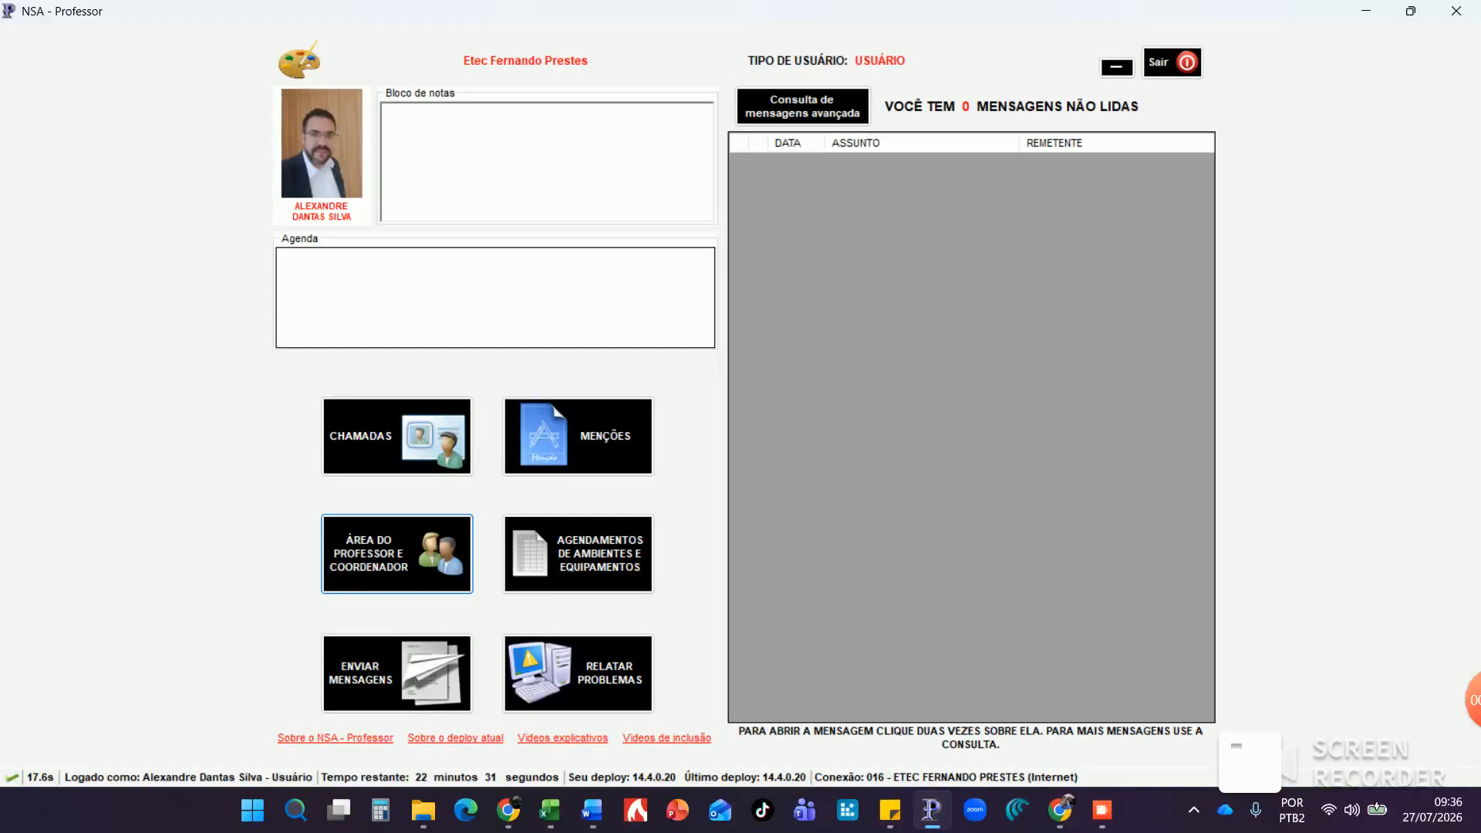
Open the Plano de Curso Técnico em Contabilidade PDF from the Downloads folder in File Explorer
mouse_move(507, 810)
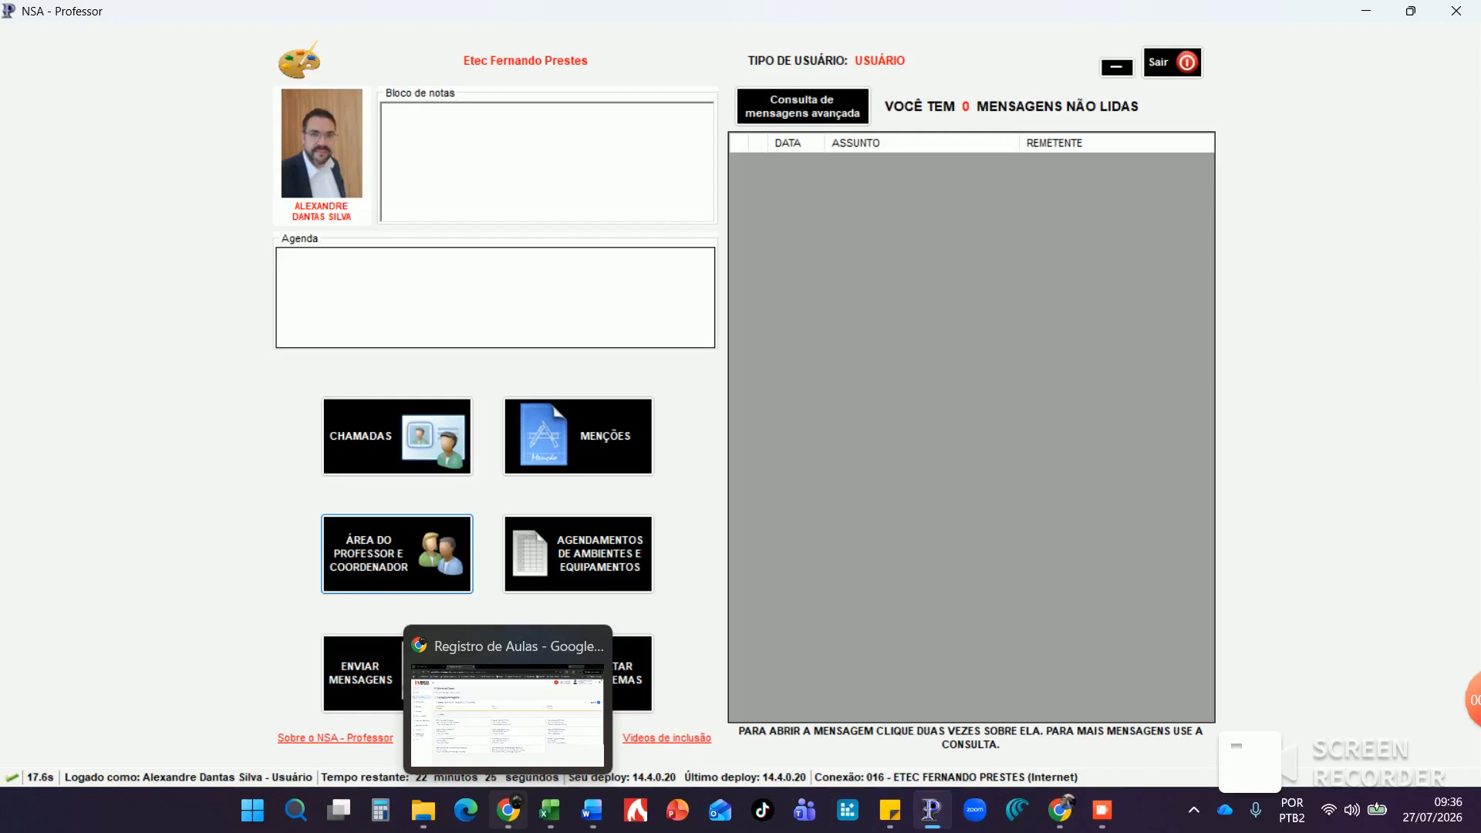
left_click(423, 809)
mouse_move(526, 713)
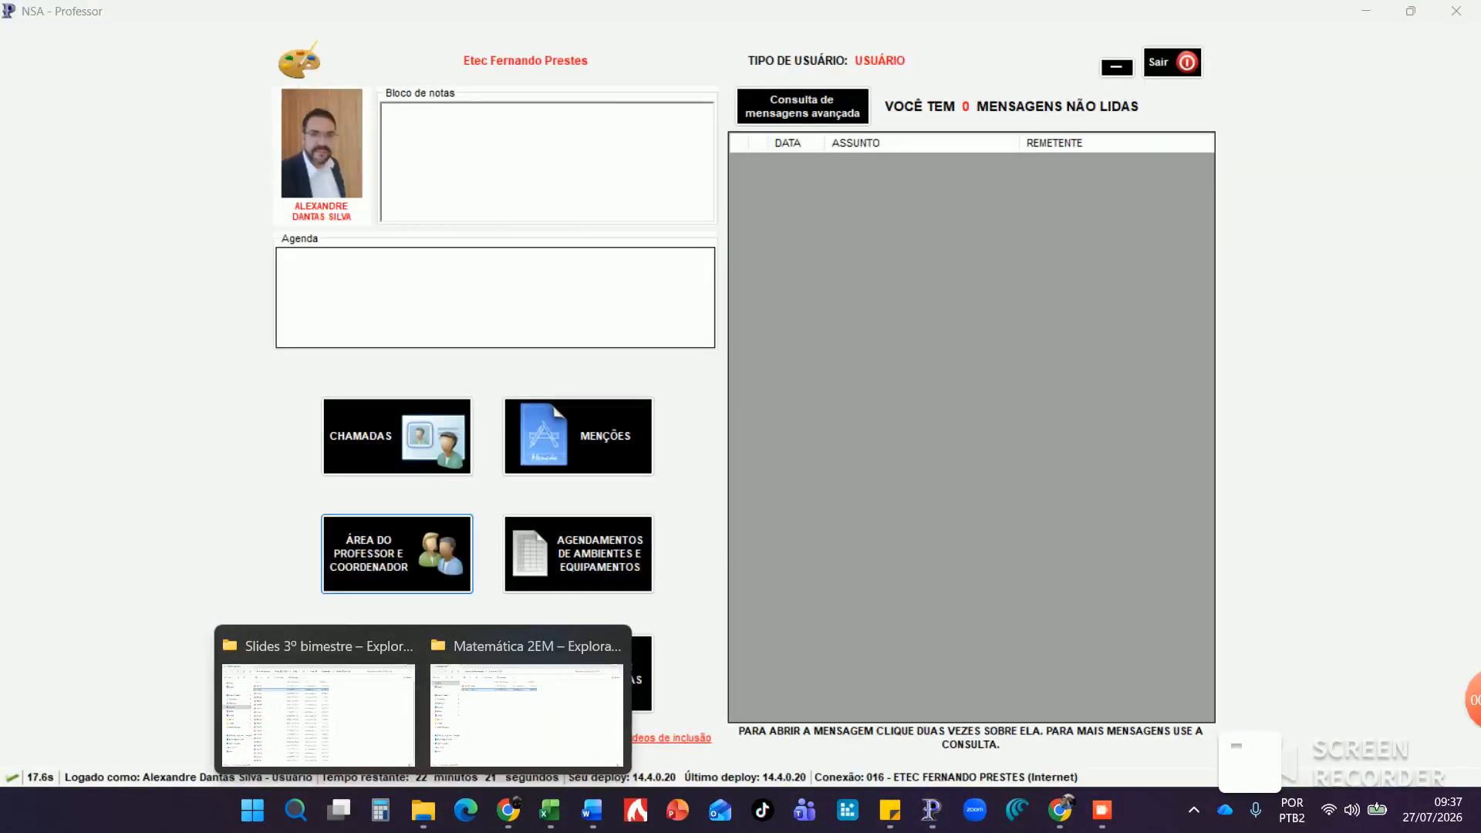
left_click(527, 714)
left_click(81, 269)
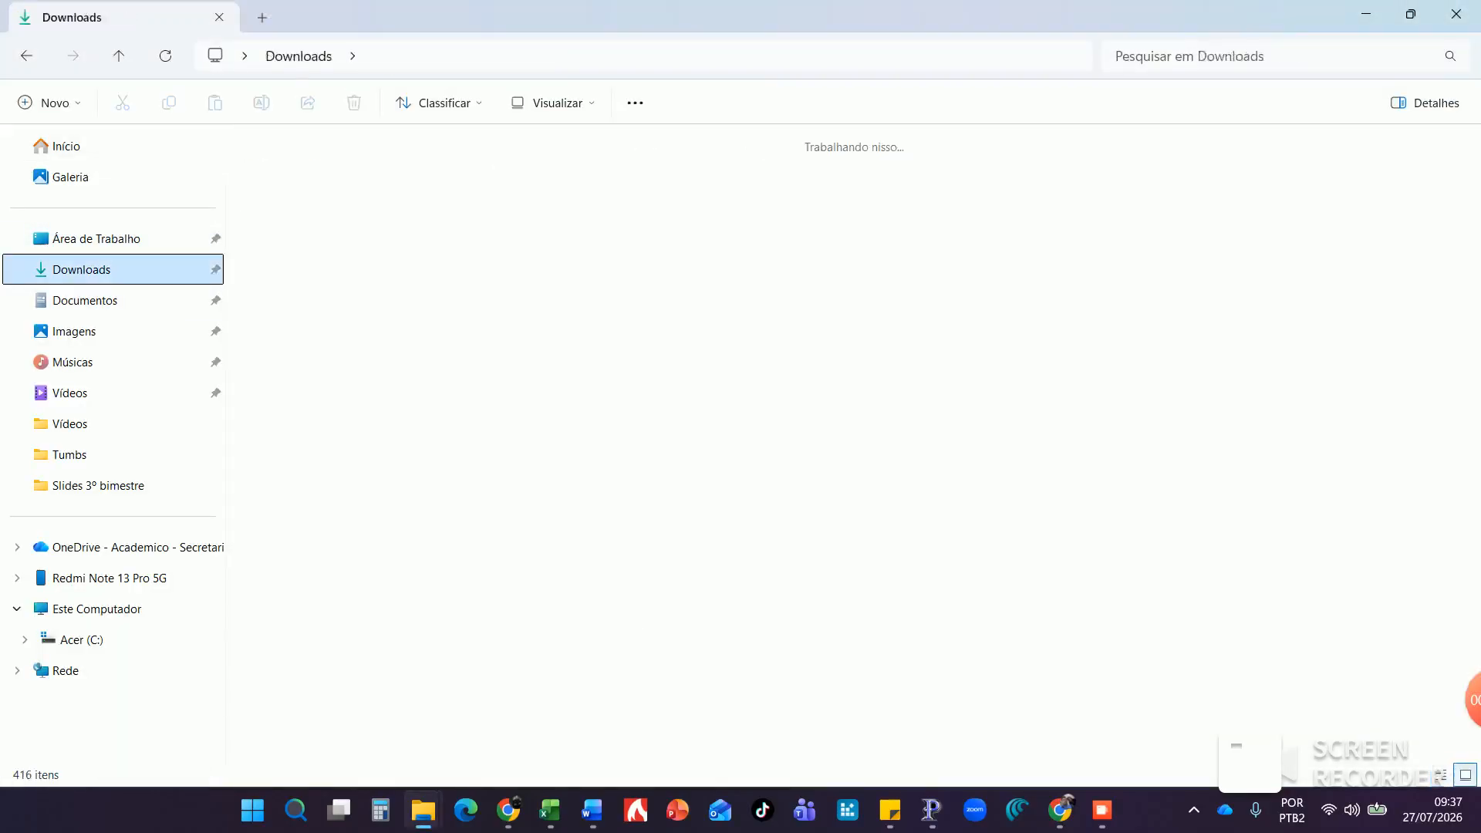
left_click(394, 225)
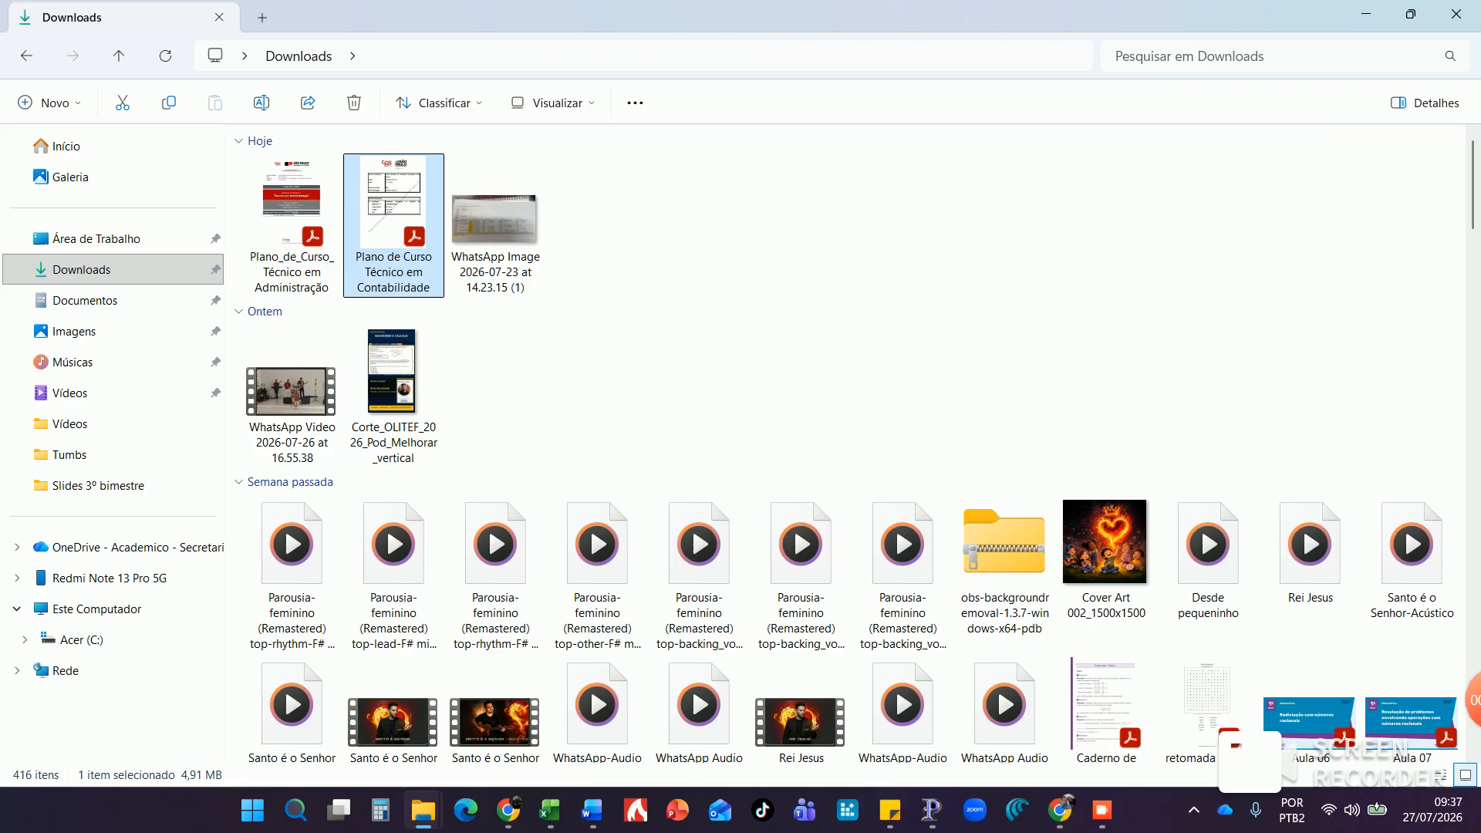
key("Return")
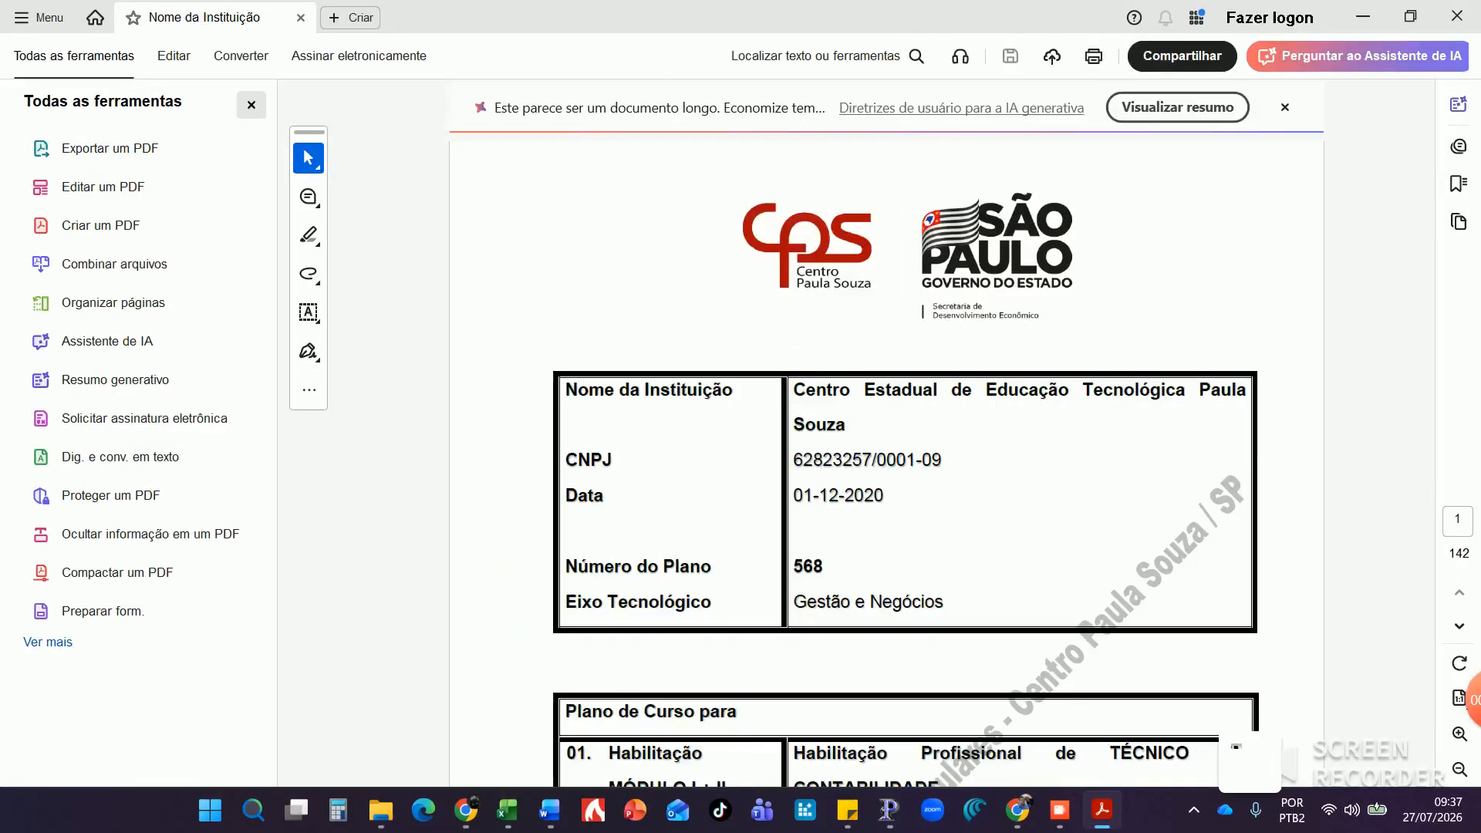
Look through the course plan from the cover to section 4.4 Formação Profissional on page 25
left_click(1459, 627)
left_click(1458, 626)
left_click(1459, 626)
left_click(1459, 626)
left_click(1459, 627)
left_click(1459, 626)
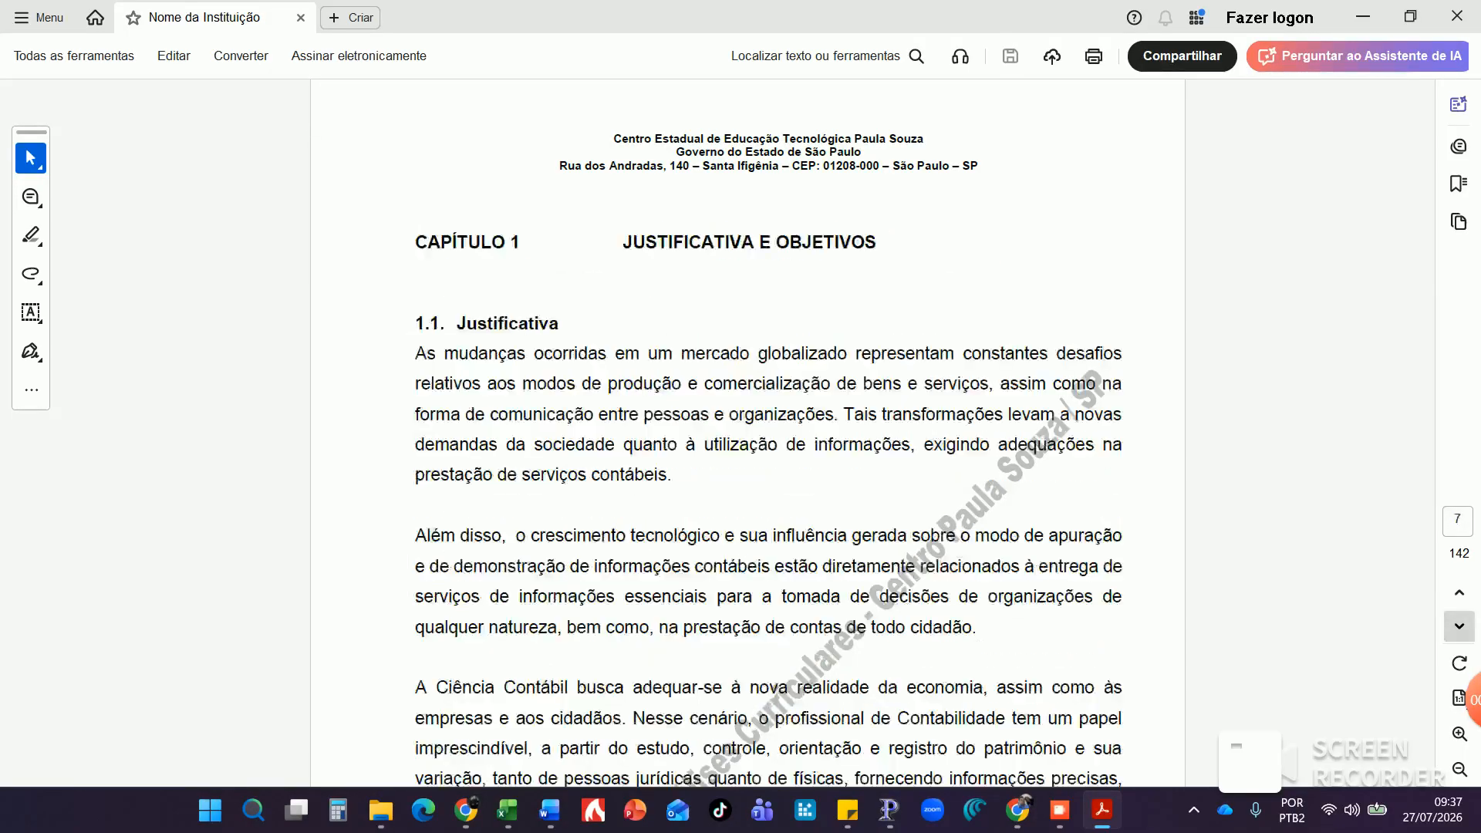
left_click(1458, 626)
left_click(1459, 627)
left_click(1459, 626)
left_click(1458, 626)
left_click(1459, 626)
left_click(1458, 626)
left_click(1459, 627)
left_click(1458, 626)
left_click(1459, 627)
left_click(1458, 627)
left_click(1458, 626)
left_click(1459, 627)
left_click(1459, 626)
left_click(1459, 627)
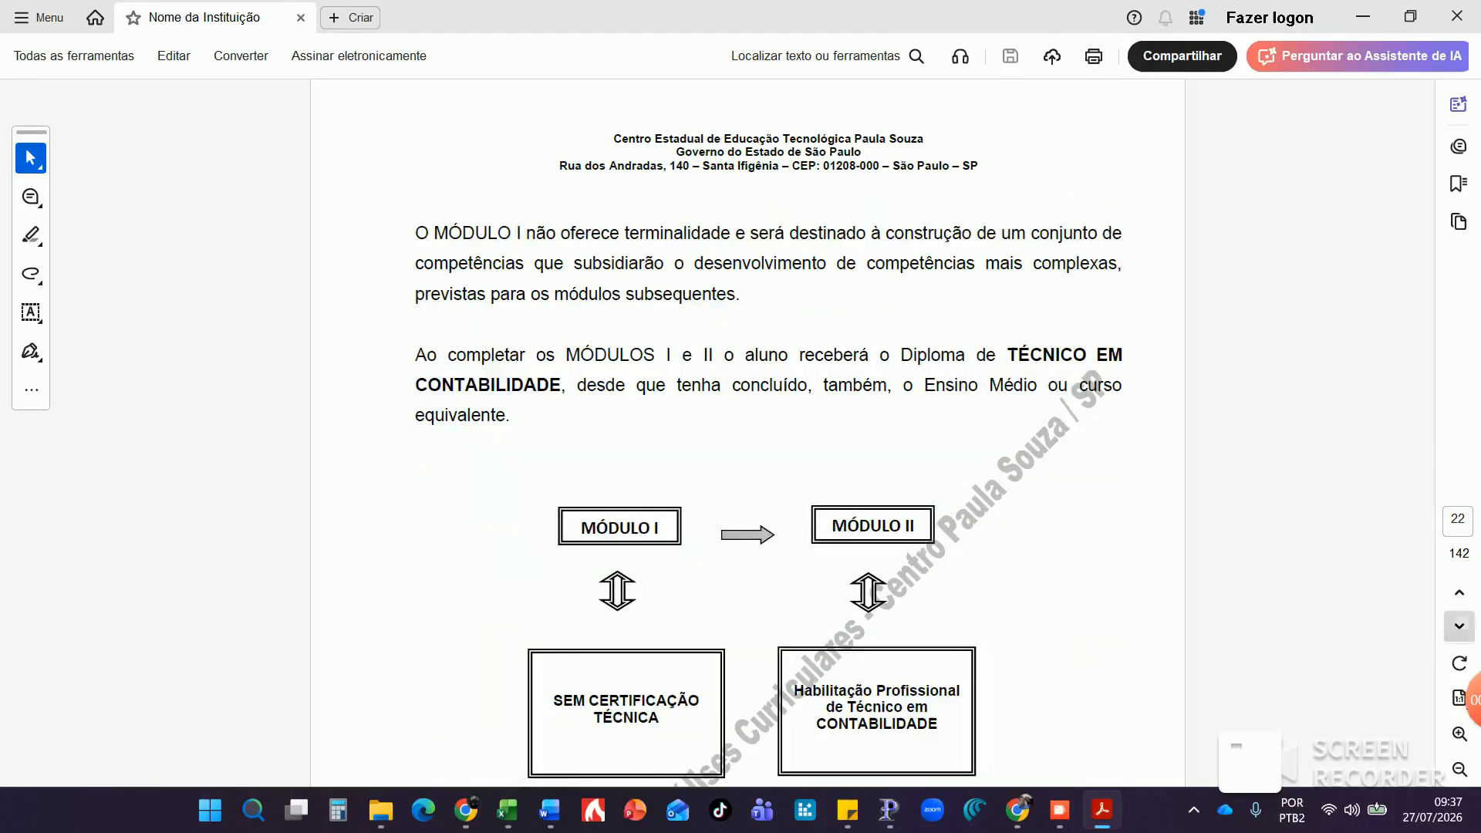
left_click(1458, 626)
left_click(1459, 626)
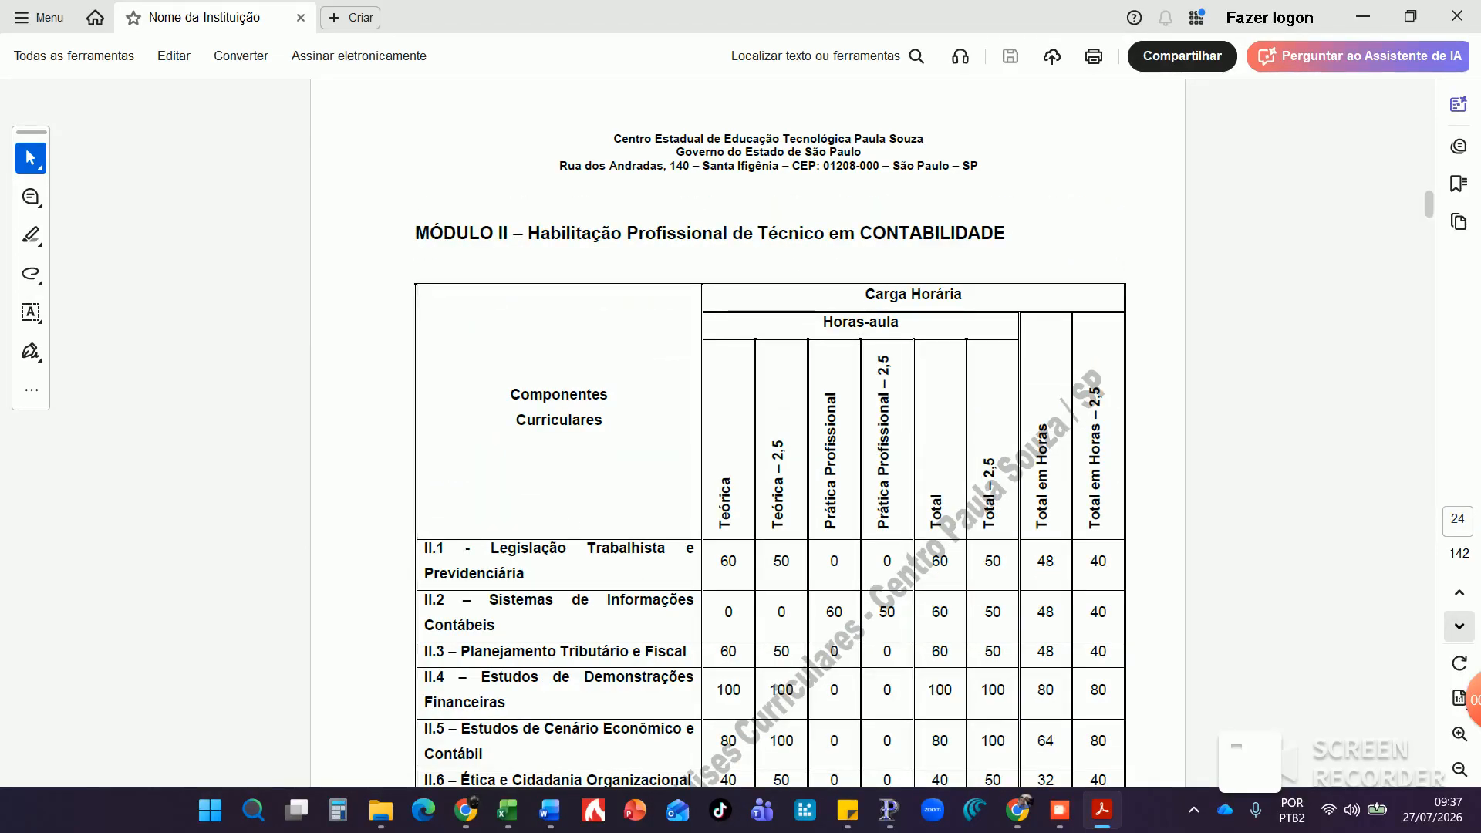
left_click(1459, 626)
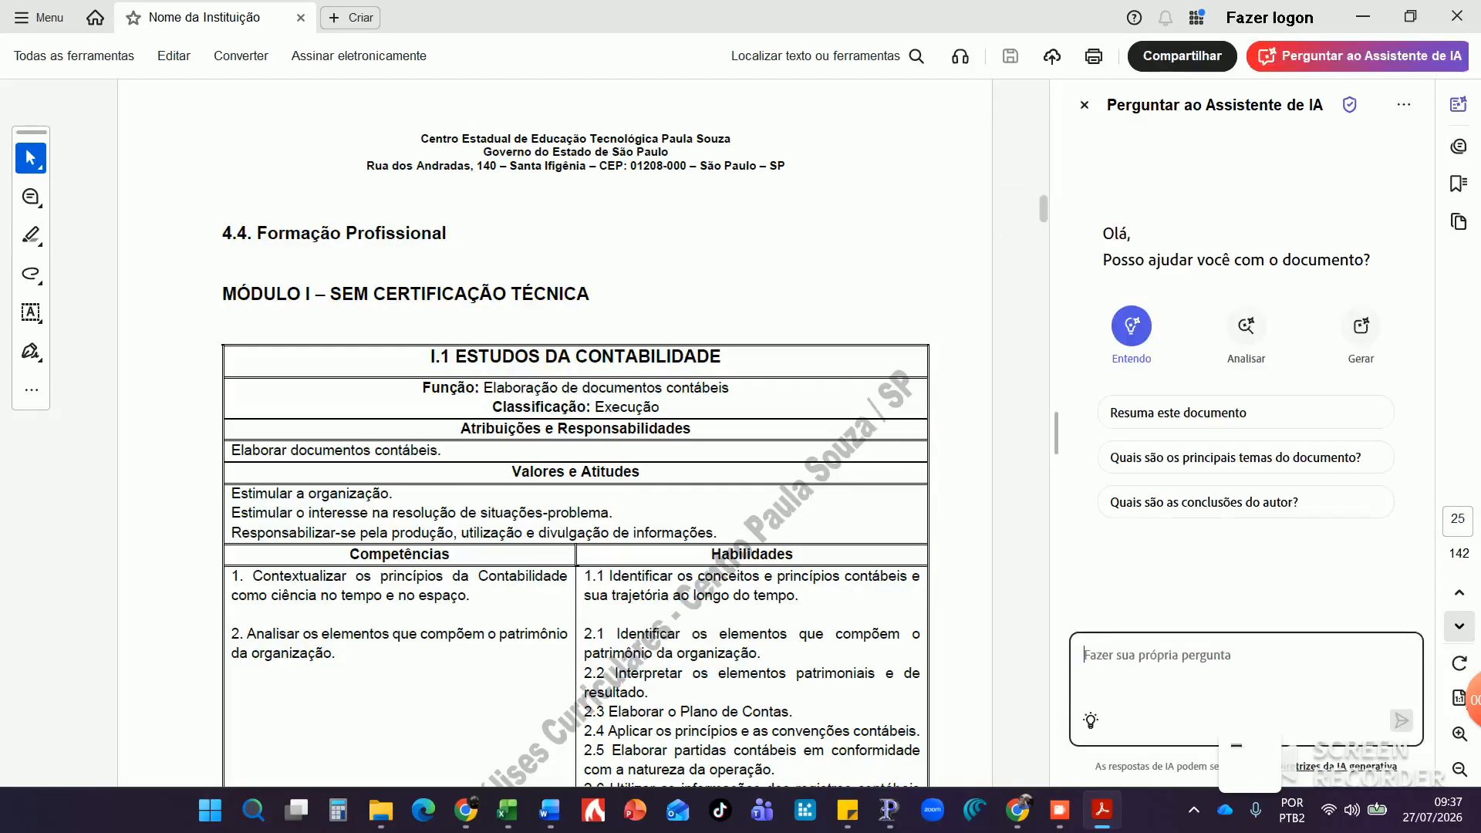
Dismiss the AI assistant pane and go through the component sheets to II.6 Ética e Cidadania Organizacional on page 54
left_click(1085, 105)
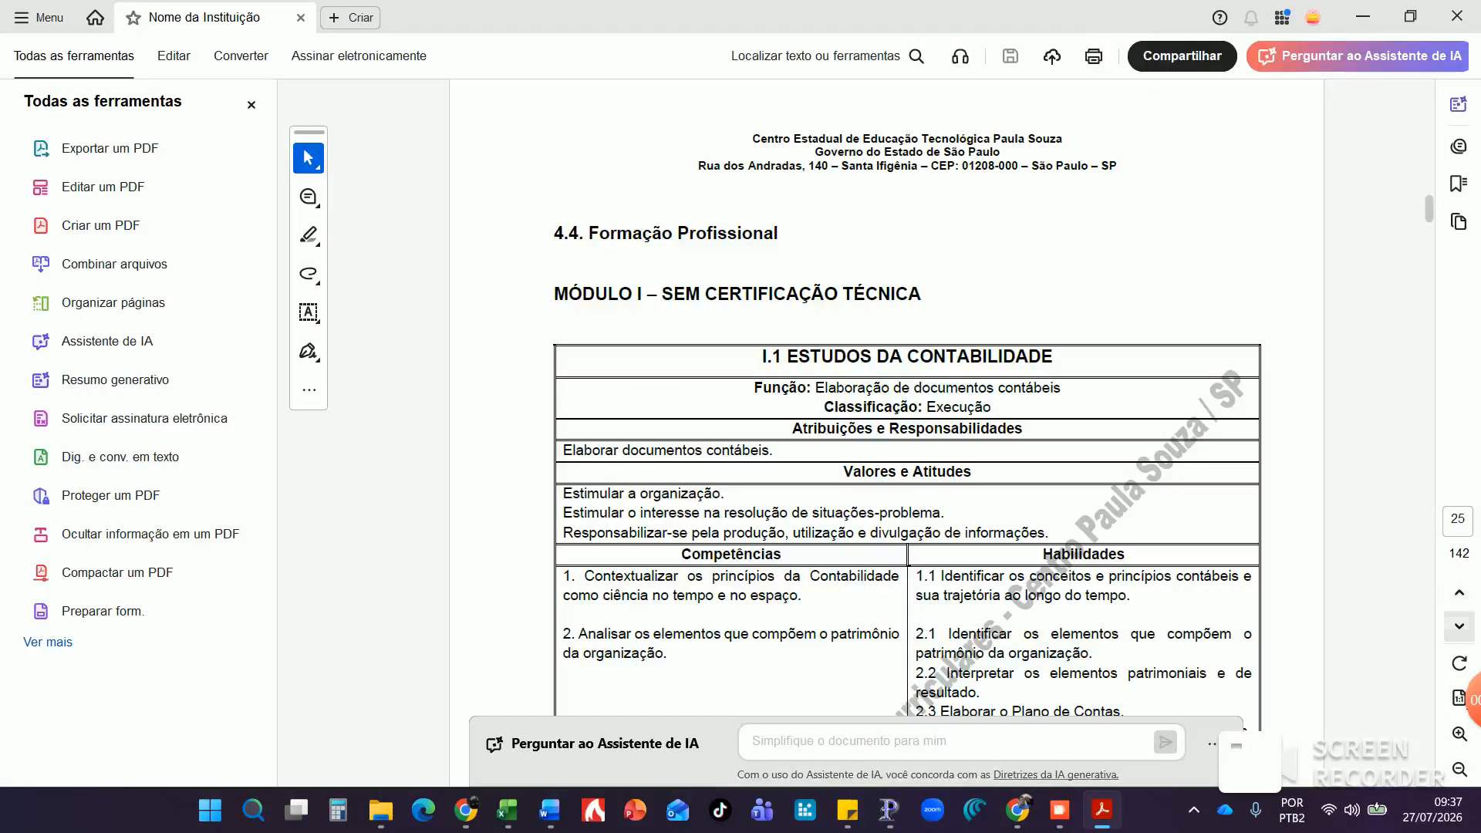
left_click(1459, 626)
left_click(1458, 626)
left_click(1459, 626)
left_click(1459, 626)
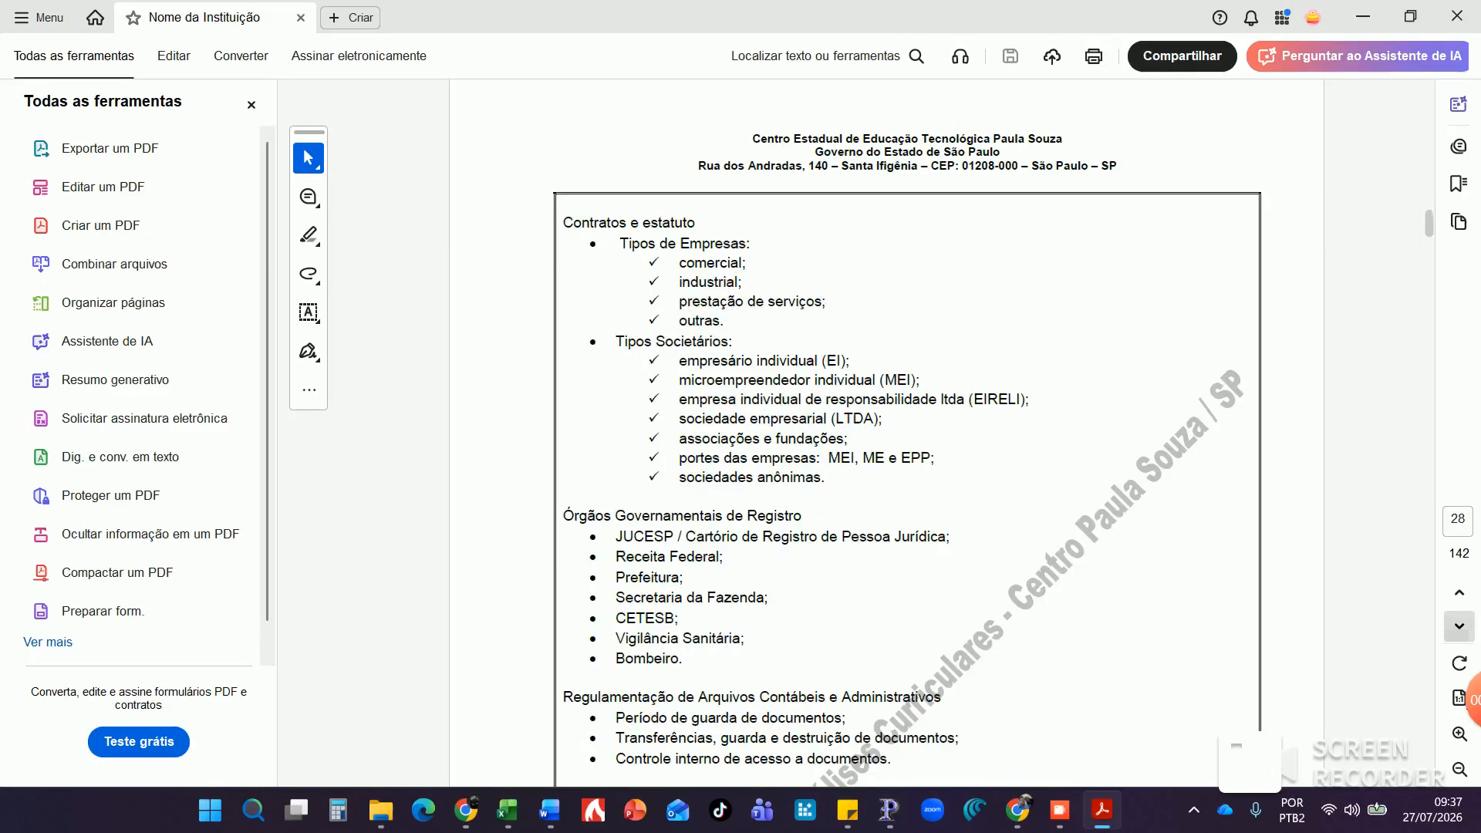
left_click(1459, 627)
left_click(1459, 627)
left_click(1459, 626)
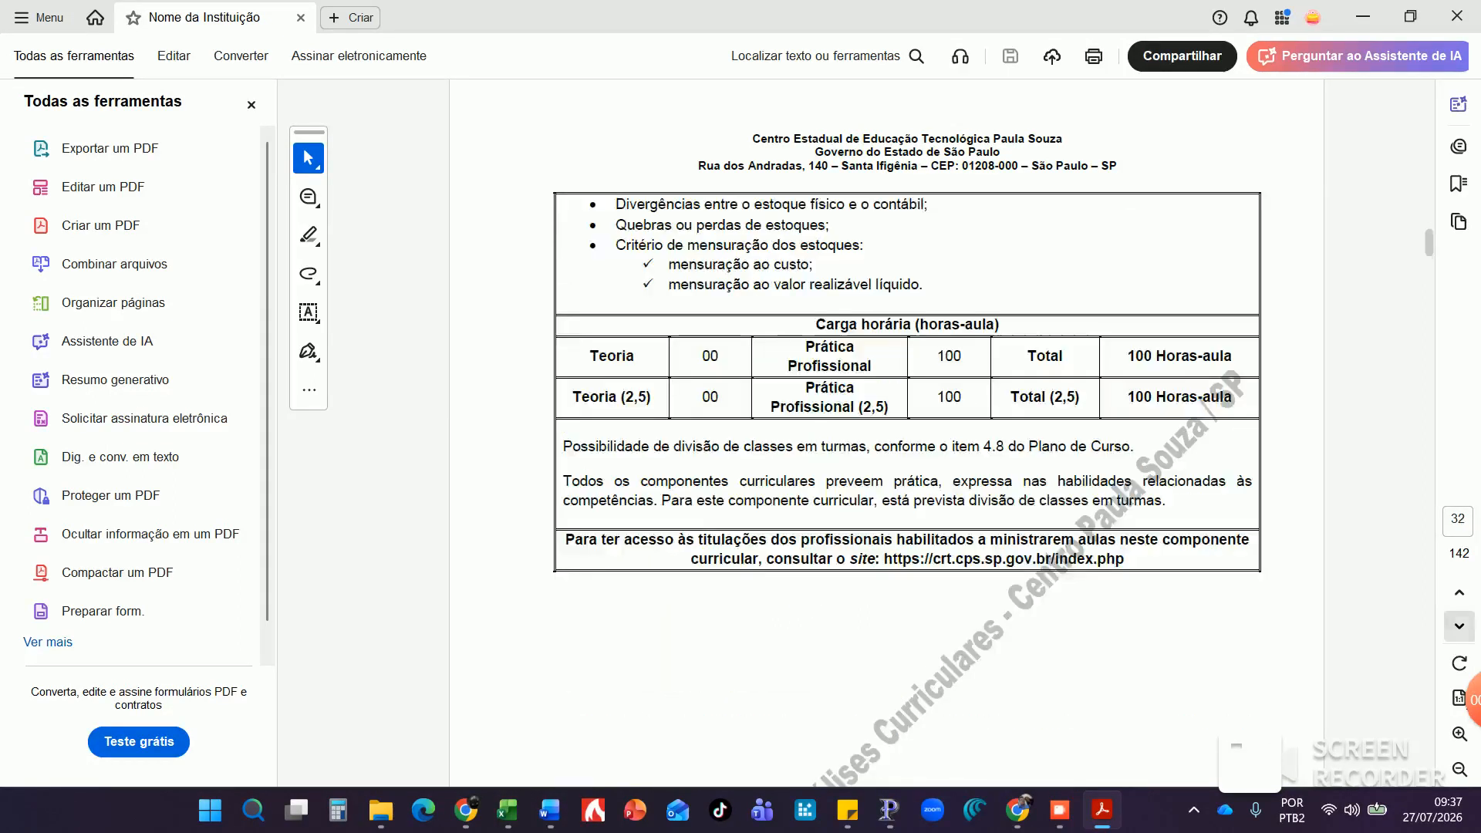
left_click(1458, 627)
left_click(1459, 627)
left_click(1458, 627)
left_click(1458, 626)
left_click(1459, 627)
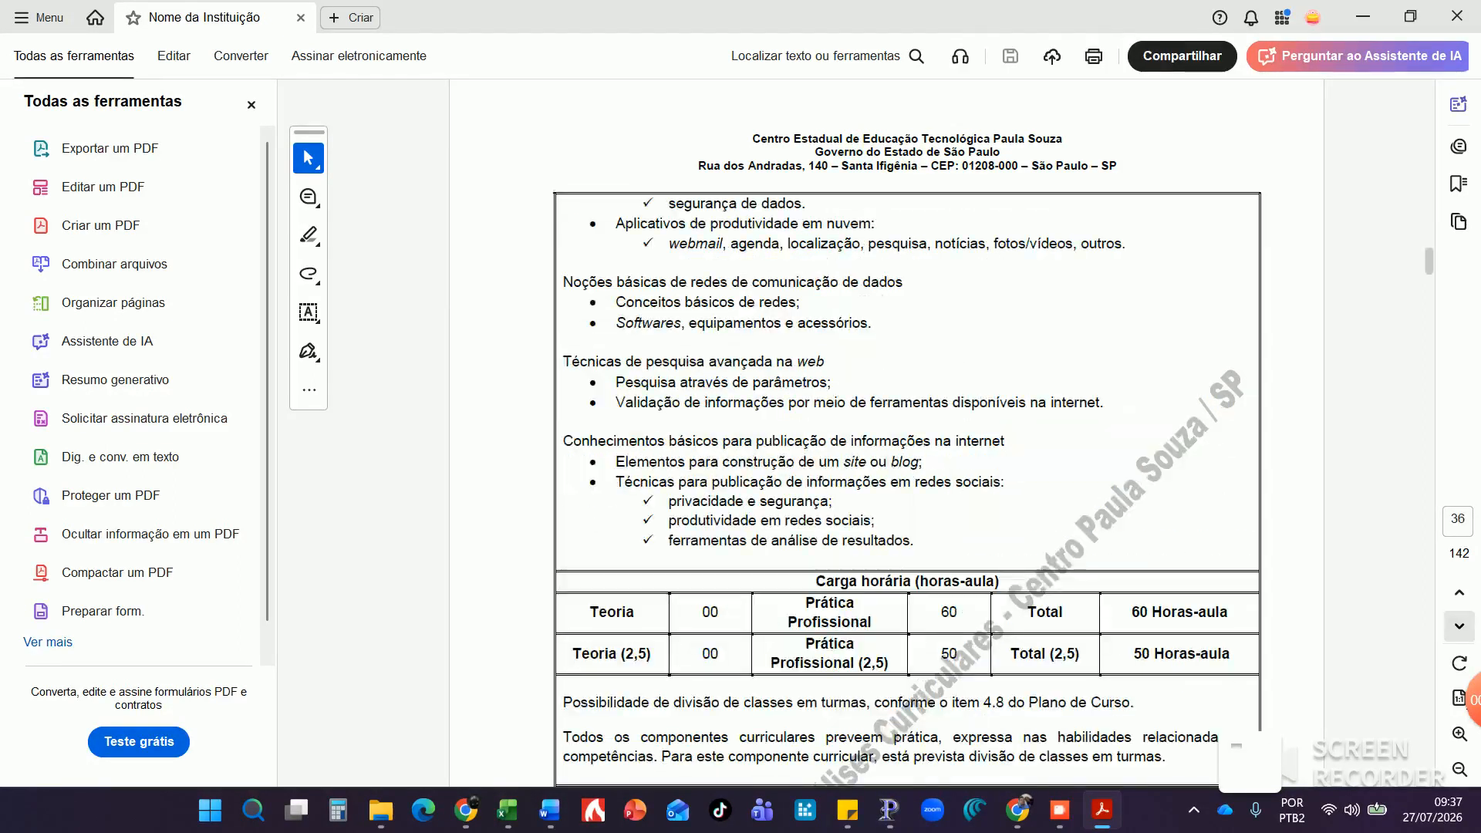
left_click(1459, 626)
left_click(1459, 626)
left_click(1458, 627)
left_click(1458, 627)
left_click(1458, 626)
left_click(1459, 626)
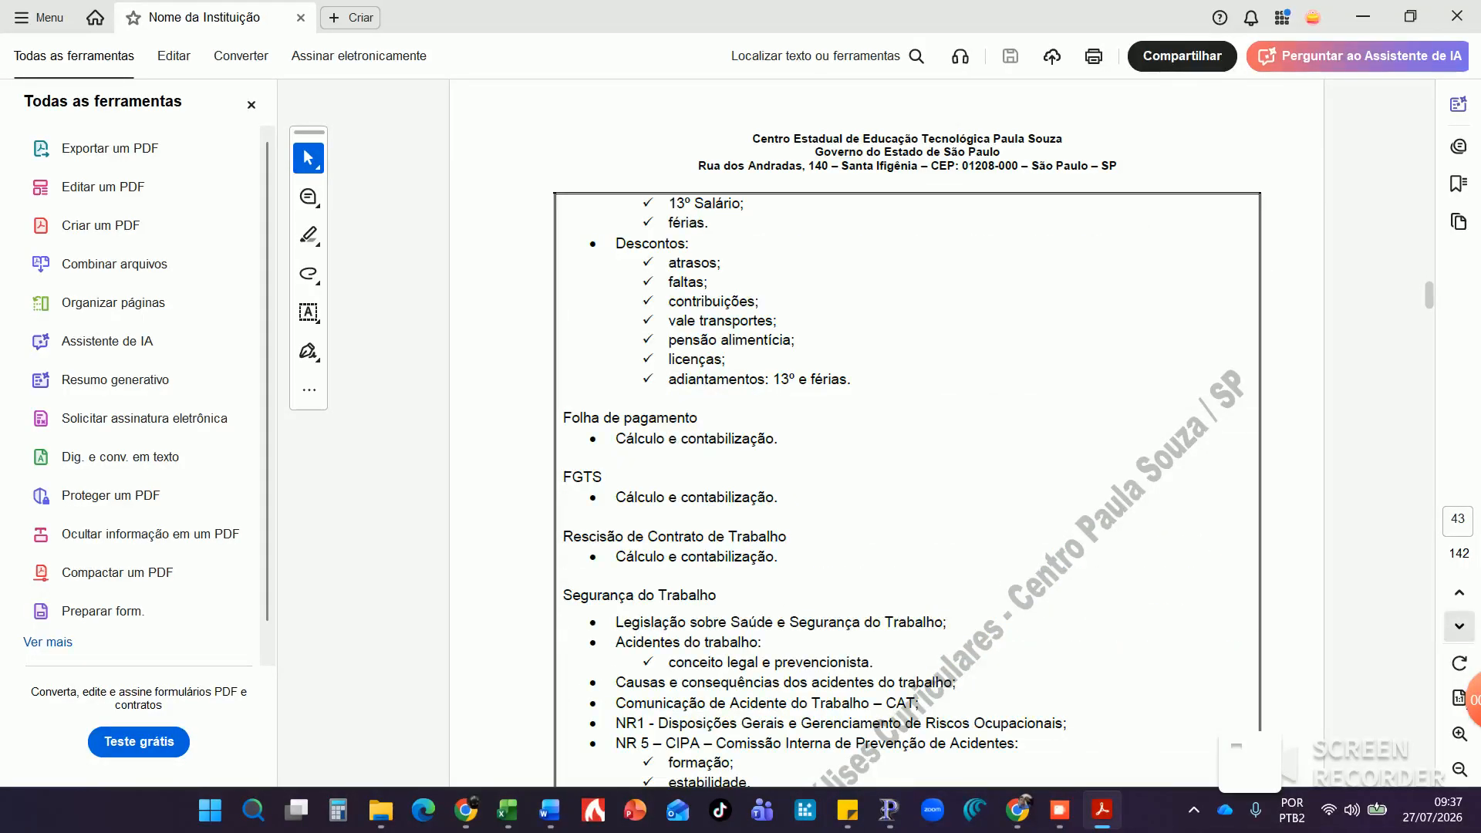
left_click(1458, 626)
left_click(1458, 627)
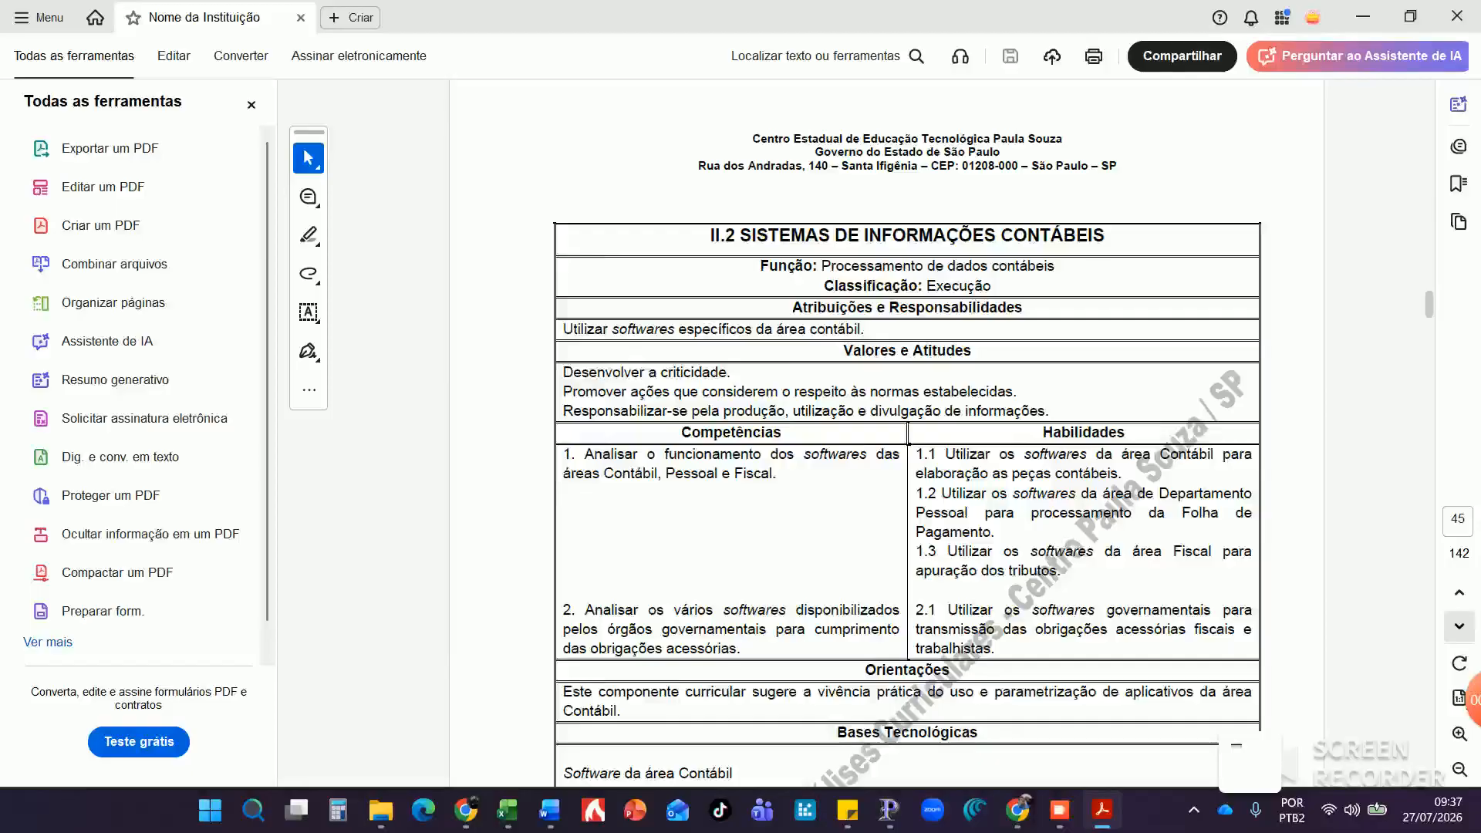
left_click(1459, 627)
left_click(1458, 626)
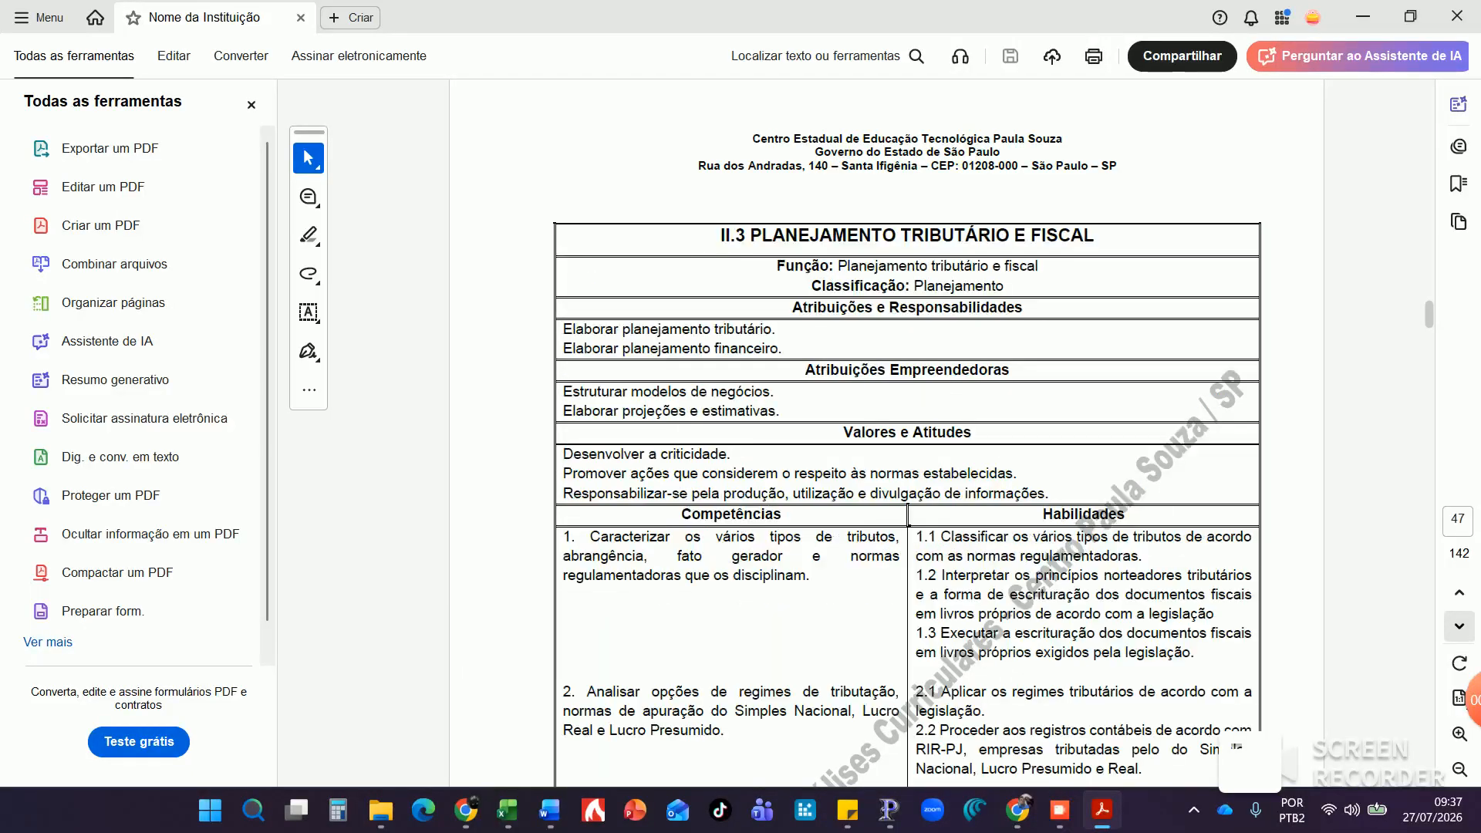
left_click(1458, 627)
left_click(1459, 626)
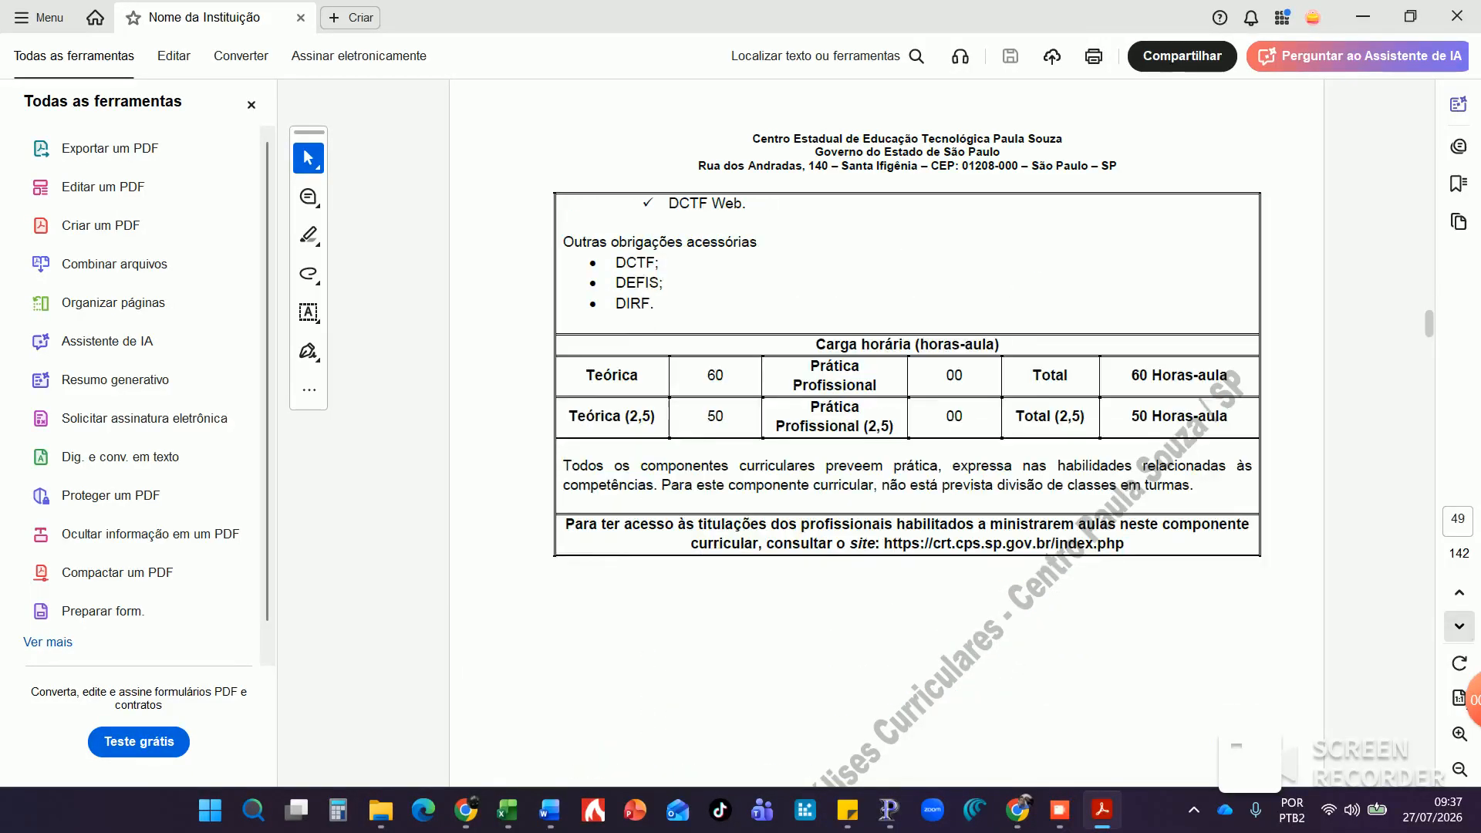
left_click(1458, 626)
left_click(1458, 626)
left_click(1458, 627)
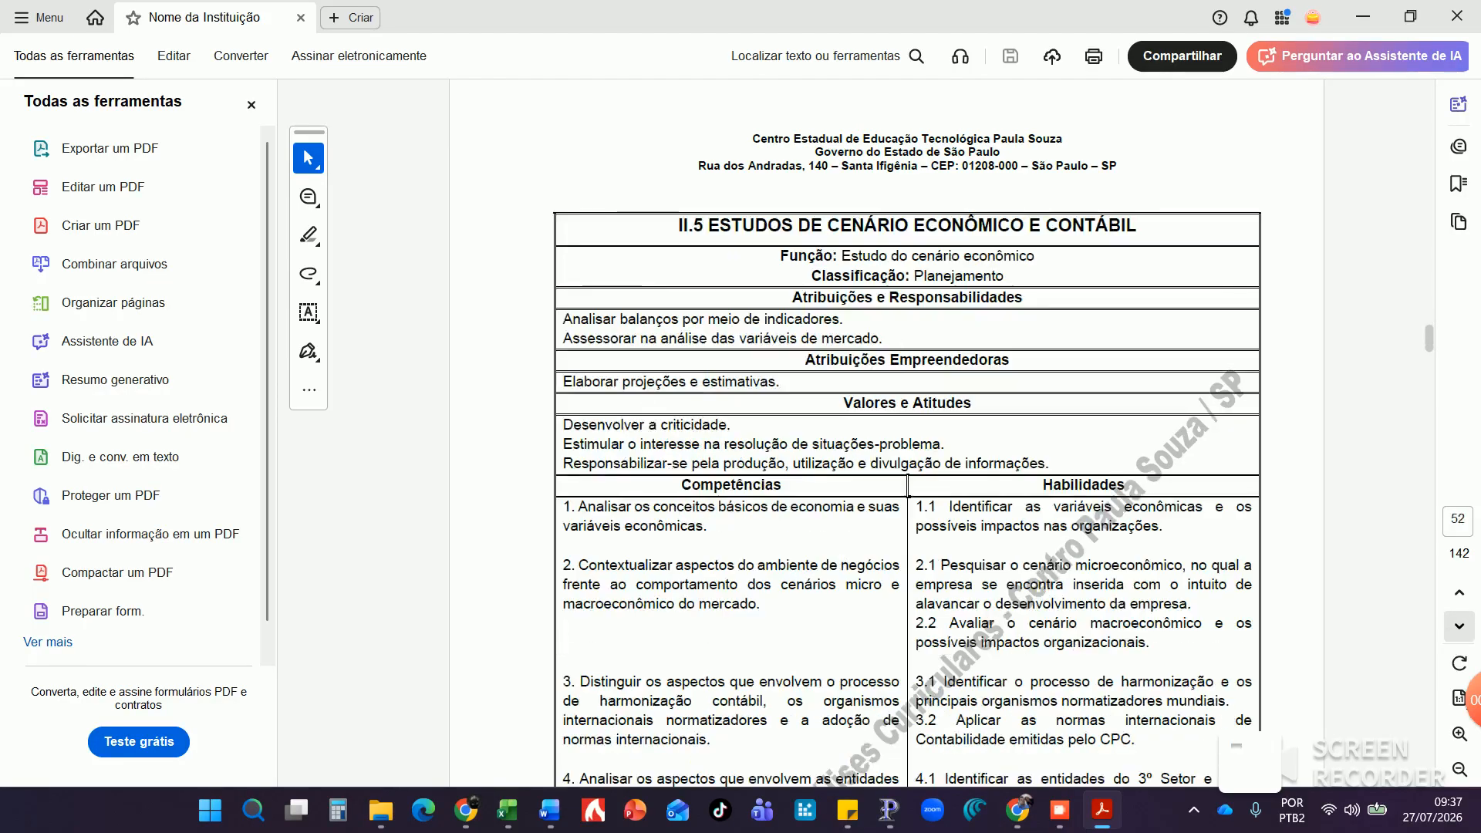
left_click(1458, 626)
left_click(1458, 626)
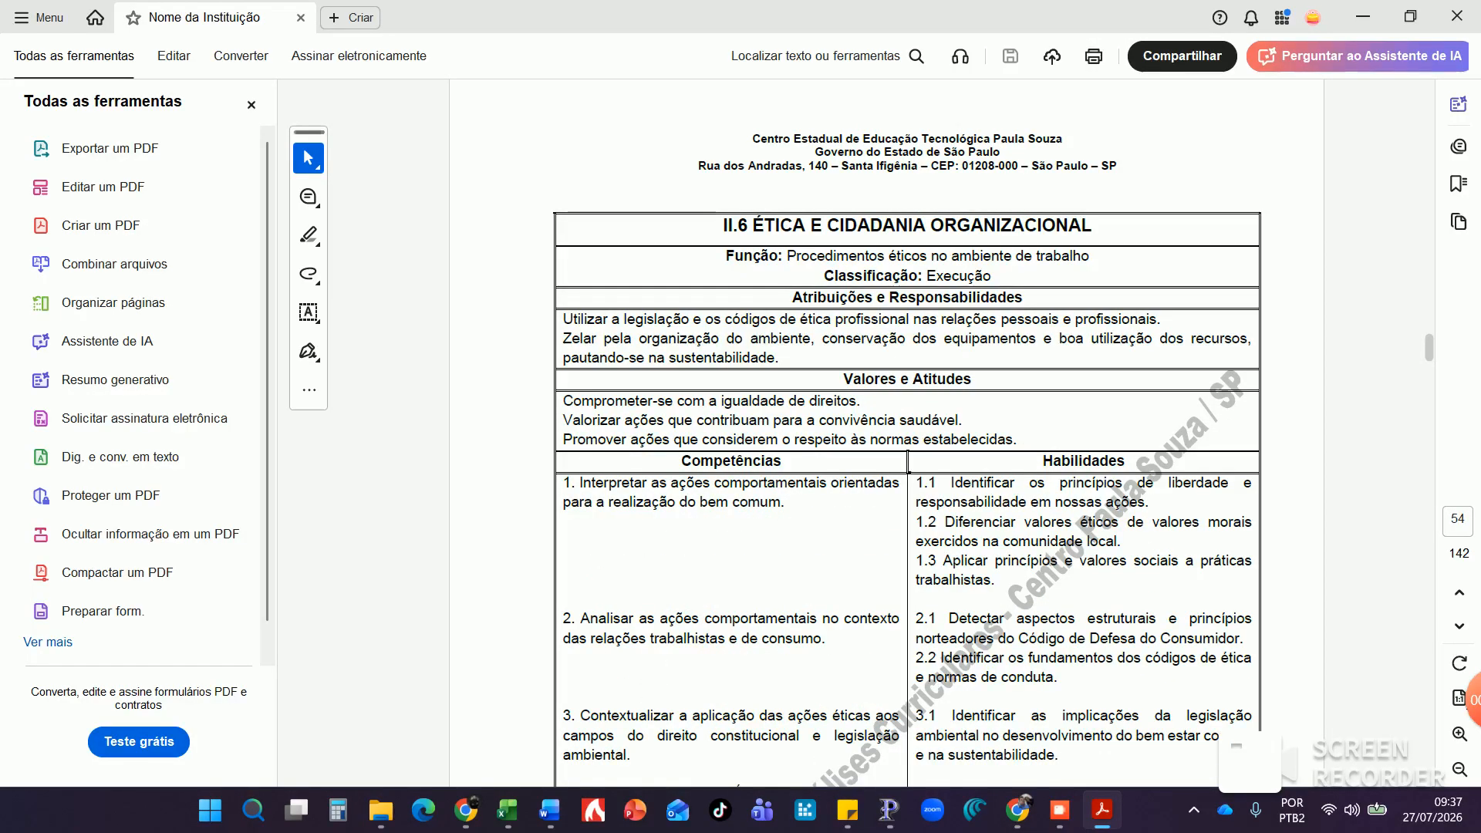
Hide the tools pane and examine the competências and habilidades of the Ética e Cidadania Organizacional component
left_click(251, 104)
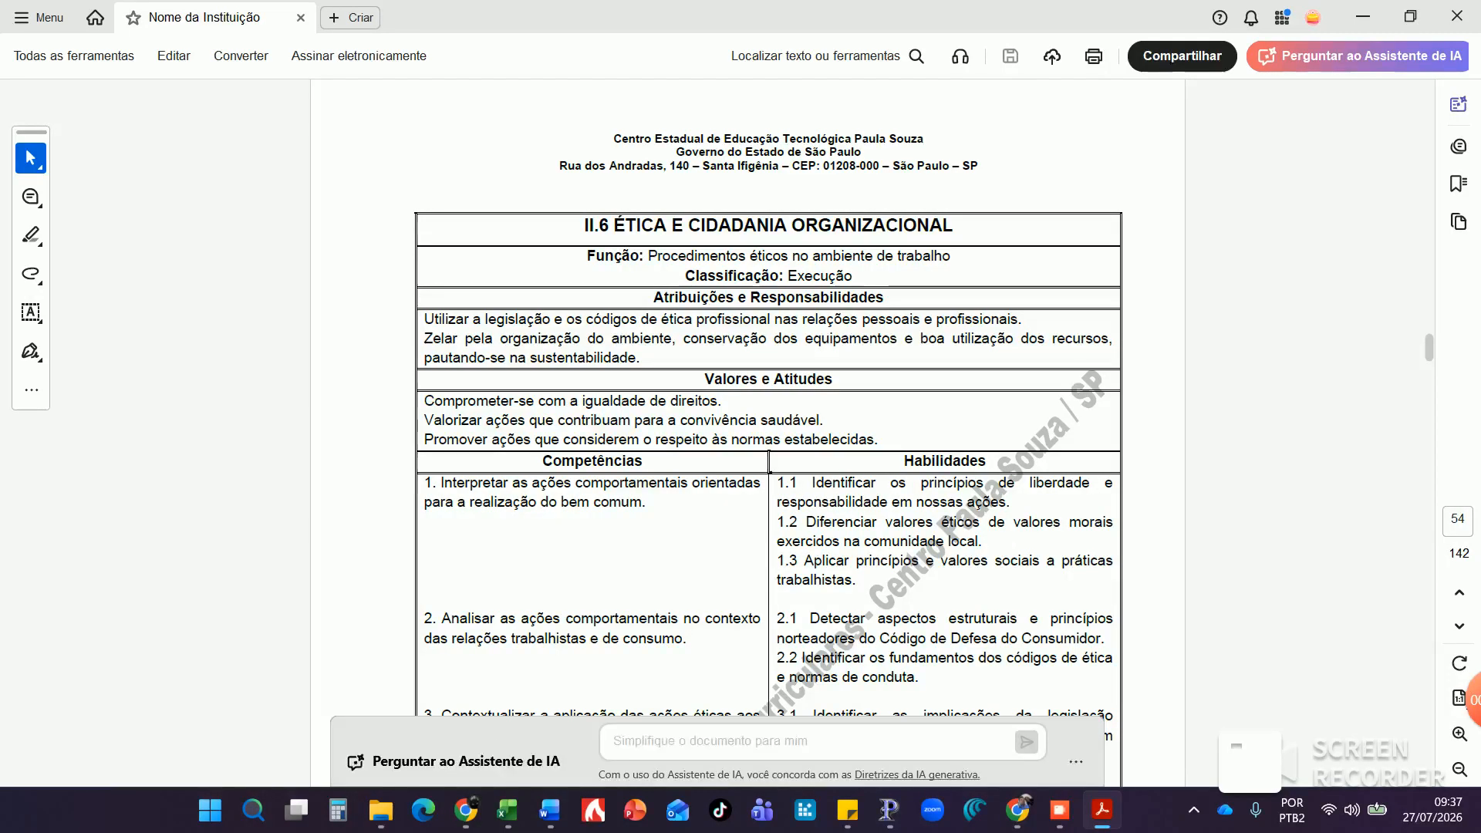
scroll(769, 432, "down", 3)
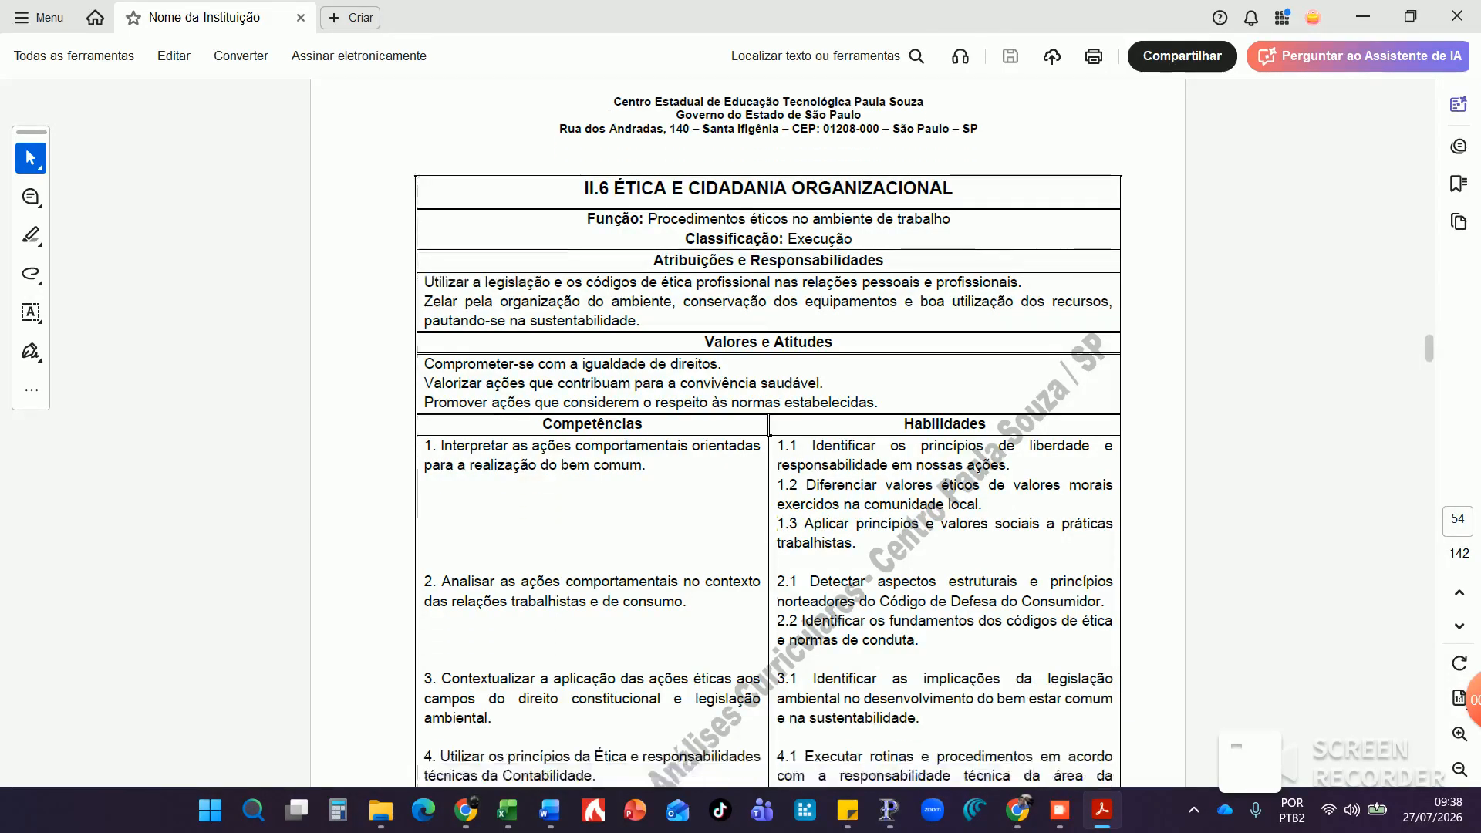
scroll(768, 444, "down", 1)
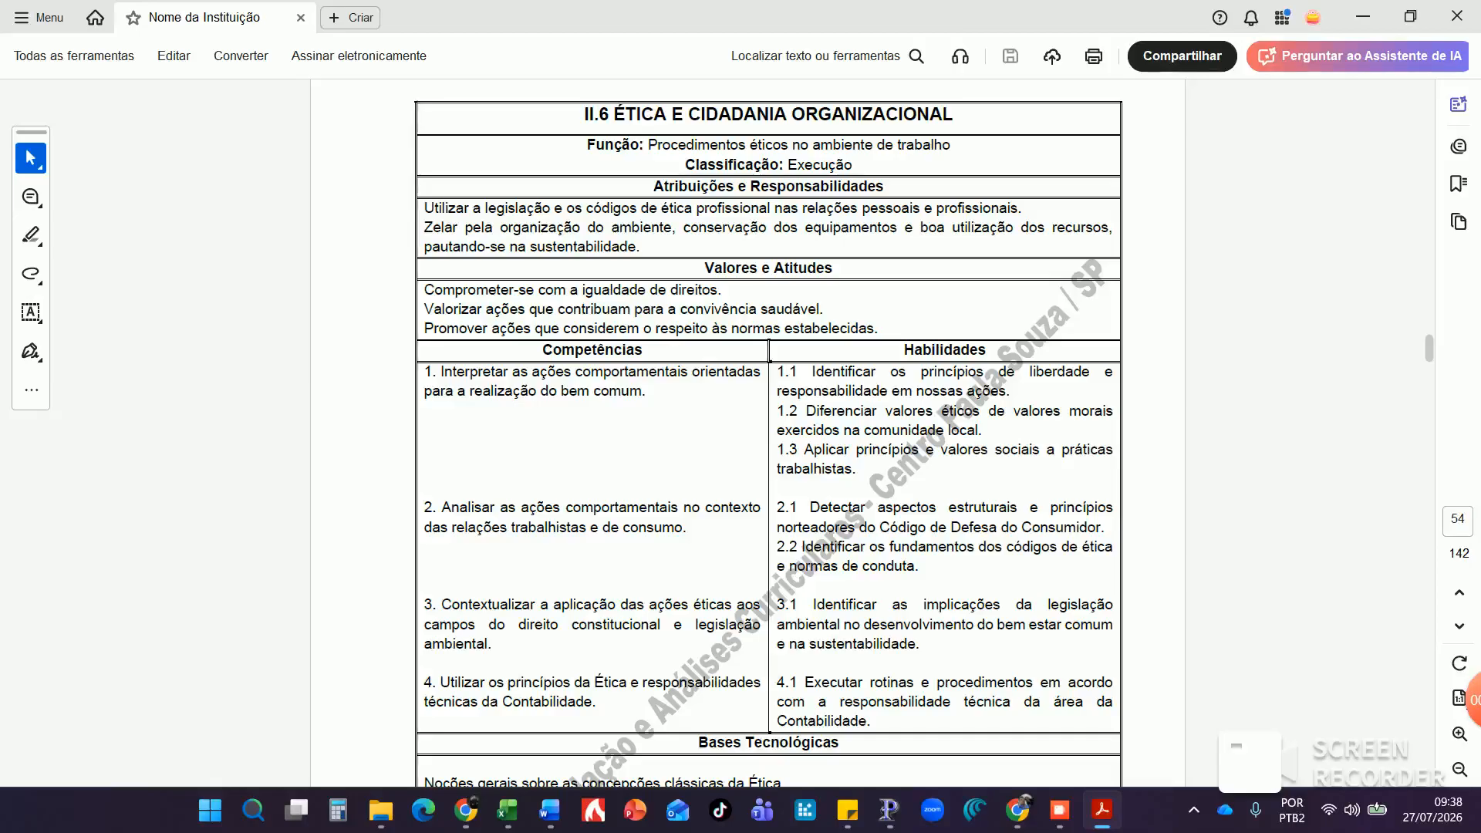
Switch to the Word document and review the Referências list and the Estratégias de Recuperação Contínua text
mouse_move(550, 810)
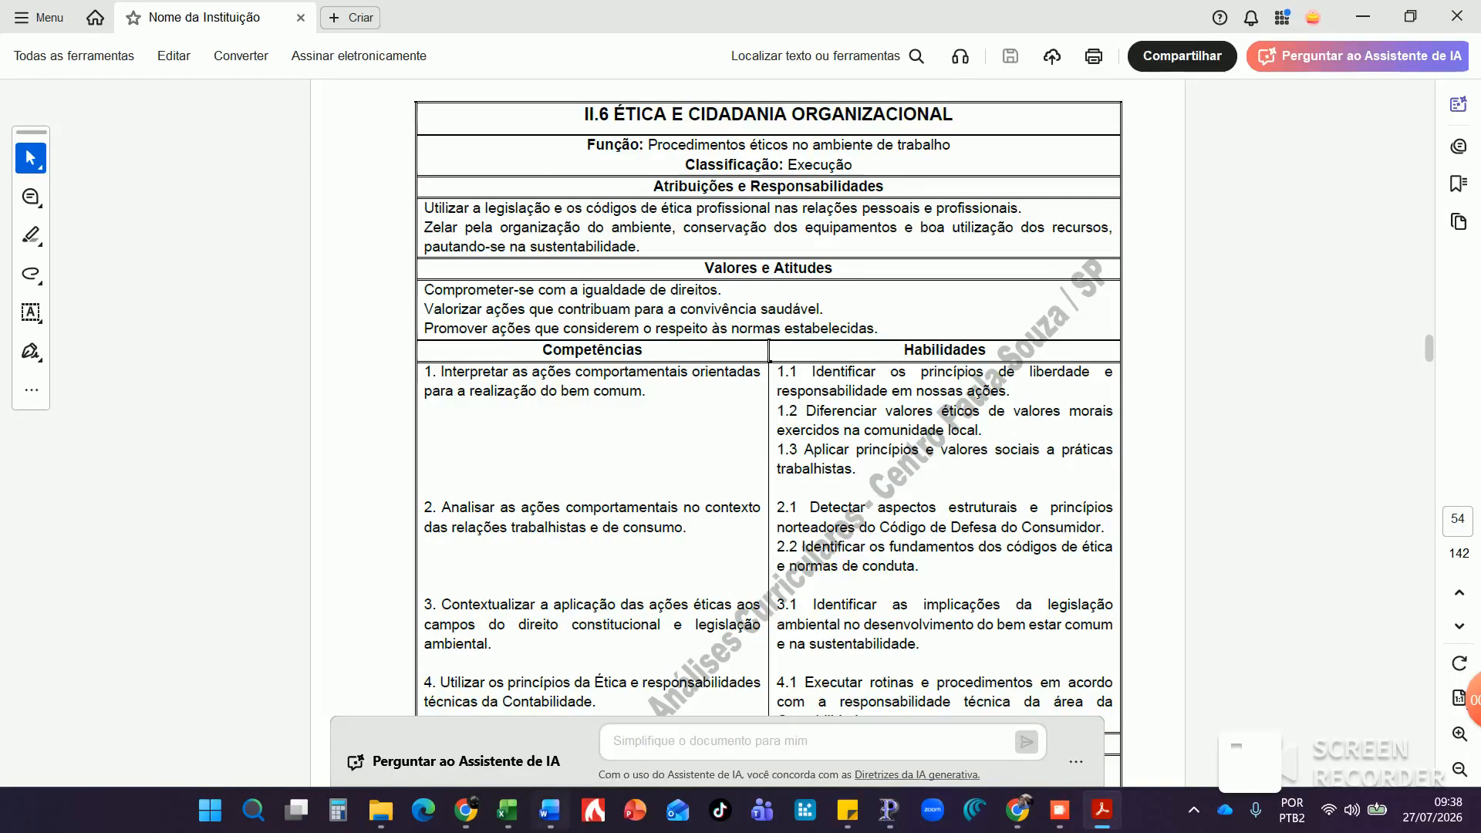
left_click(549, 810)
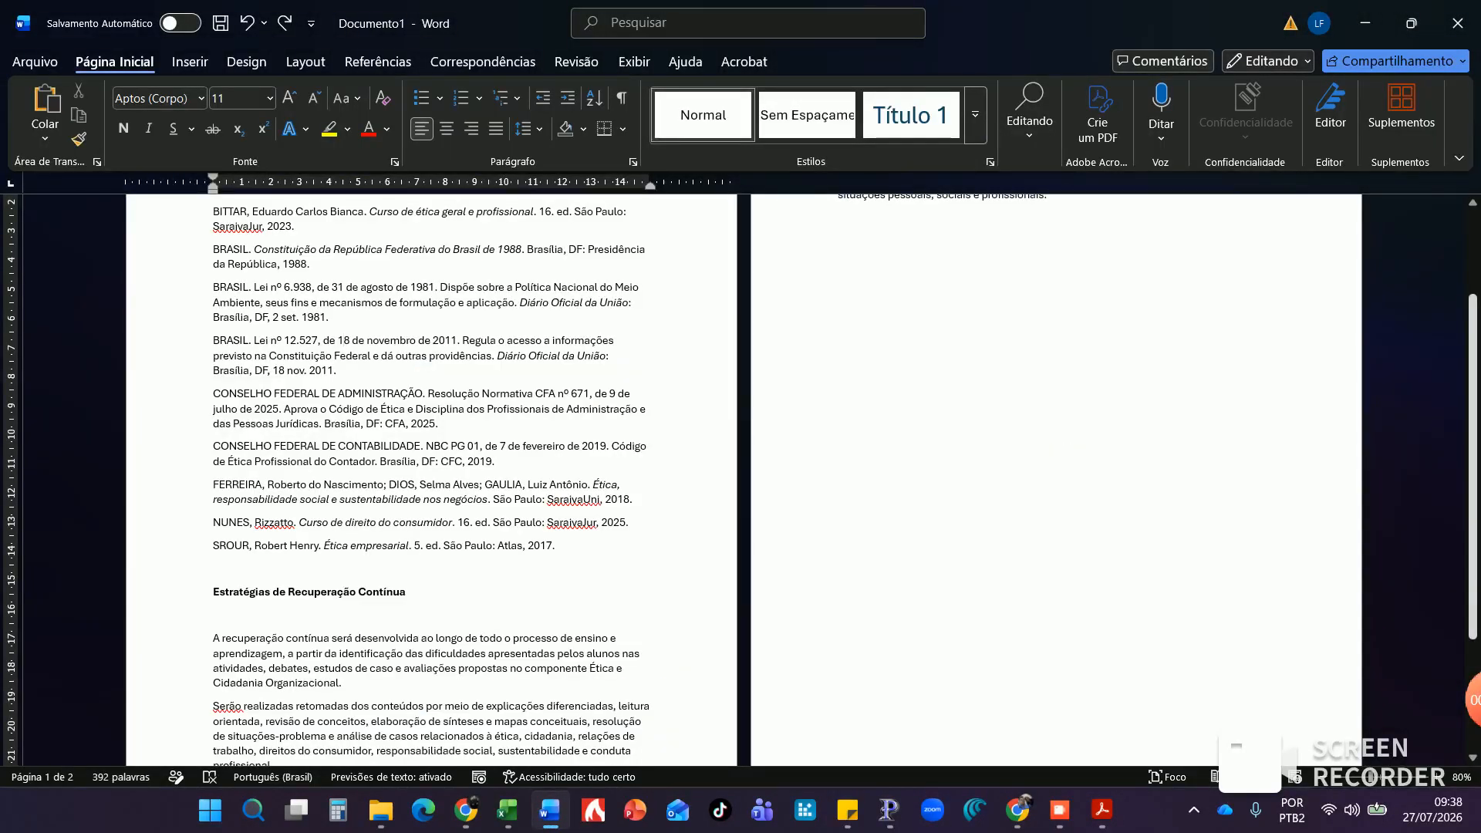
scroll(346, 421, "up", 2)
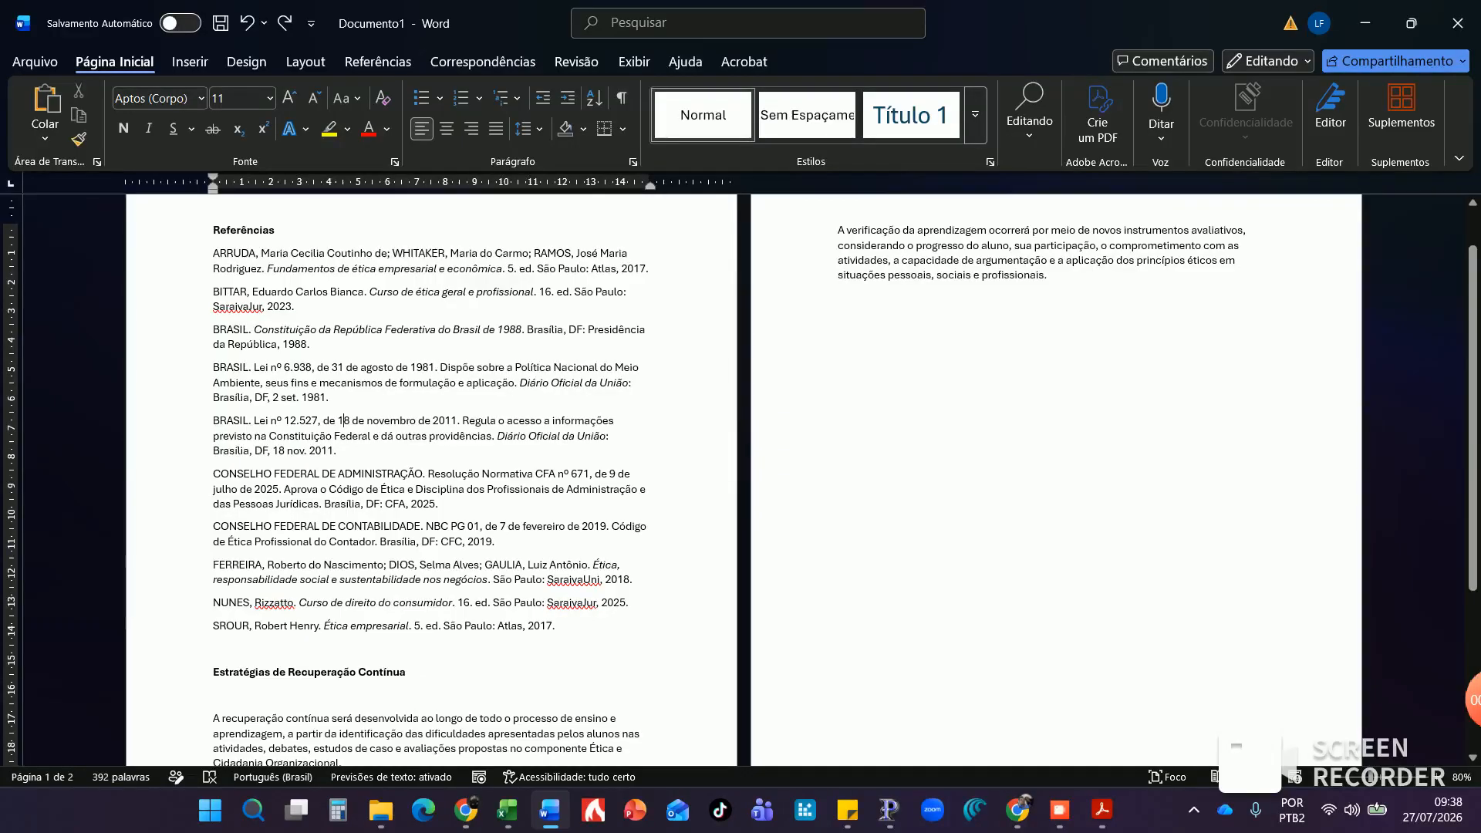
left_click_drag(213, 253, 586, 651)
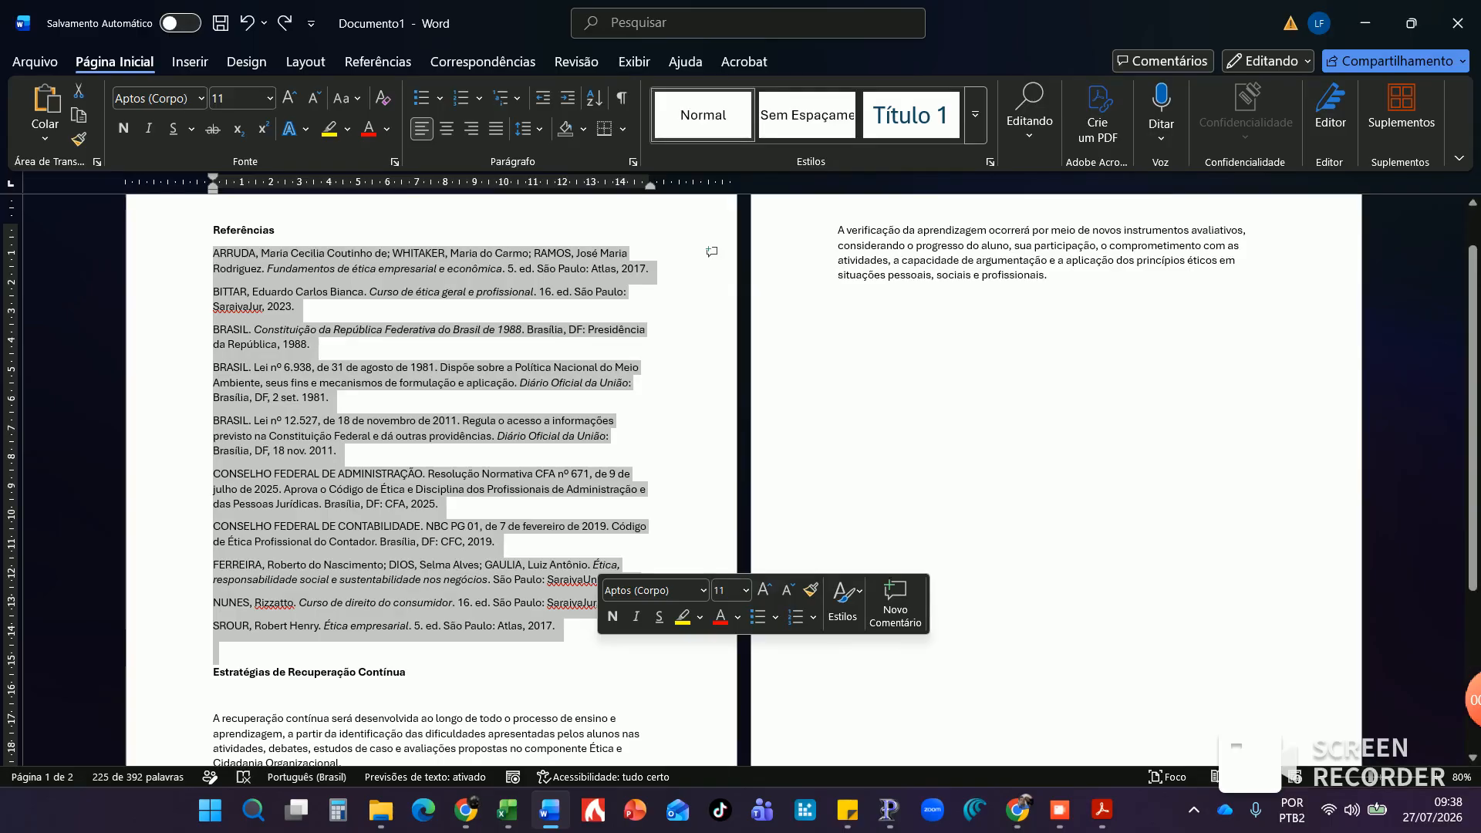
left_click(406, 672)
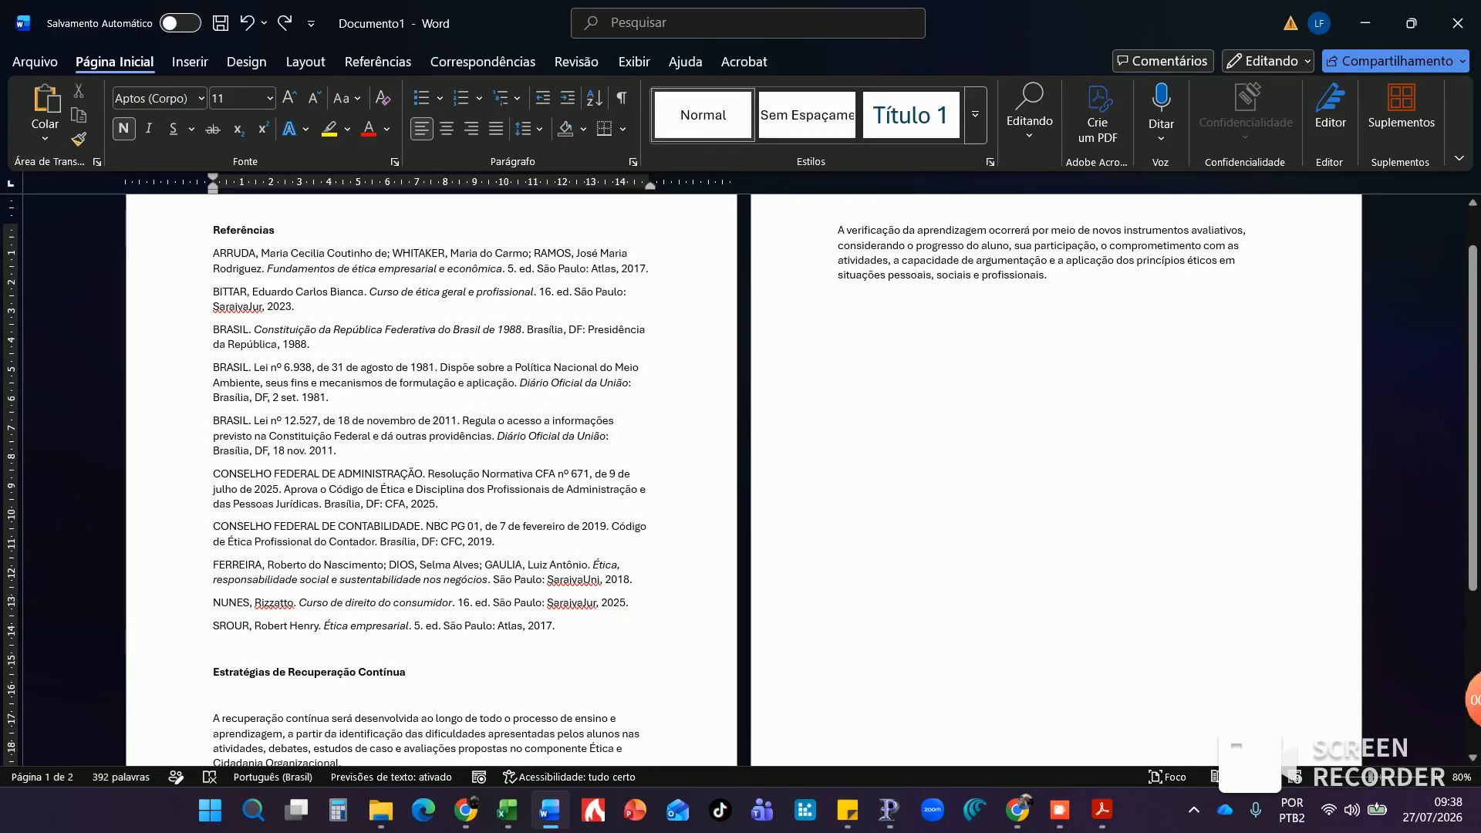
left_click_drag(213, 718, 1050, 276)
left_click_drag(1472, 416, 1472, 382)
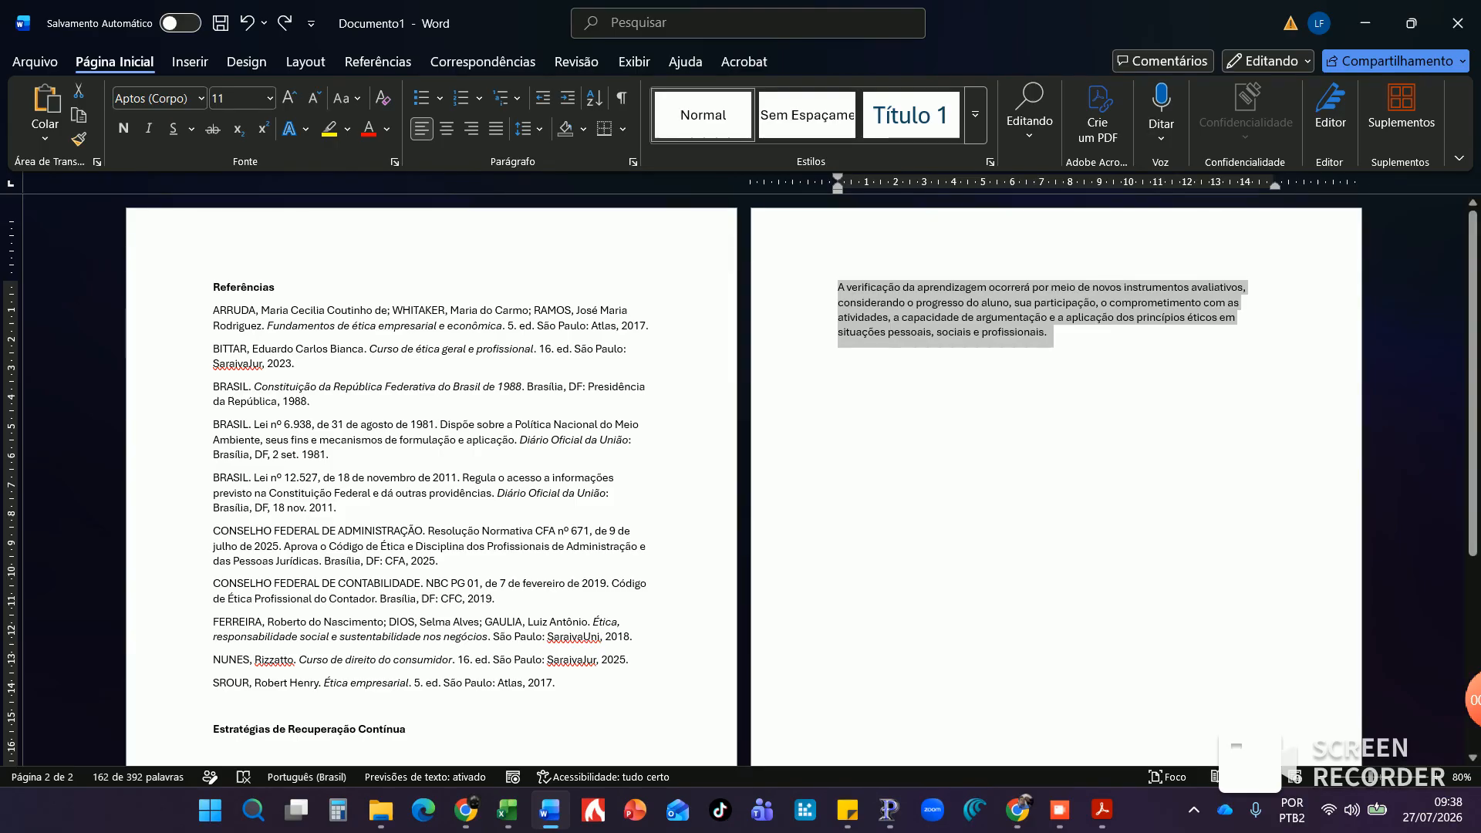
Switch to NSA Professor and open the current PTD (Plano de Trabalho Docente) form
left_click(889, 810)
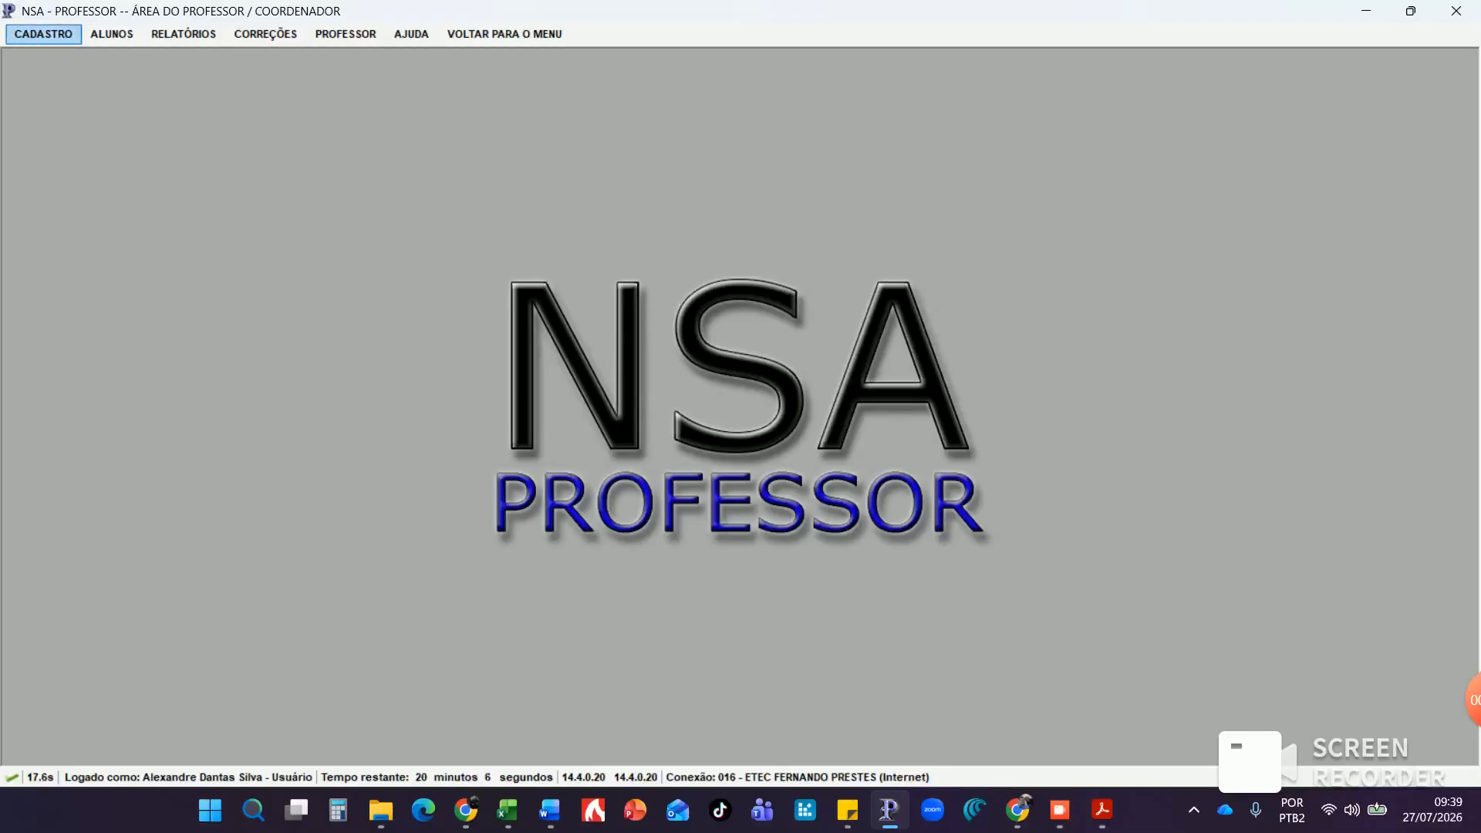
left_click(43, 34)
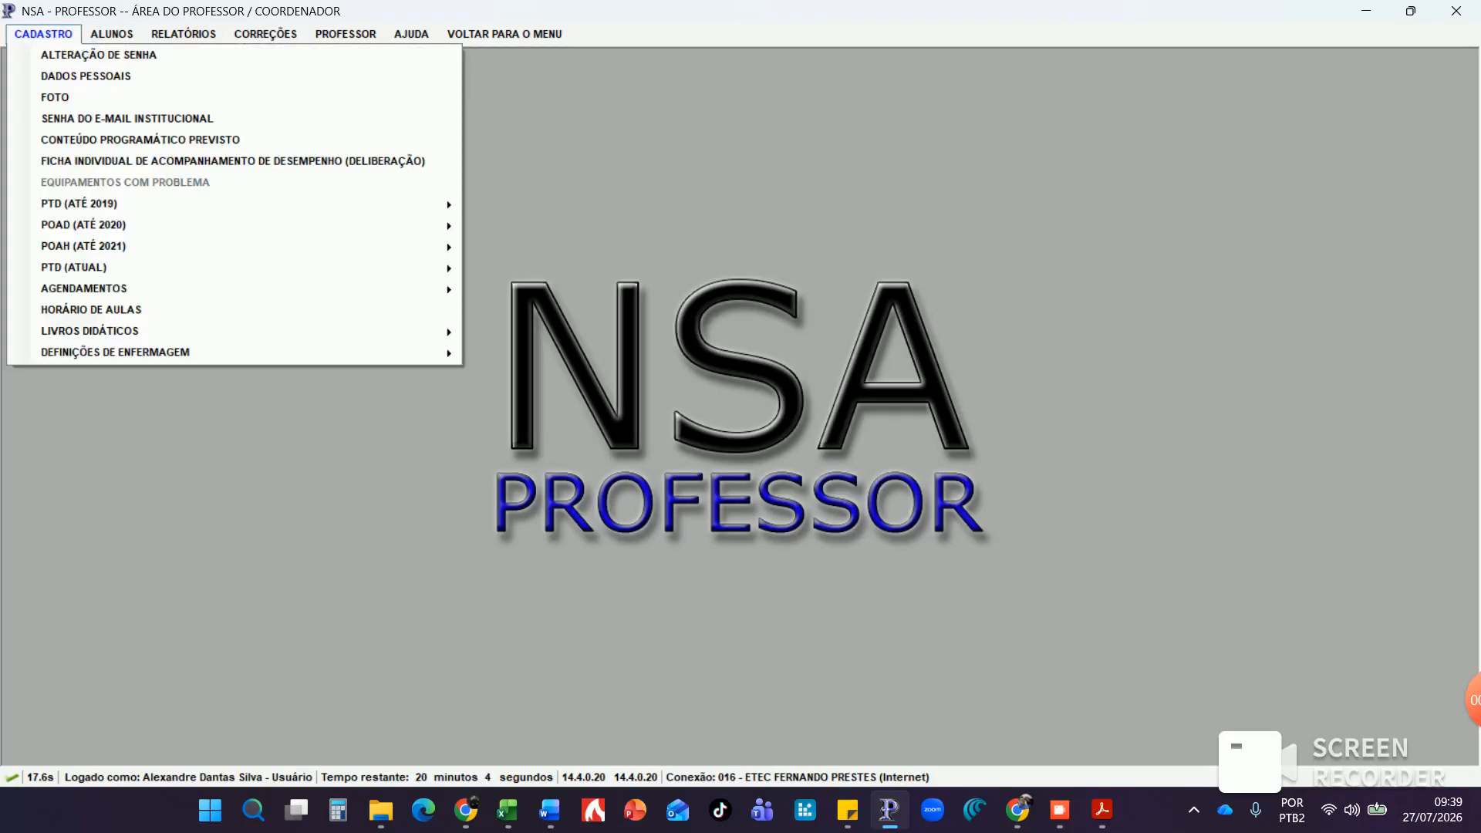
mouse_move(74, 268)
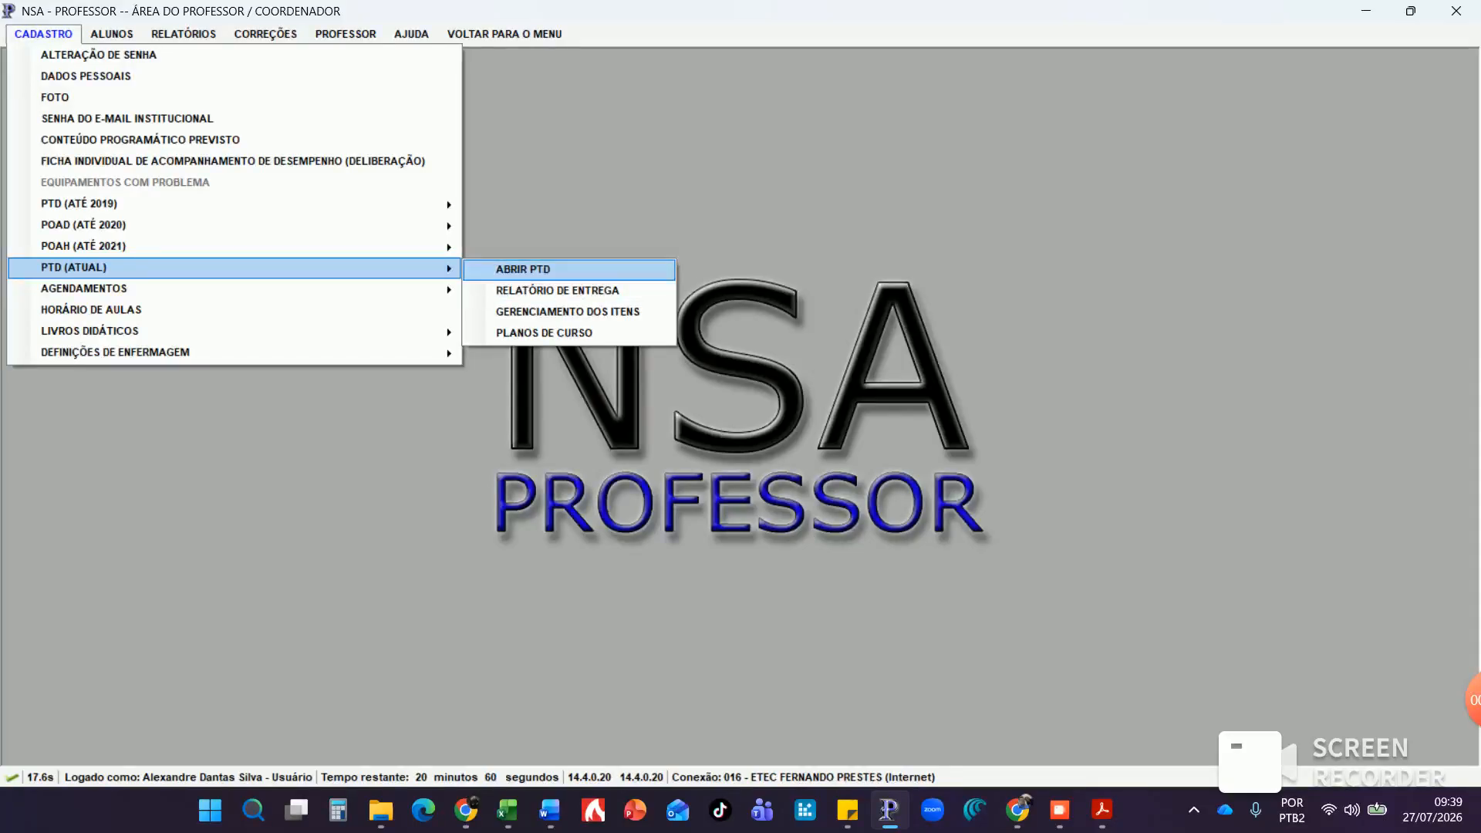
left_click(523, 269)
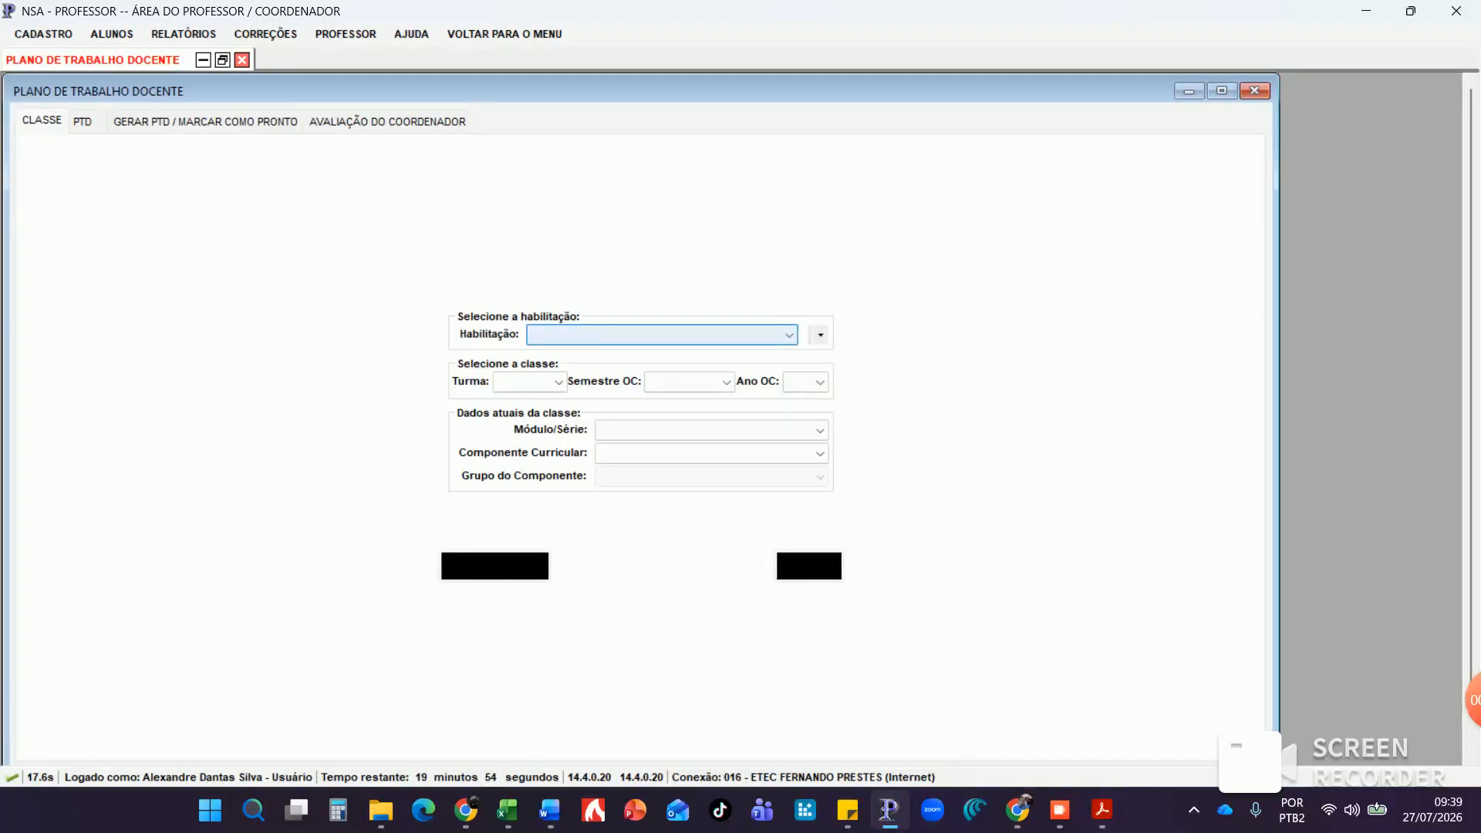
Set the habilitação to TÉCNICO EM CONTABILIDADE and the Semestre OC to 2º SEMESTRE
left_click(656, 334)
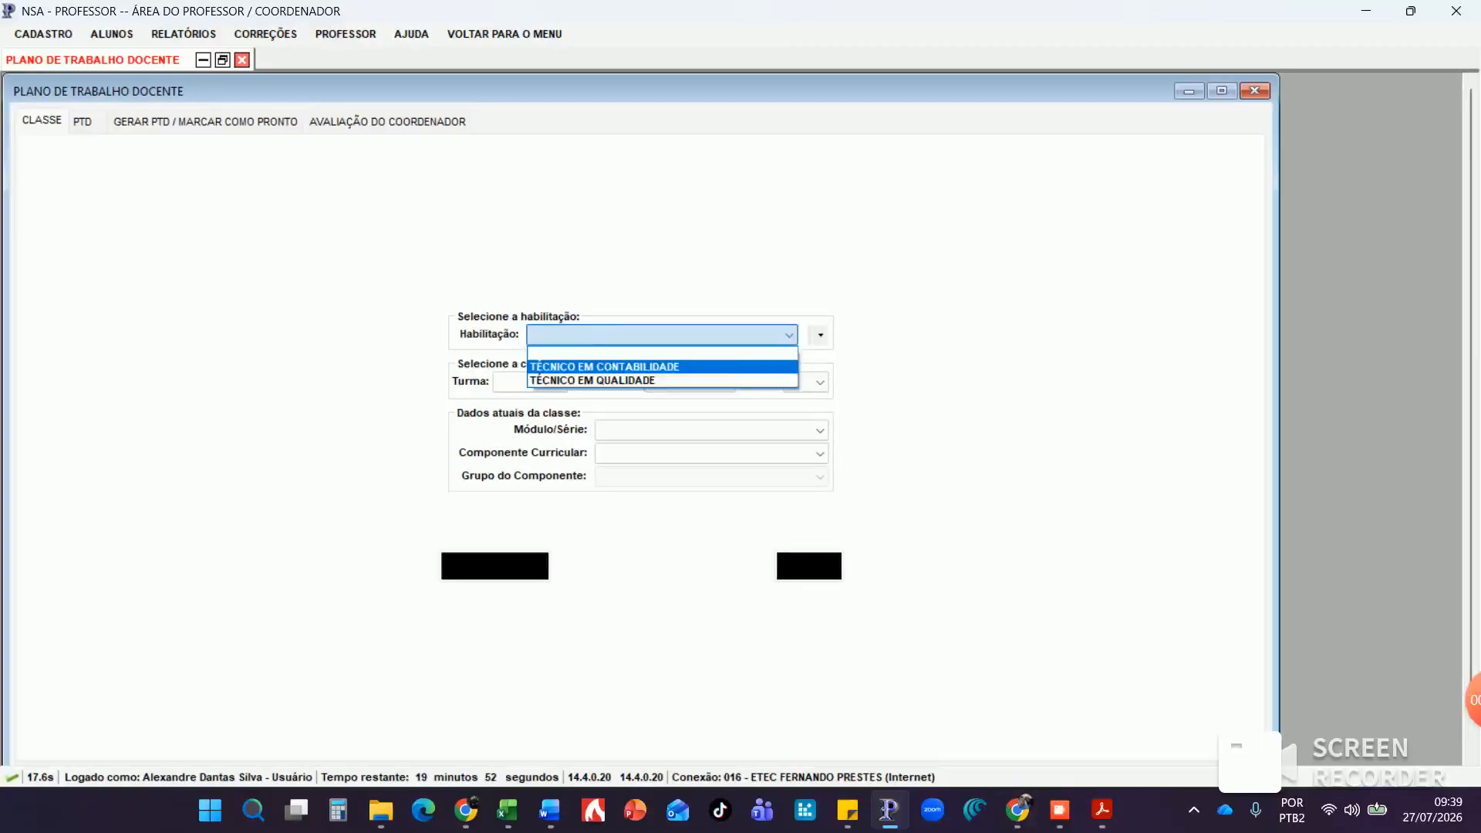
left_click(586, 364)
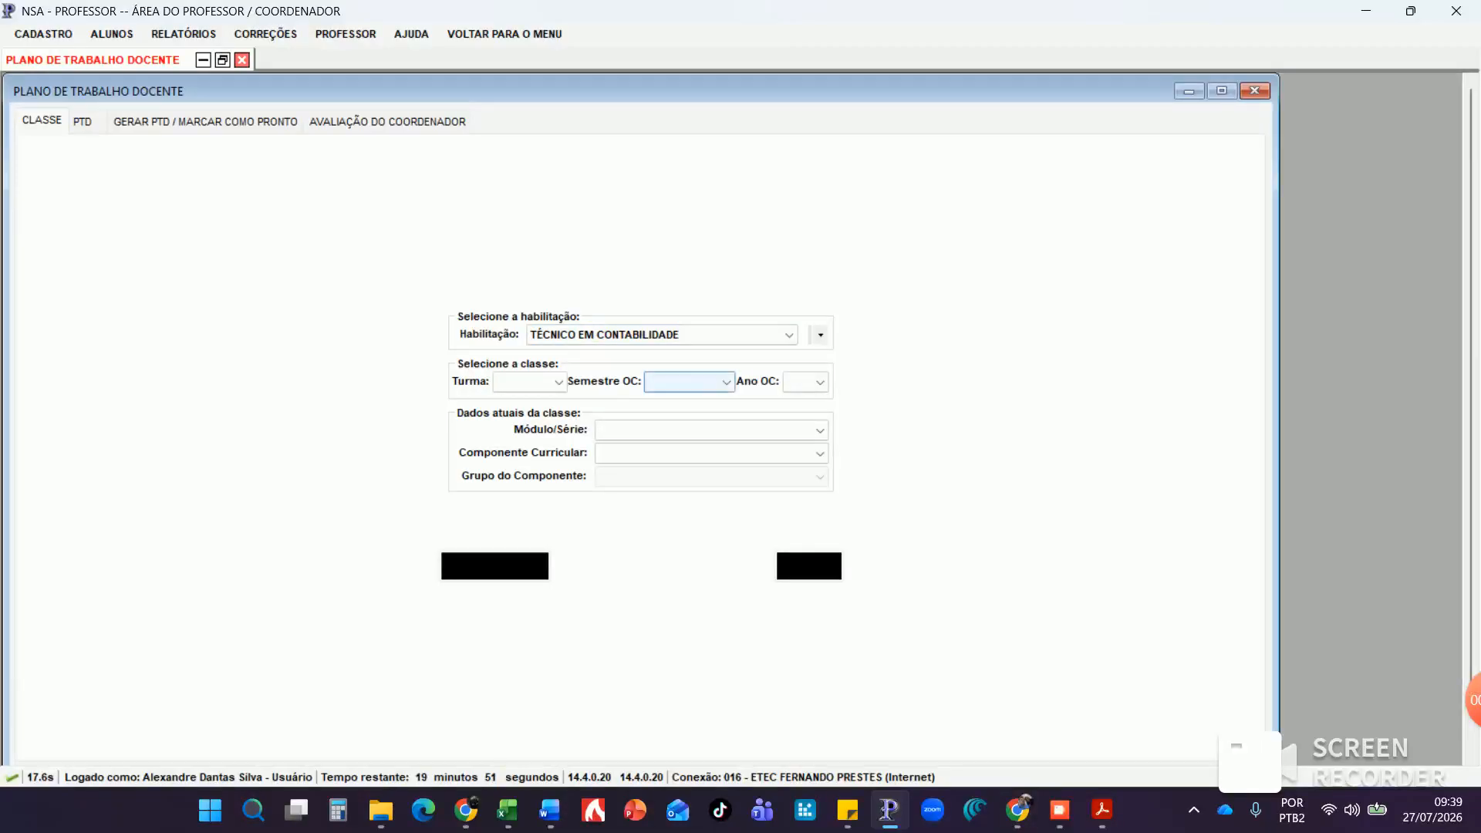
left_click(689, 381)
left_click(681, 400)
left_click(689, 381)
left_click(689, 415)
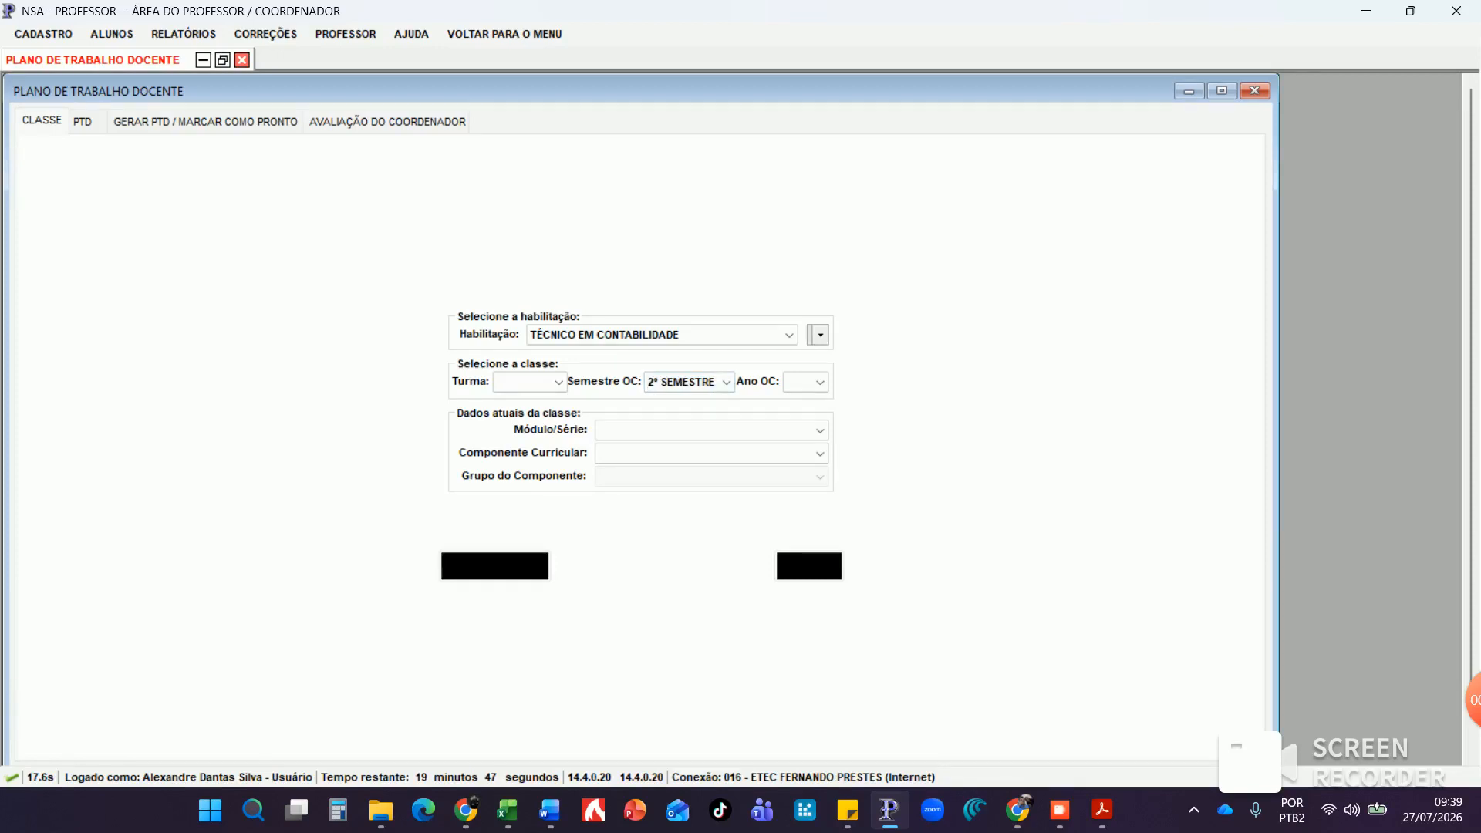
Select class 1 MODULO - C and the component ÉTICA E CIDADANIA ORGANIZACIONAL, and open its PTD in a maximized window
left_click(820, 334)
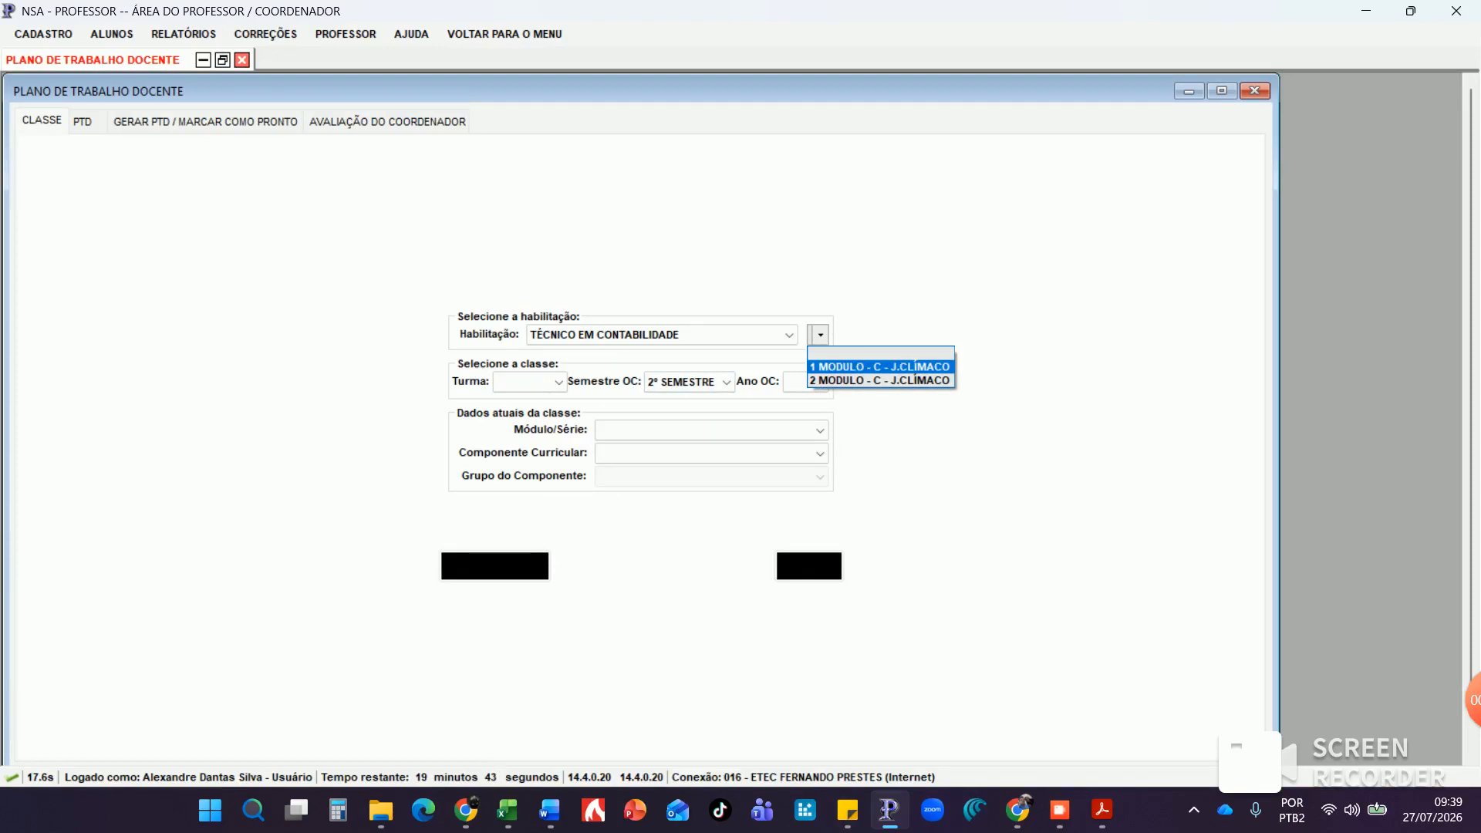
left_click(916, 367)
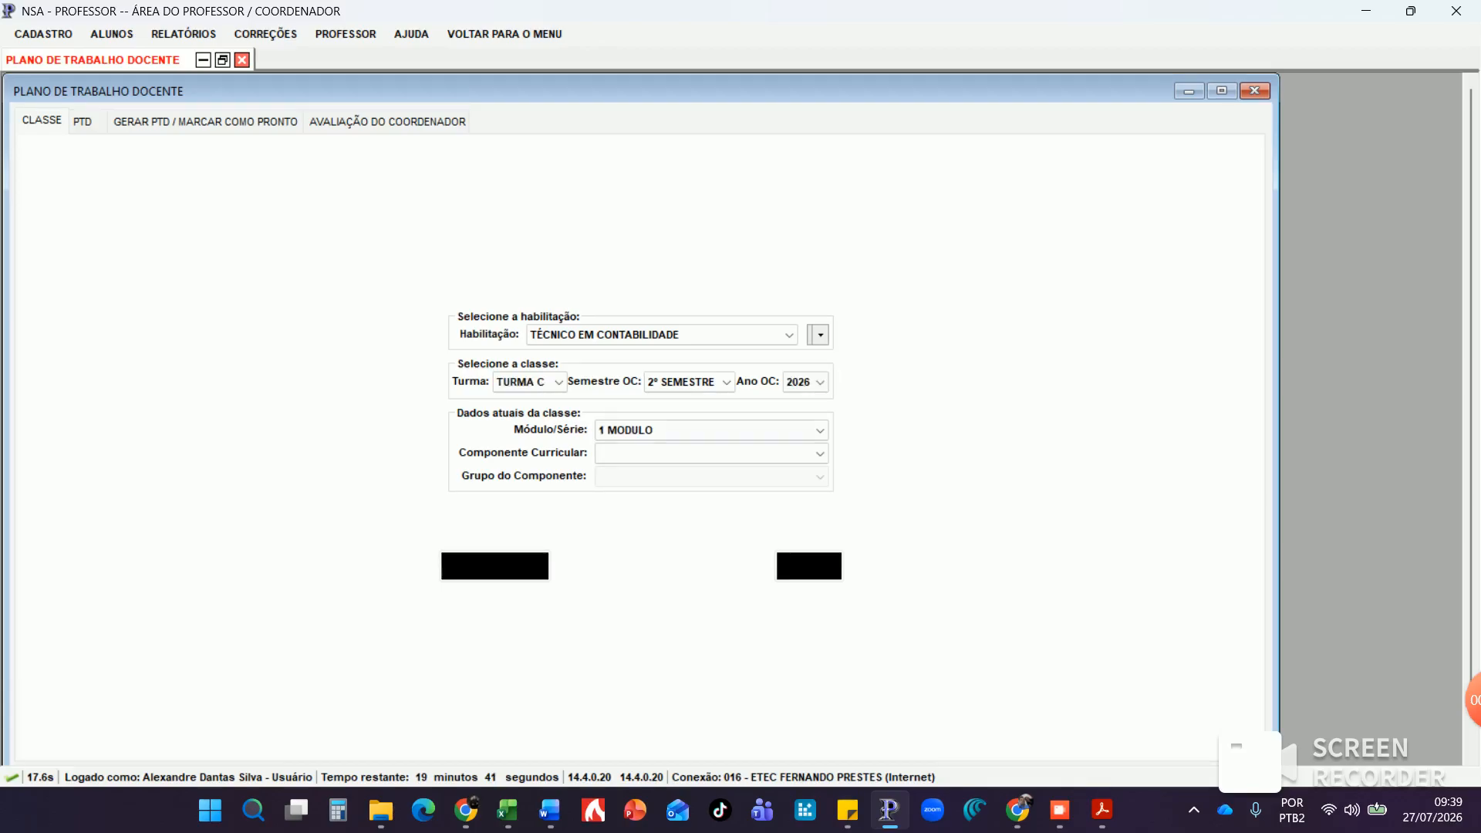
left_click(819, 453)
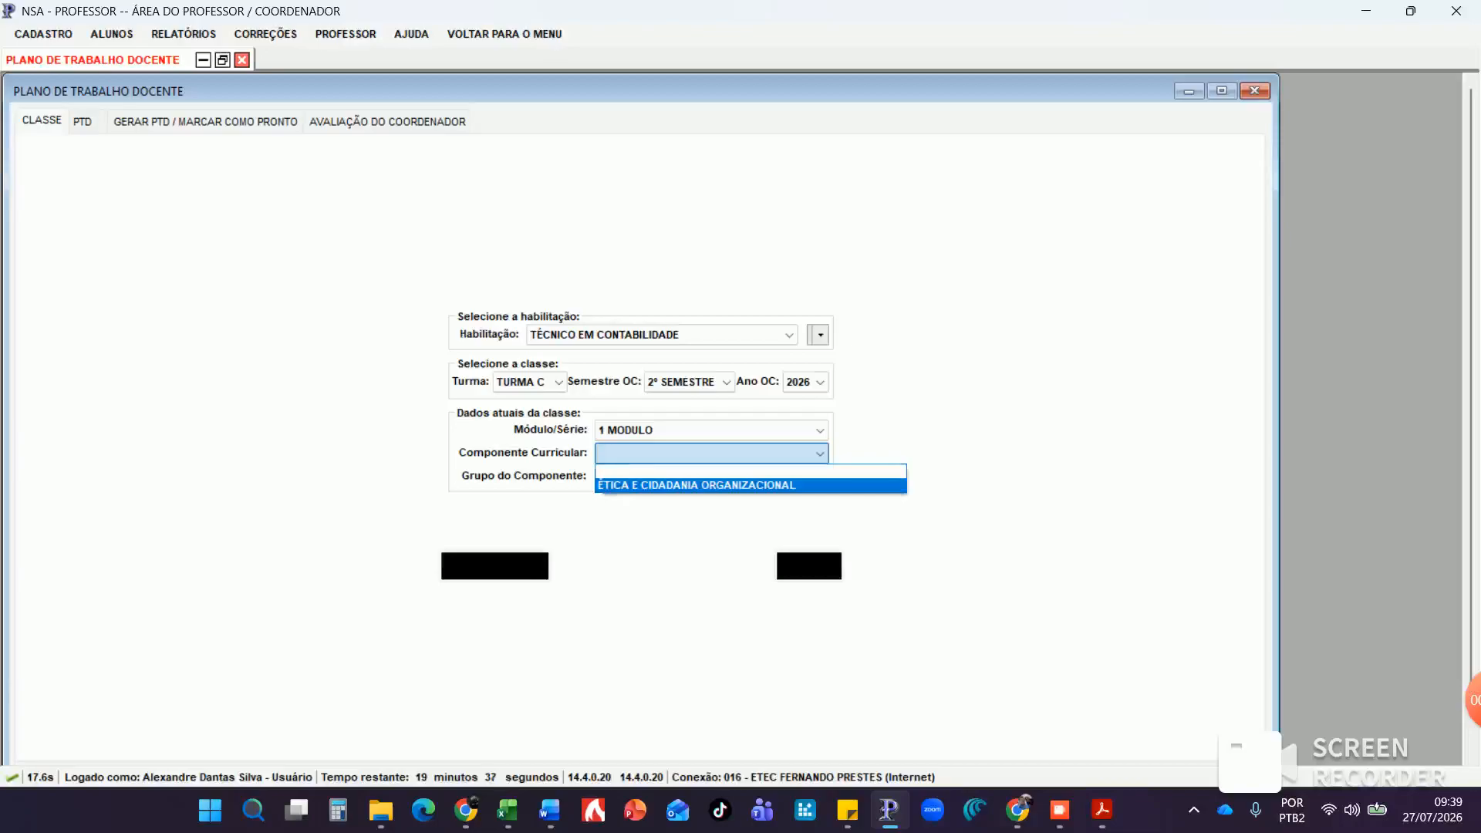
left_click(718, 485)
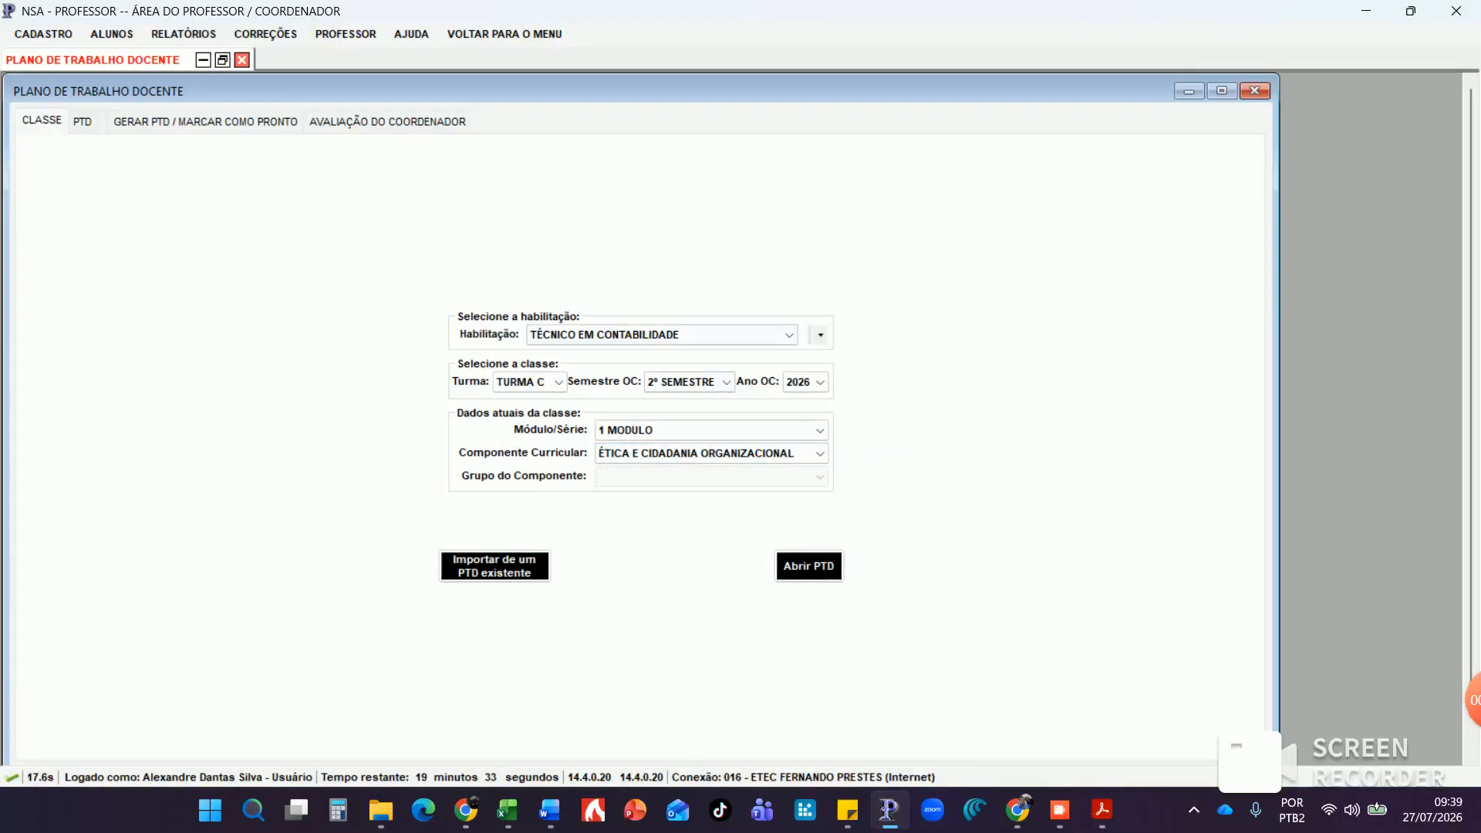
left_click(810, 566)
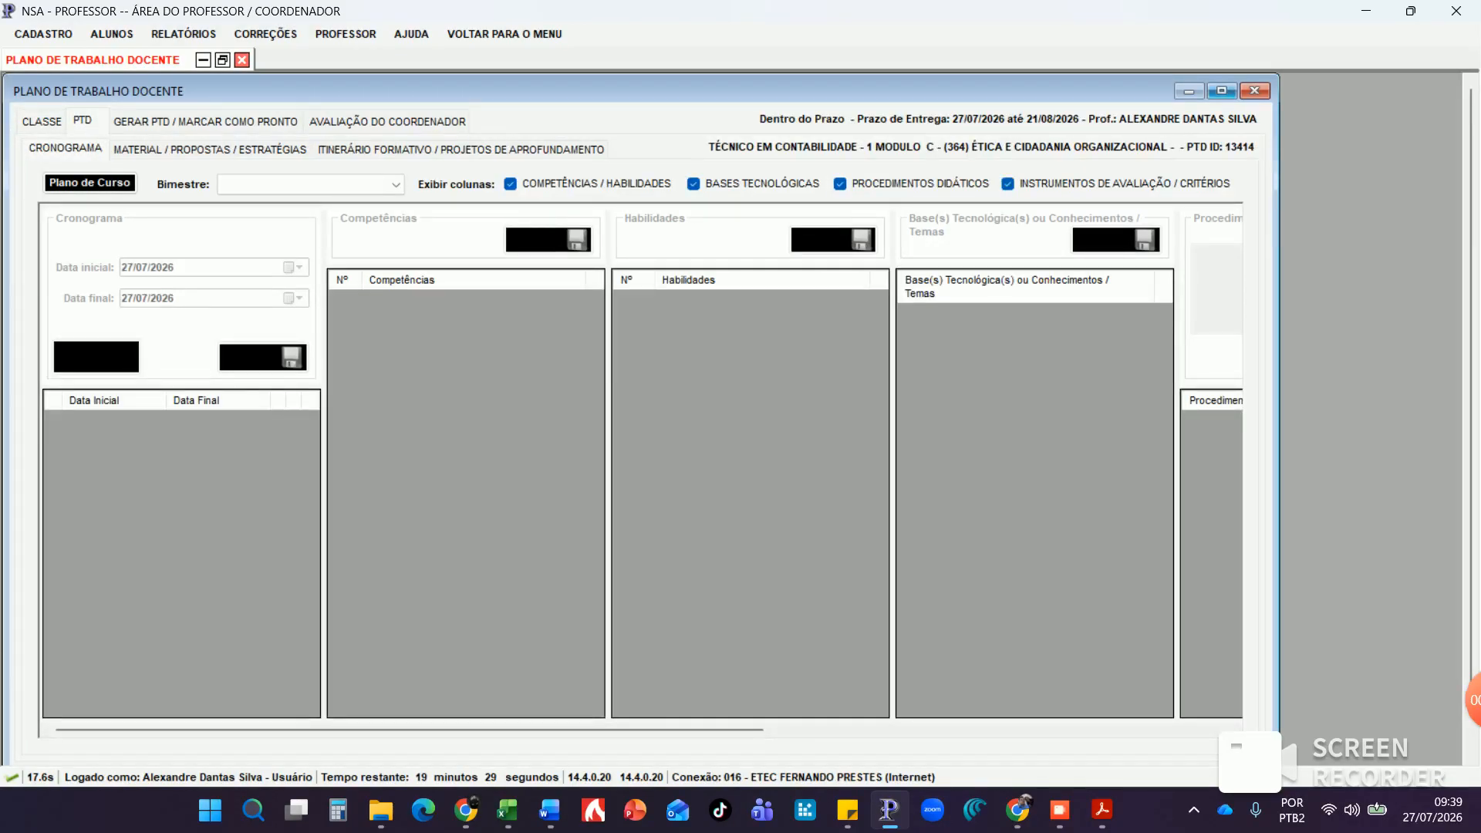
left_click(1222, 90)
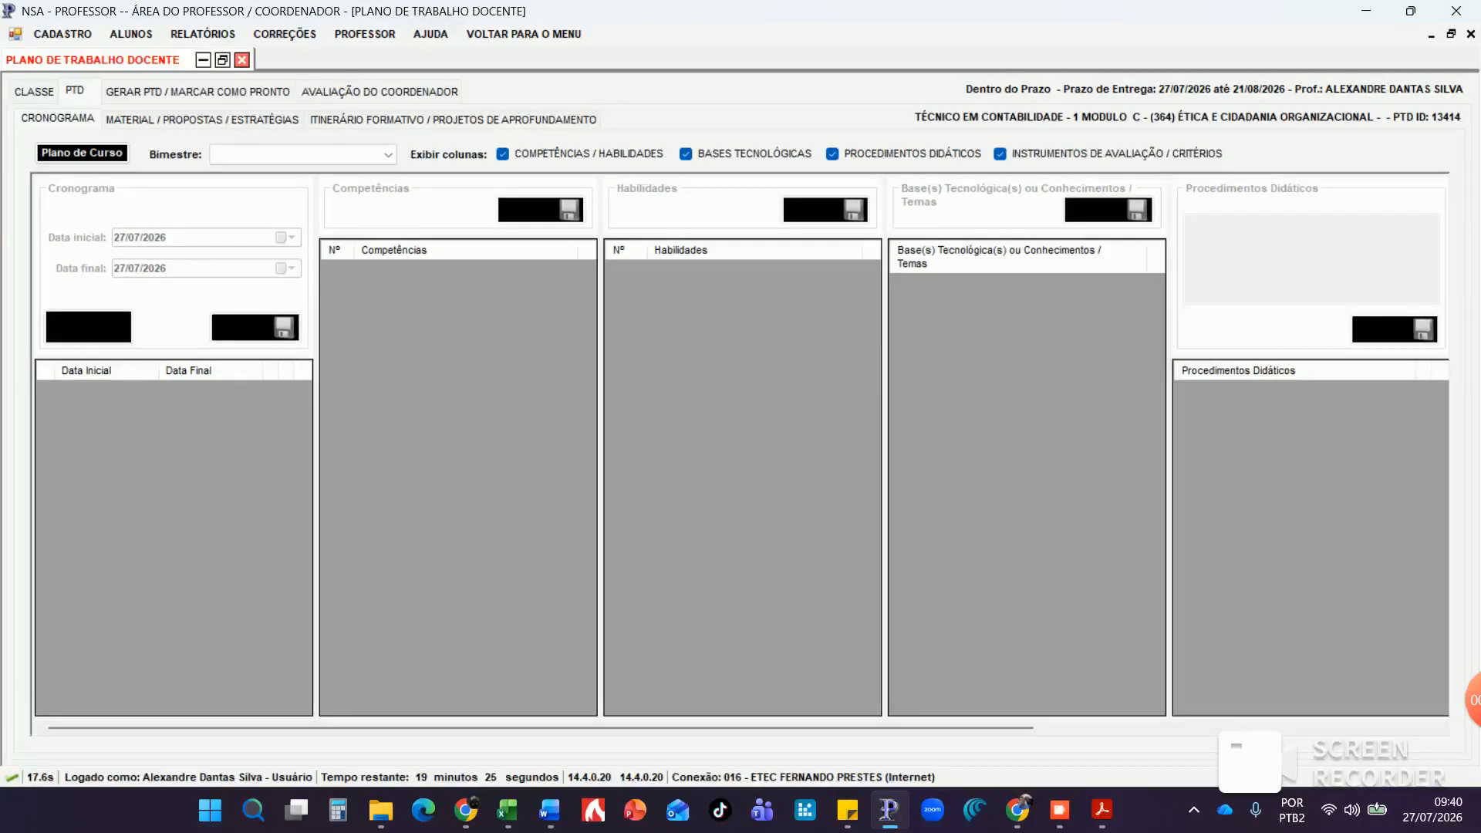
Set the cronograma period to 1 TRIMESTRE and import the calendar dates por quinzena
left_click(387, 155)
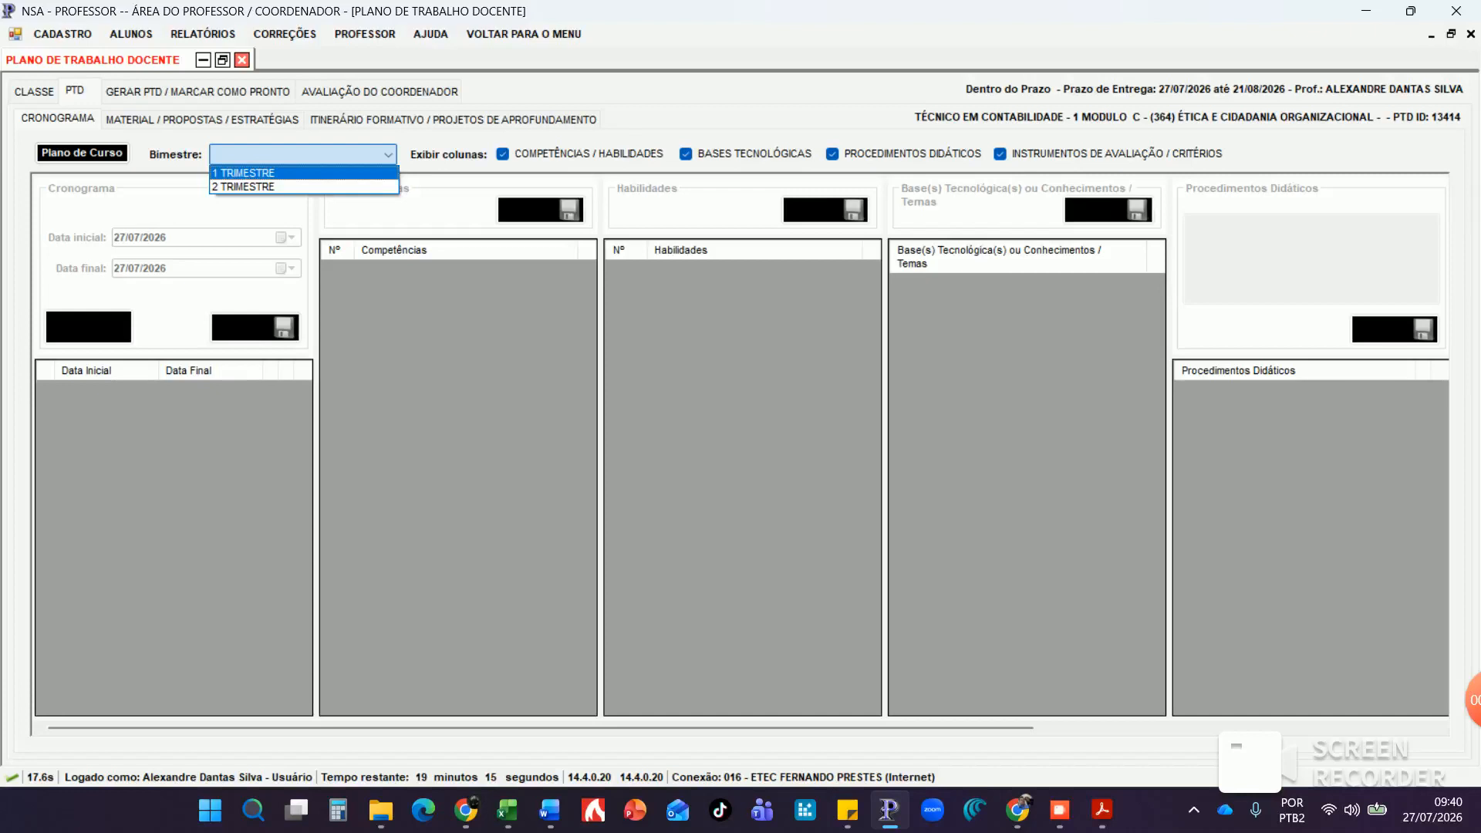
key("Return")
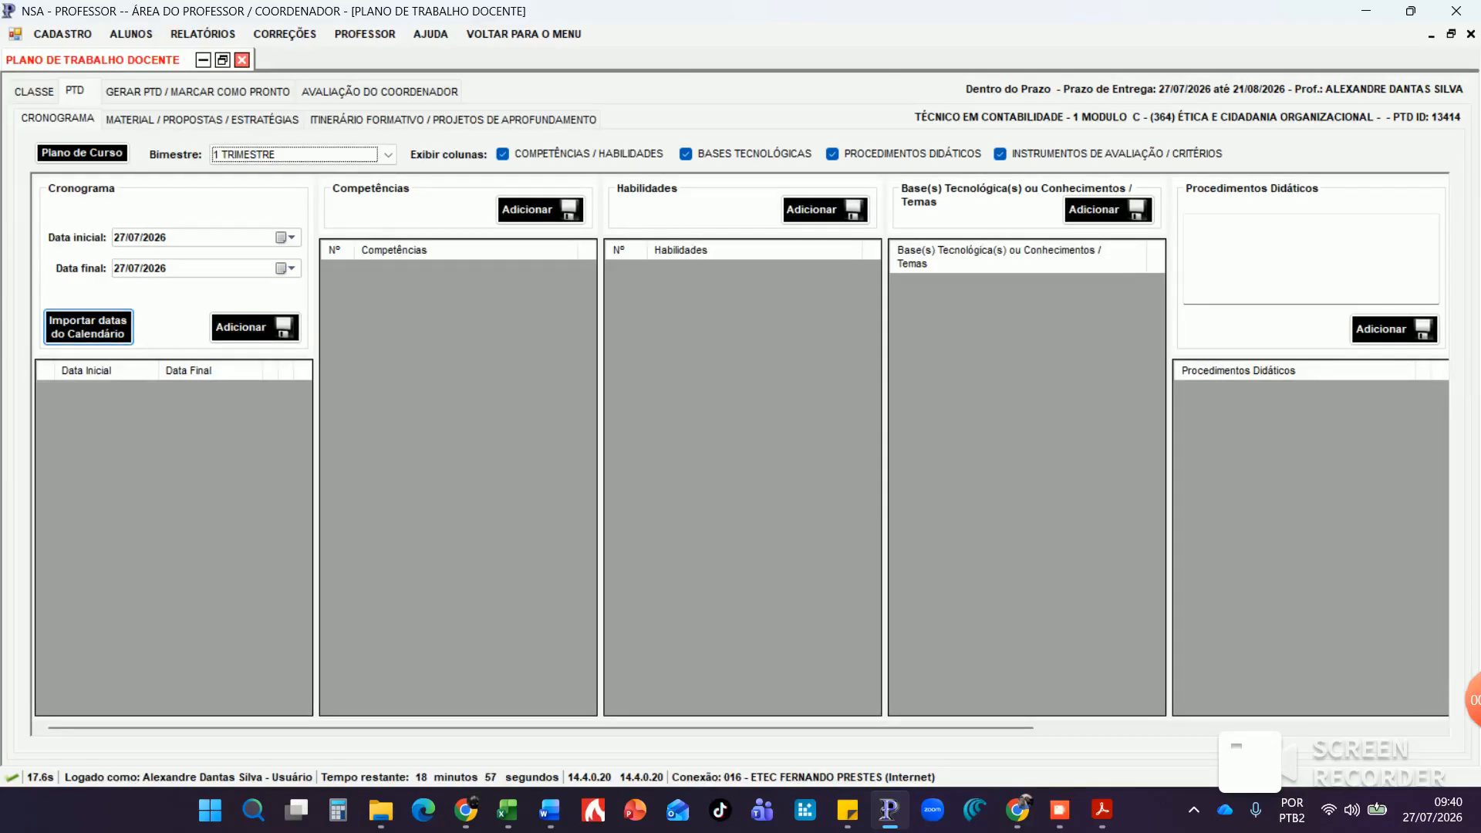
left_click(88, 327)
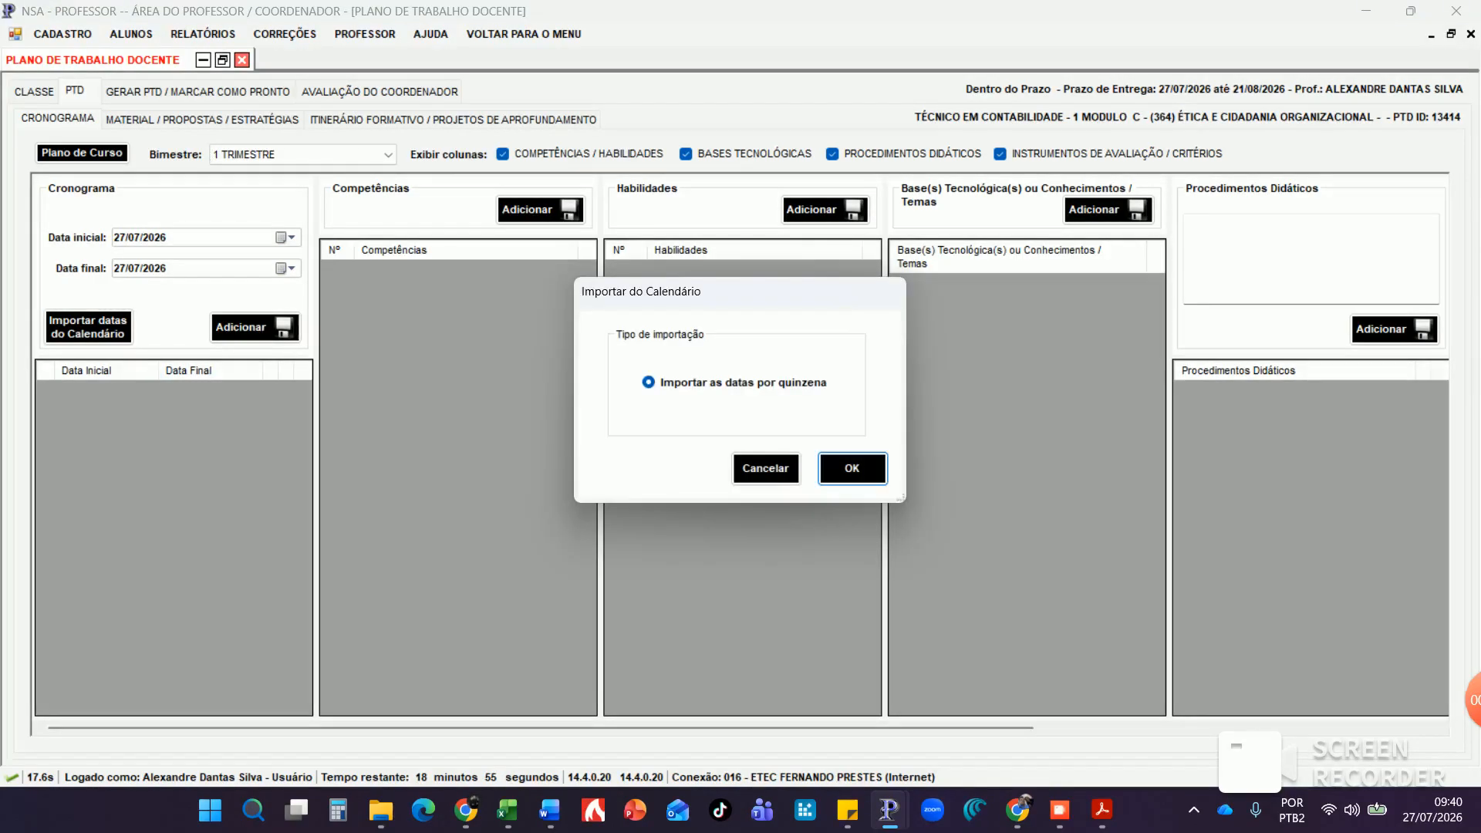
left_click(853, 468)
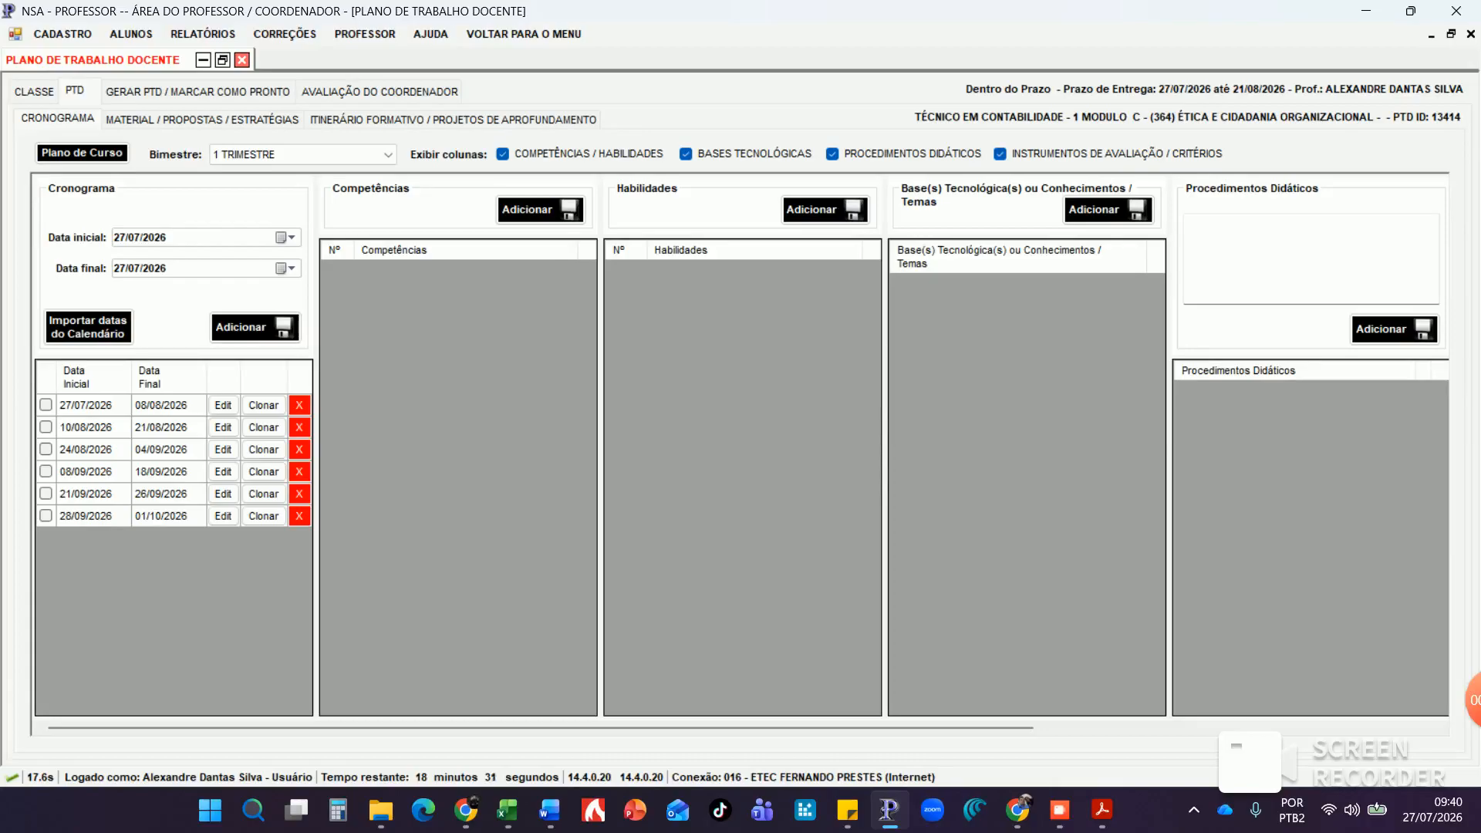
For the 27/07/2026 to 08/08/2026 period, add habilidade 1.1 and base tecnológica 1 with its reflection subtopic from the course plan
left_click(47, 405)
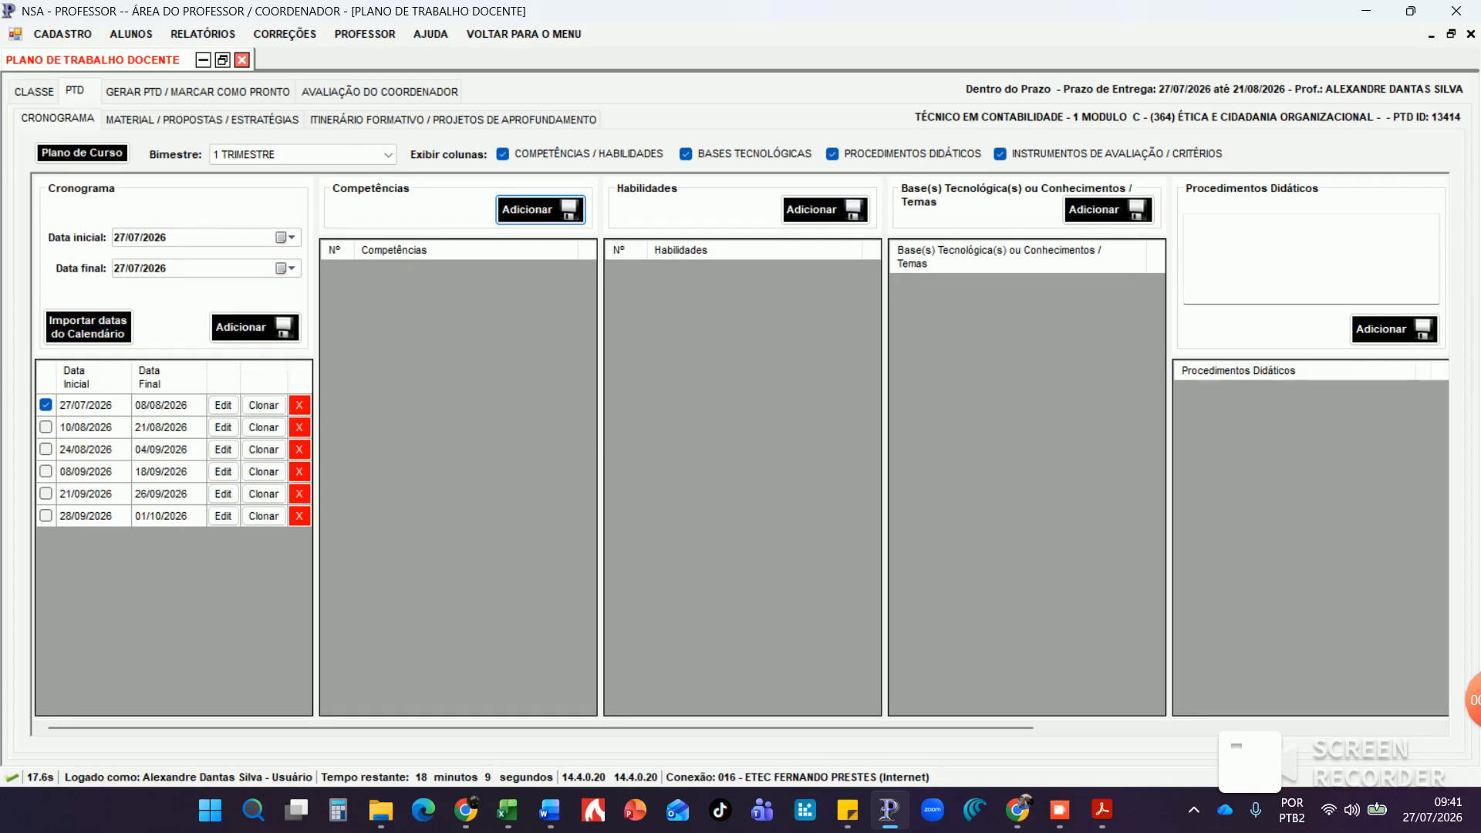
left_click(540, 209)
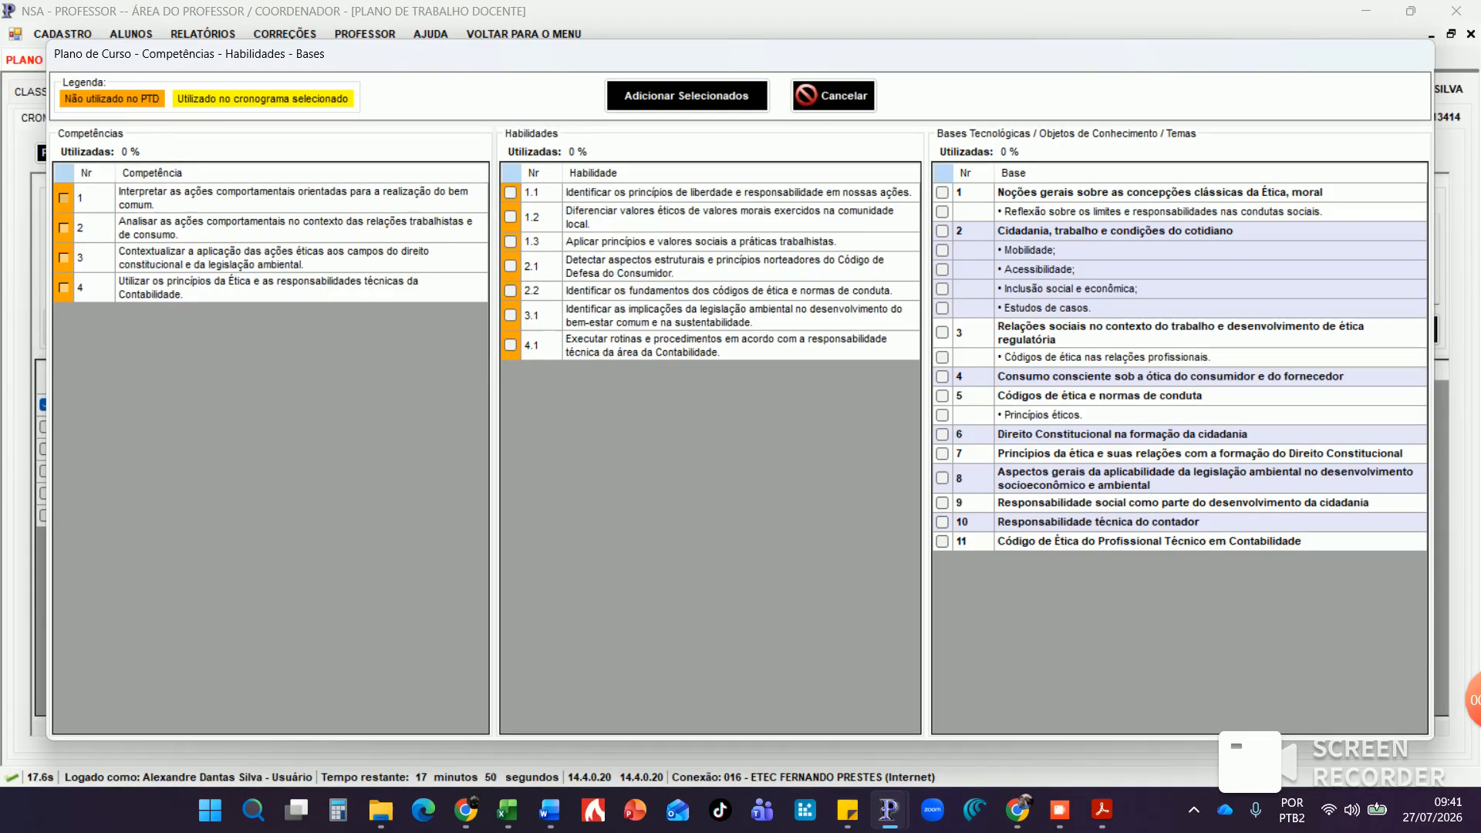
left_click(63, 198)
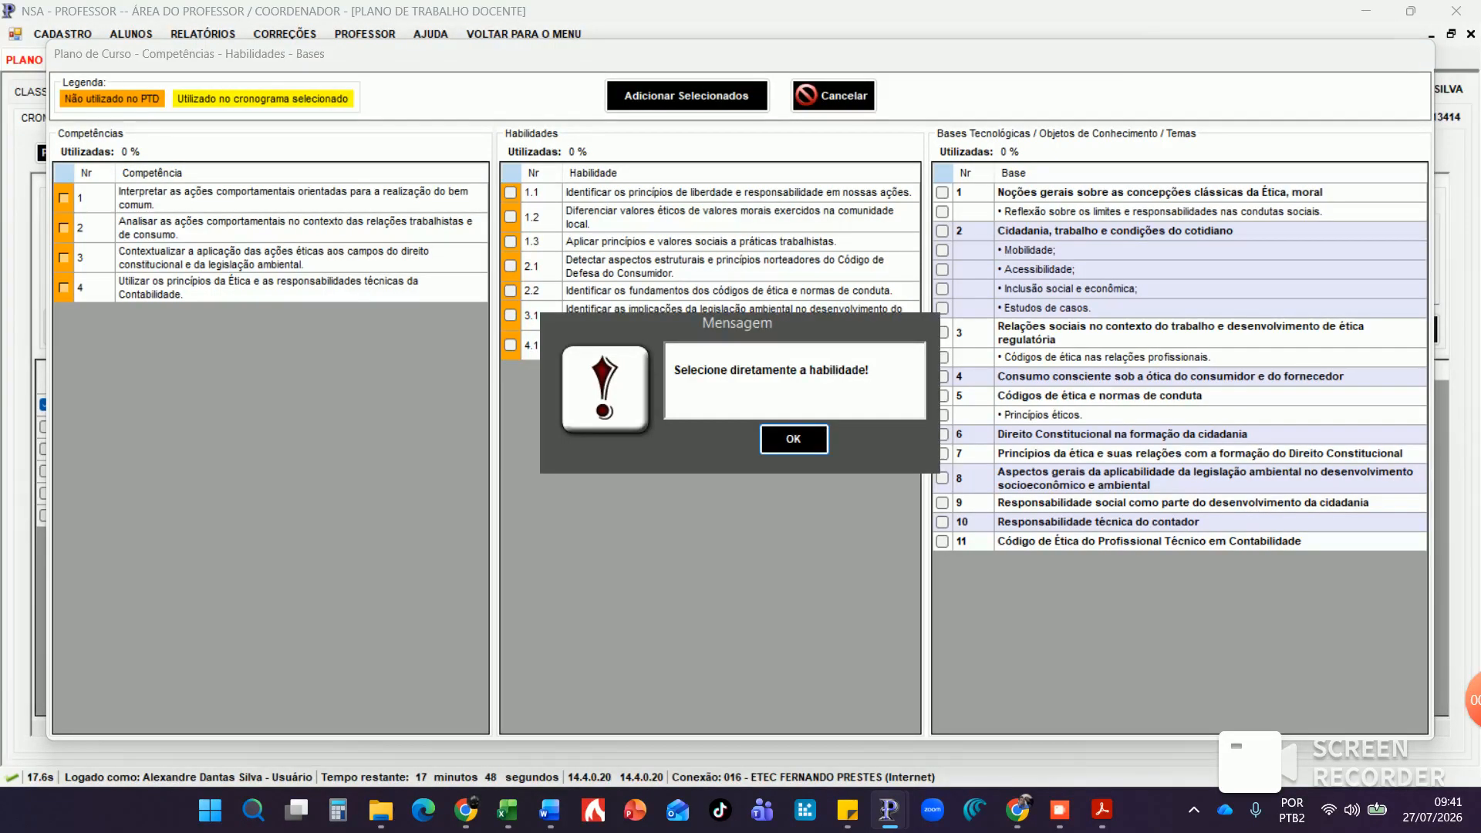
key("Return")
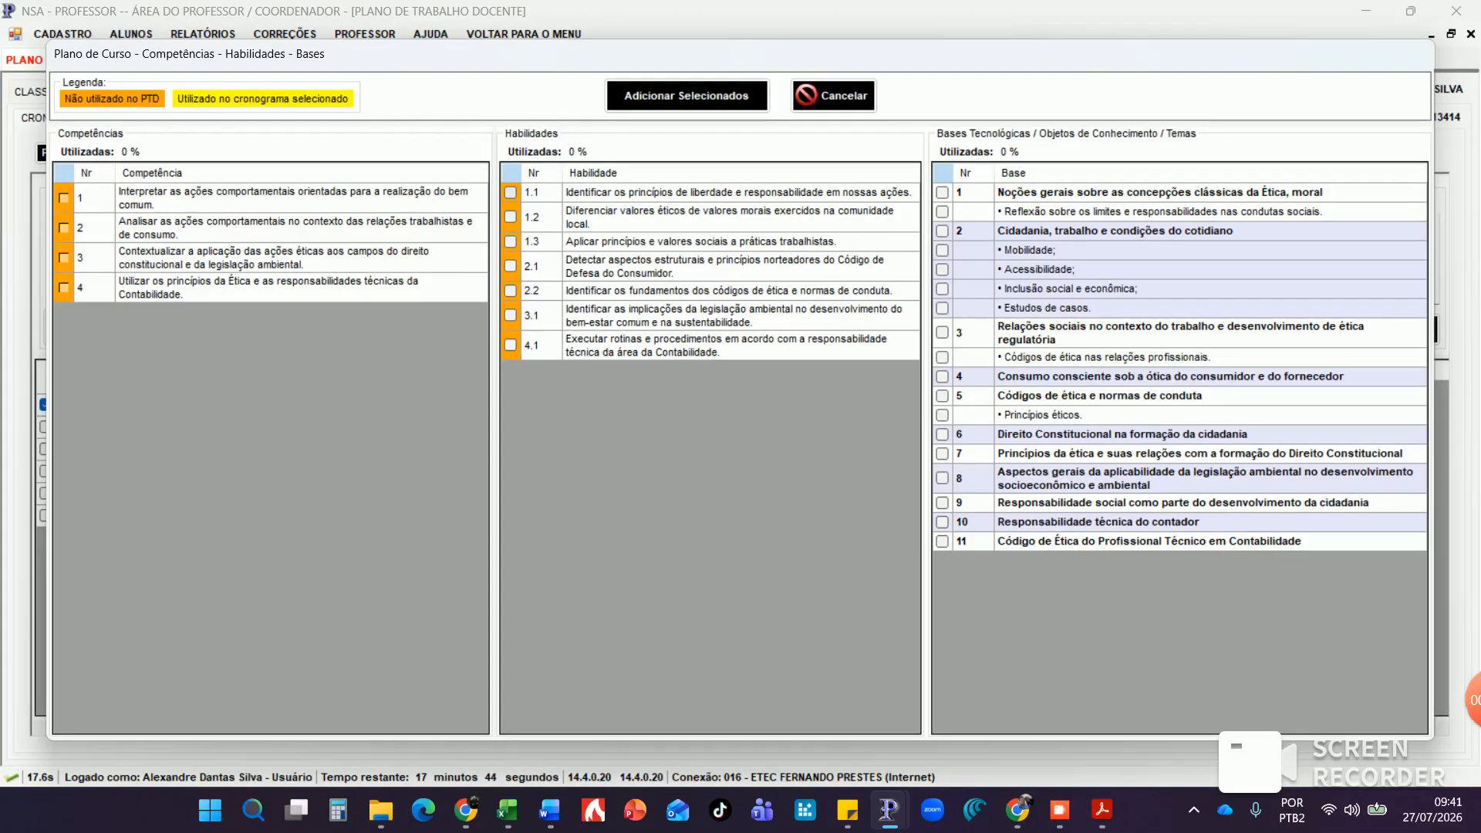
left_click(511, 192)
left_click(941, 193)
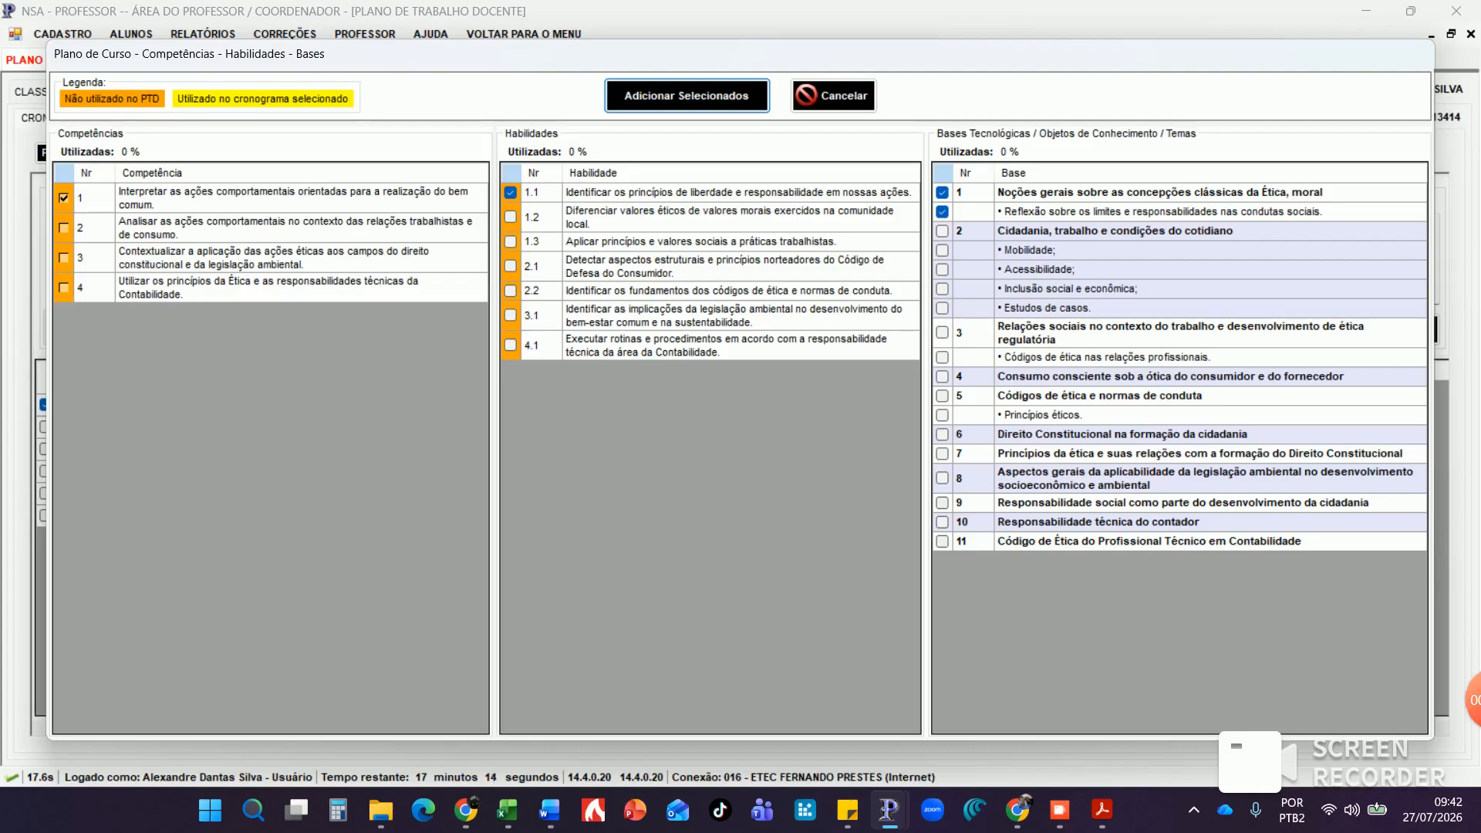
left_click(687, 95)
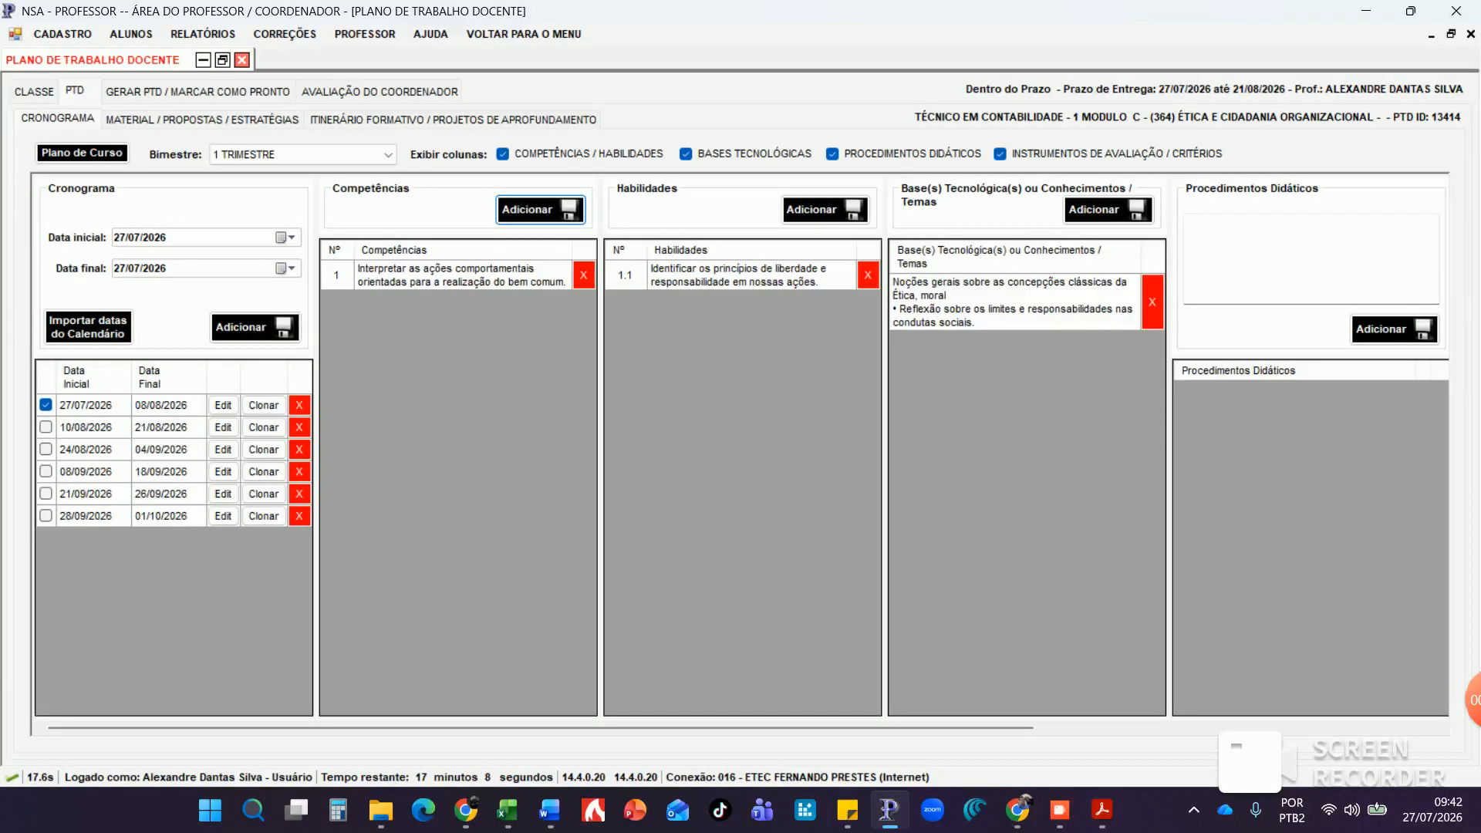
Add the procedimento didático "Aula inaugural, apresentações. Avaliação diagnóstica. Aula desenvolvida de forma dialogada e com execução de exercícios."
left_click(1303, 258)
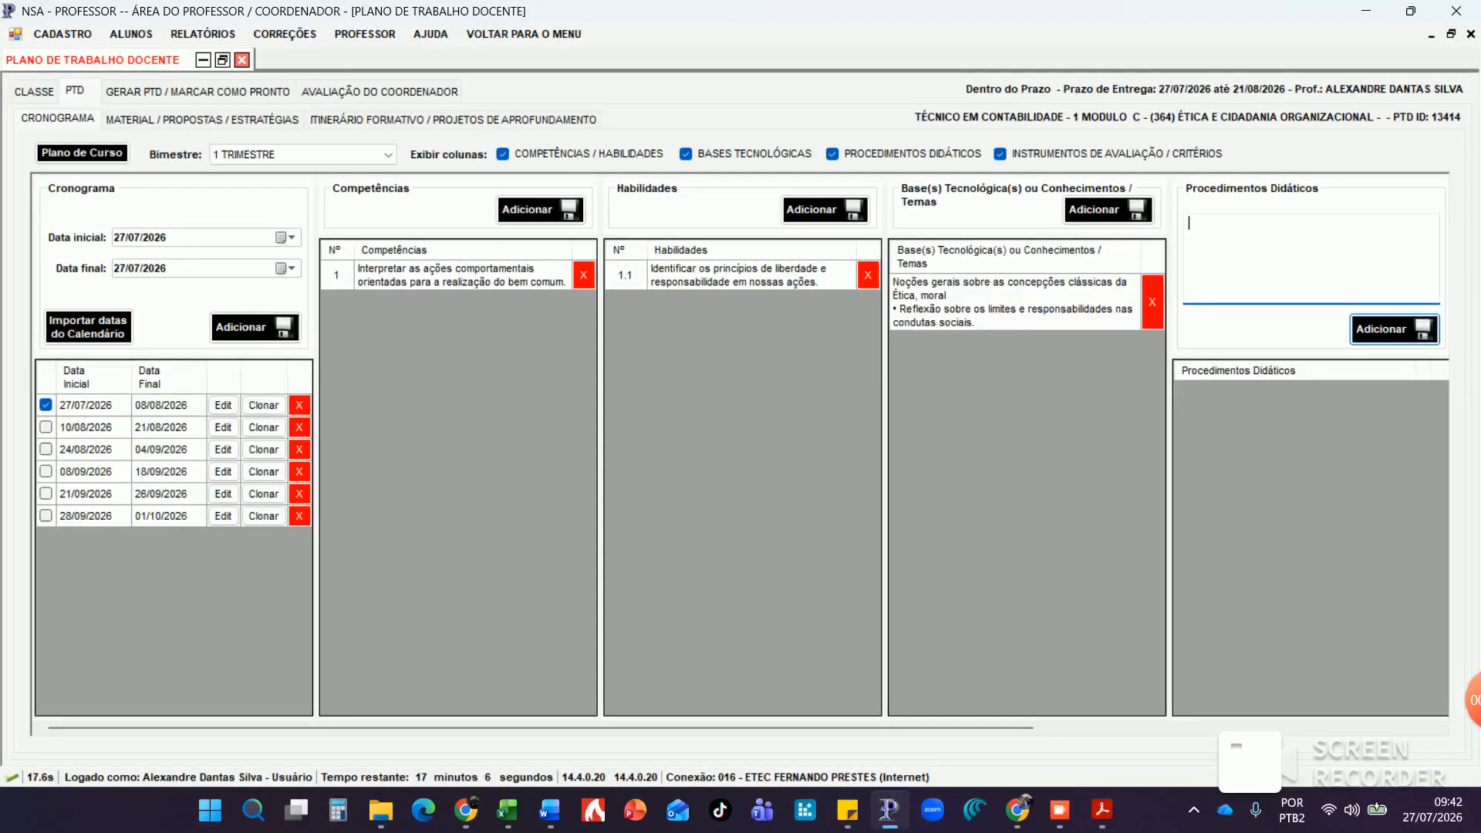
key("Return")
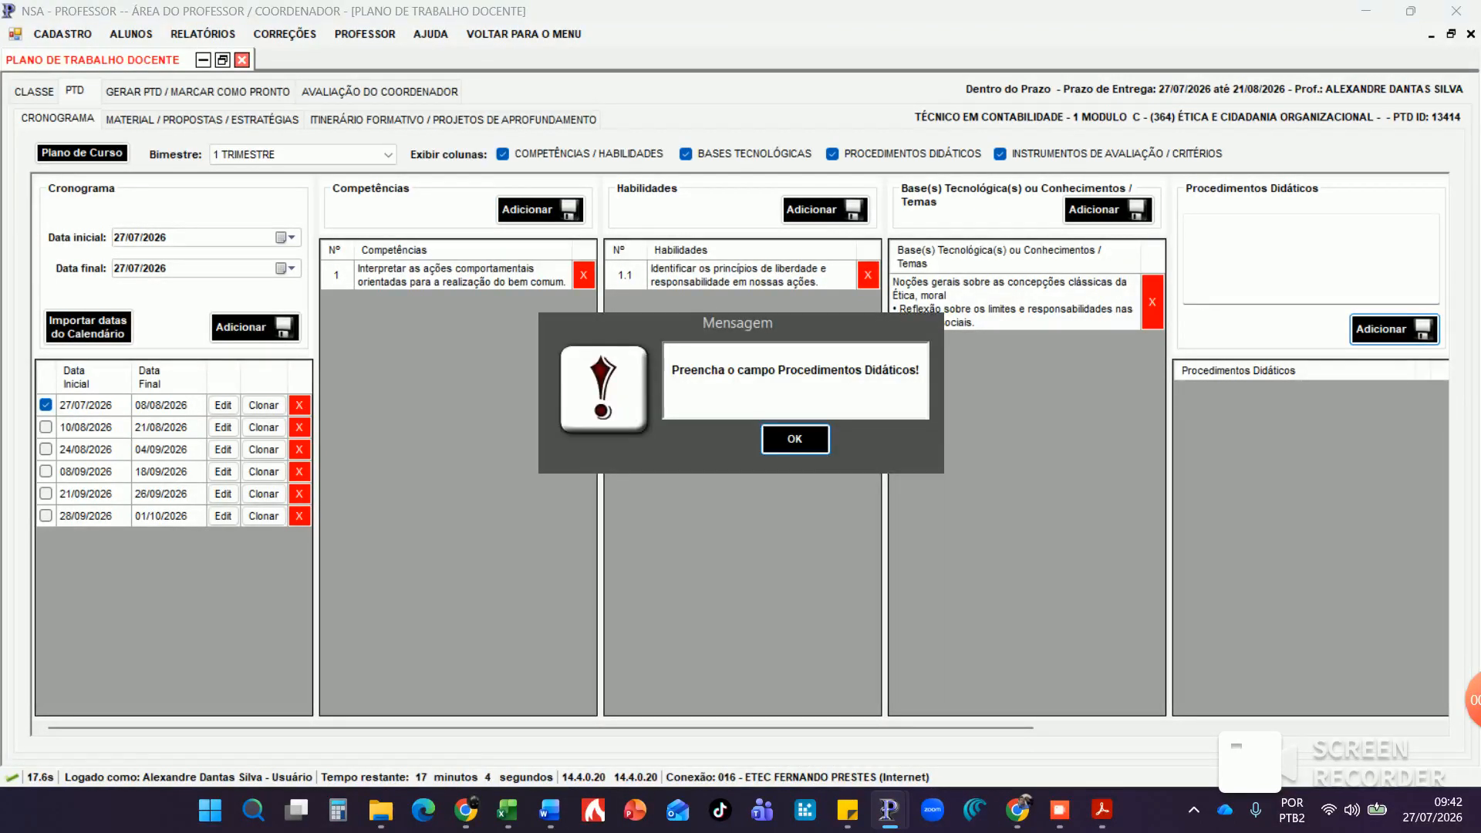
key("Return")
left_click(1304, 258)
type("Aula inaug")
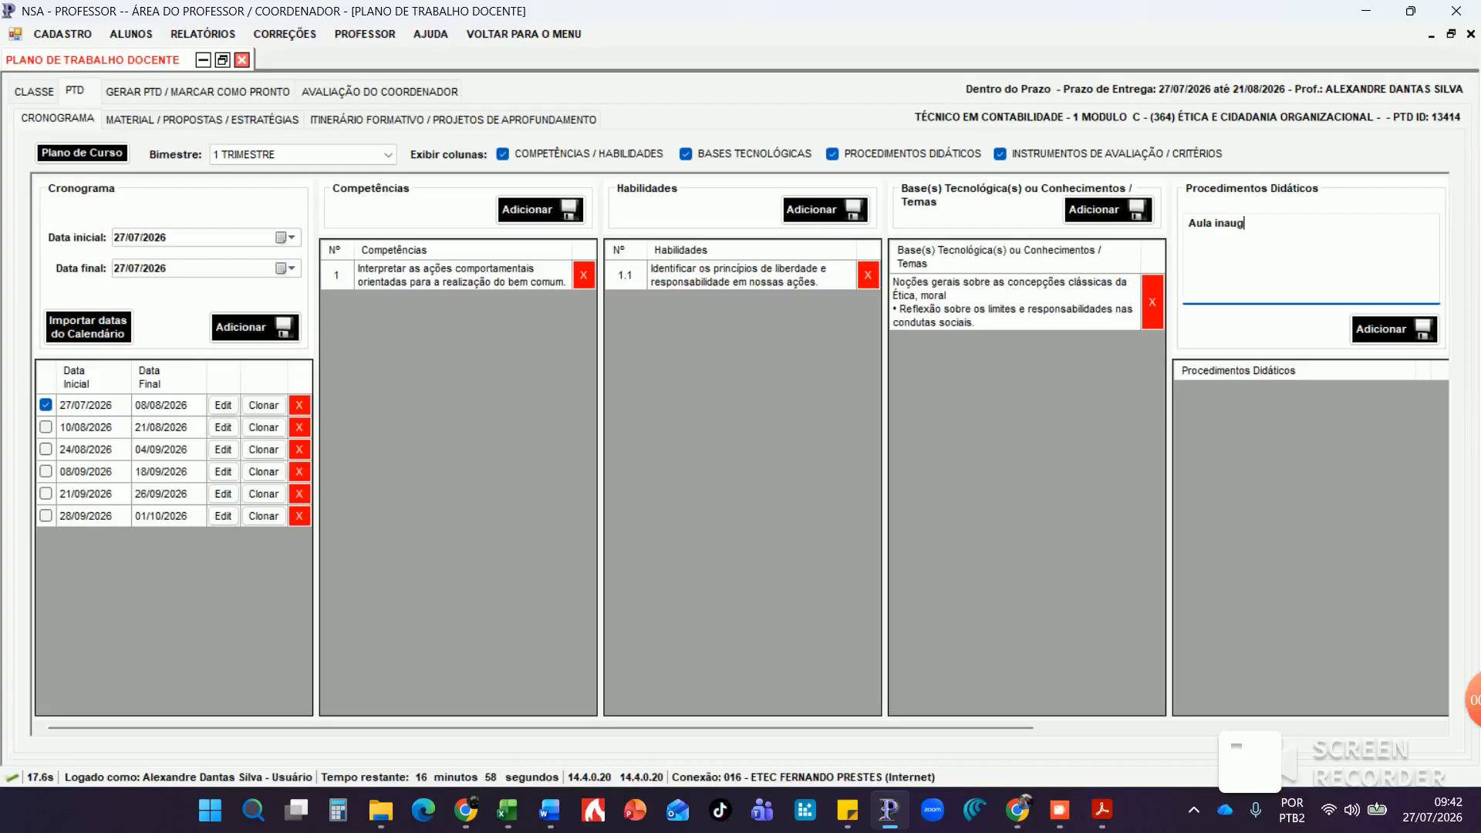
type("ural, apren")
key("BackSpace")
type("sentações. Avaliação diagnóstica. Aula ")
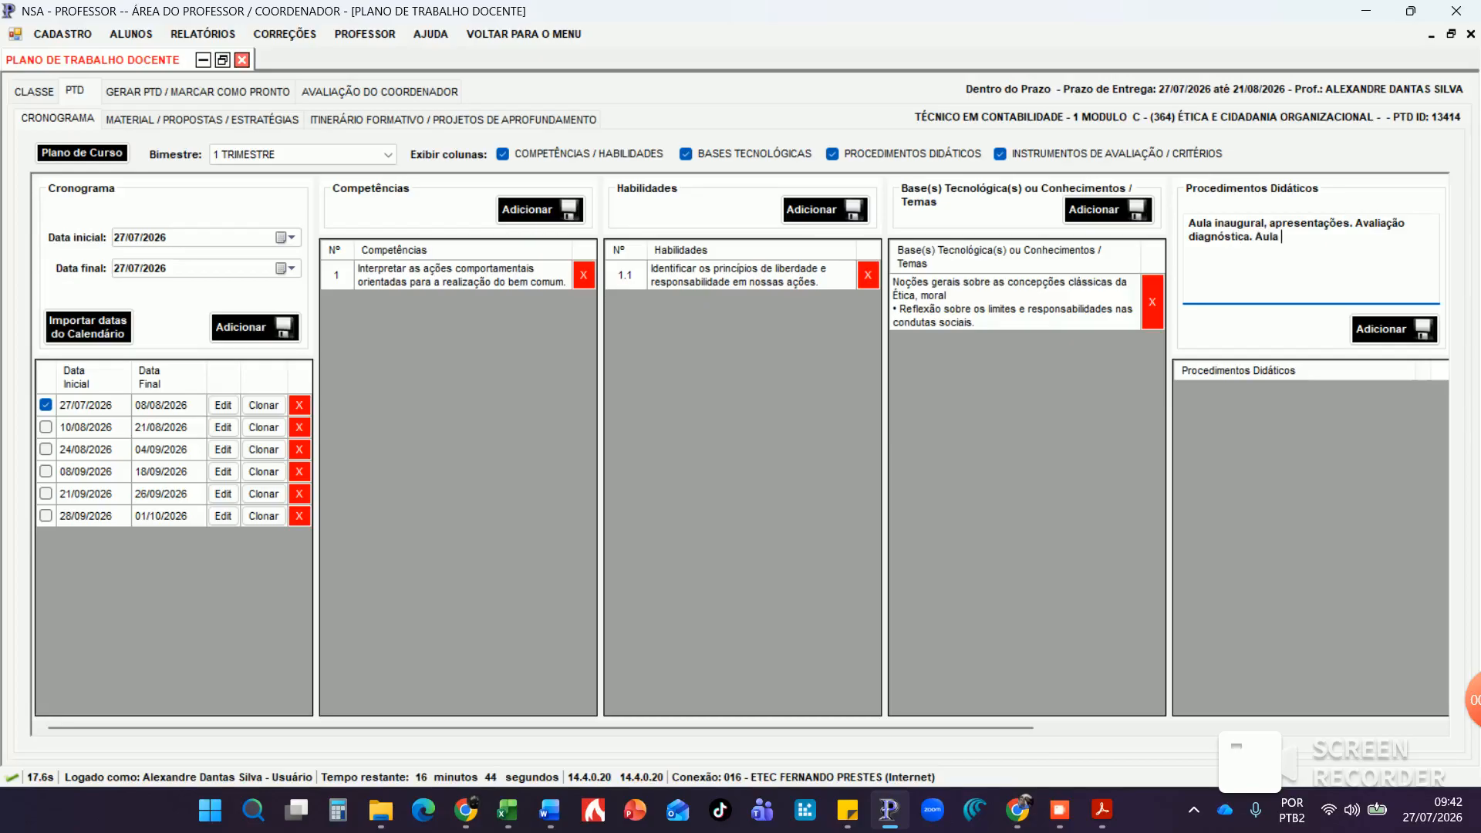
type("desenvolvida de forma dialogada e")
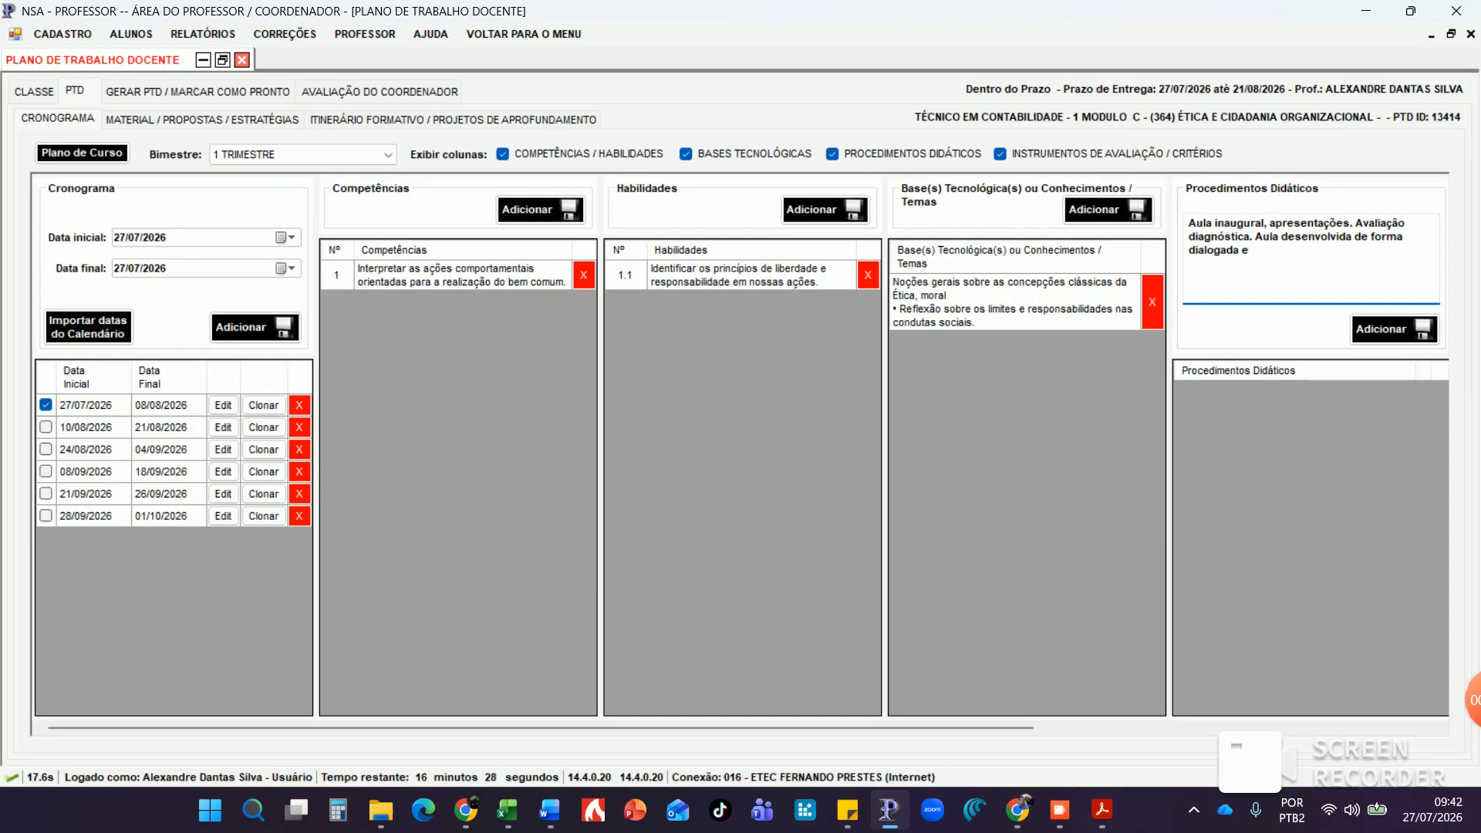
type("com execução de exercícios.")
left_click(1394, 330)
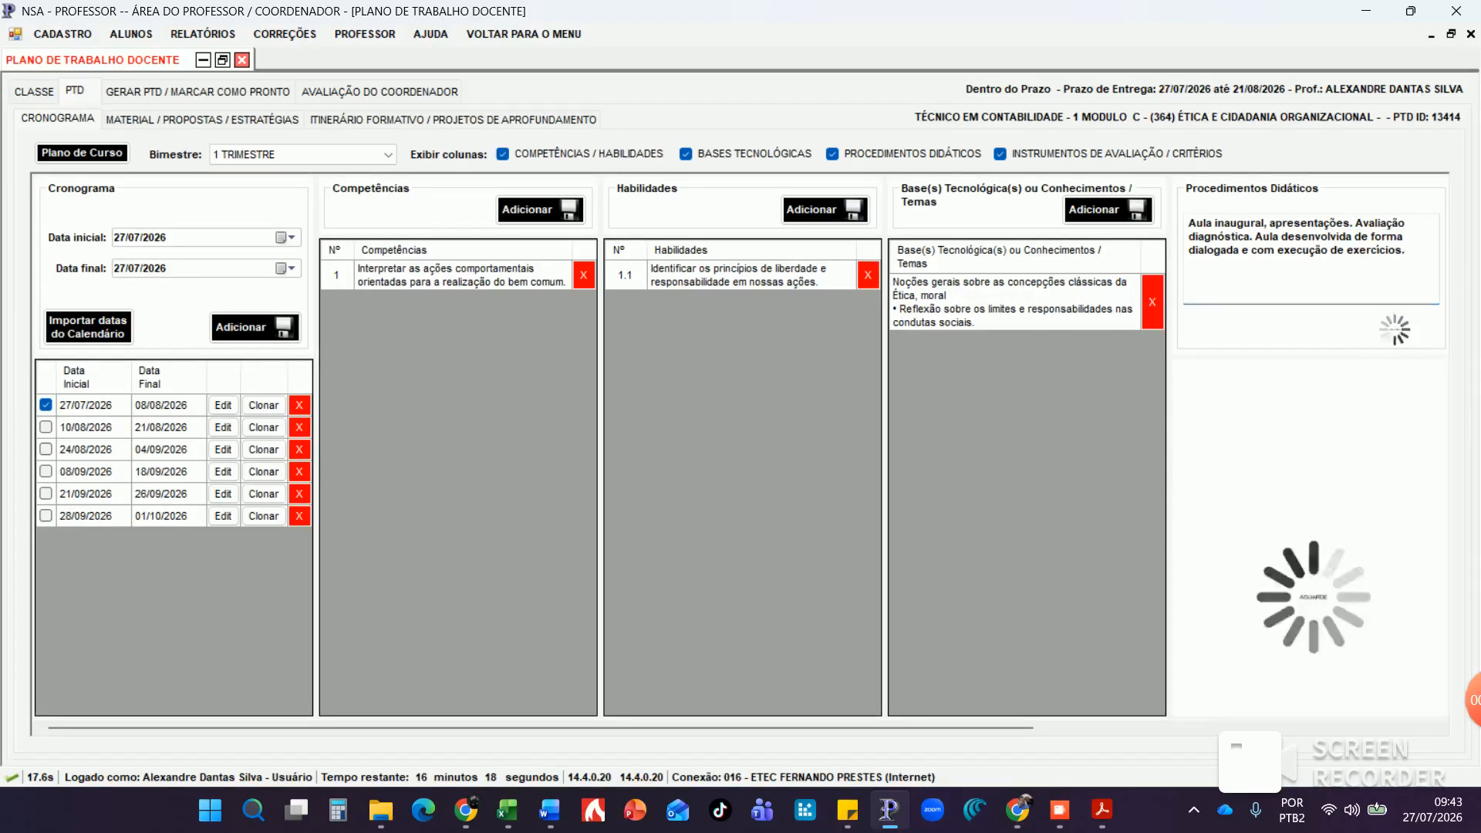
Add Participação em Aula as the instrumento de avaliação for the 27/07/2026 to 08/08/2026 period
left_click_drag(887, 728, 1288, 727)
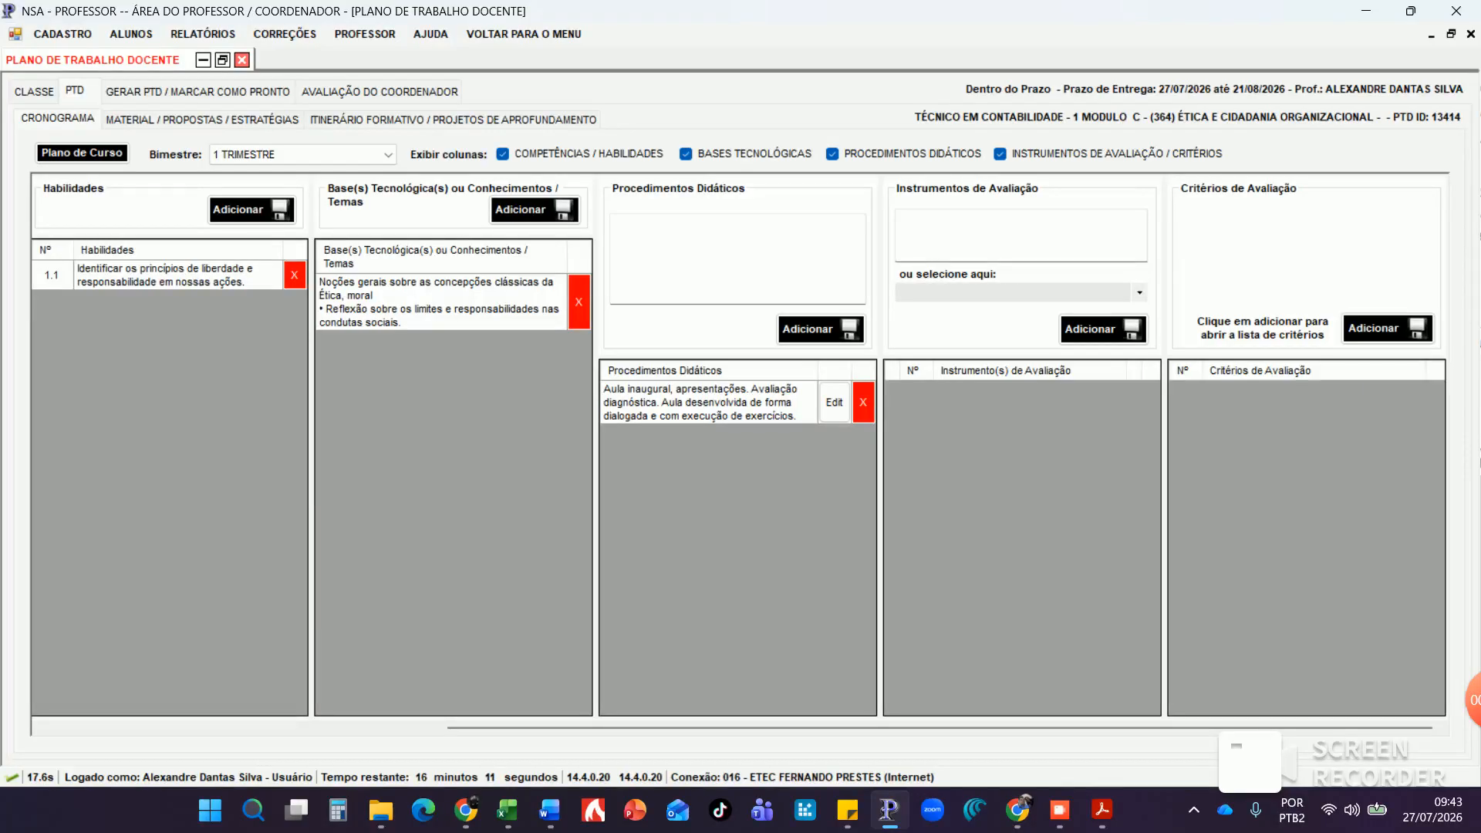
left_click(1139, 292)
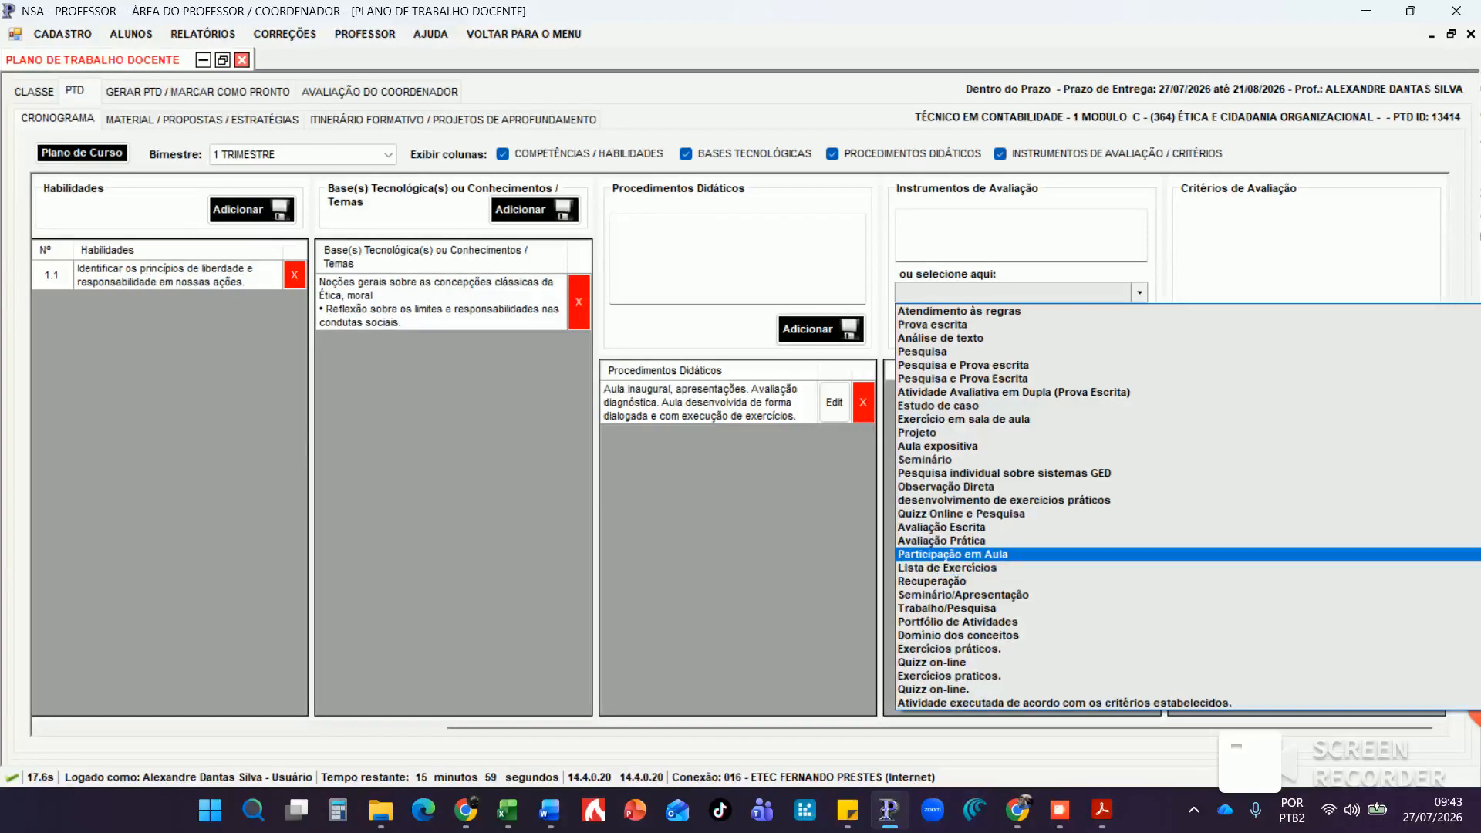
left_click(953, 554)
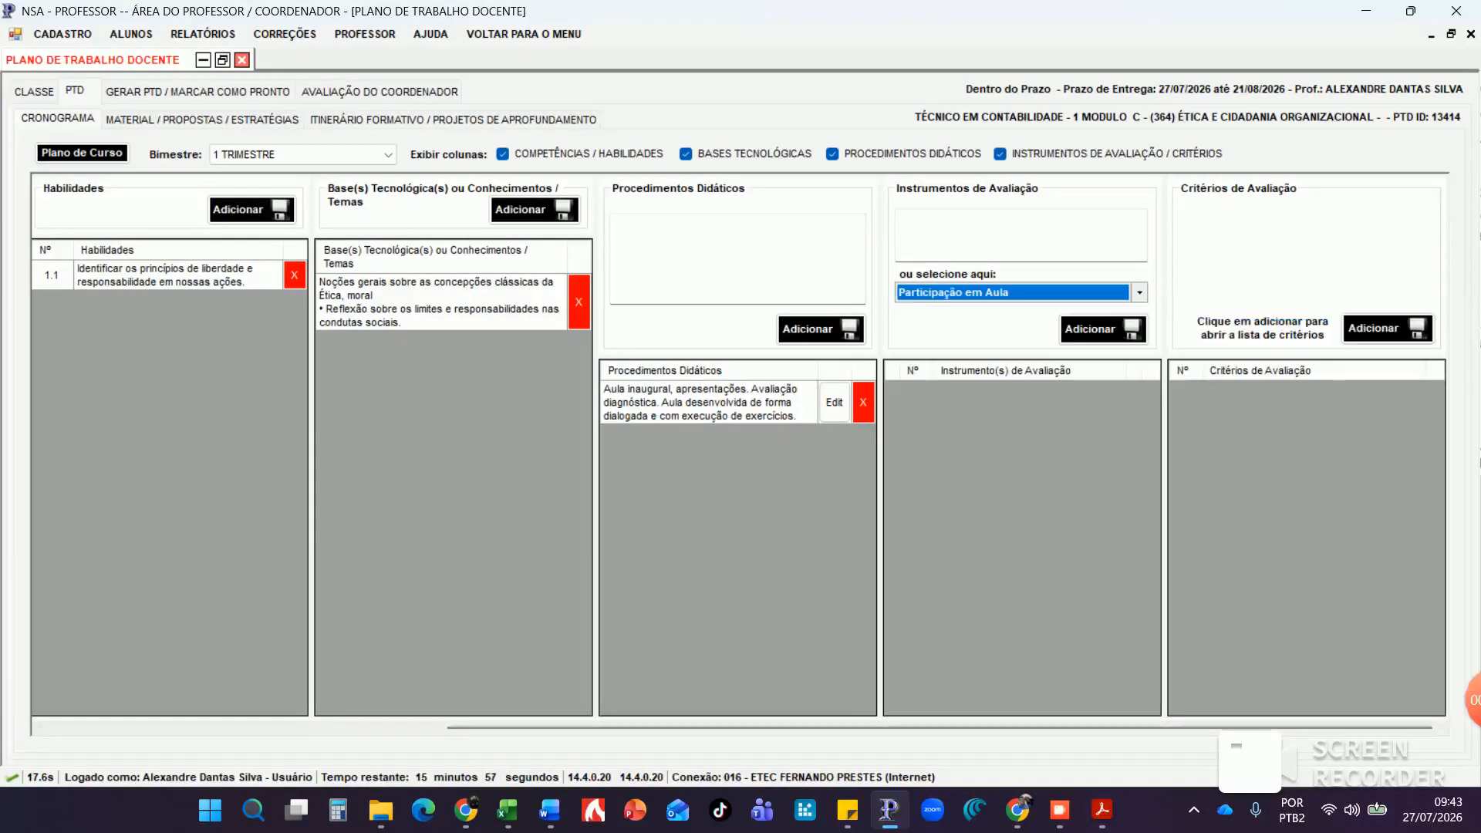
left_click(1387, 327)
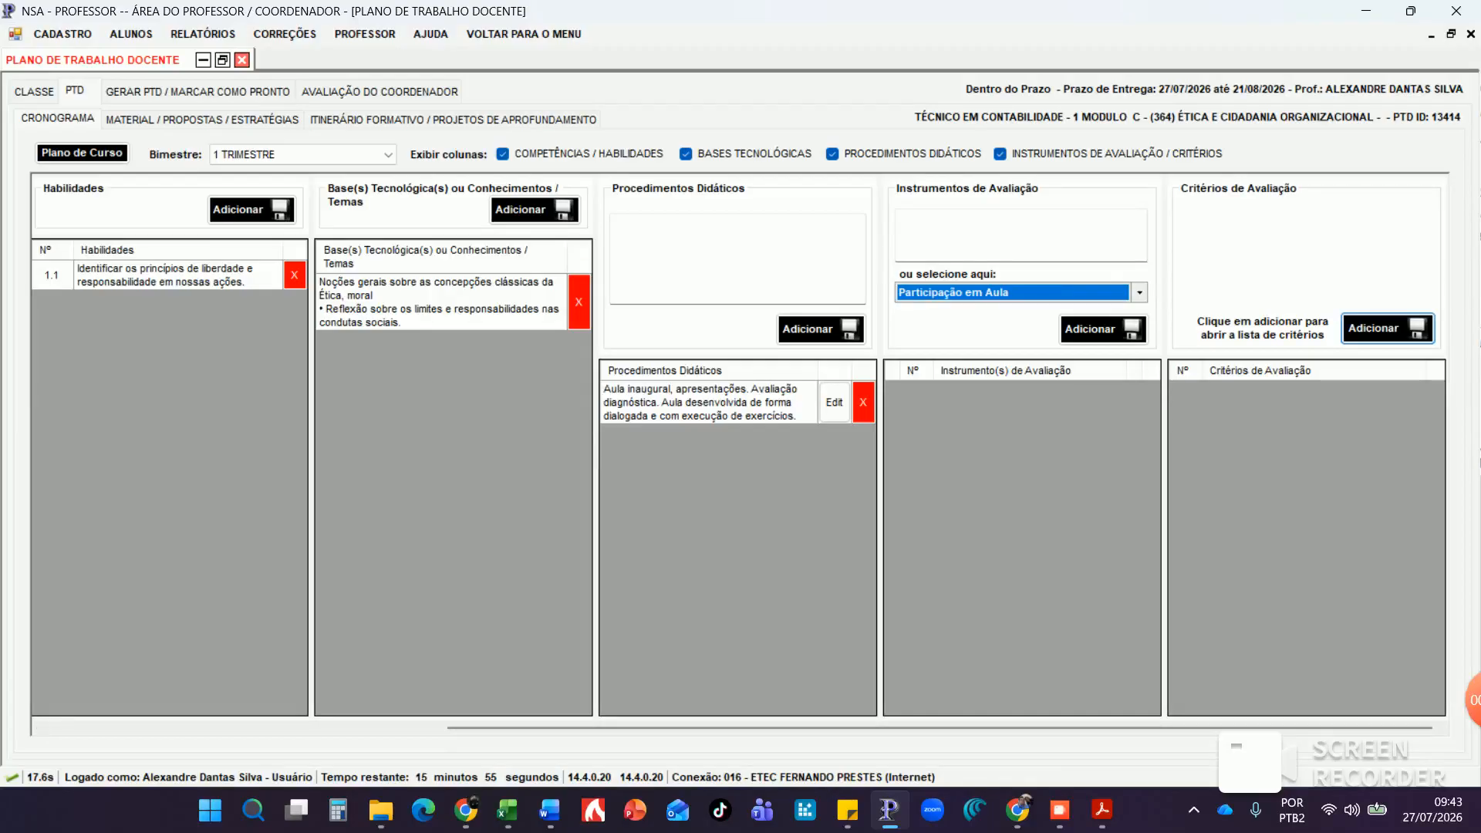
key("Return")
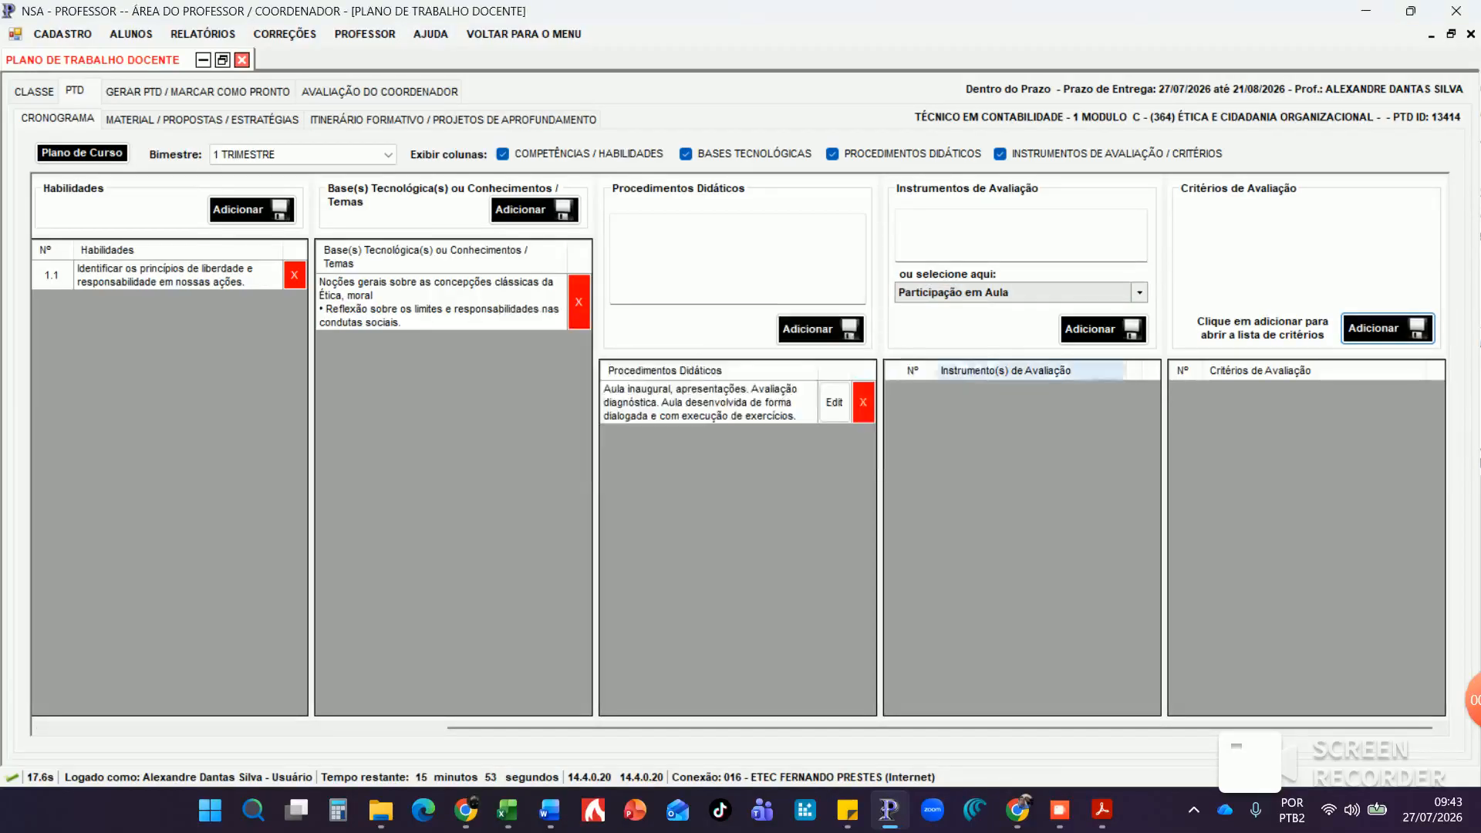
key("Tab")
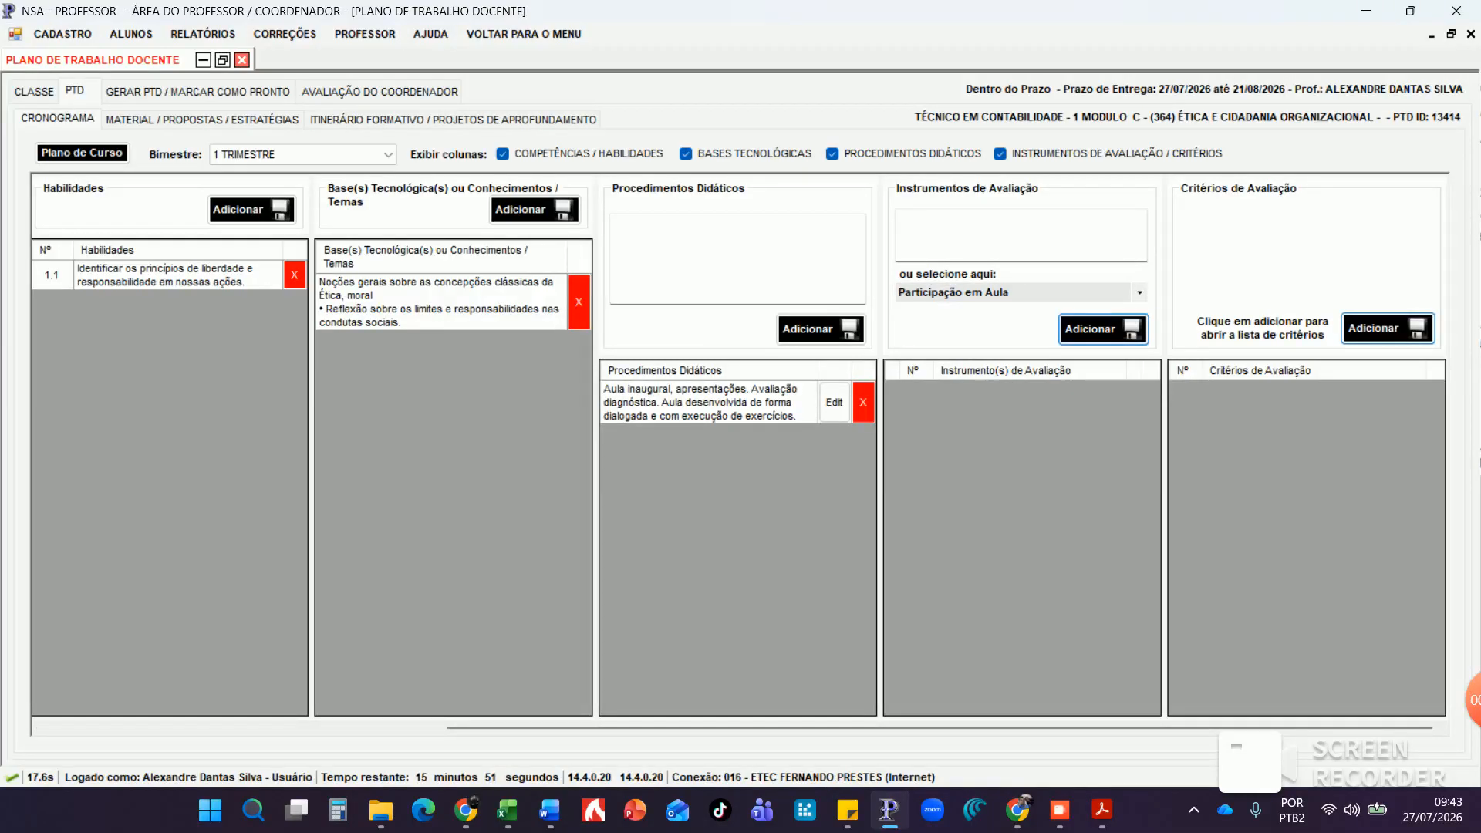
left_click(1103, 329)
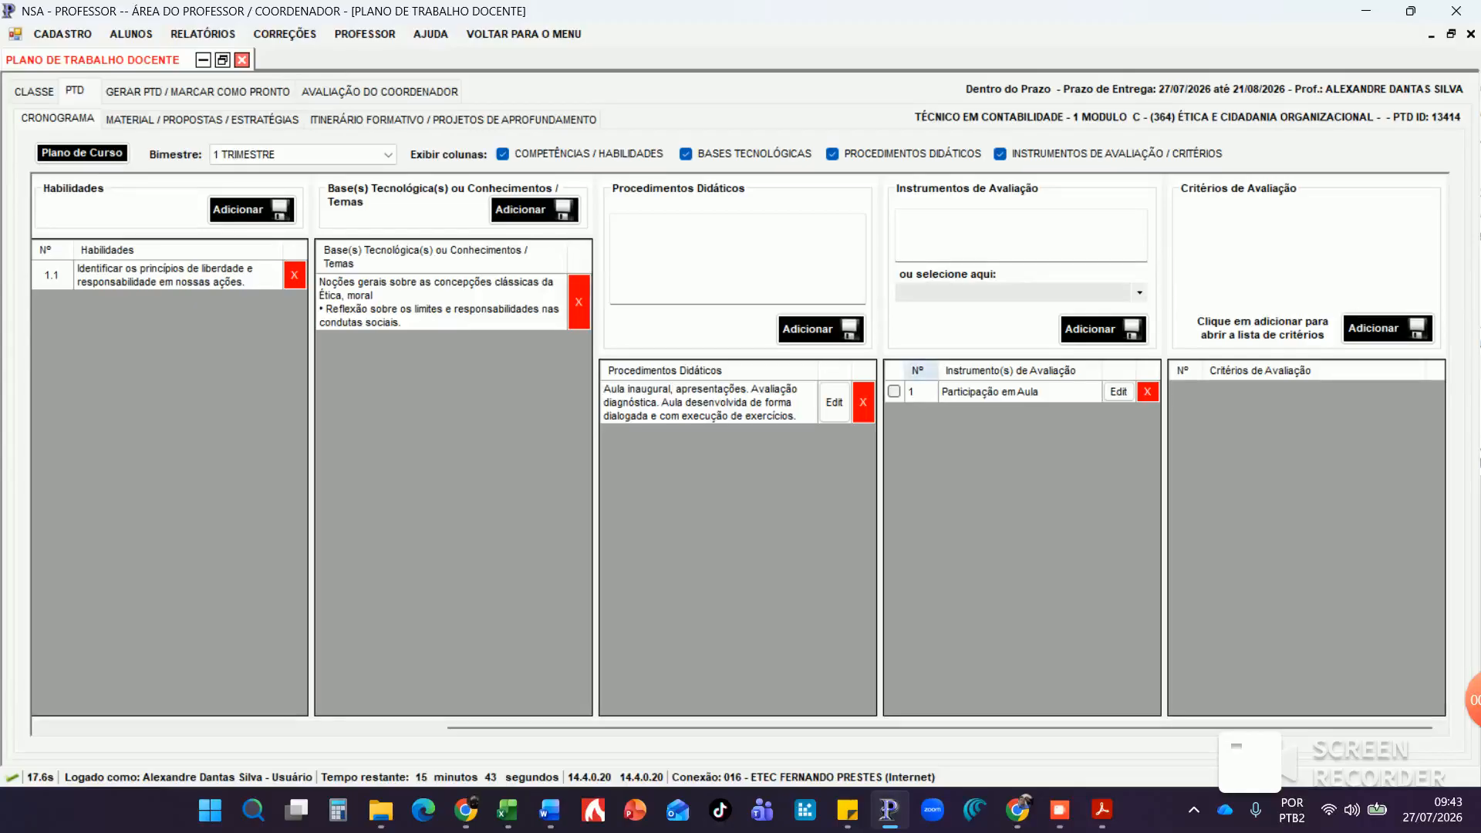
Add the criteria Construir argumentos, Elaborar propostas and Interatividade, cooperação/colaboração to the Participação em Aula instrument
left_click(894, 392)
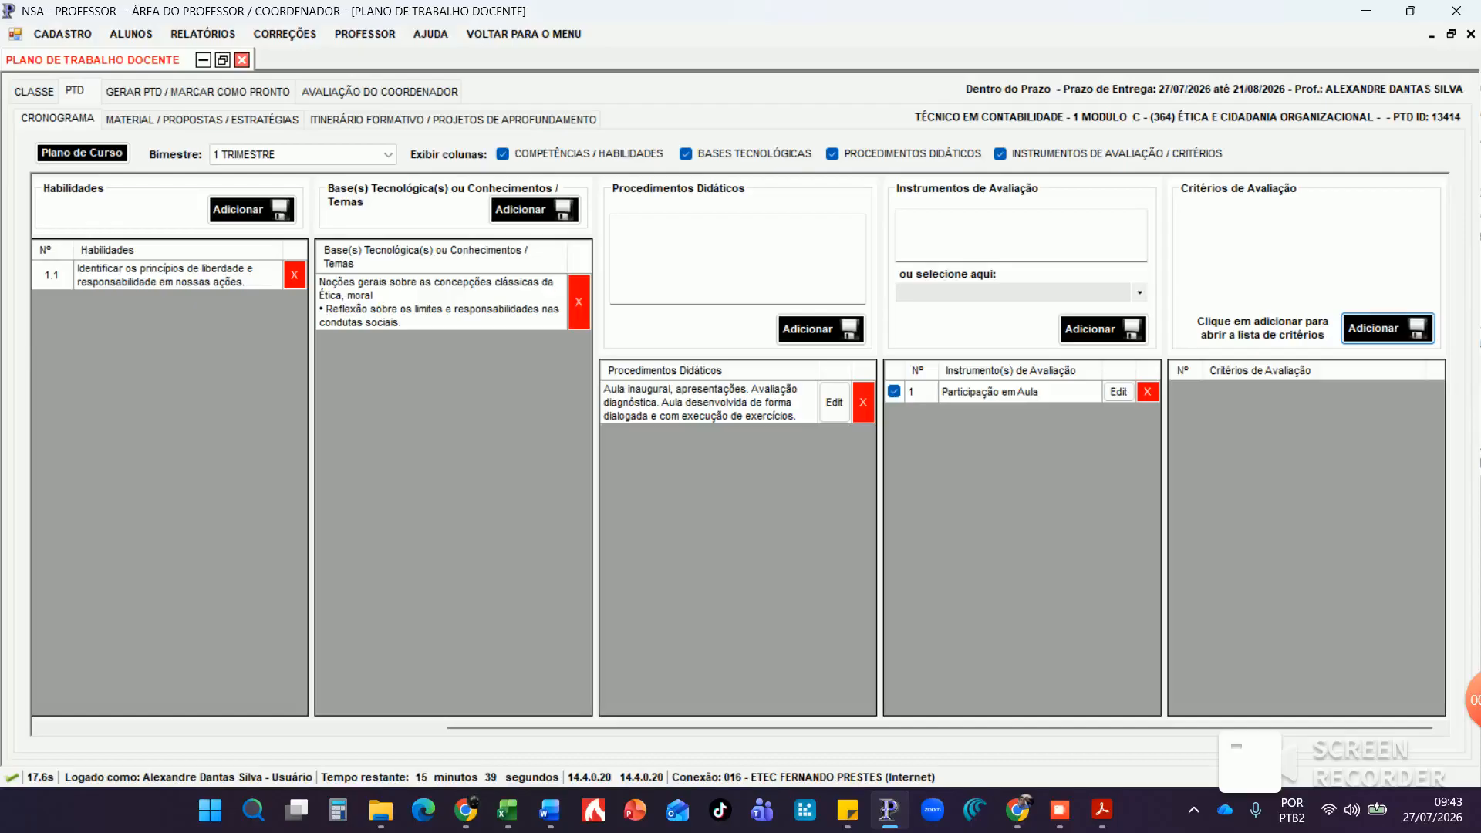
left_click(1386, 328)
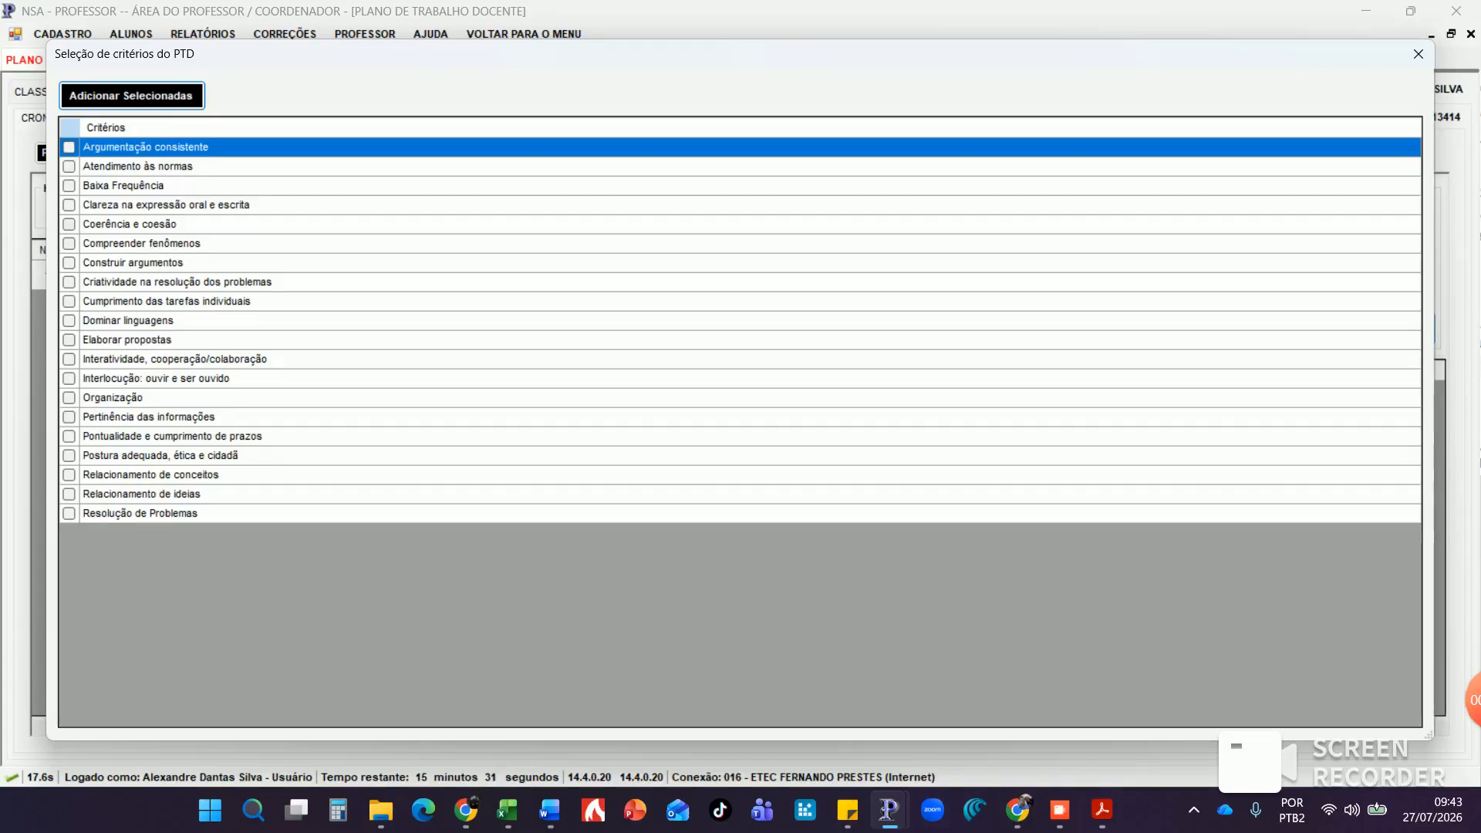
left_click(69, 263)
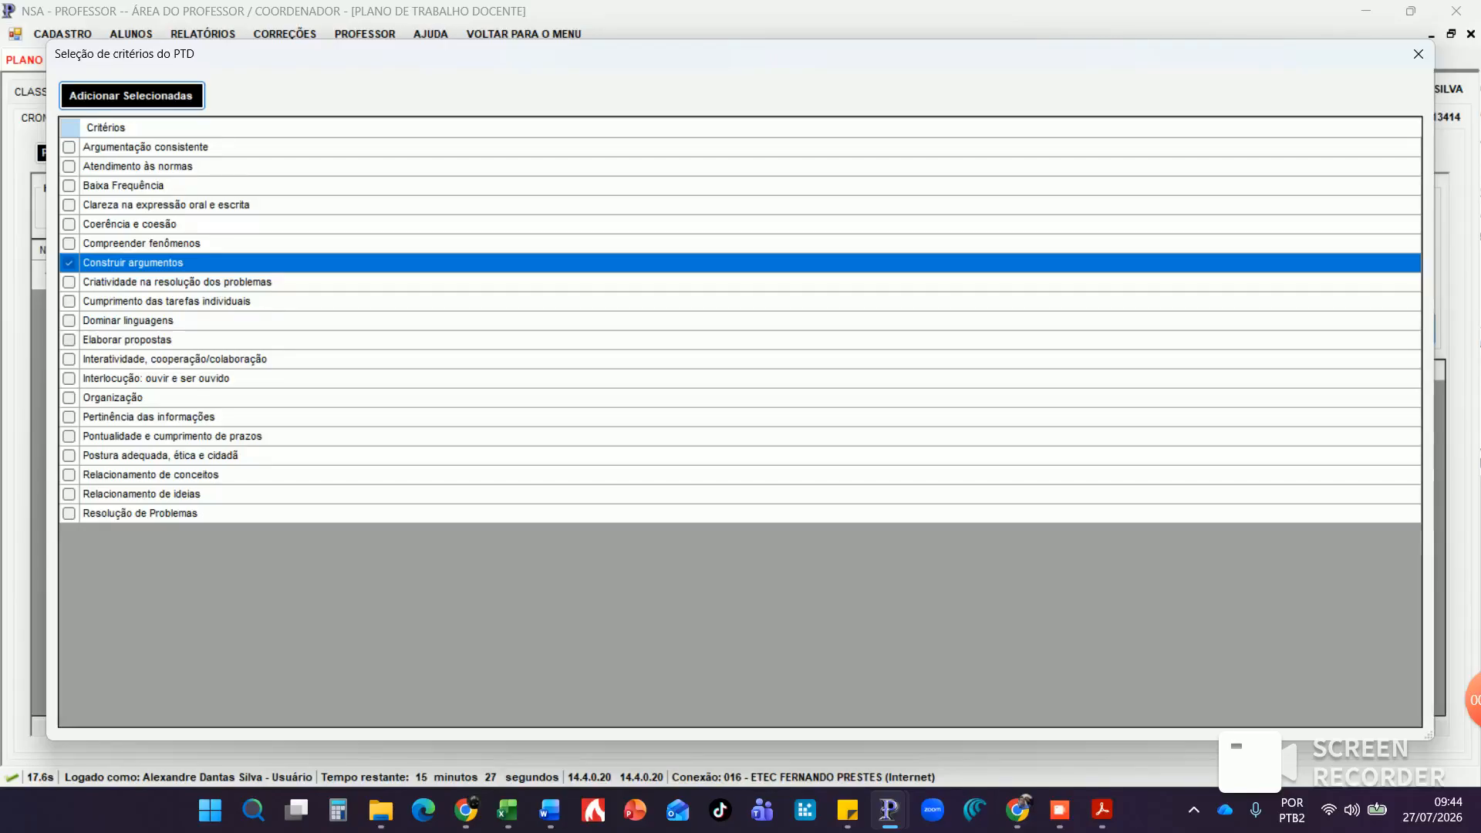
left_click(68, 340)
left_click(69, 360)
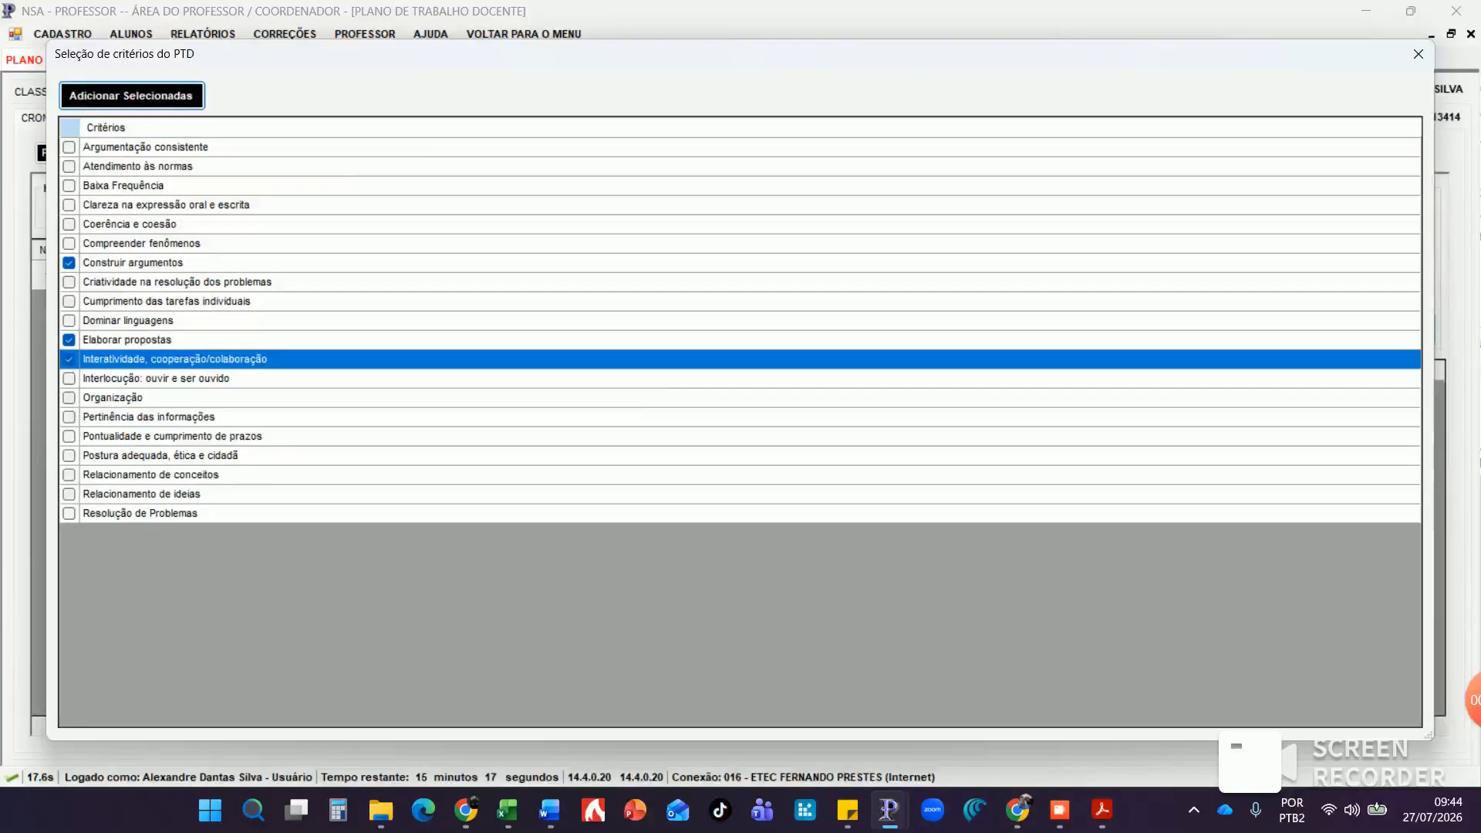
left_click(131, 95)
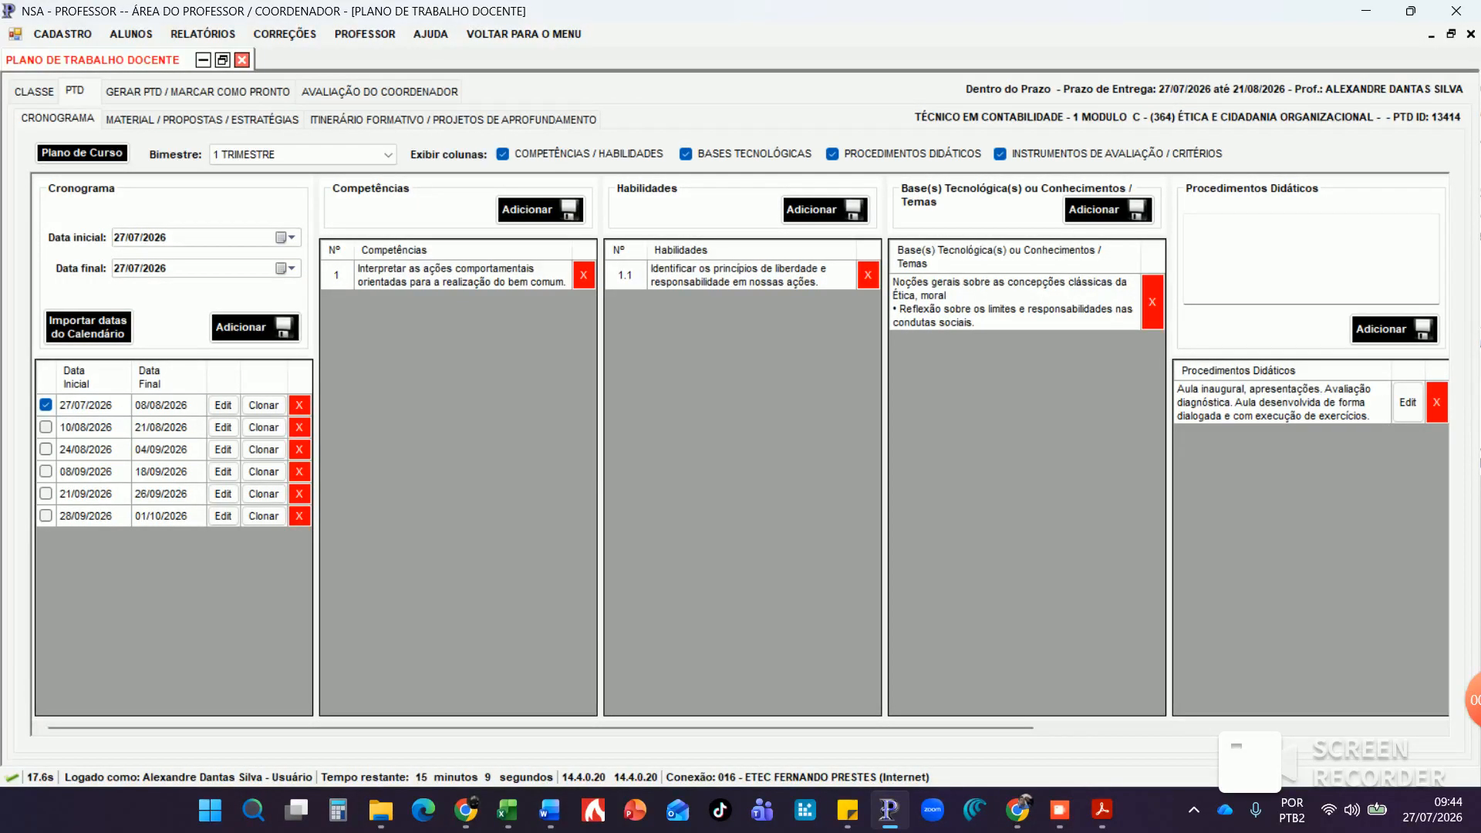
For the 10/08/2026 to 21/08/2026 period, add habilidade 1.2 and base tecnológica 1 with its reflection subtopic from the course plan
left_click(46, 427)
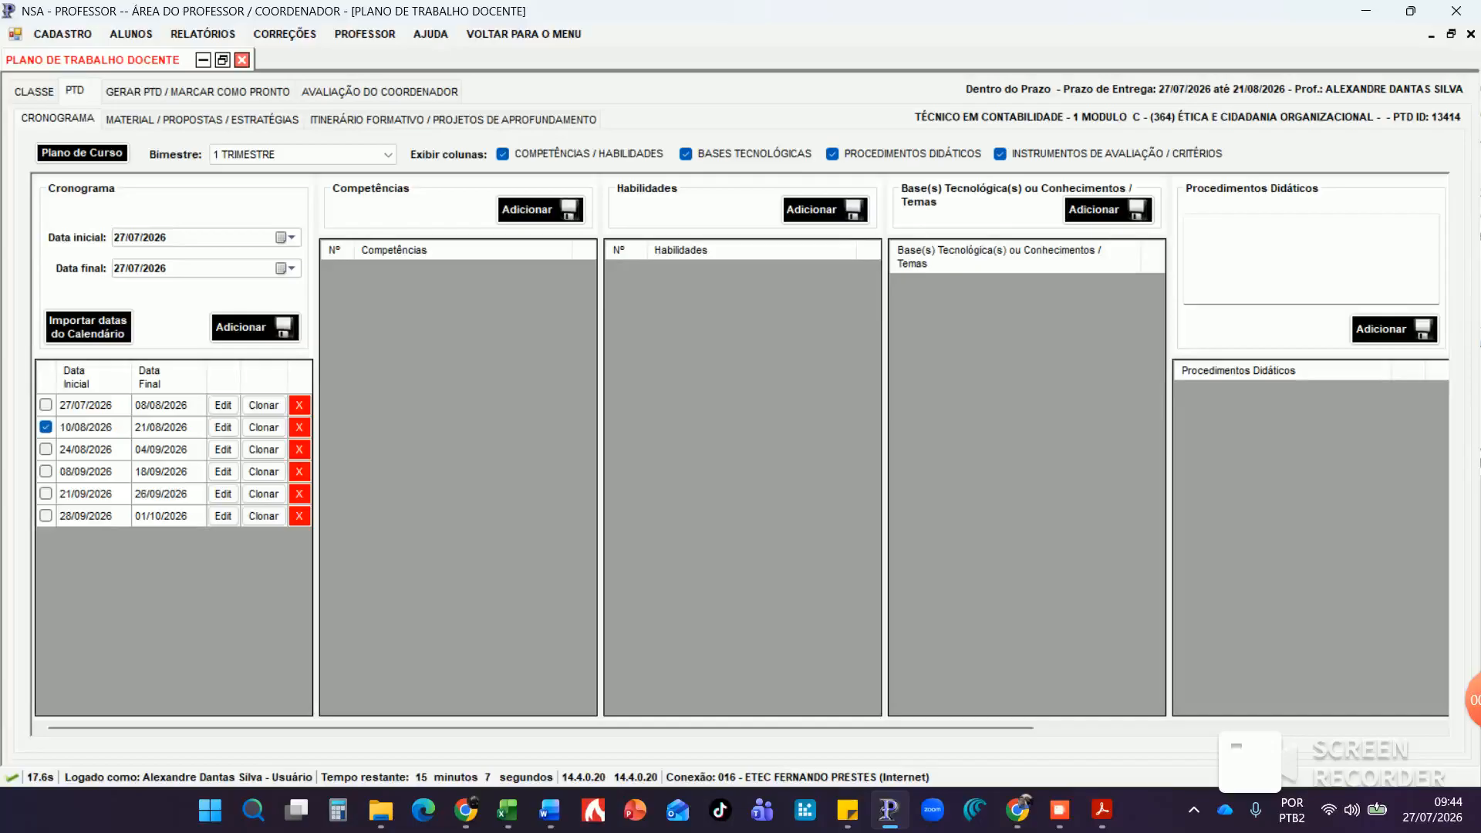
left_click(540, 209)
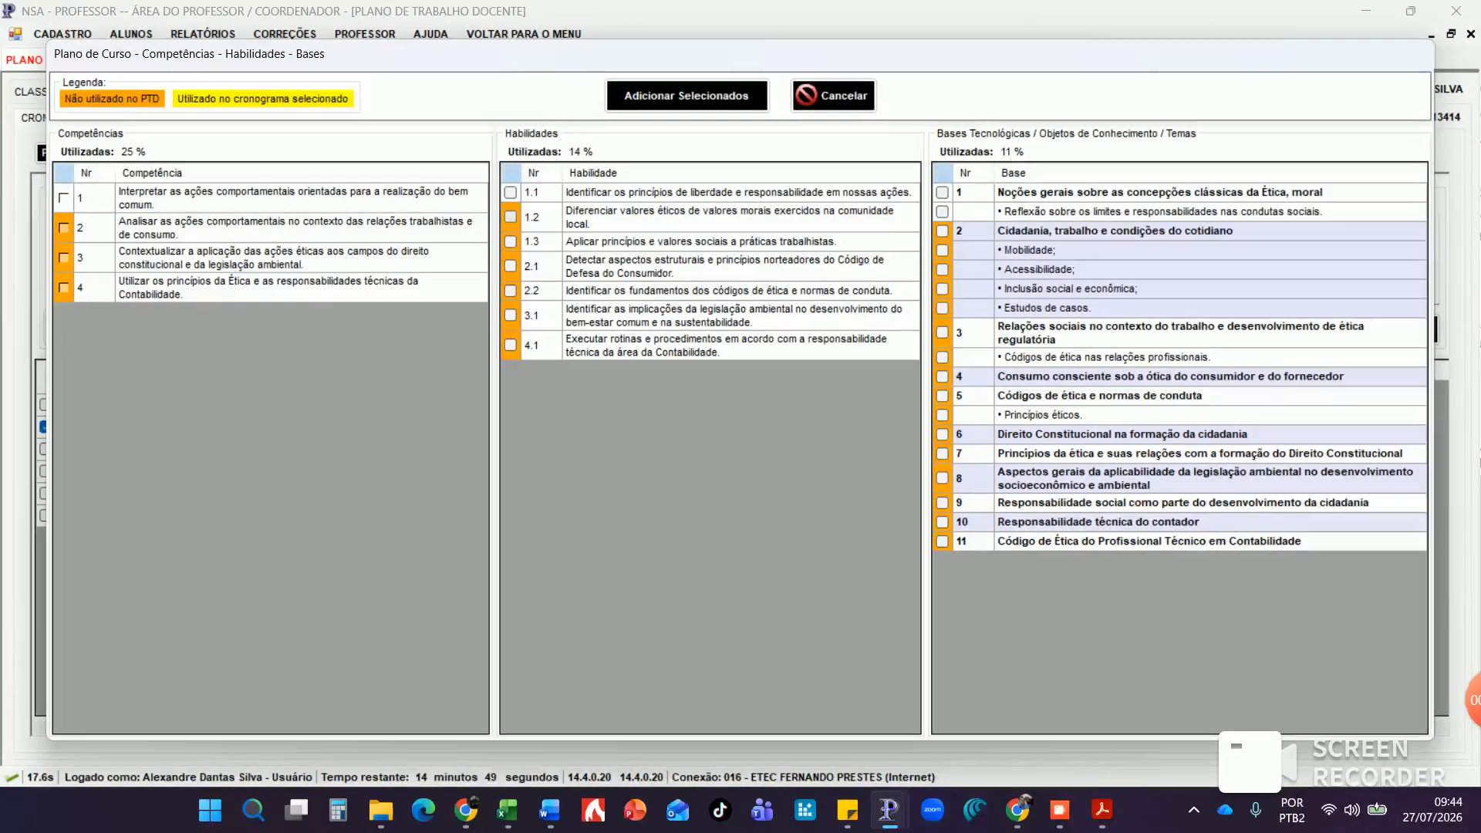
left_click(511, 217)
left_click(942, 212)
left_click(687, 96)
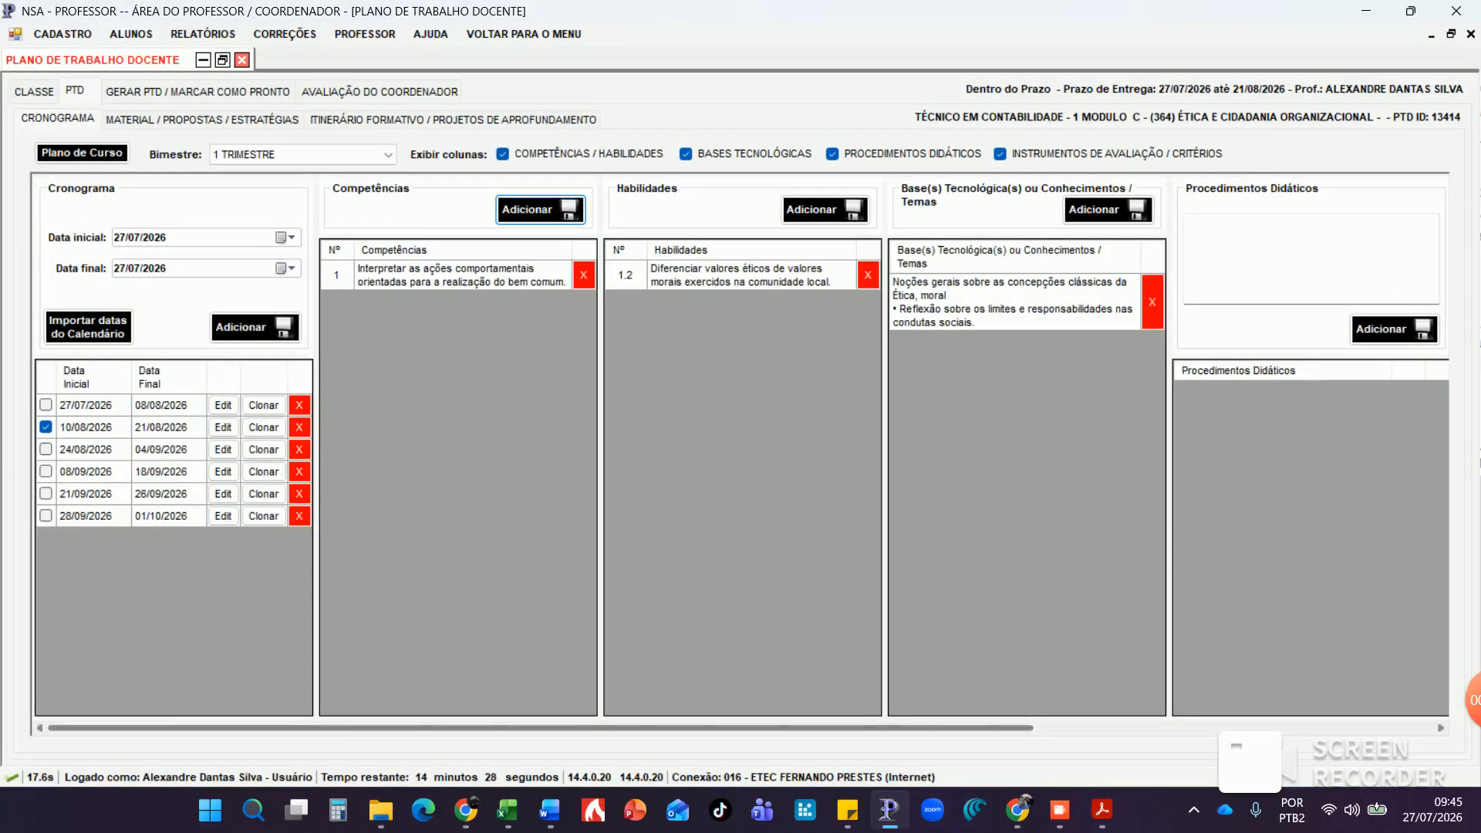
Write the procedimento didático text "Aula expositiva e conceitual. Elaboração de exercícios de assimilação de conceitos." for the 10/08/2026 to 21/08/2026 period
left_click_drag(579, 727, 809, 727)
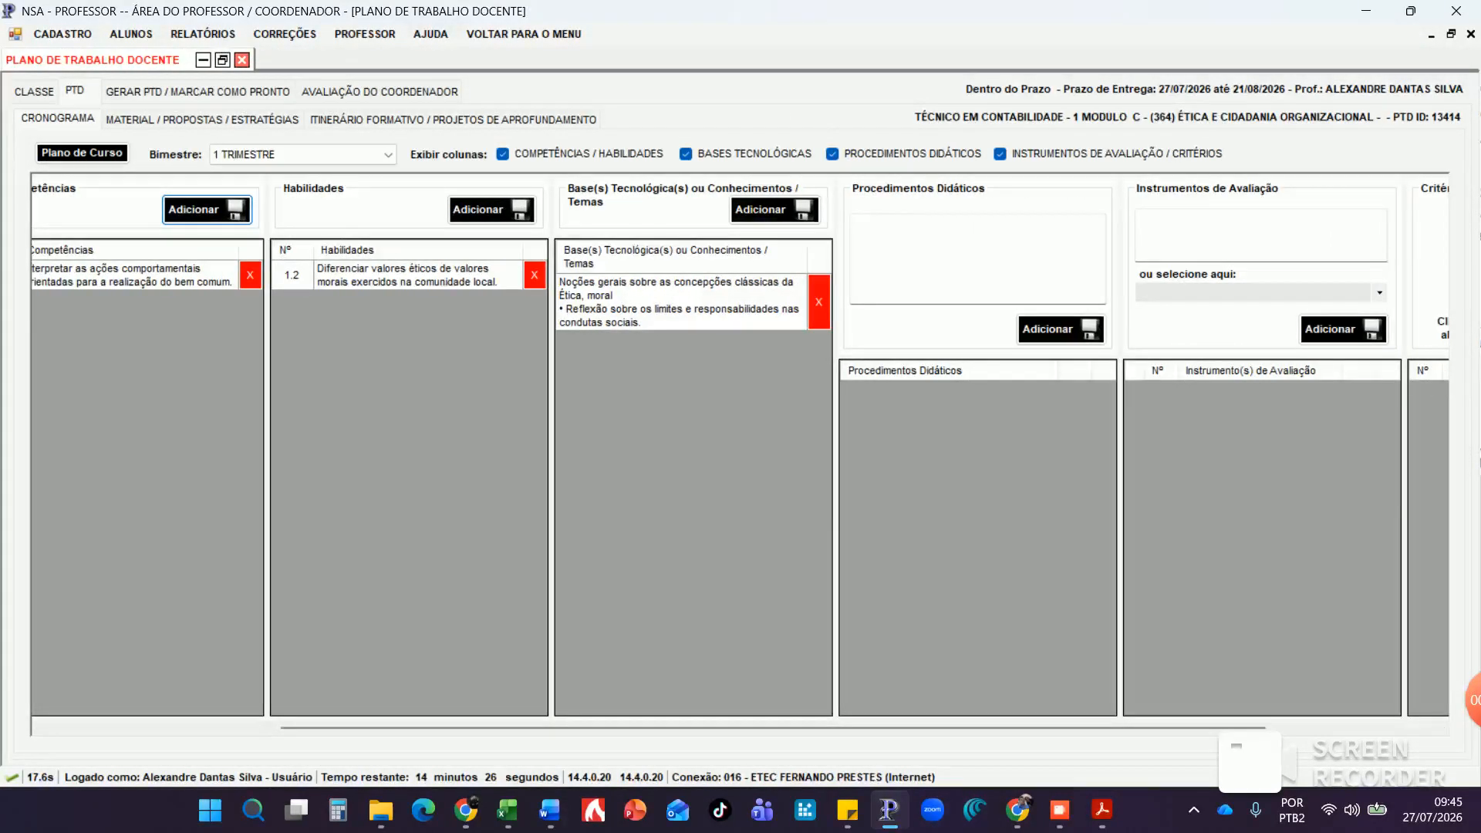
left_click(894, 235)
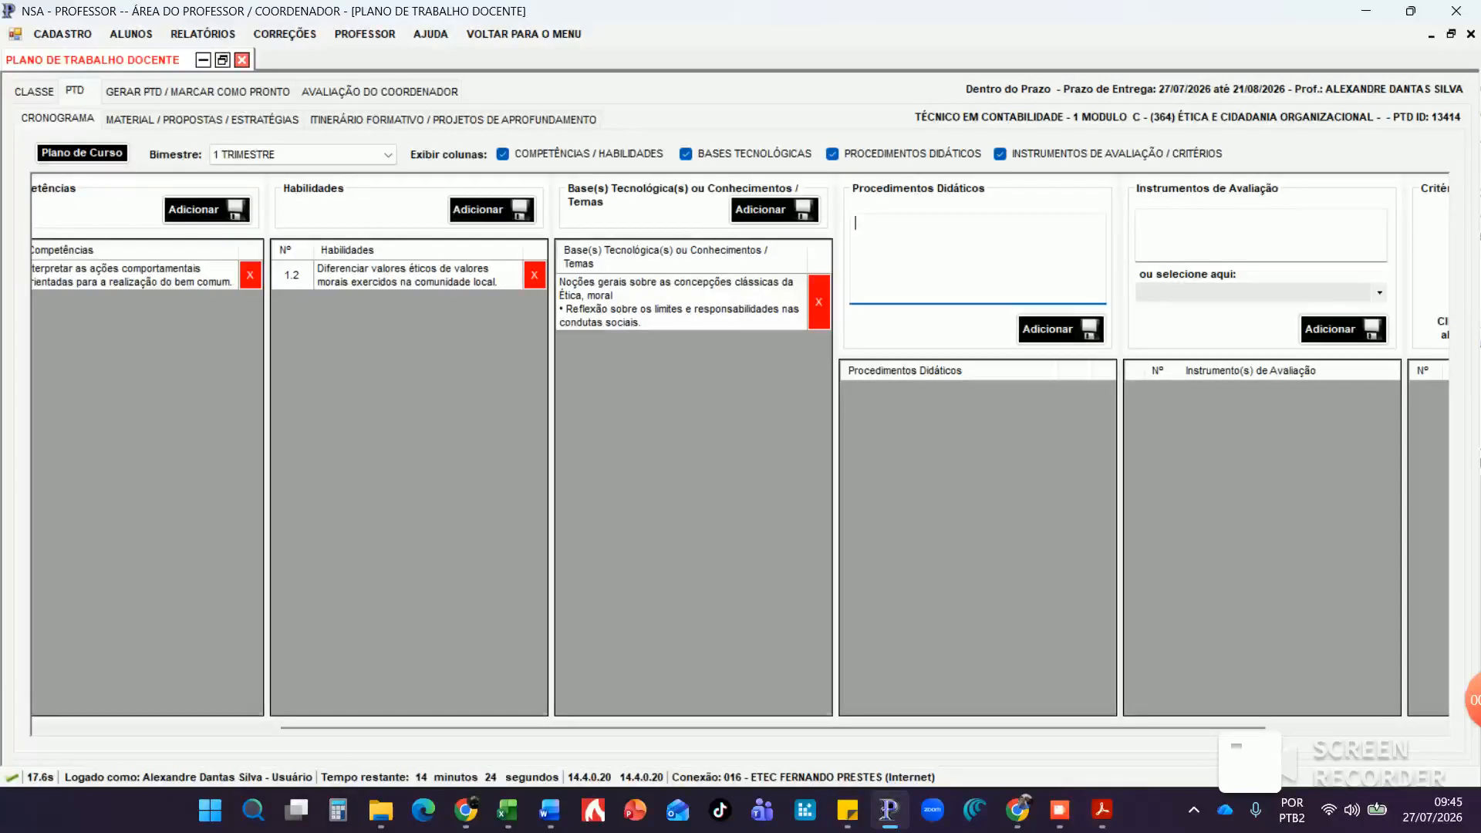
left_click(1060, 329)
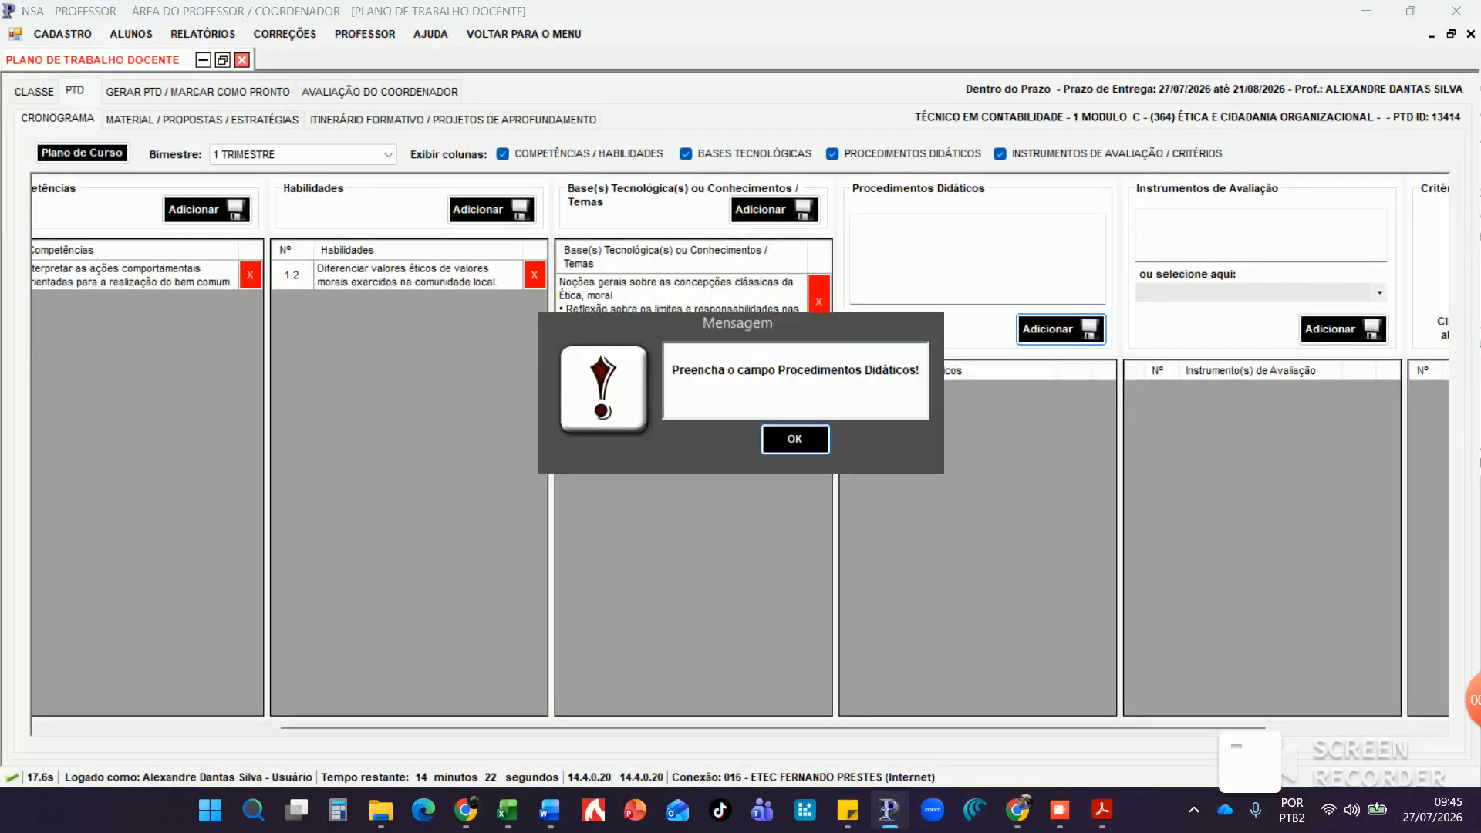
left_click(783, 438)
left_click(925, 251)
type("Aul")
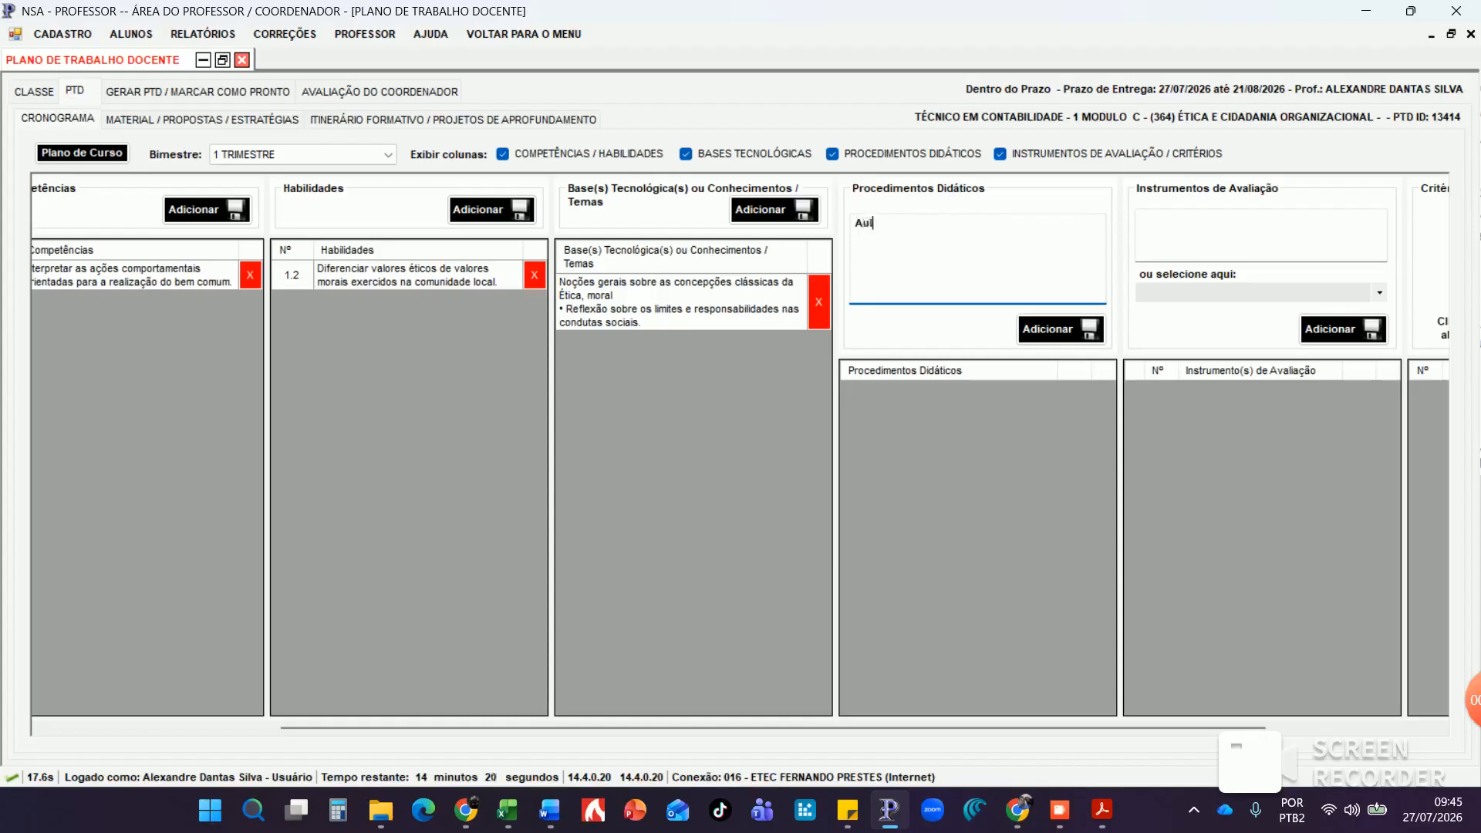
type("a expositiva  e conceitual. Ela")
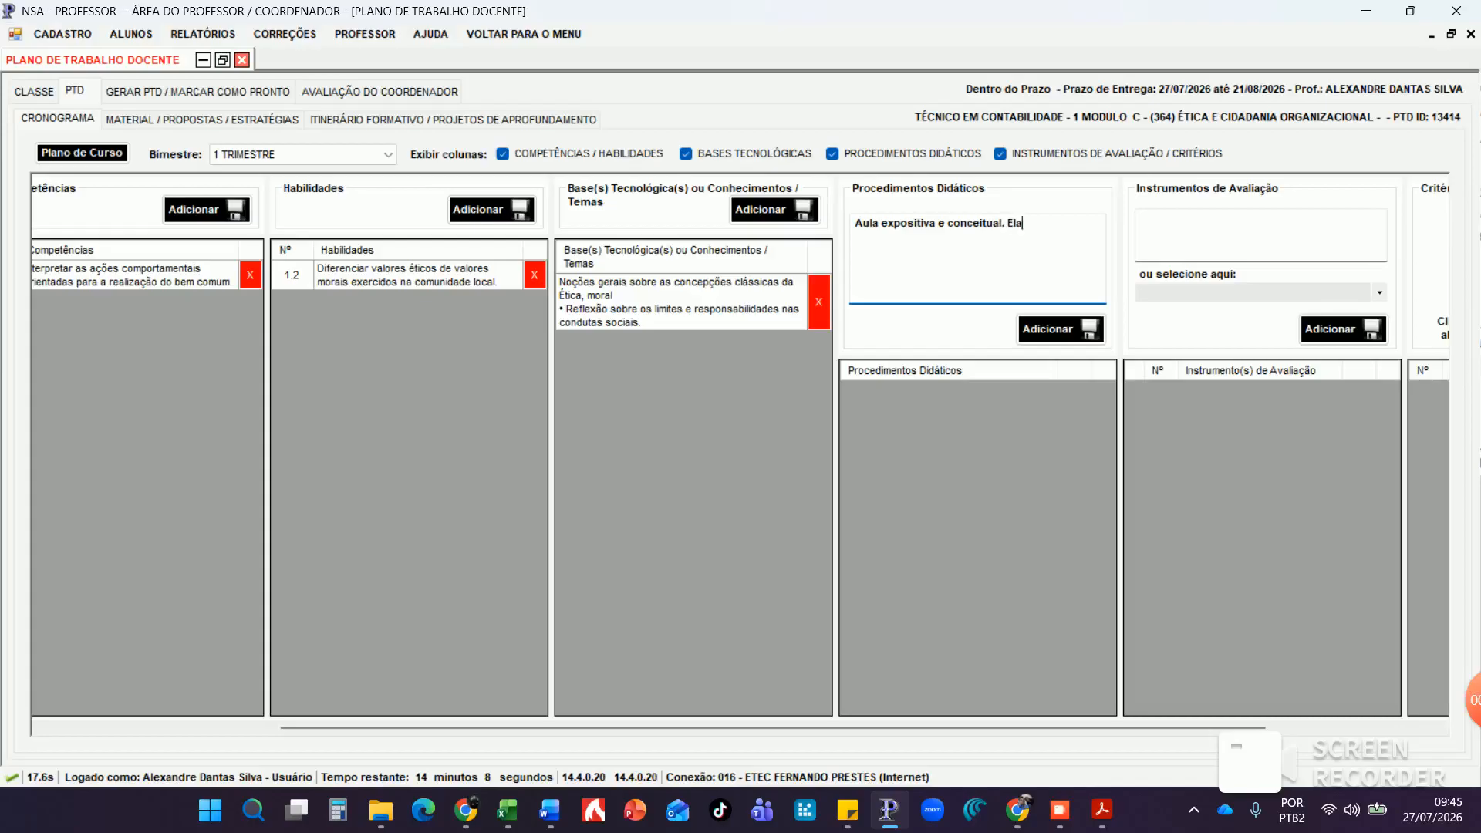
type("boração de exercícios de Assem")
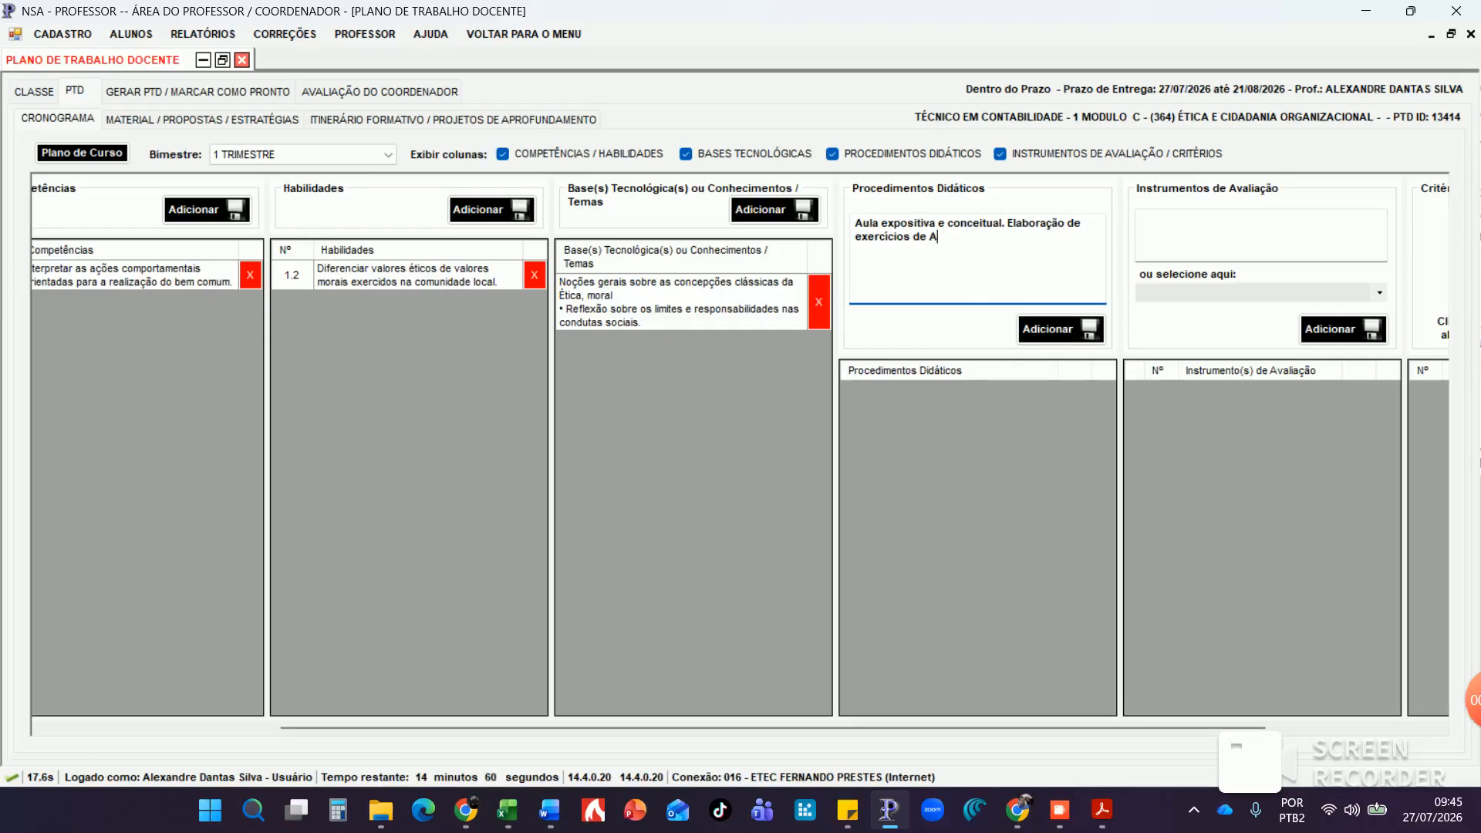
key("BackSpace")
key("BackSpace")
key("BackSpace")
key("BackSpace")
key("BackSpace")
type("assimilação de conceitos.")
Copy the procedimento didático text and paste it below the last paragraph of Documento1 in Word
key("ctrl+a")
key("ctrl+c")
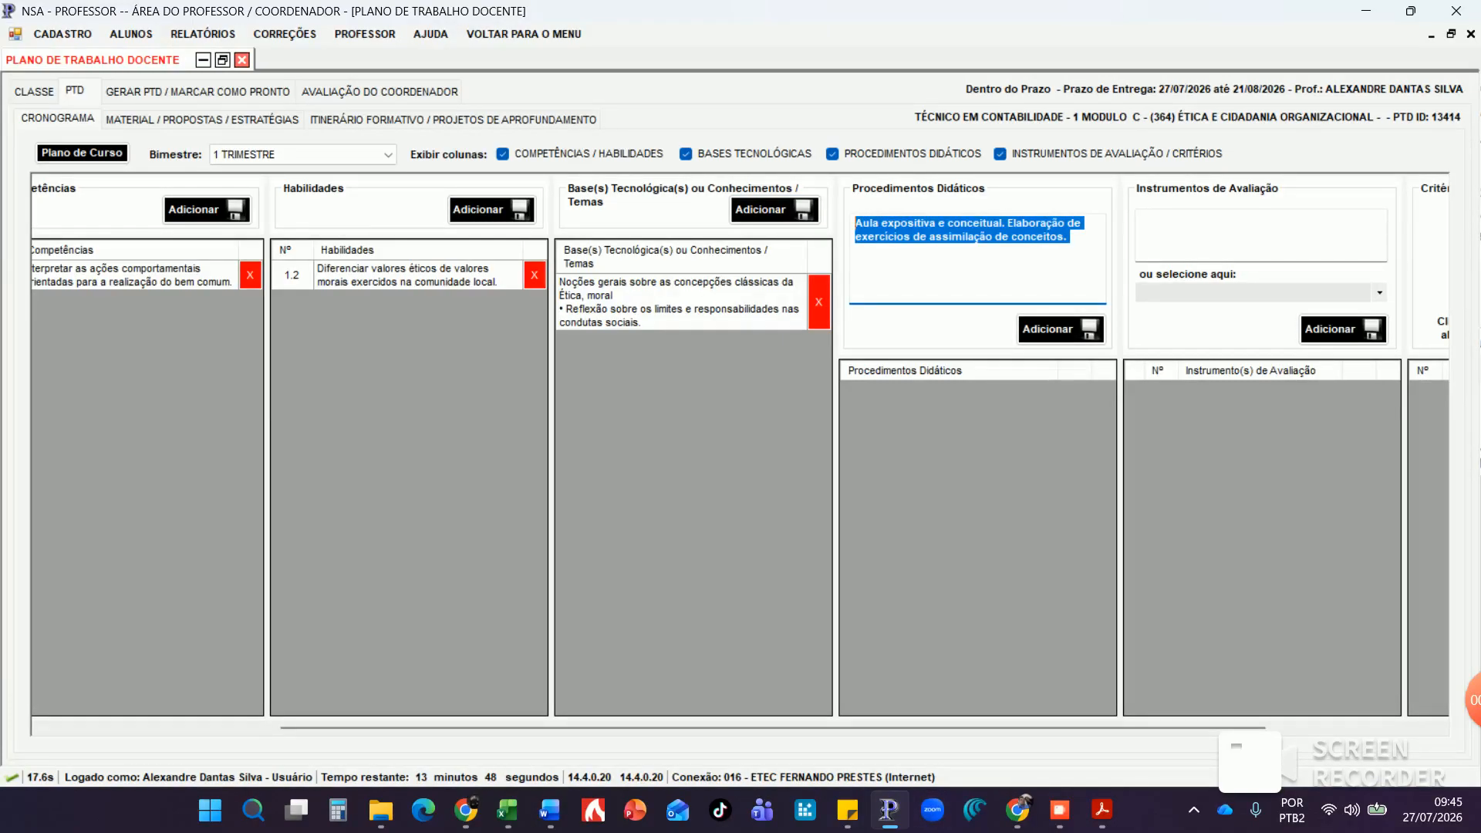
left_click(549, 810)
left_click(838, 355)
key("Return")
key("Return")
key("ctrl+v")
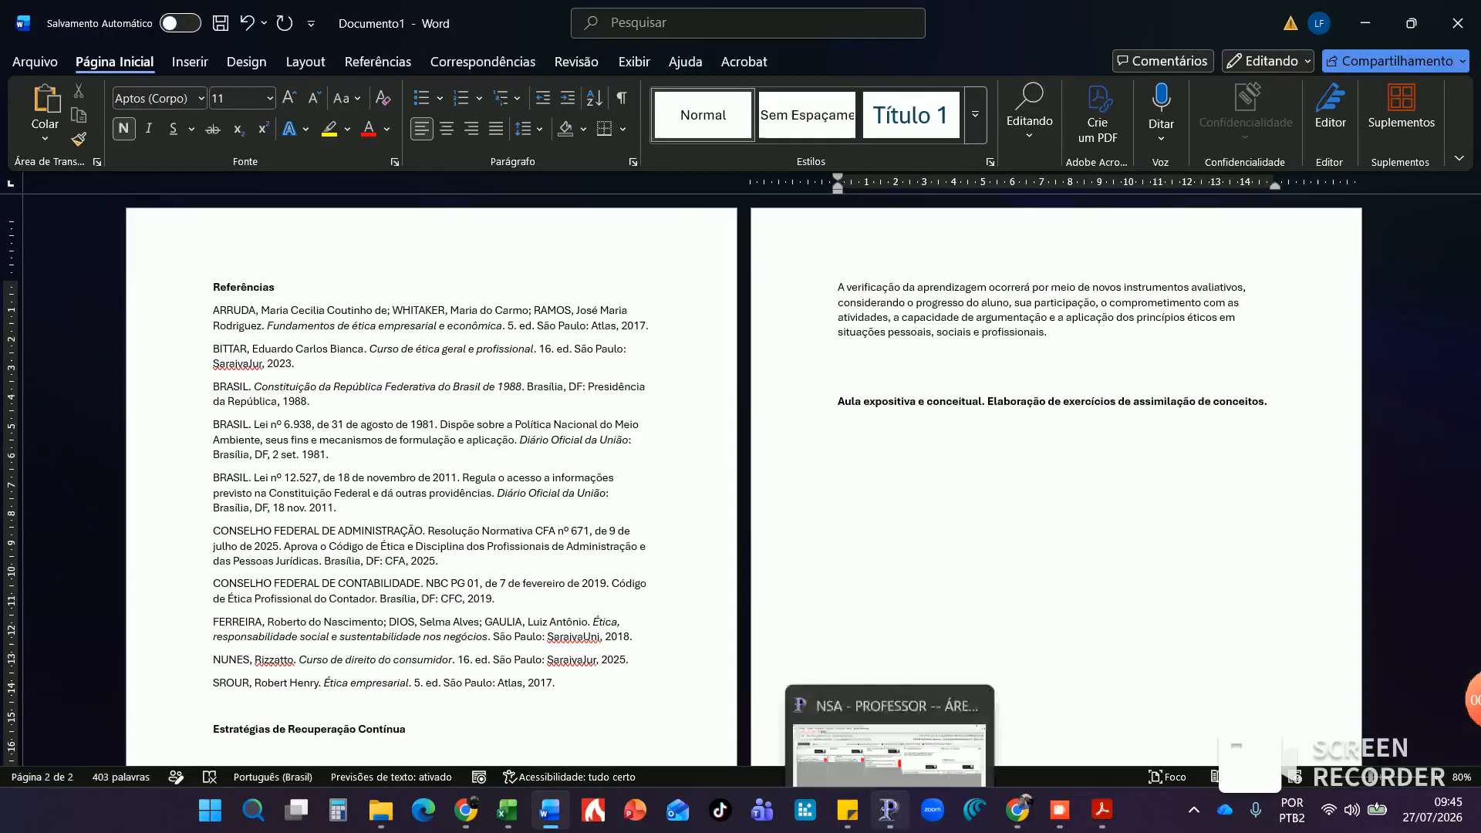
Back in NSA Professor, add Exercício em sala de aula as the instrumento de avaliação for the 10/08/2026 to 21/08/2026 period
left_click(889, 810)
left_click(1251, 236)
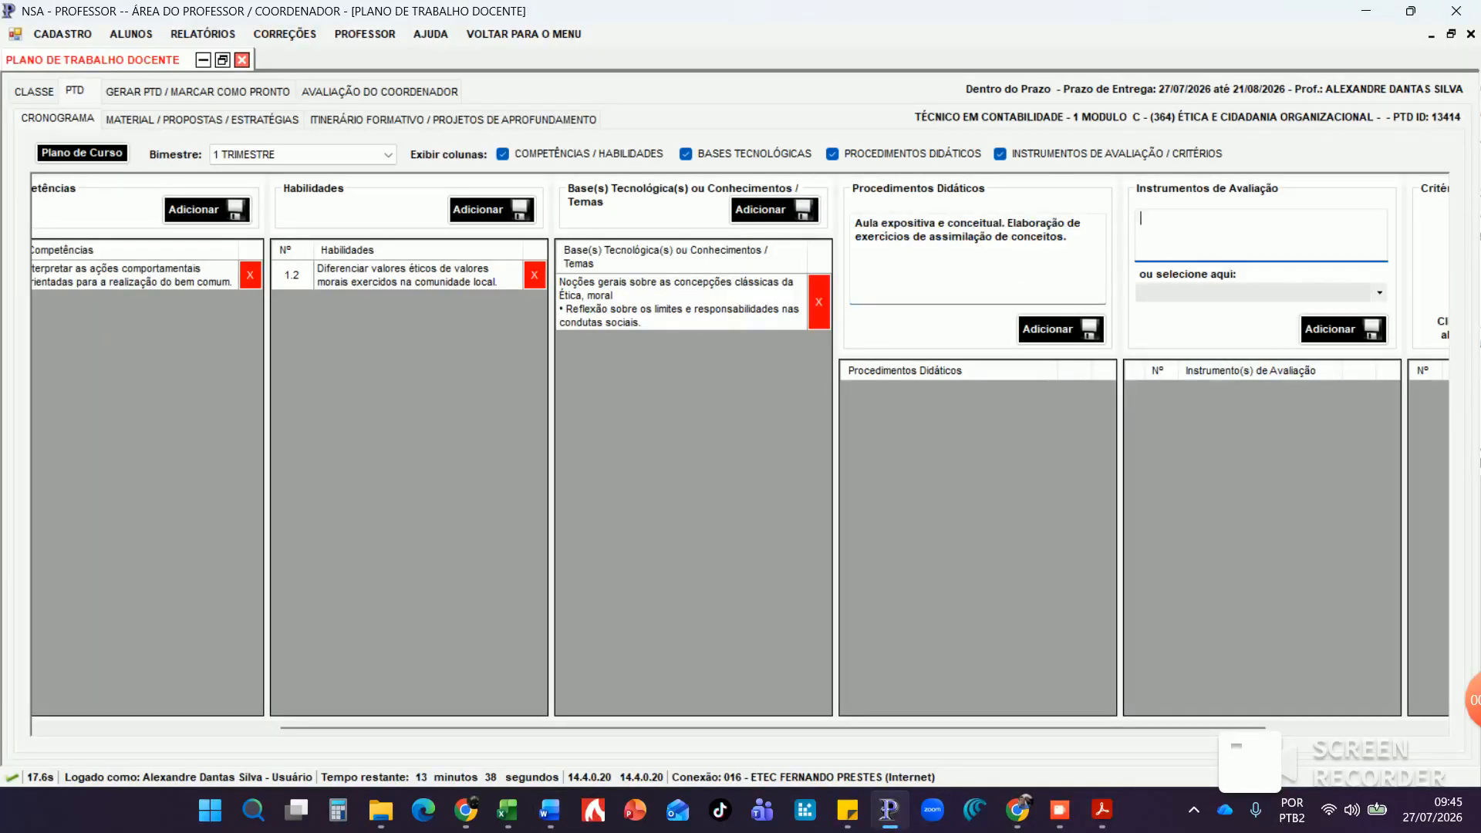
left_click(1379, 293)
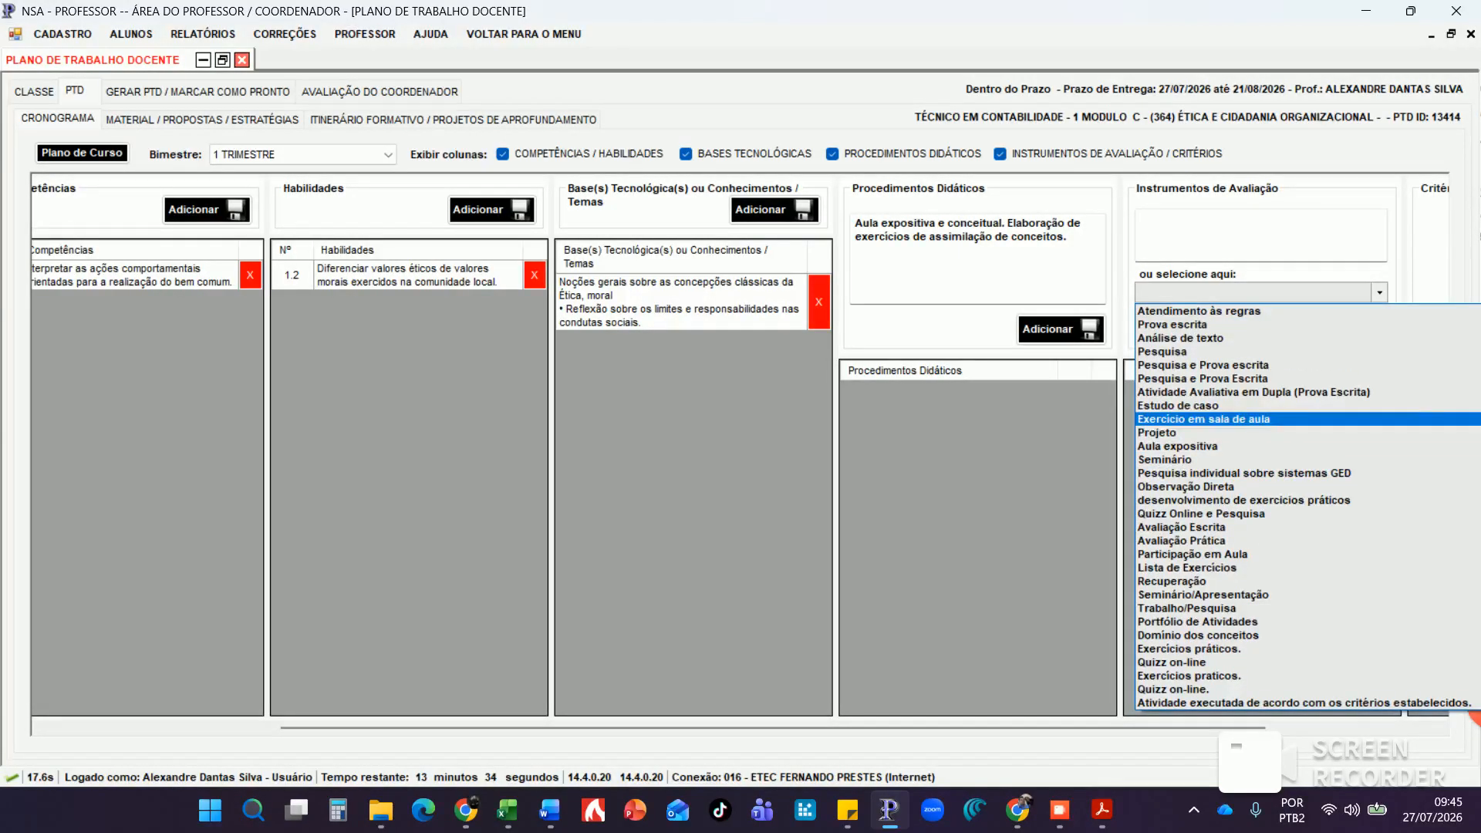
left_click(1203, 419)
left_click(1342, 329)
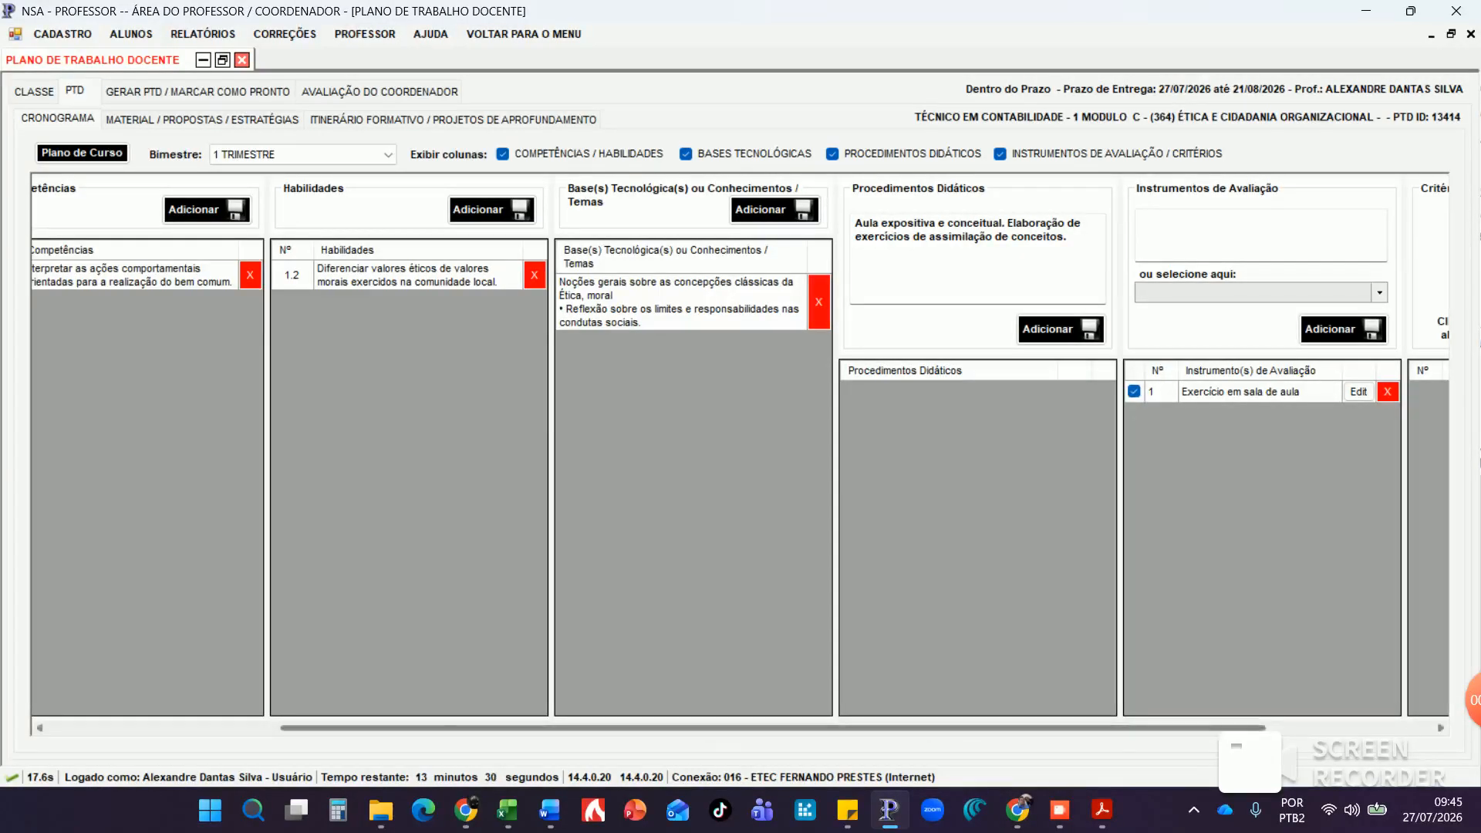
Add the criteria Criatividade na resolução dos problemas, Elaborar propostas, Relacionamento de conceitos, Relacionamento de ideias and Resolução de Problemas to Exercício em sala de aula
left_click_drag(1080, 727, 1246, 727)
left_click(1139, 293)
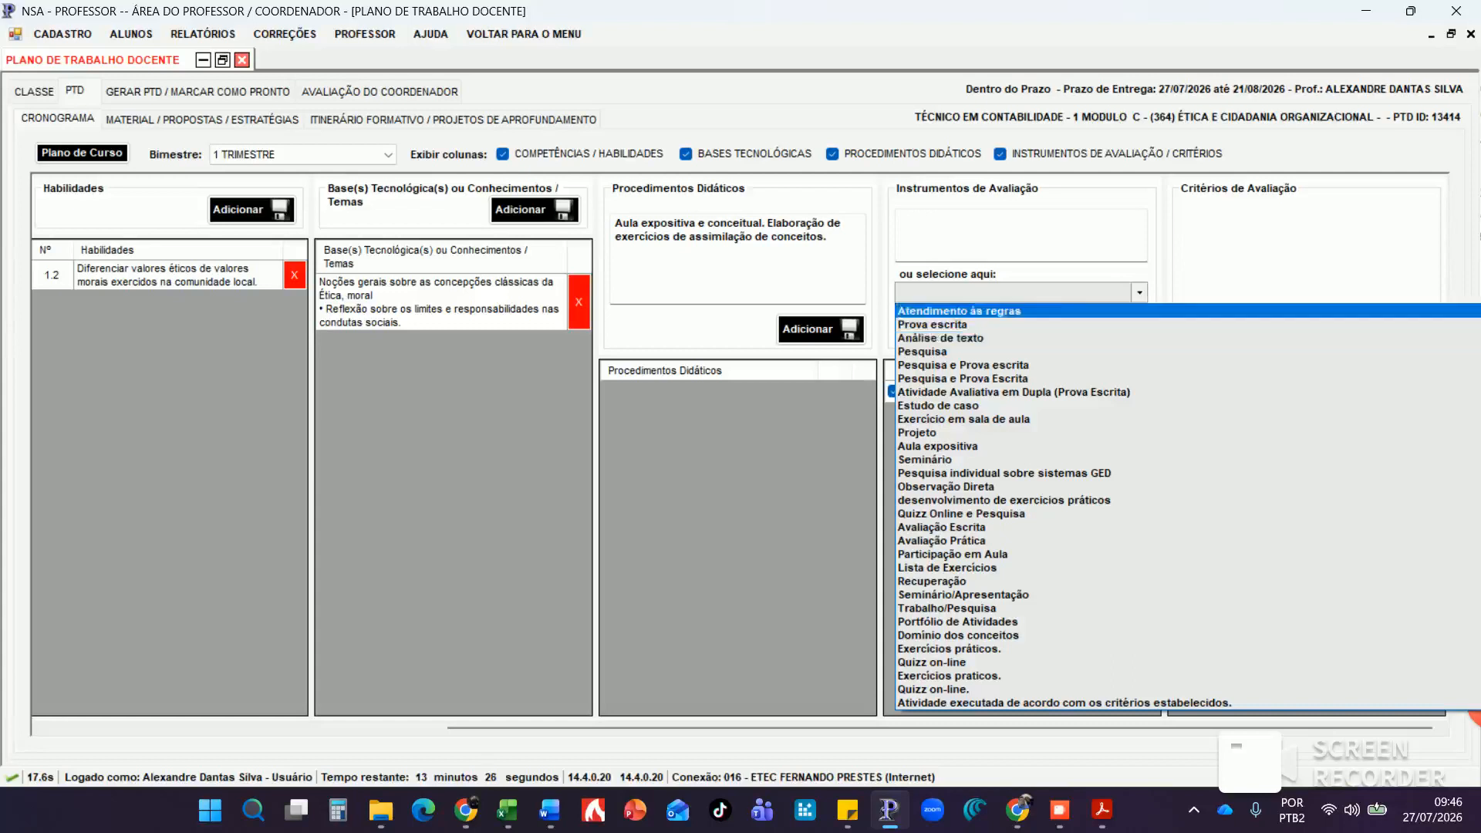
left_click(1139, 293)
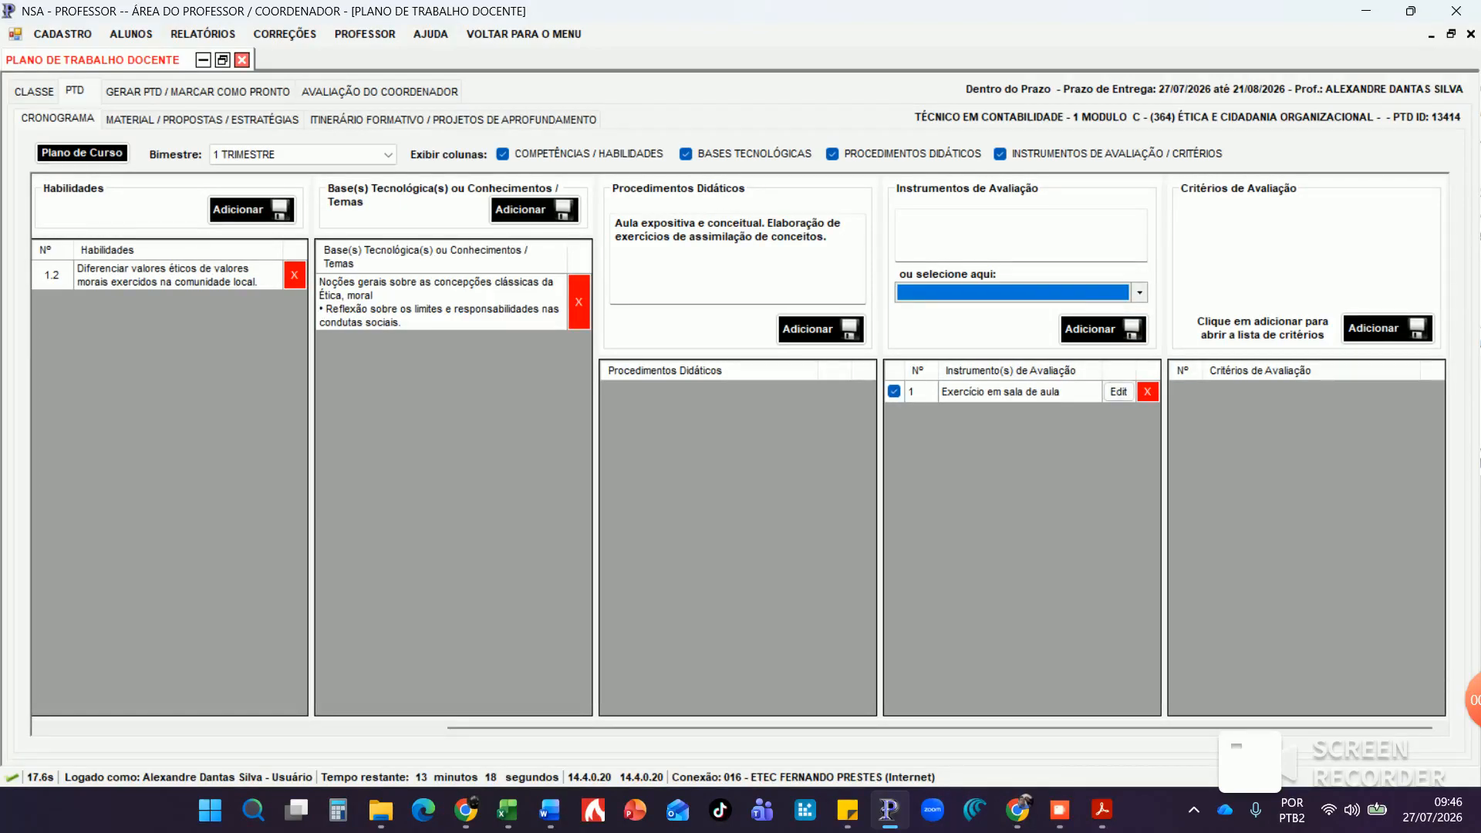
left_click(1388, 328)
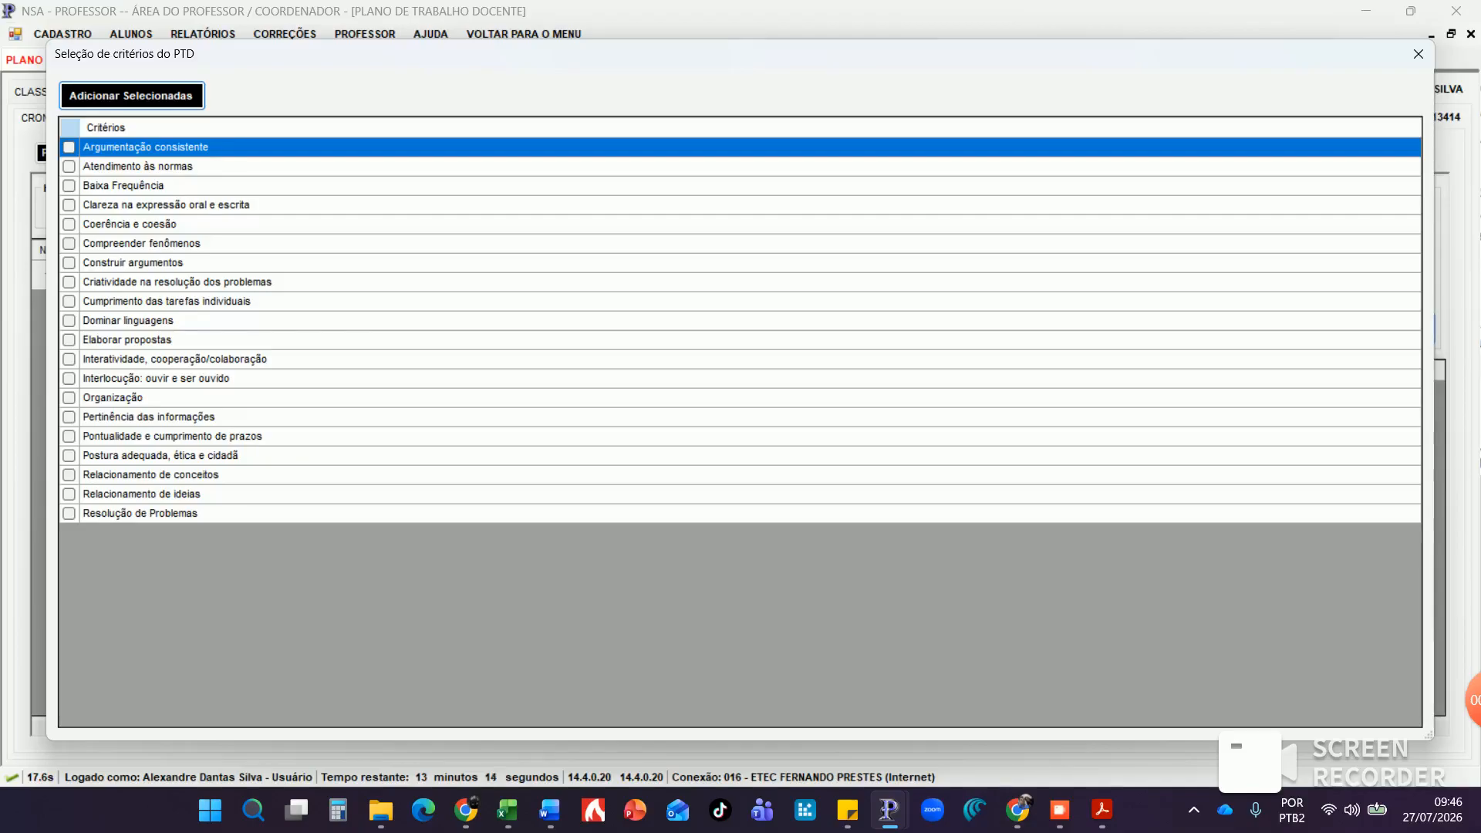
left_click(68, 282)
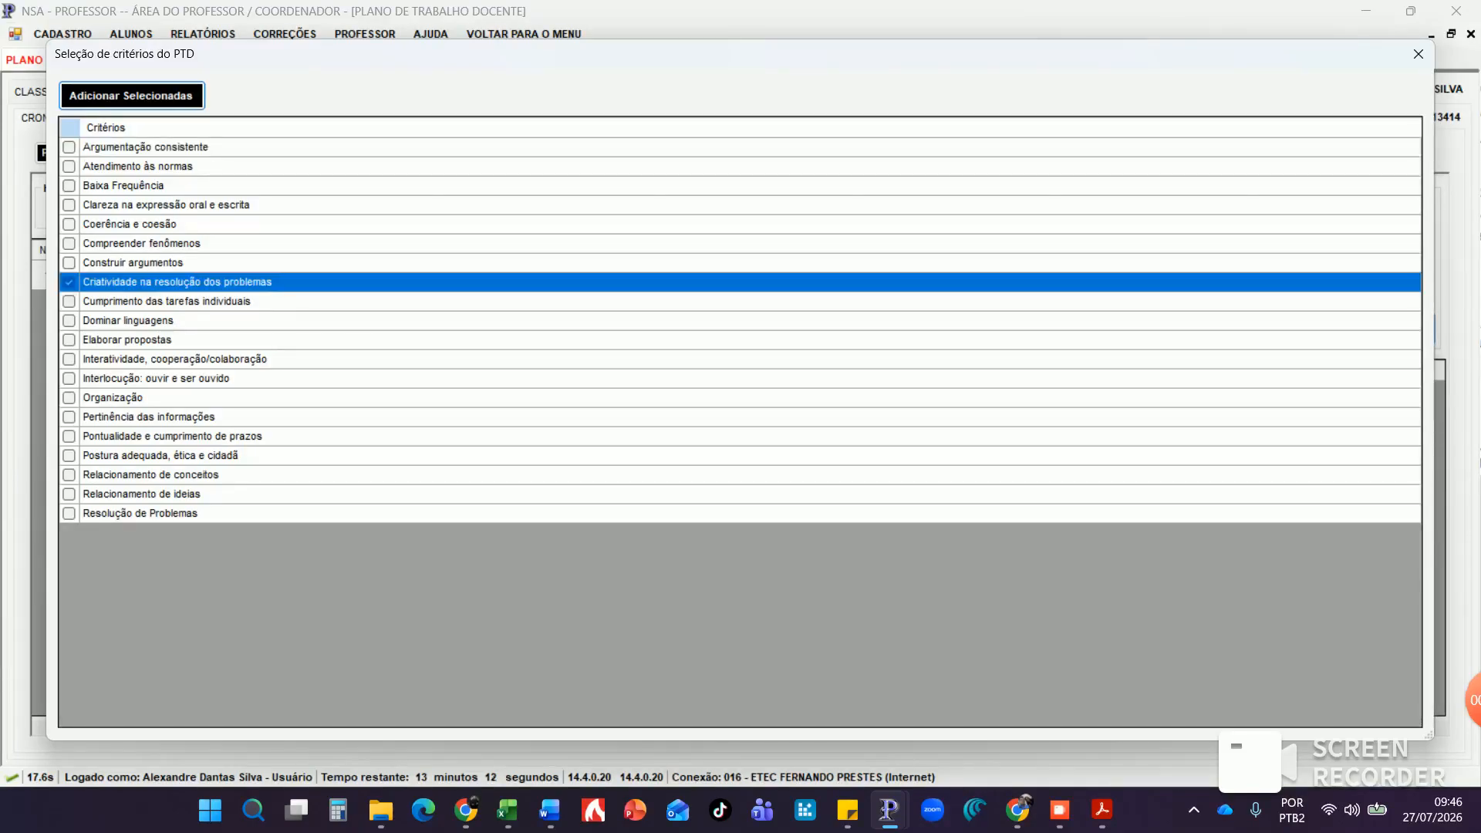
left_click(69, 302)
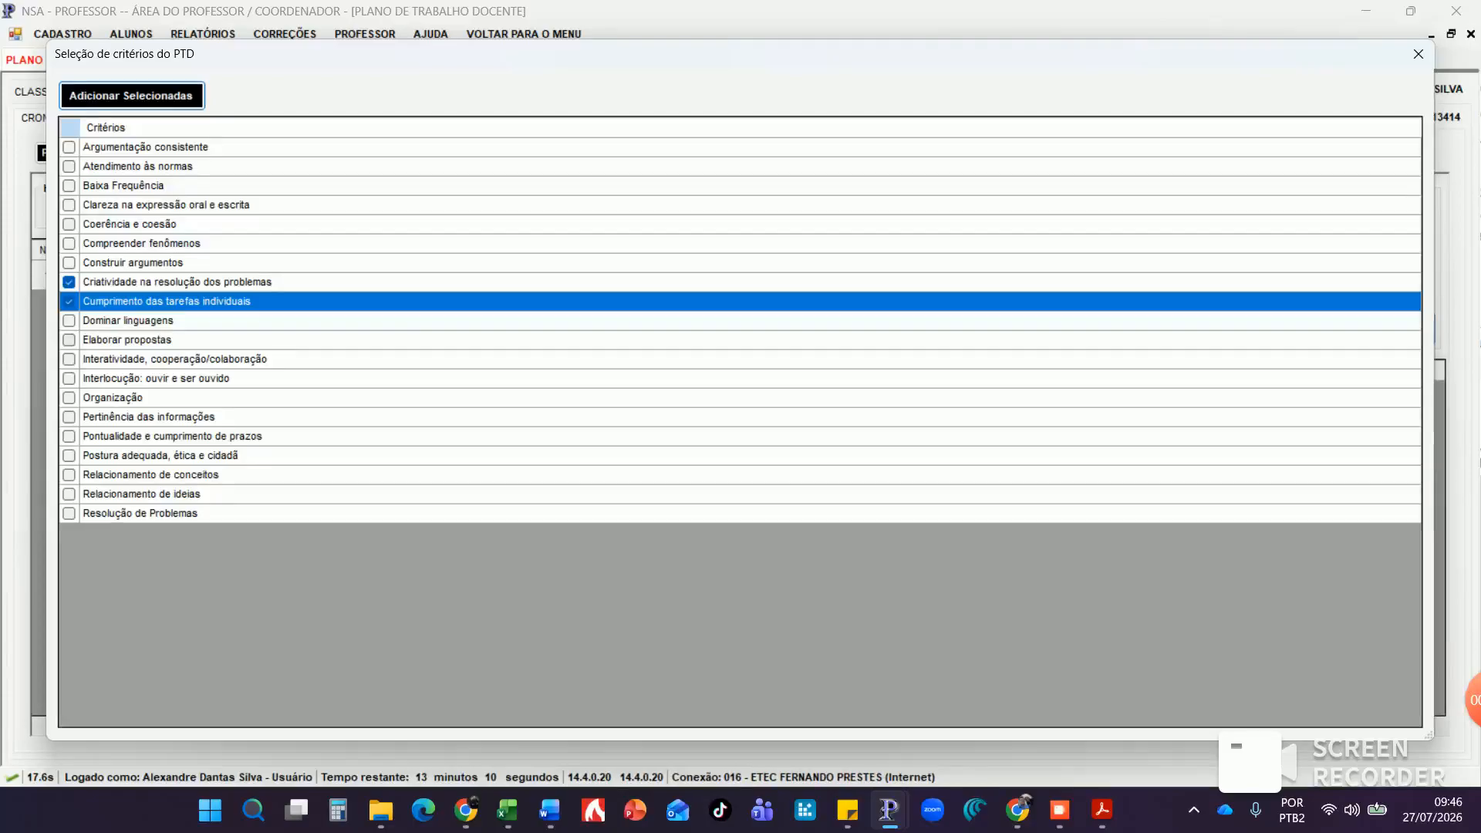
left_click(69, 340)
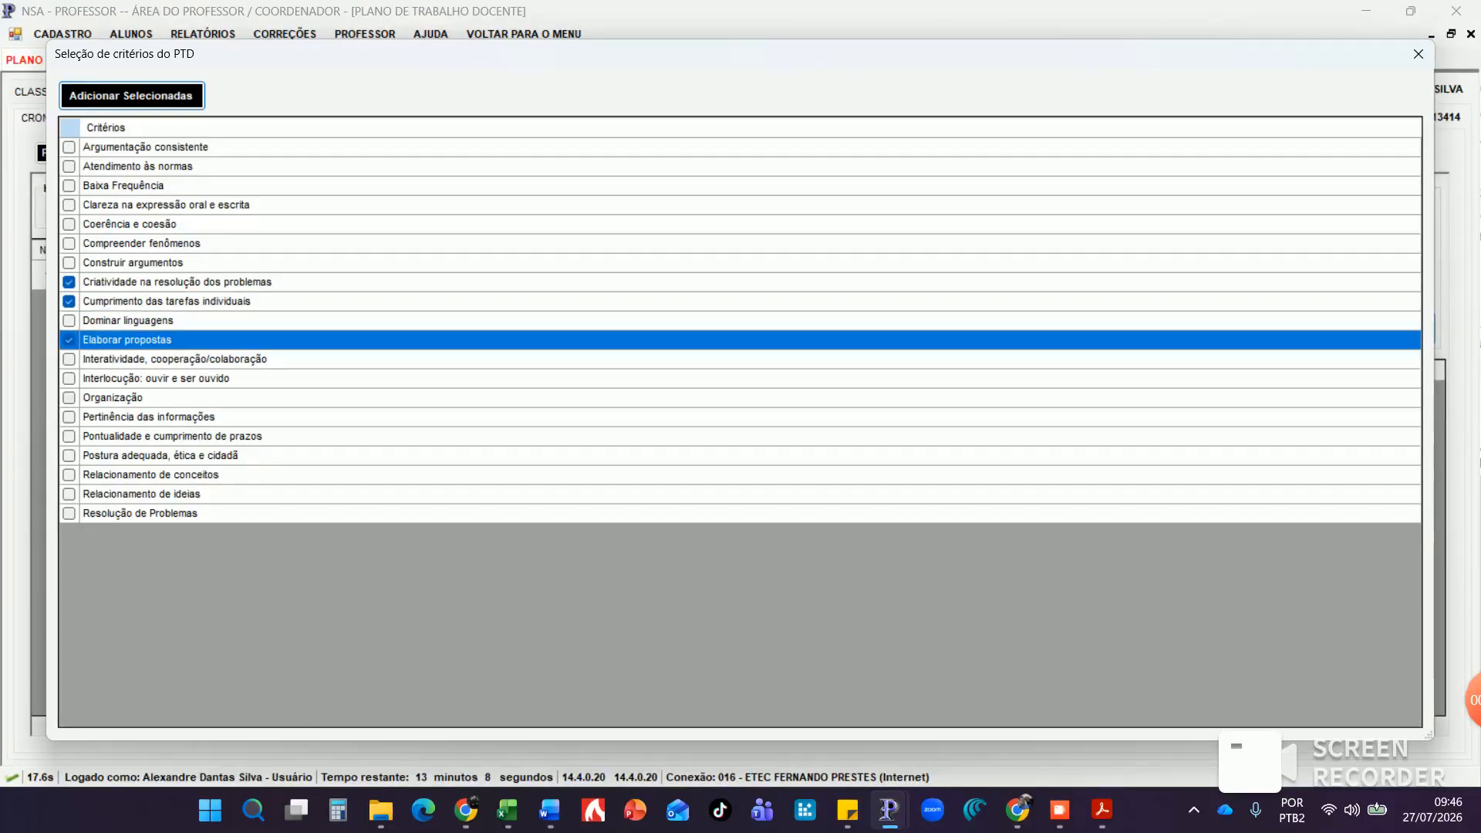
left_click(68, 398)
left_click(68, 475)
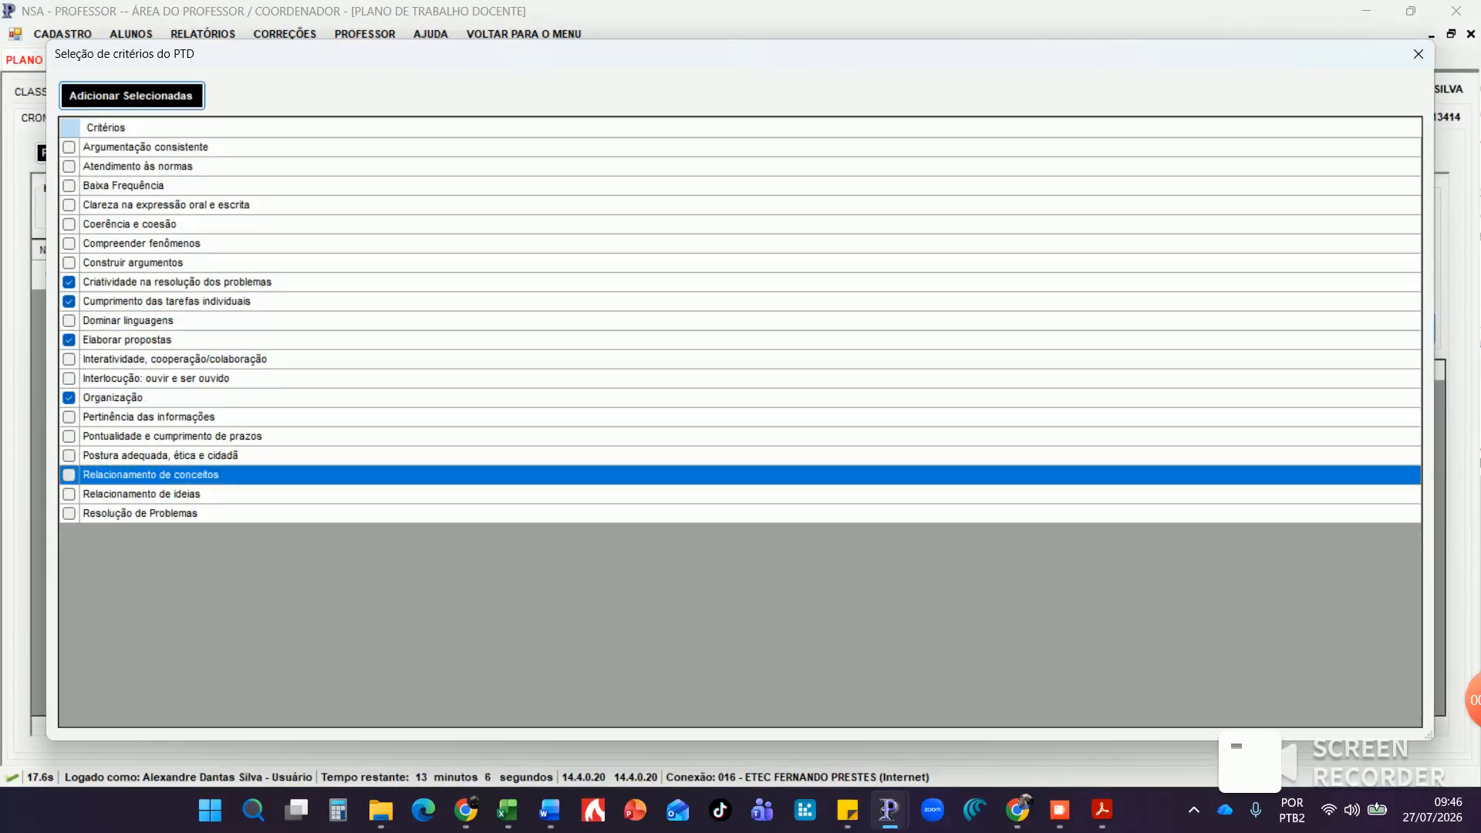
left_click(68, 495)
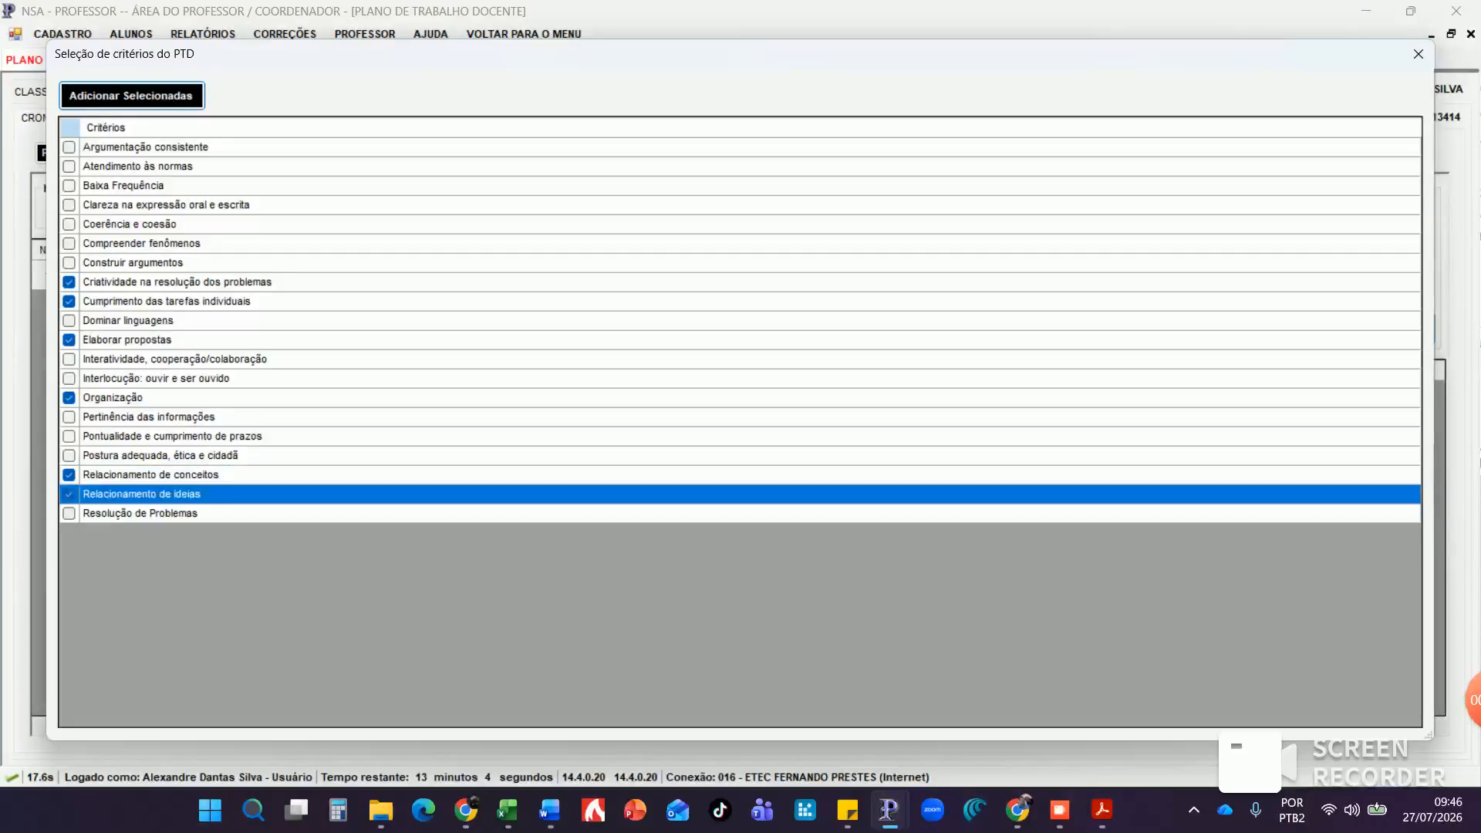
left_click(69, 514)
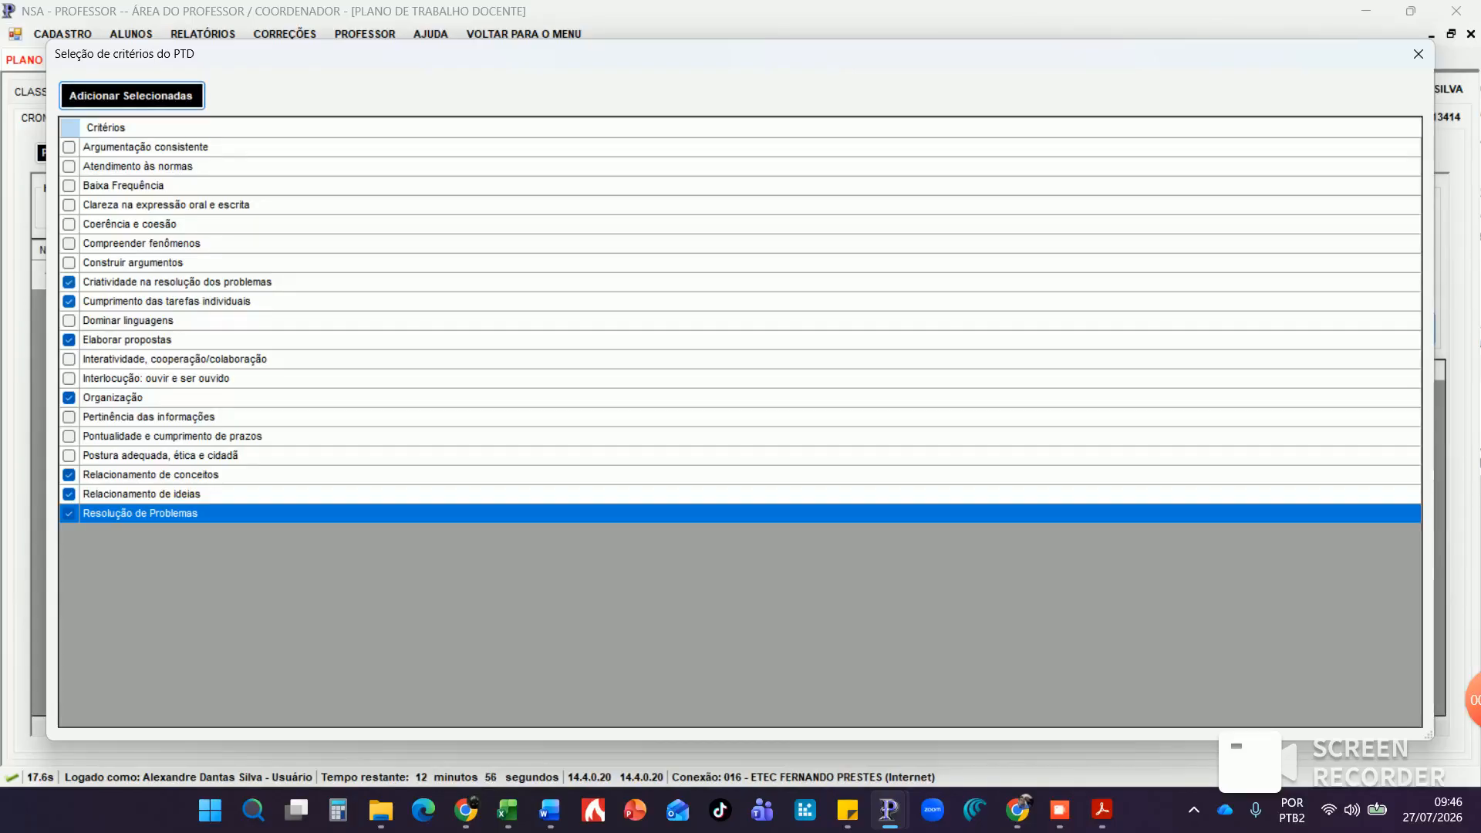
left_click(69, 301)
left_click(68, 398)
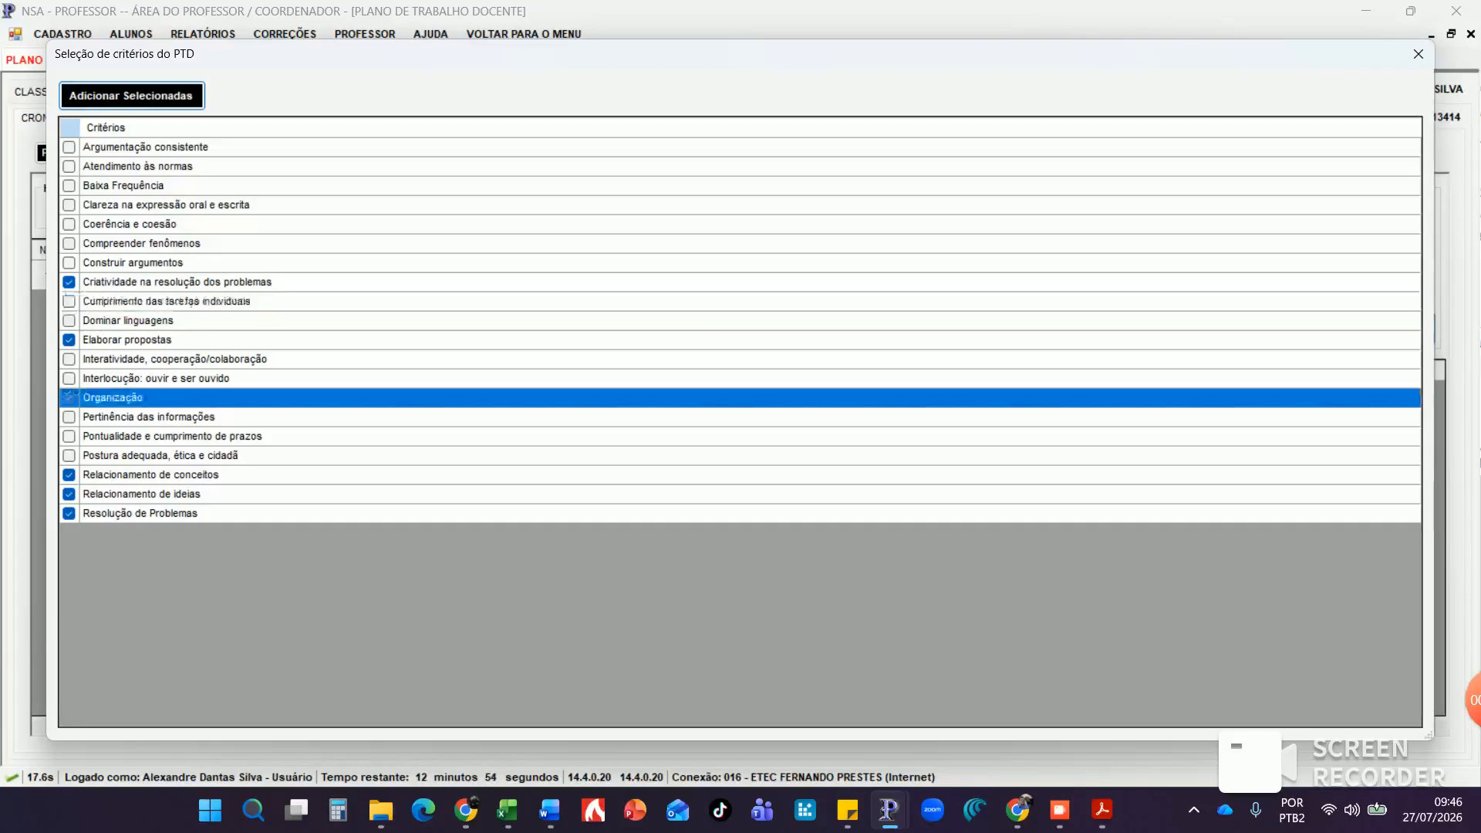
left_click(131, 95)
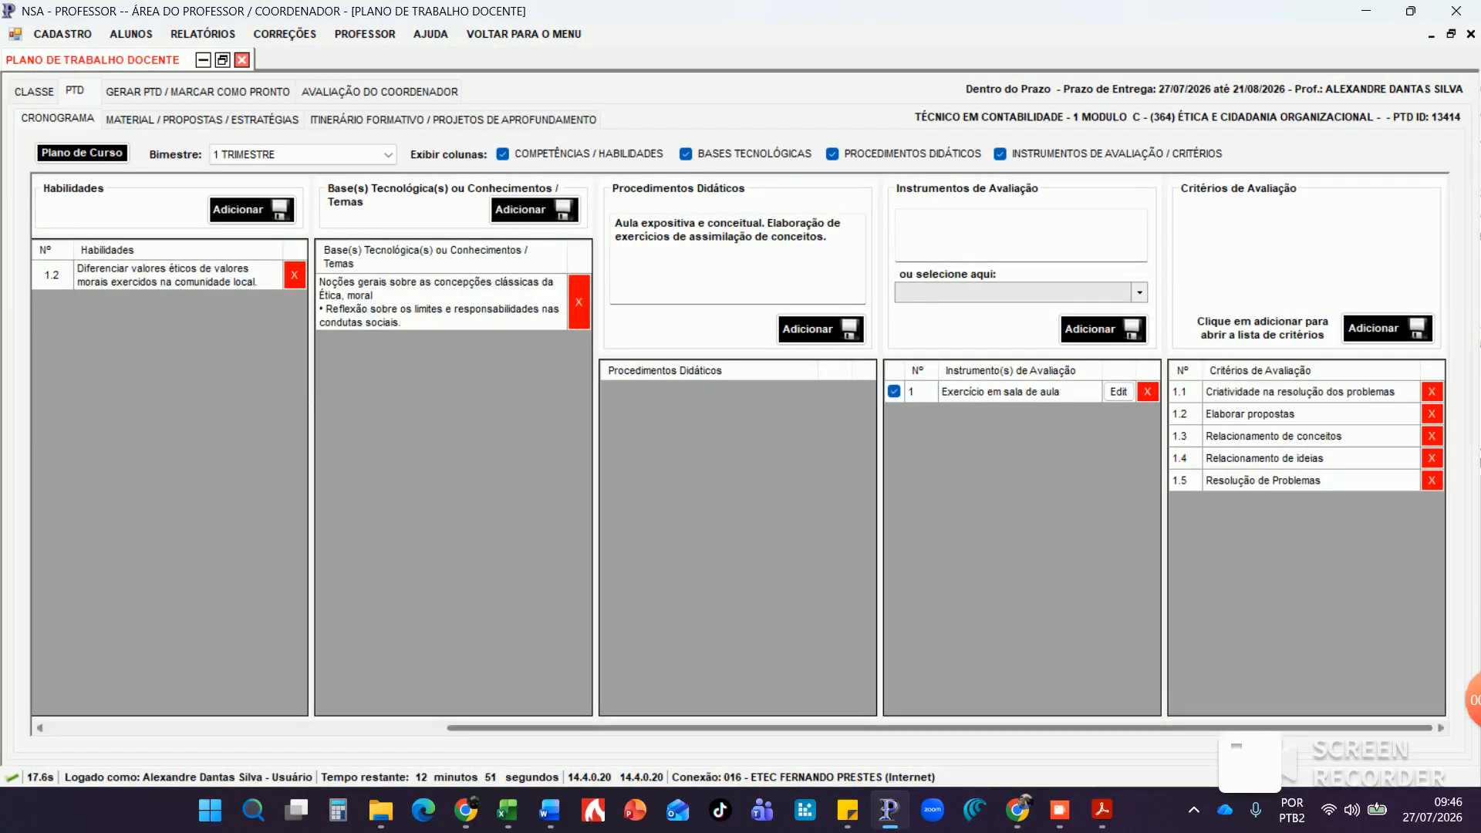
For the 24/08/2026 to 04/09/2026 period, select habilidade 1.3 in the course plan
left_click_drag(848, 727, 449, 727)
left_click(46, 449)
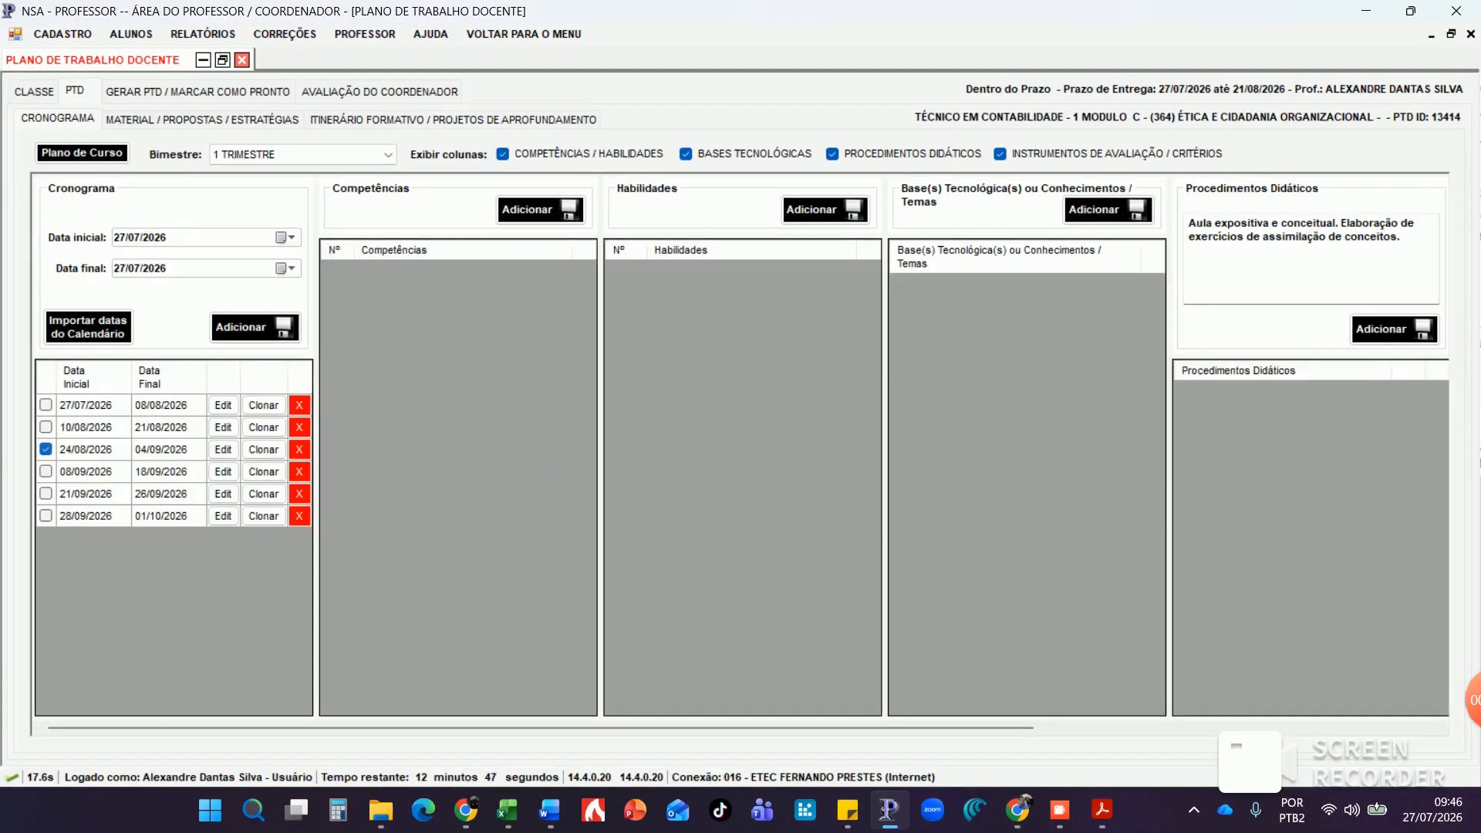
left_click(540, 209)
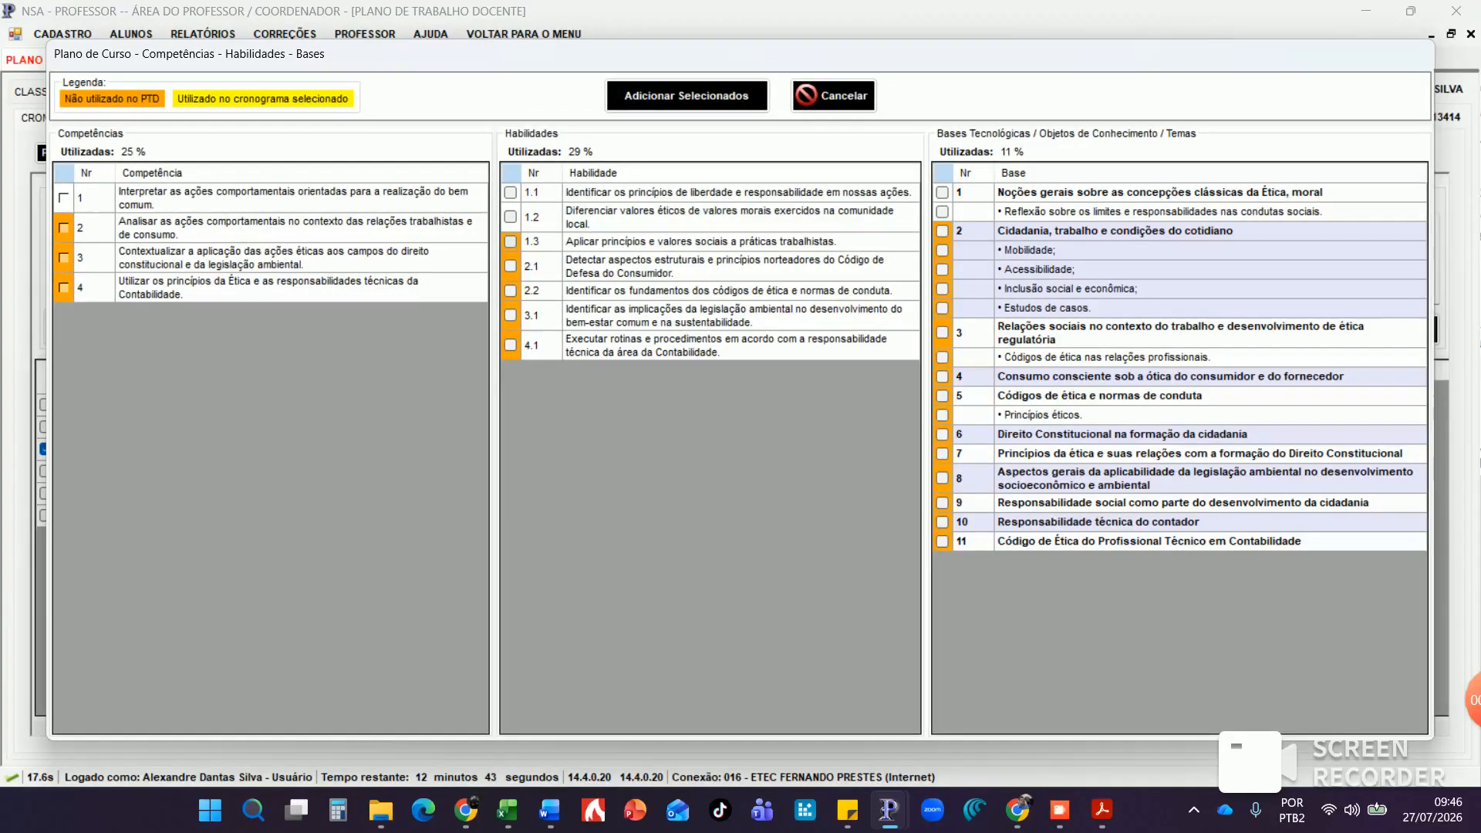
left_click(510, 242)
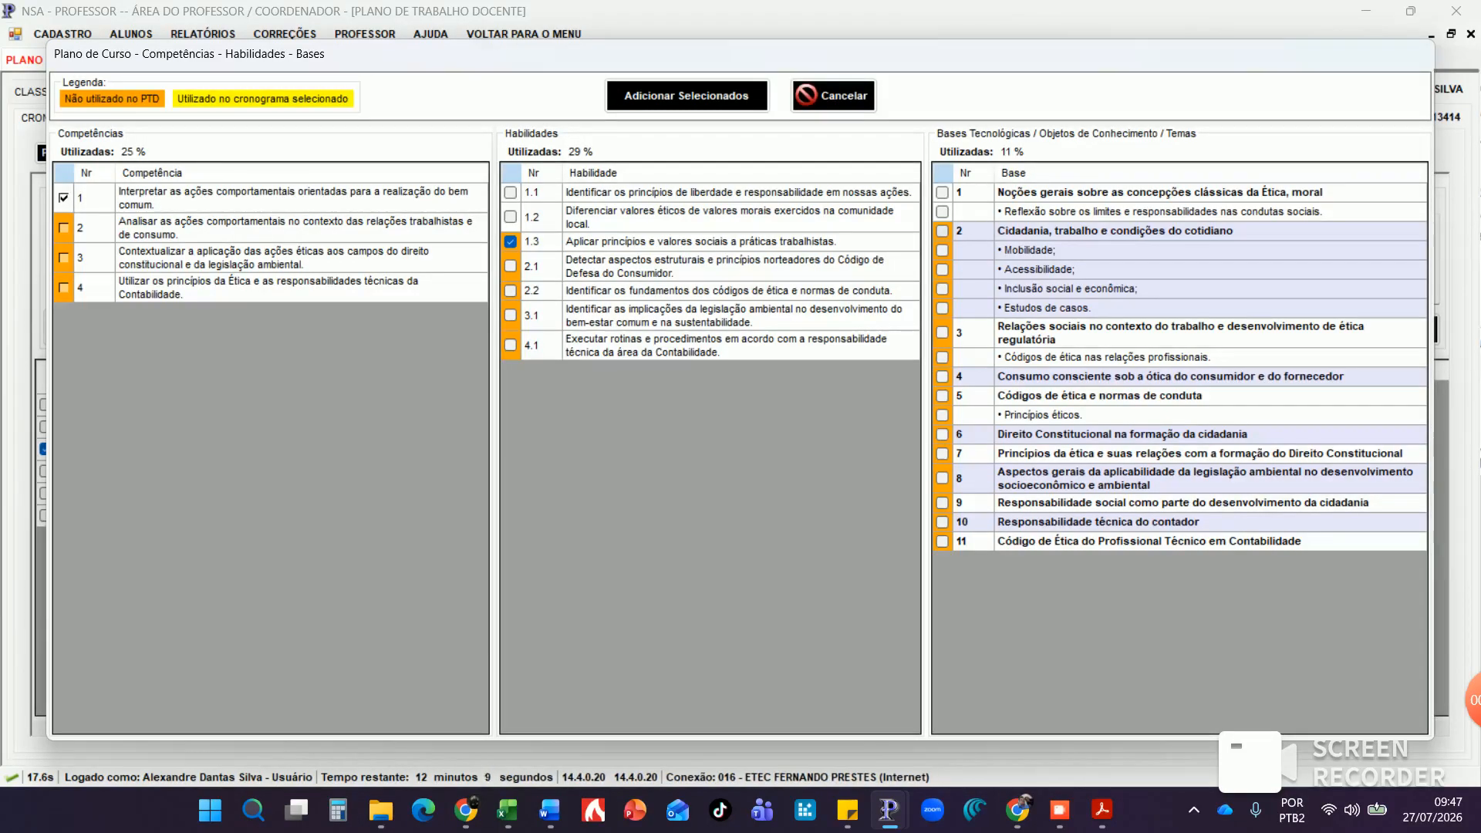
left_click(941, 231)
left_click(942, 251)
left_click(941, 270)
left_click(942, 290)
left_click(942, 308)
left_click(942, 231)
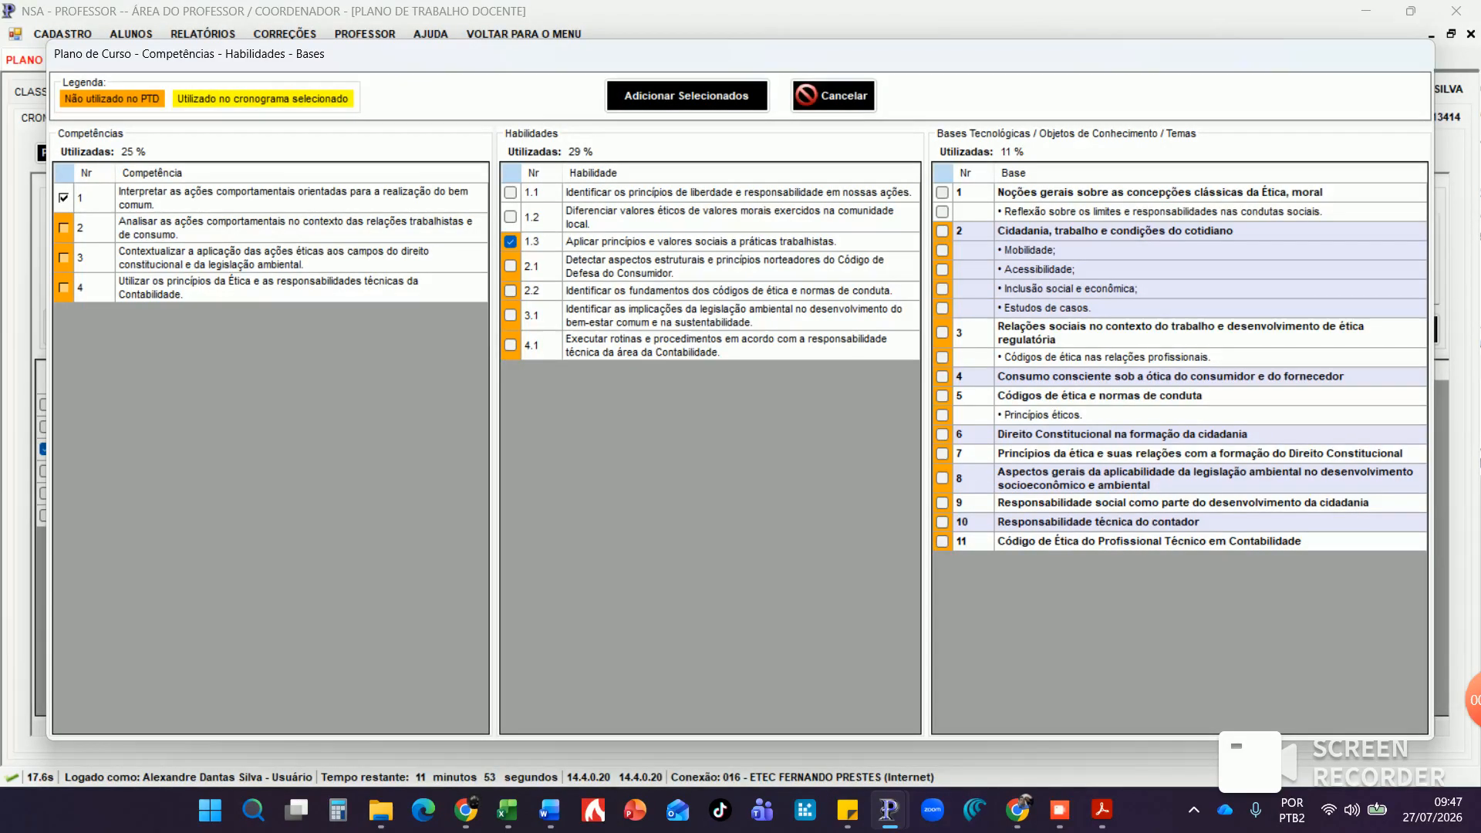
Select base tecnológica 1's reflection subtopic and add the selected course plan items to the 24/08/2026 to 04/09/2026 period
left_click(941, 212)
left_click(686, 97)
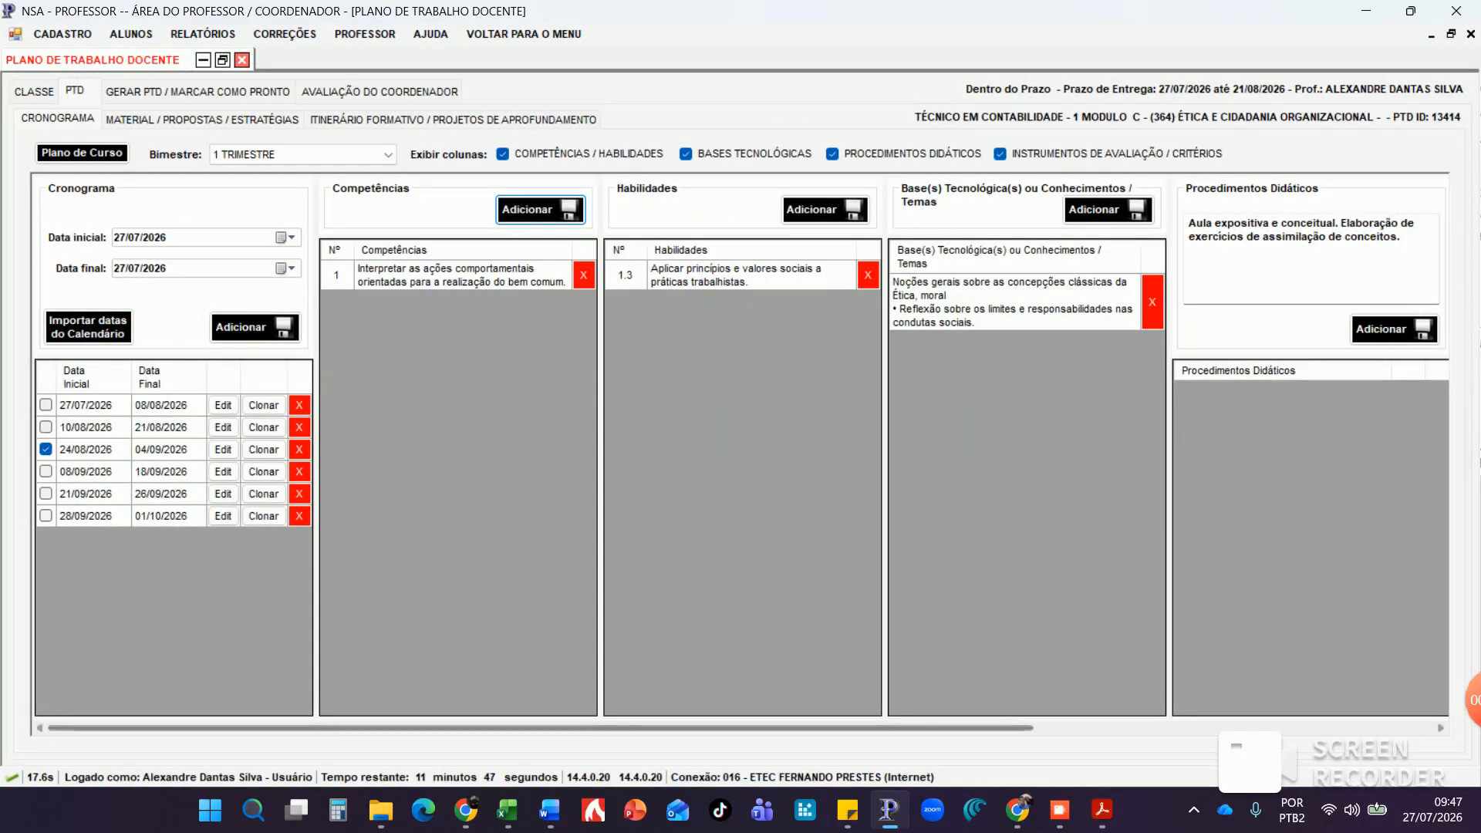
Add the procedimento didático "Aula expositiva e conceitual. Elaboração de exercícios de assimilação de conceitos." to the 24/08/2026 to 04/09/2026 period
left_click_drag(617, 728, 922, 728)
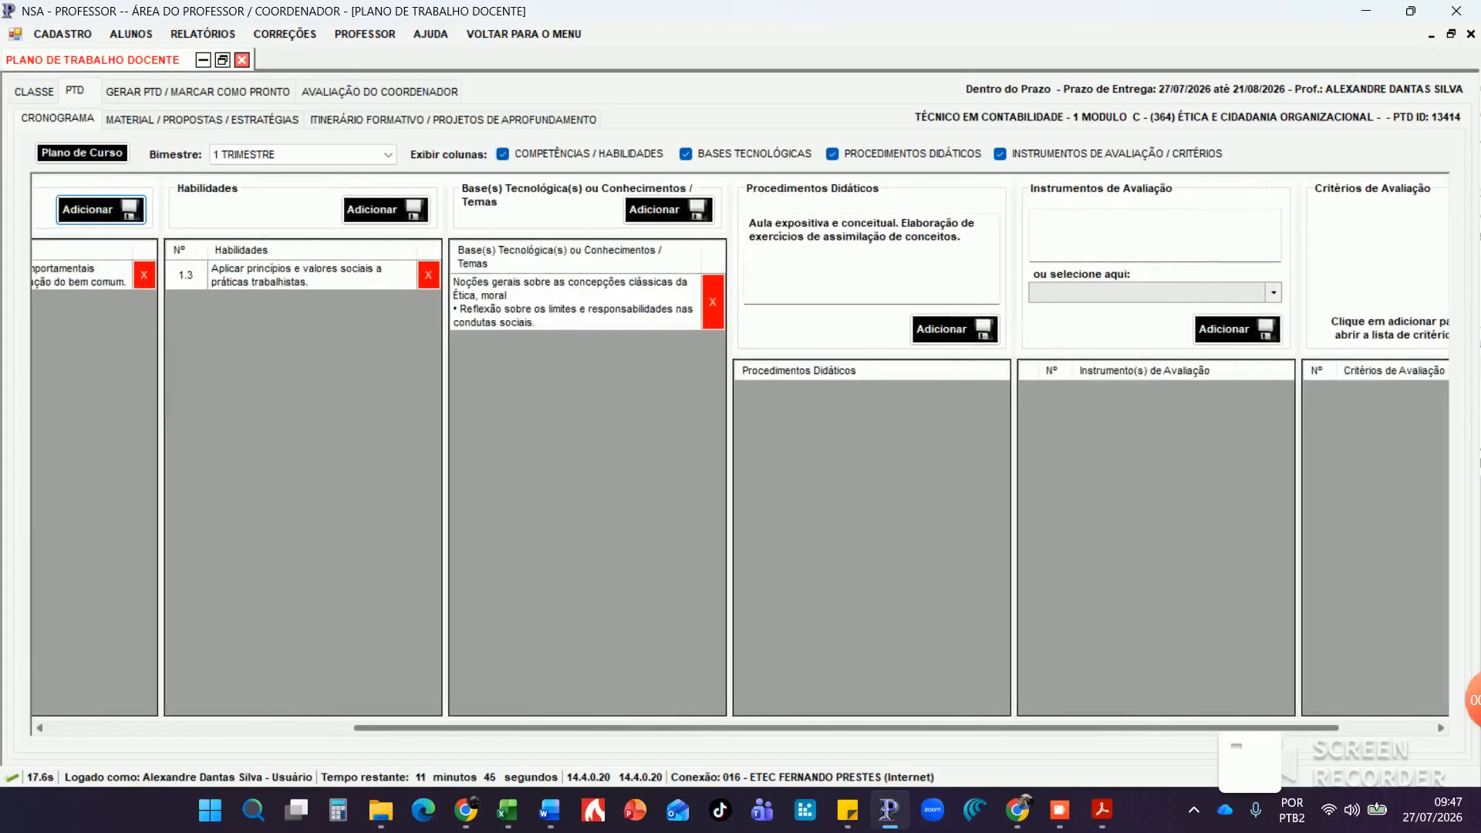
left_click_drag(967, 238, 733, 219)
left_click(941, 329)
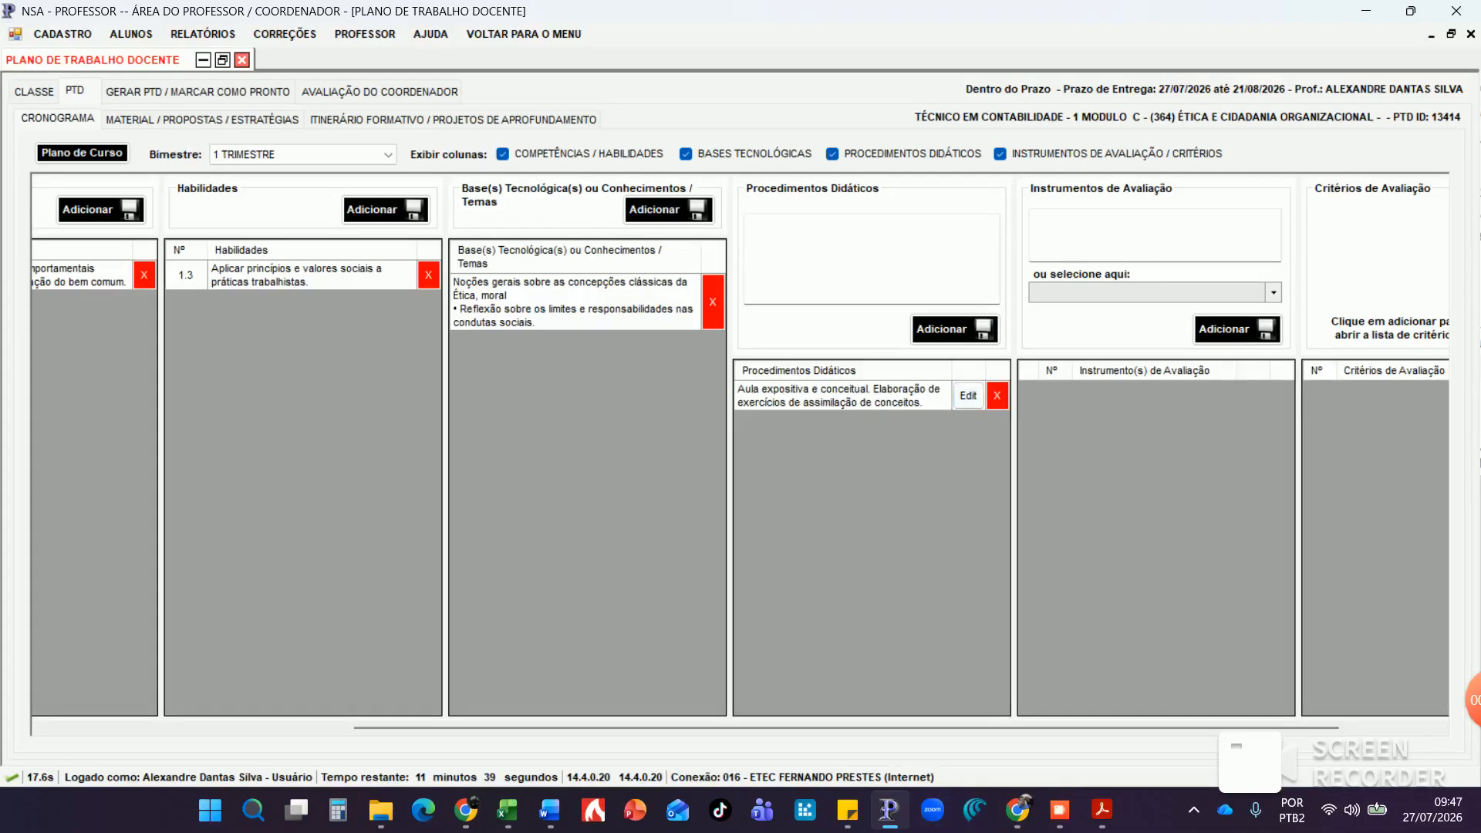
Add Seminário/Apresentação as the instrumento de avaliação for the 24/08/2026 to 04/09/2026 period
left_click(1141, 236)
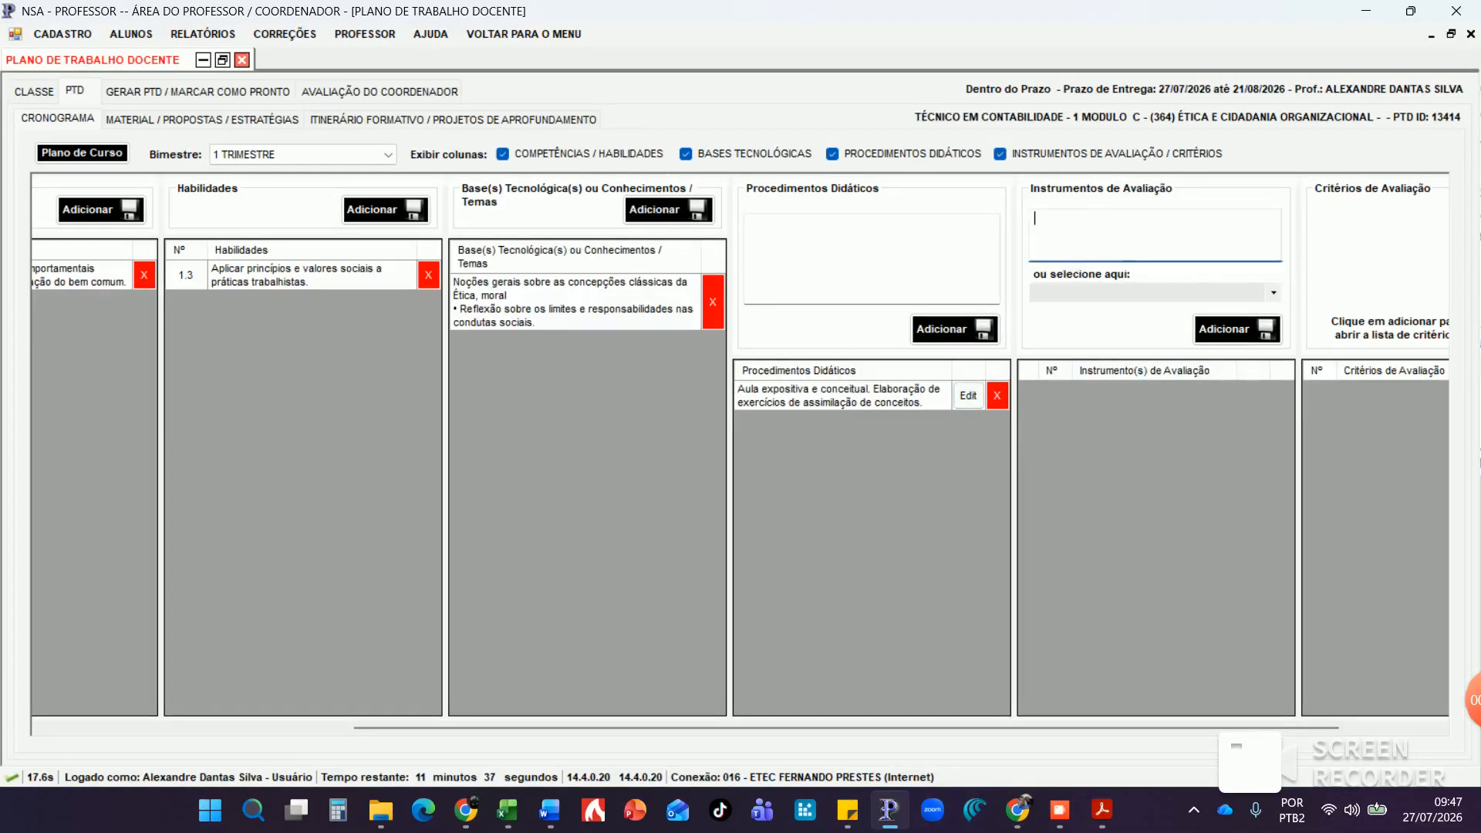
left_click(1141, 293)
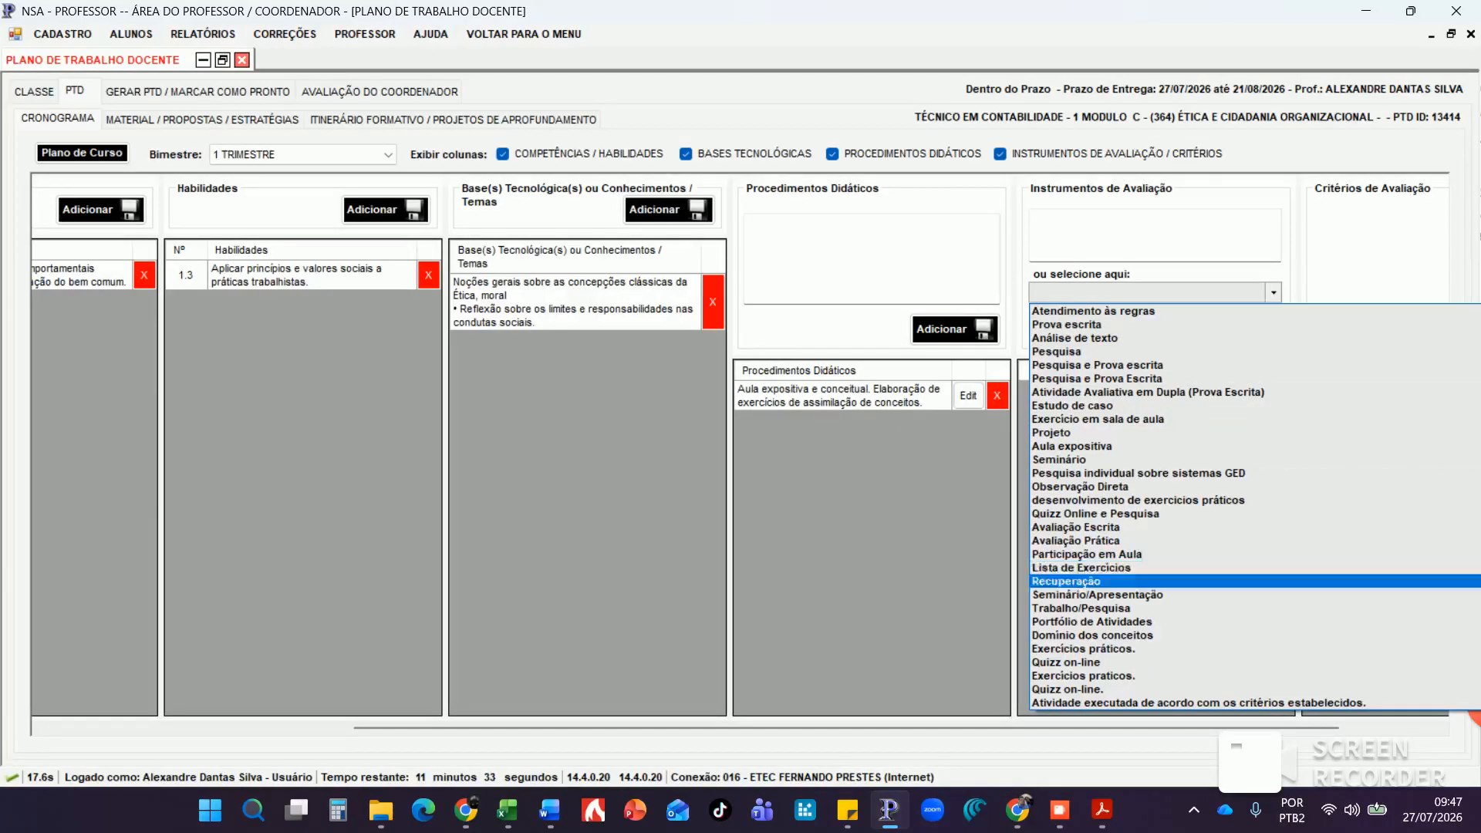
left_click(1080, 595)
left_click(1236, 329)
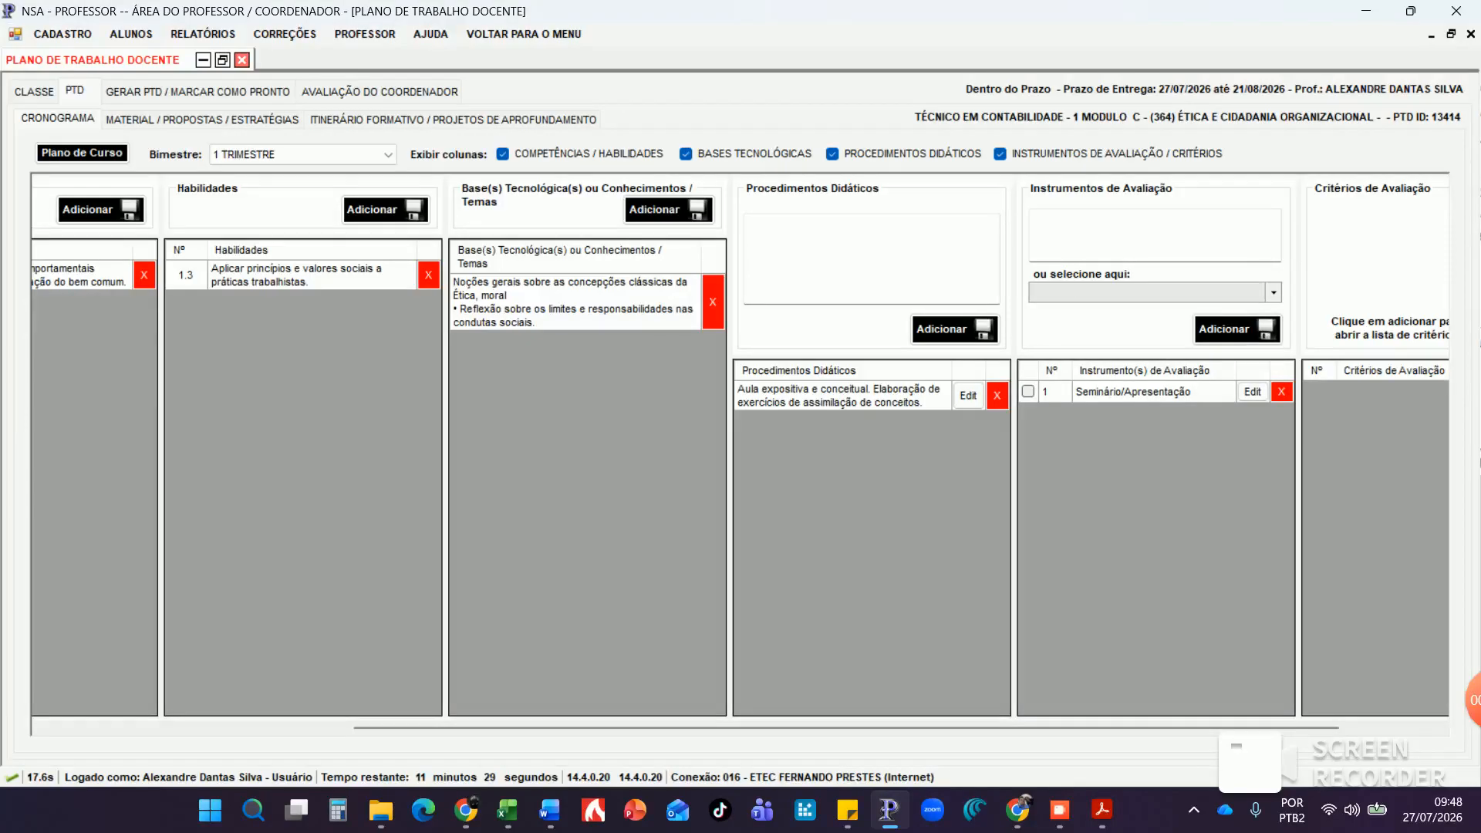
Add the critérios Dominar linguagens, Elaborar propostas, Relacionamento de conceitos and Construir argumentos to the Seminário/Apresentação instrumento of the 24/08/2026 to 04/09/2026 period
left_click_drag(1157, 727, 1250, 727)
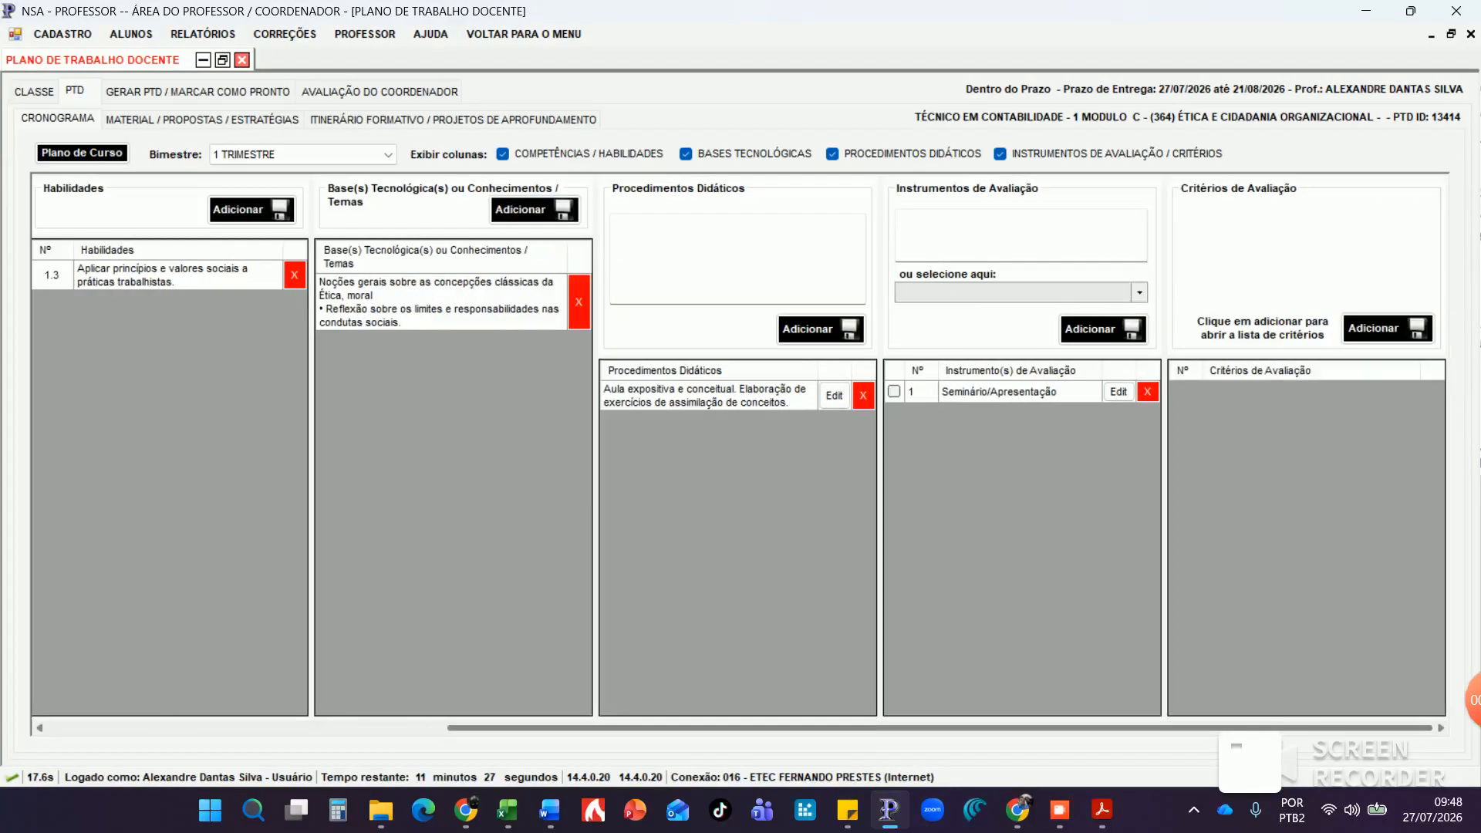
left_click(894, 391)
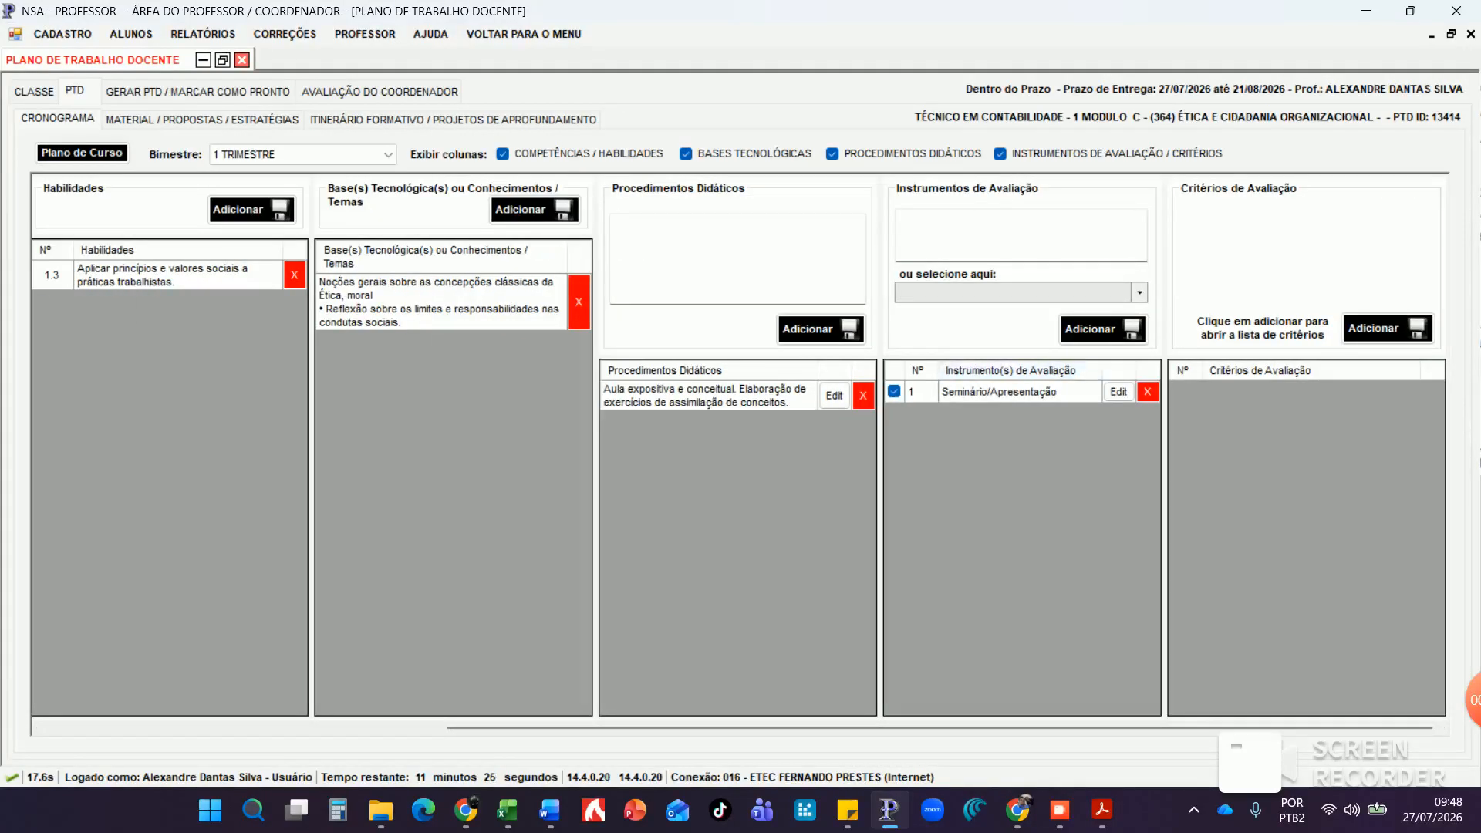
left_click(1388, 329)
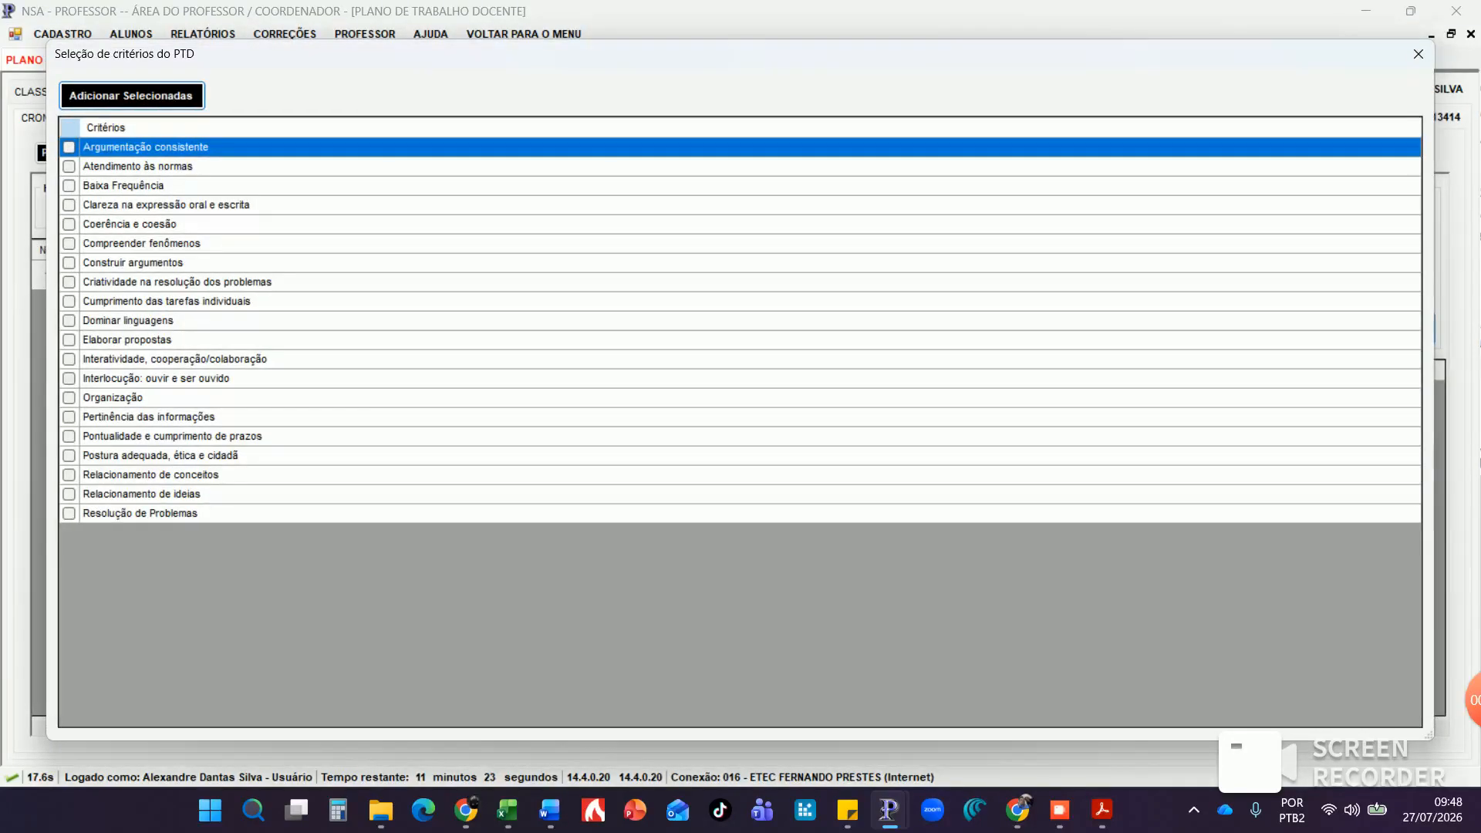
left_click(69, 320)
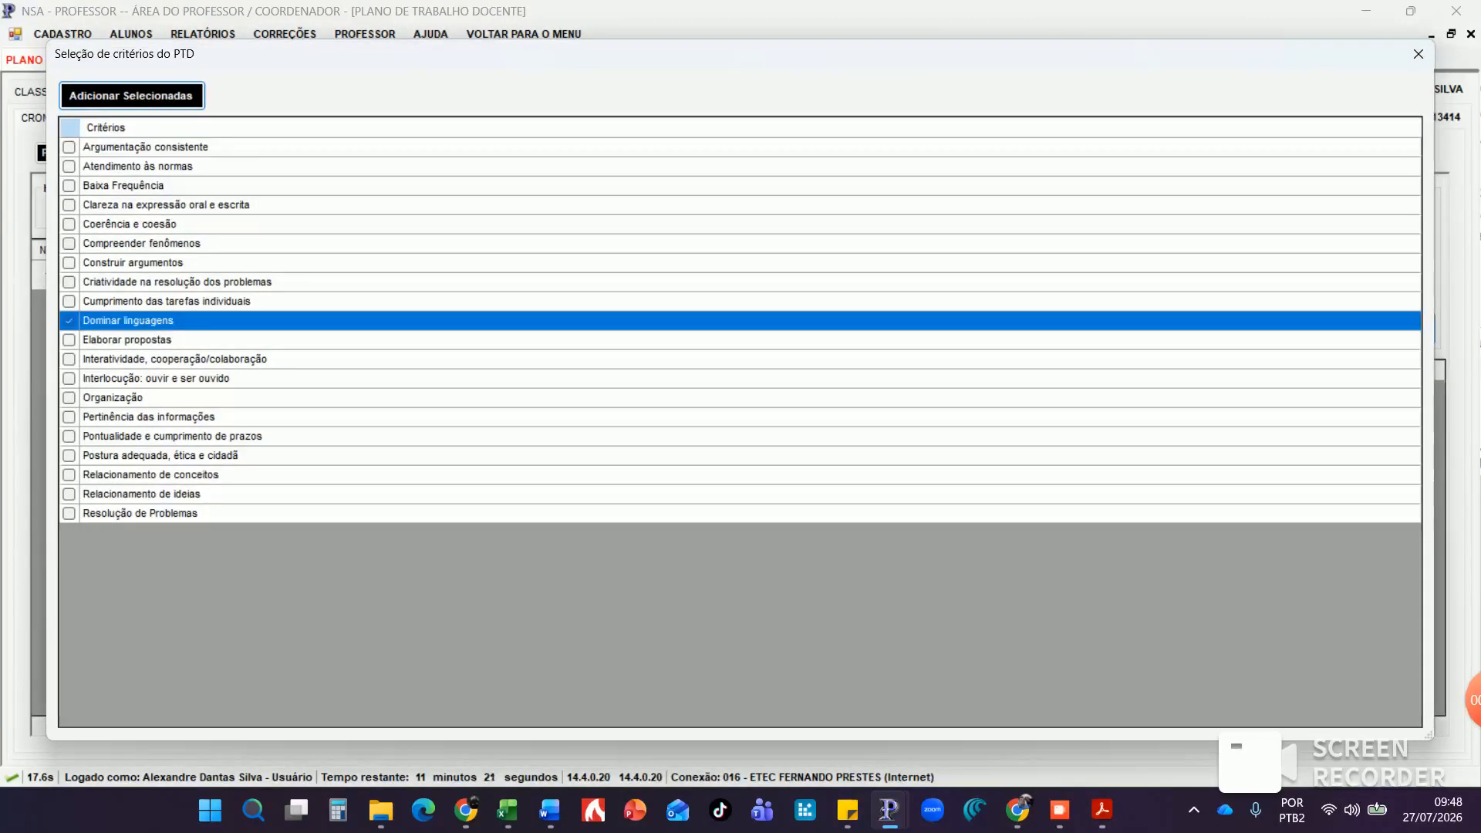
left_click(68, 321)
left_click(68, 340)
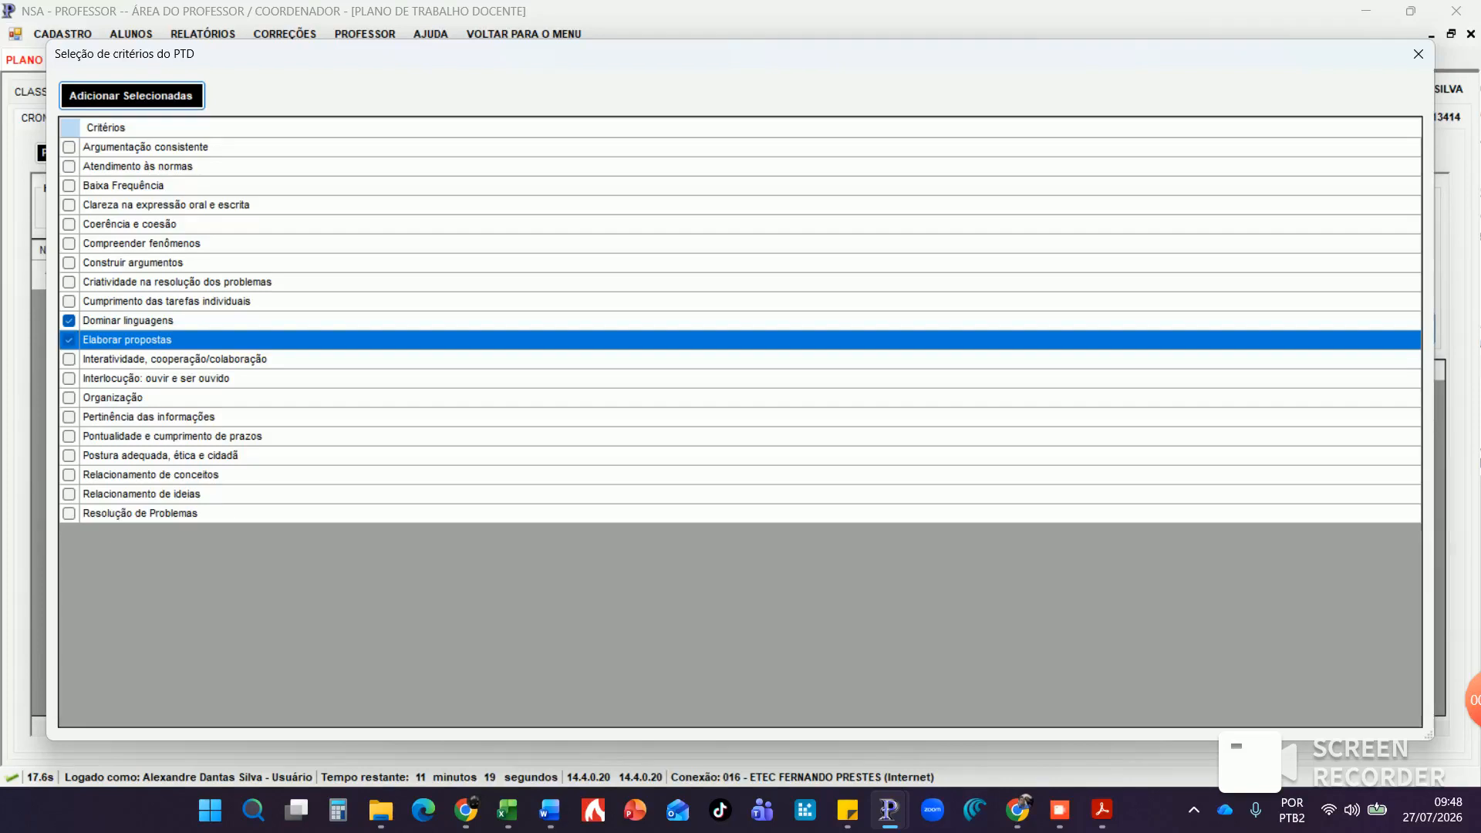
left_click(69, 475)
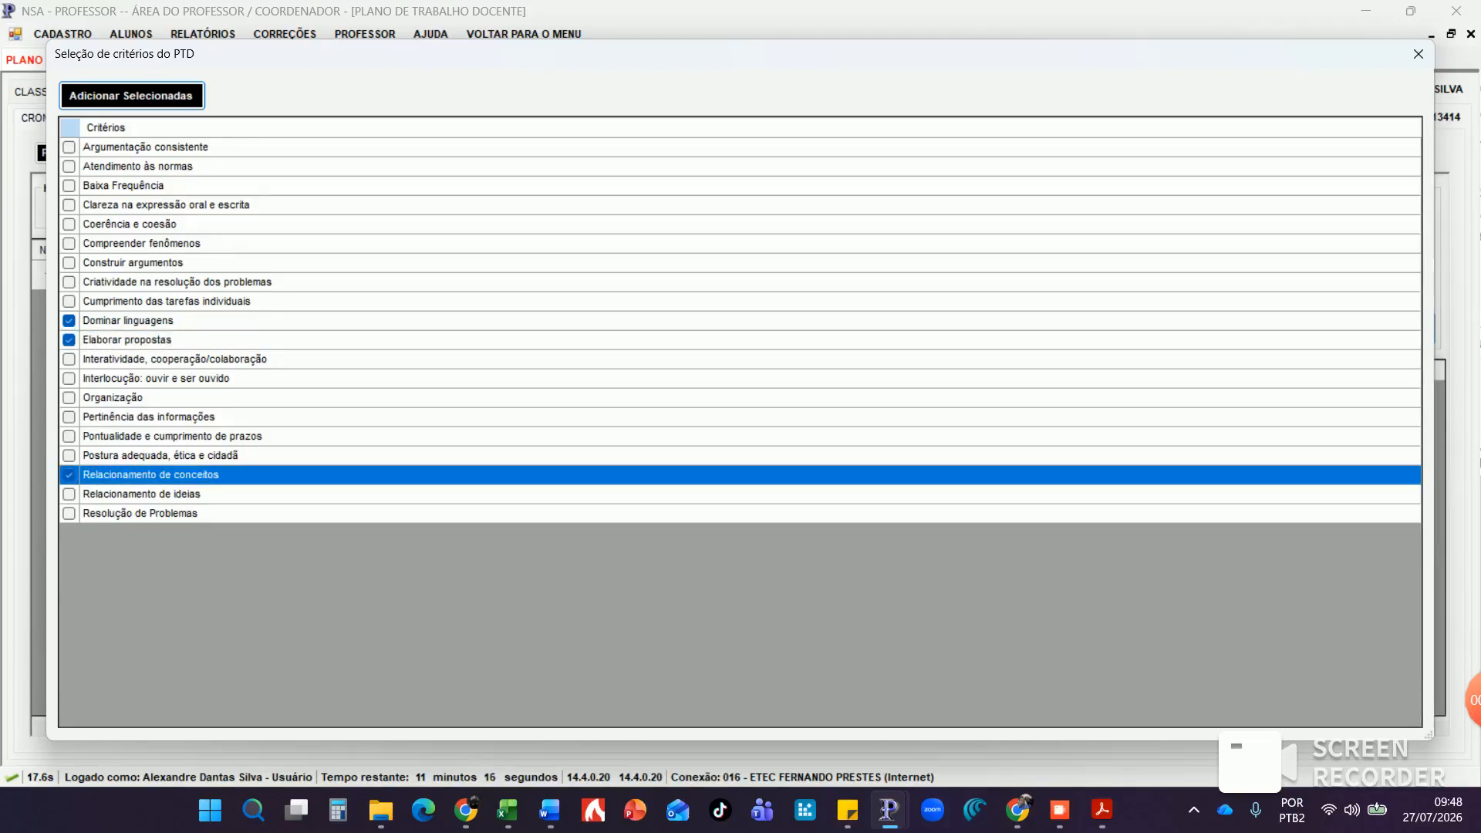
left_click(69, 263)
left_click(131, 96)
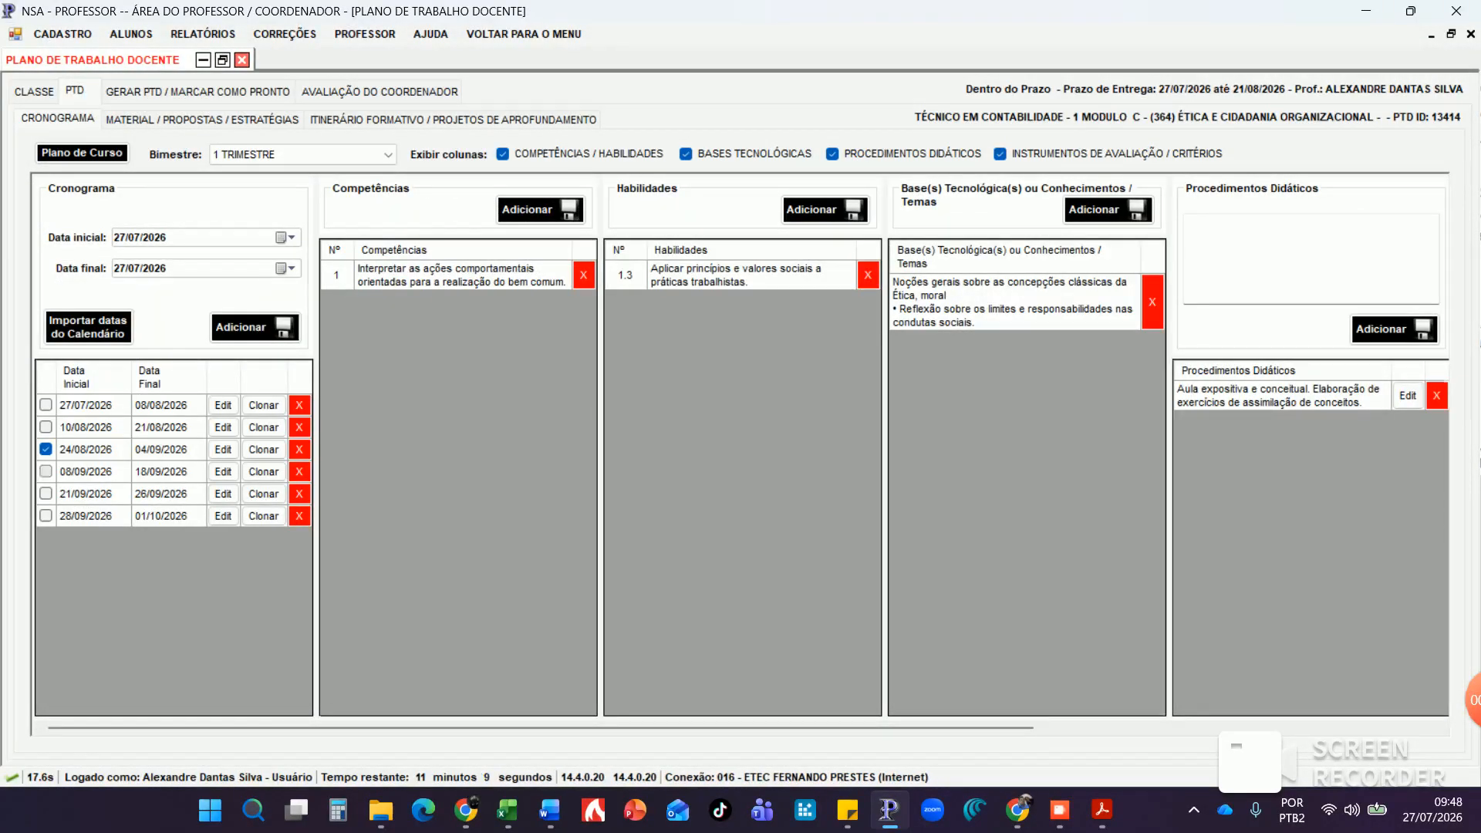
For the 08/09/2026 to 18/09/2026 period, select habilidade 2.1 under competência 2 in the course plan
left_click(46, 471)
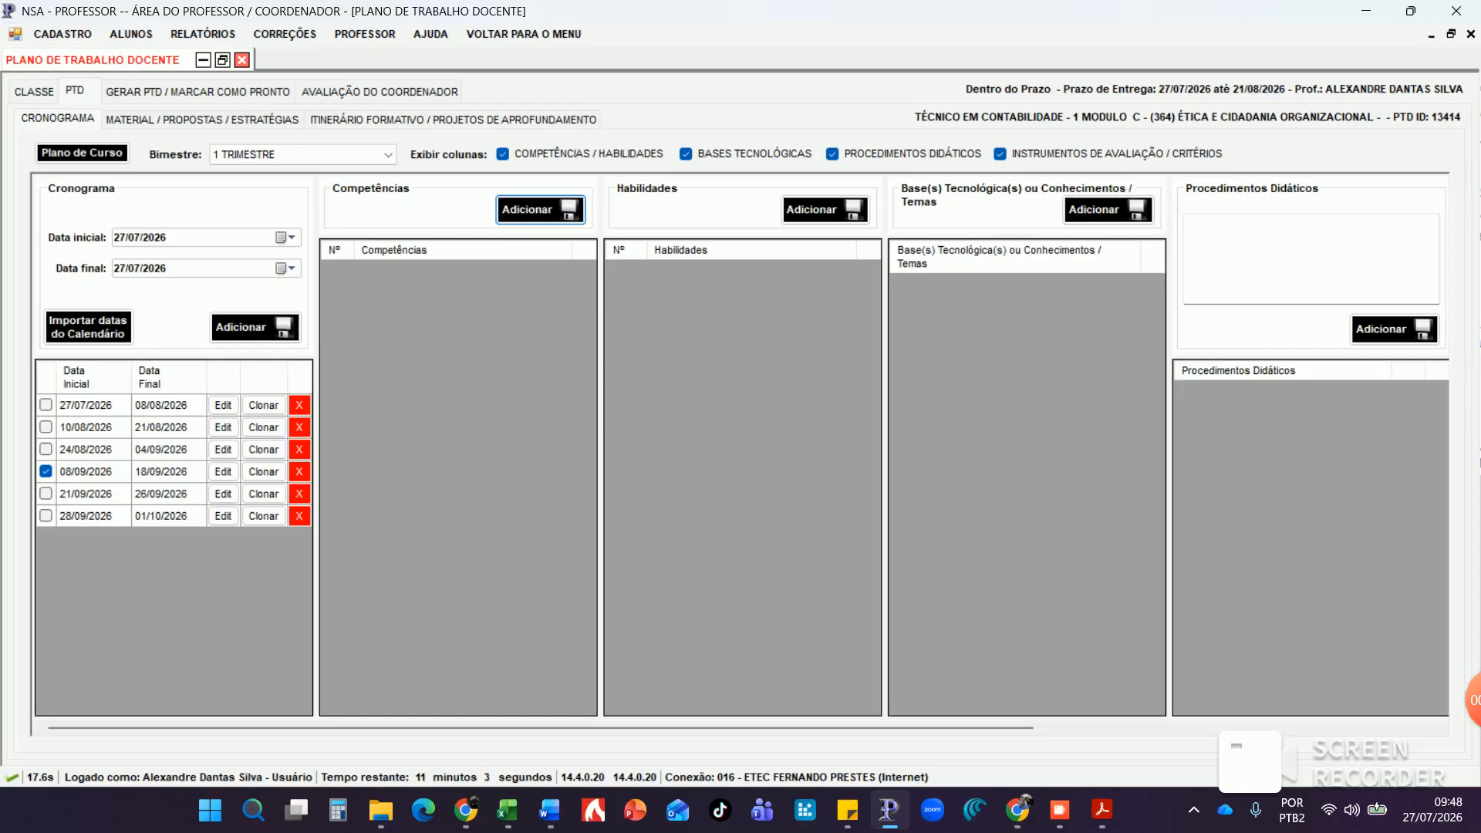
left_click(540, 209)
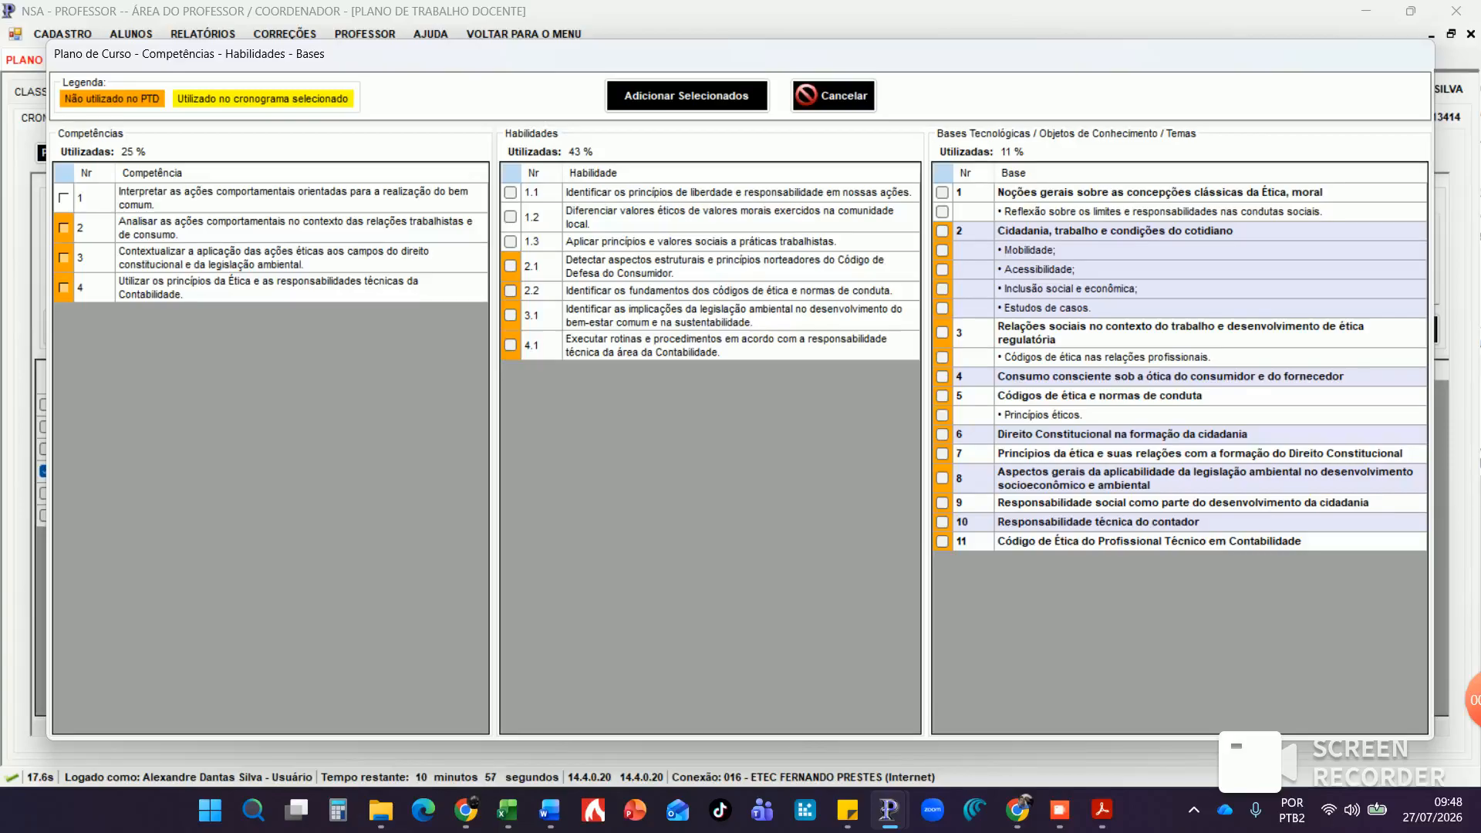
left_click(63, 229)
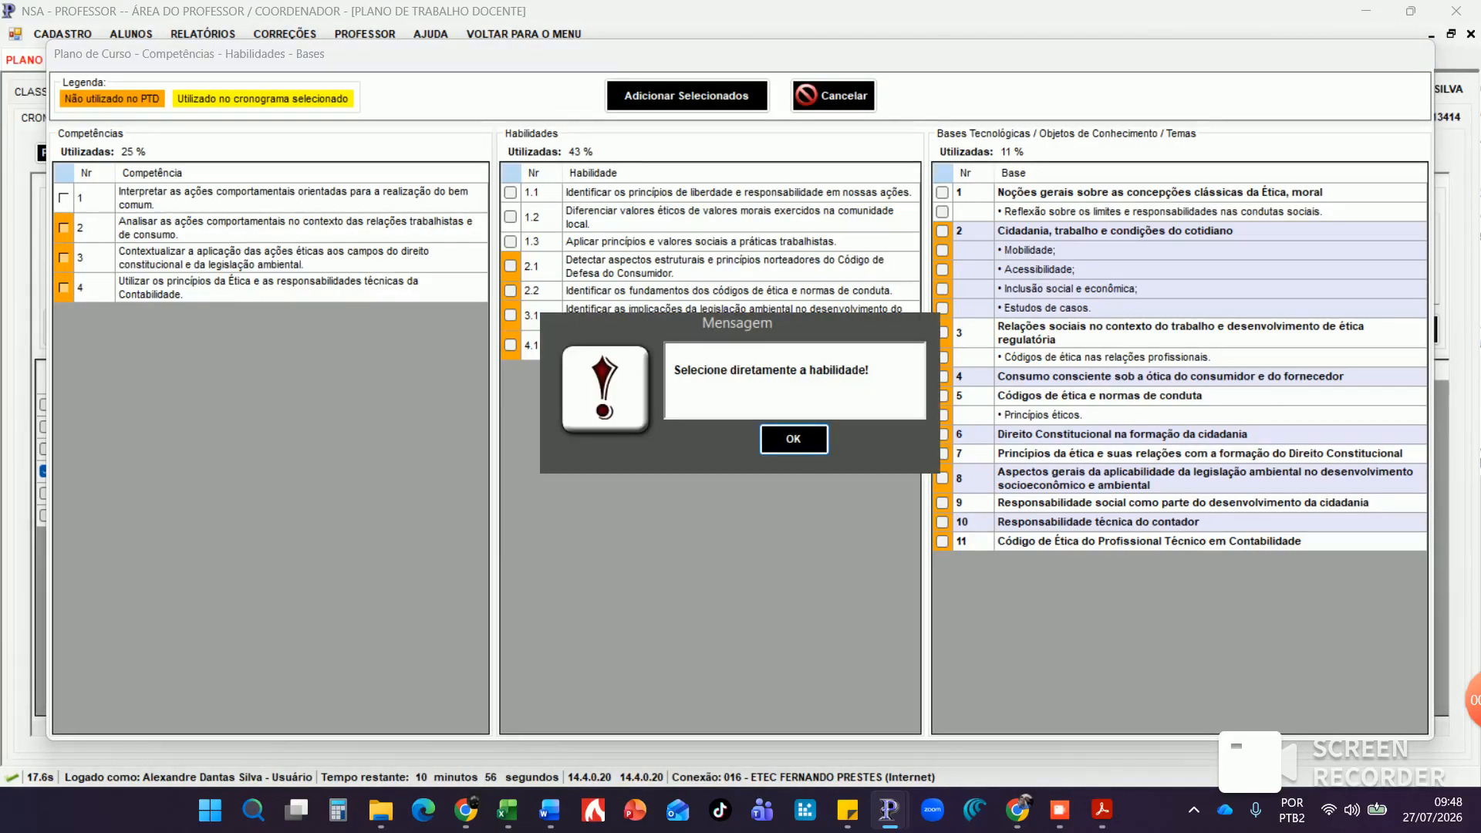
key("Return")
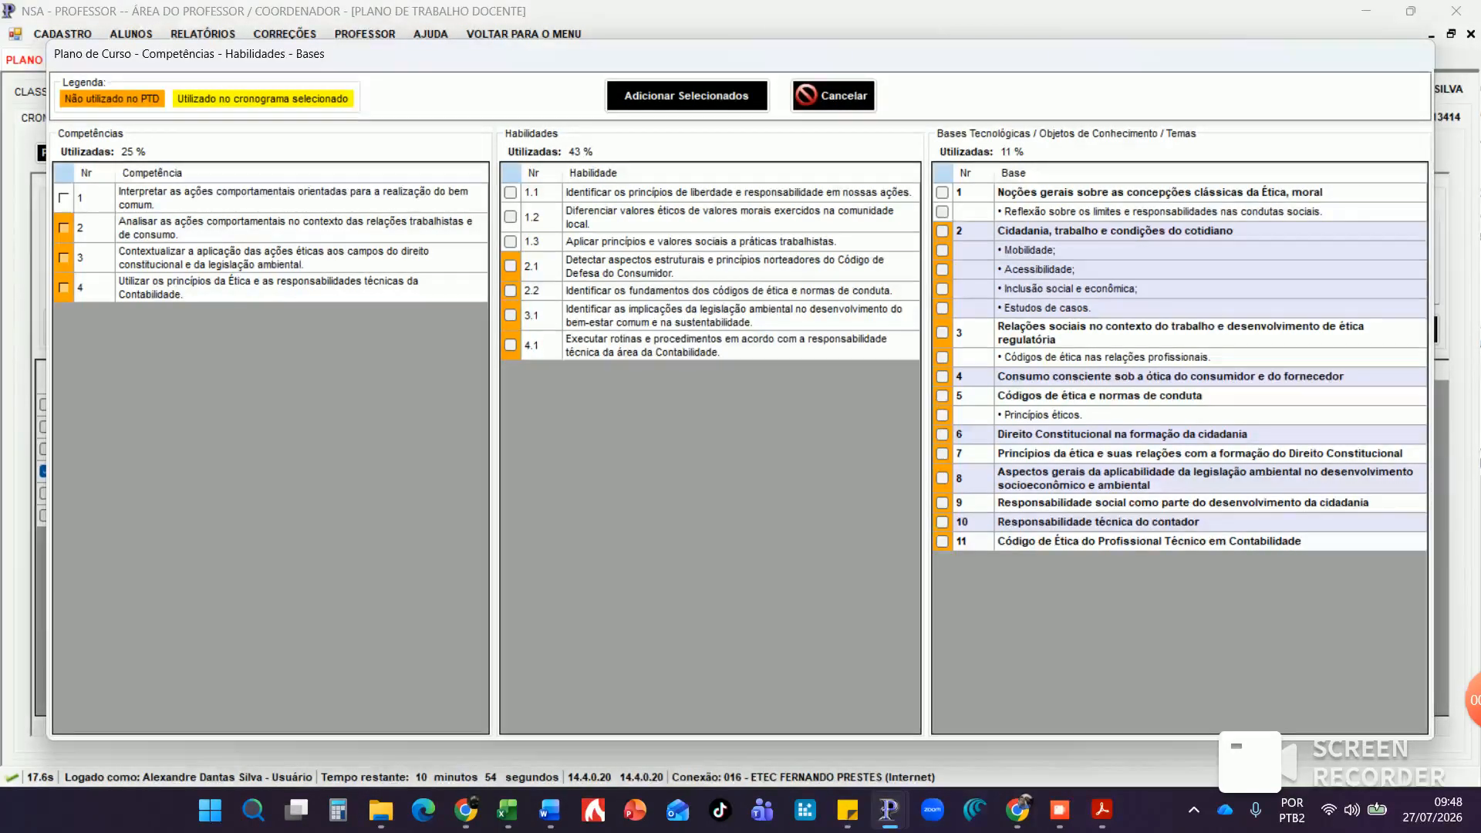
left_click(510, 266)
Select base tecnológica 2 with only Mobilidade and Acessibilidade, and add the selected course plan items to the 08/09/2026 to 18/09/2026 period
left_click(942, 231)
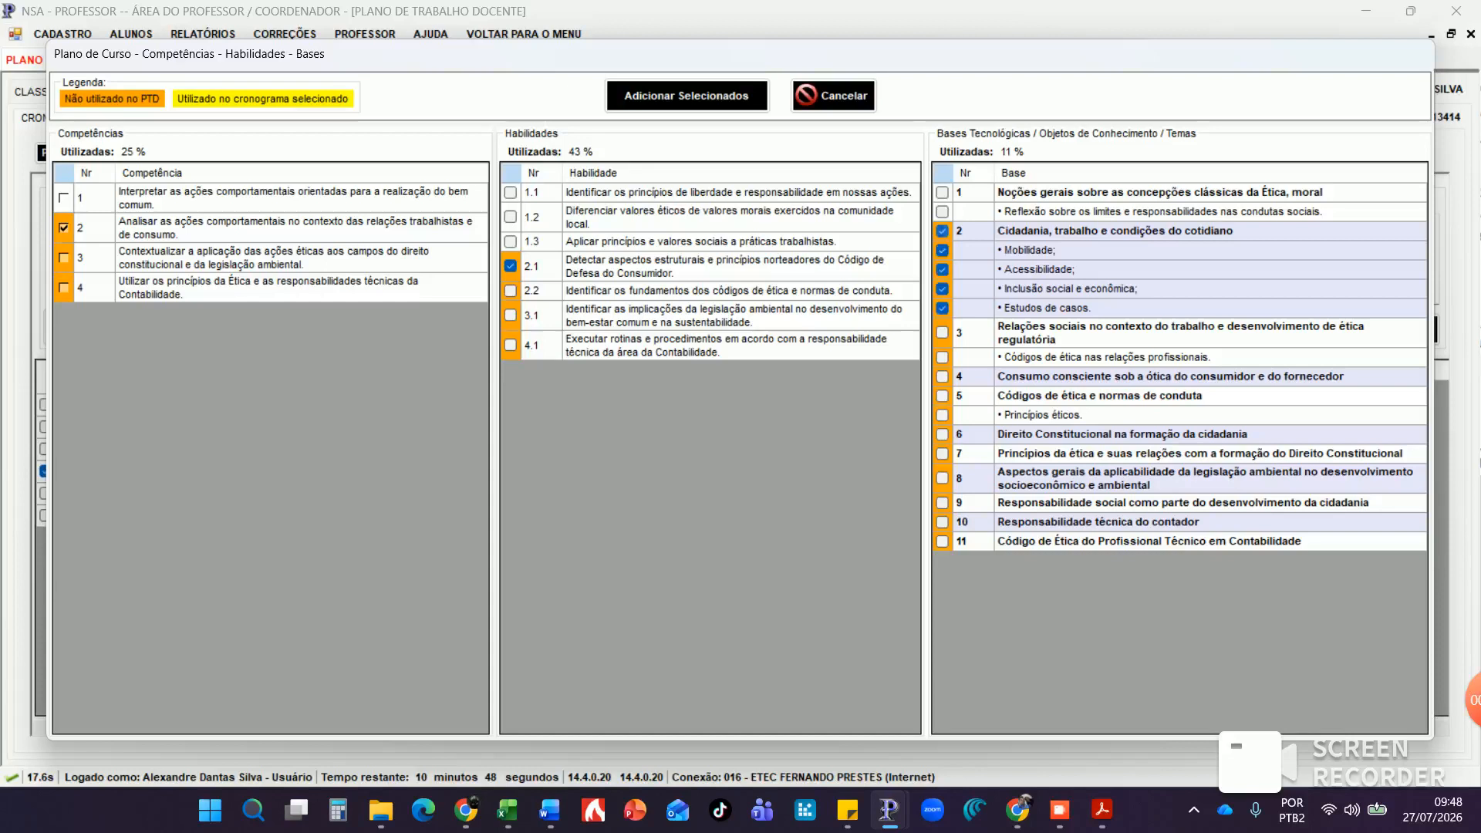
left_click(942, 308)
left_click(943, 289)
left_click(686, 96)
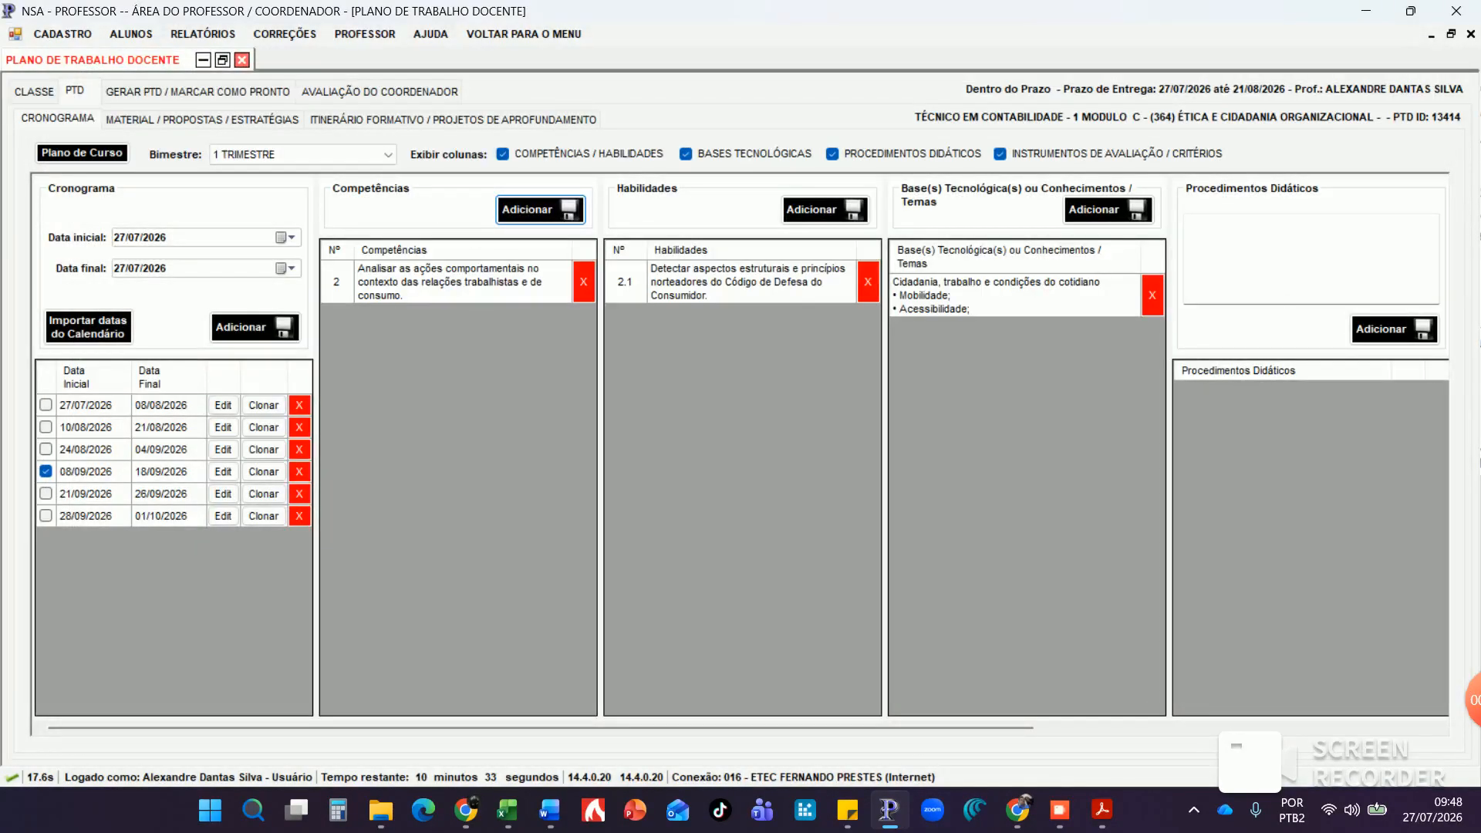
Add the procedimento didático "Atividade Prática de Estudo de Caso" to the 08/09/2026 to 18/09/2026 period
left_click_drag(539, 727, 939, 727)
left_click(737, 258)
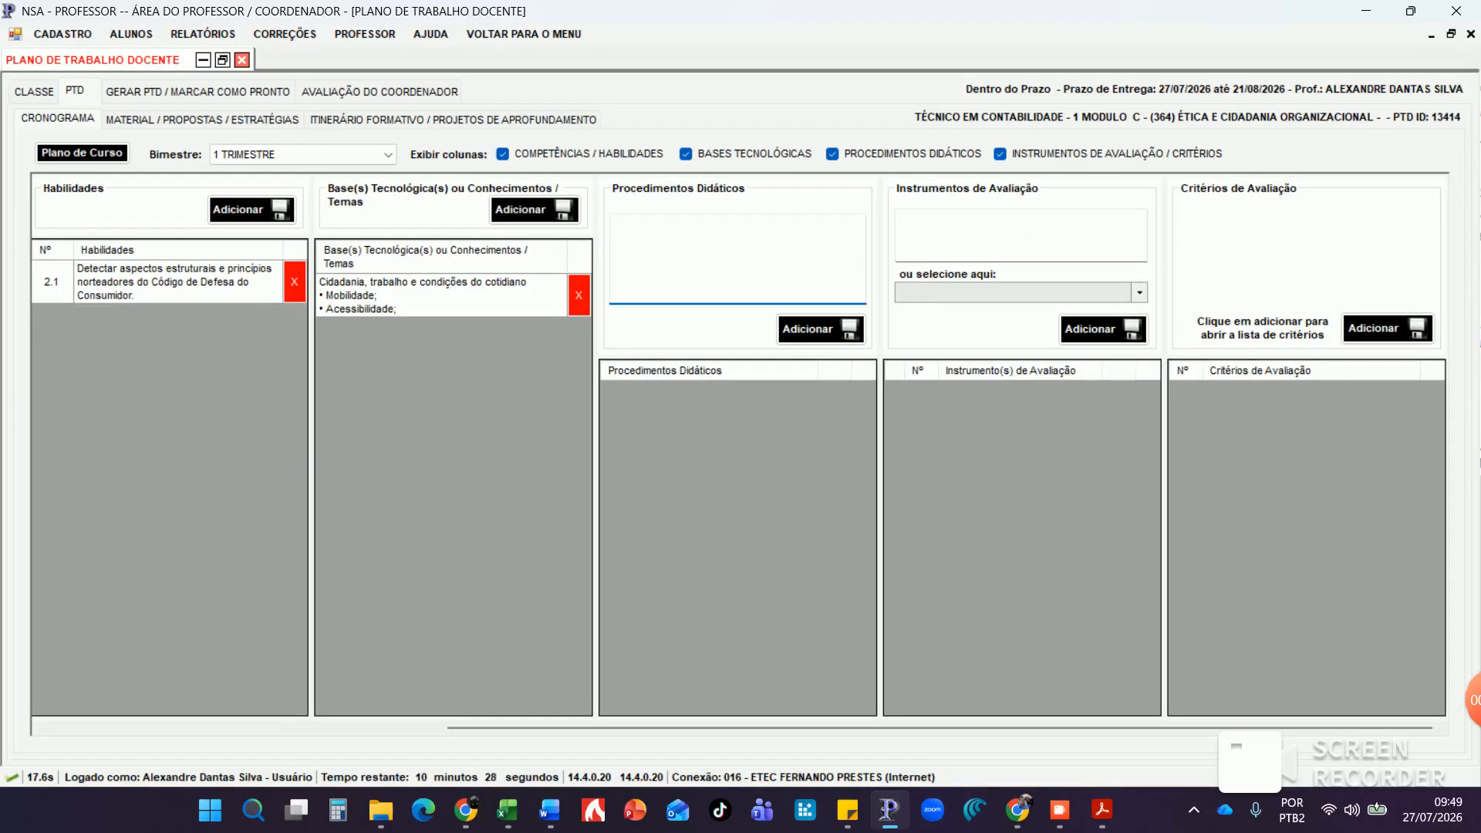
left_click_drag(864, 728, 653, 728)
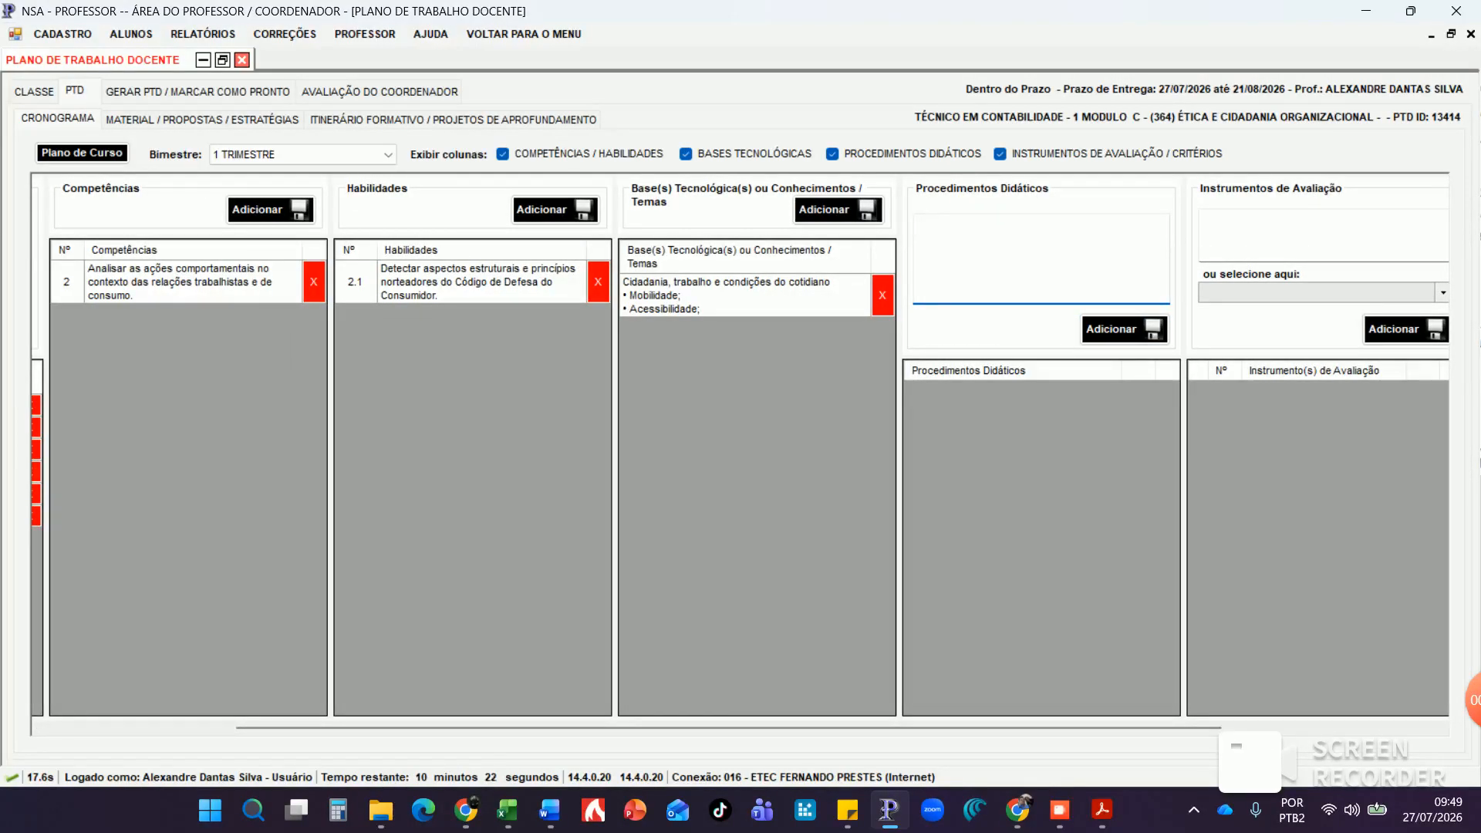
type("Atividade Prática de Estudo de CAso")
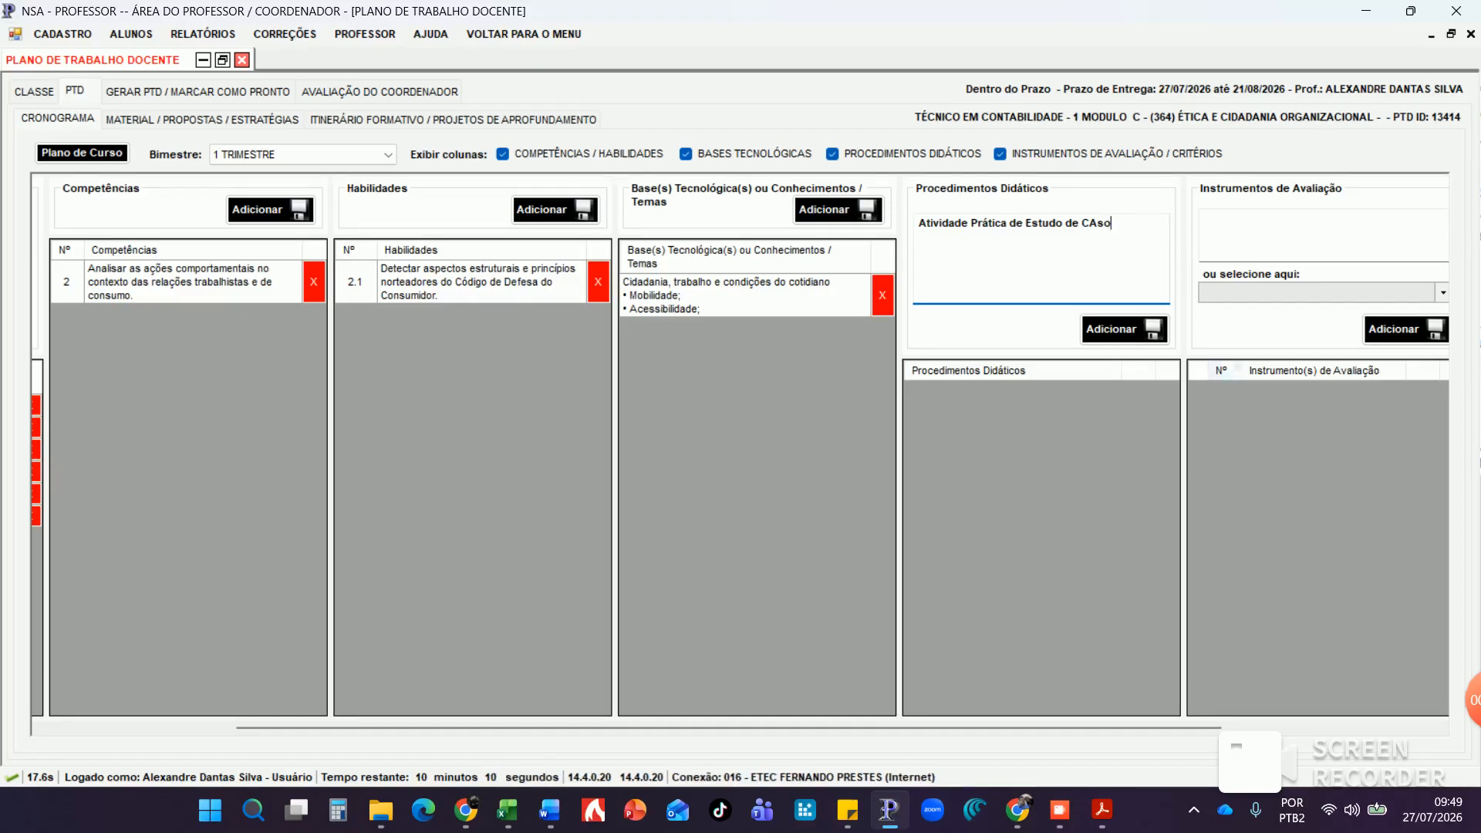
key("Left")
key("Left")
key("BackSpace")
type("a")
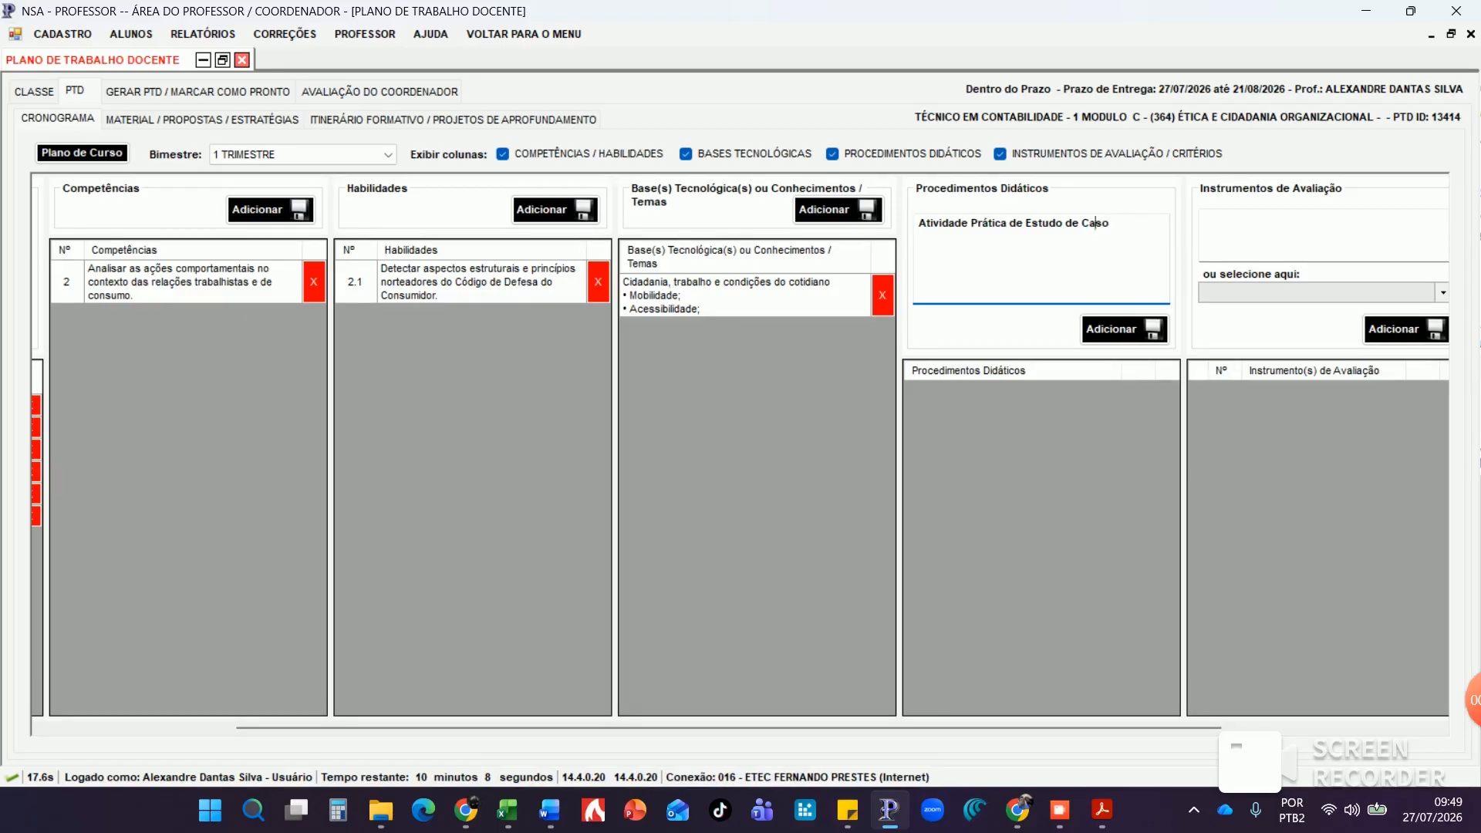
left_click(1124, 330)
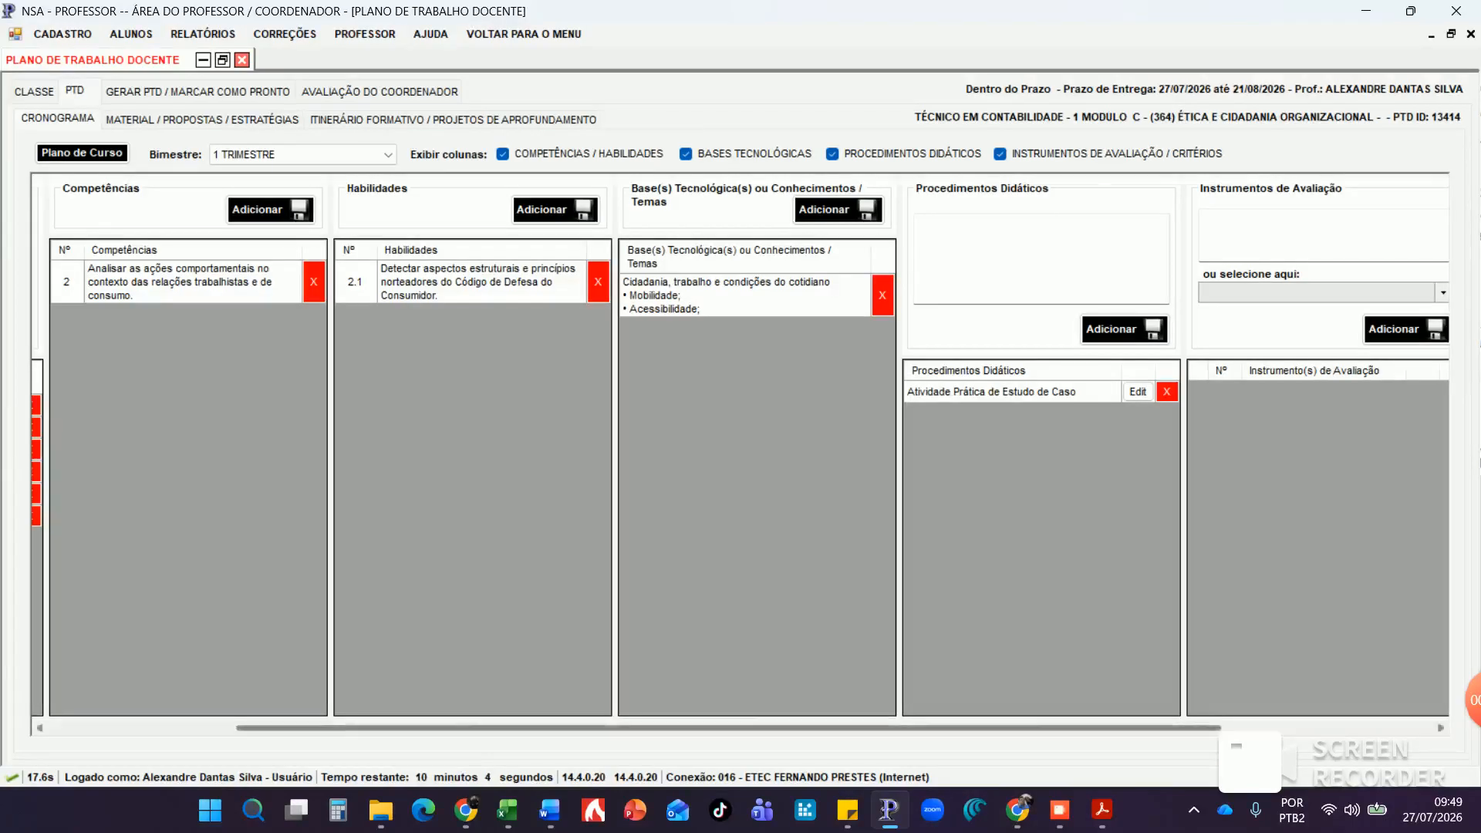
Add Estudo de caso as the instrumento de avaliação for the 08/09/2026 to 18/09/2026 period
left_click_drag(1065, 727, 1169, 728)
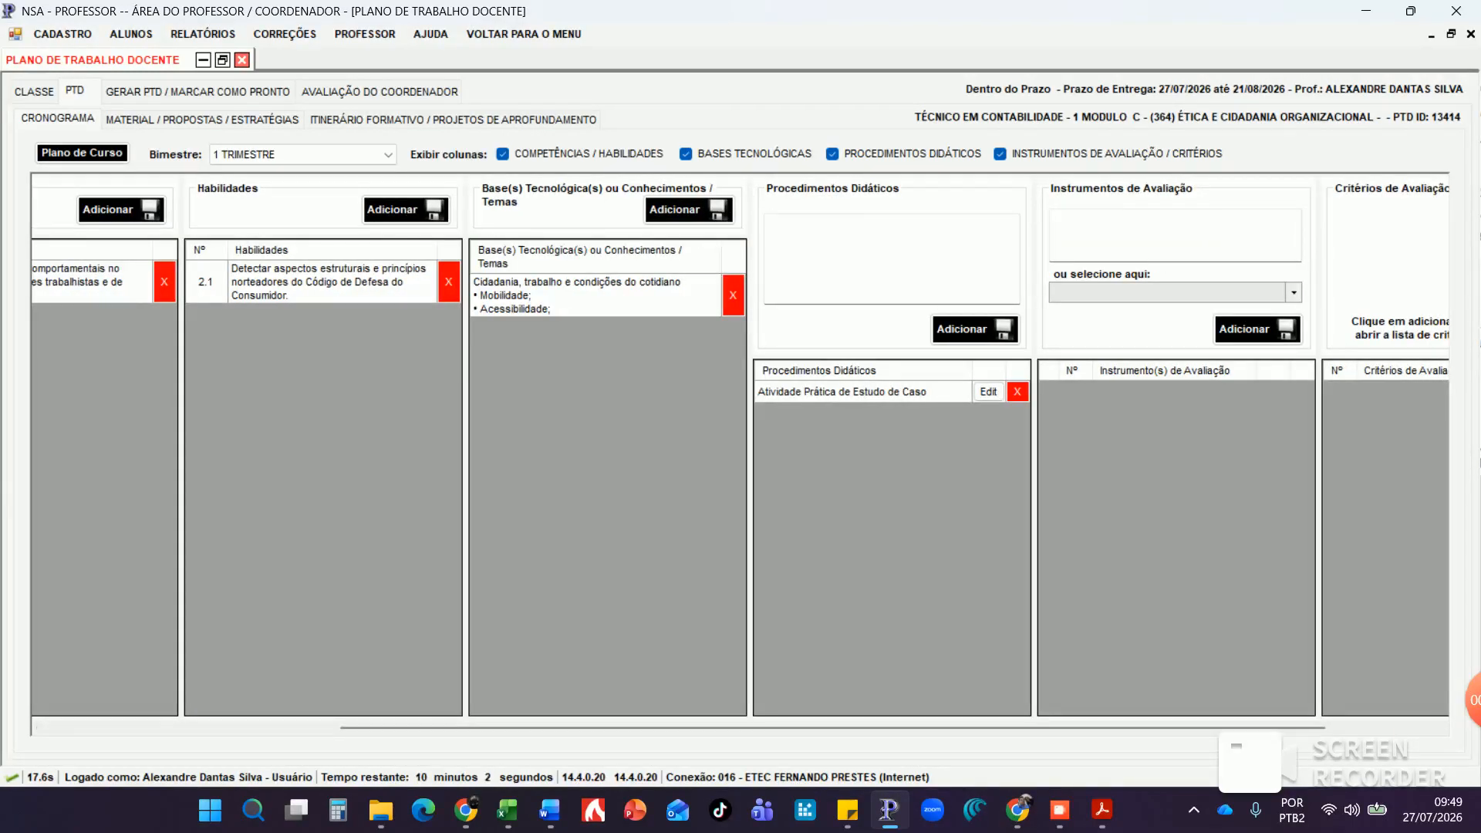
left_click(1157, 234)
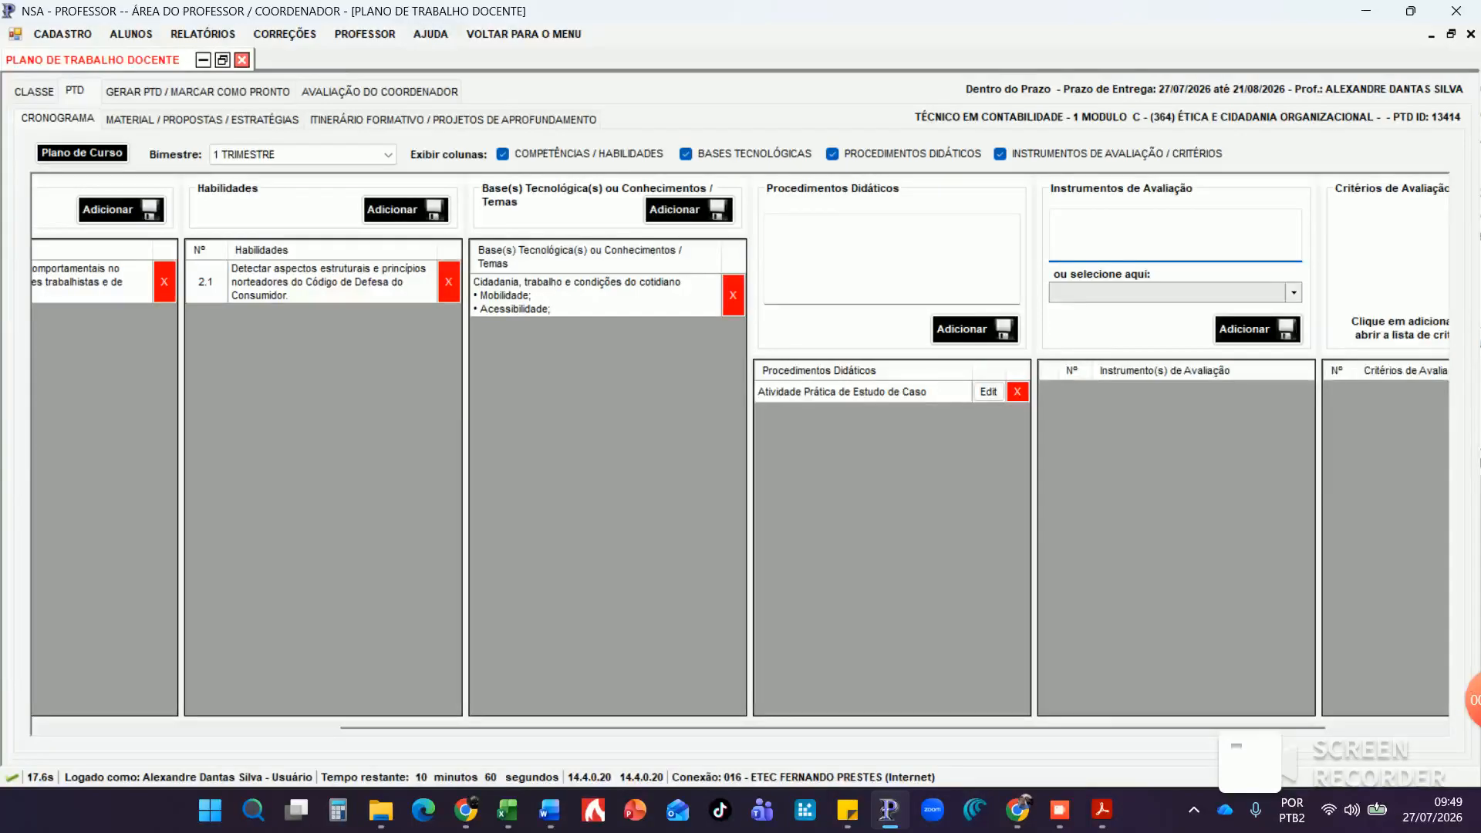
left_click(1293, 292)
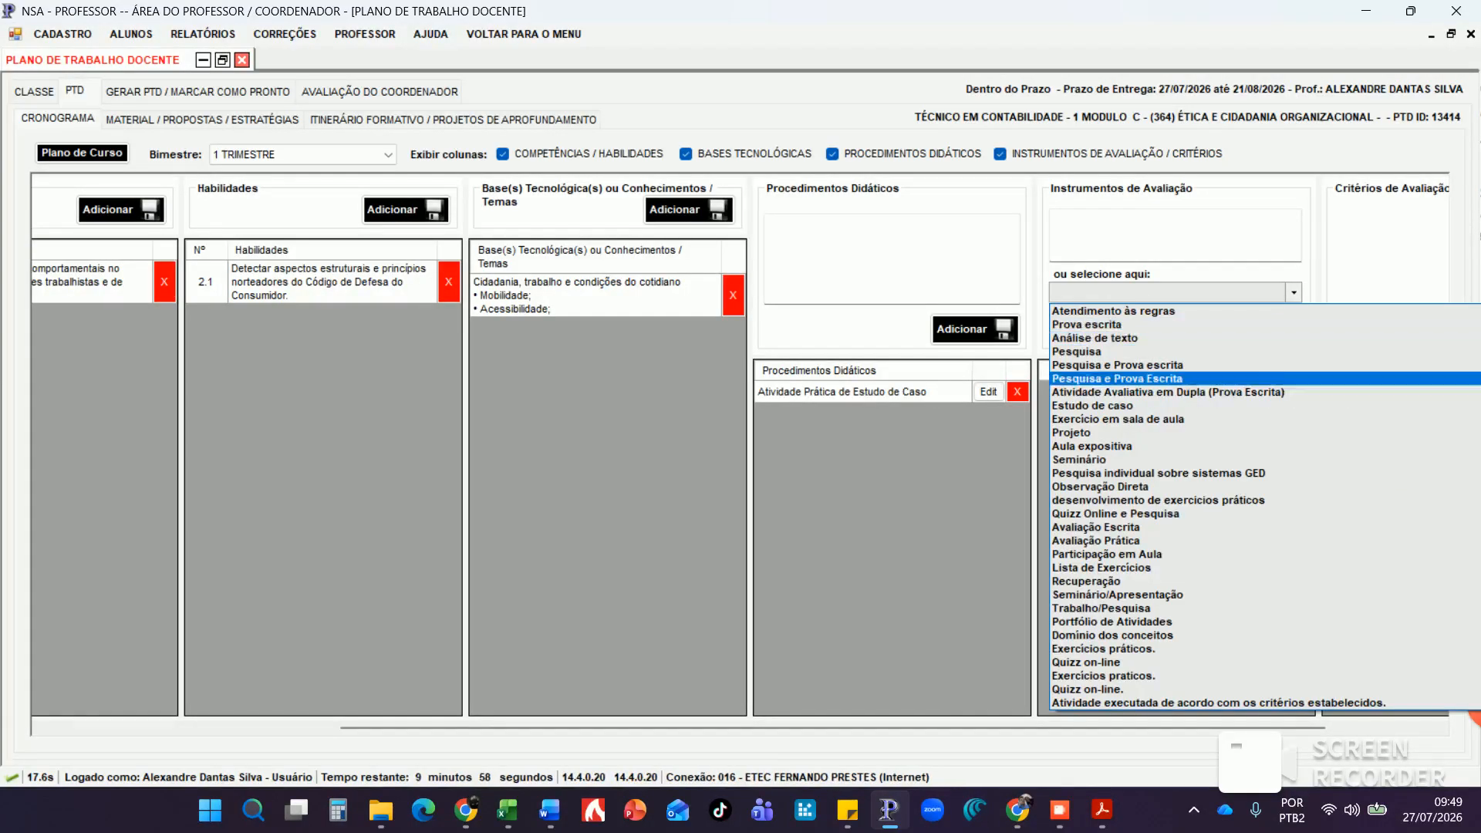
left_click(1092, 405)
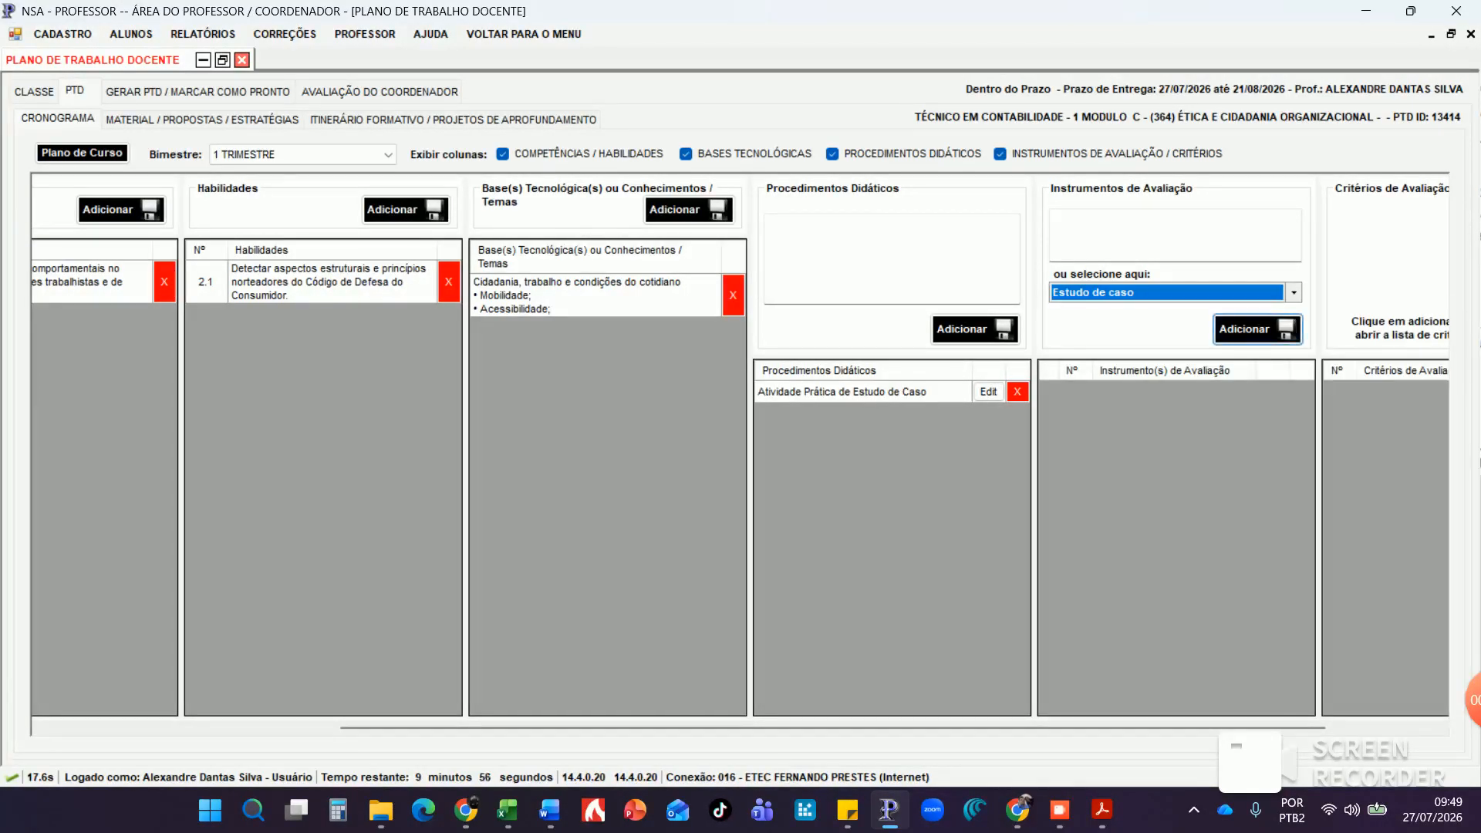
left_click(1251, 330)
Add the critérios Argumentação consistente, Cumprimento das tarefas individuais, Organização, Pertinência das informações and Relacionamento de conceitos to the Estudo de caso instrumento
left_click(1049, 392)
left_click_drag(1062, 728, 1171, 728)
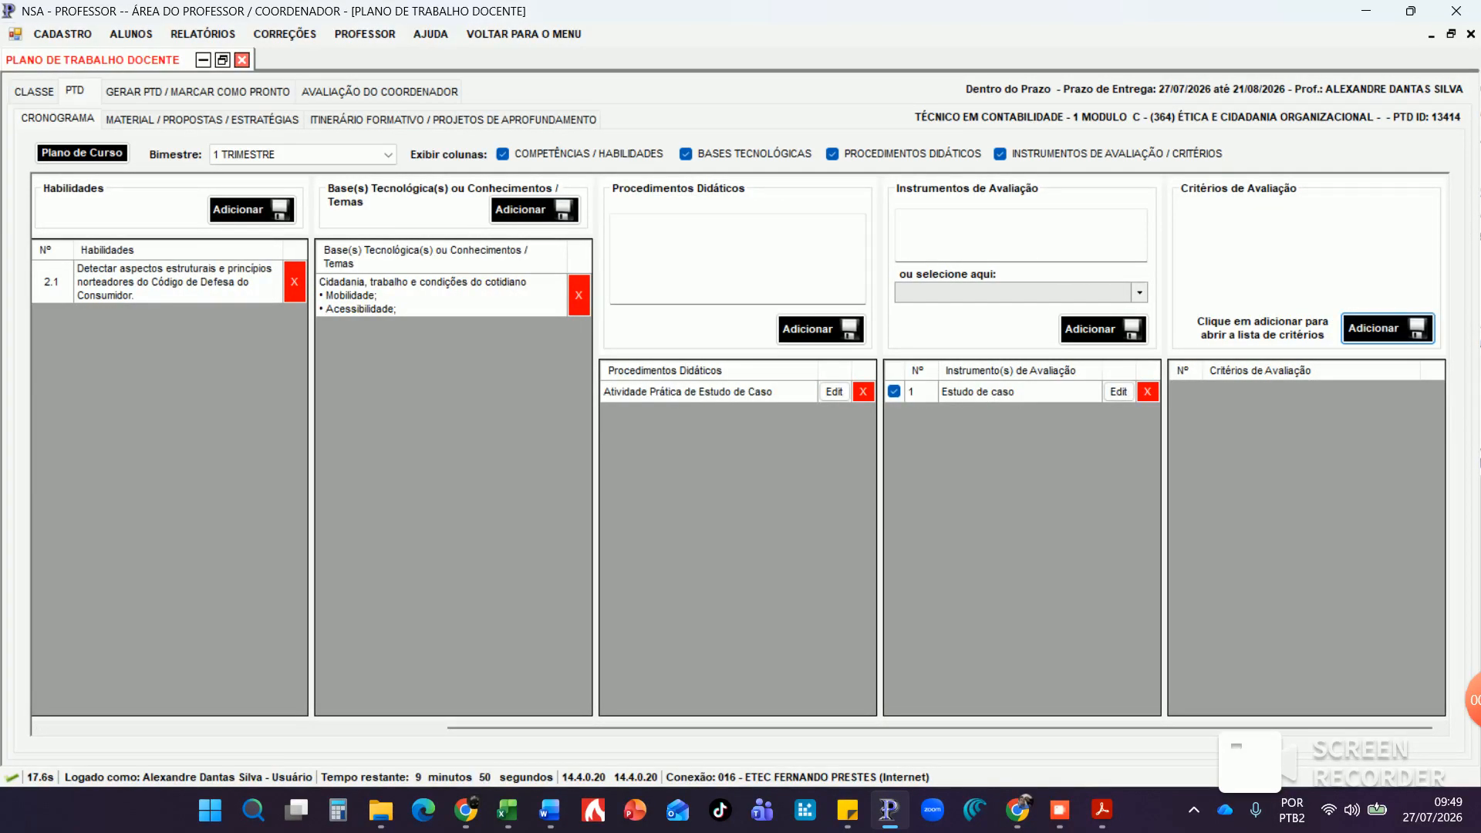
left_click(1381, 328)
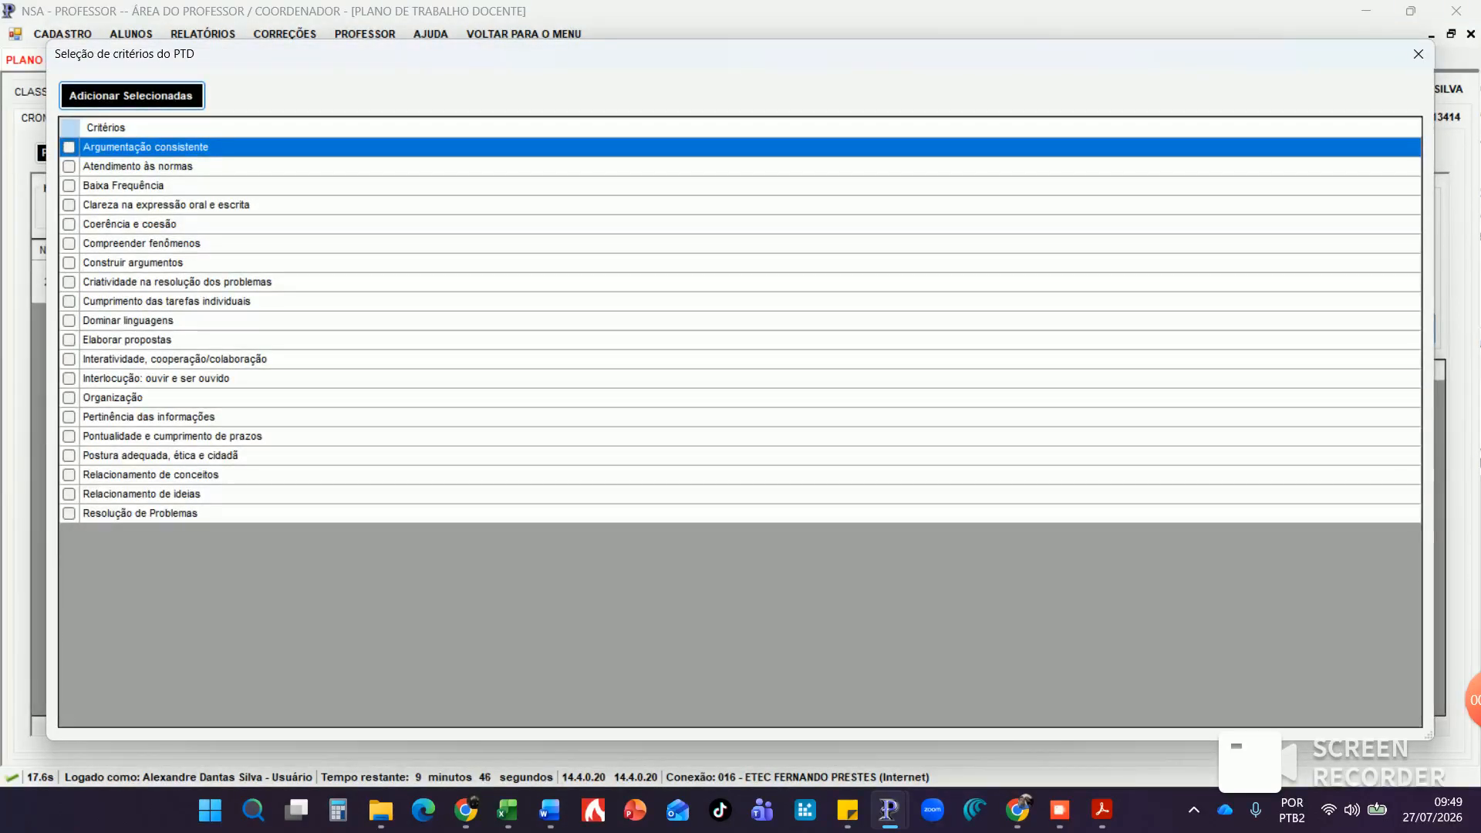
key("space")
left_click(69, 301)
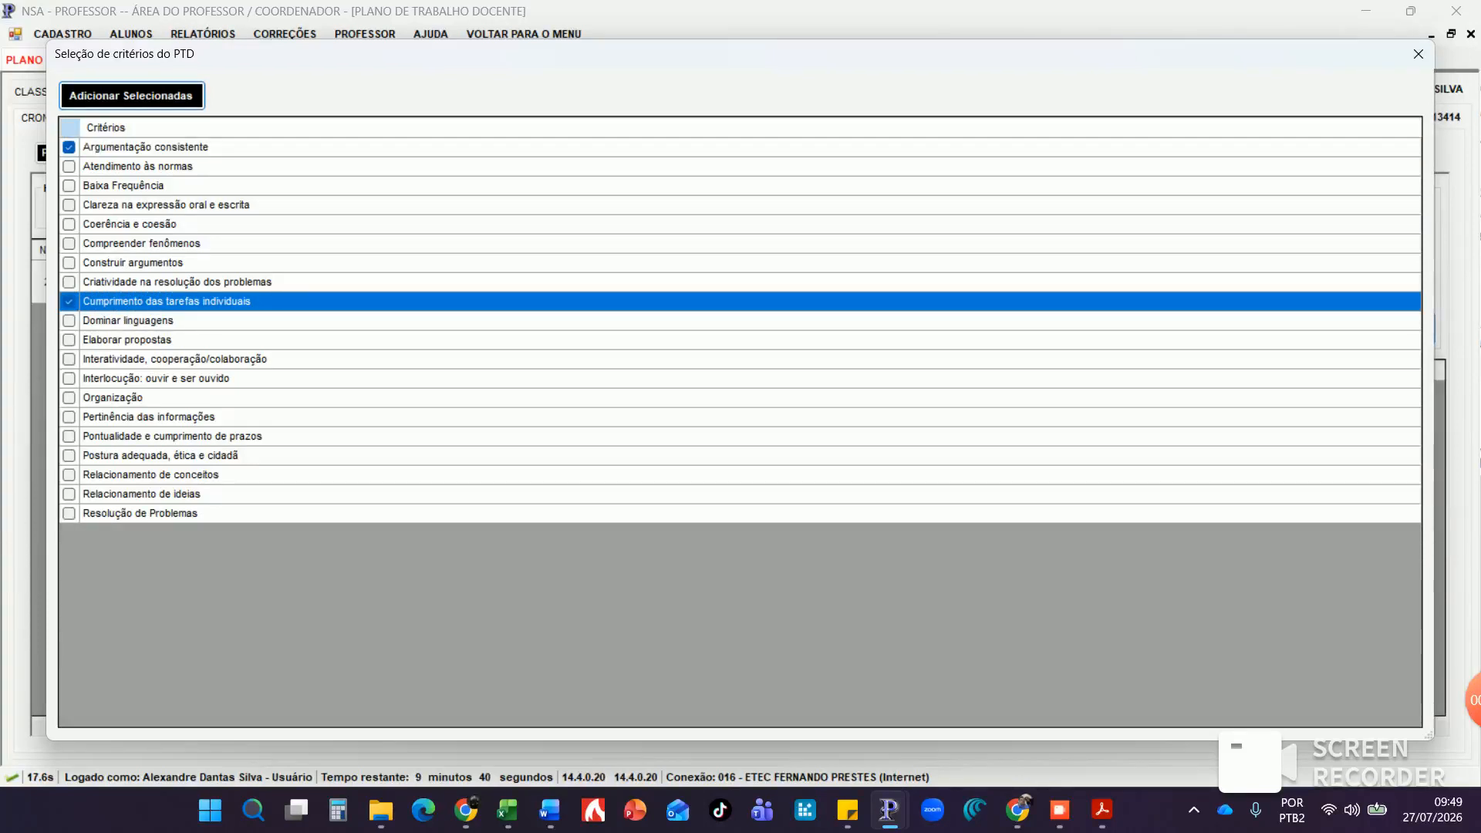
left_click(68, 378)
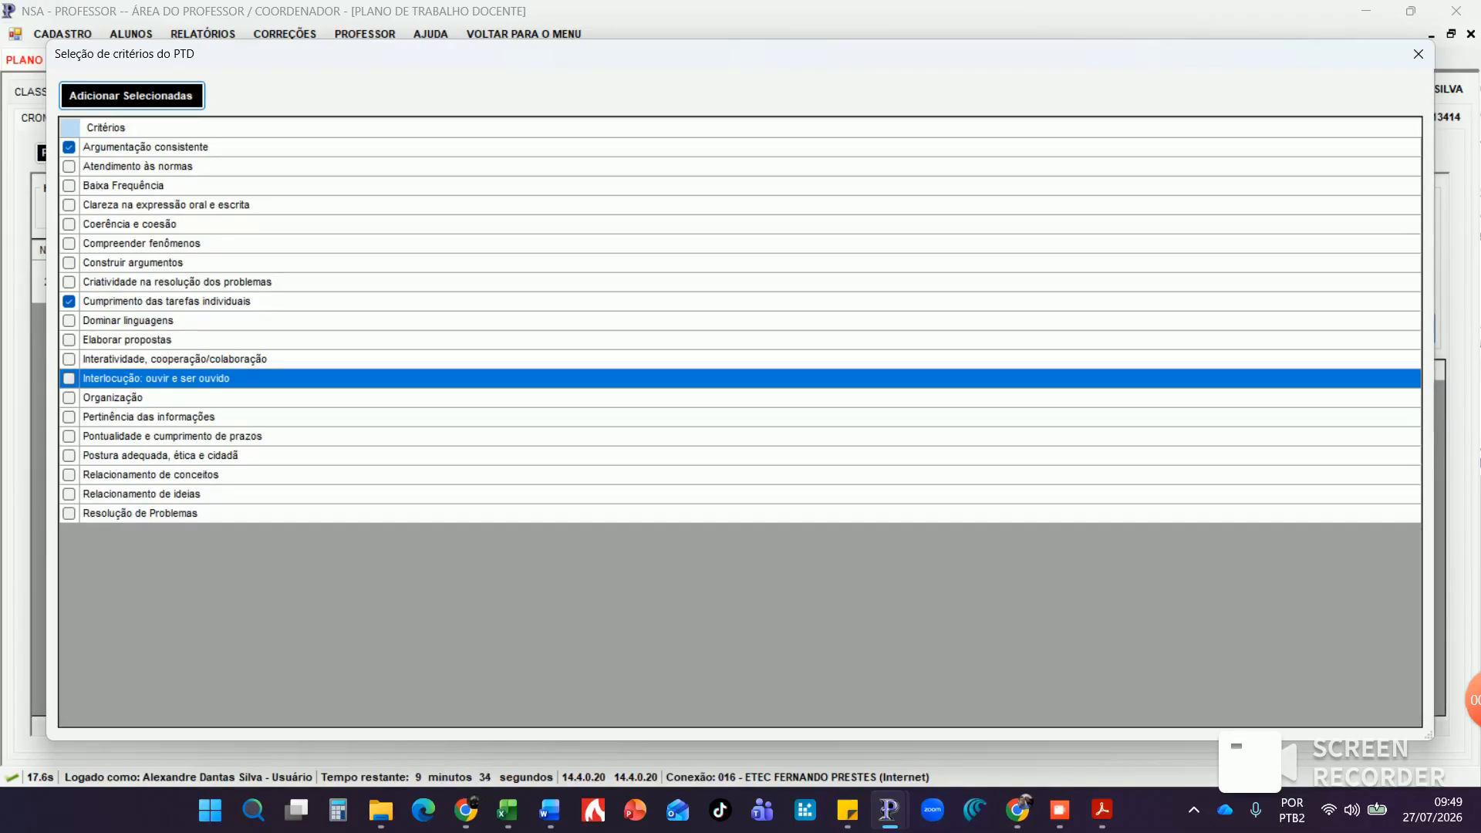
left_click(70, 398)
left_click(69, 418)
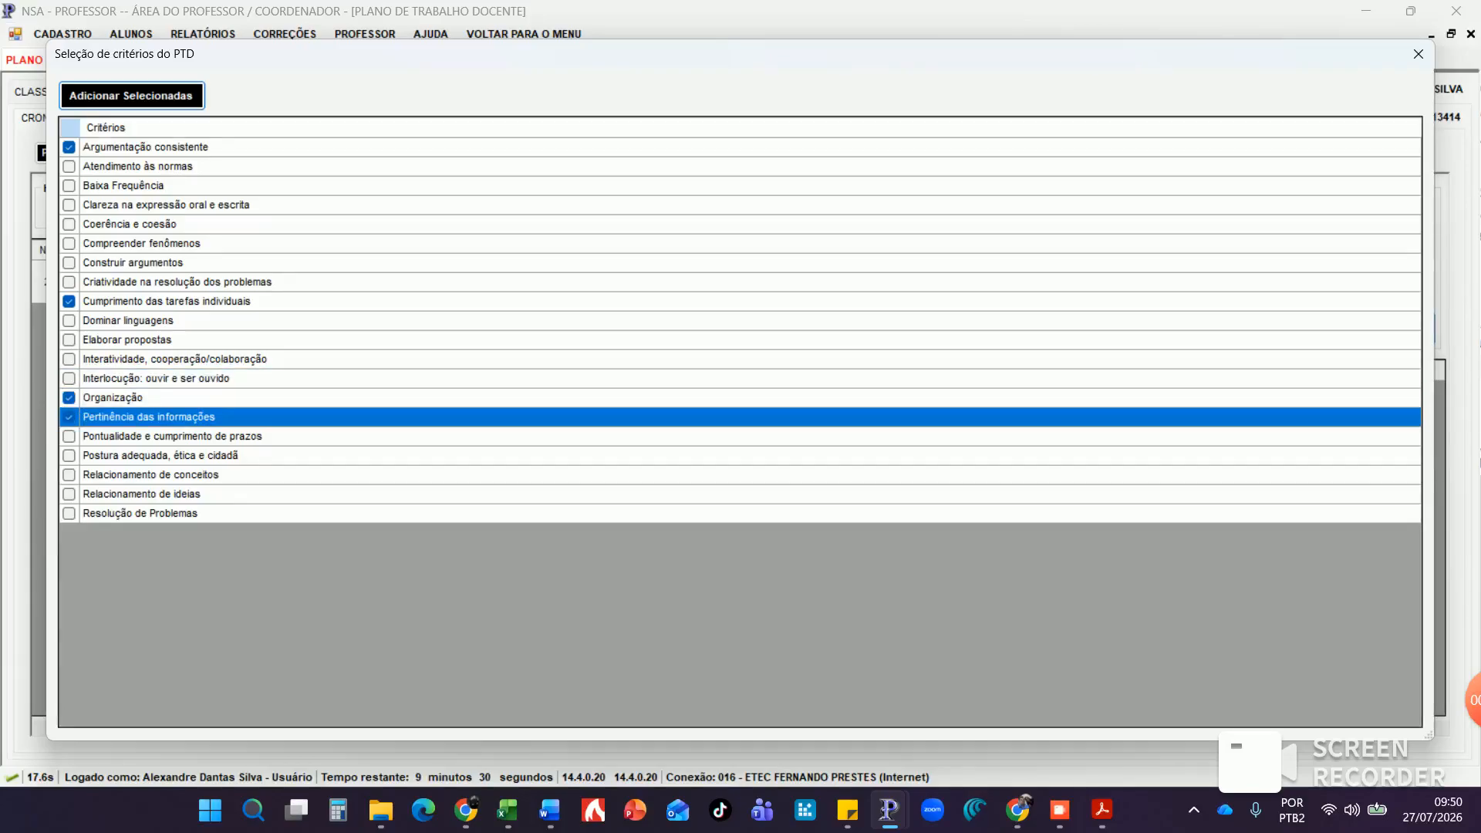
left_click(69, 475)
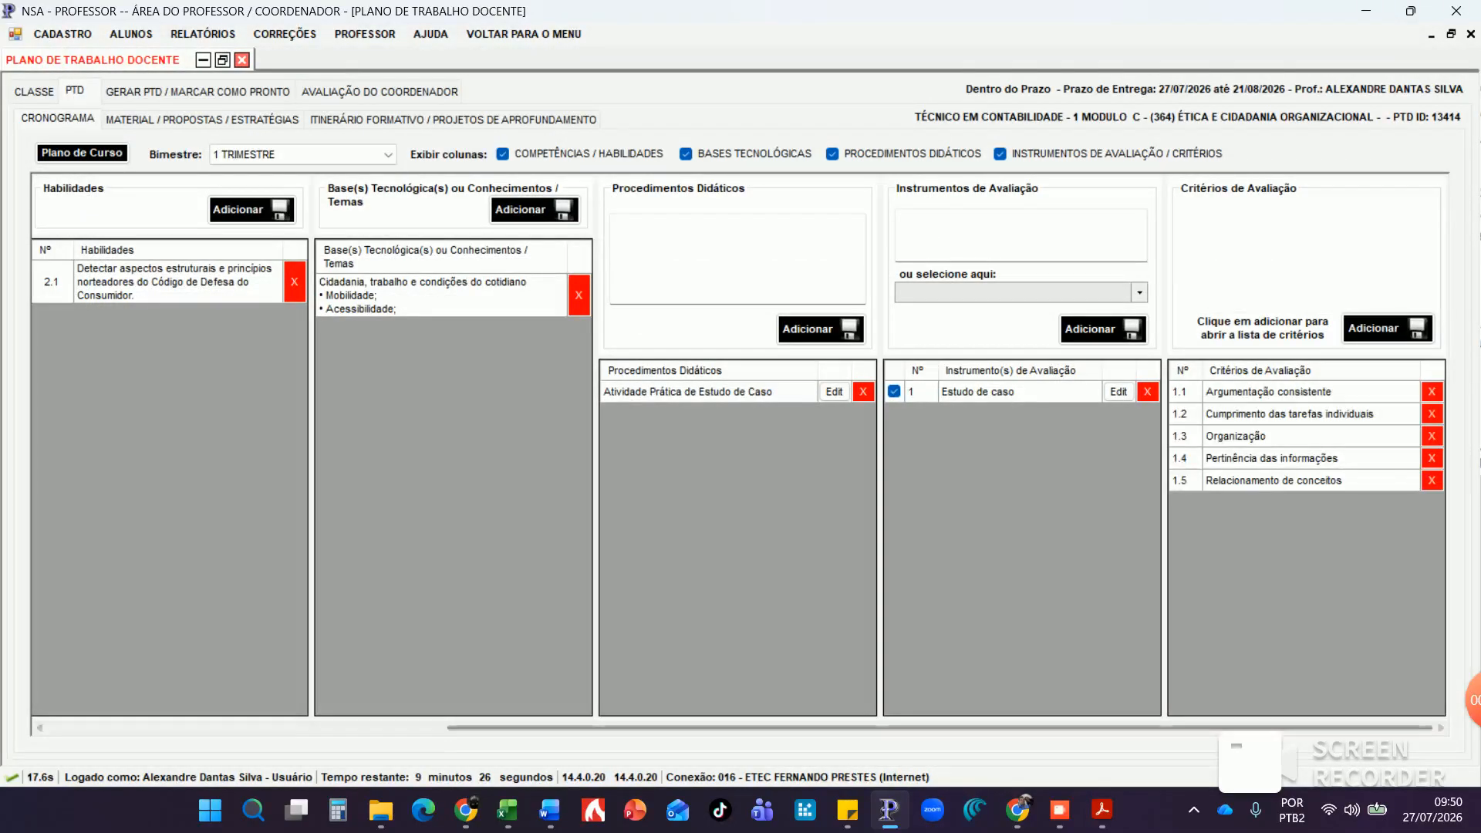
For the 21/09/2026 to 26/09/2026 period, add habilidade 2.2 and base tecnológica 2 with Inclusão social e econômica and Estudos de casos
left_click_drag(686, 728, 281, 728)
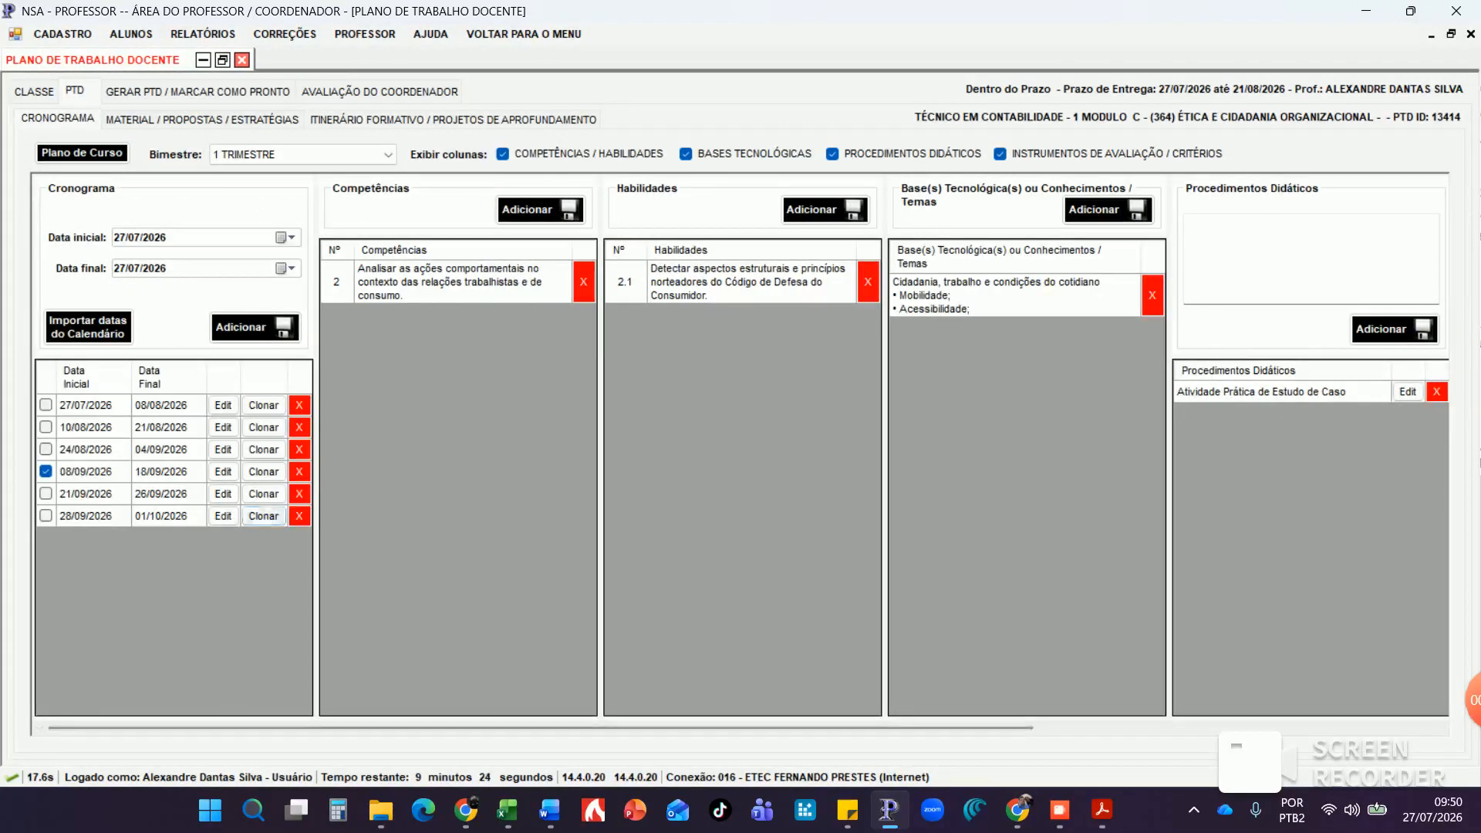
left_click(46, 493)
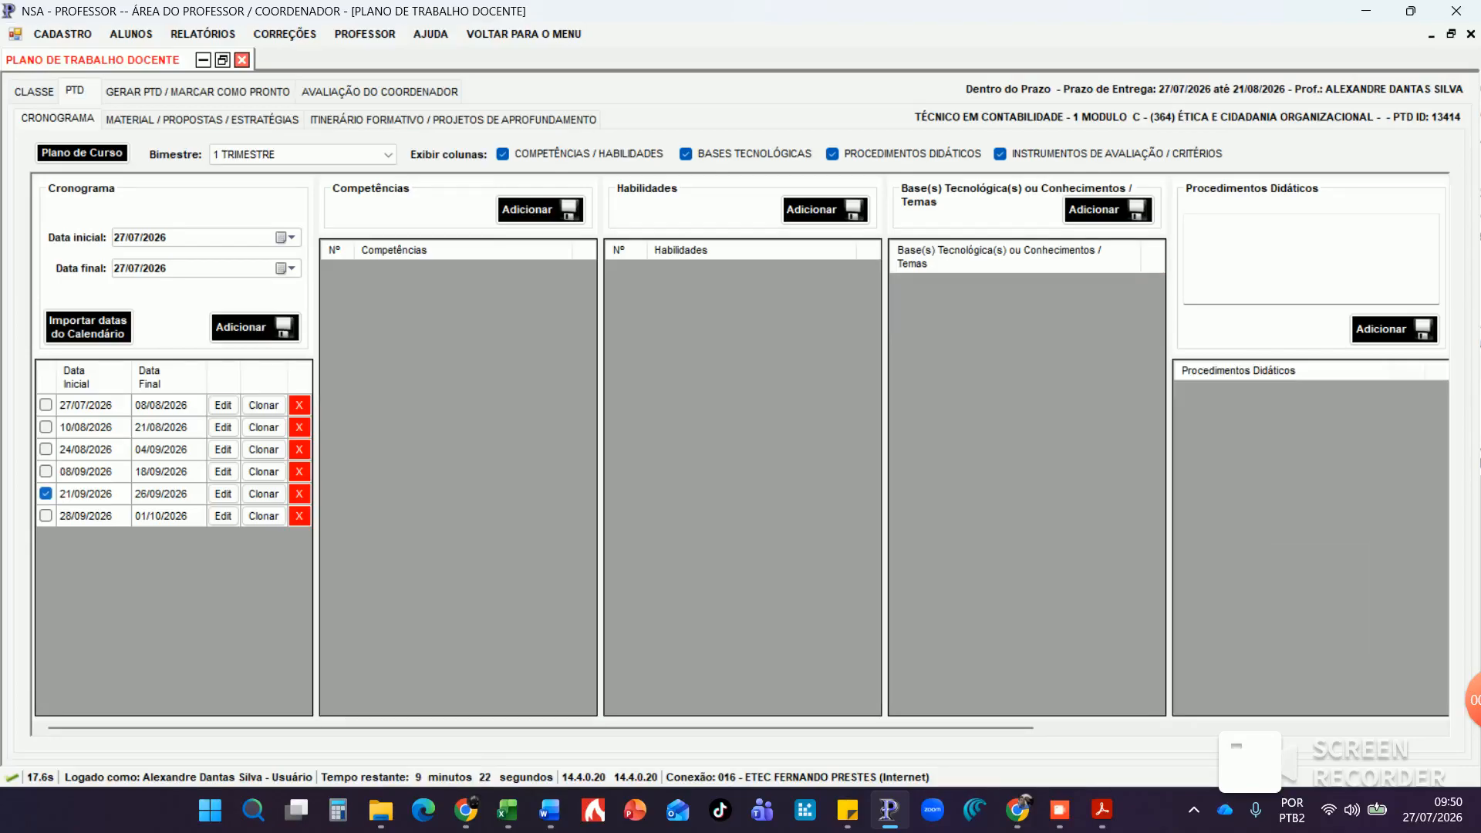
left_click(540, 209)
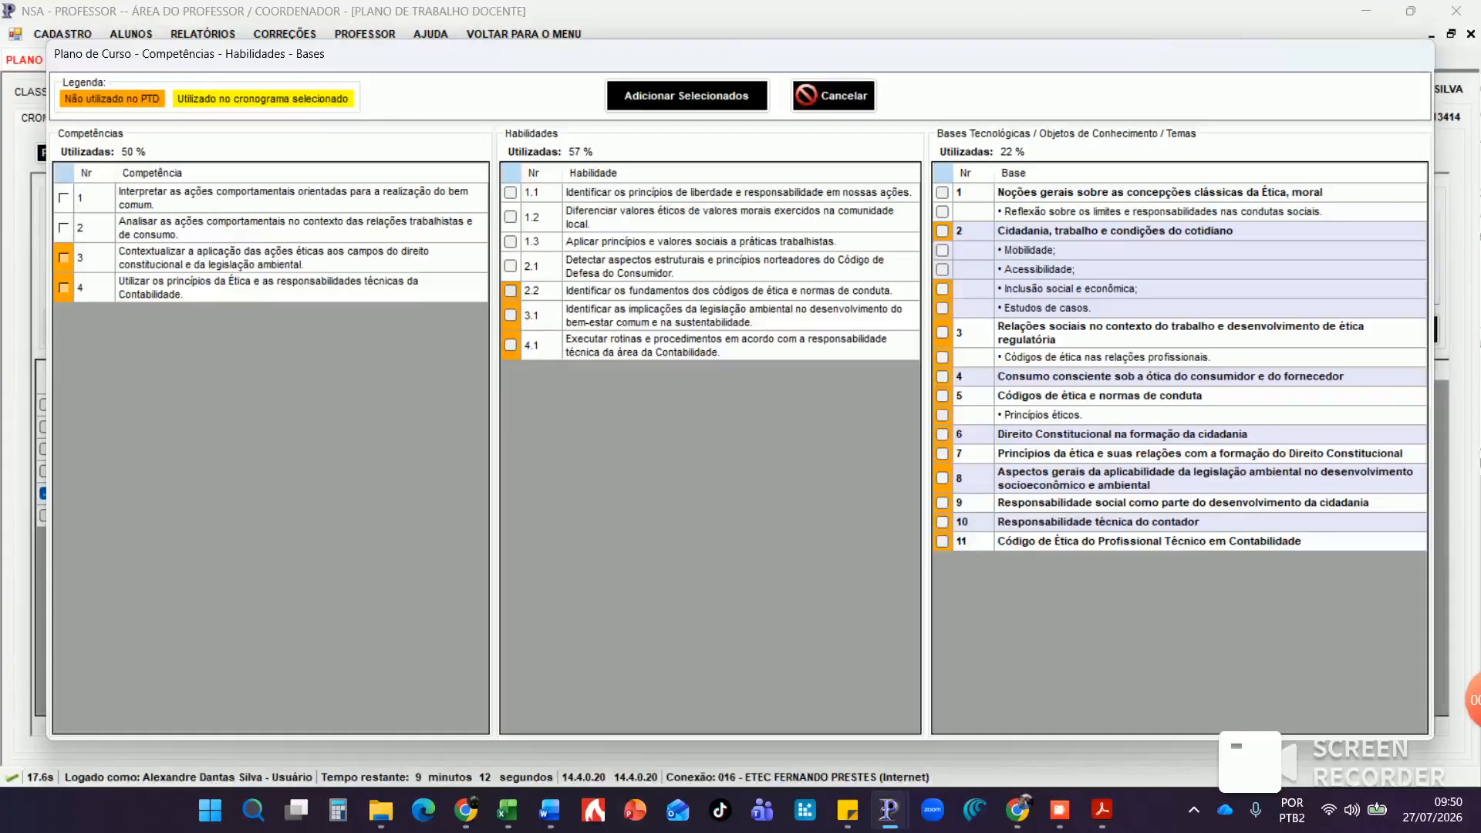
left_click(510, 291)
left_click(942, 288)
left_click(942, 307)
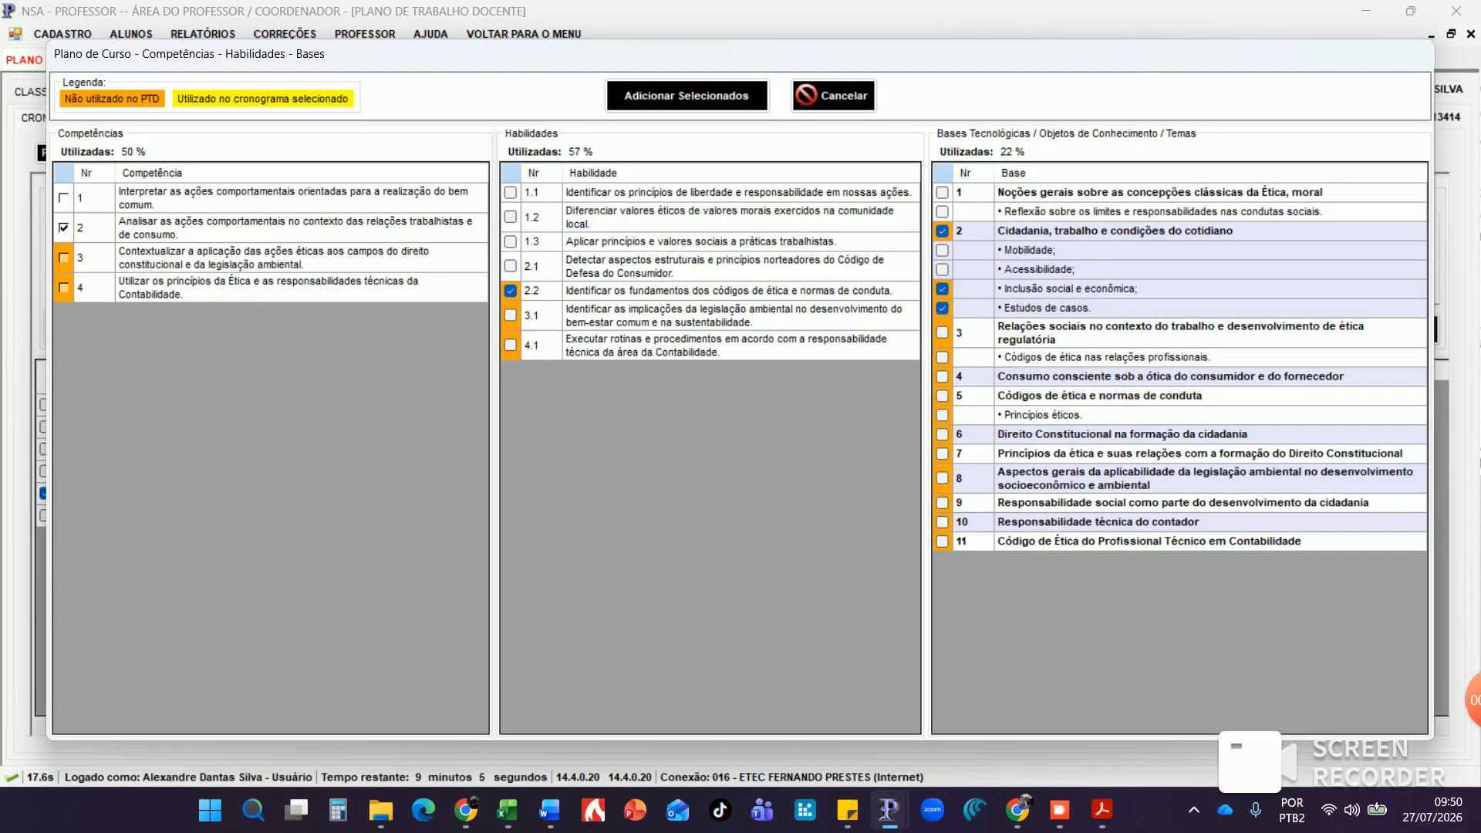
left_click(687, 95)
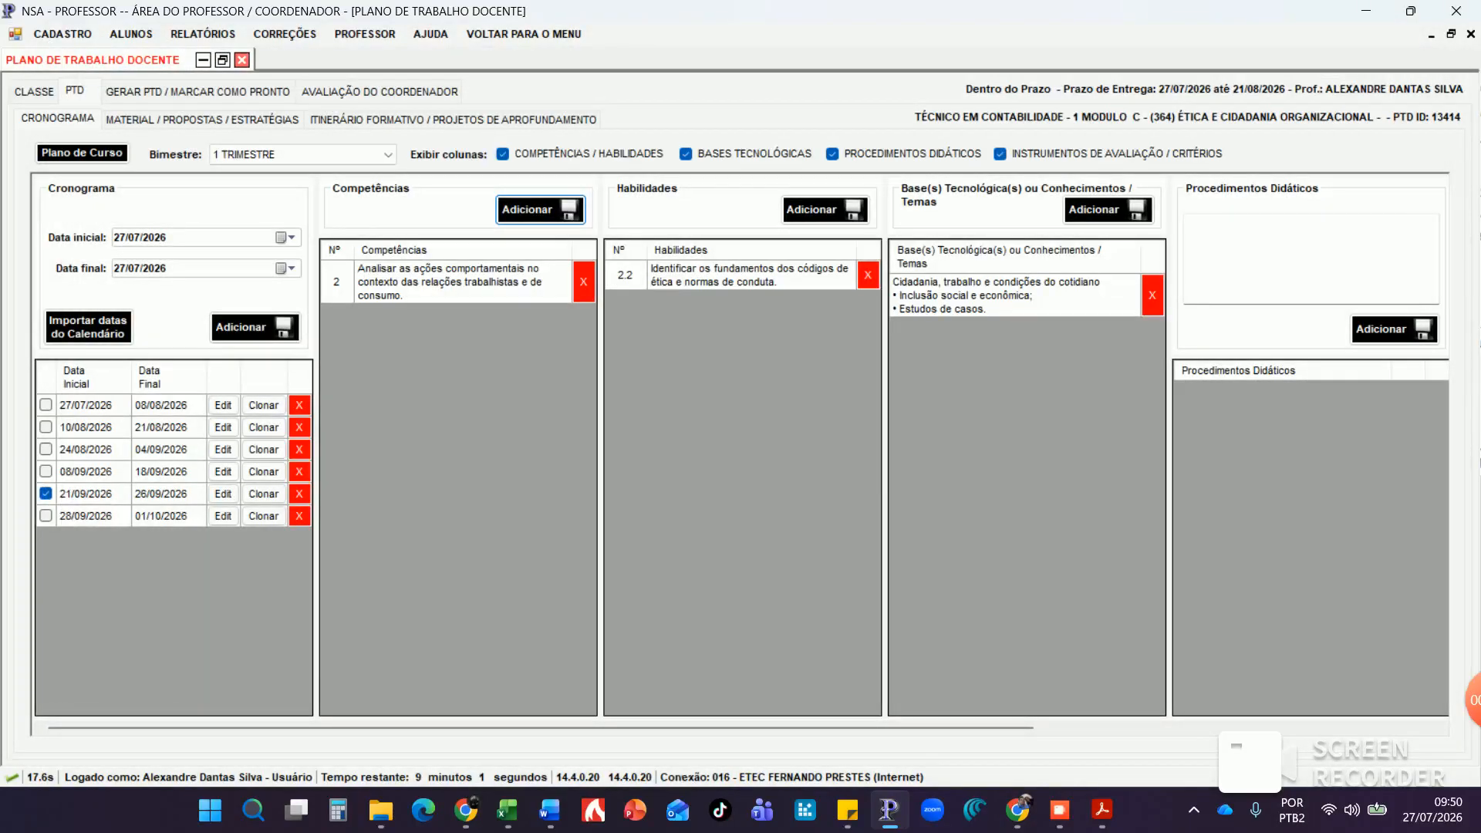
Add the procedimento didático "Aula expositiva e dialogada. Análise de estudo de casos" to the 21/09/2026 to 26/09/2026 period
left_click(1311, 259)
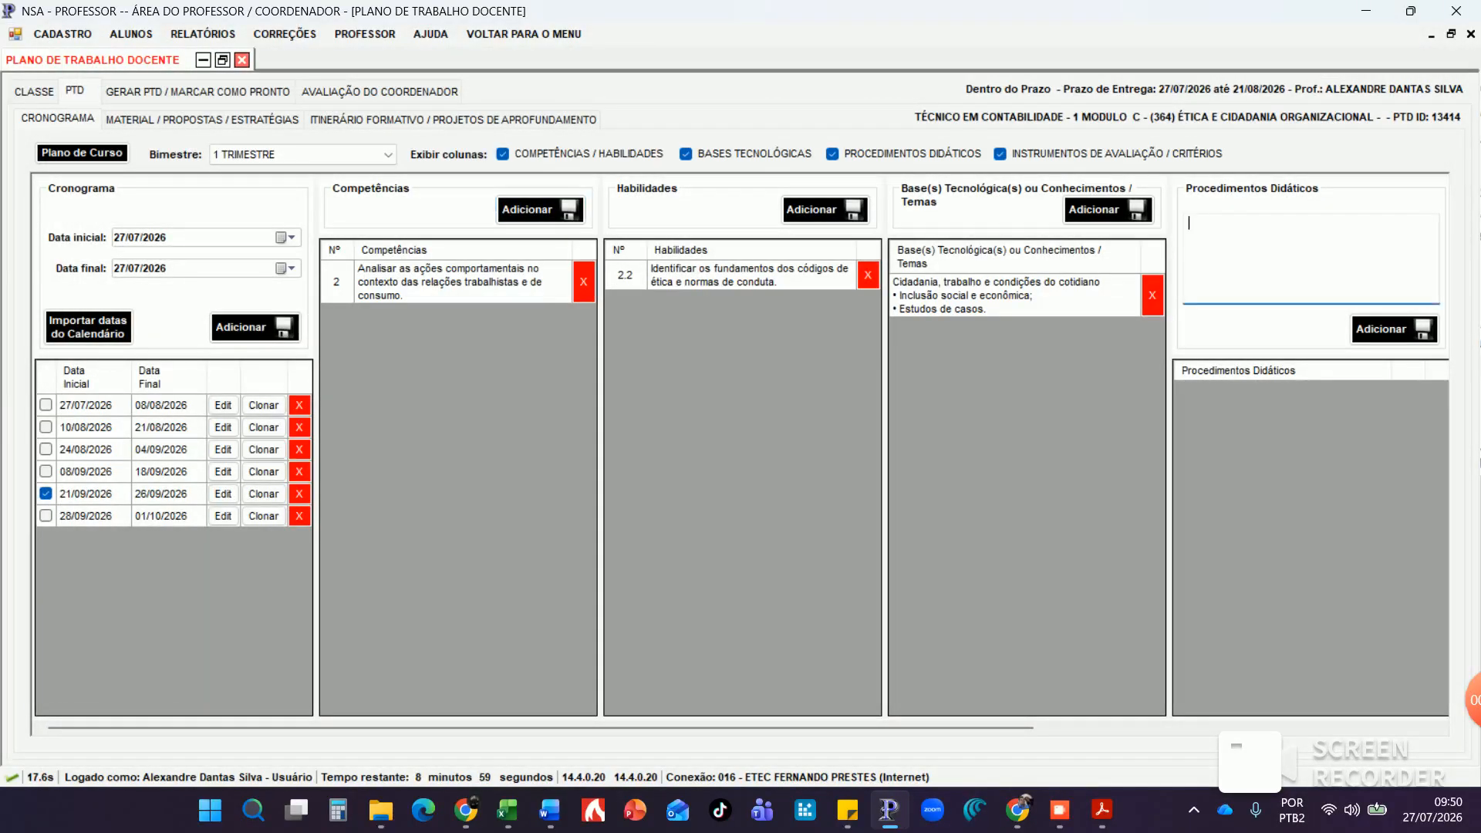
type("Al")
type("ula exp")
type("osi")
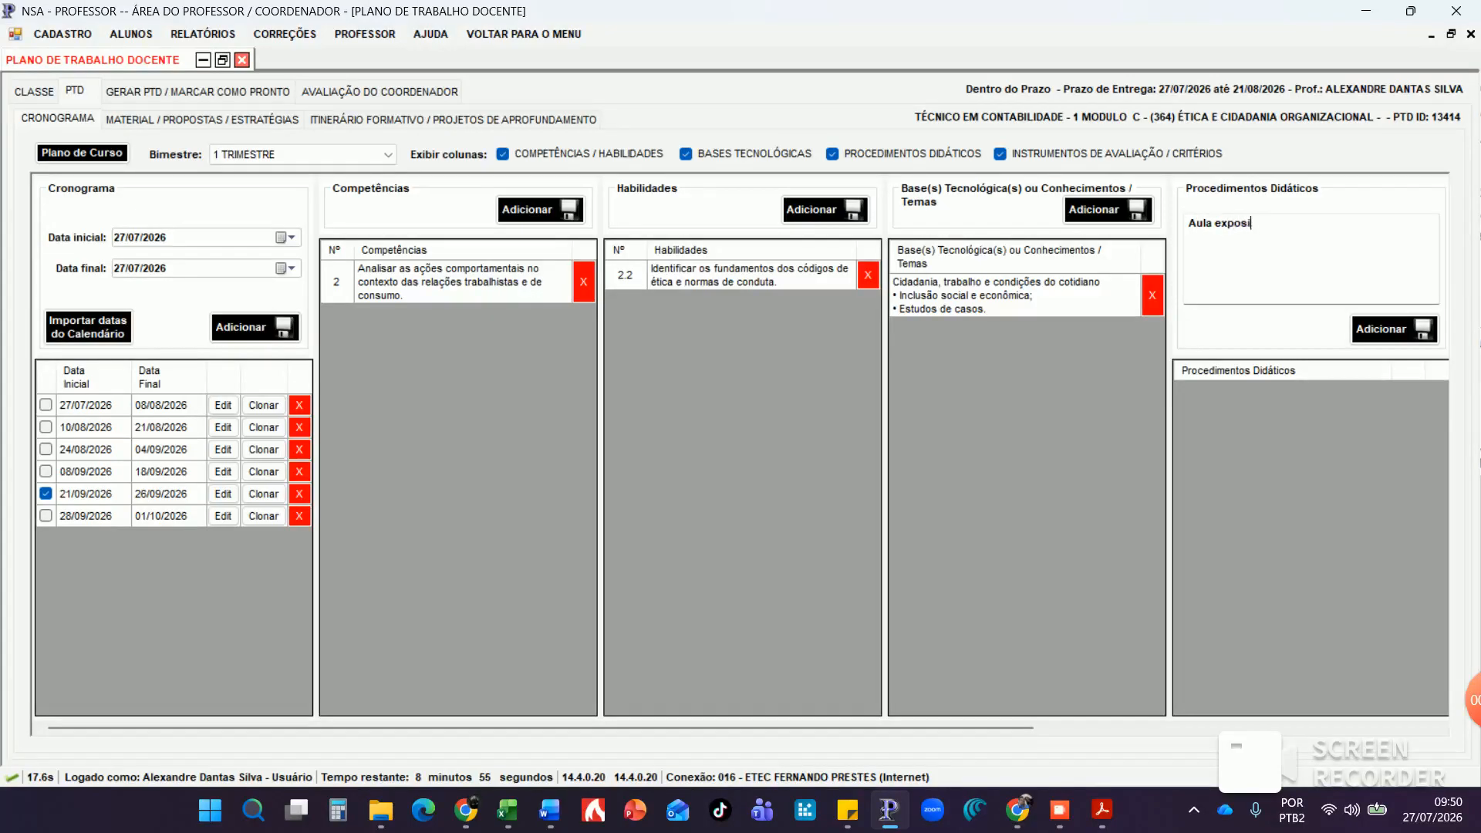
type("tiva e dialogada. Análise de estudo de ")
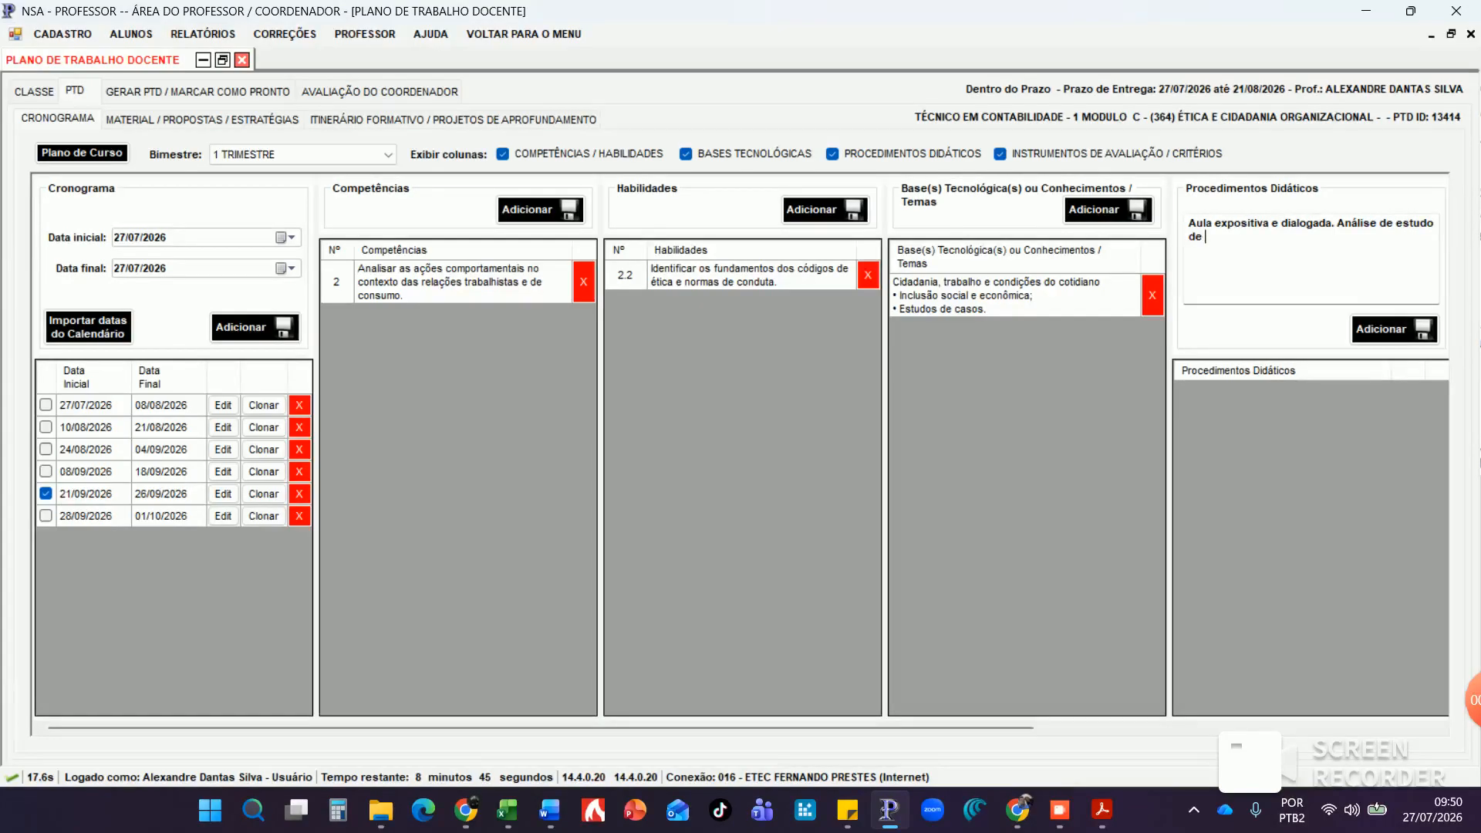
type("casos")
left_click(1395, 329)
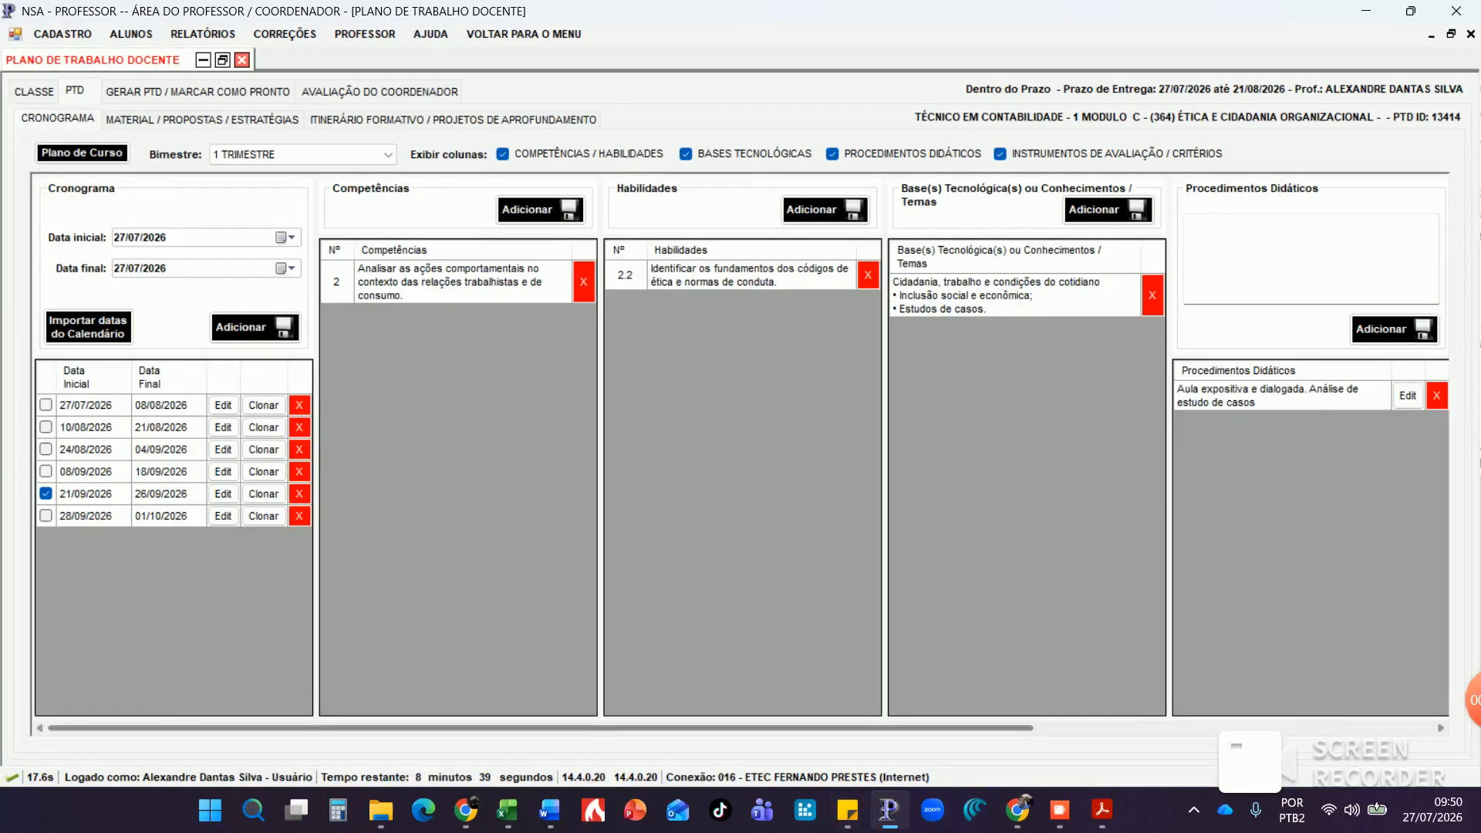
Add Trabalho/Pesquisa as the instrumento de avaliação for the 21/09/2026 to 26/09/2026 period
left_click_drag(841, 728, 1127, 728)
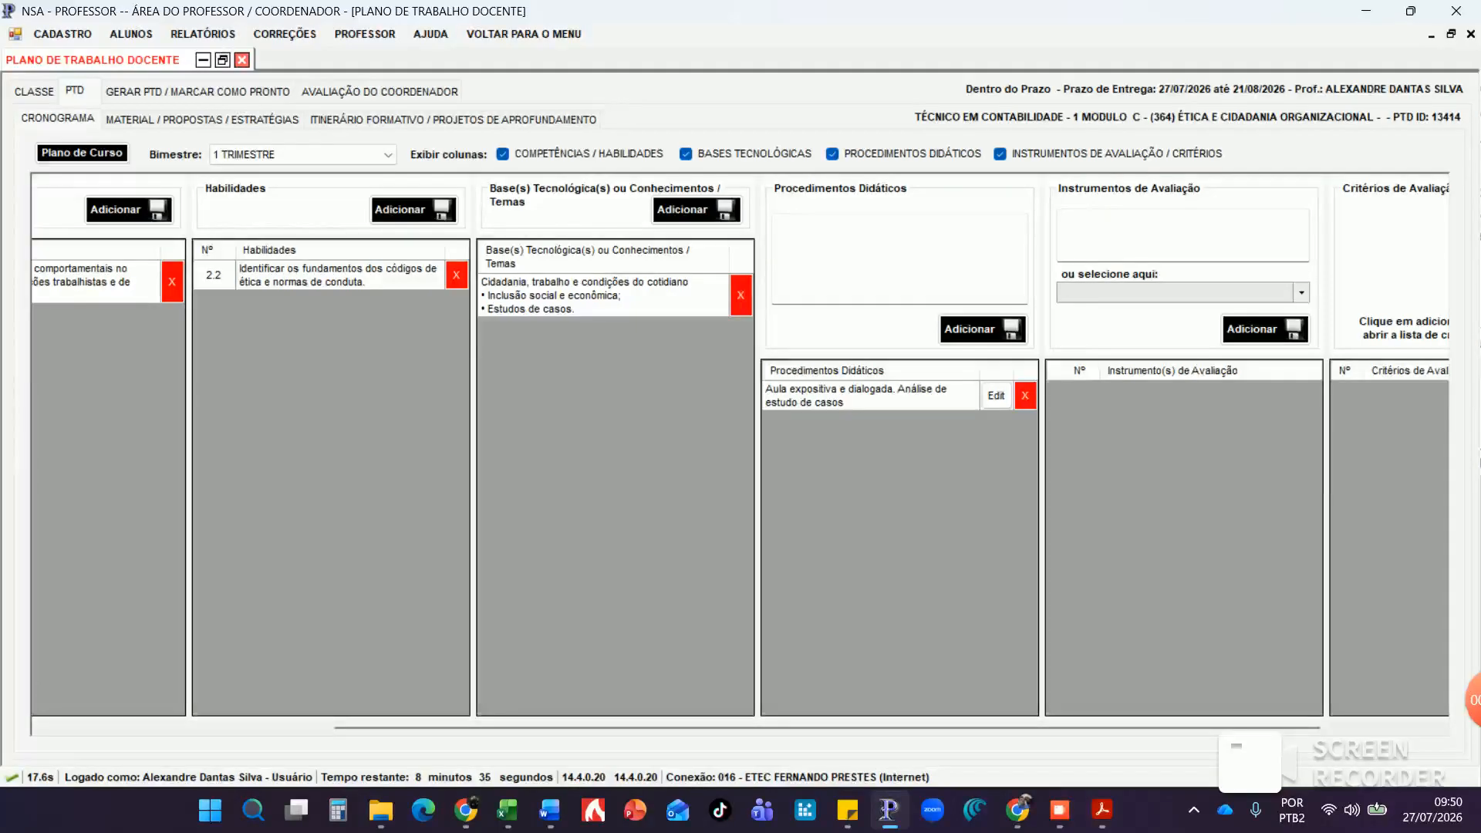
left_click(1301, 294)
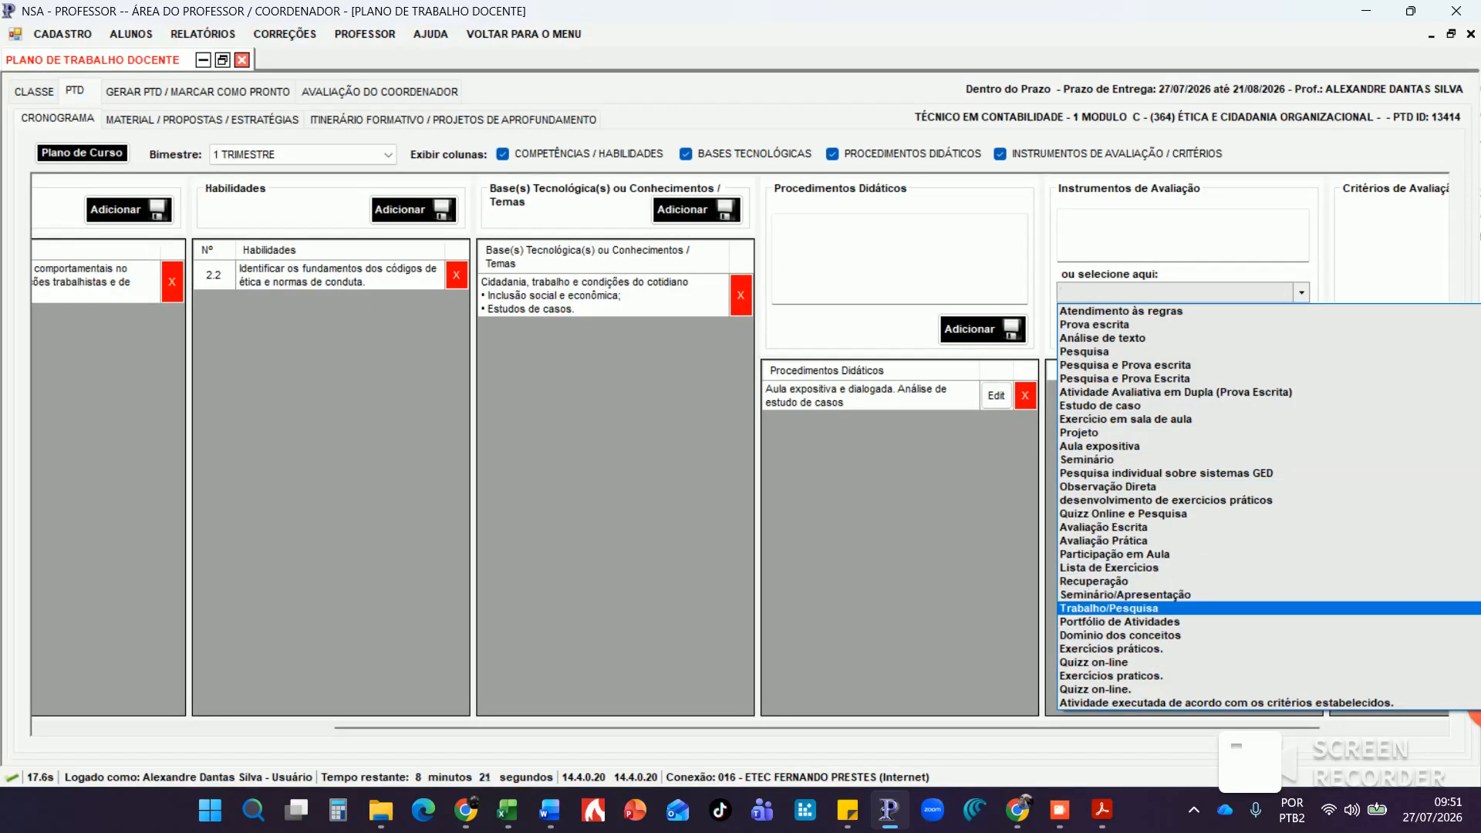
key("Return")
left_click(1265, 330)
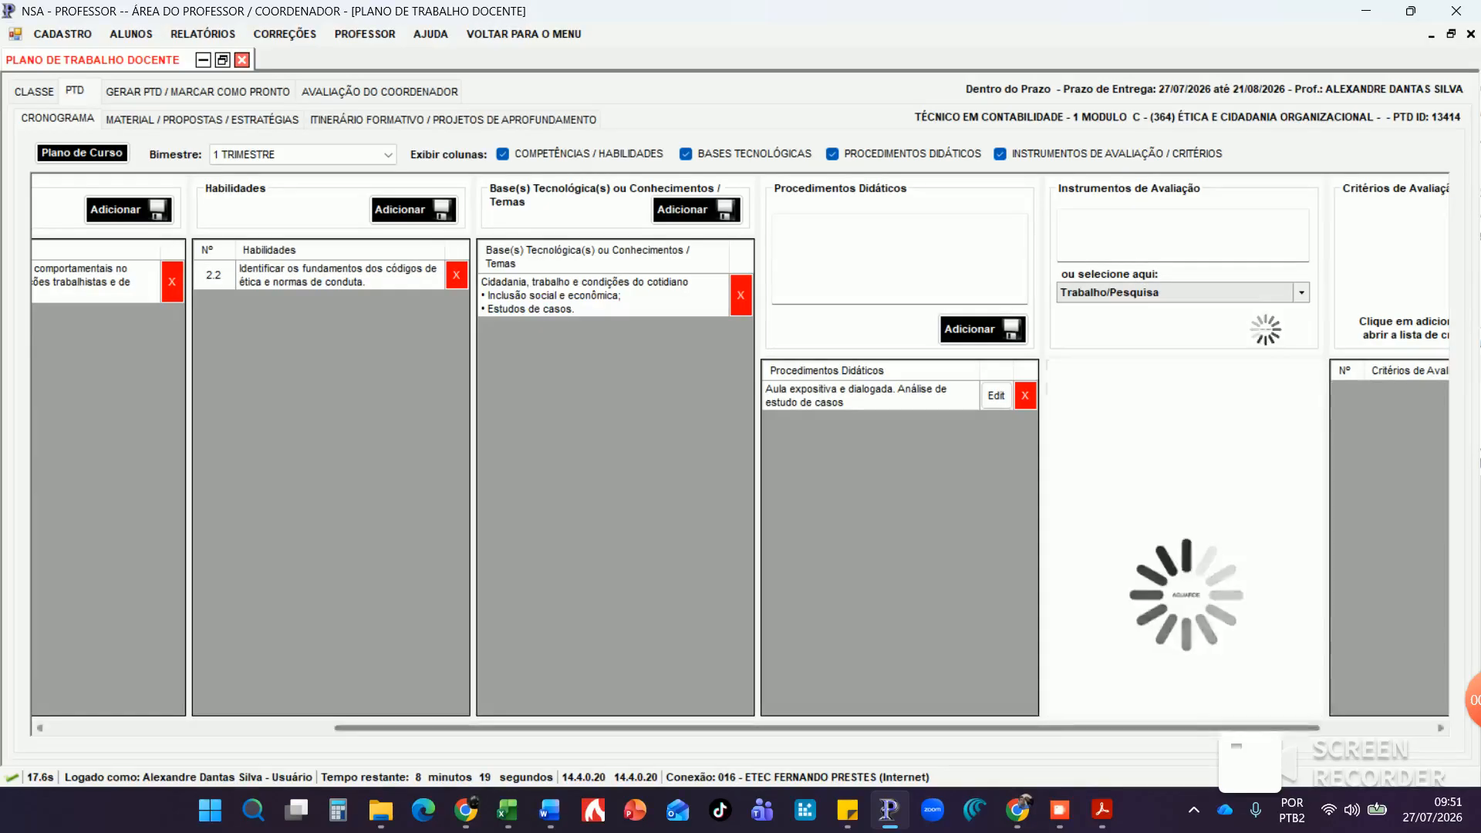
Add the critérios Cumprimento das tarefas individuais, Dominar linguagens, Pontualidade e cumprimento de prazos, Relacionamento de conceitos and Resolução de Problemas to the Trabalho/Pesquisa instrumento
left_click(1056, 392)
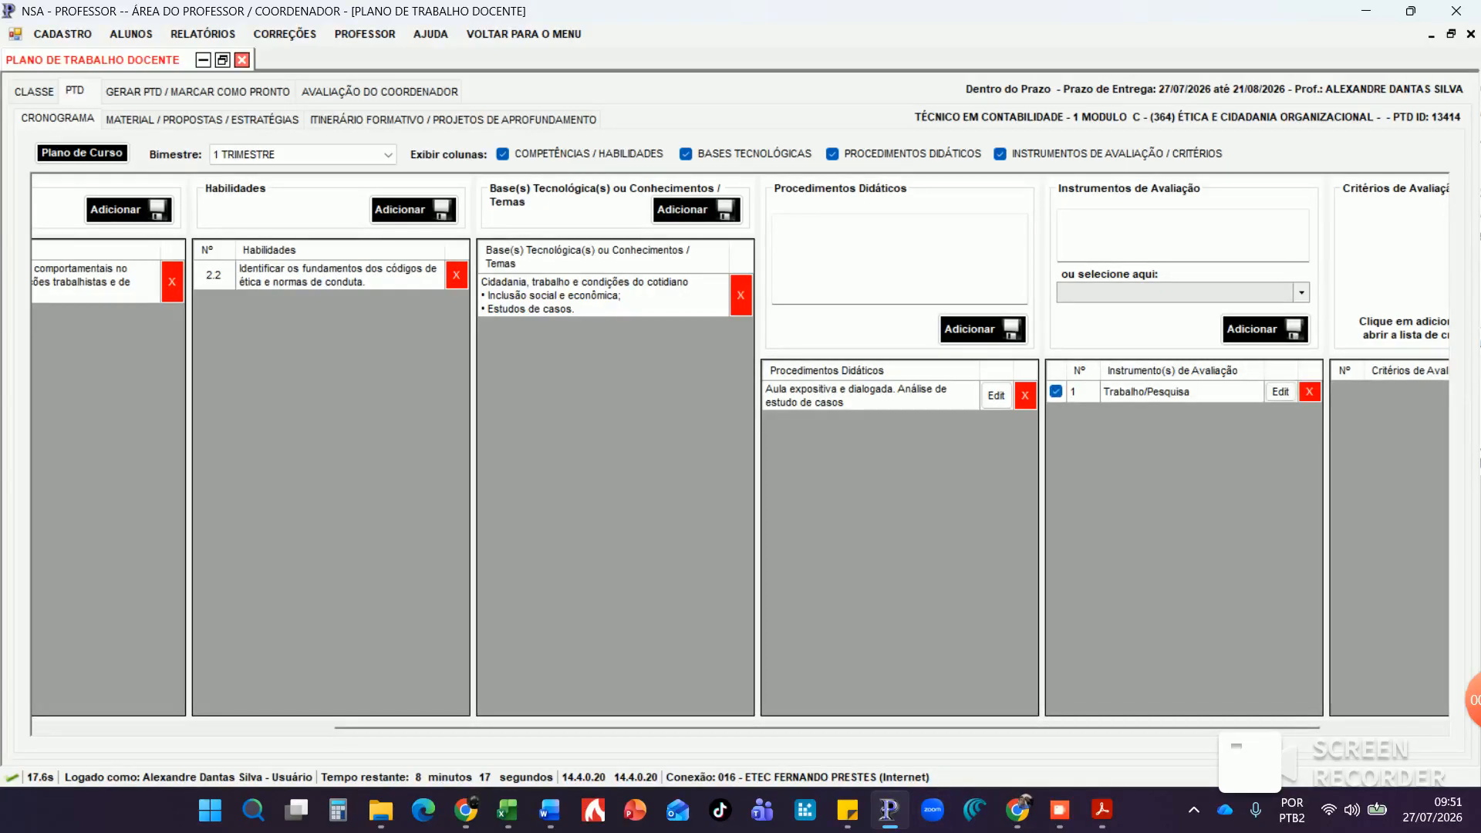
left_click_drag(1002, 728, 1117, 728)
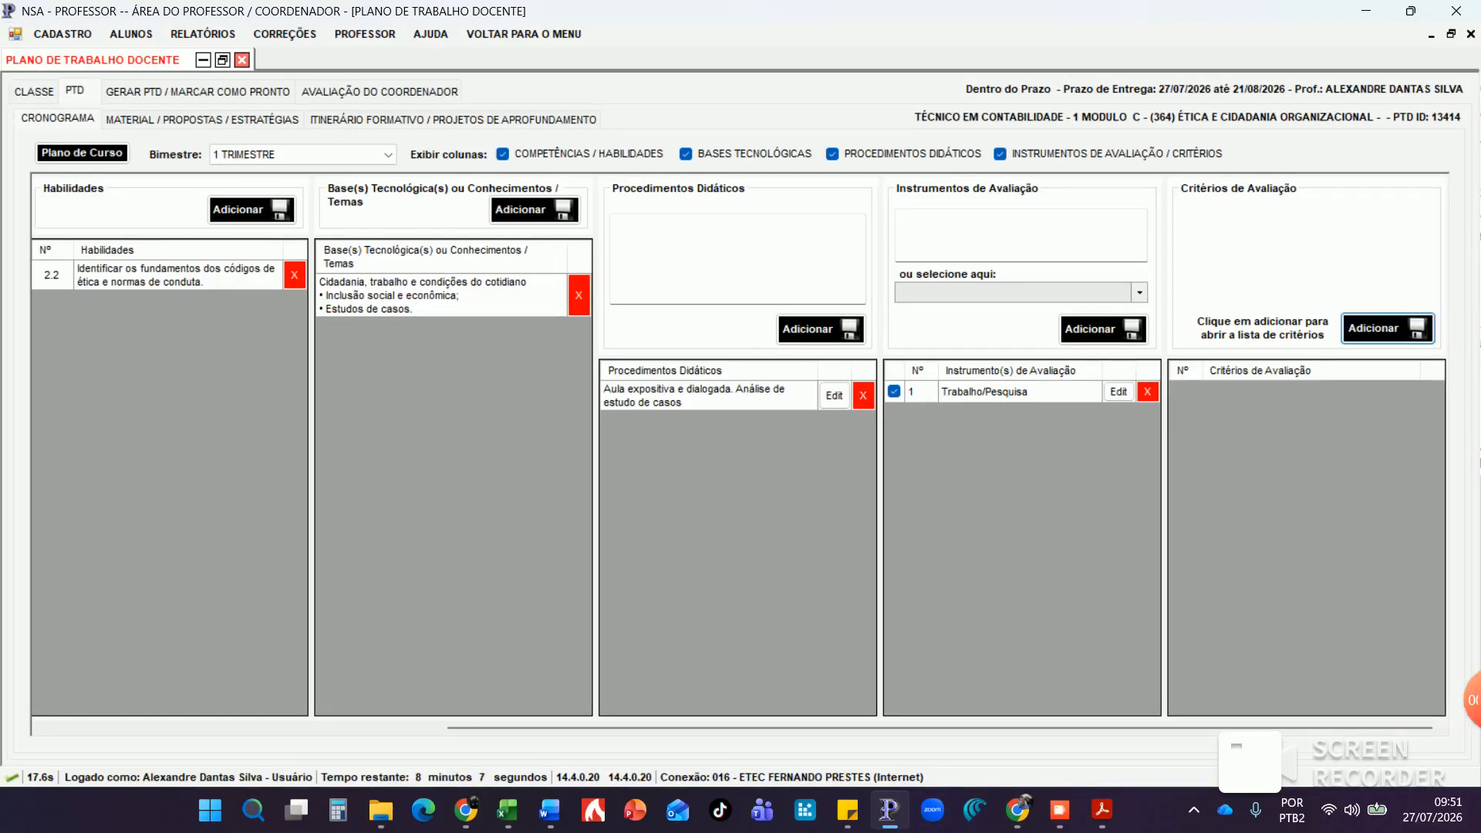
left_click(1388, 328)
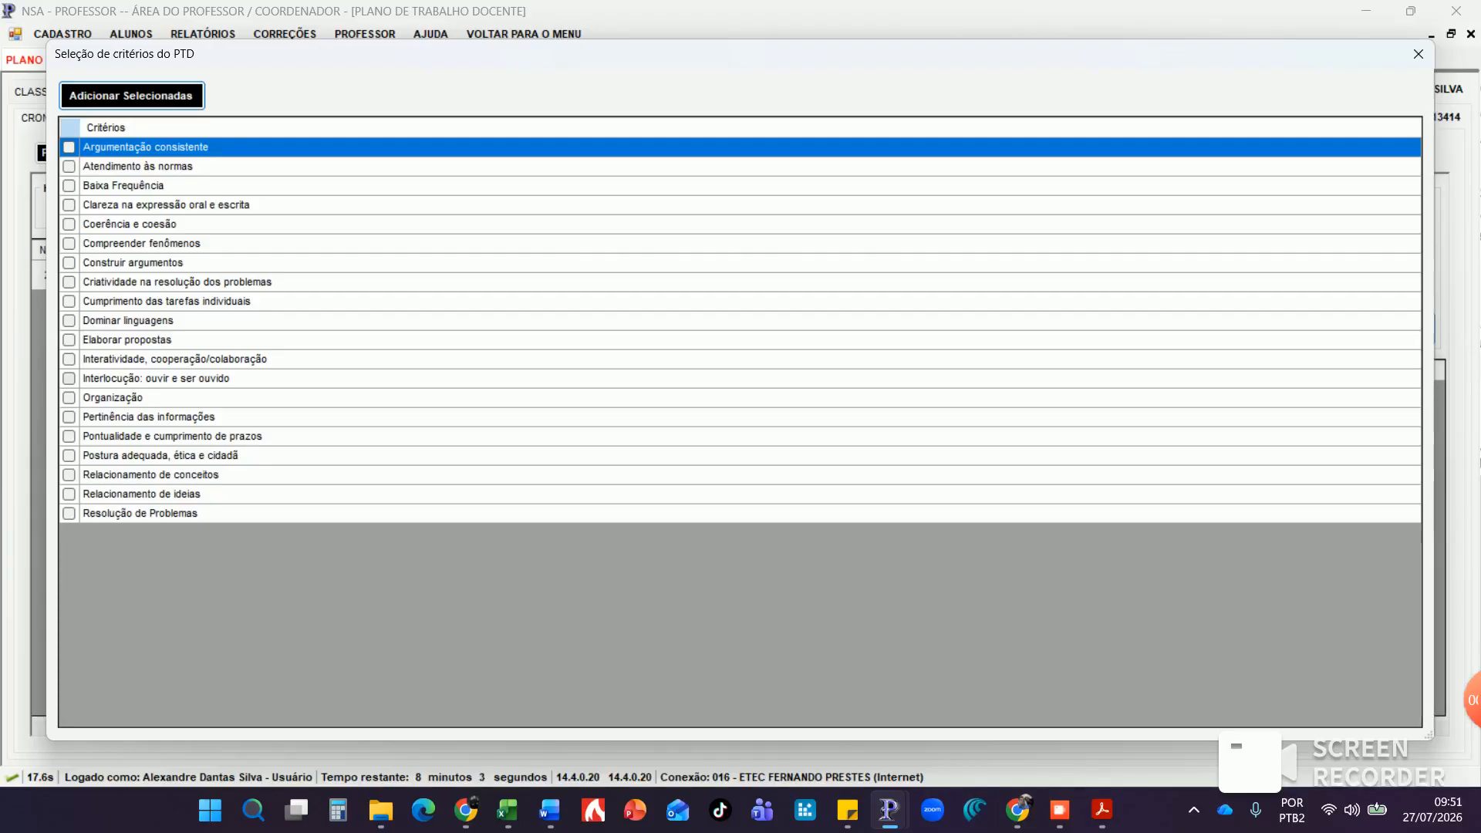
left_click(68, 301)
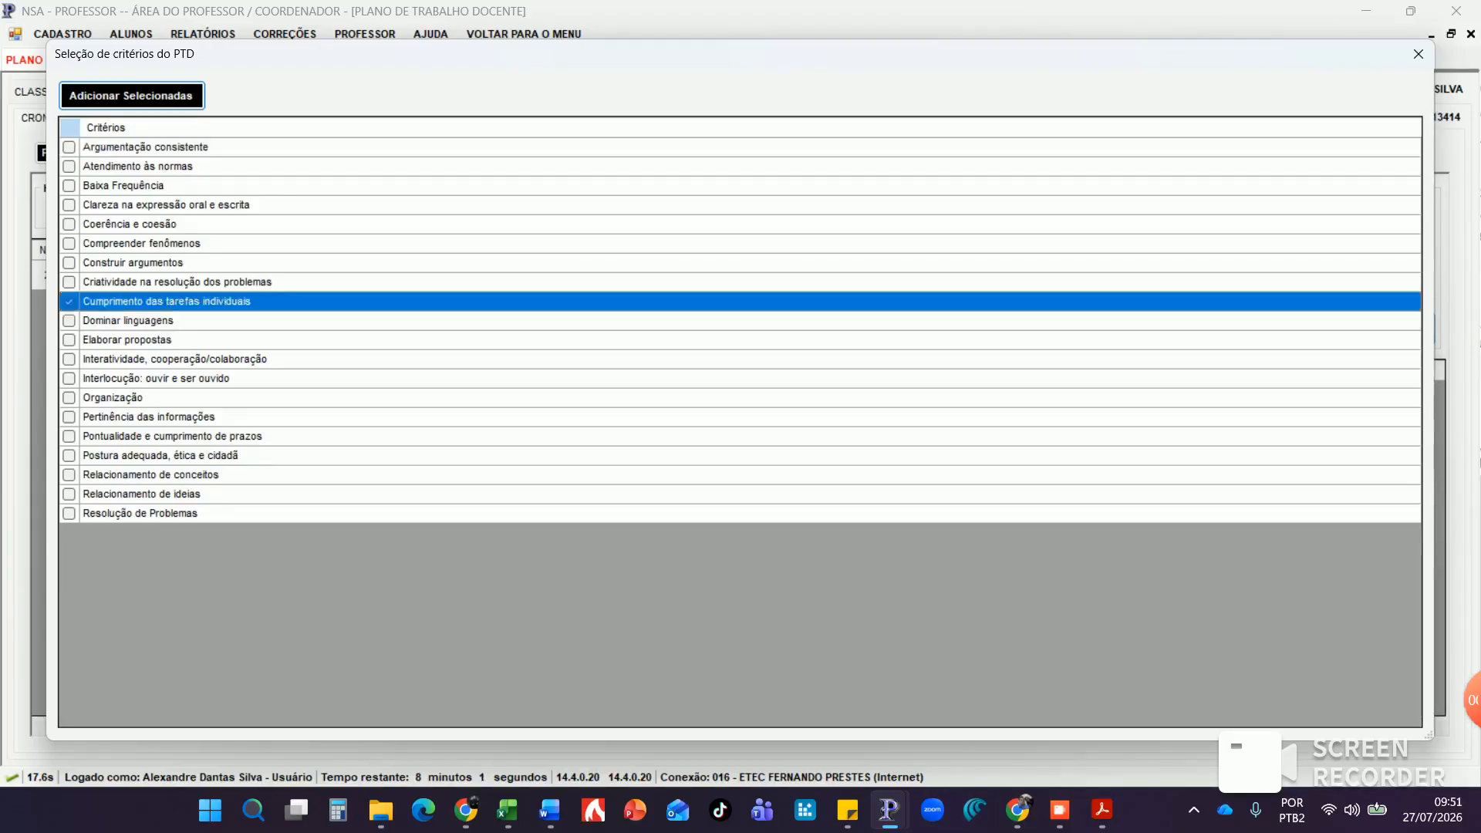
left_click(68, 321)
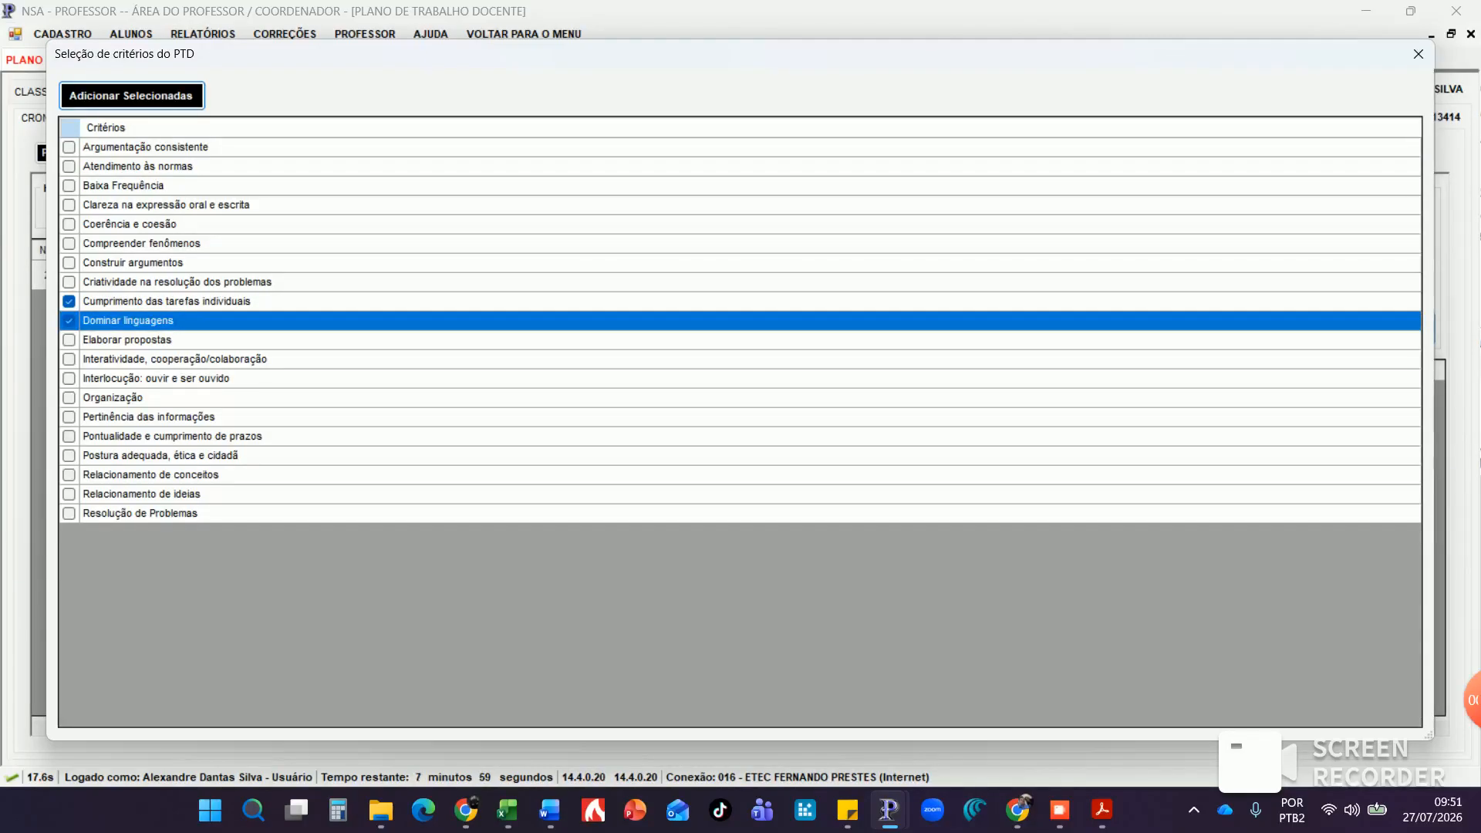
left_click(69, 475)
left_click(69, 436)
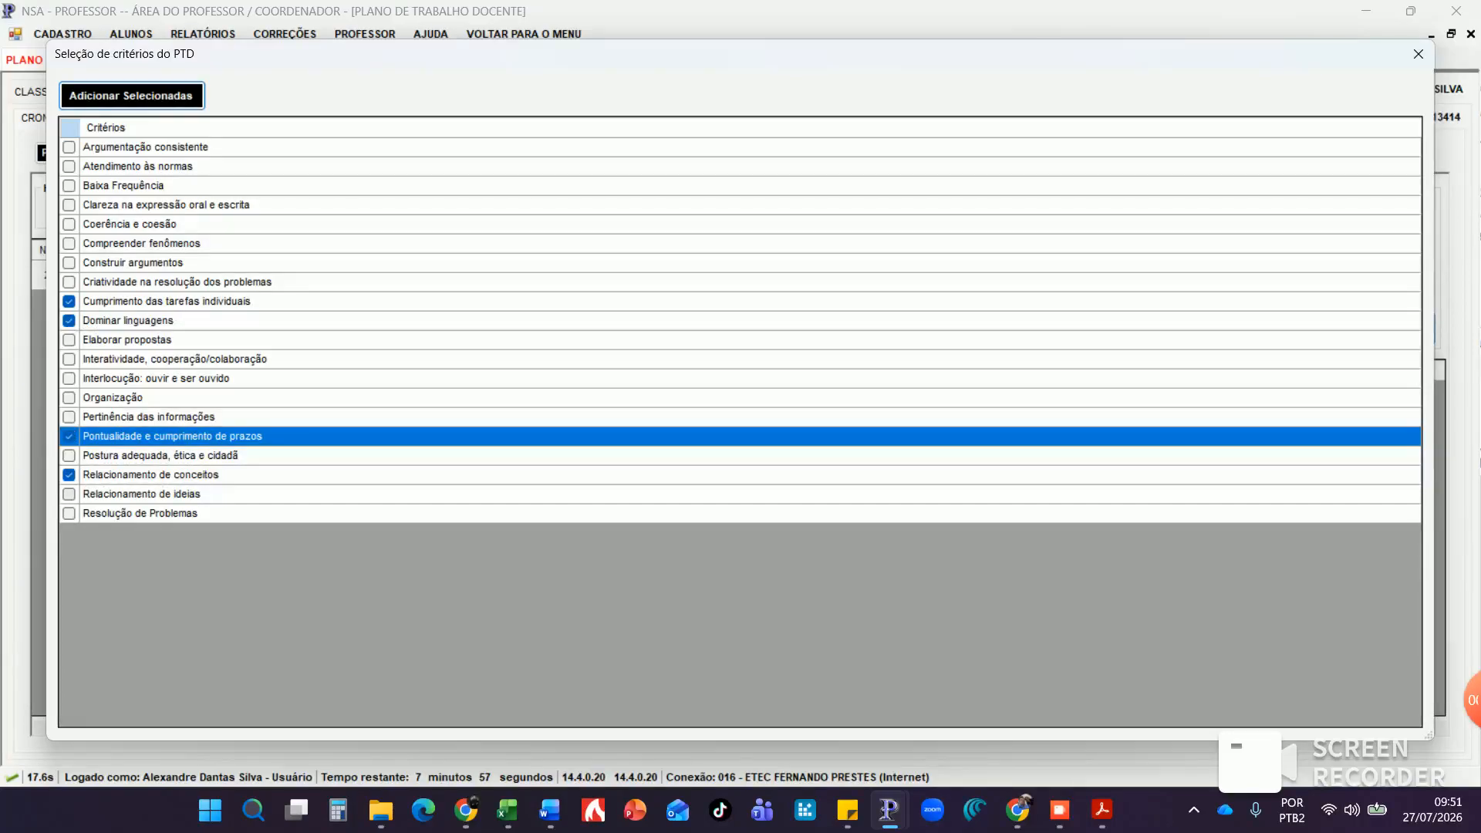
left_click(69, 513)
left_click(132, 96)
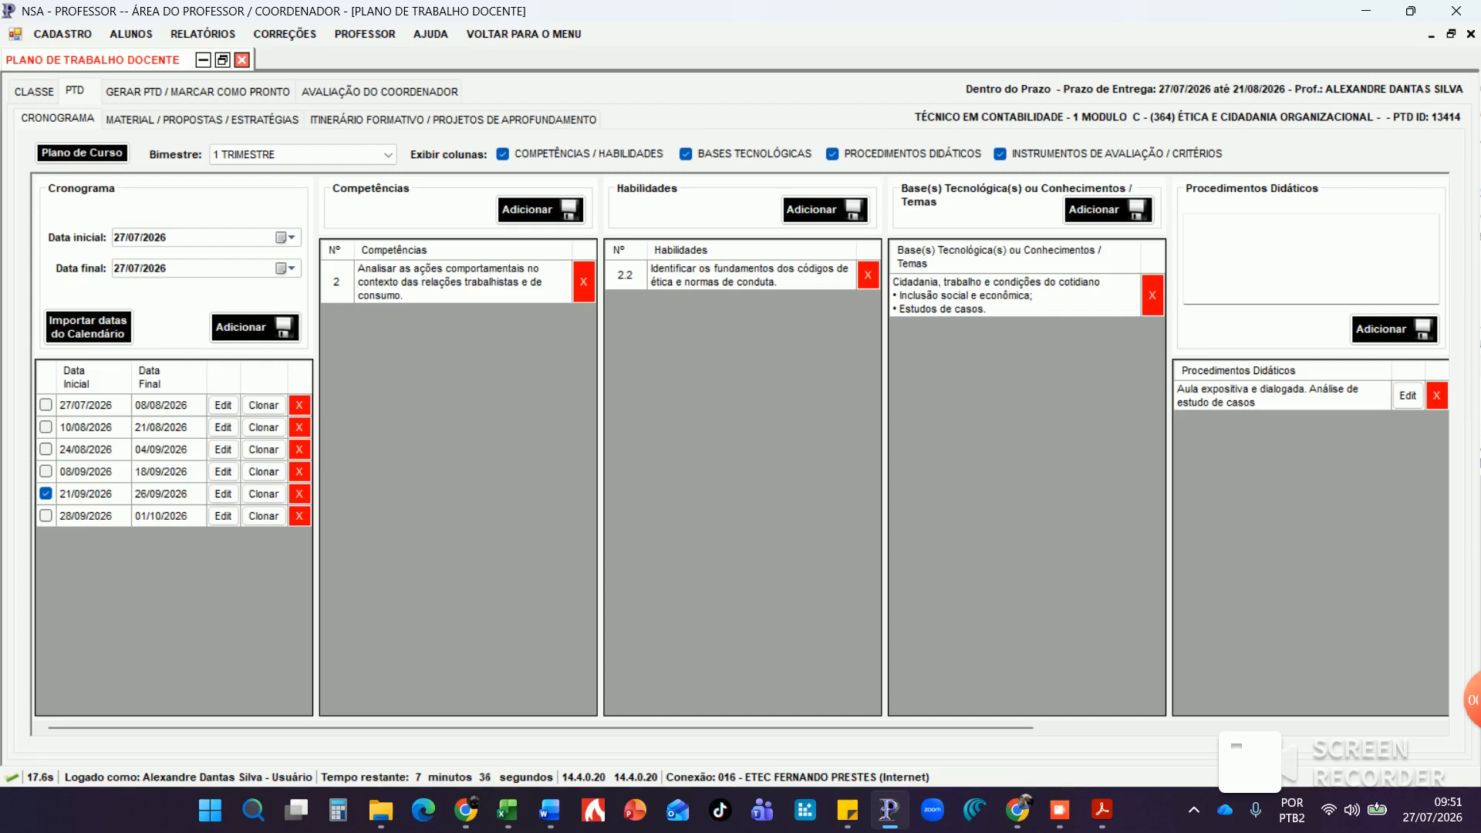
For the 28/09/2026 to 01/10/2026 period, add habilidade 2.2 and base tecnológica 2 with all its subitems
left_click(46, 516)
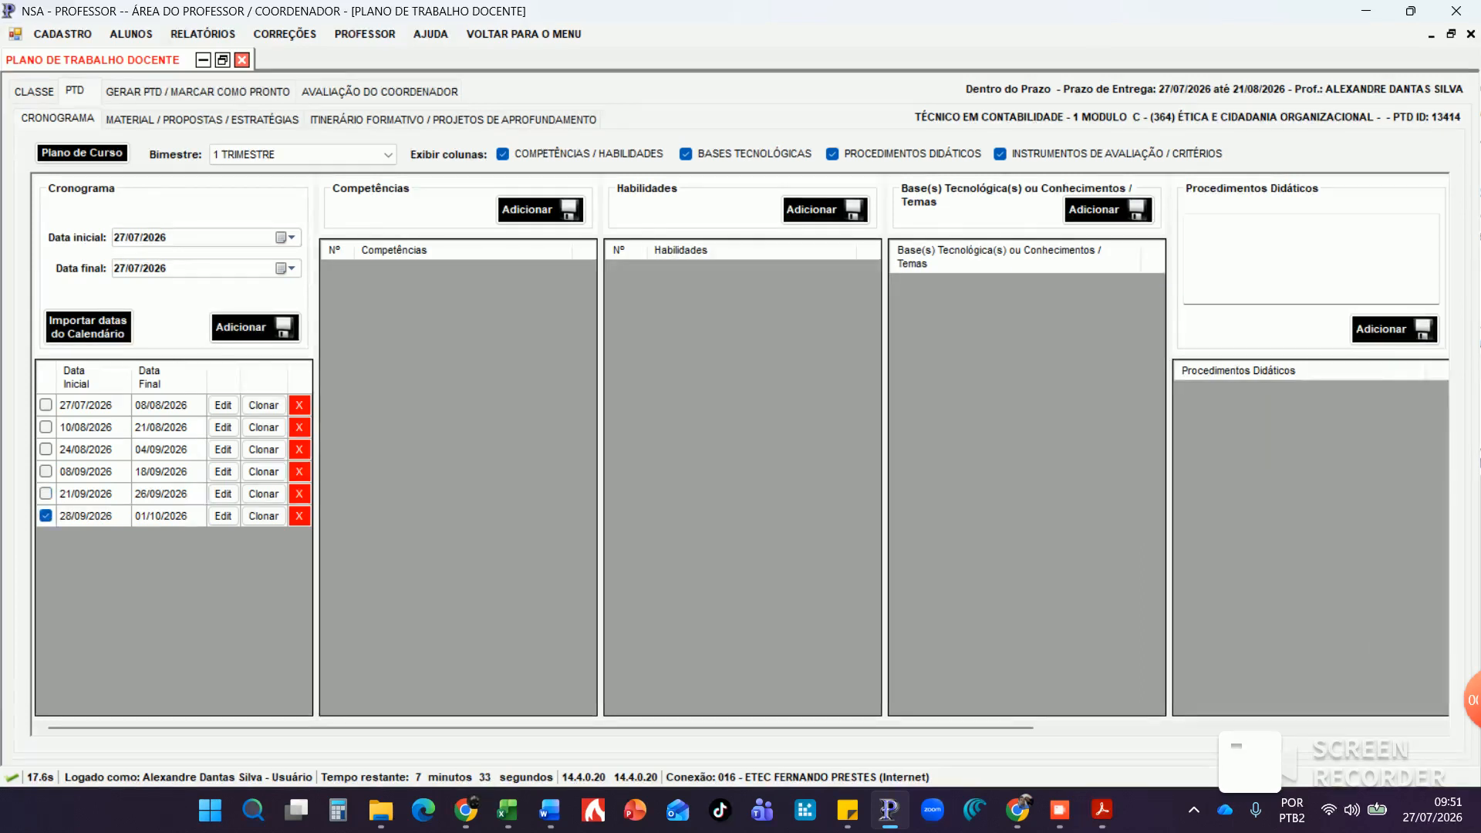
left_click(541, 210)
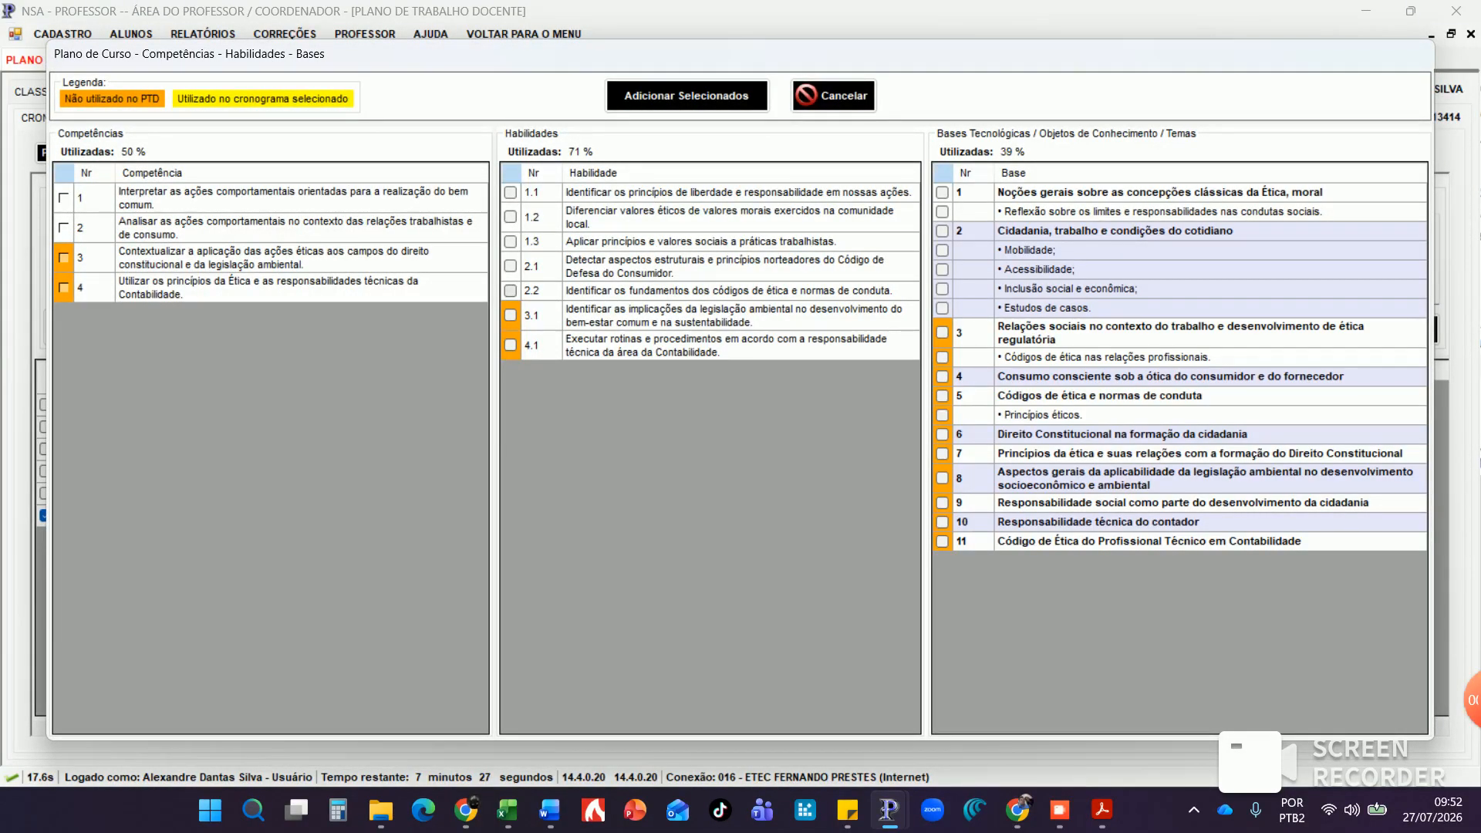
left_click(510, 291)
left_click(941, 232)
left_click(686, 96)
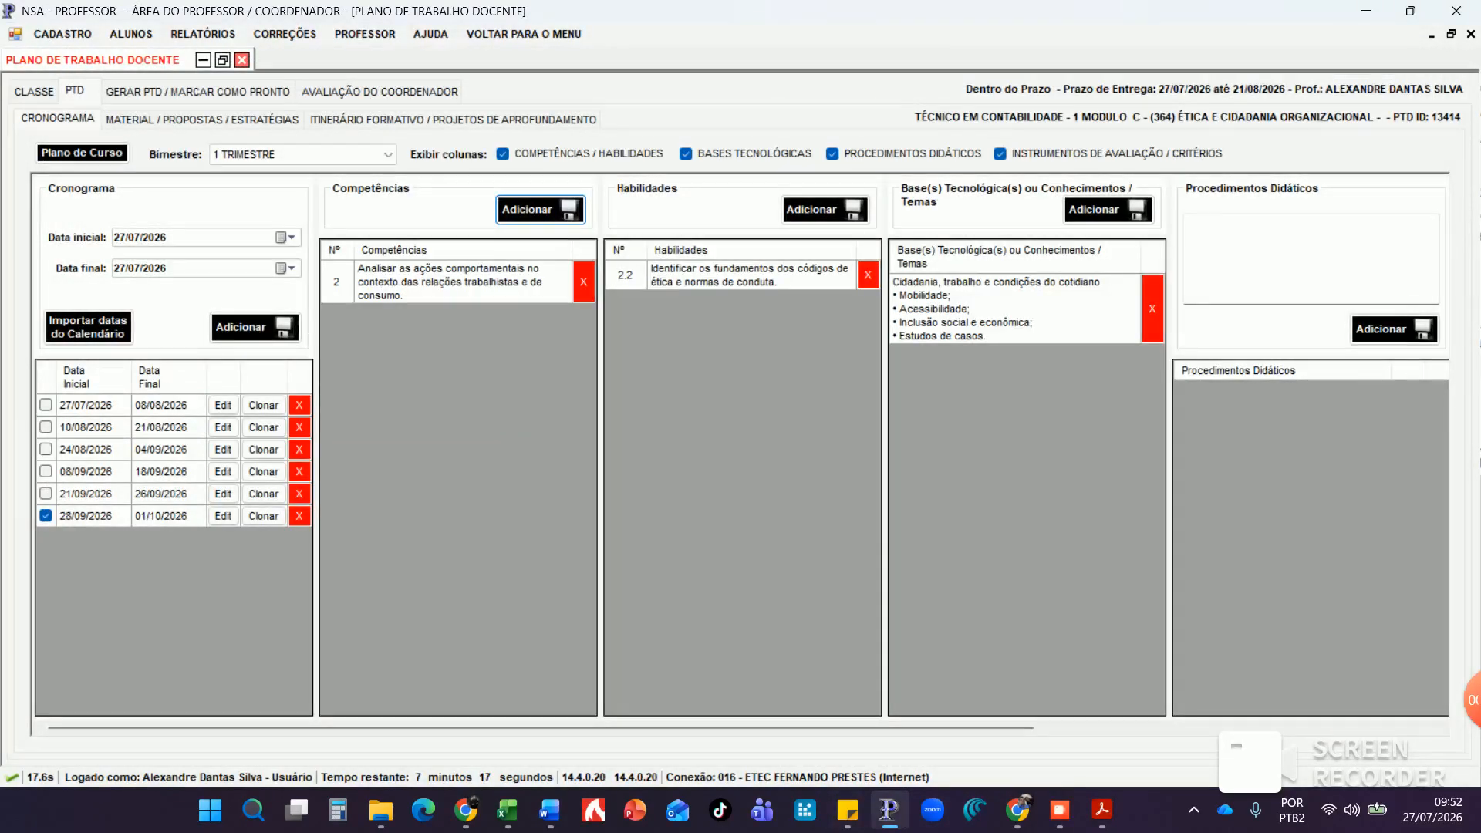
Add the procedimento didático "Retomada e avalição de conceitos" to the 28/09/2026 to 01/10/2026 period
left_click_drag(694, 728, 857, 728)
left_click(1077, 258)
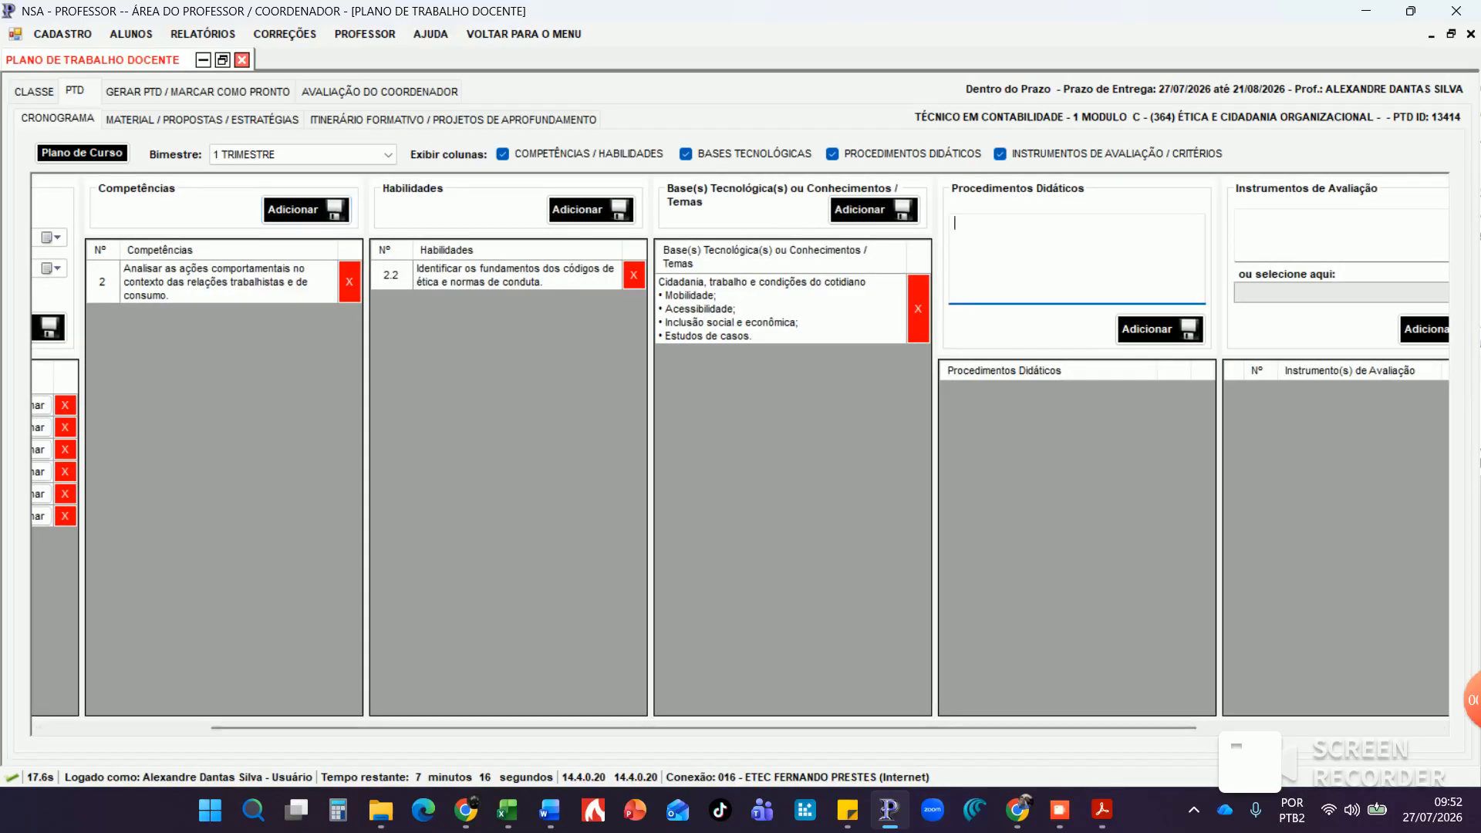
type("Retomada e avalição de conceitos")
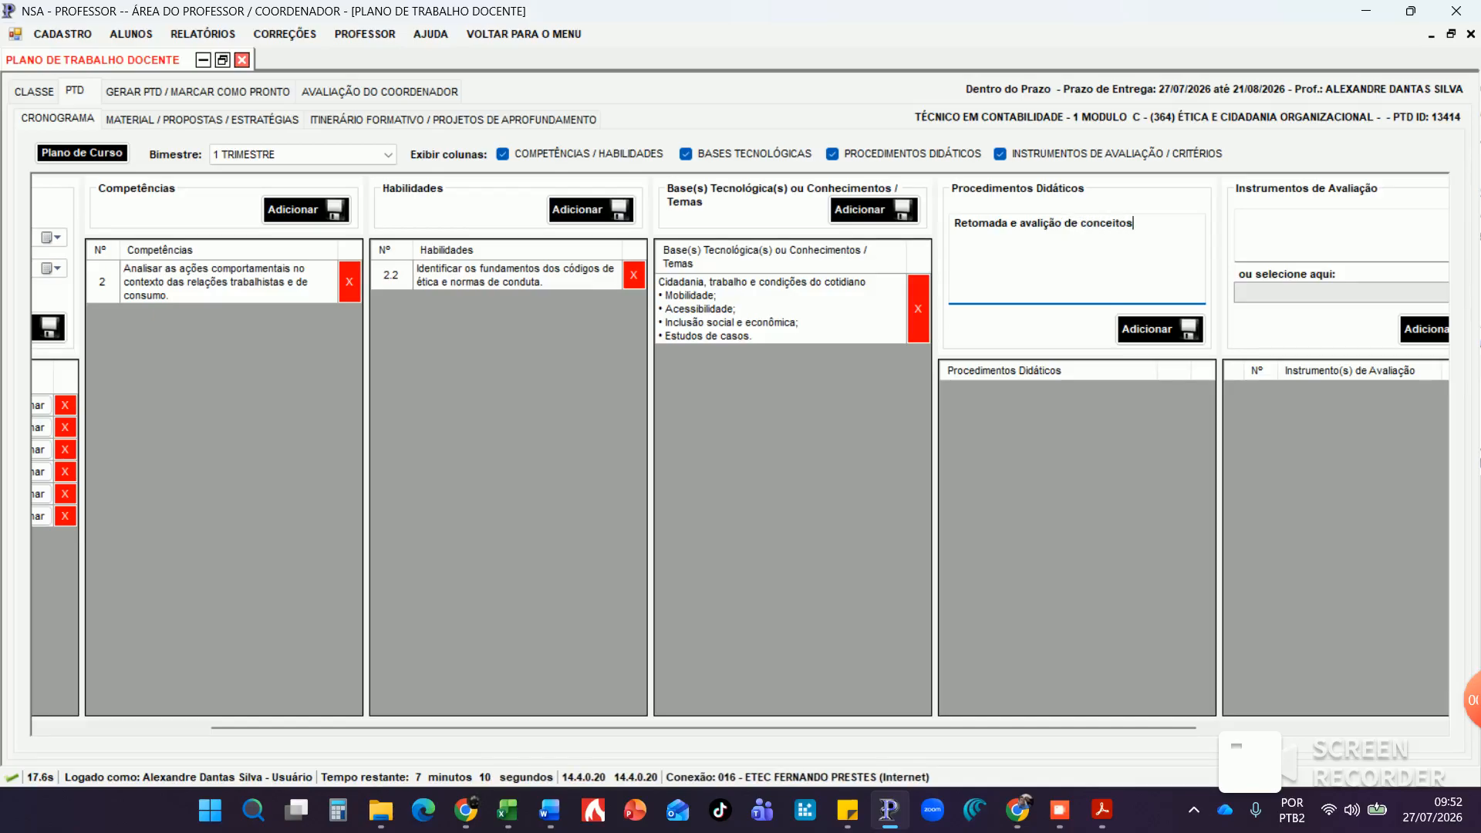
left_click(1159, 328)
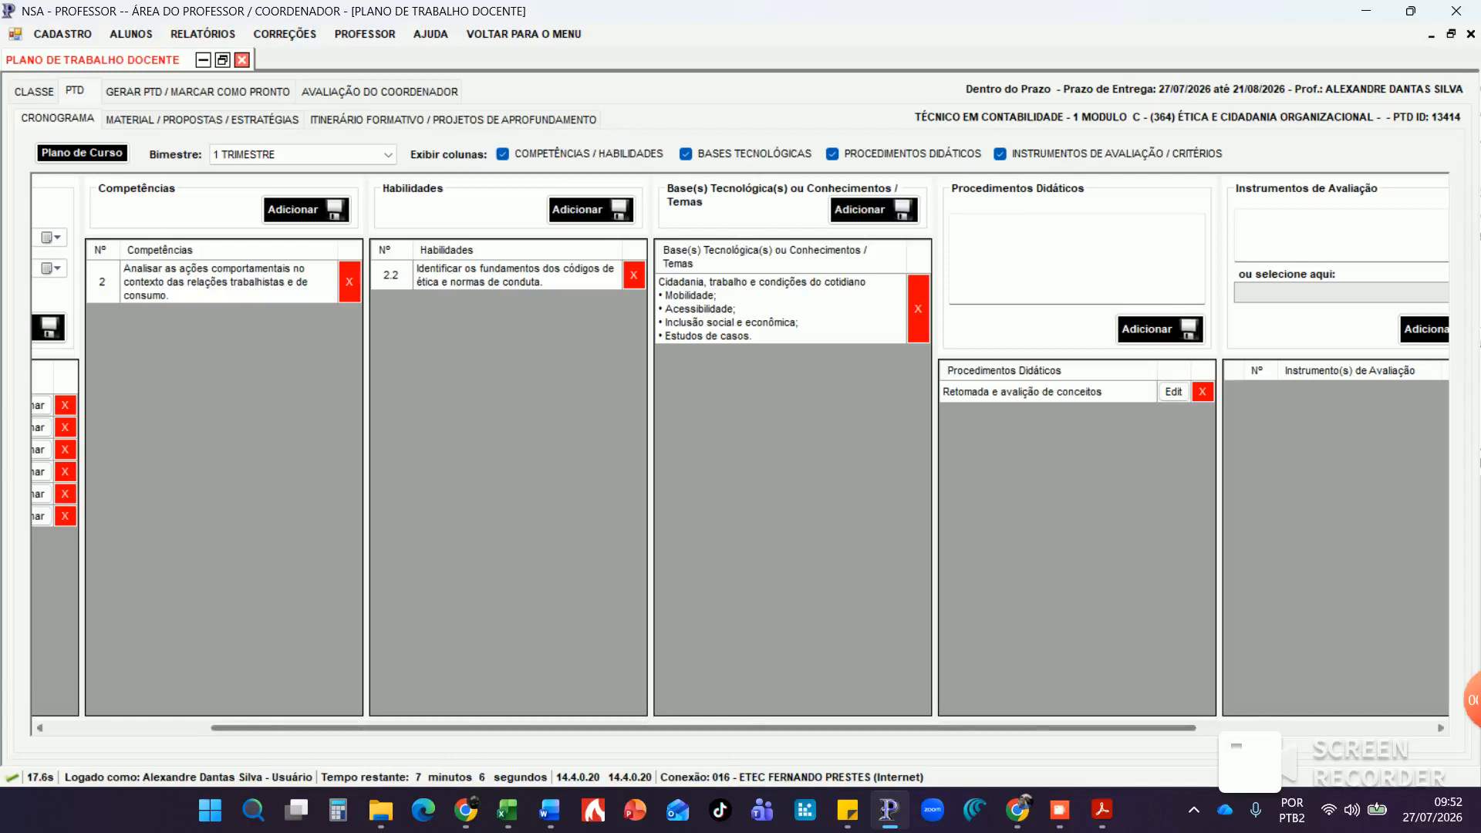
left_click_drag(956, 727, 1131, 727)
left_click(1109, 234)
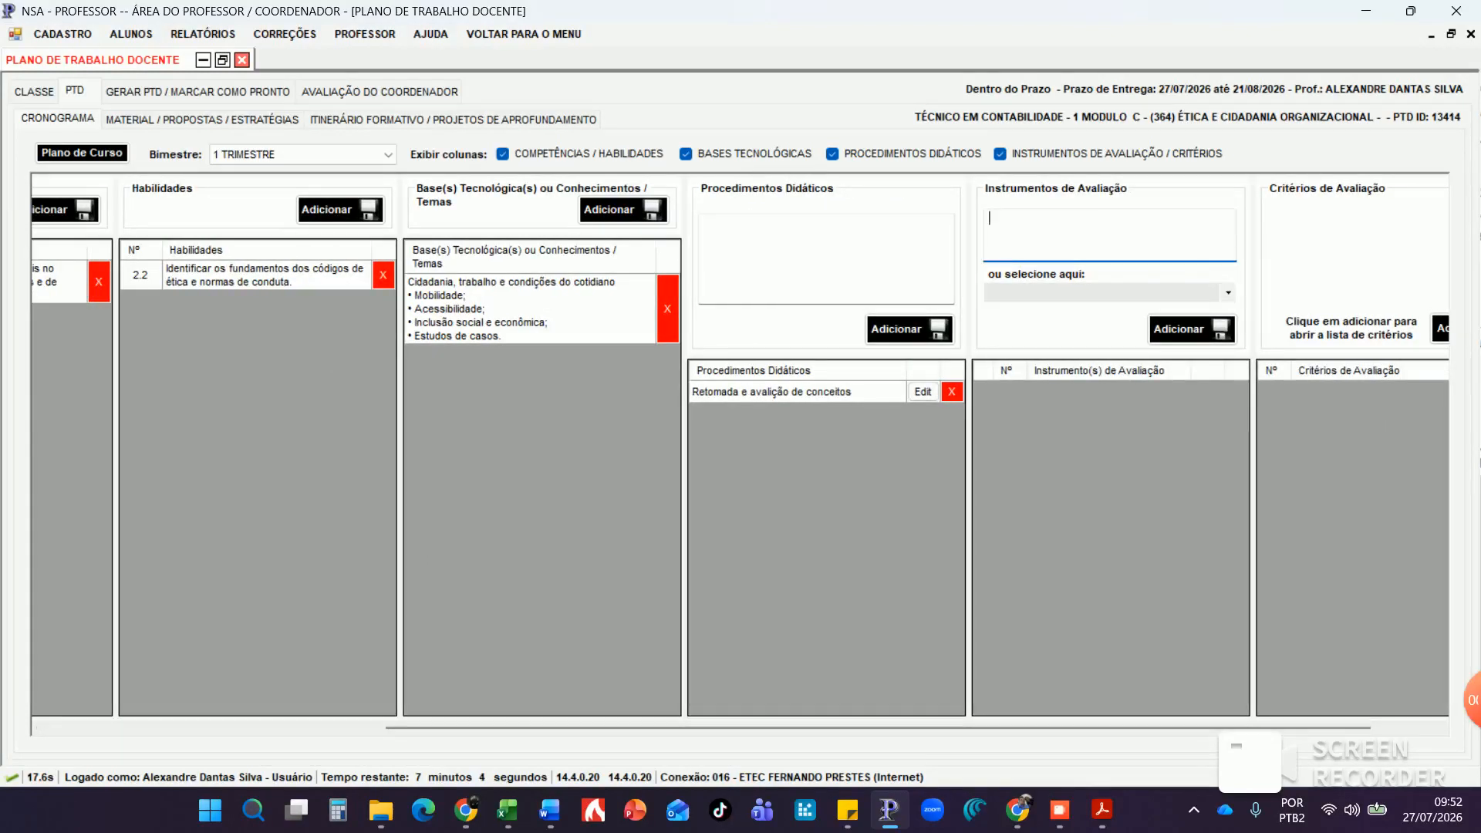
left_click(1228, 292)
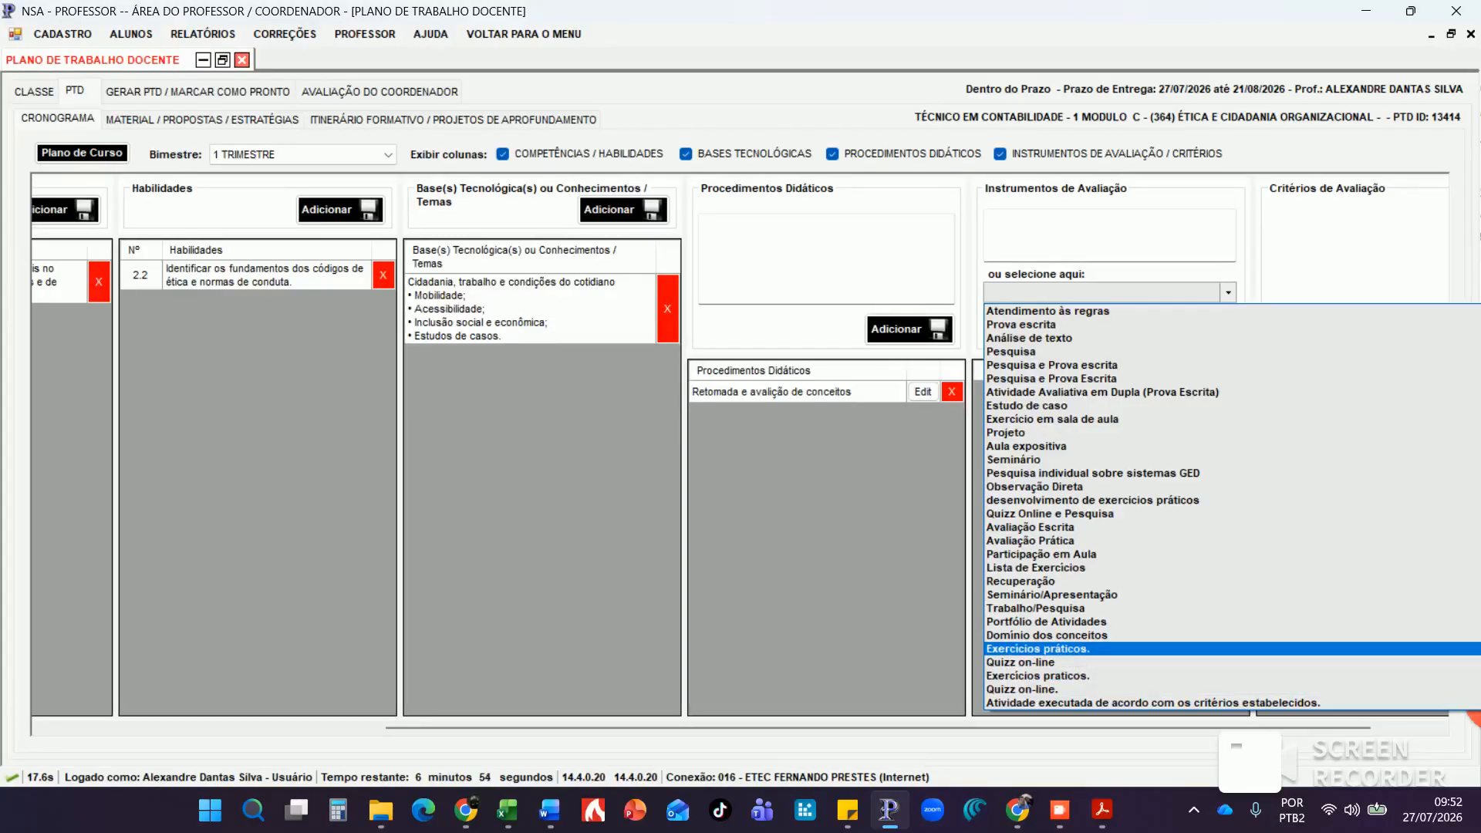
left_click(1038, 649)
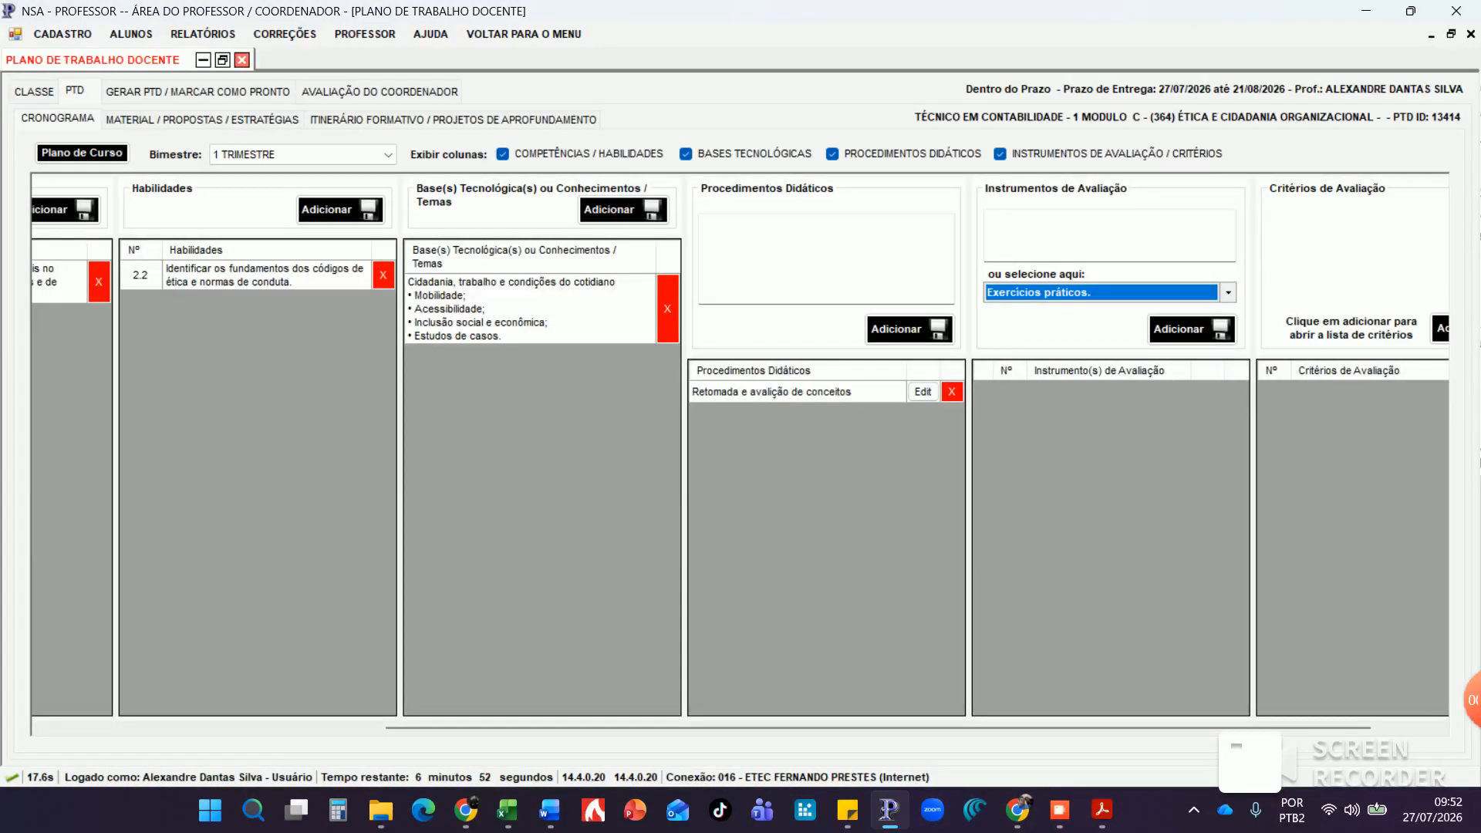
left_click(1228, 293)
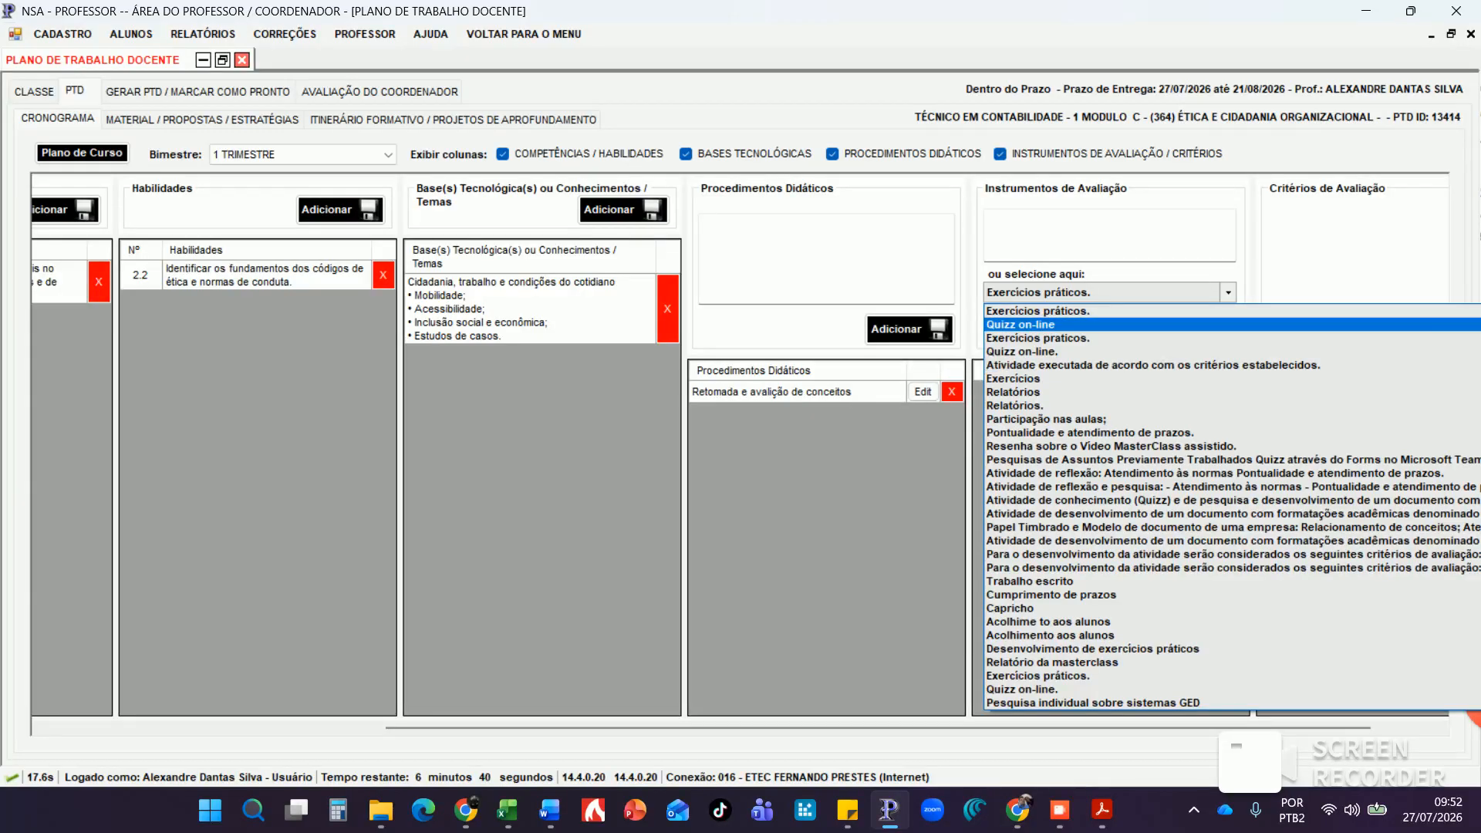
left_click(1038, 312)
Add the custom instrumento de avaliação "Avaliação formativa e somativa dos conceitos trimestrais" to the 28/09/2026 to 01/10/2026 period
left_click(1072, 236)
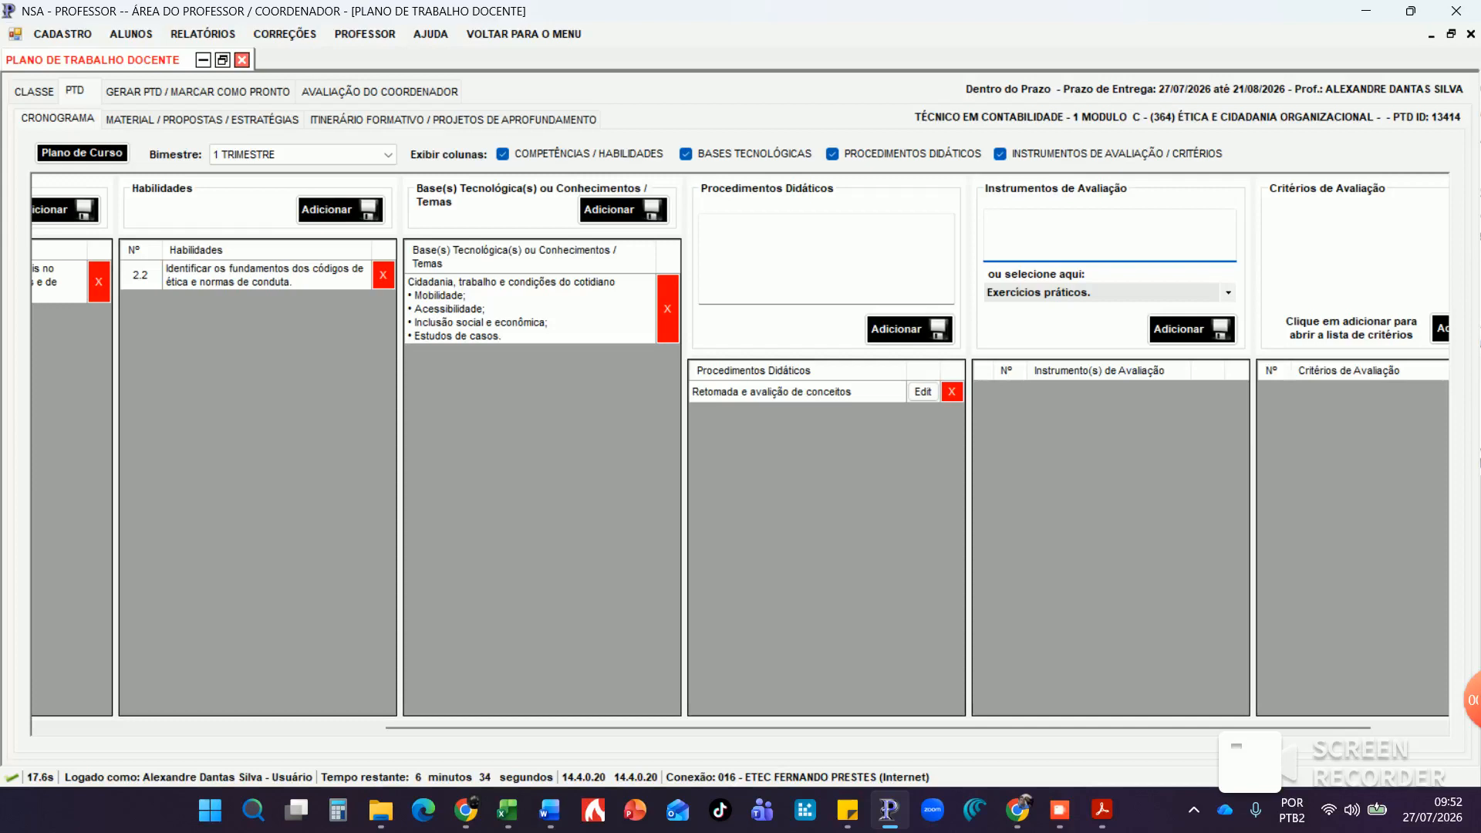
type("Avaliação formativa e somativa")
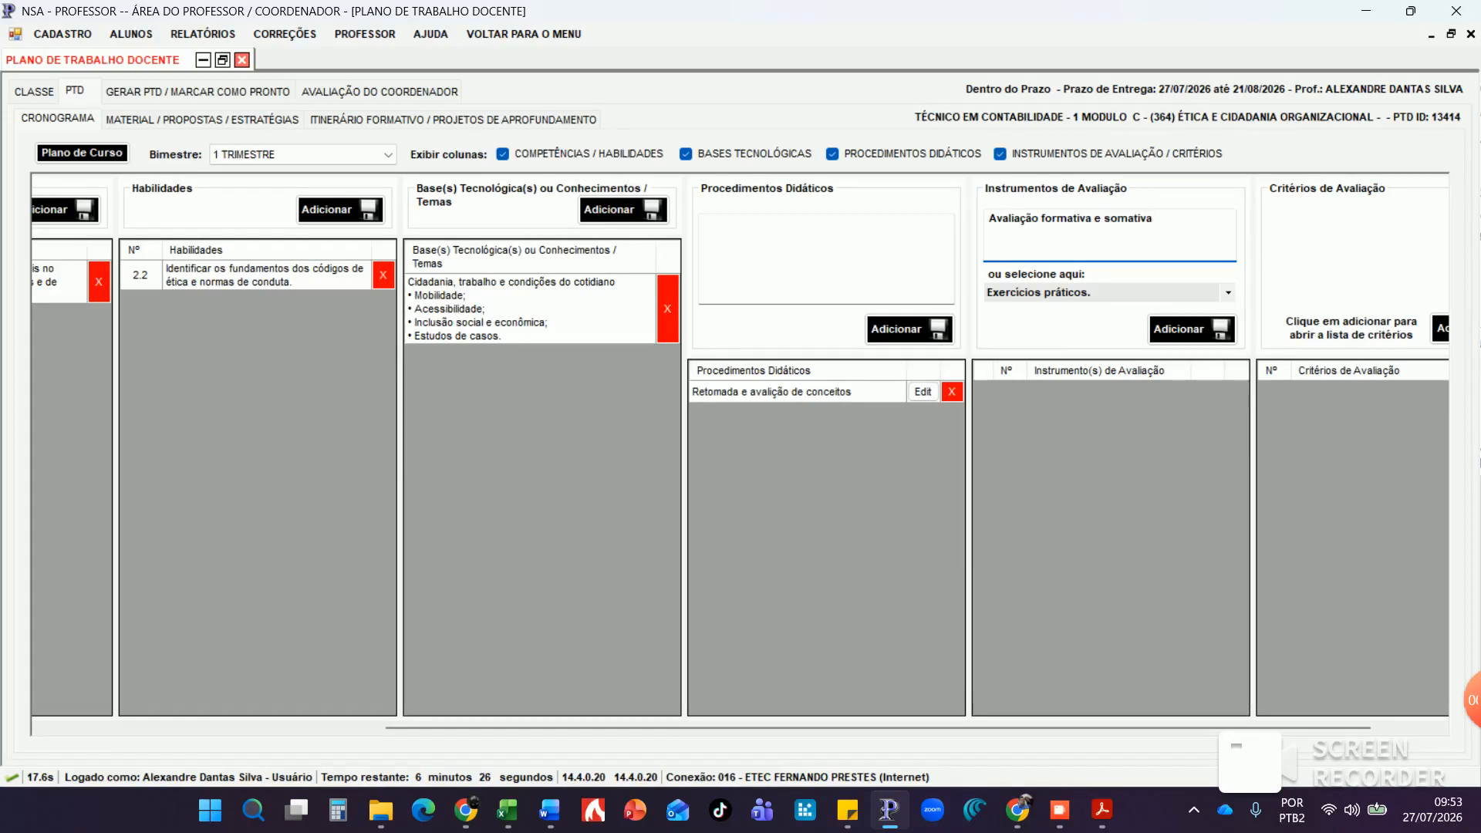
type(" dos conceitos trimestrais")
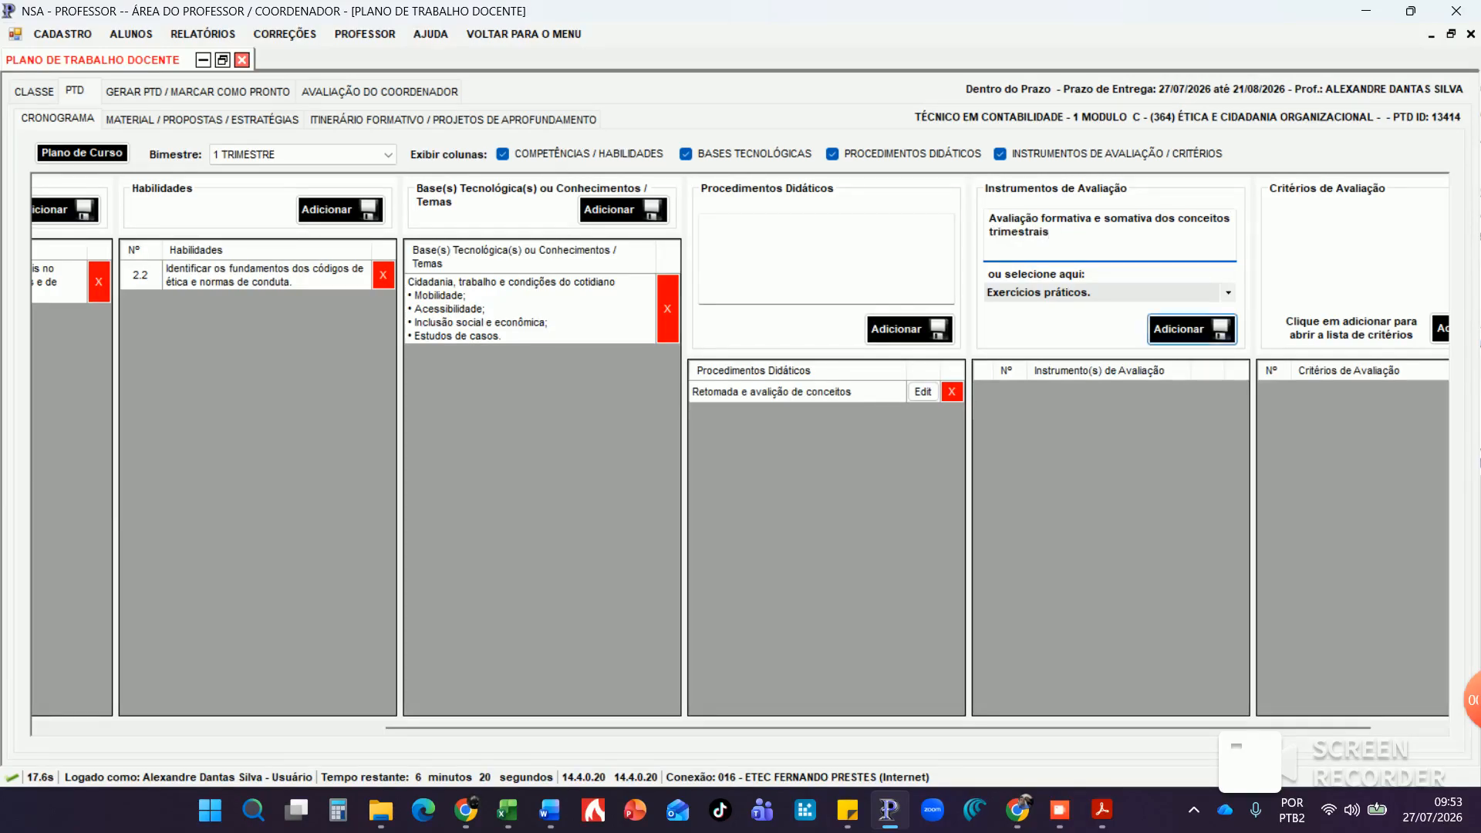
left_click(1188, 329)
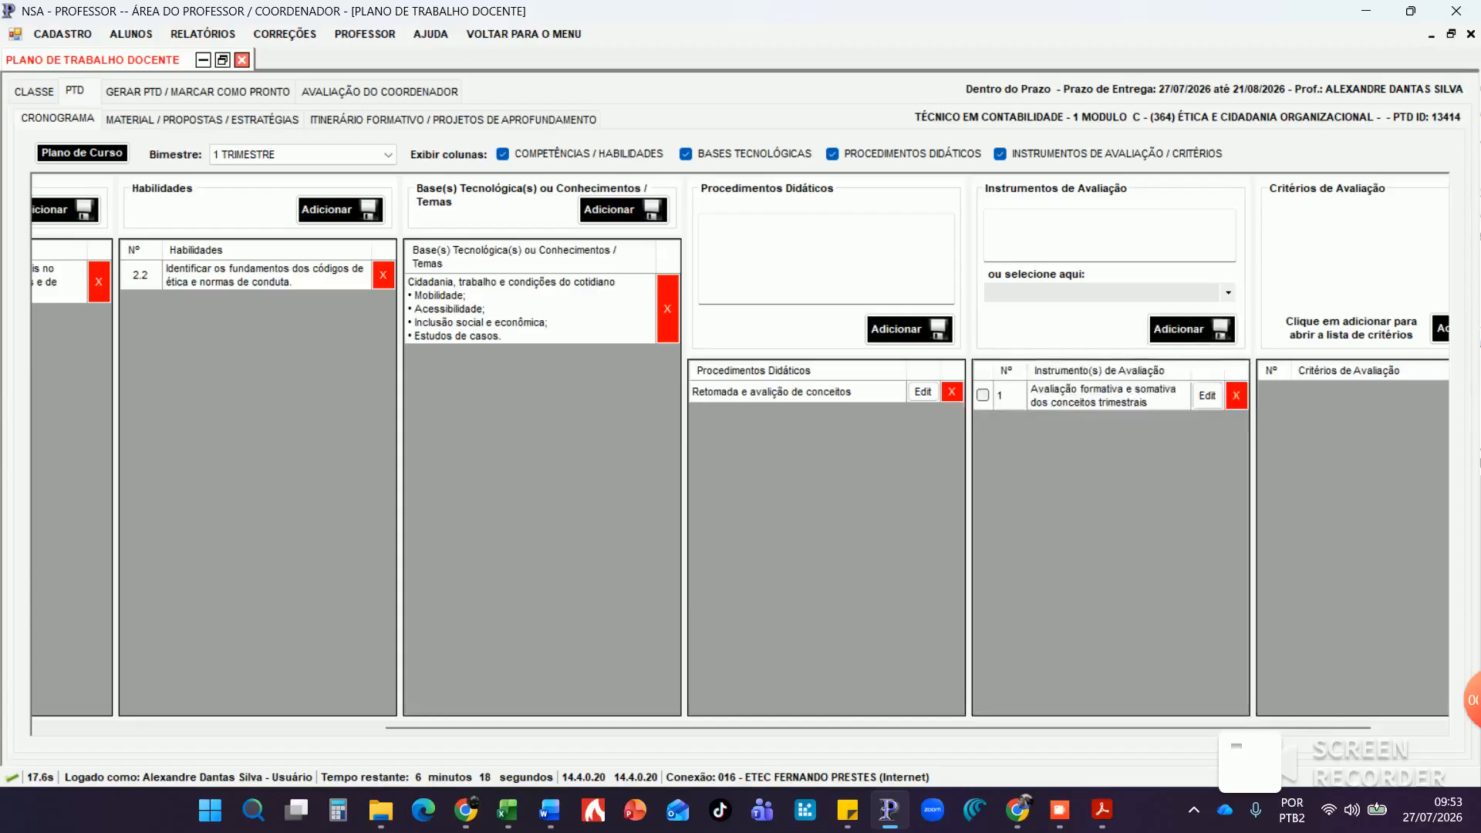
Add the critérios Coerência e coesão, Construir argumentos, Pertinência das informações, Postura adequada, ética e cidadã and Relacionamento de ideias to the 28/09/2026 period's instrumento
left_click(983, 394)
left_click_drag(1157, 727, 1227, 728)
left_click(1389, 329)
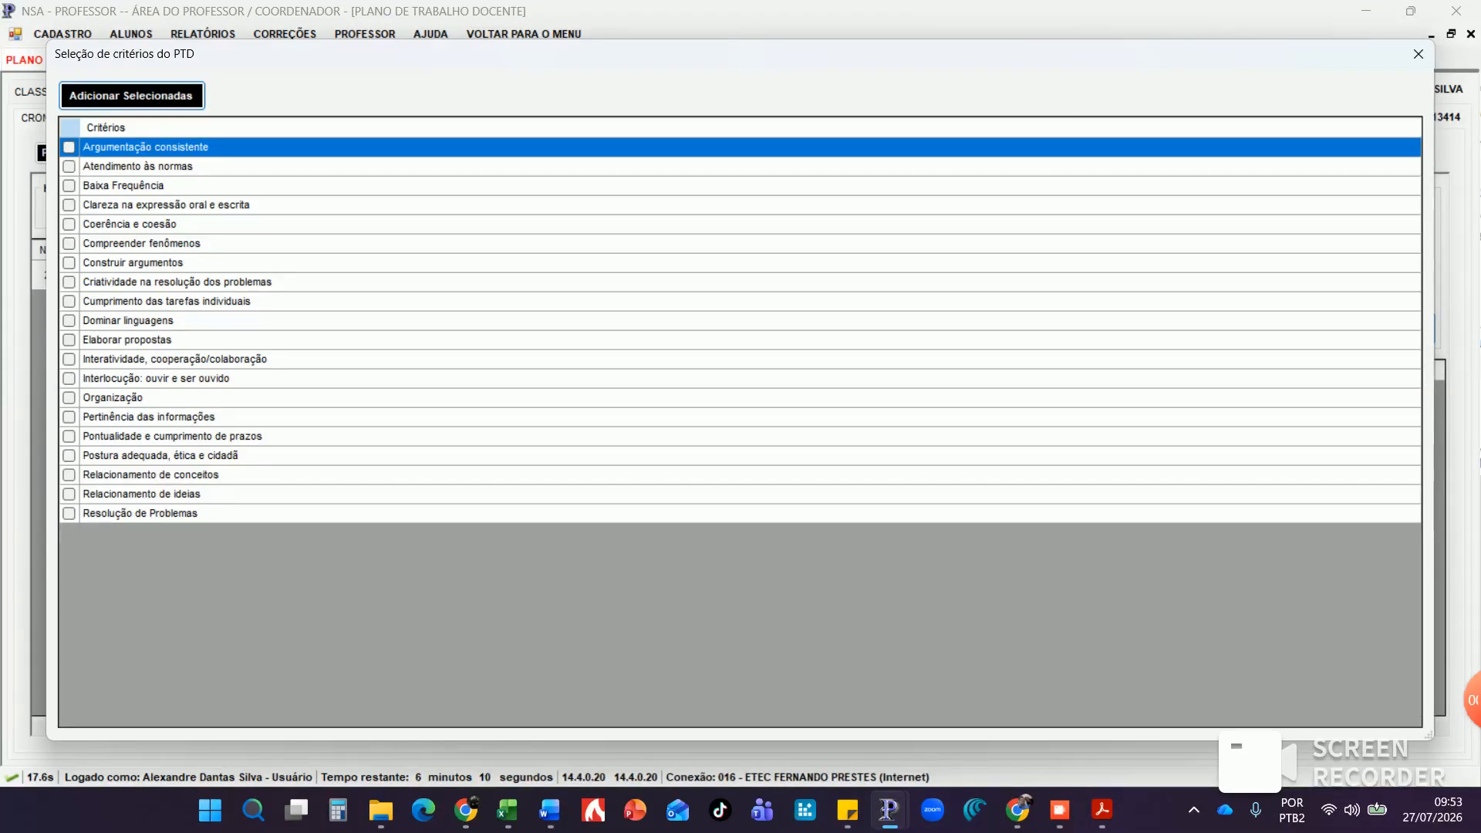
left_click(69, 225)
left_click(68, 263)
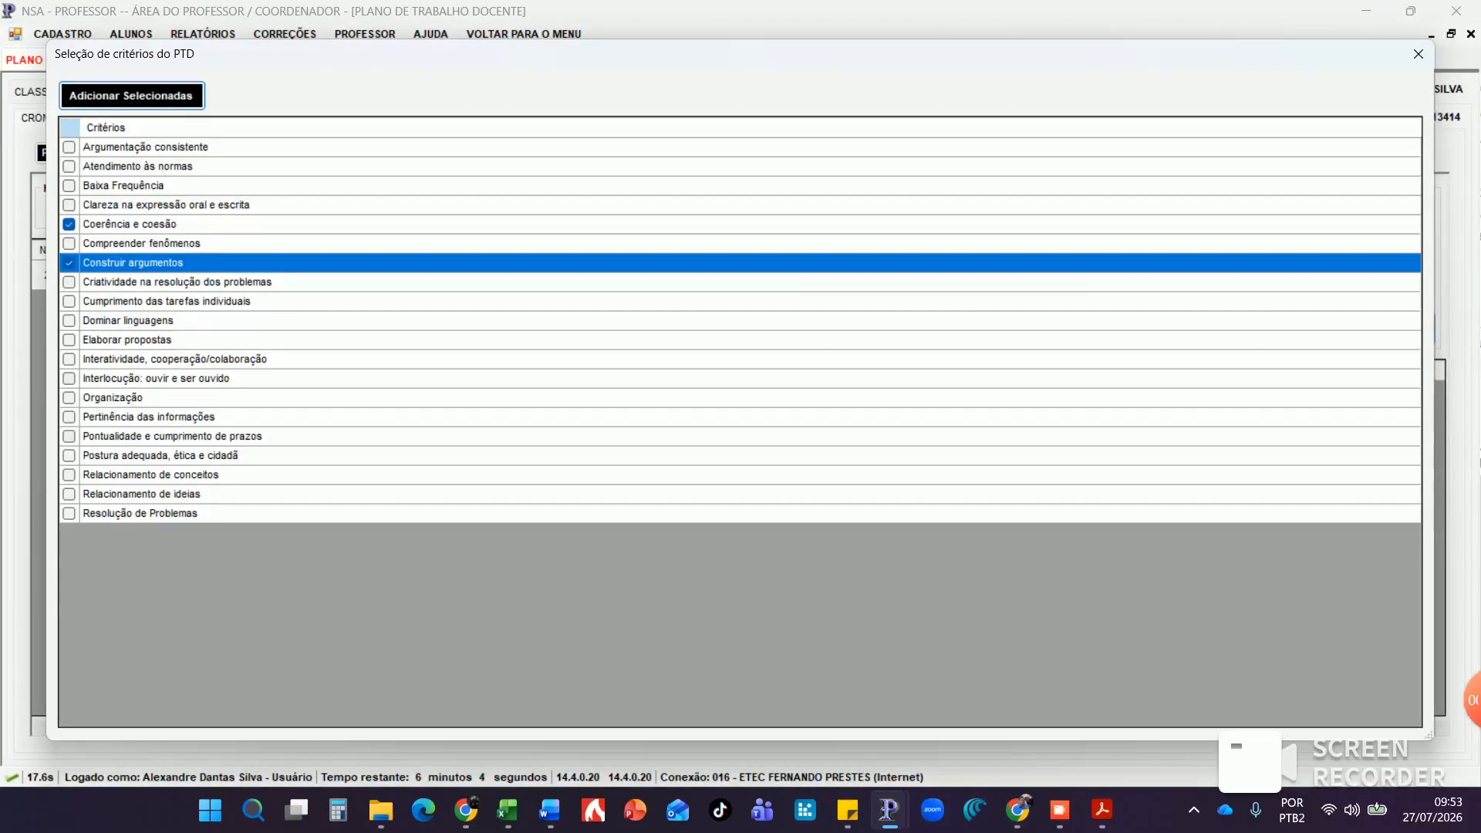
left_click(69, 418)
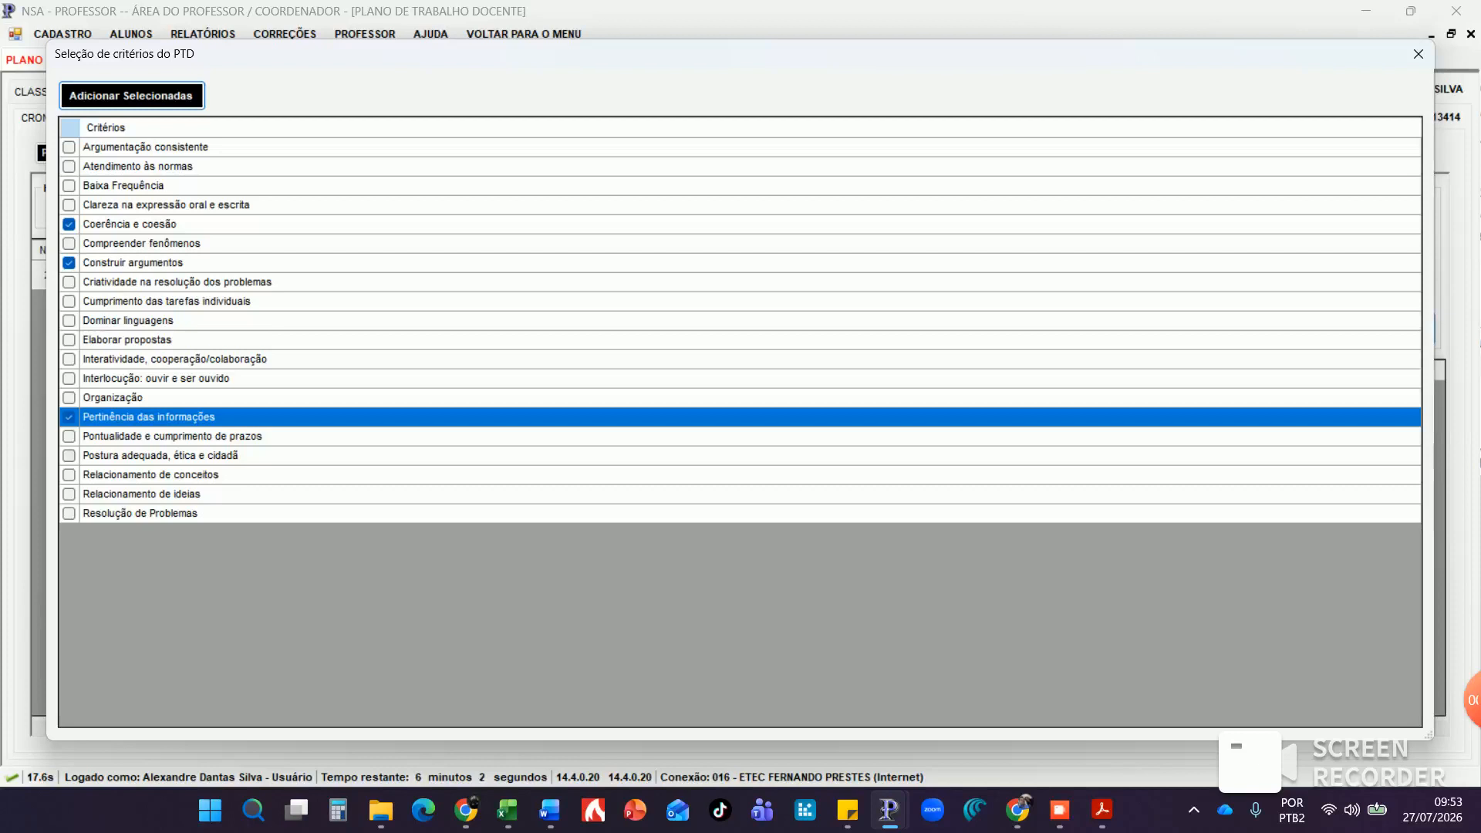
left_click(69, 456)
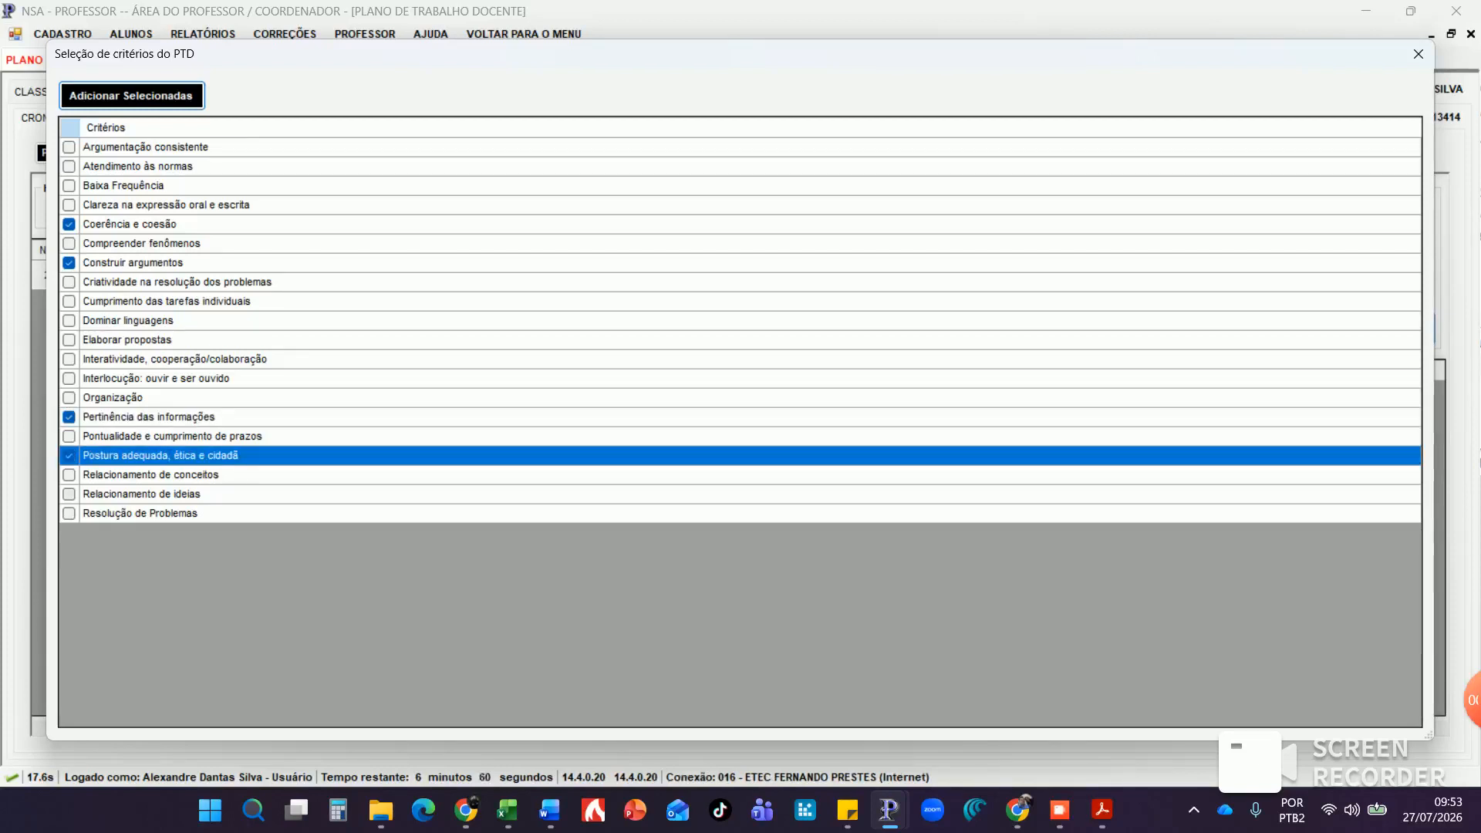
left_click(68, 494)
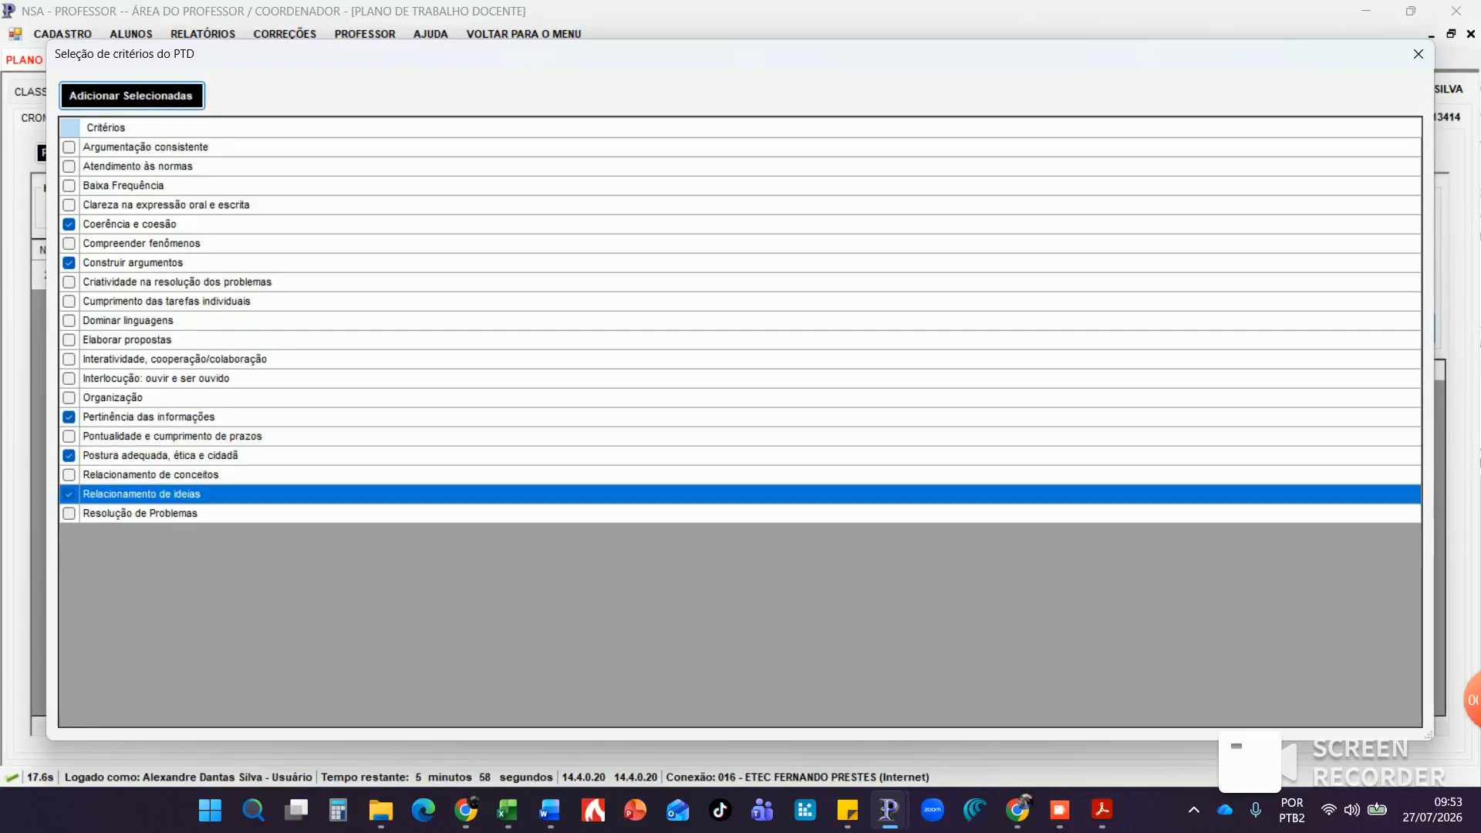
left_click(132, 95)
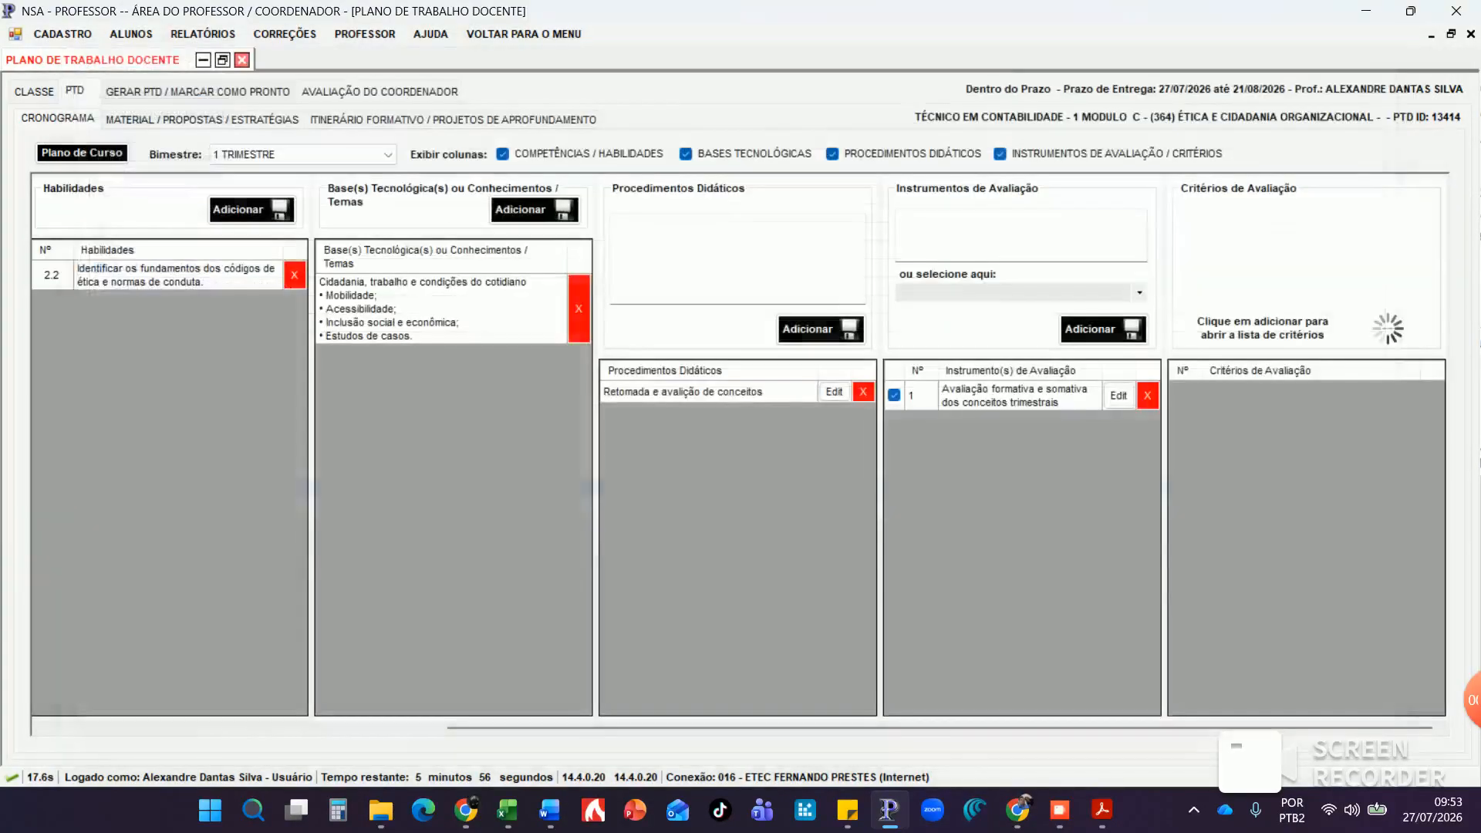
left_click_drag(695, 729, 294, 728)
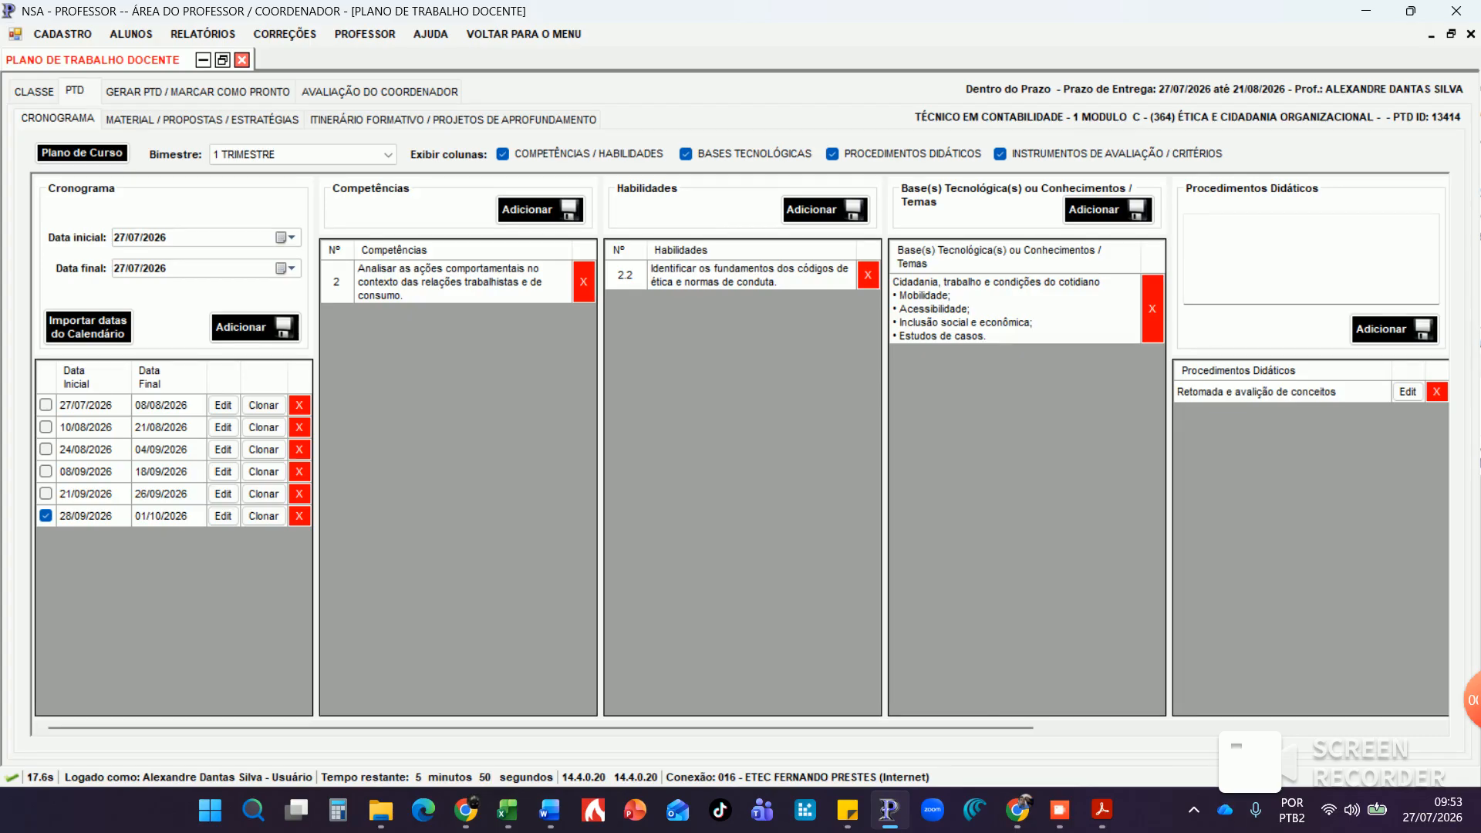
Switch the cronograma to 2 TRIMESTRE and import its period dates from the calendar
left_click(385, 155)
left_click(297, 187)
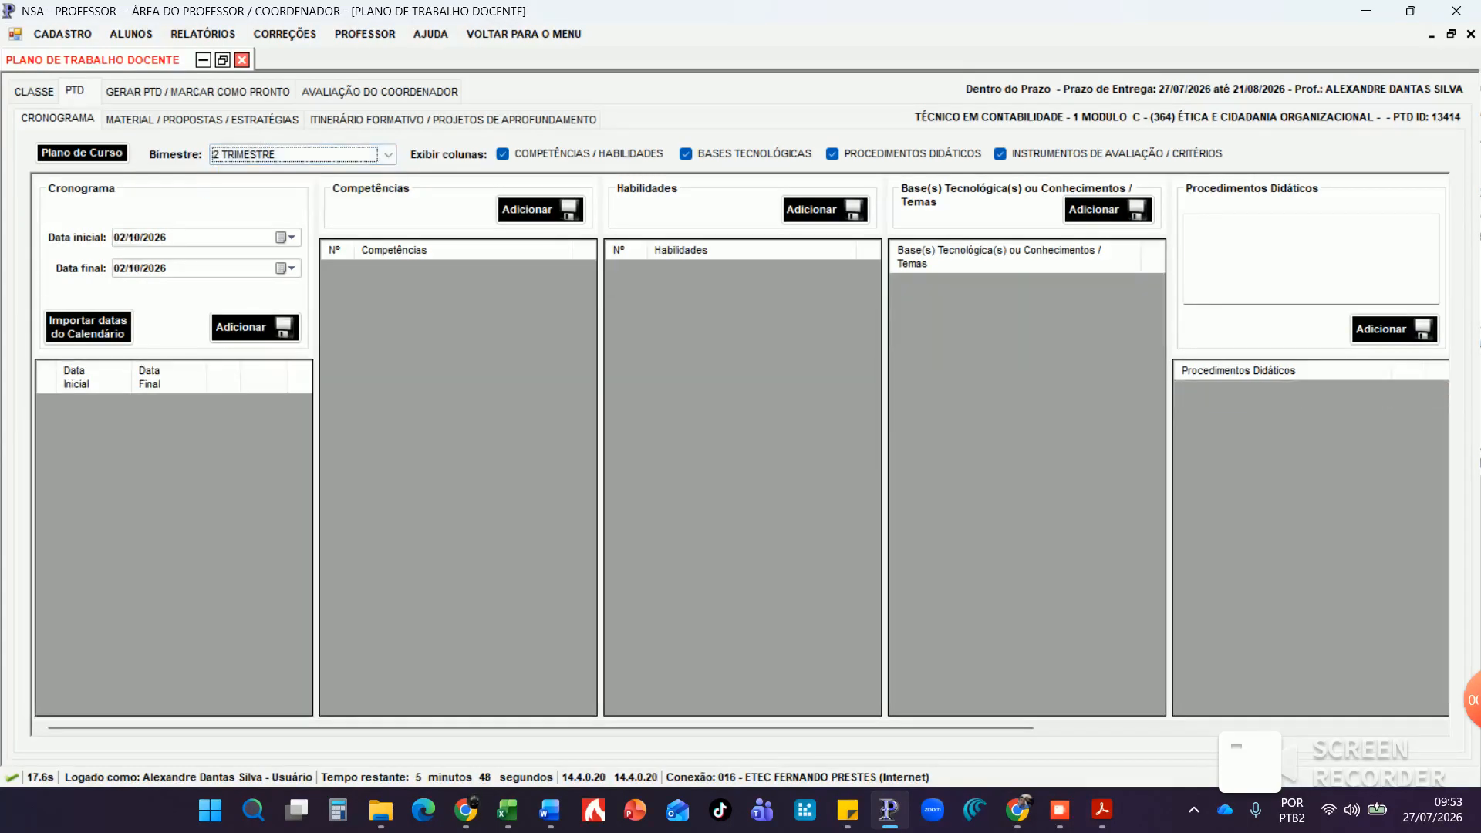
left_click(88, 328)
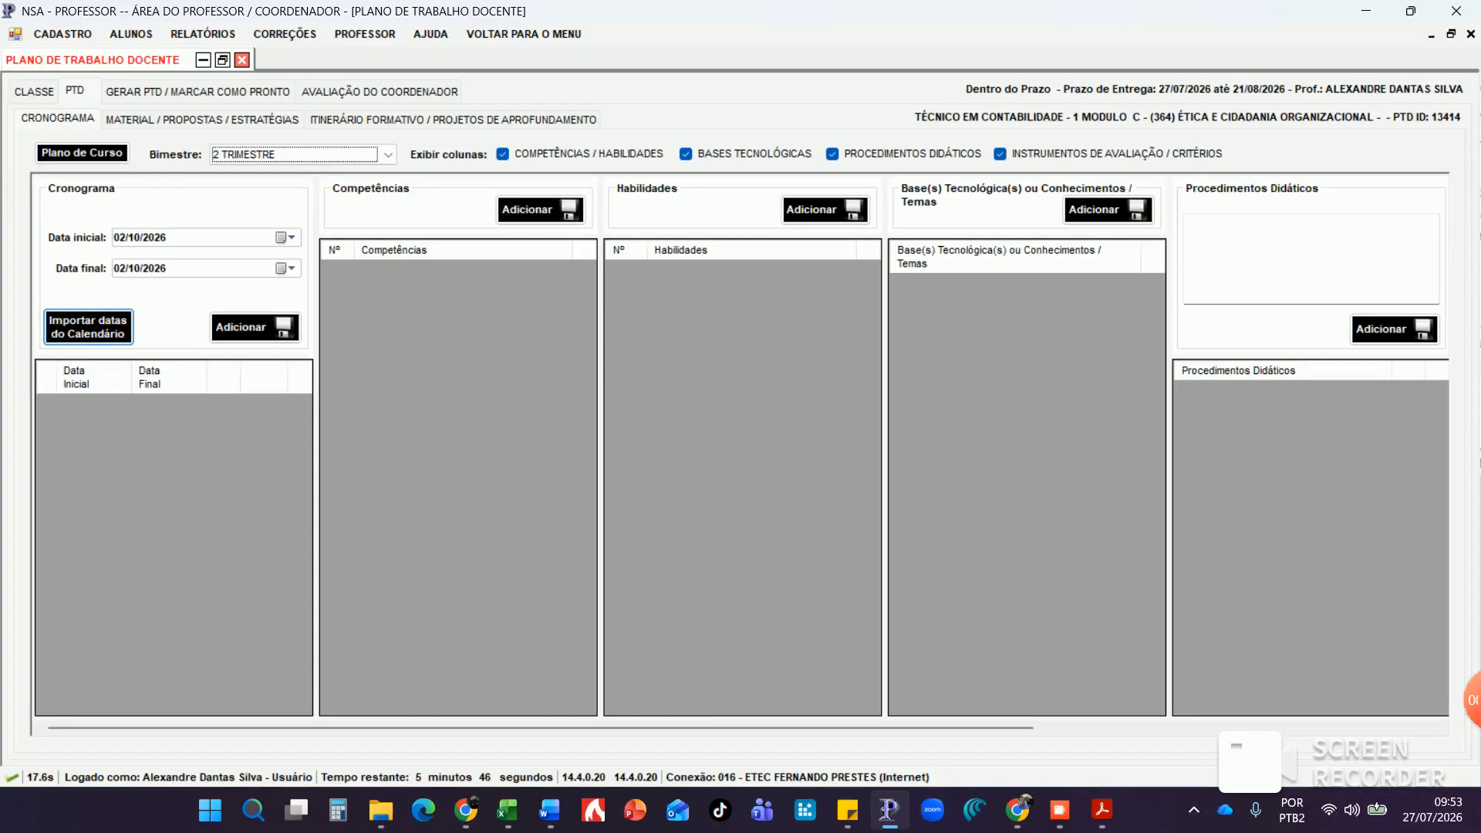
left_click(853, 468)
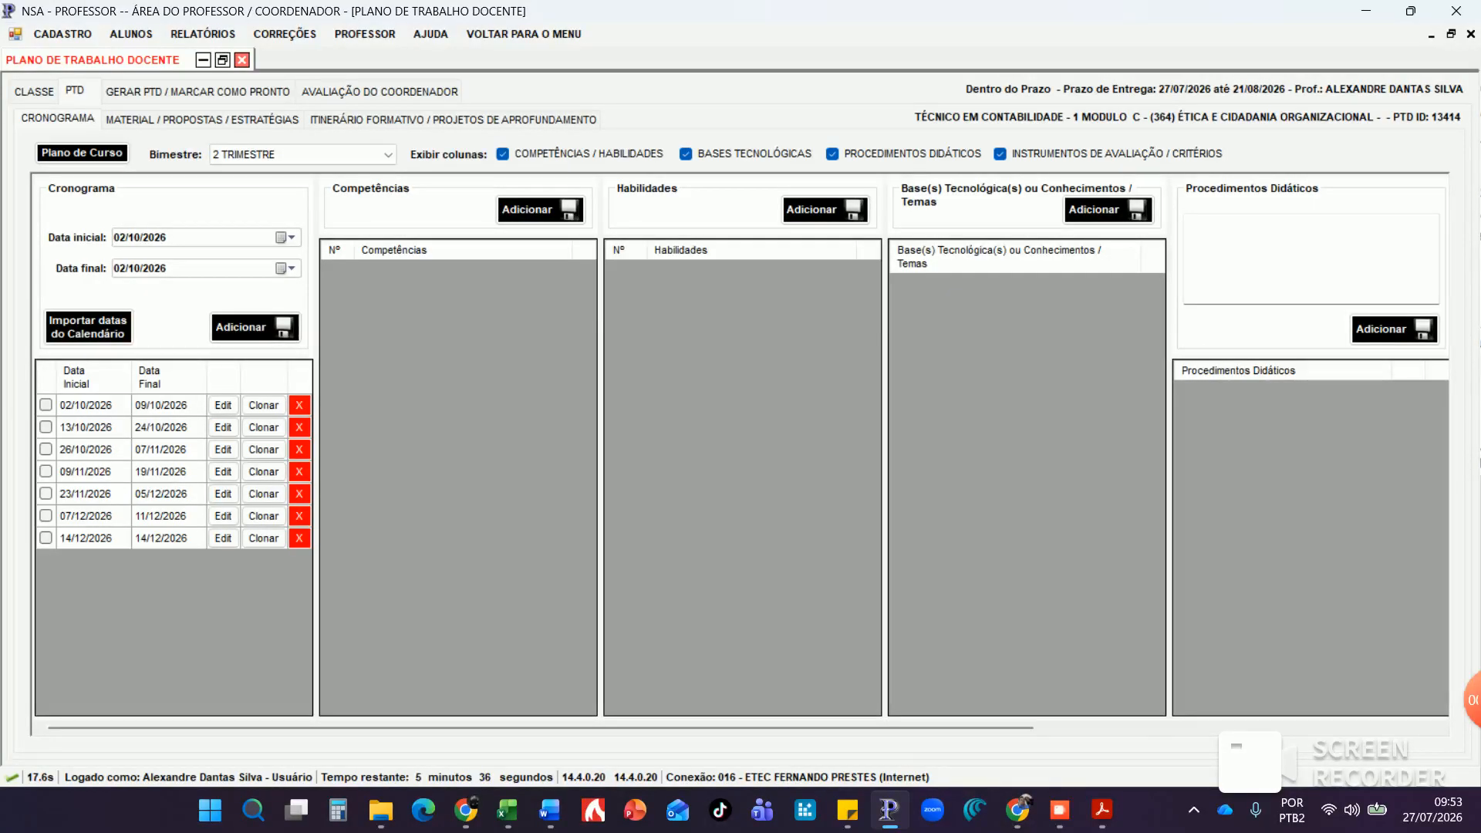
For the 02/10/2026 to 09/10/2026 period, add competência 3 with habilidade 3.1 and base tecnológica 3 including its subitem
left_click(46, 405)
left_click(541, 210)
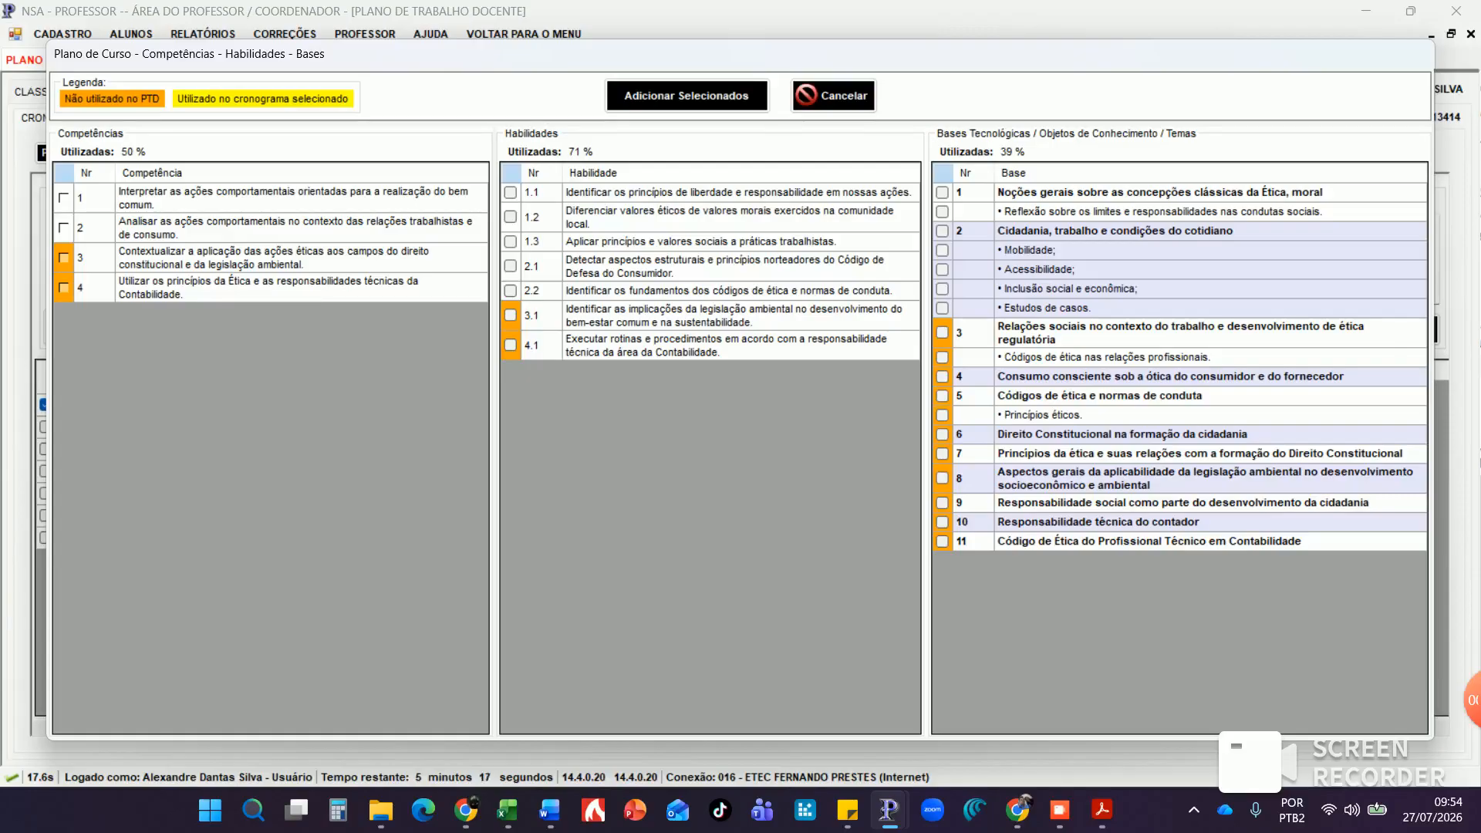
left_click(511, 316)
left_click(941, 332)
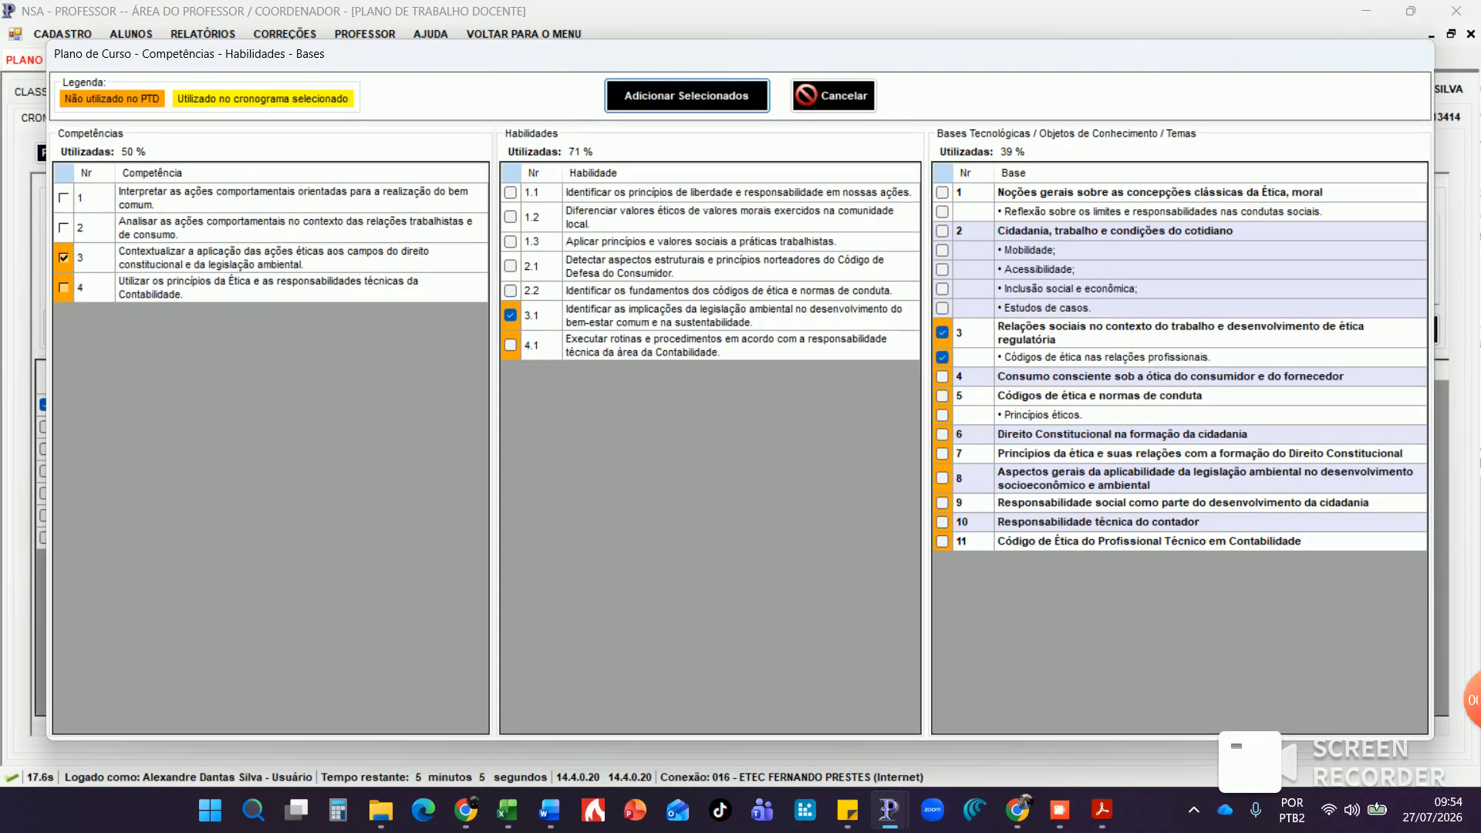
left_click(687, 96)
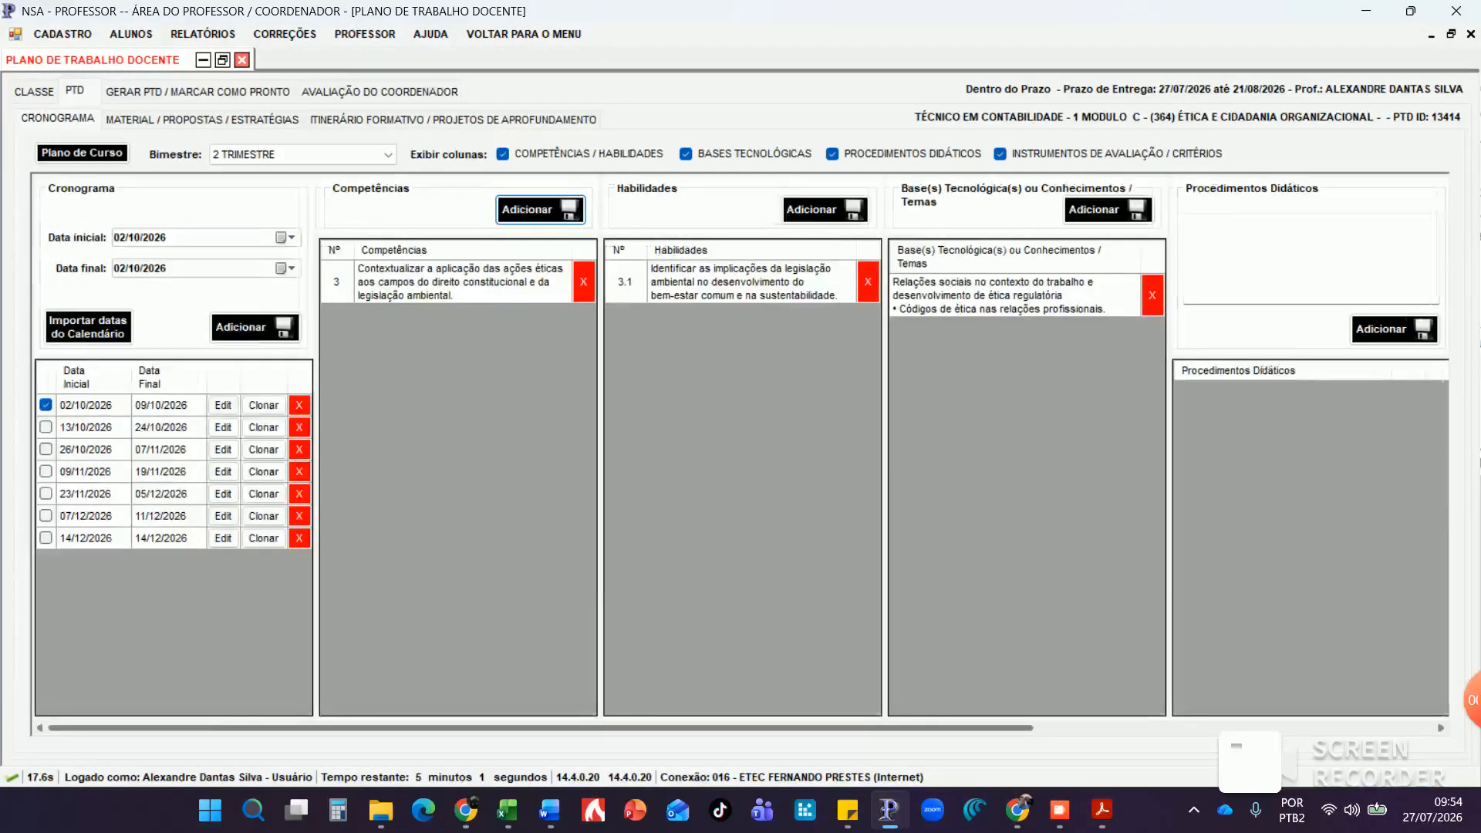
Copy "Aula expositiva e conceitual. Elaboração de exercícios de assimilação de conceitos." from the Word document into the 02/10/2026 period's procedimentos didáticos
left_click_drag(656, 728, 913, 728)
left_click(925, 259)
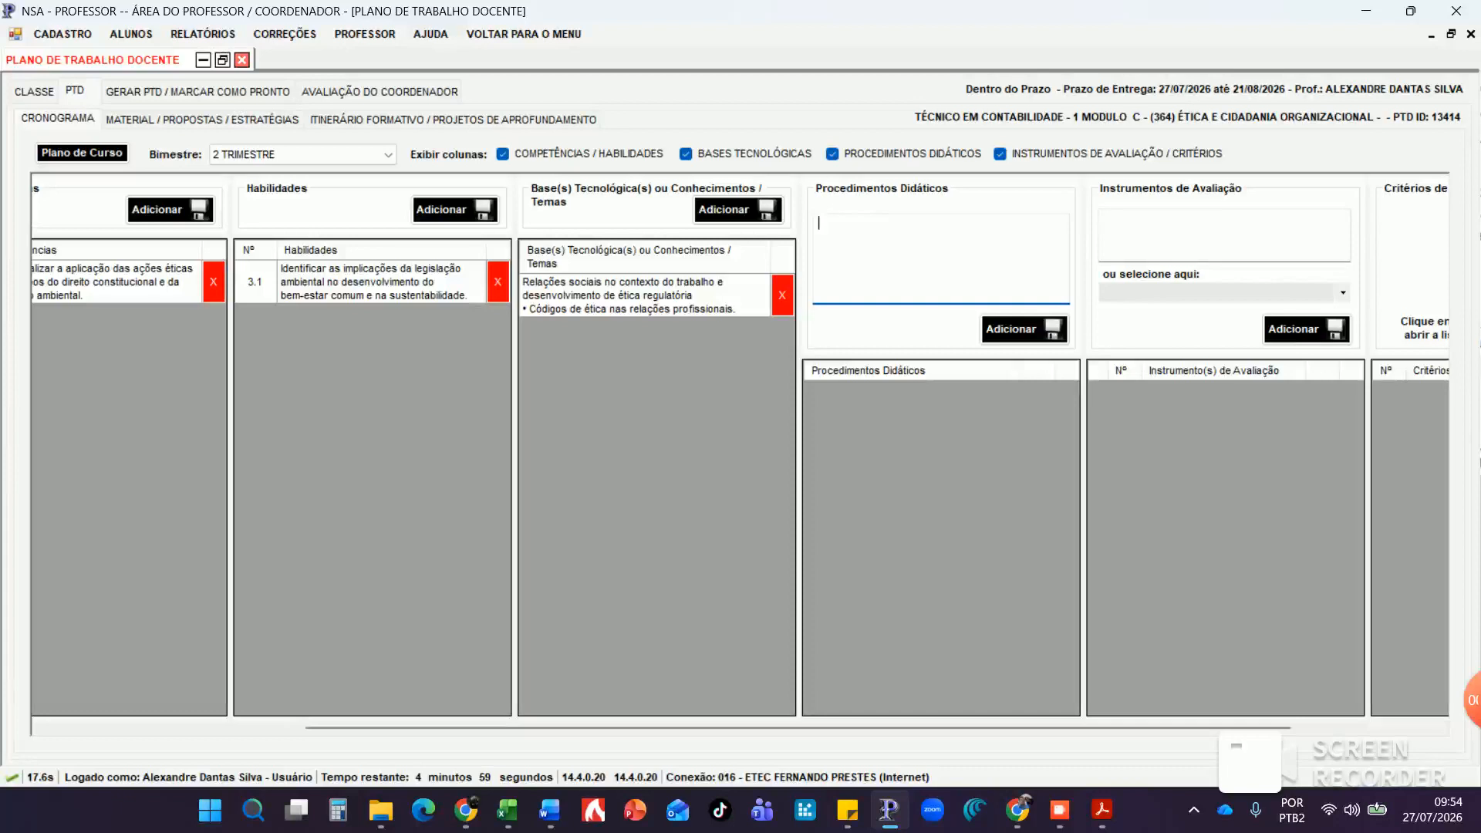
type("Au")
key("BackSpace")
key("BackSpace")
left_click(549, 809)
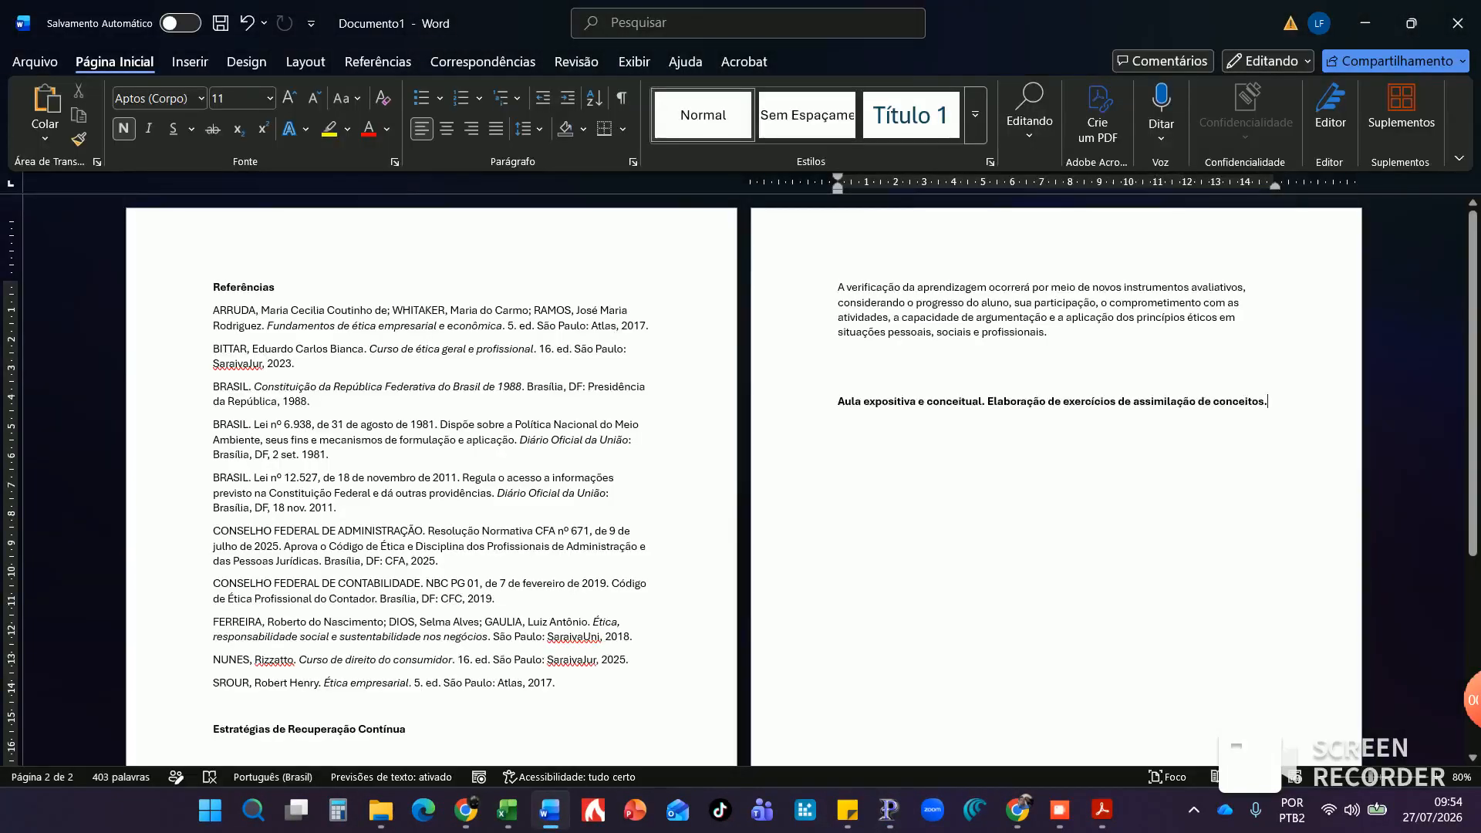
left_click_drag(1271, 401, 833, 403)
key("ctrl+c")
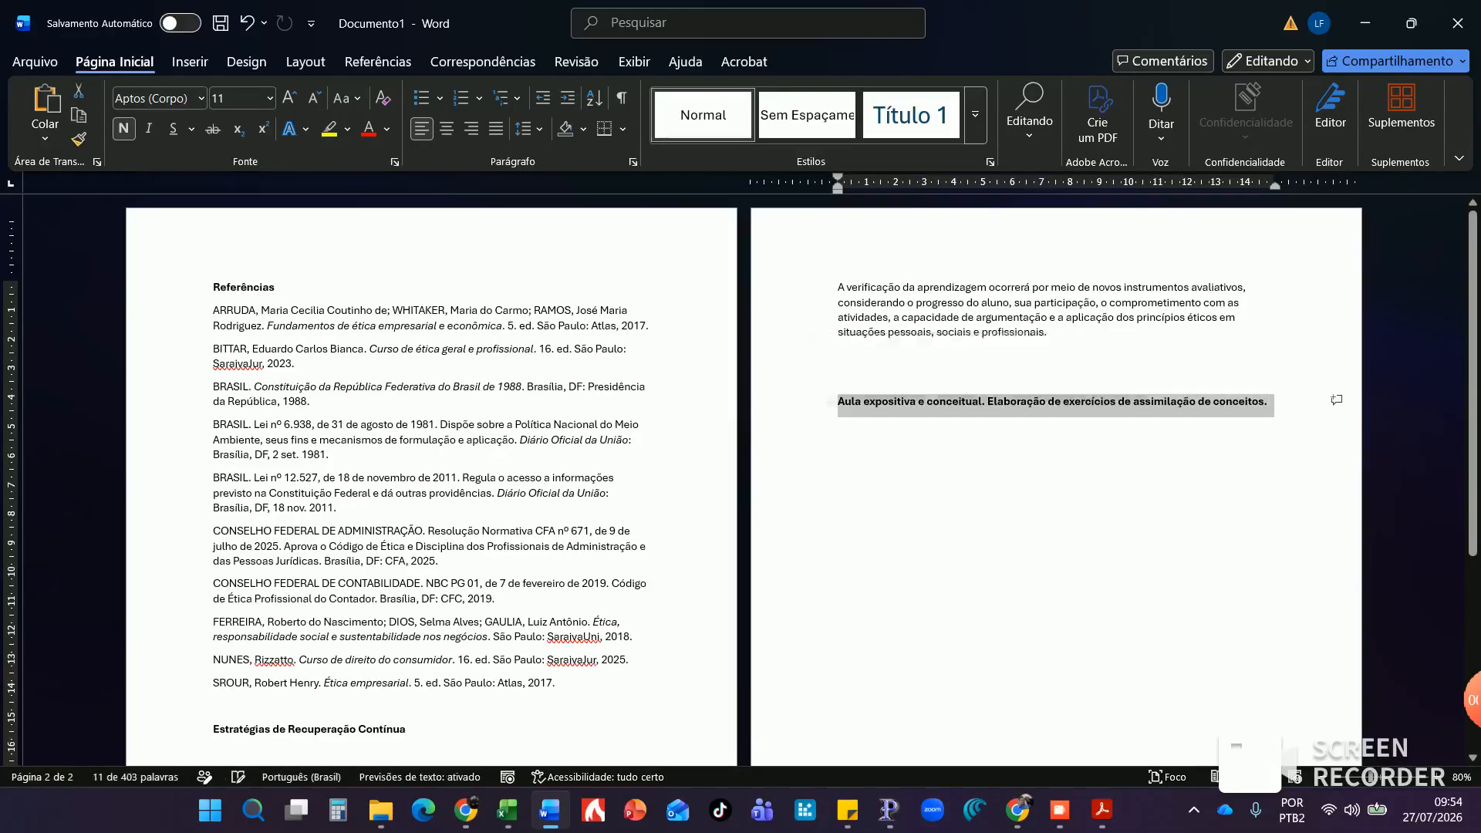
left_click(889, 809)
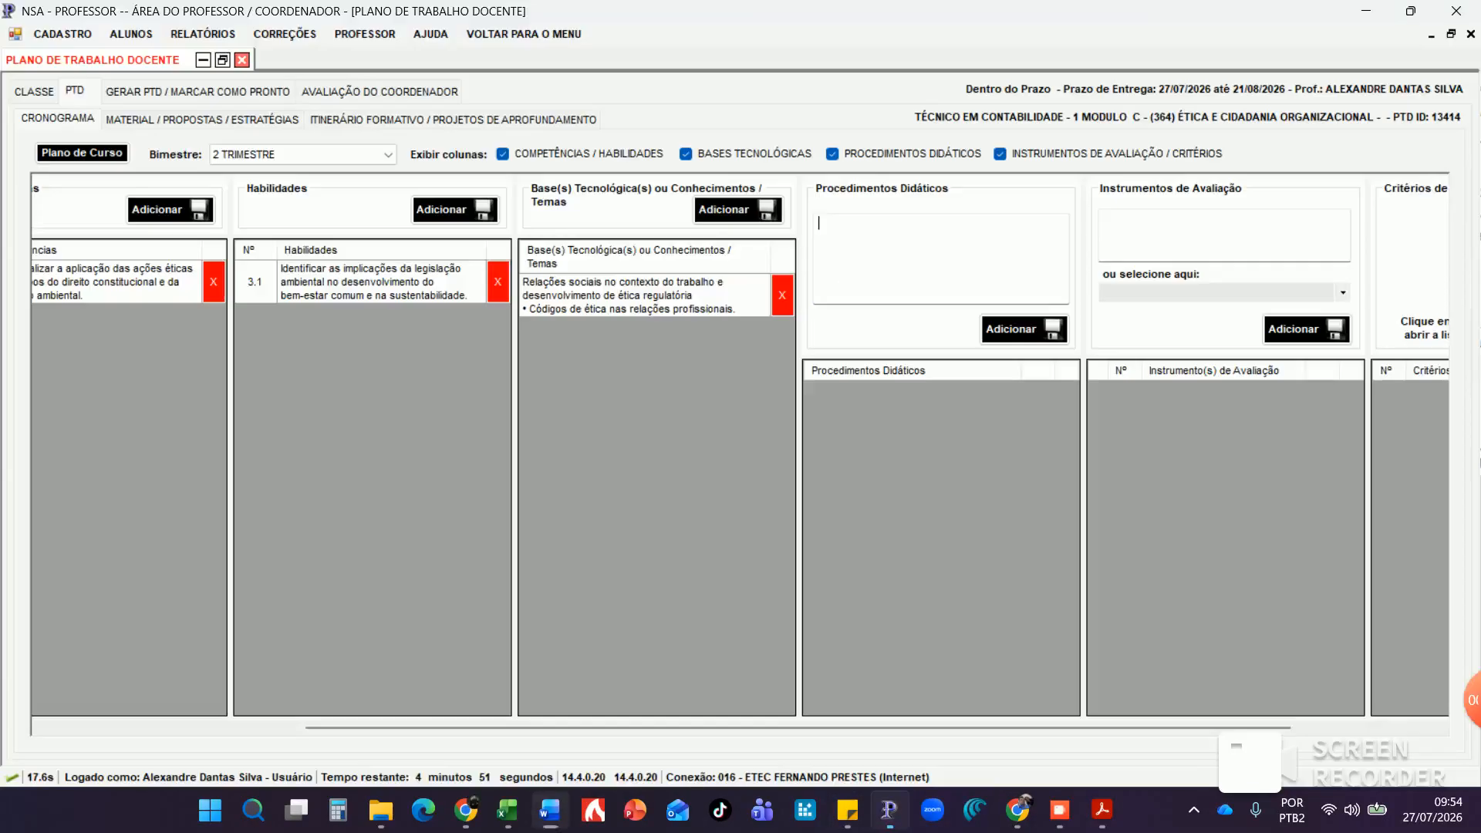
key("ctrl+v")
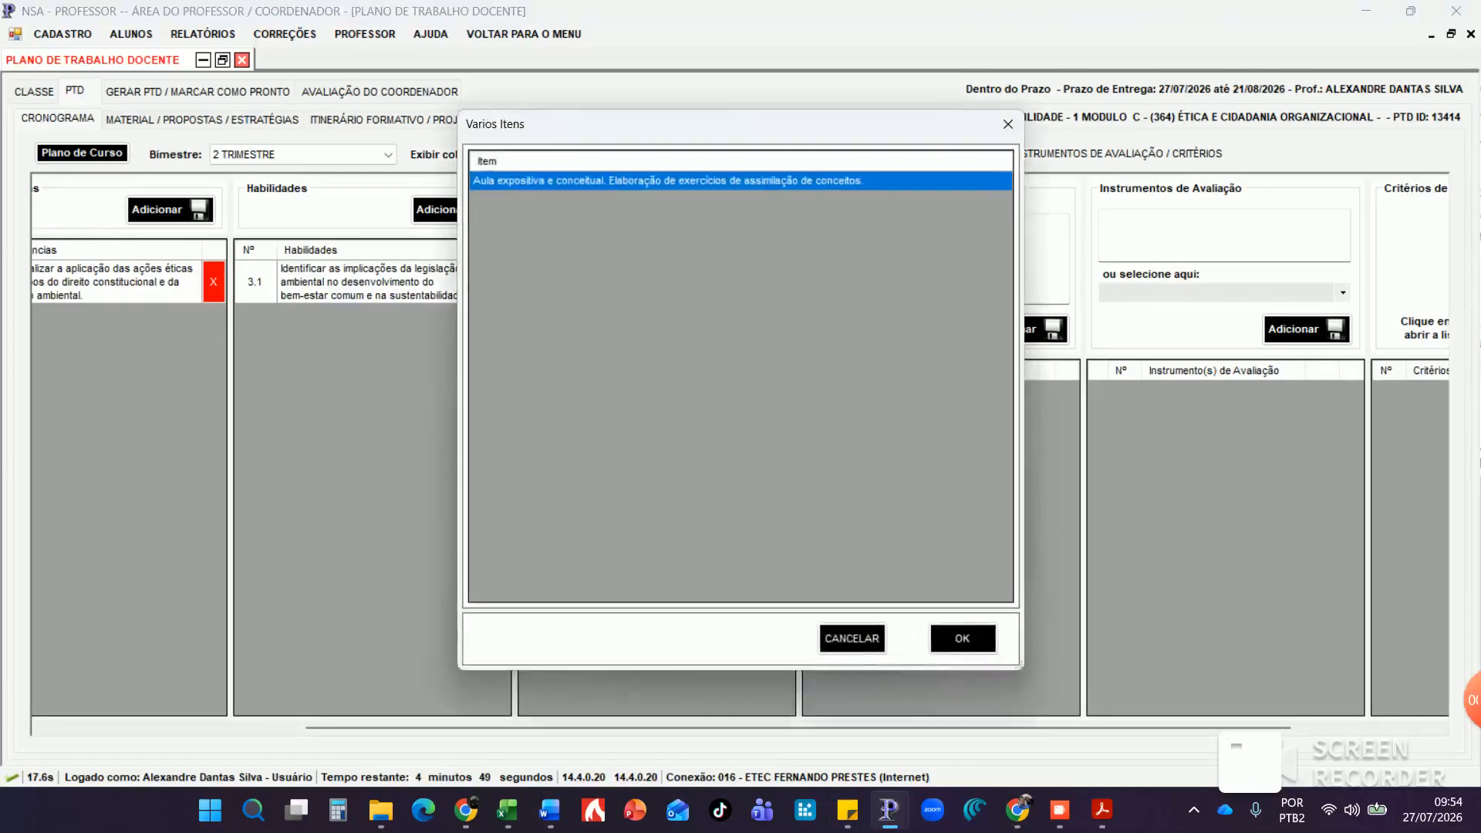
key("Return")
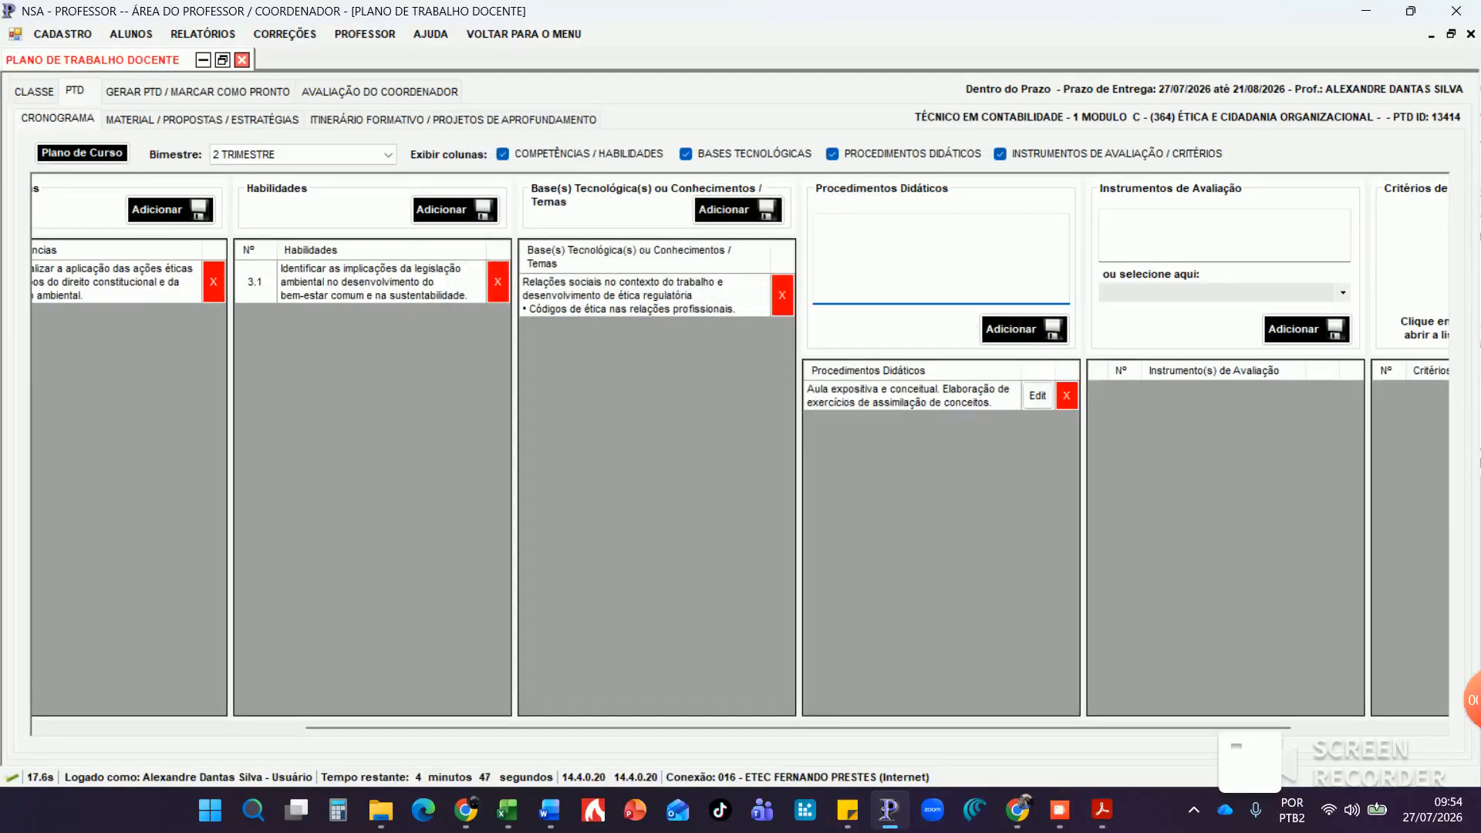
Add the predefined instrumento de avaliação "Participação em Aula" to the 02/10/2026 to 09/10/2026 period
left_click(1157, 232)
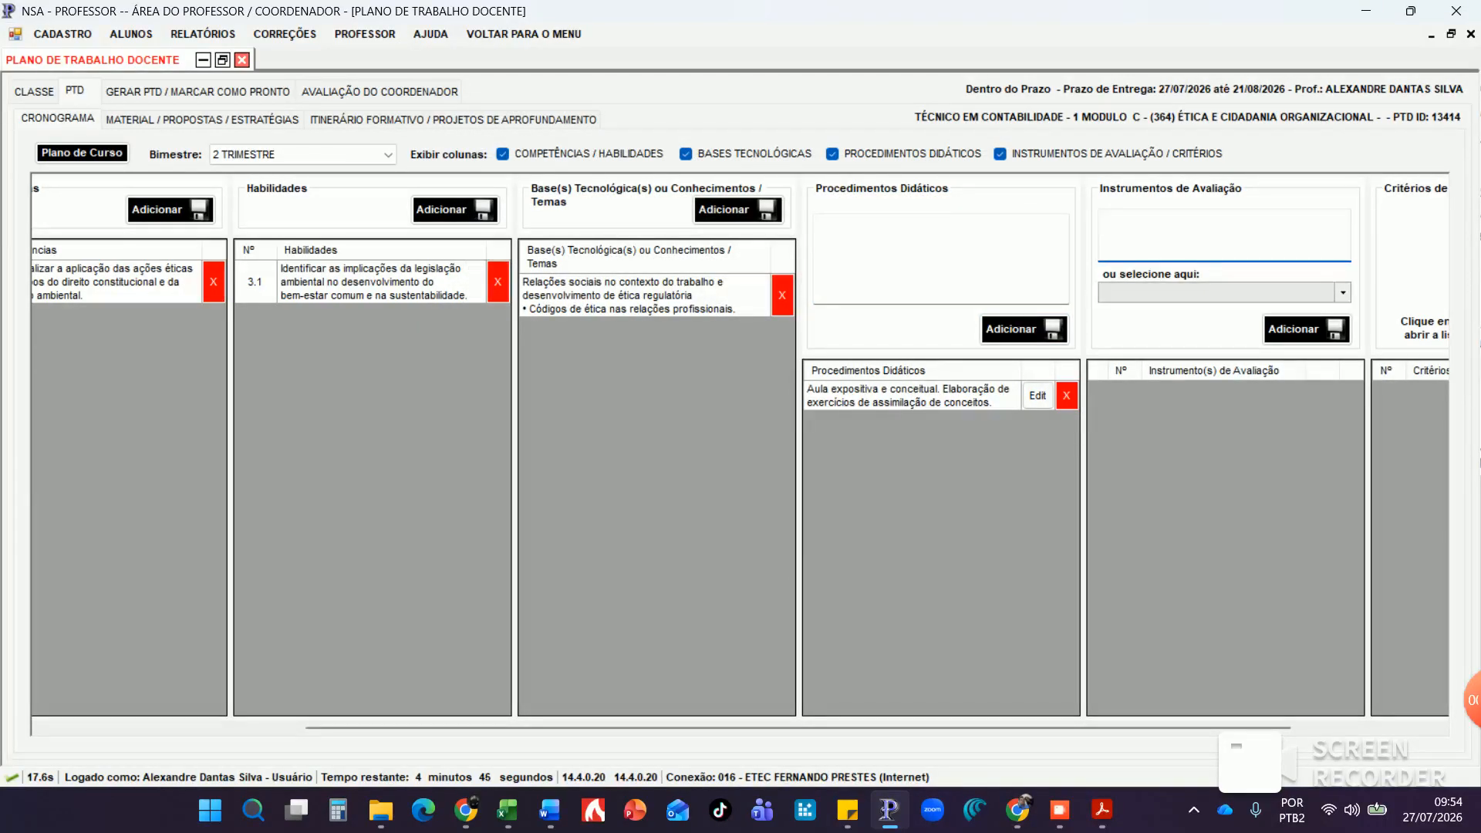
left_click(1343, 292)
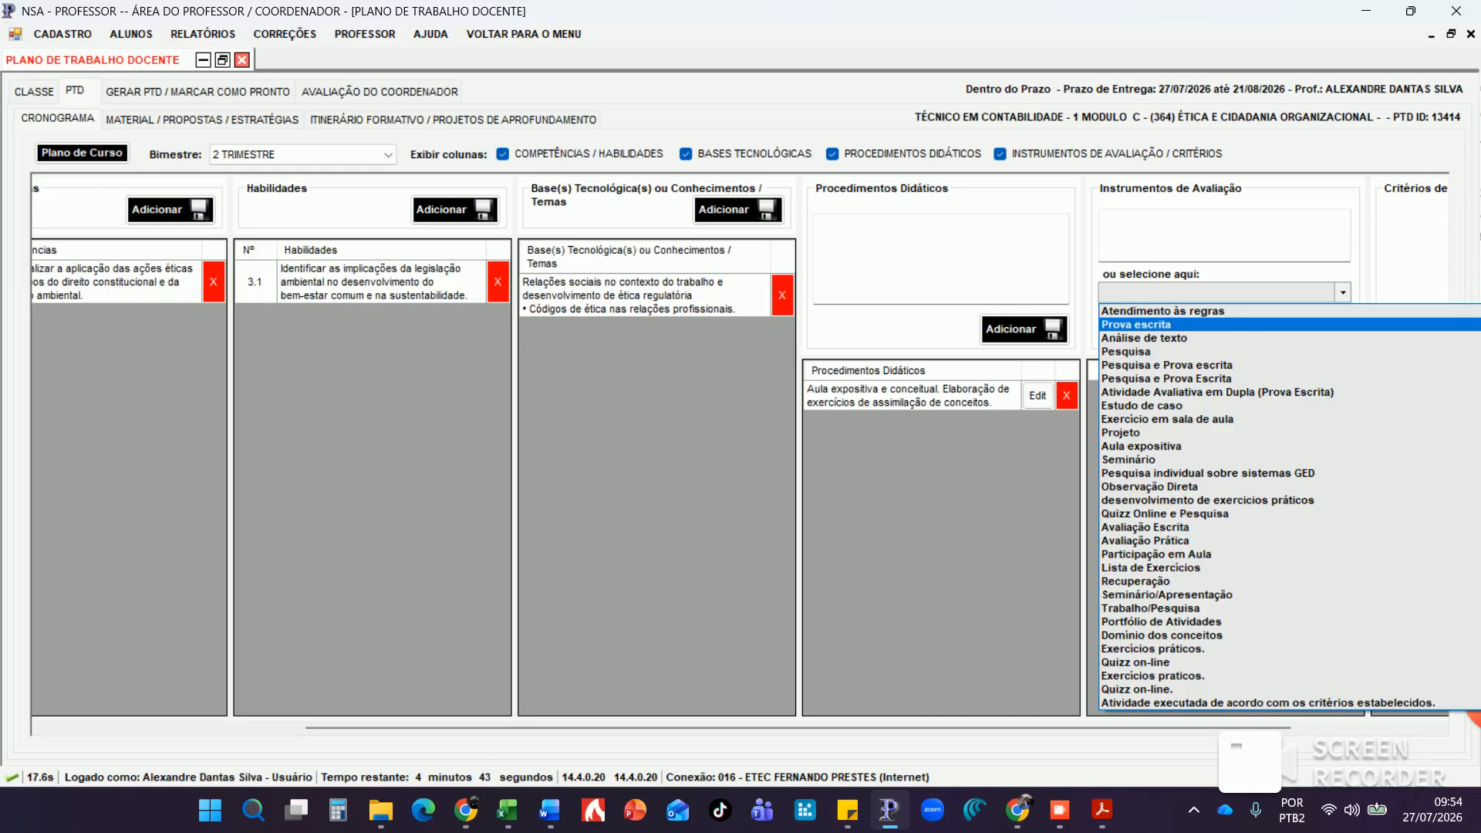
key("Down")
key("Down")
key("Down")
key("Down")
key("Down")
key("Down")
key("Down")
key("Down")
key("Down")
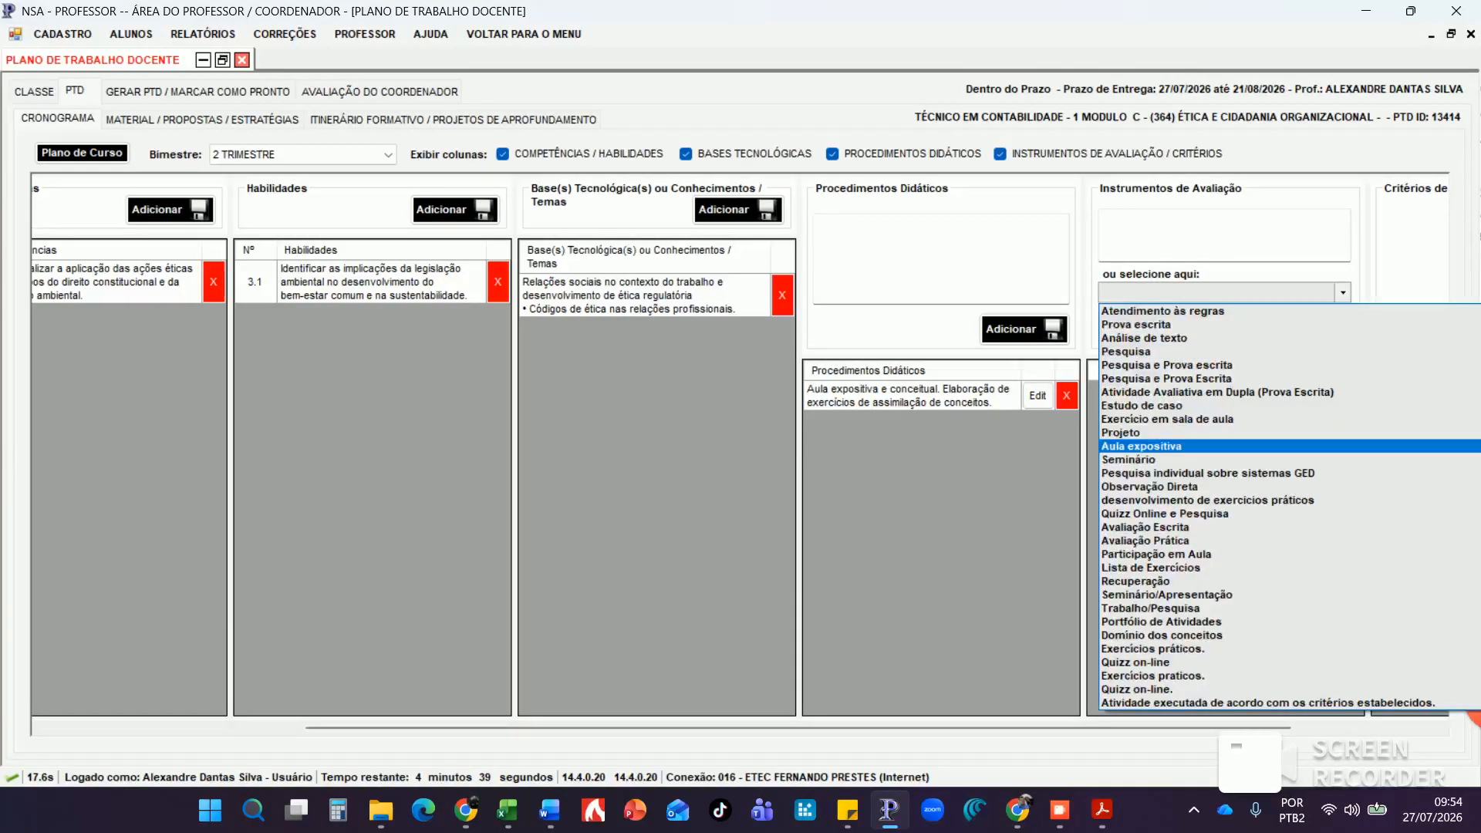
key("Return")
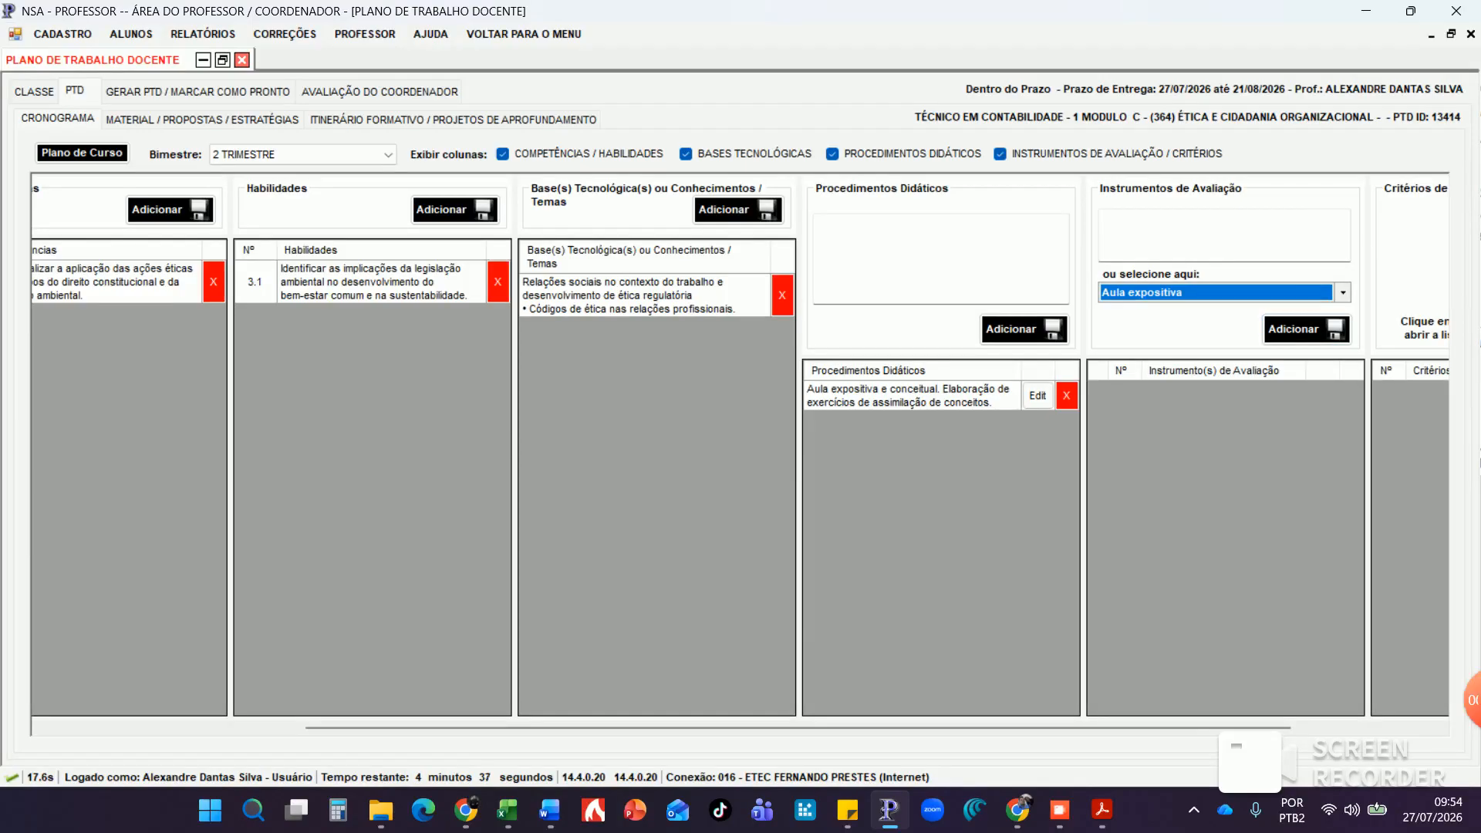
key("alt+Down")
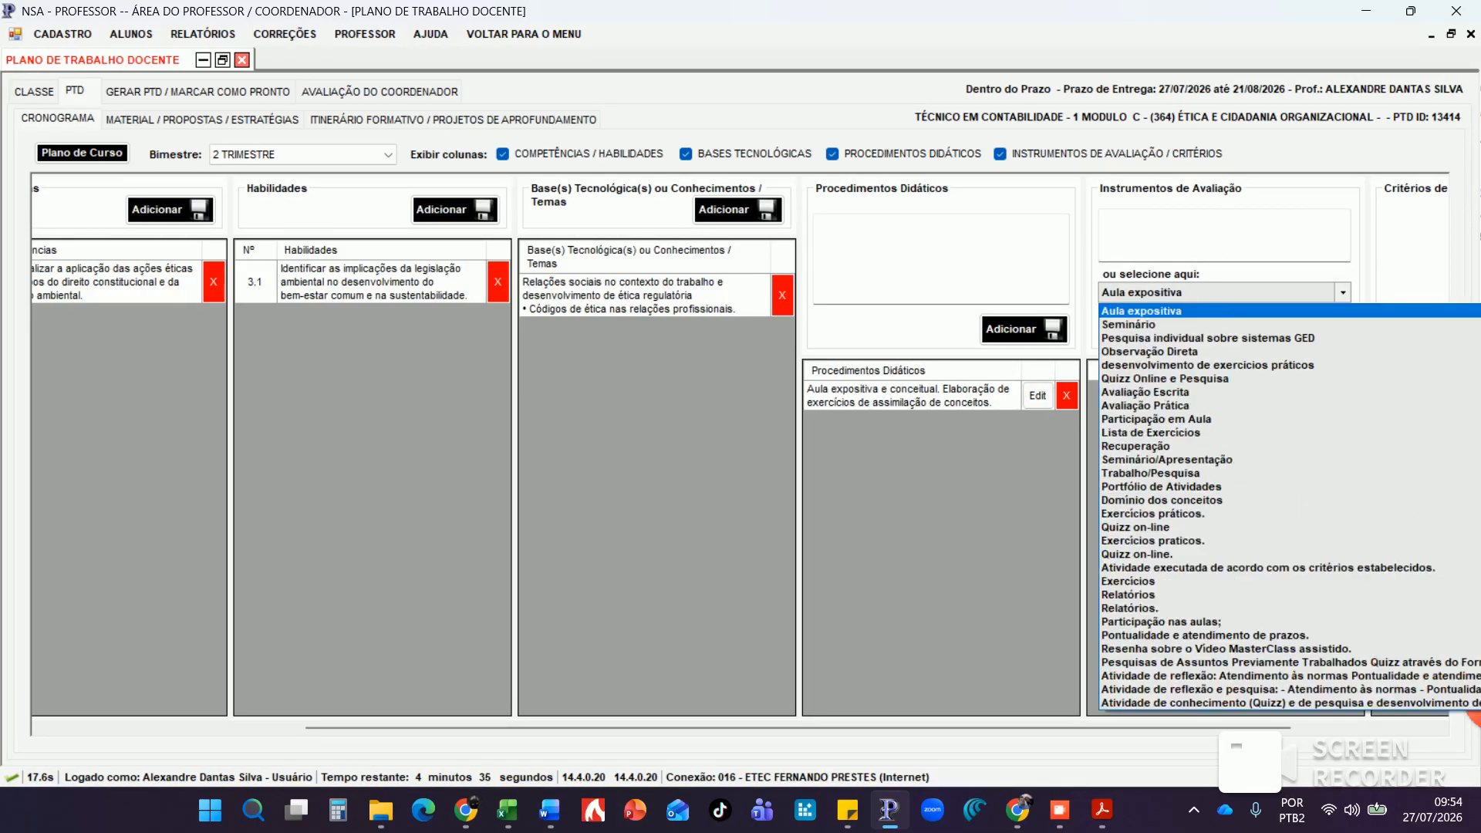
key("Return")
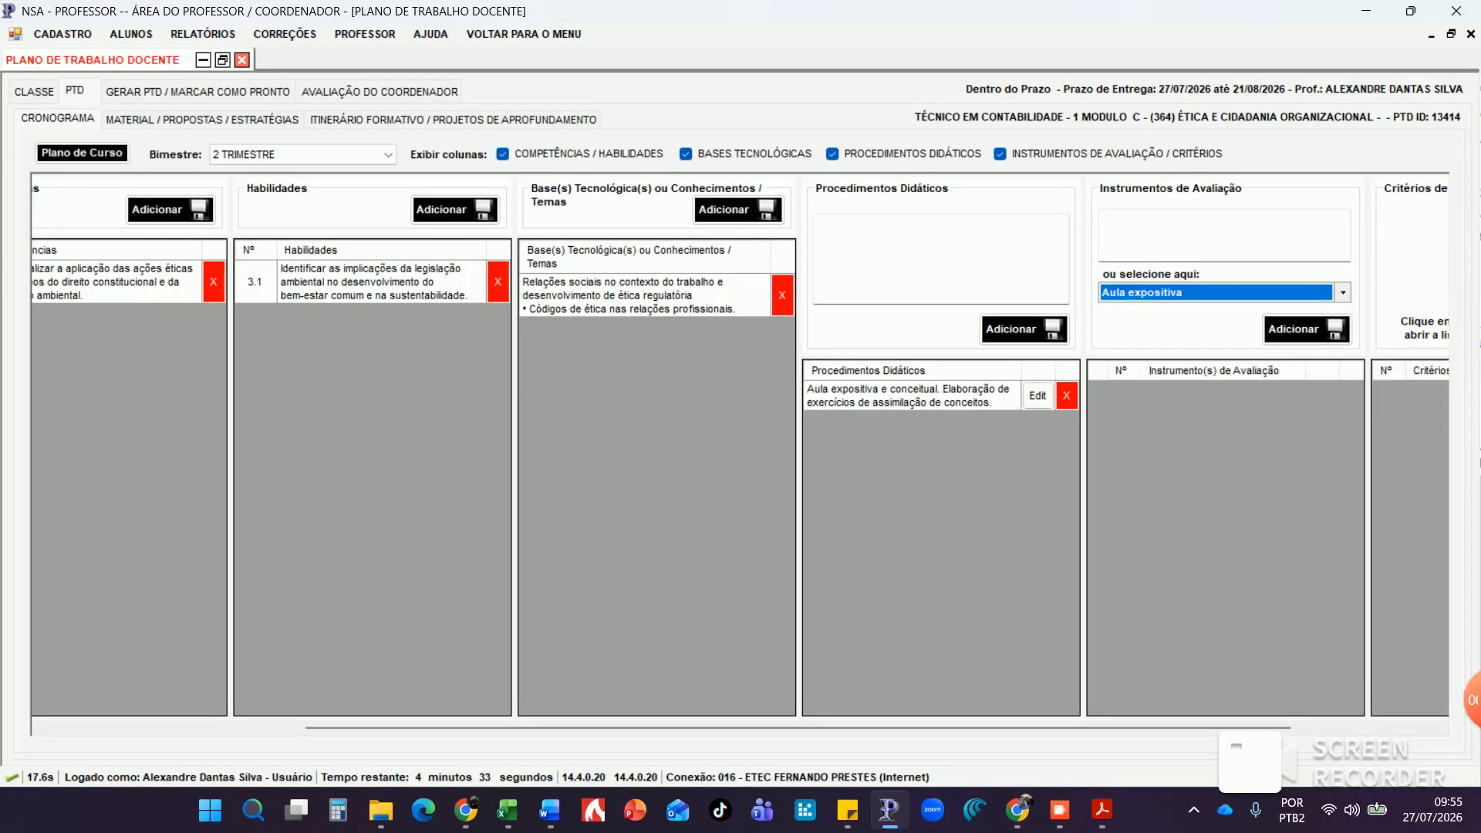
key("alt+Down")
key("Down")
key("Down")
key("Down")
key("Down")
key("Down")
key("Down")
key("Down")
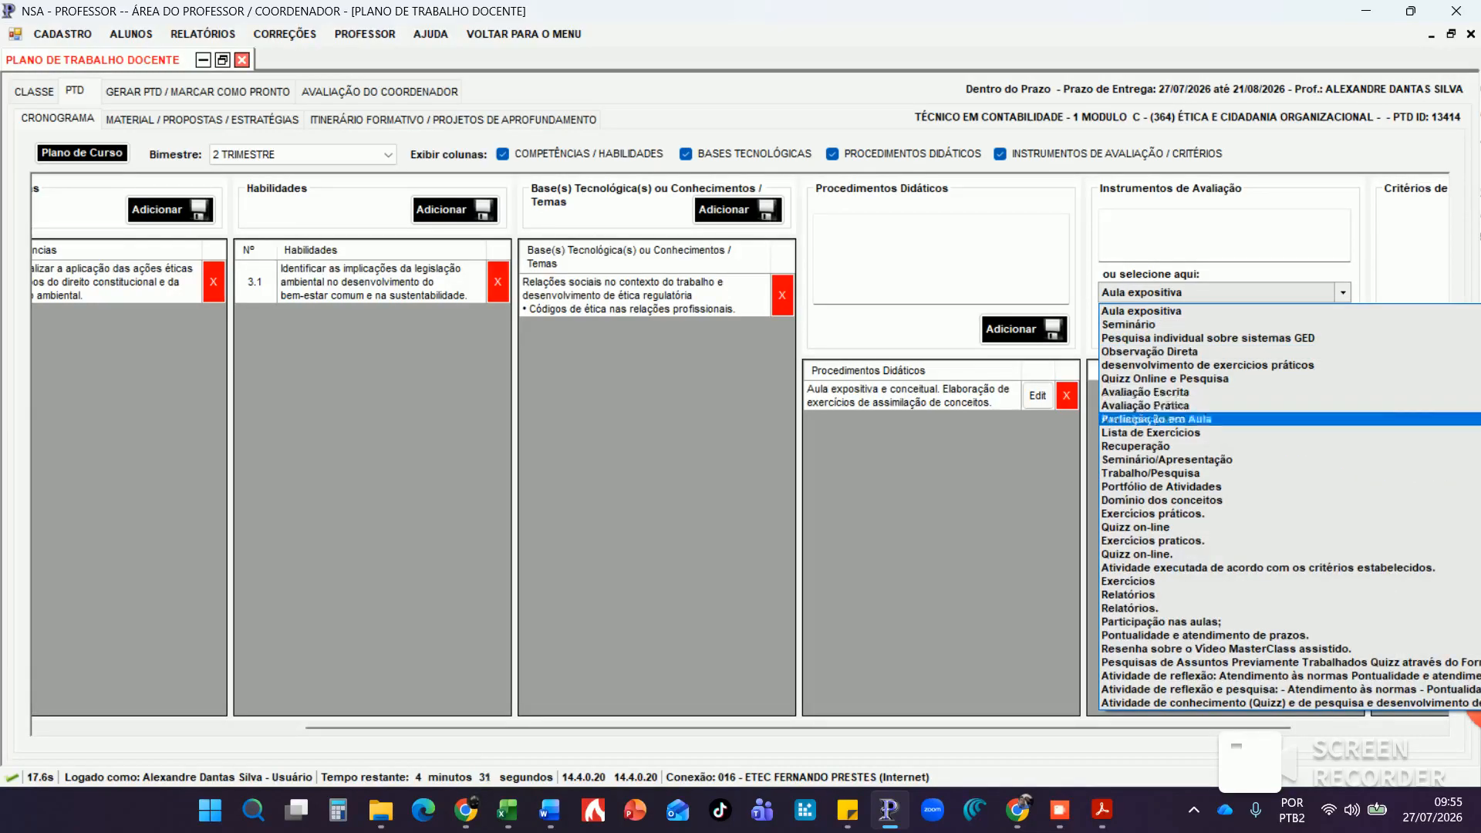
key("Return")
left_click(1306, 330)
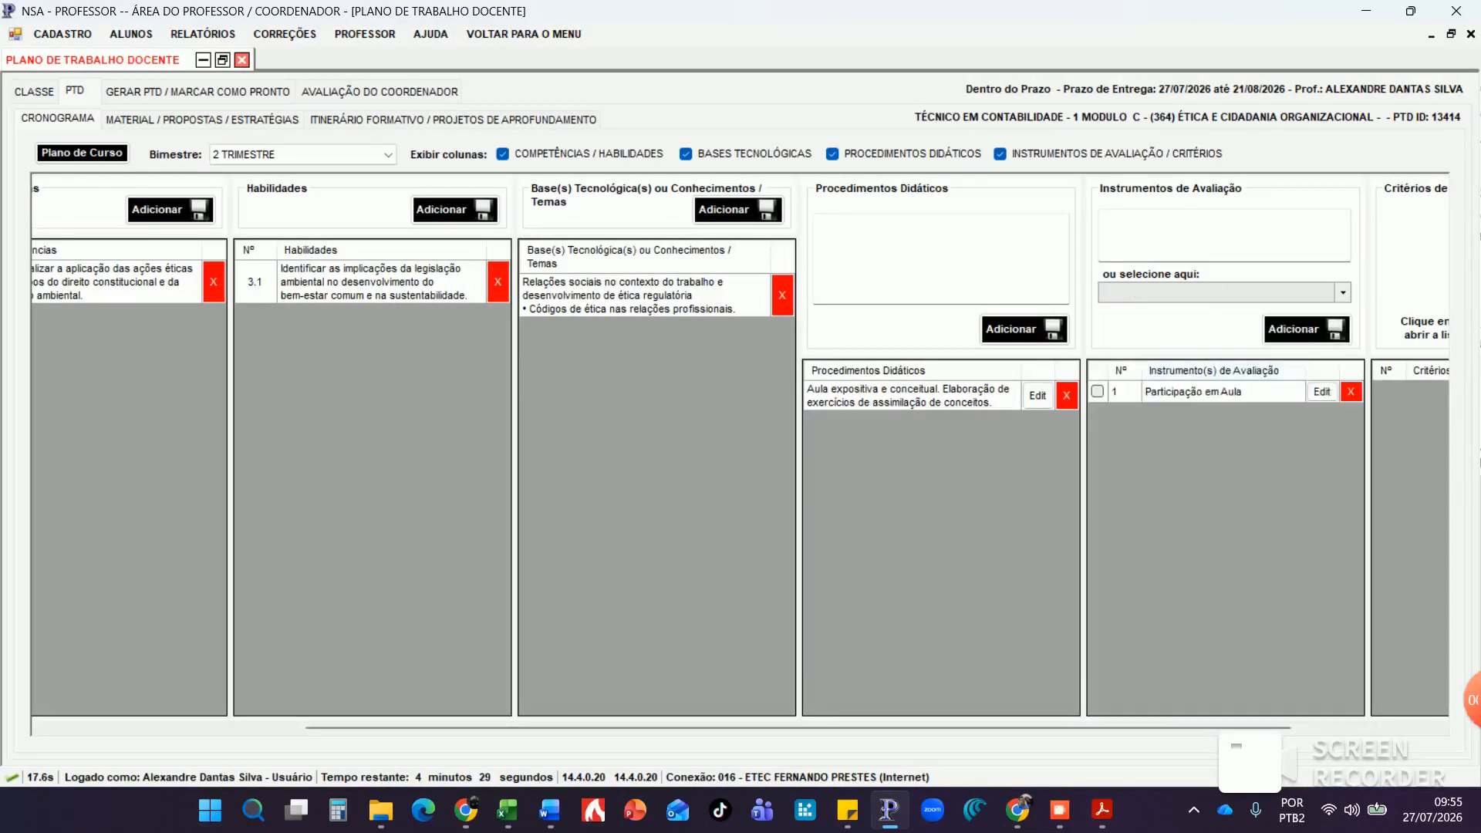
Add the critérios Compreender fenômenos, Construir argumentos, Dominar linguagens, Interatividade, cooperação/colaboração and Interlocução: ouvir e ser ouvido to Participação em Aula for the 02/10/2026 period
left_click(1097, 391)
left_click_drag(1095, 728, 1239, 729)
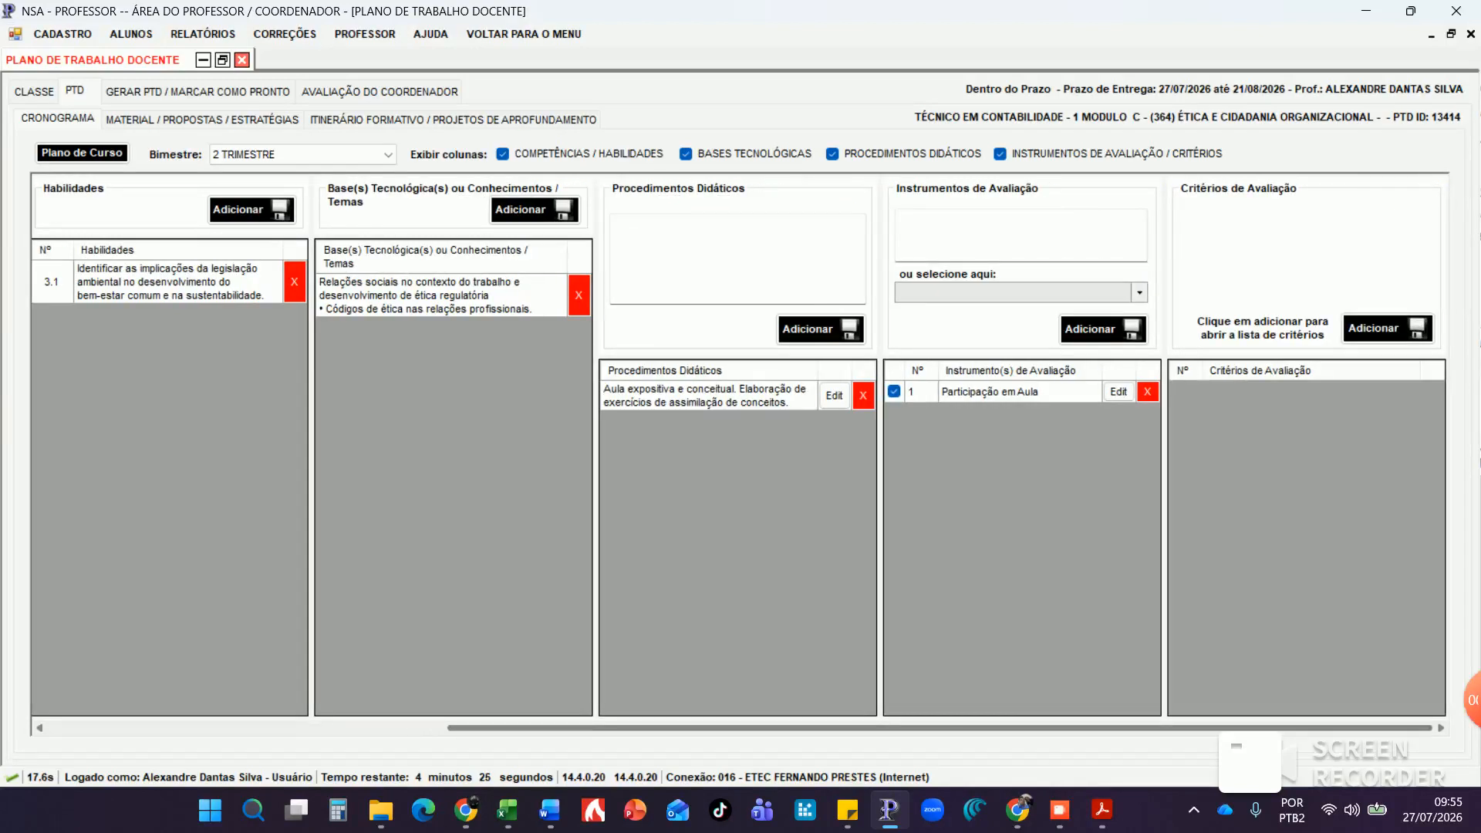
left_click(1388, 328)
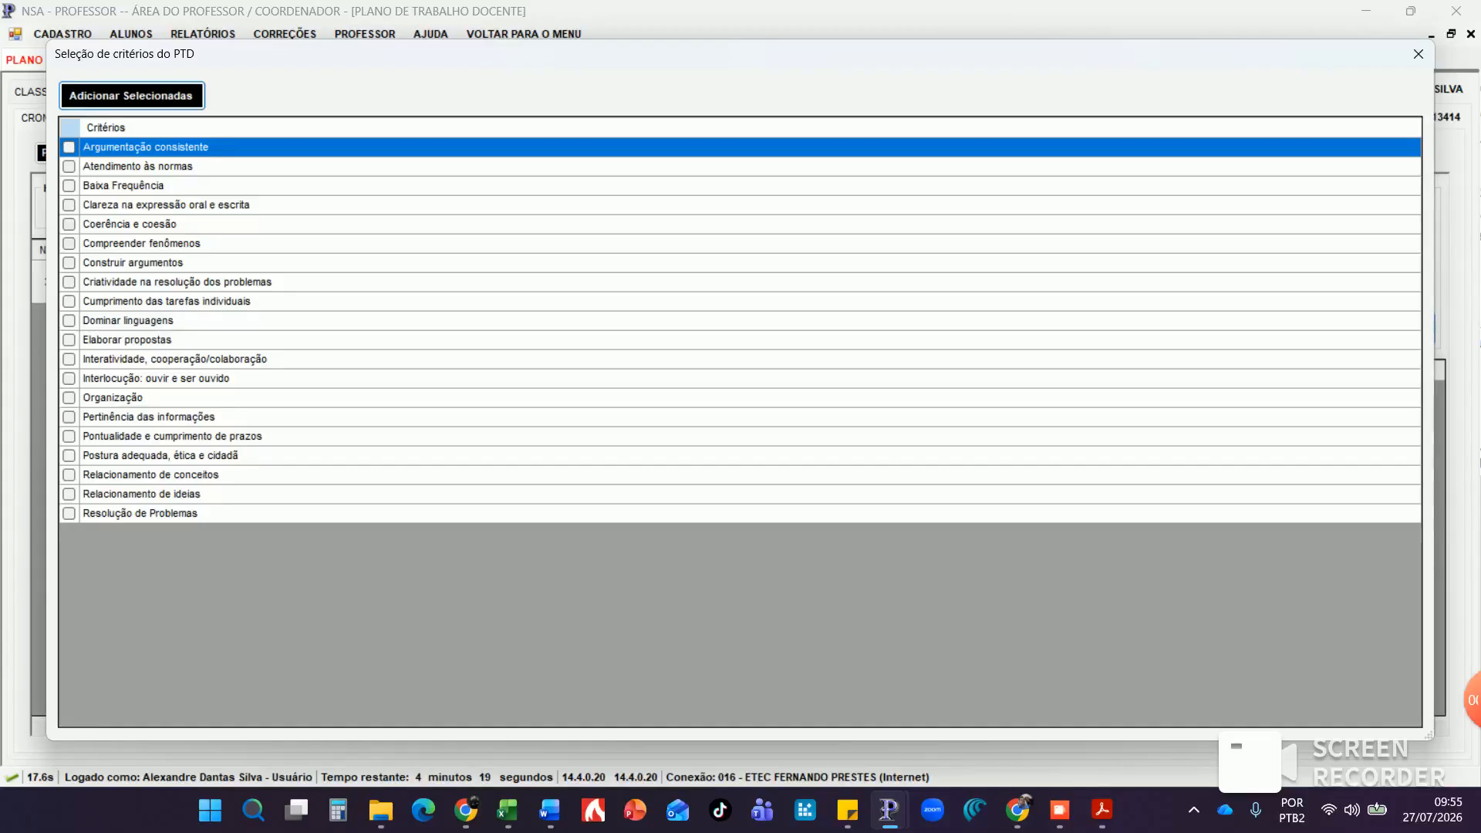
left_click(69, 243)
left_click(69, 263)
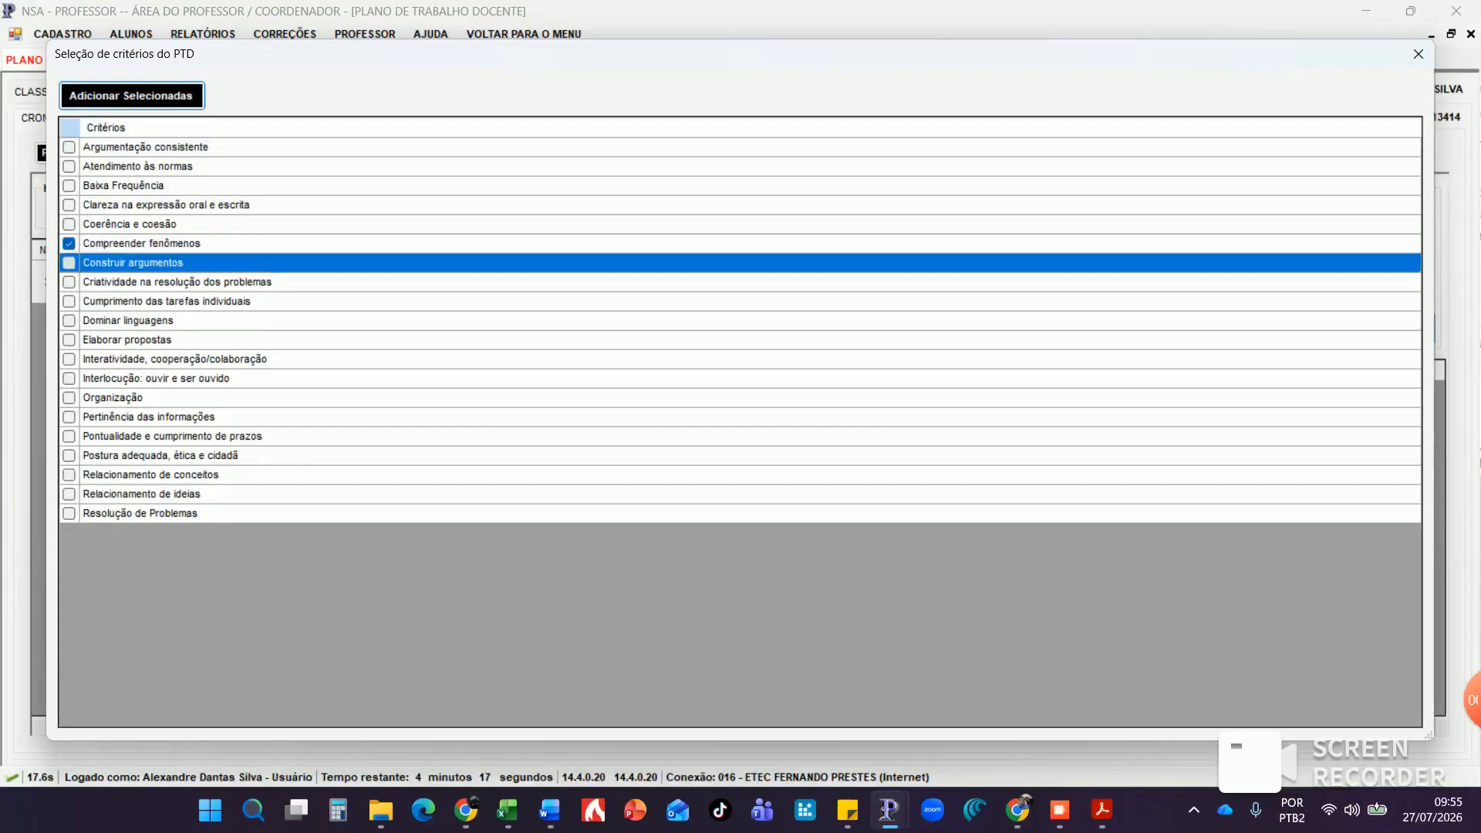
left_click(69, 321)
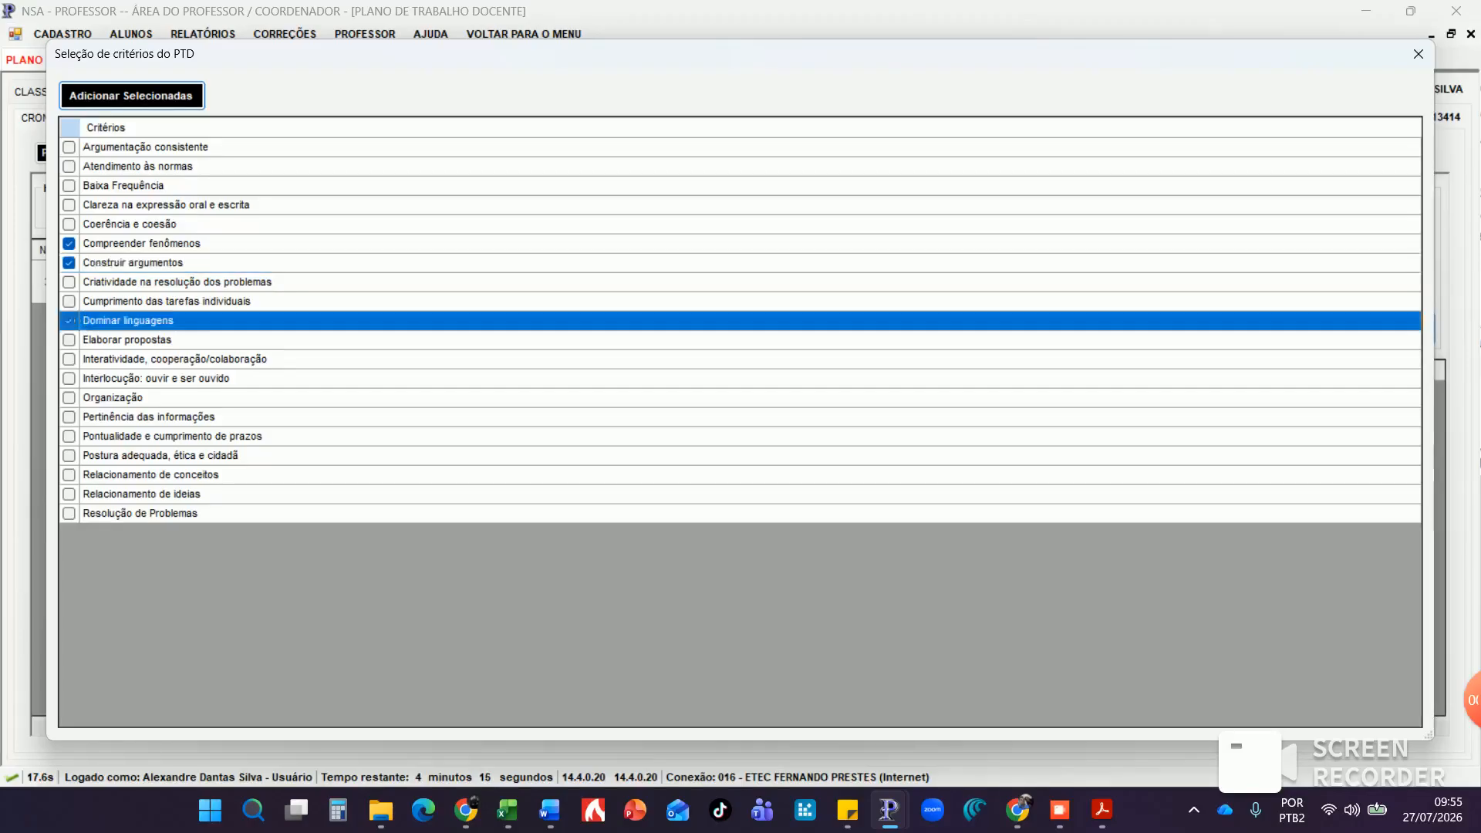
left_click(69, 360)
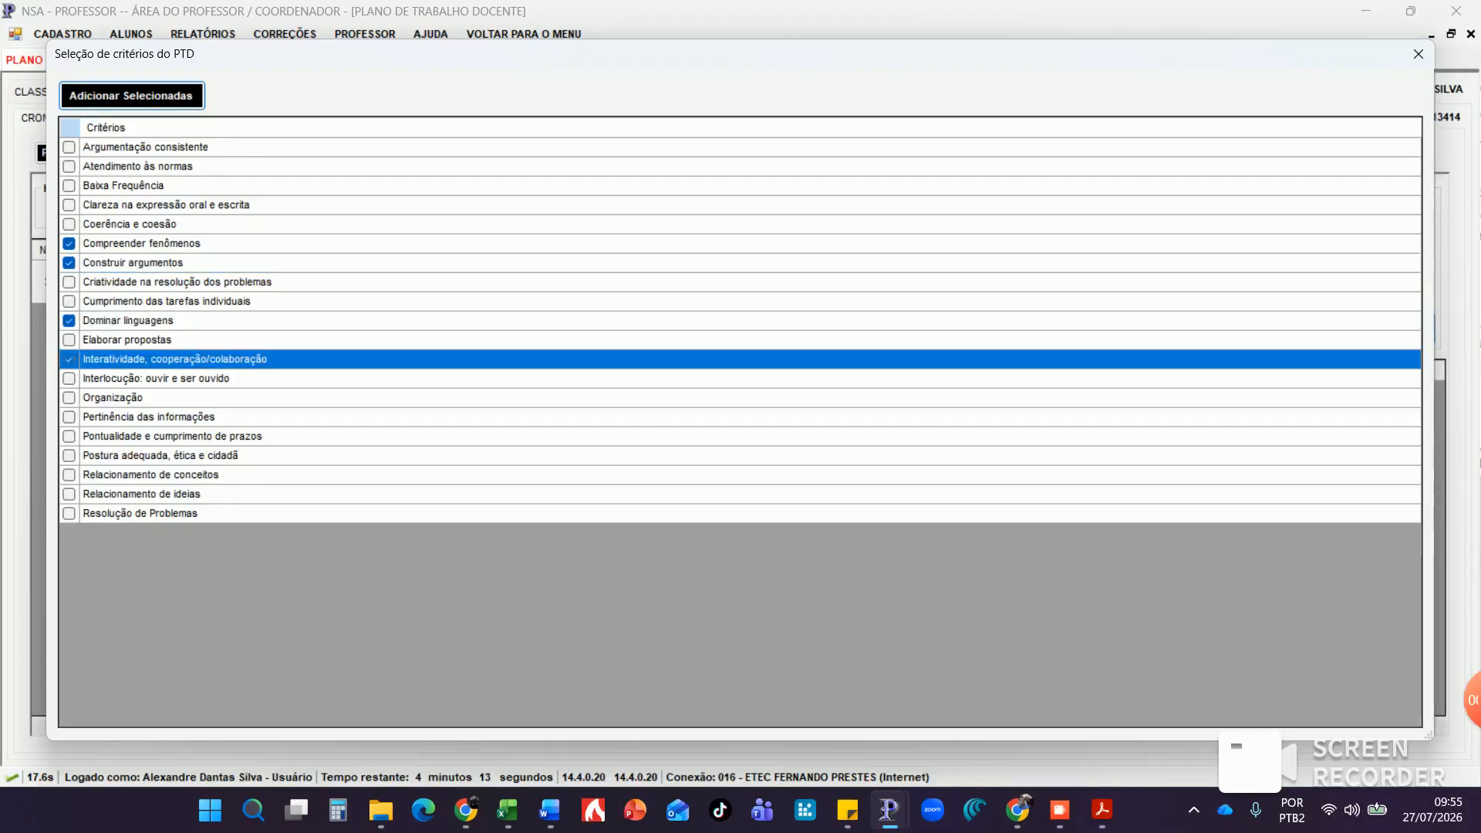
left_click(69, 379)
left_click(131, 96)
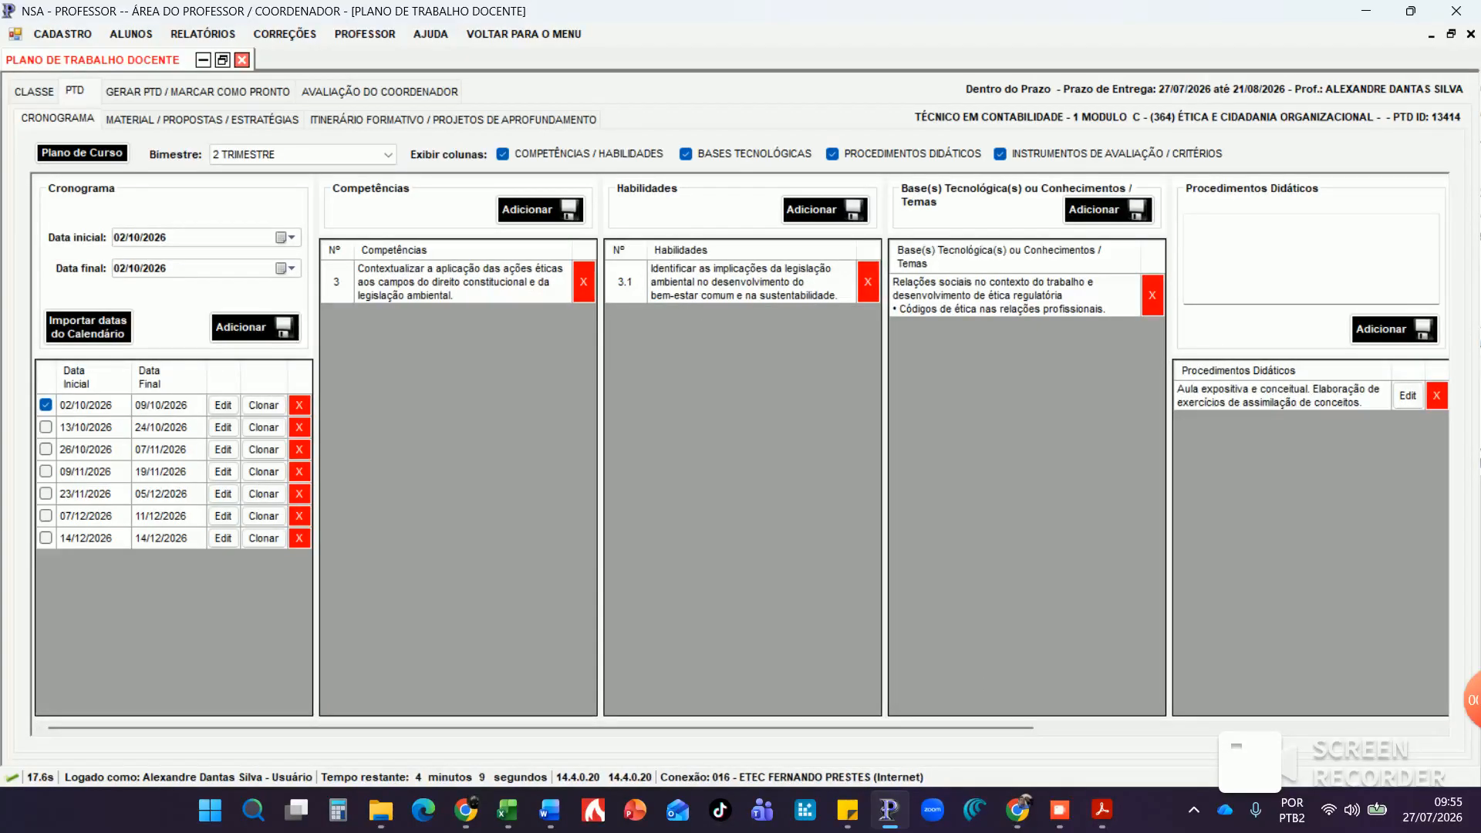
For the 13/10/2026 to 24/10/2026 period, add competência 4 with habilidade 4.1 and bases tecnológicas 4 and 5, including the Princípios éticos subitem
left_click(46, 427)
left_click(540, 210)
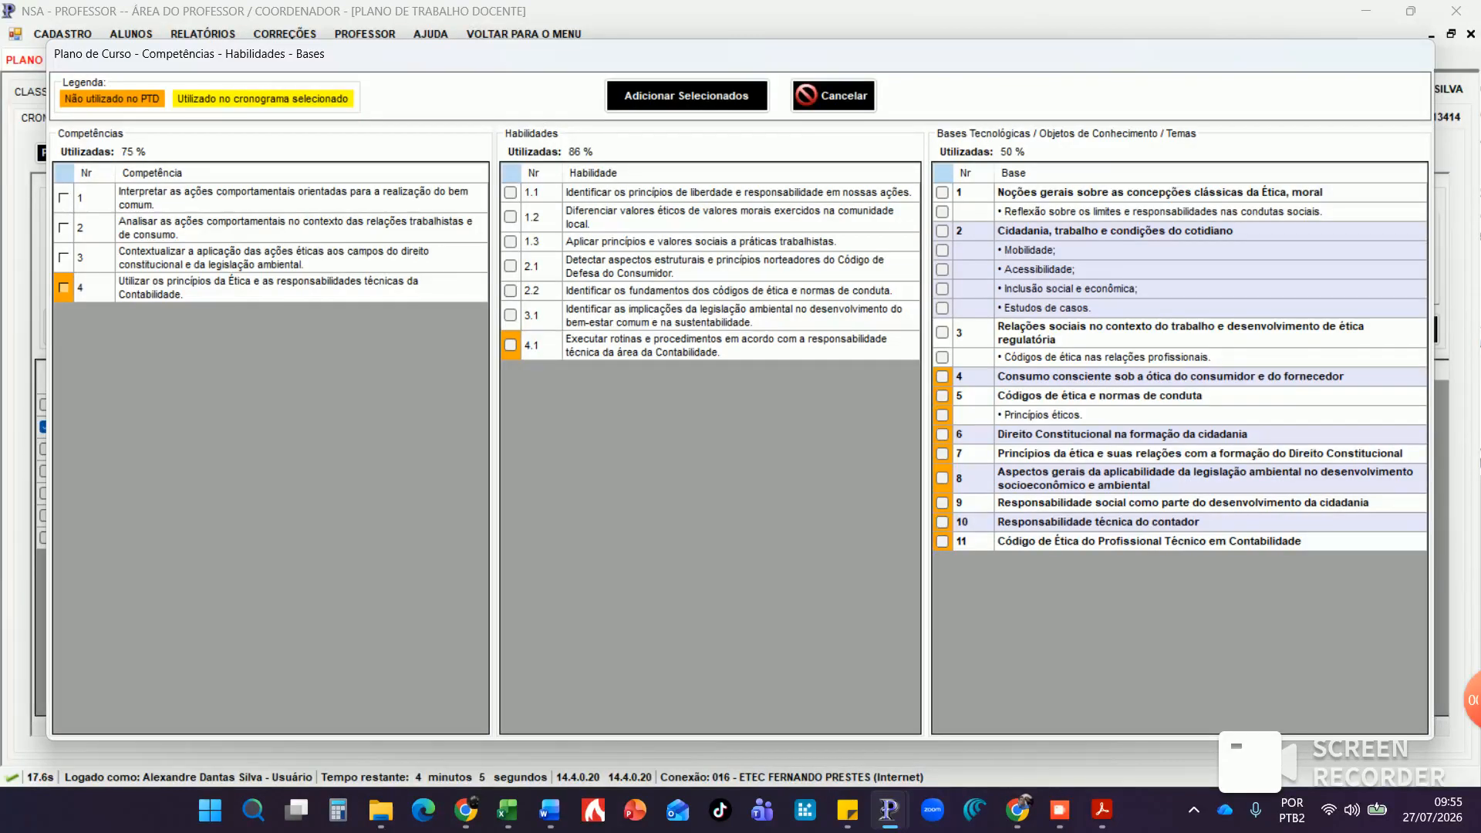
left_click(510, 345)
left_click(942, 377)
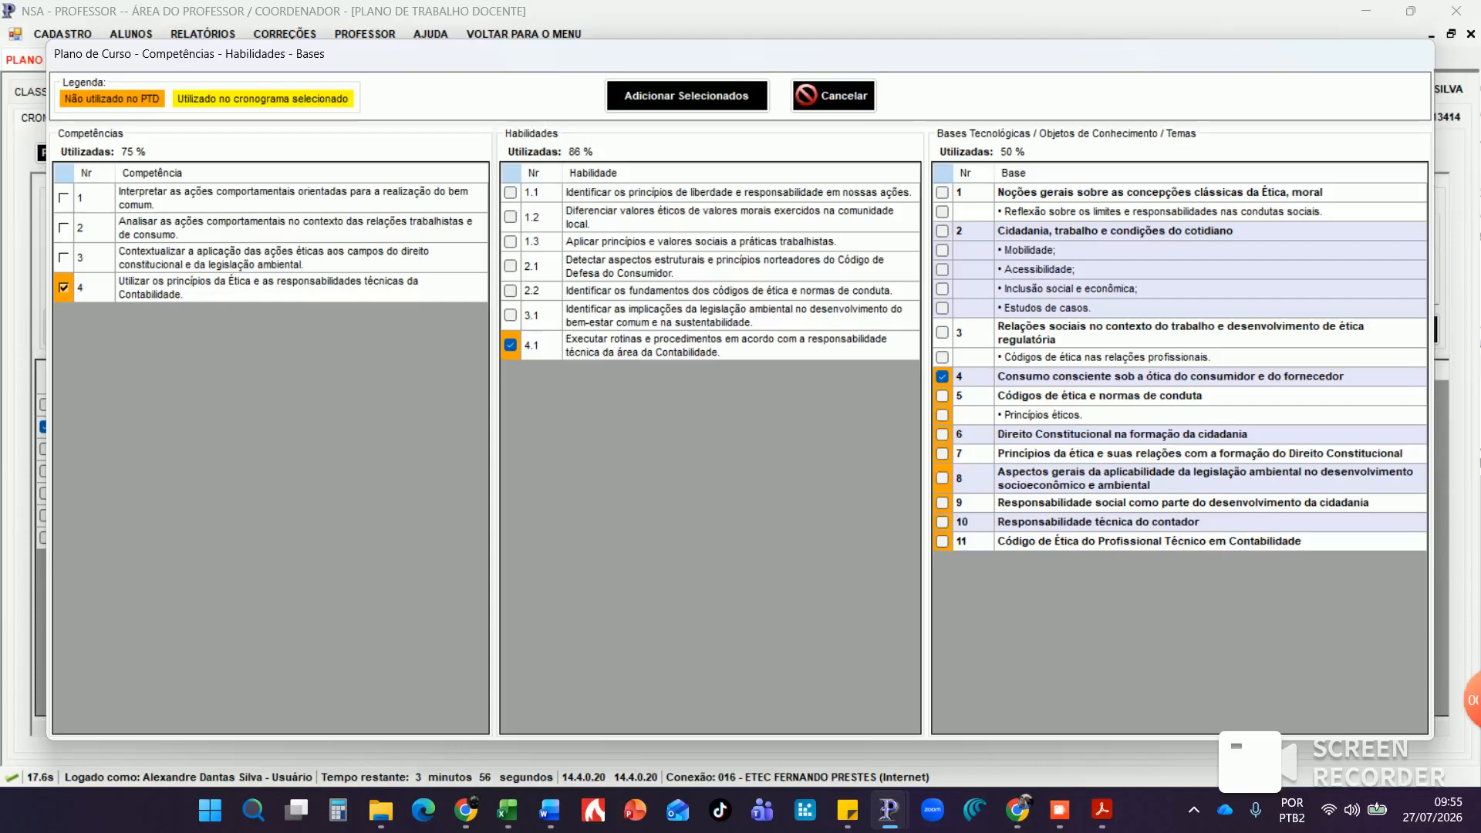
left_click(941, 396)
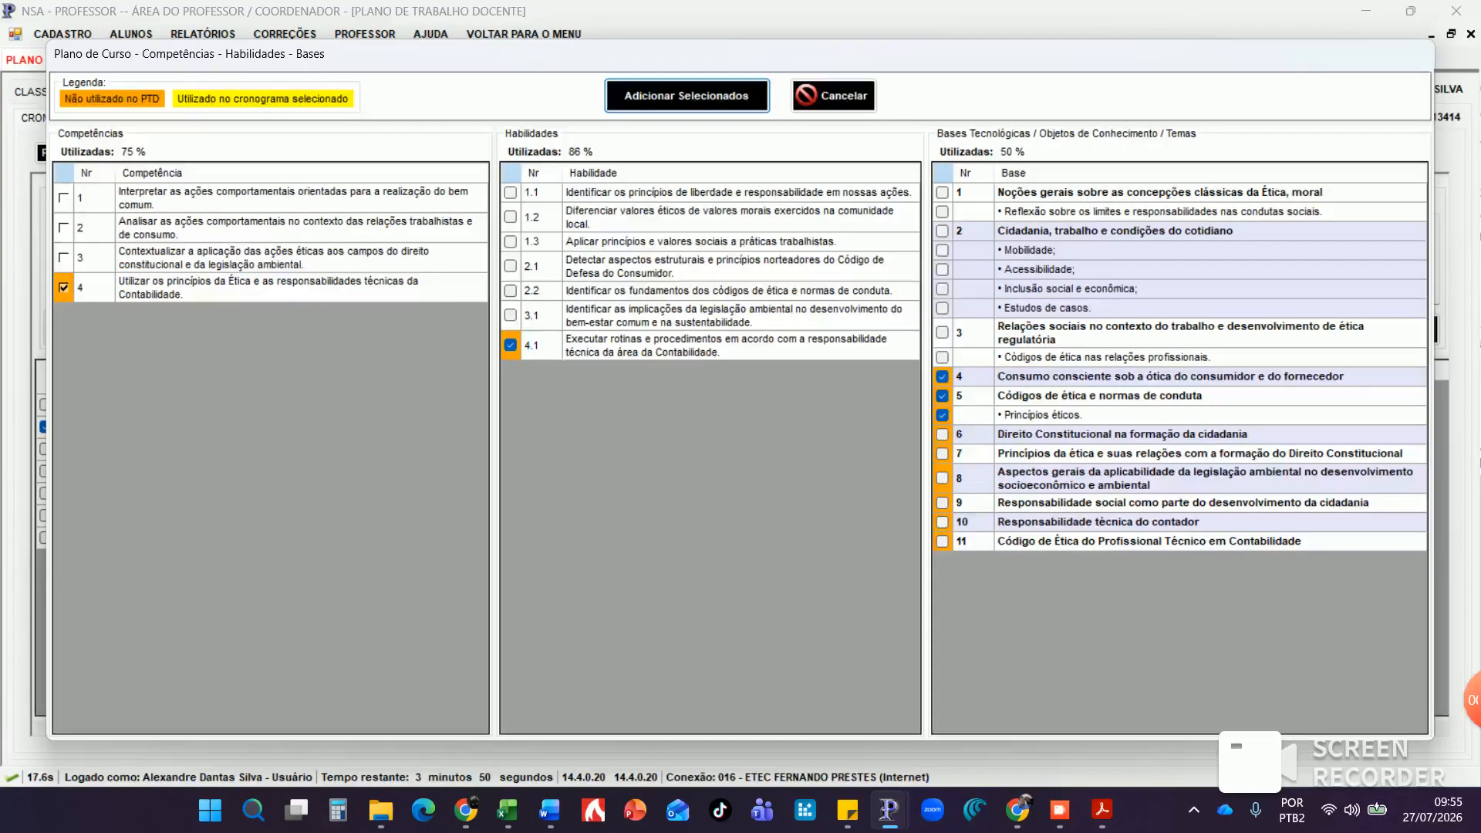
left_click(686, 95)
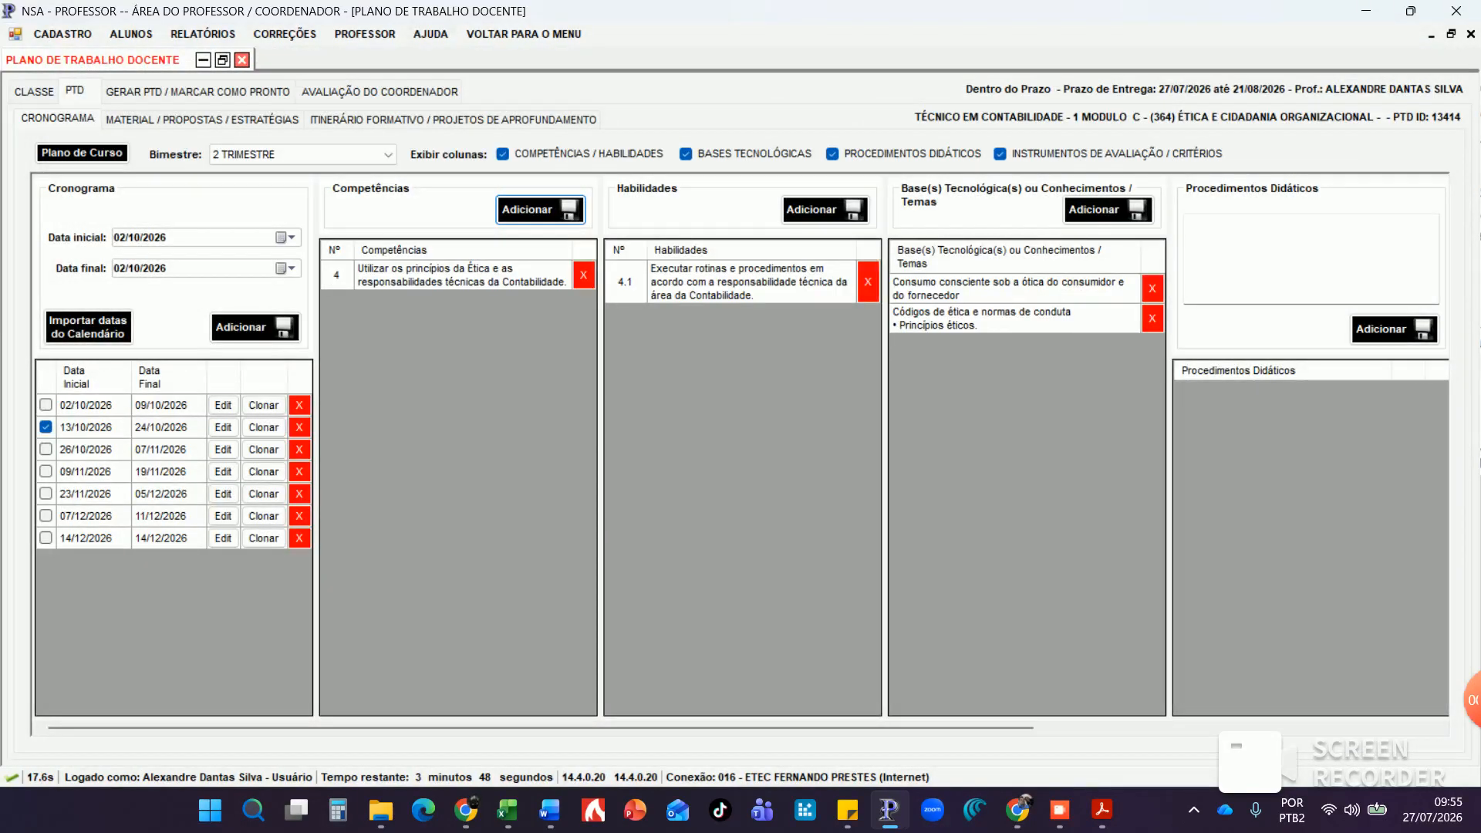
Add the copied procedimento "Aula expositiva e conceitual. Elaboração de exercícios de assimilação de conceitos." to the 13/10/2026 to 24/10/2026 period
left_click_drag(571, 727, 679, 728)
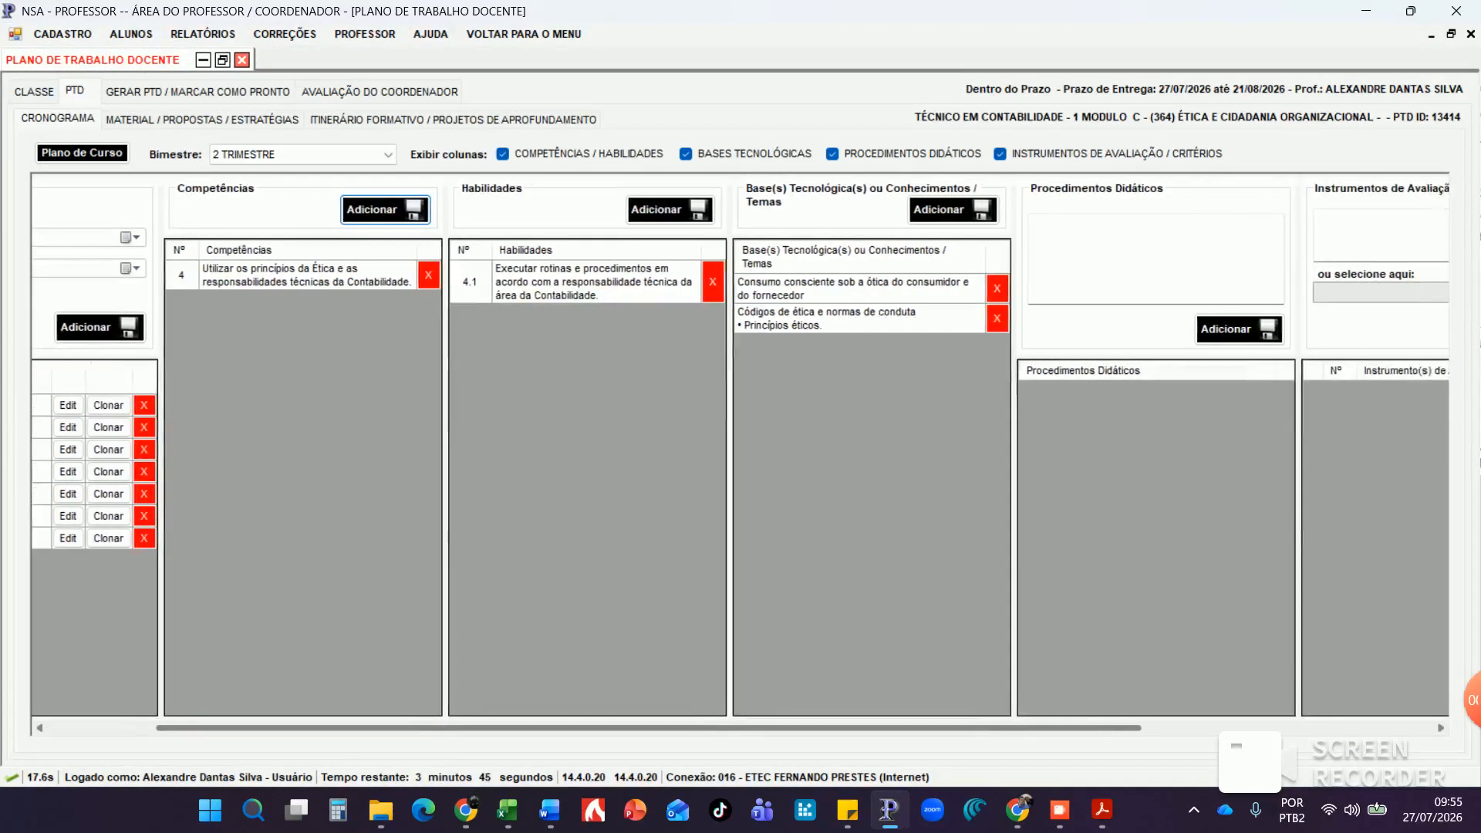
left_click(1110, 249)
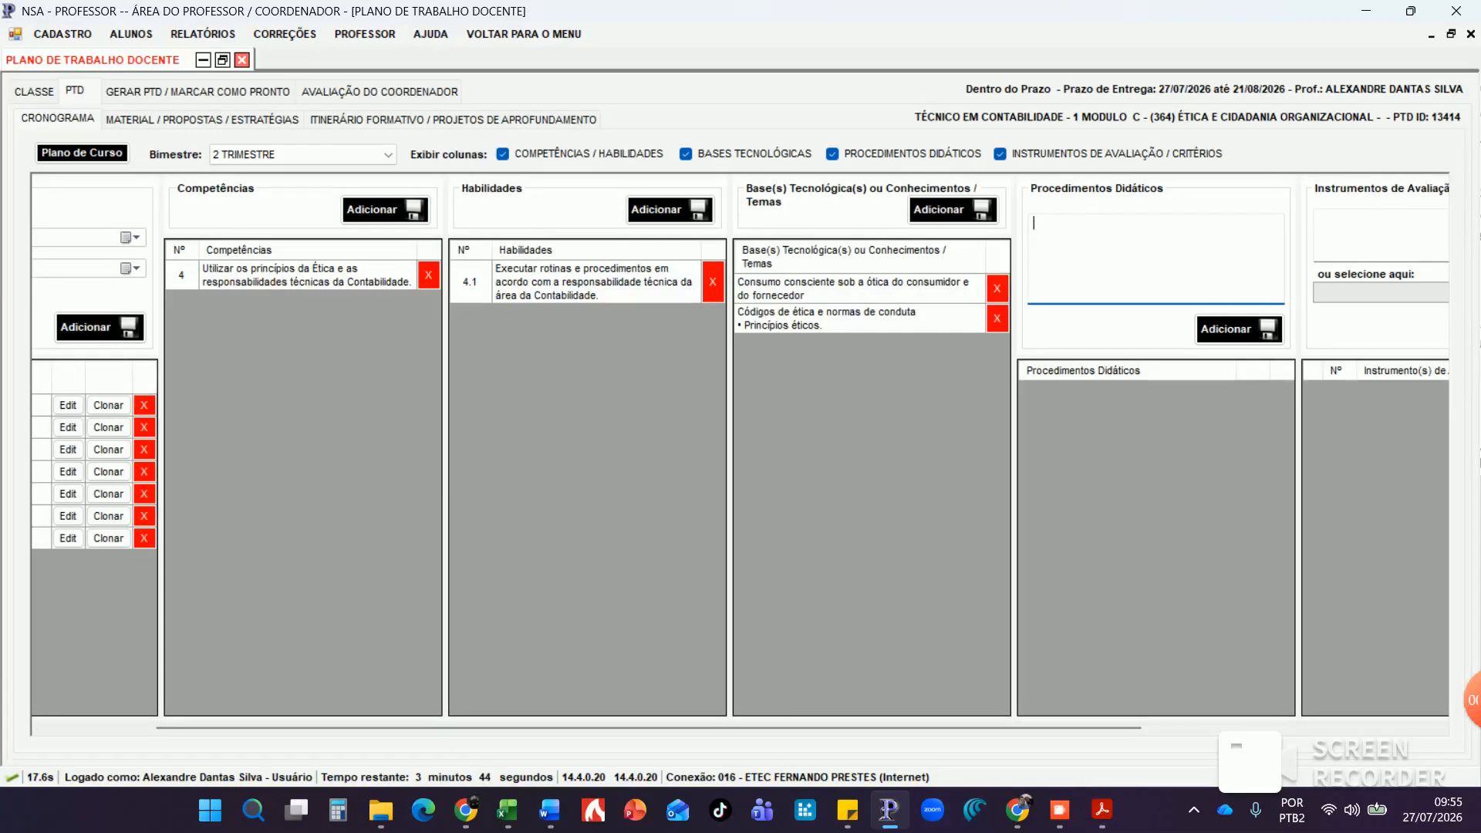
double_click(1111, 249)
left_click(963, 638)
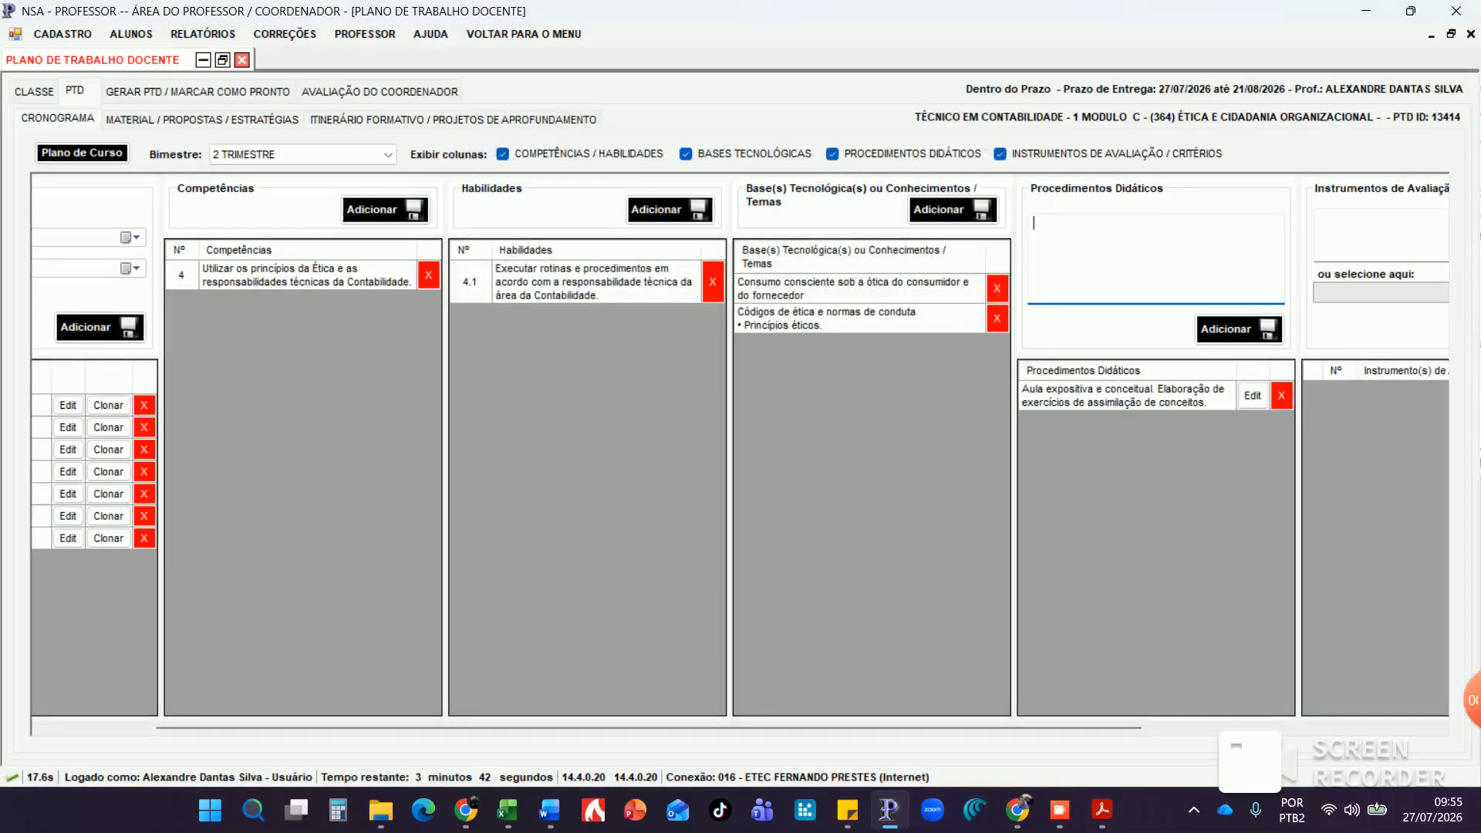
Add the predefined instrumento de avaliação "Projeto" to the 13/10/2026 to 24/10/2026 period
left_click_drag(926, 727, 1099, 727)
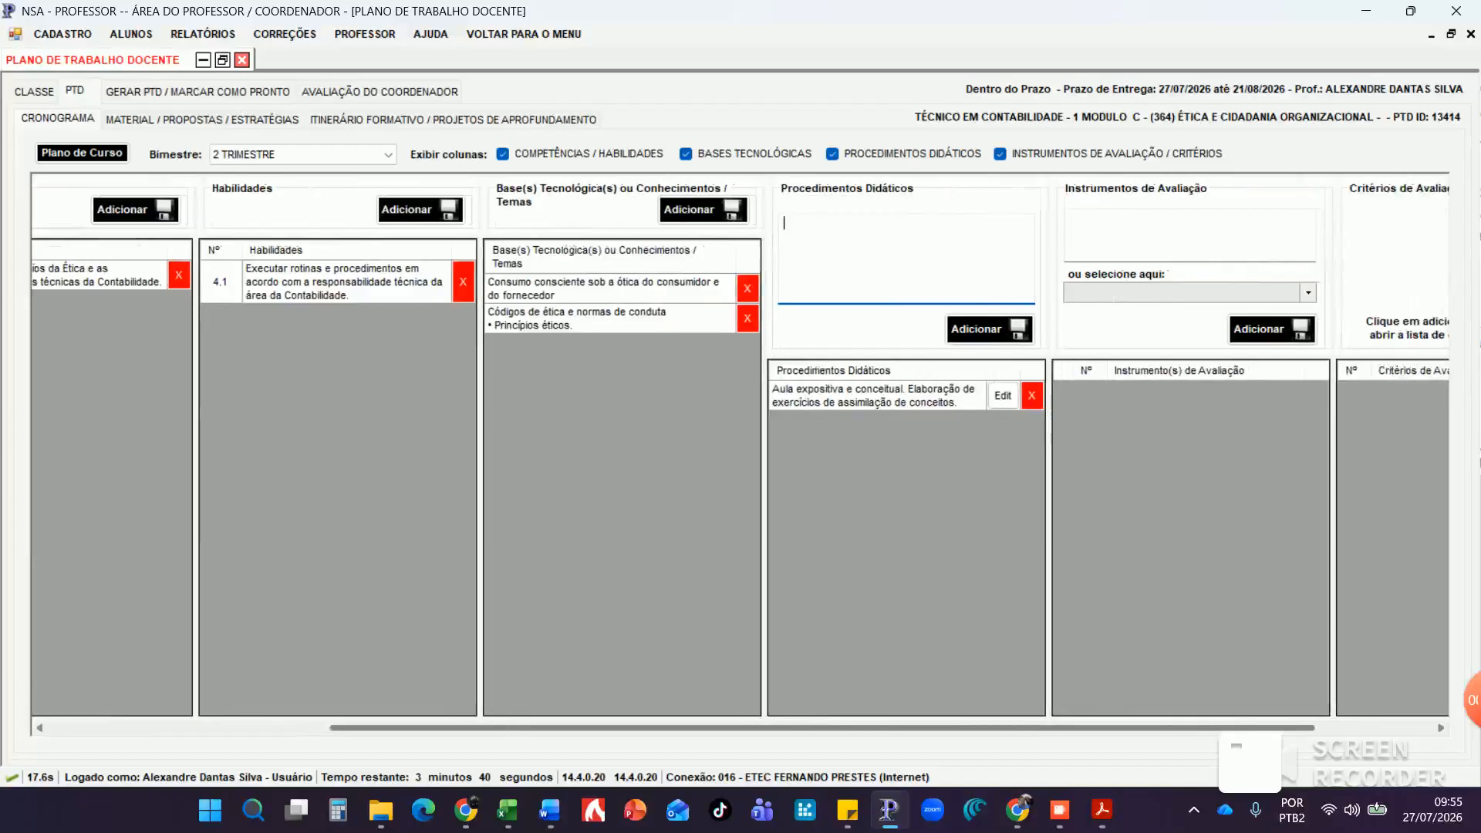
left_click(1190, 236)
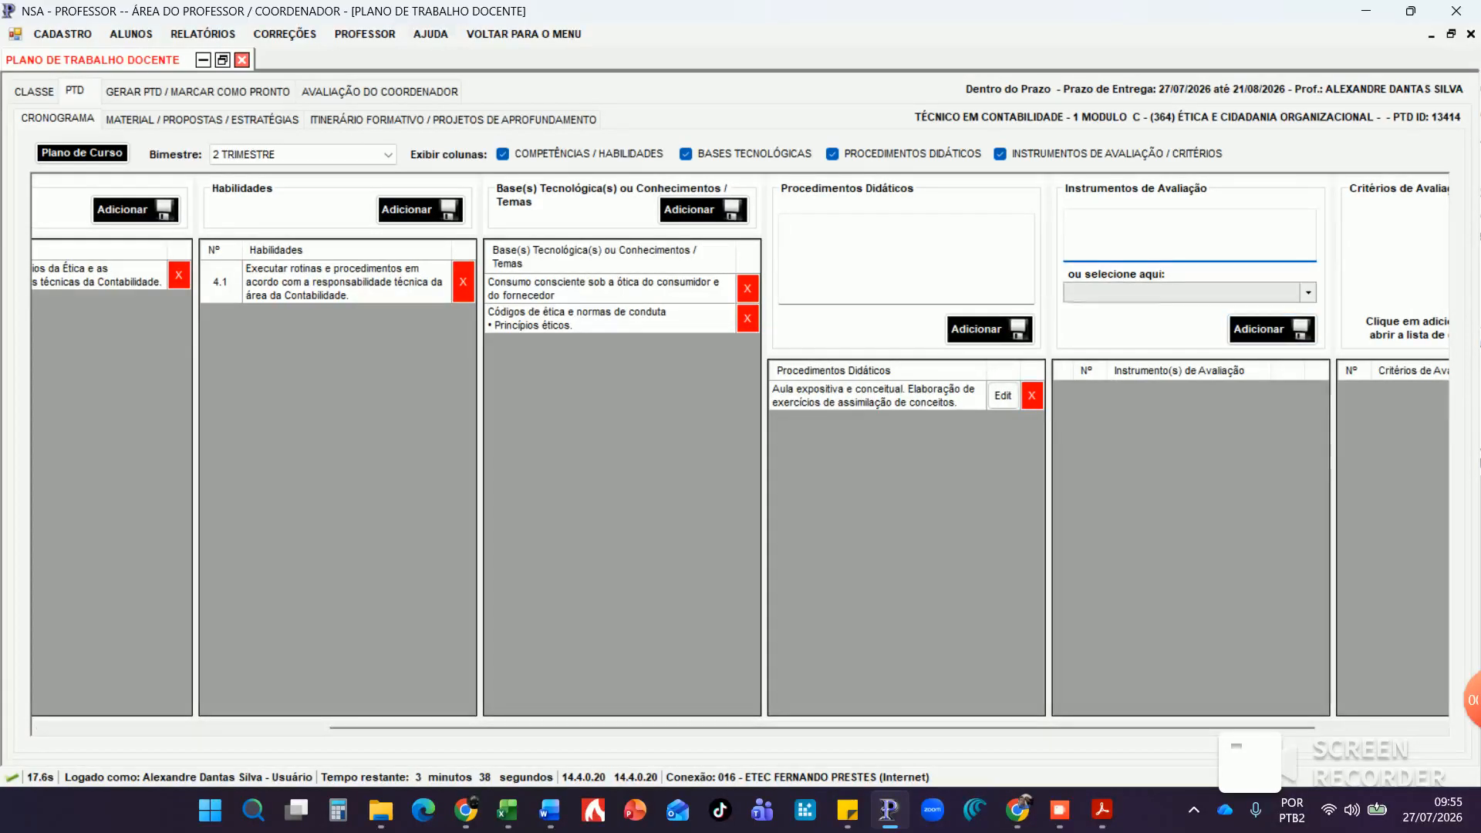
left_click(1308, 293)
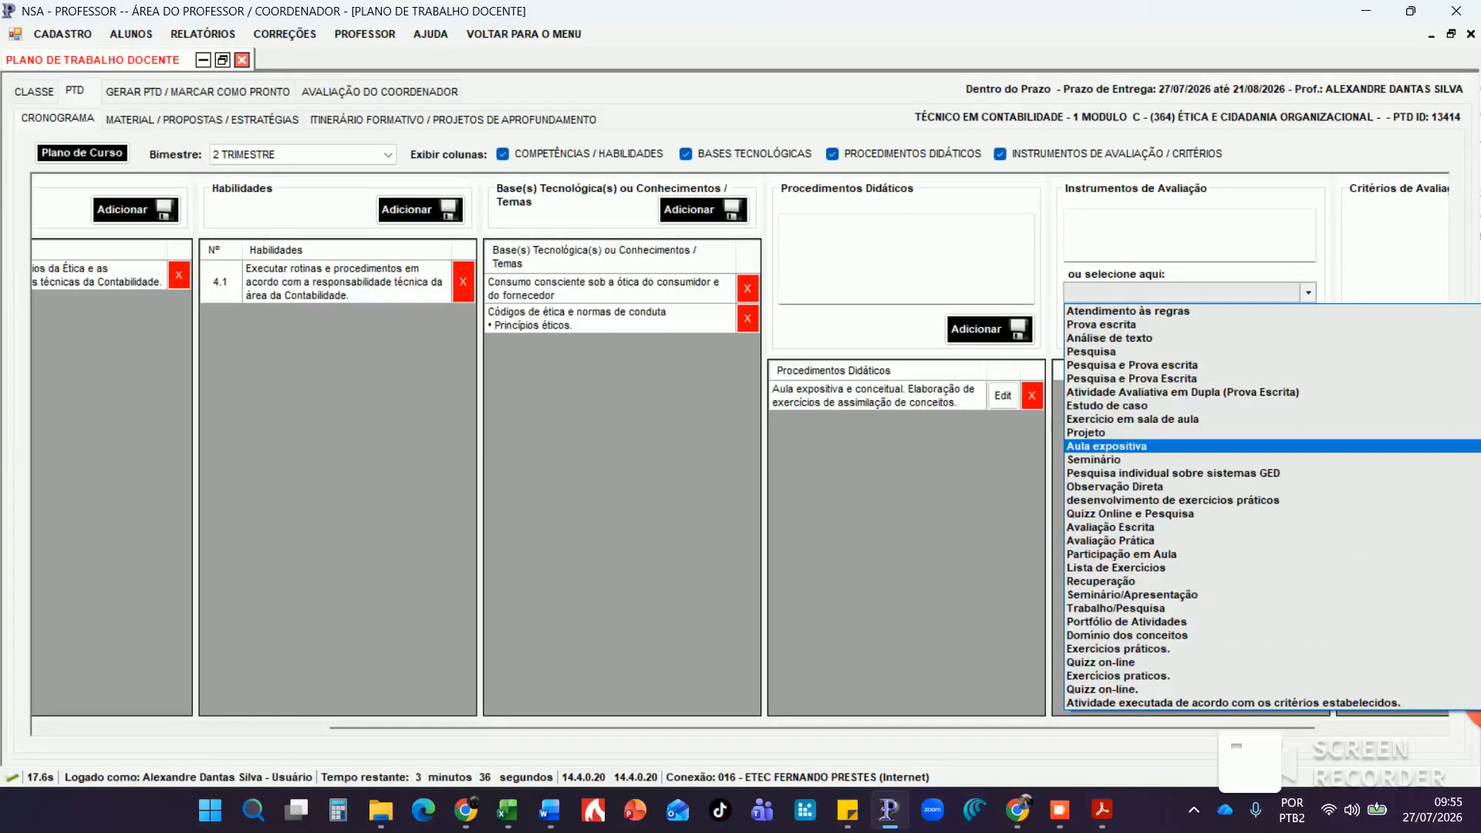
key("Up")
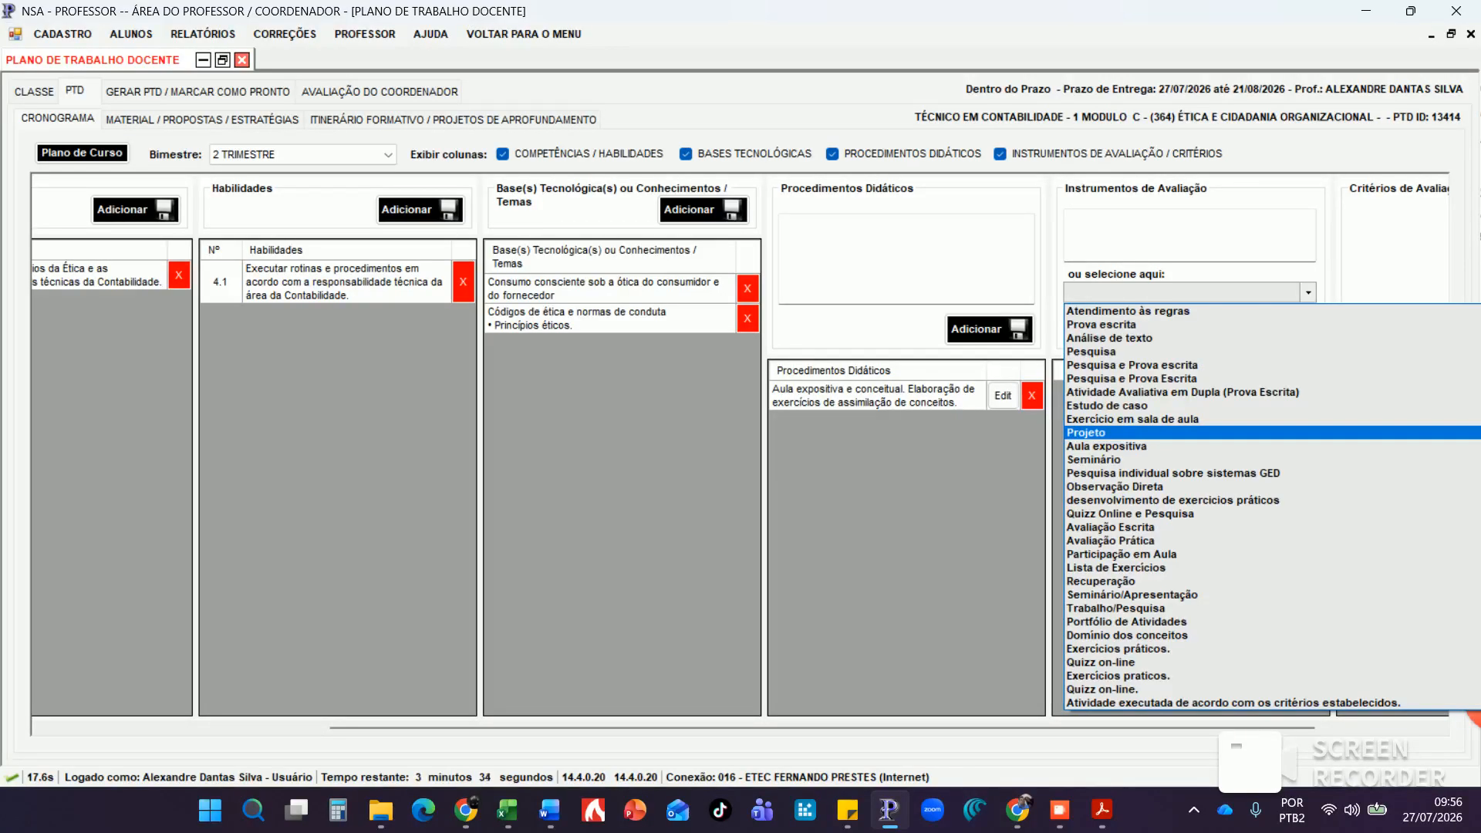
key("Return")
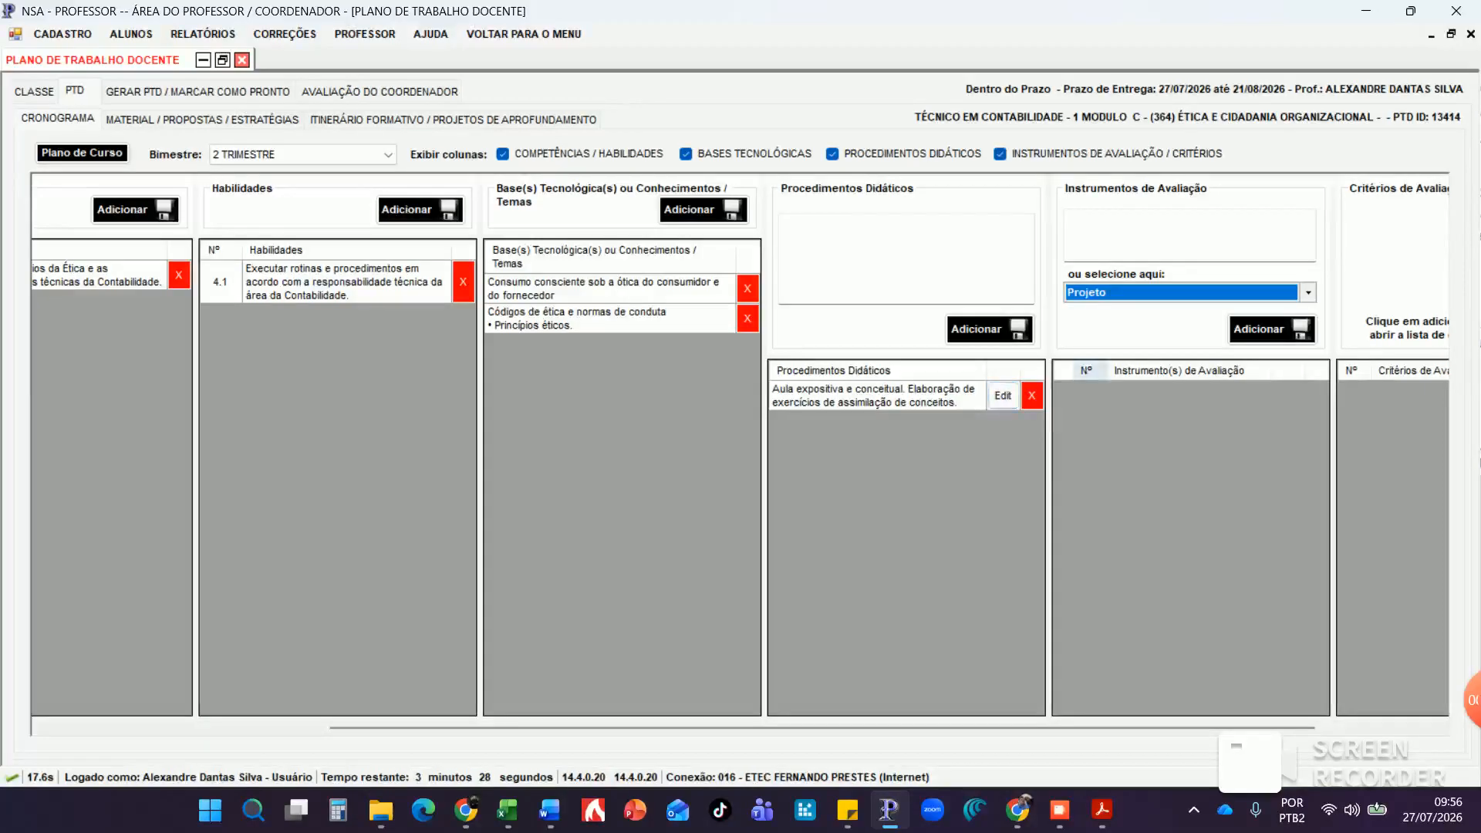
left_click(1272, 328)
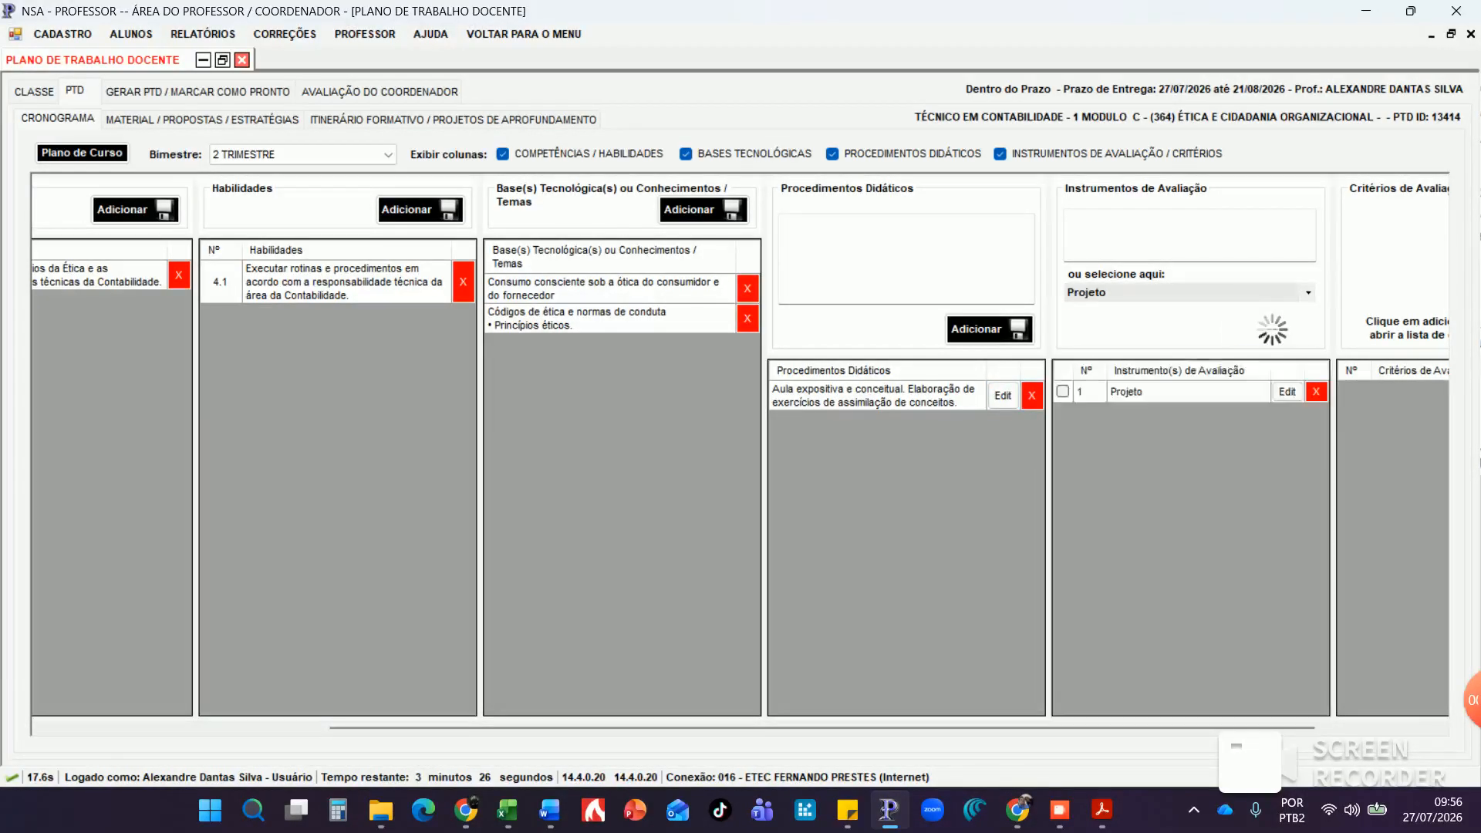
Add the critérios Compreender fenômenos, Construir argumentos, Interatividade, cooperação/colaboração, Pontualidade e cumprimento de prazos and Resolução de Problemas to Projeto for the 13/10/2026 period
left_click_drag(1203, 727, 1321, 727)
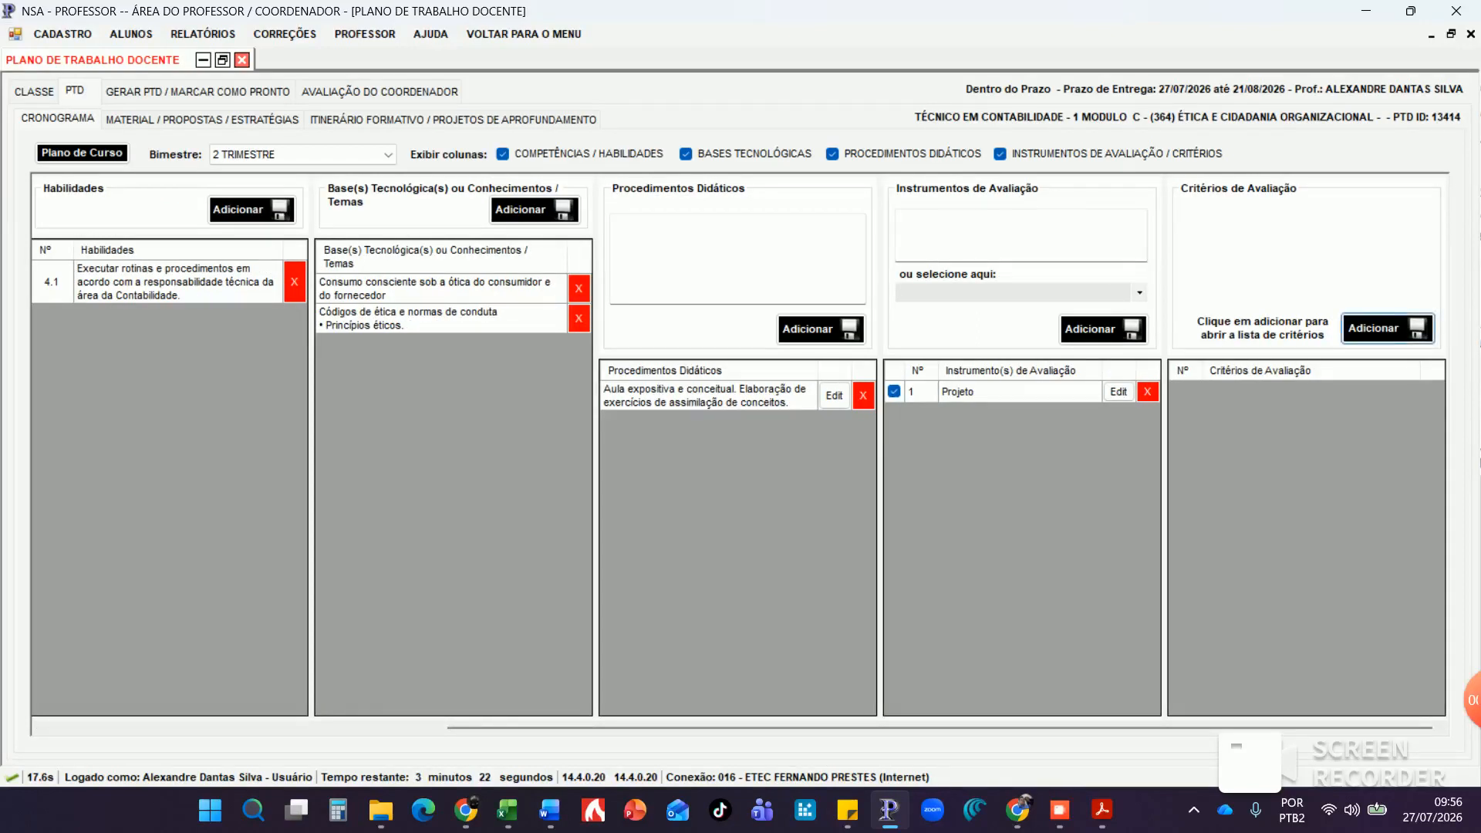
left_click(1388, 328)
left_click(70, 263)
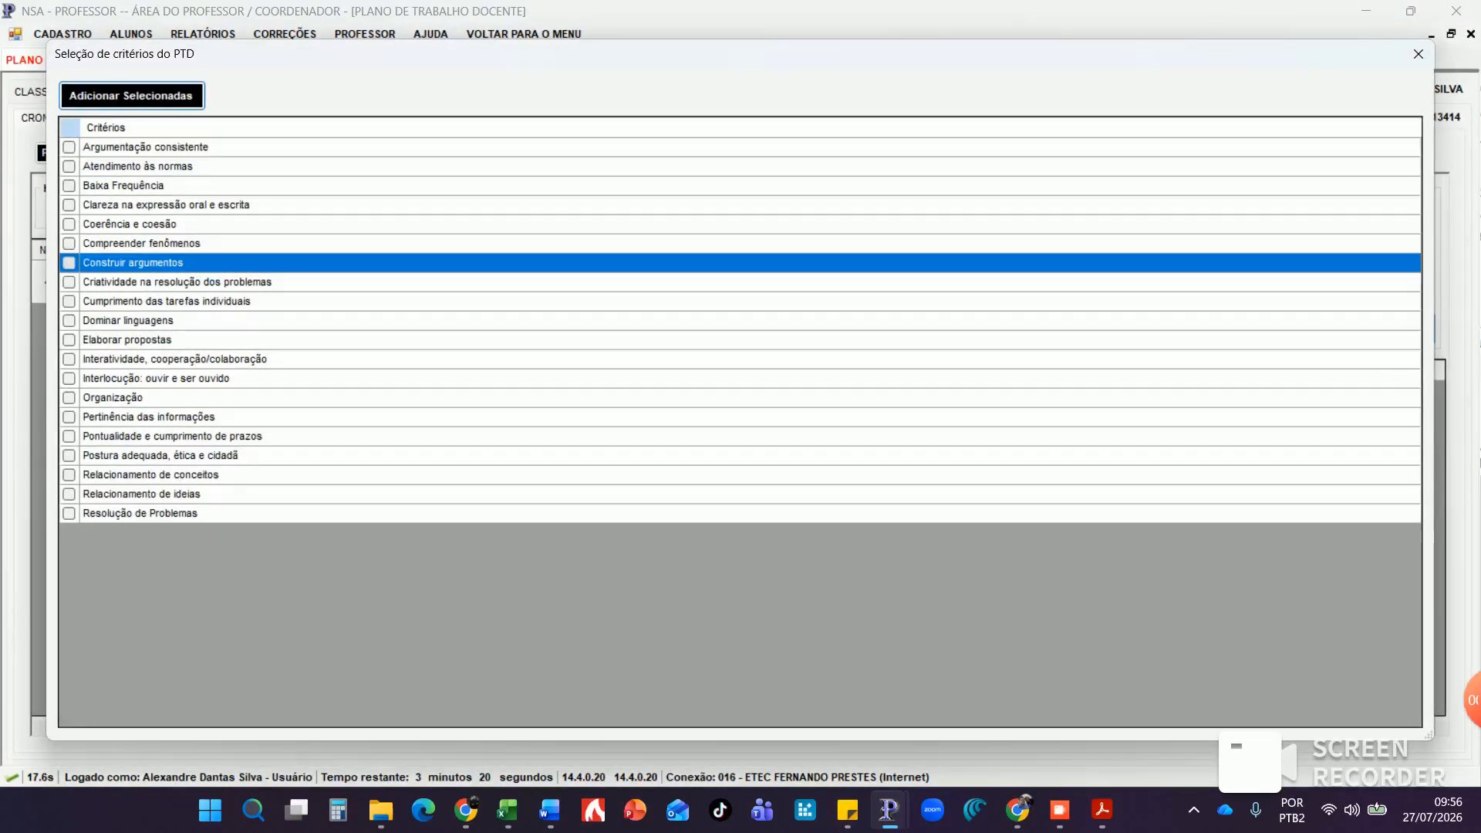
left_click(69, 244)
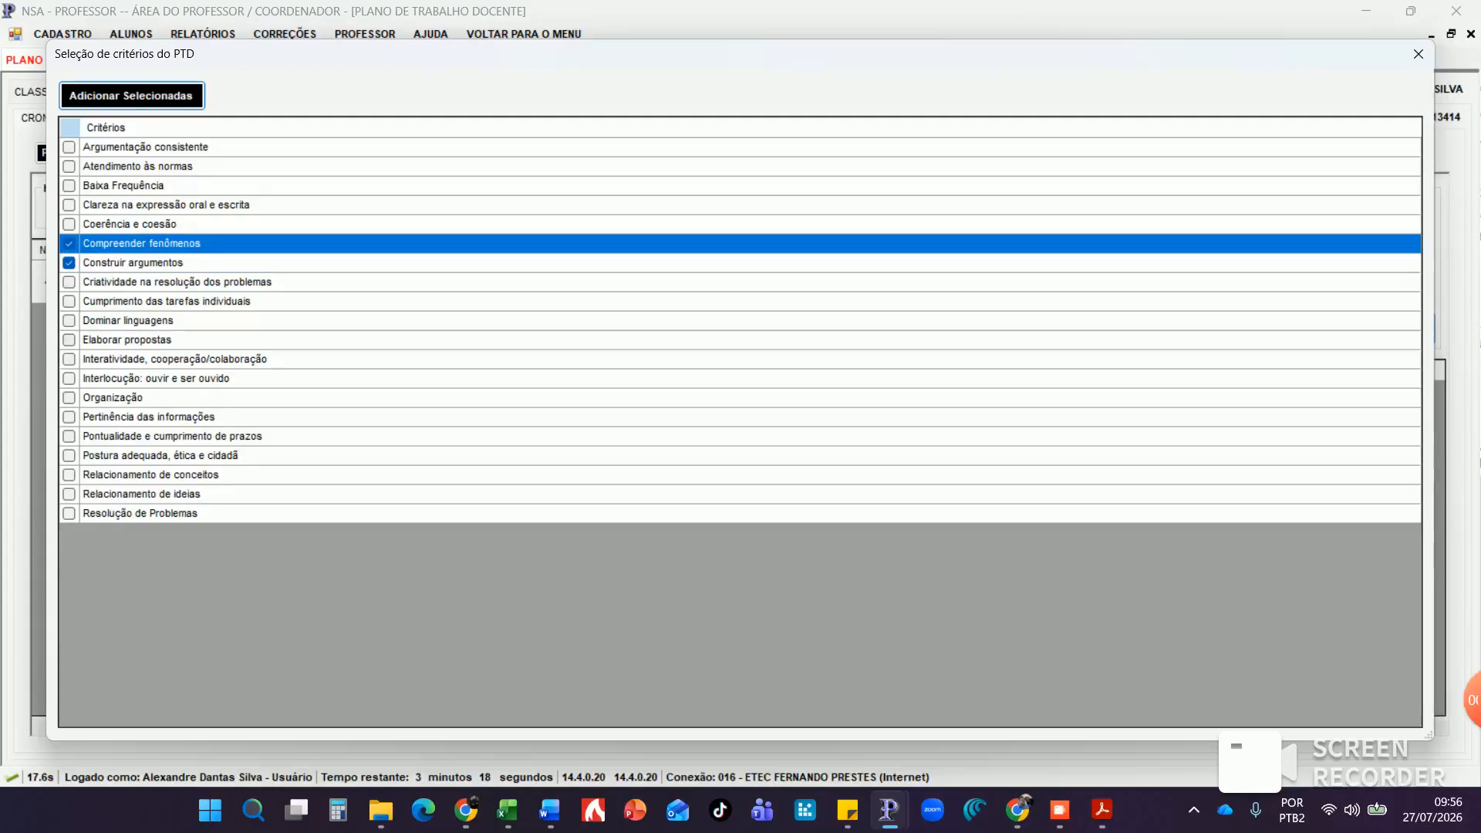
left_click(69, 360)
left_click(69, 436)
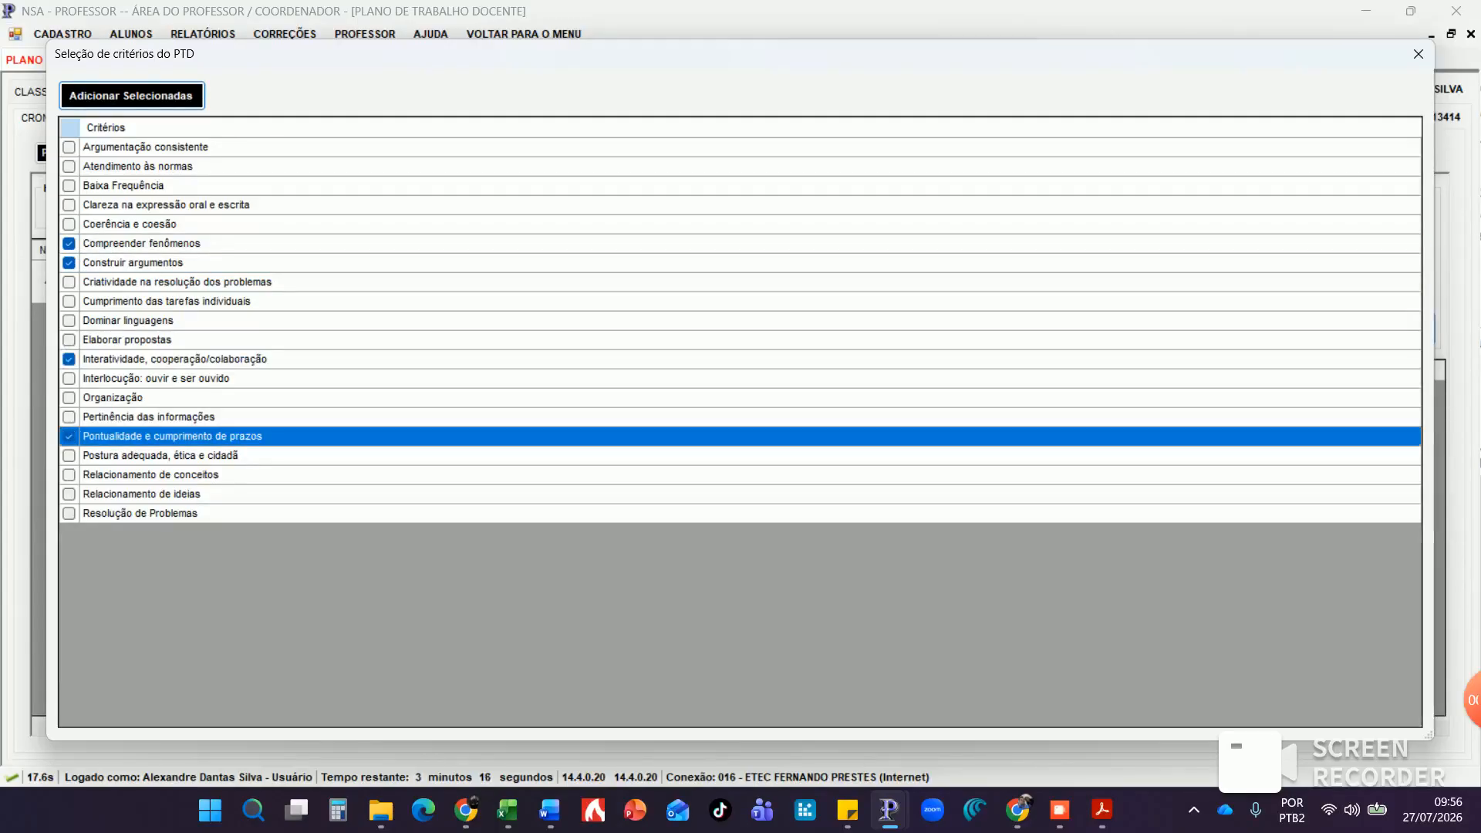
left_click(70, 514)
left_click(132, 96)
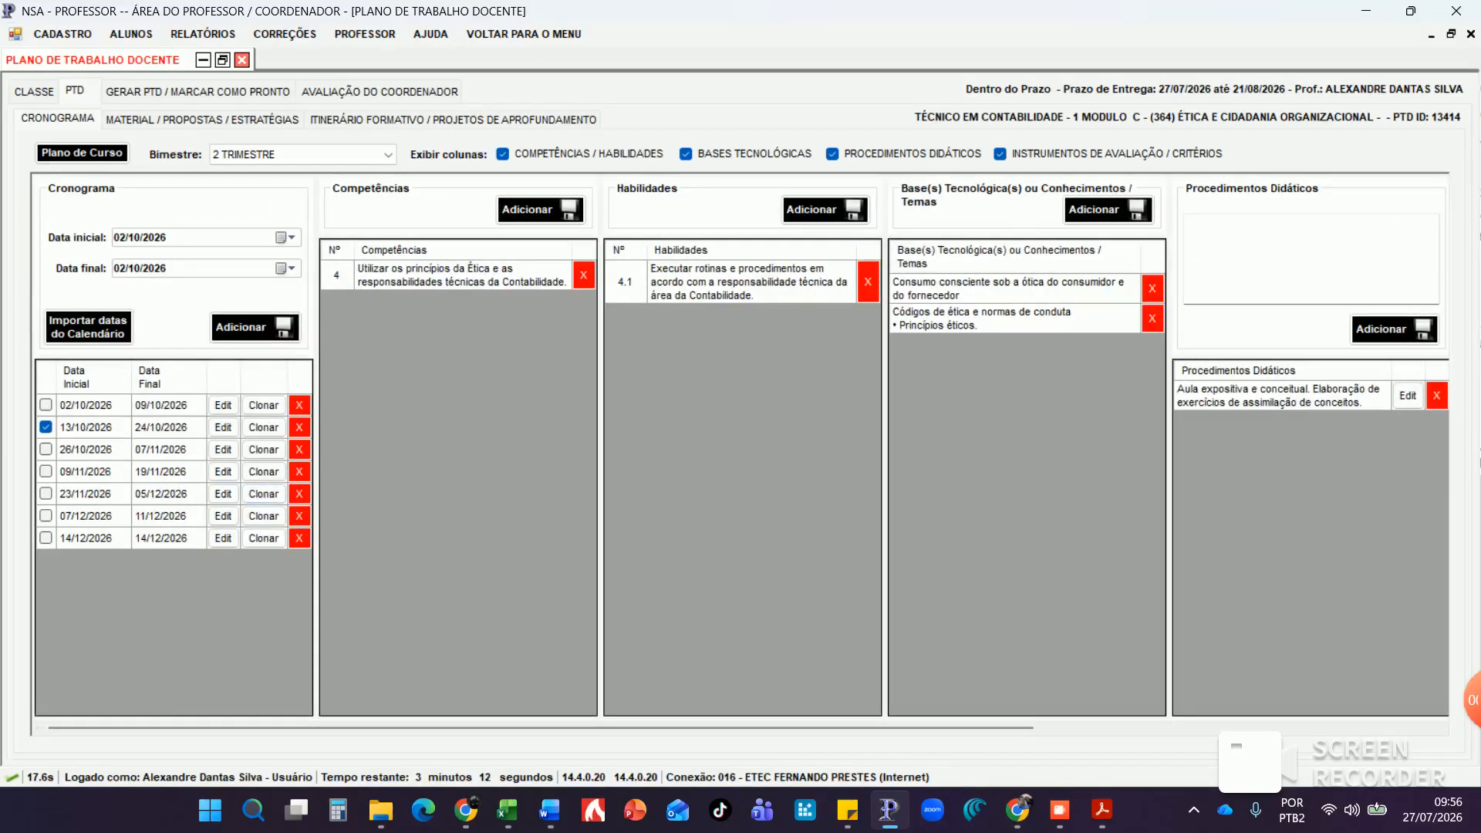
For the 26/10/2026 to 07/11/2026 period, add competência 4 with habilidade 4.1 and bases tecnológicas 6 and 7
left_click(46, 449)
left_click(539, 210)
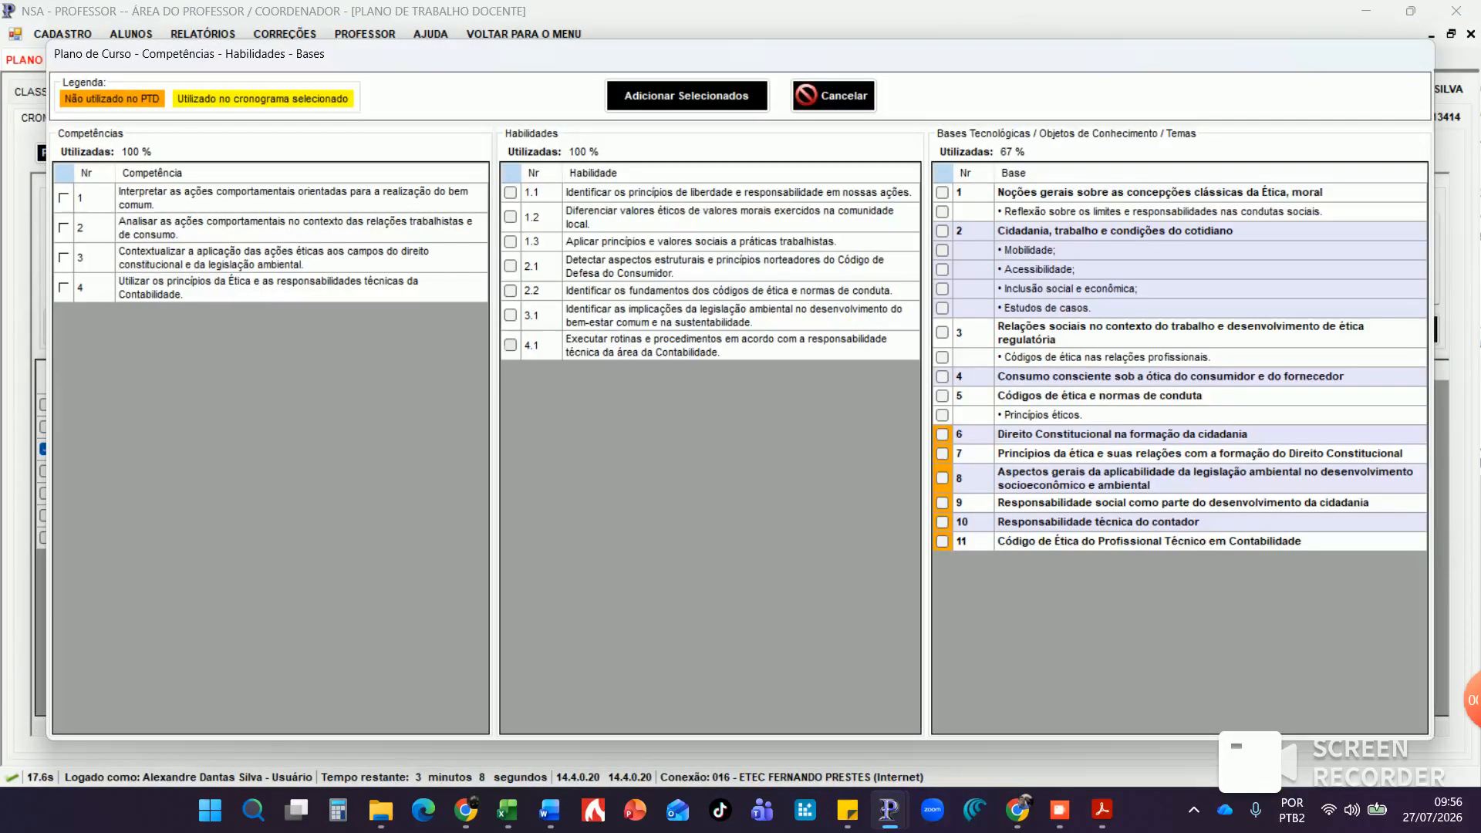
left_click(510, 345)
left_click(942, 435)
left_click(941, 455)
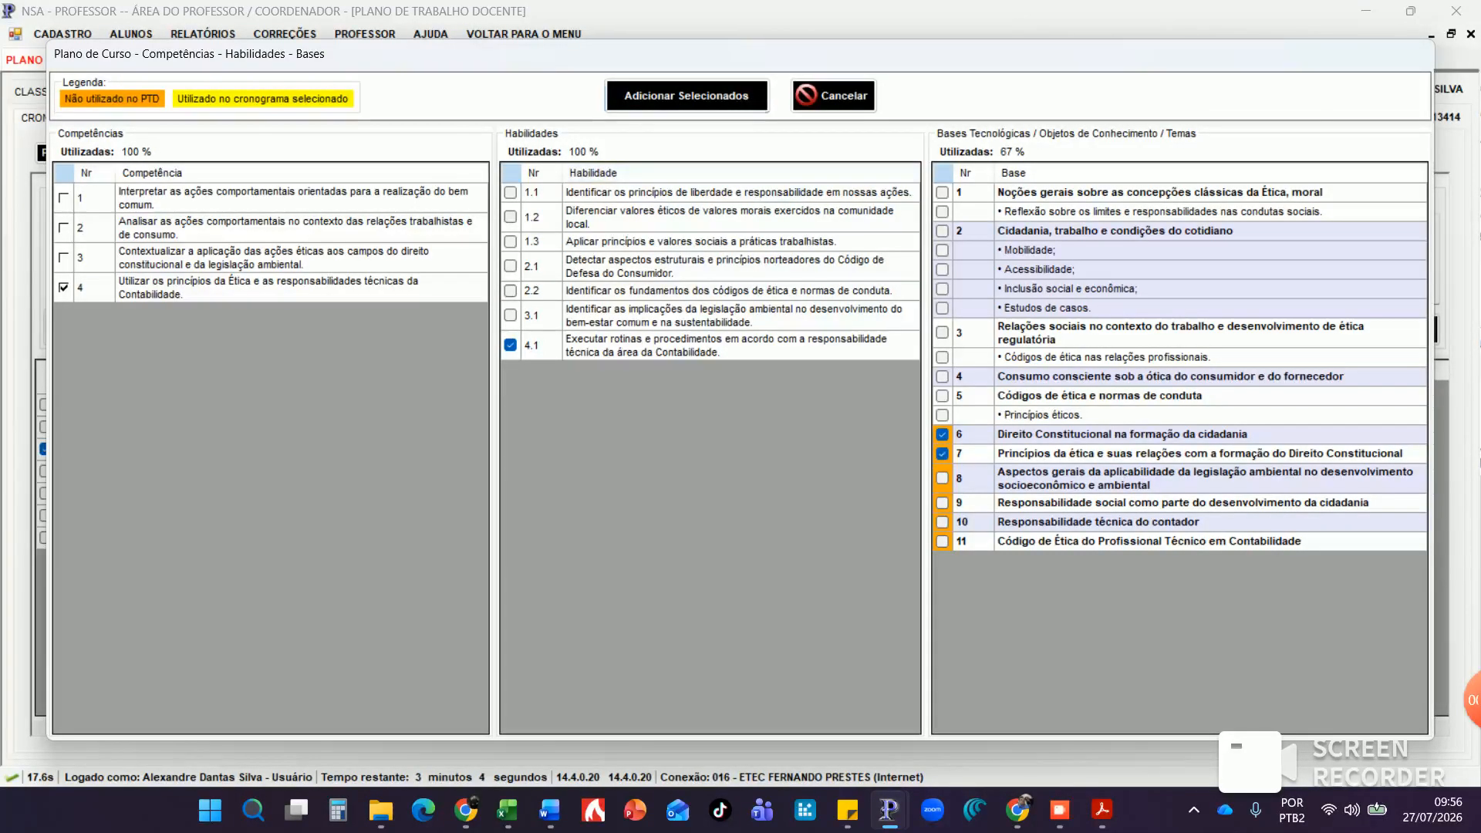
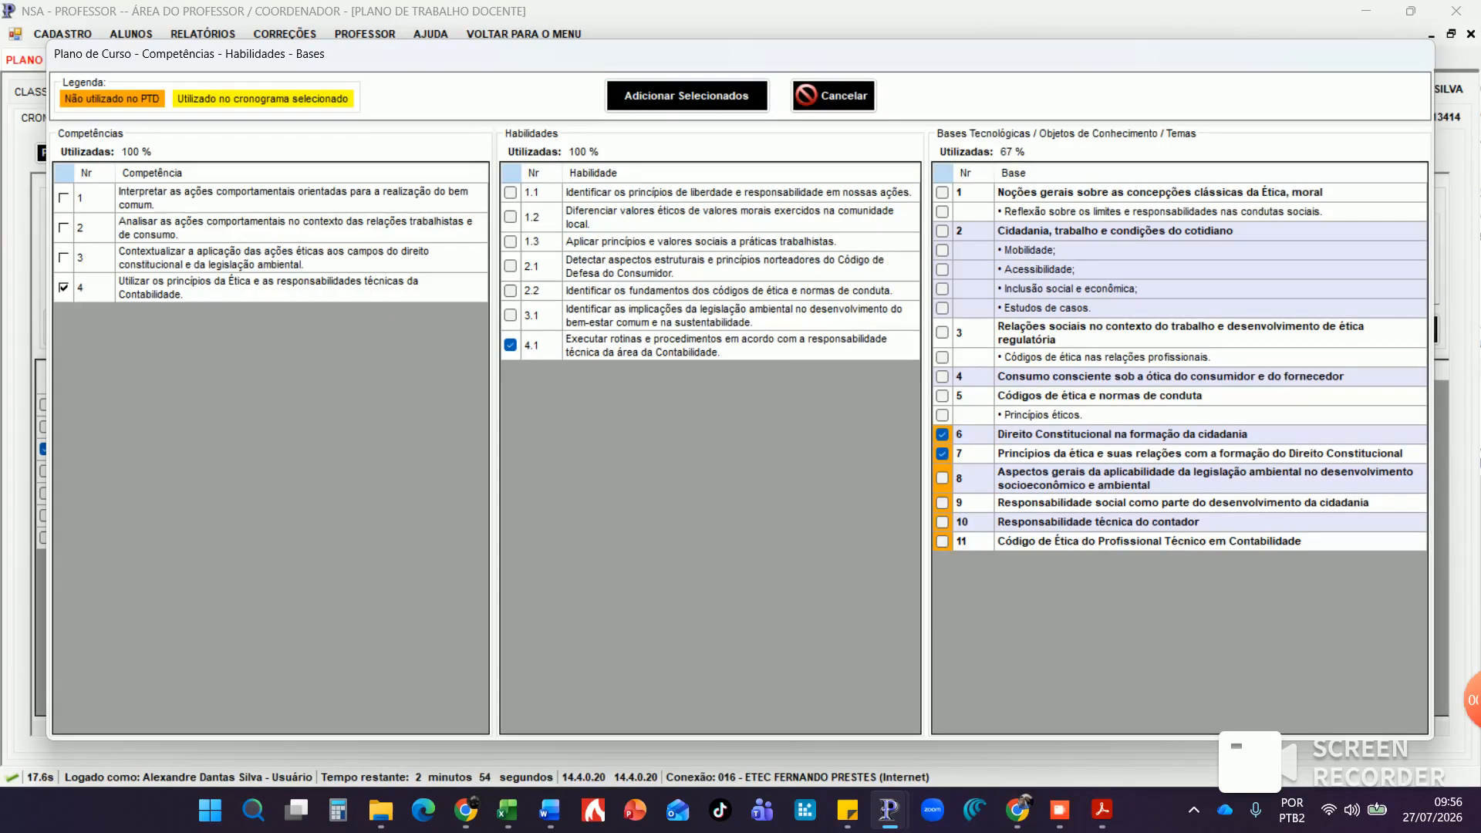
left_click(688, 96)
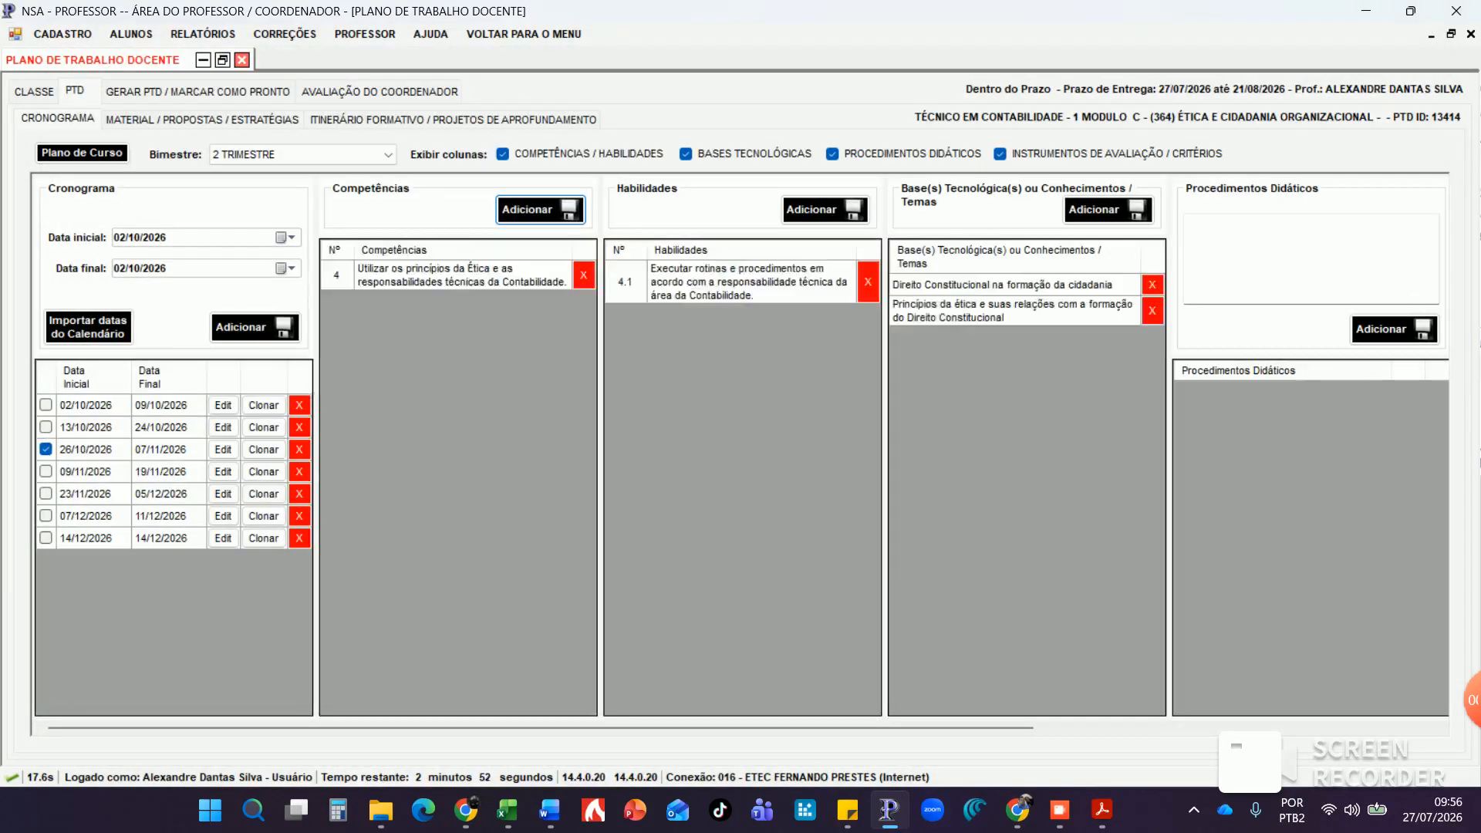
Add the copied procedimento "Aula expositiva e conceitual. Elaboração de exercícios de assimilação de conceitos." and the instrumento "Seminário" to the 26/10/2026 to 07/11/2026 period
left_click(1311, 258)
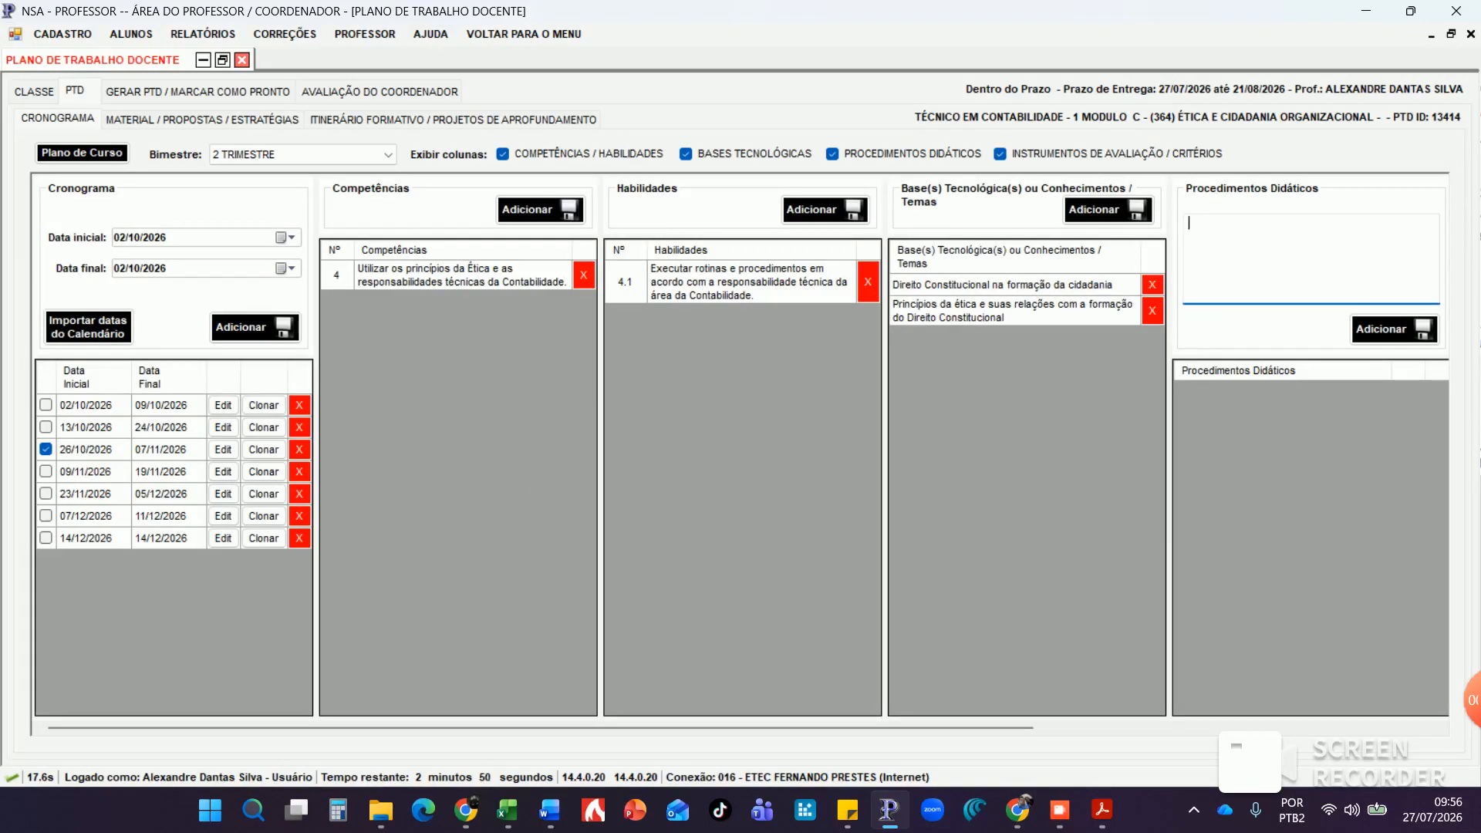
left_click(958, 637)
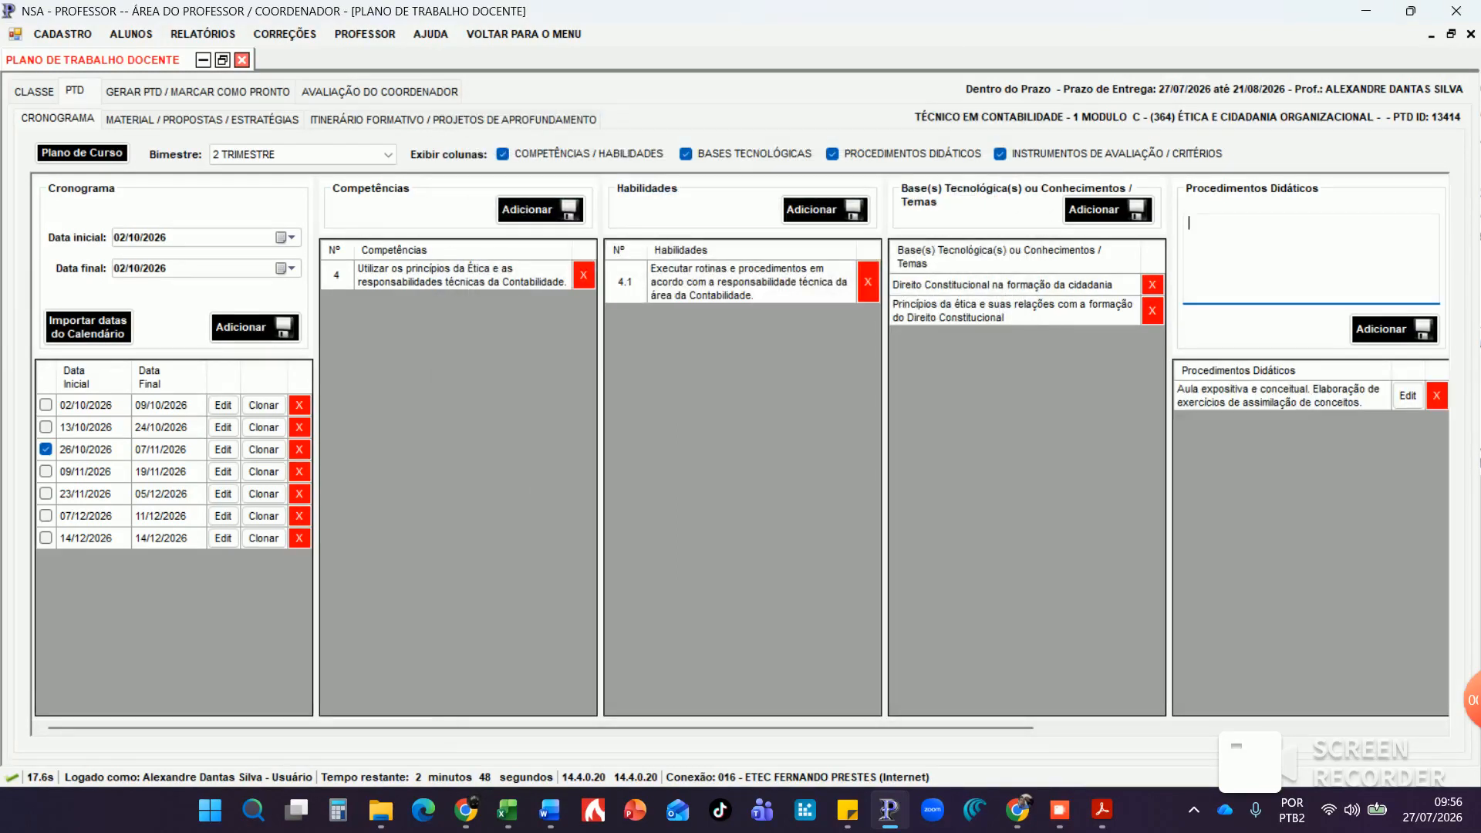
left_click_drag(959, 727, 1151, 728)
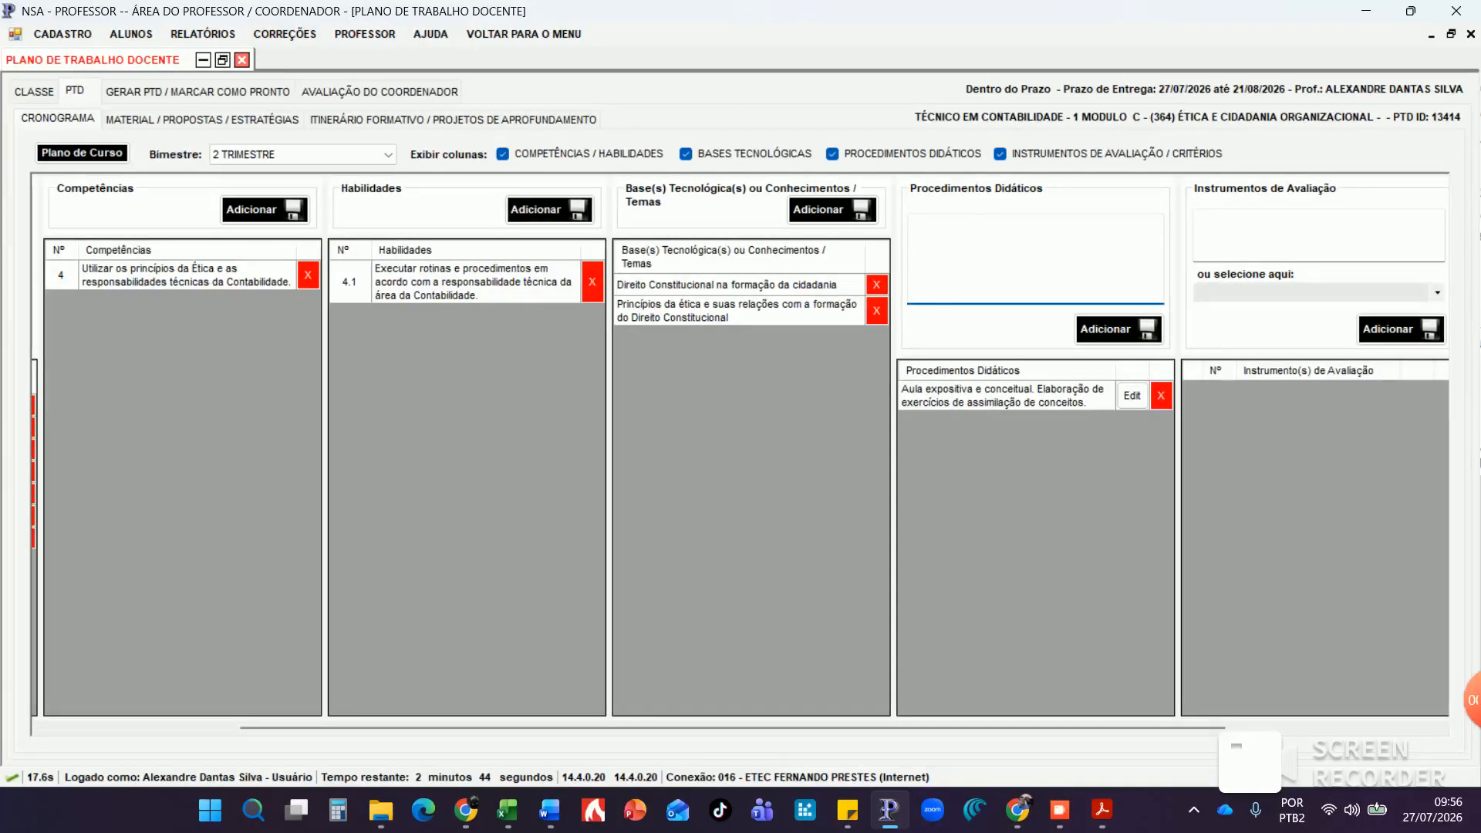
left_click(1437, 292)
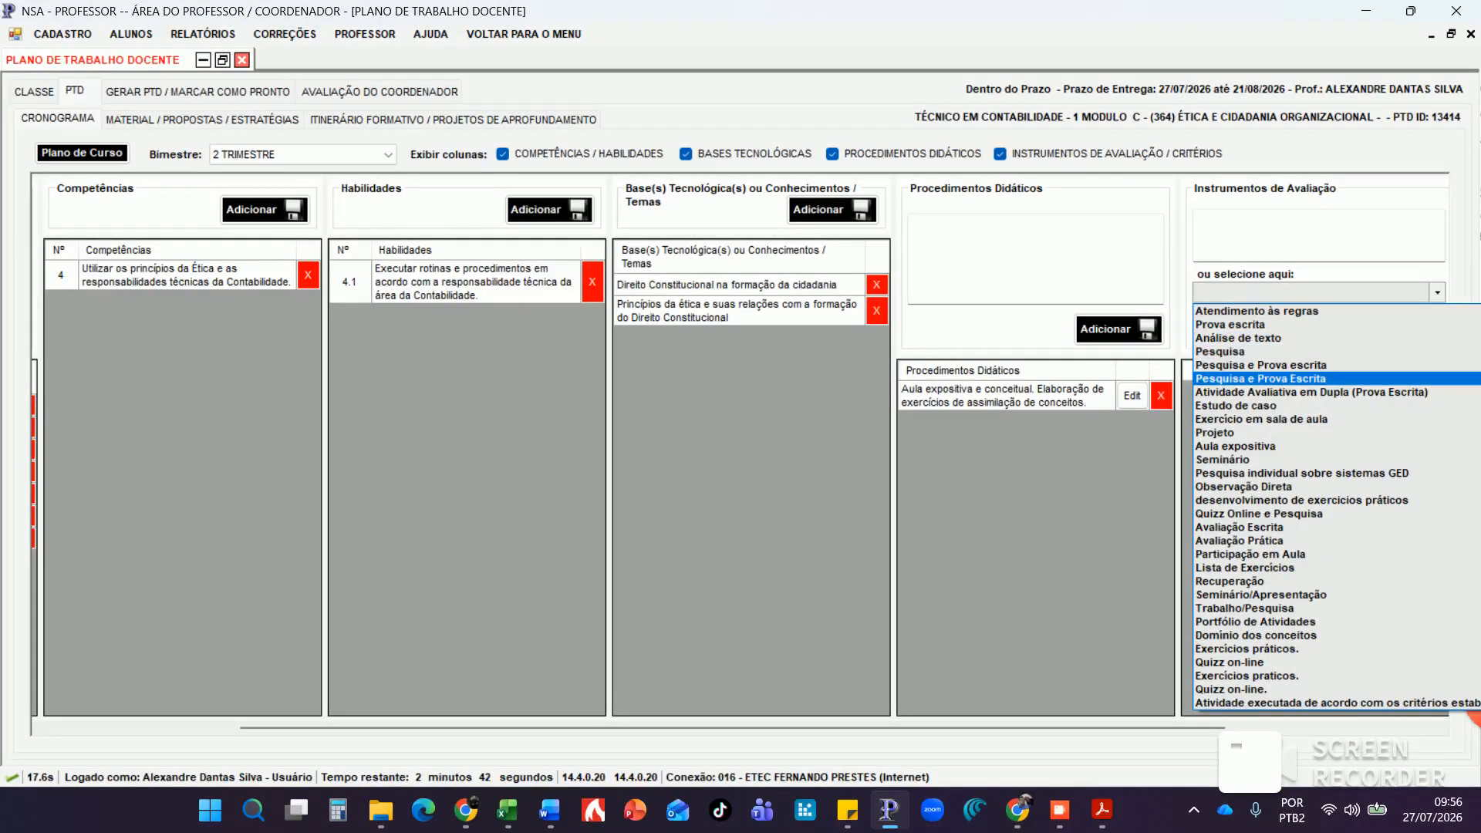
left_click(1222, 460)
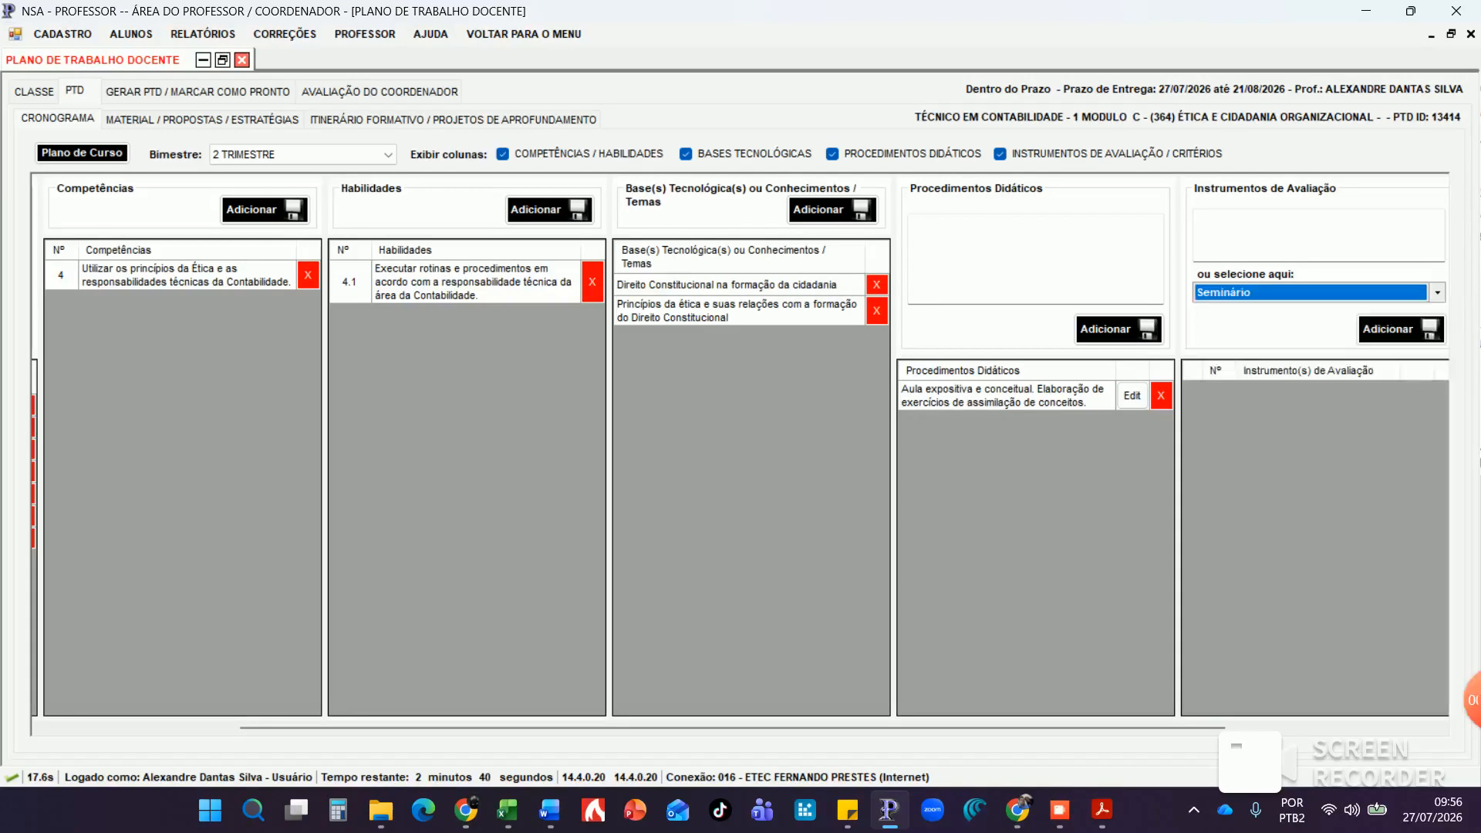
left_click_drag(1141, 727, 1354, 727)
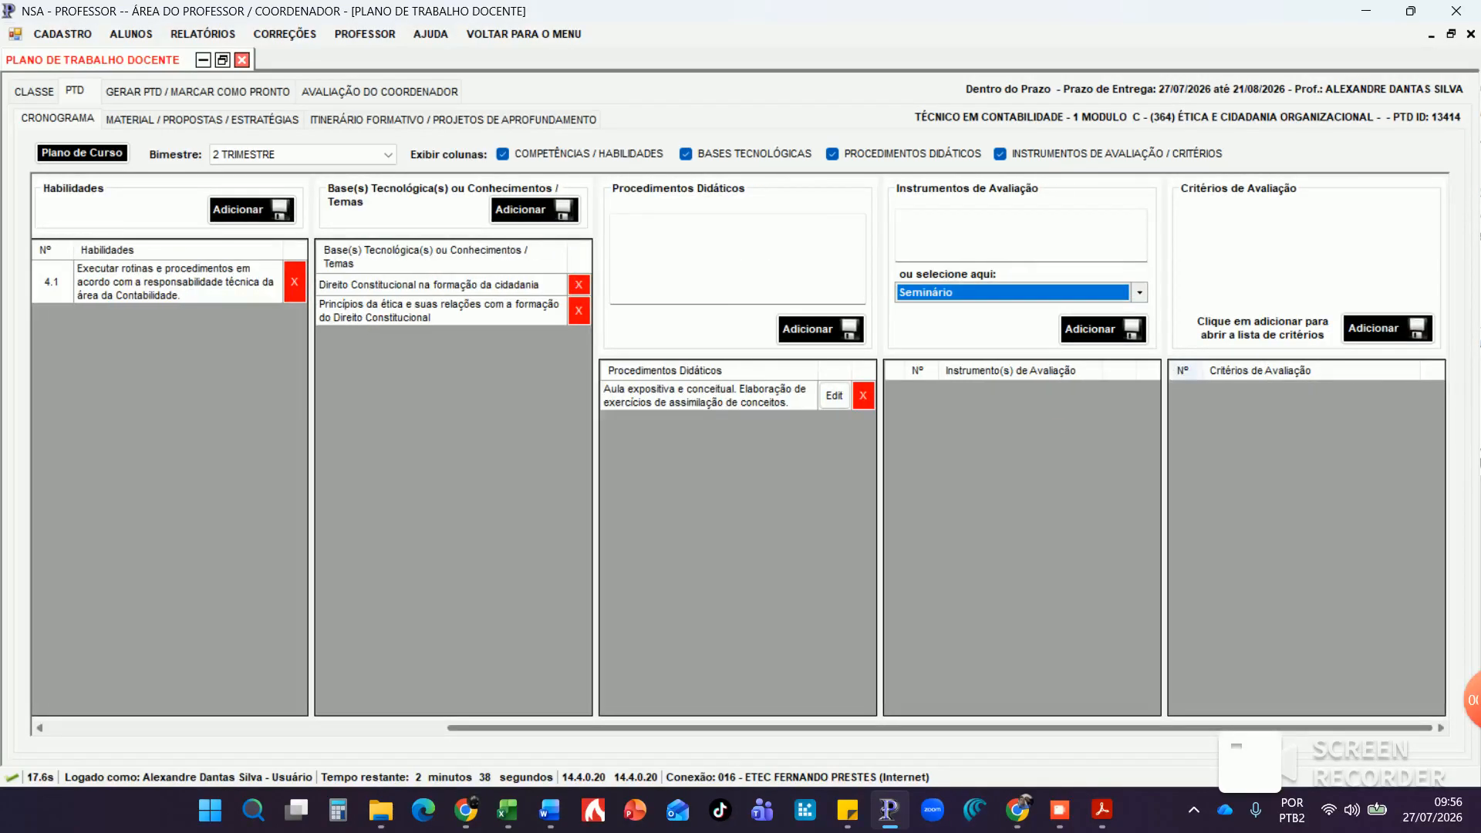
left_click(1102, 329)
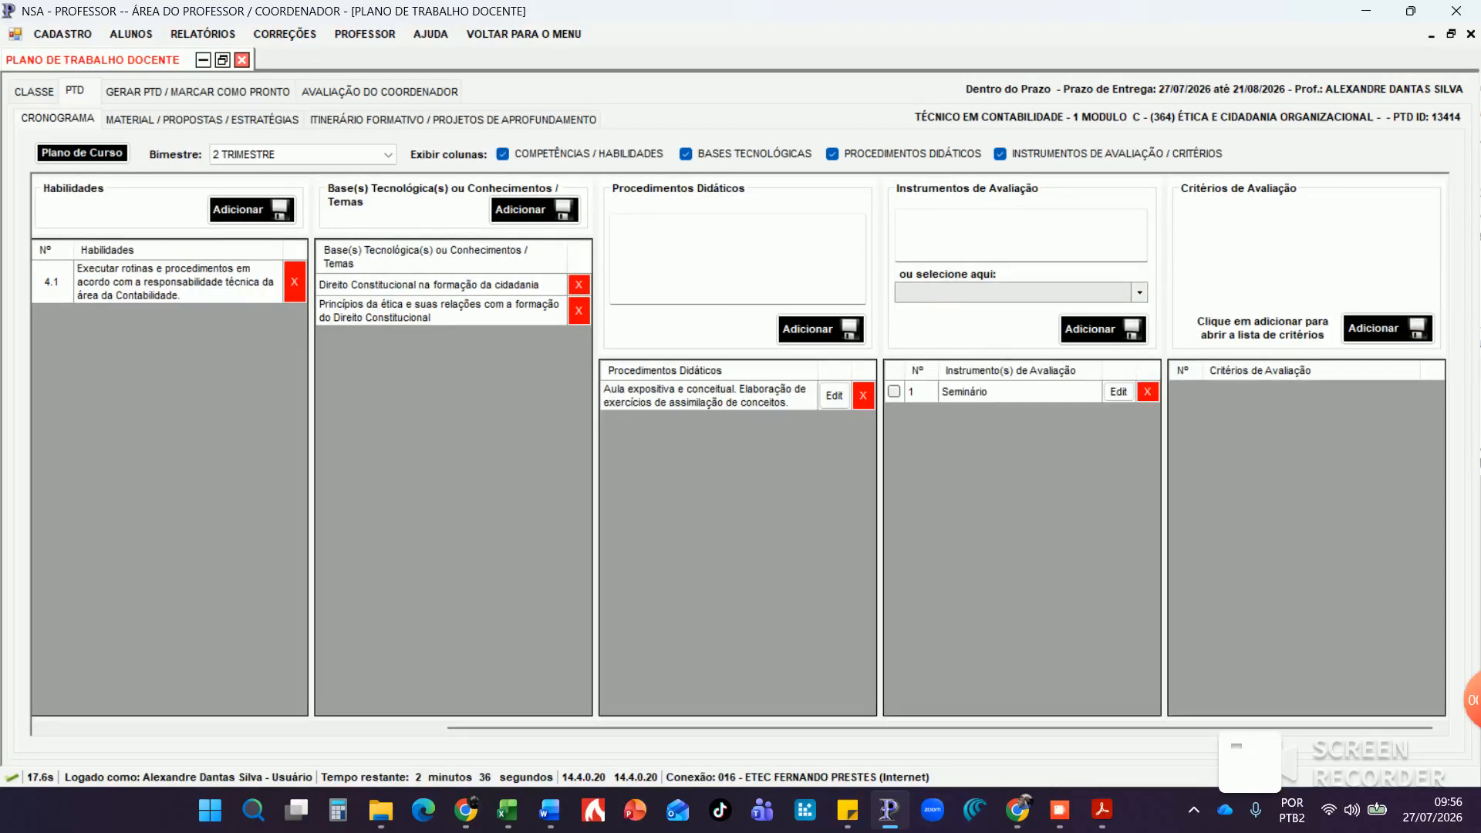
Add the critérios Interatividade, cooperação/colaboração, Interlocução: ouvir e ser ouvido, Organização, Relacionamento de conceitos and Relacionamento de ideias to Seminário for the 26/10/2026 period
left_click(1387, 329)
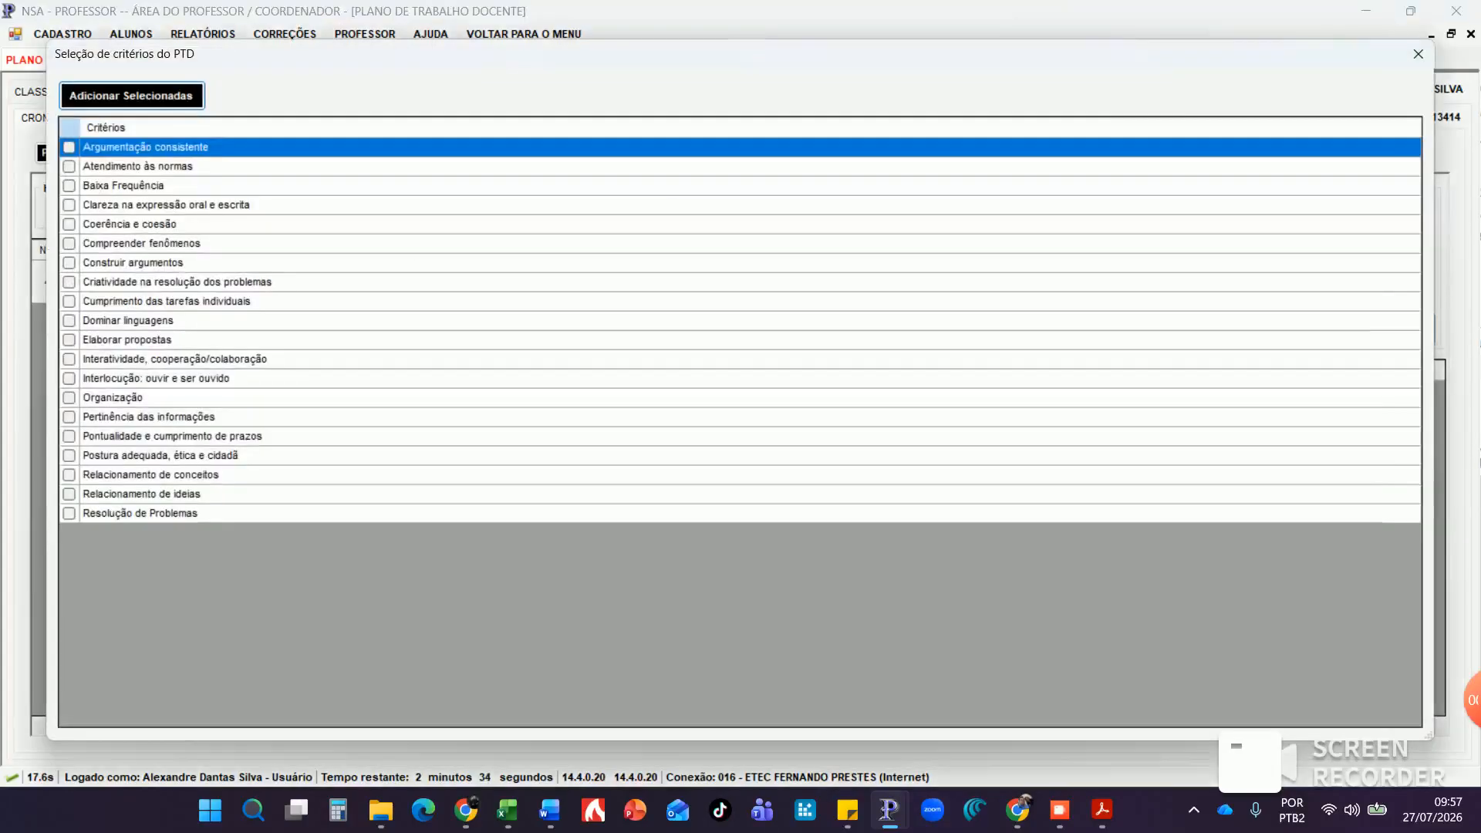
left_click(68, 359)
left_click(69, 379)
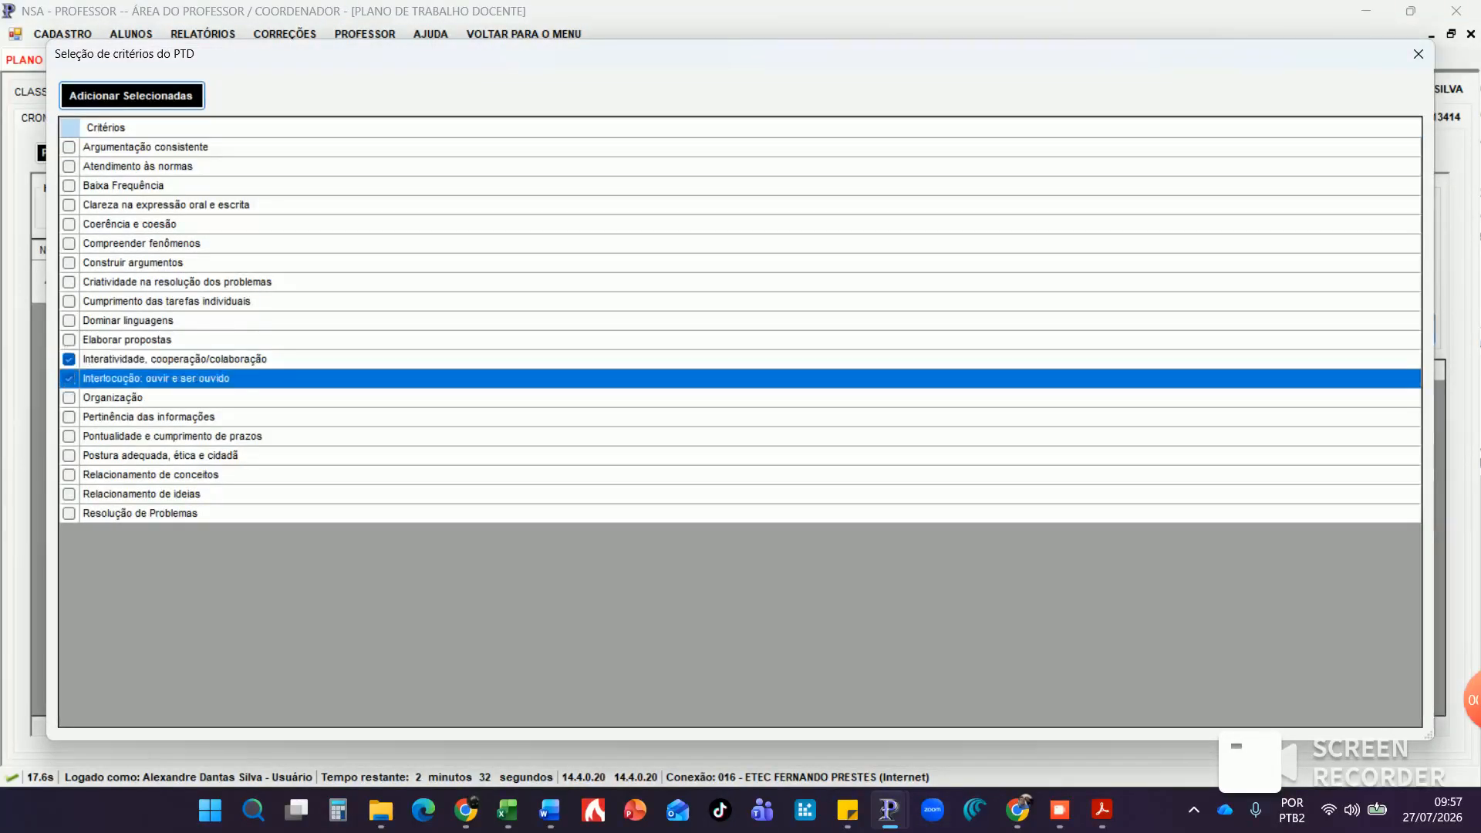
left_click(68, 398)
left_click(69, 494)
left_click(69, 475)
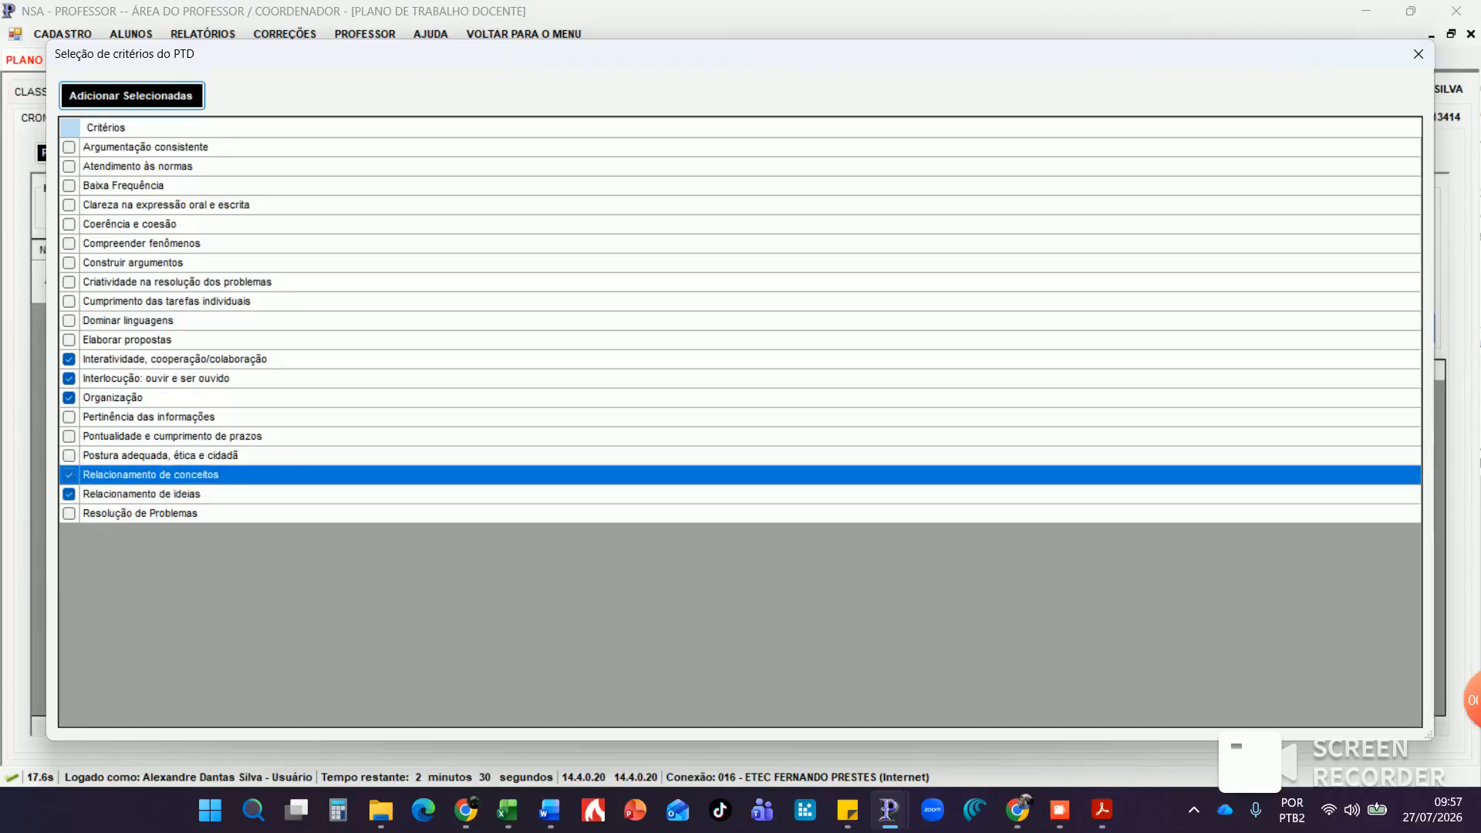
left_click(131, 96)
For the 09/11/2026 to 19/11/2026 period, add competência 4 with habilidade 4.1 and base tecnológica 8, and review the selection
left_click_drag(973, 727, 570, 727)
left_click(46, 472)
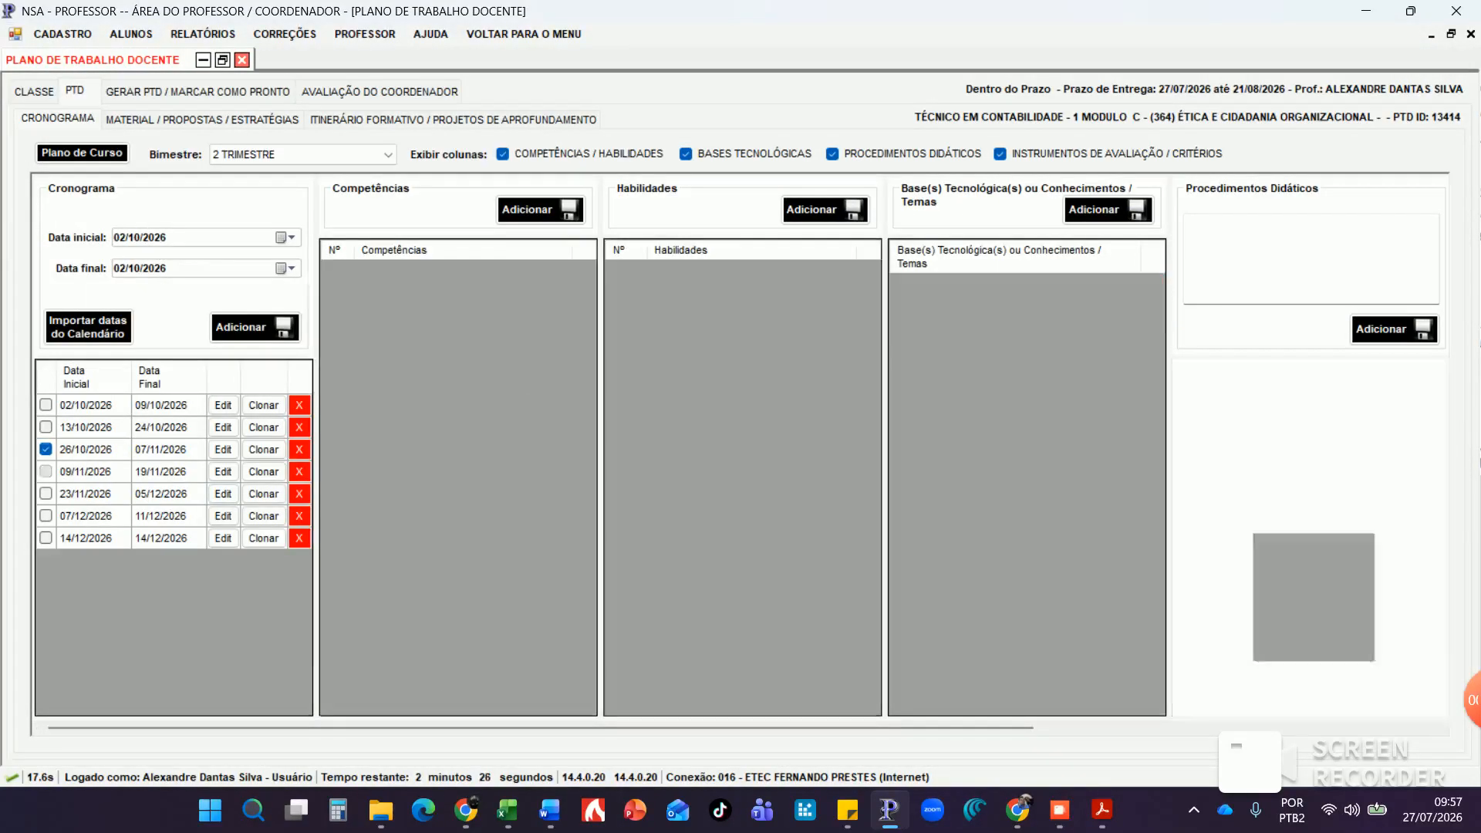
left_click(539, 209)
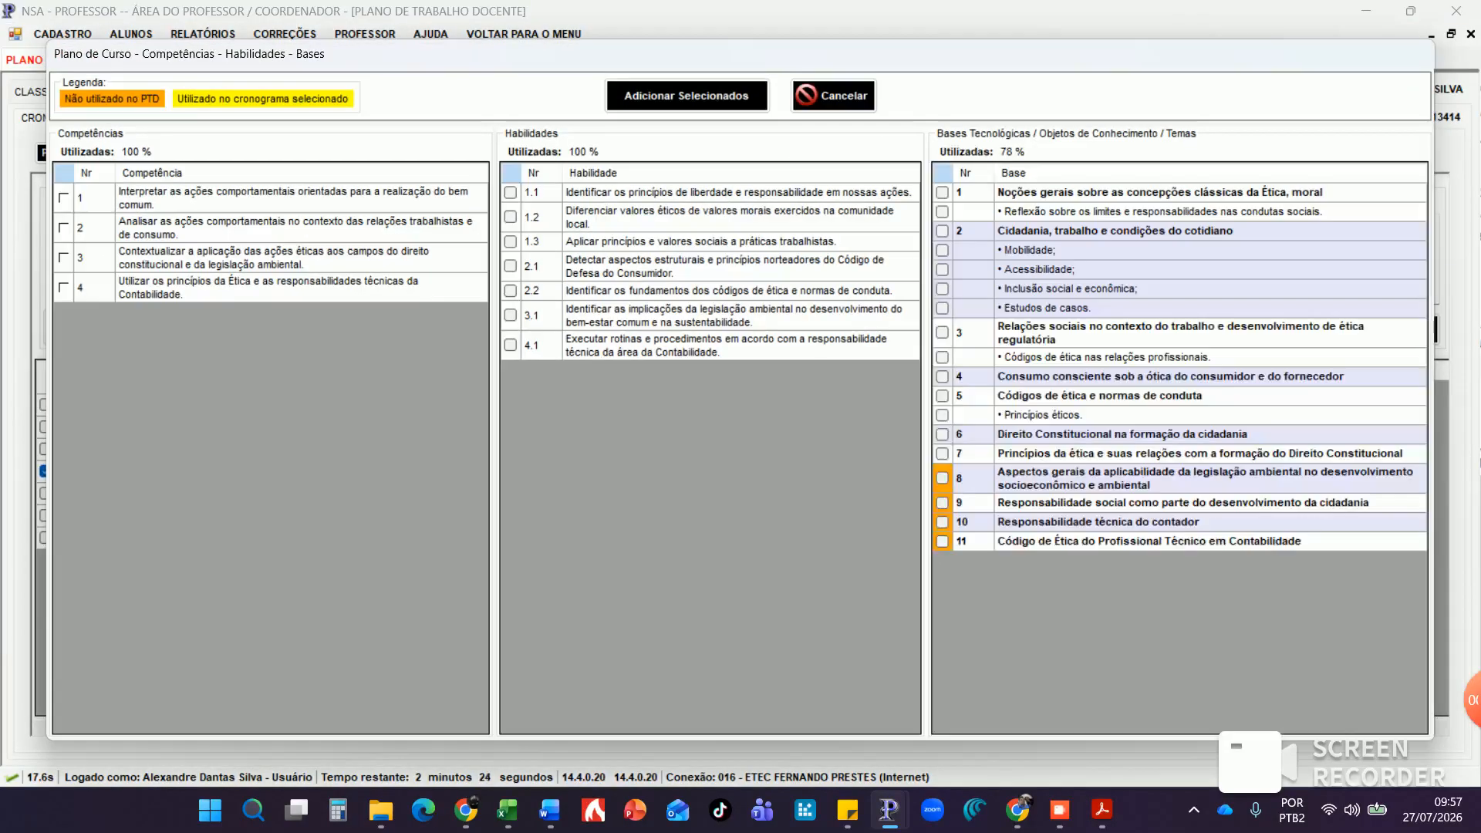
left_click(511, 346)
left_click(942, 478)
left_click(688, 96)
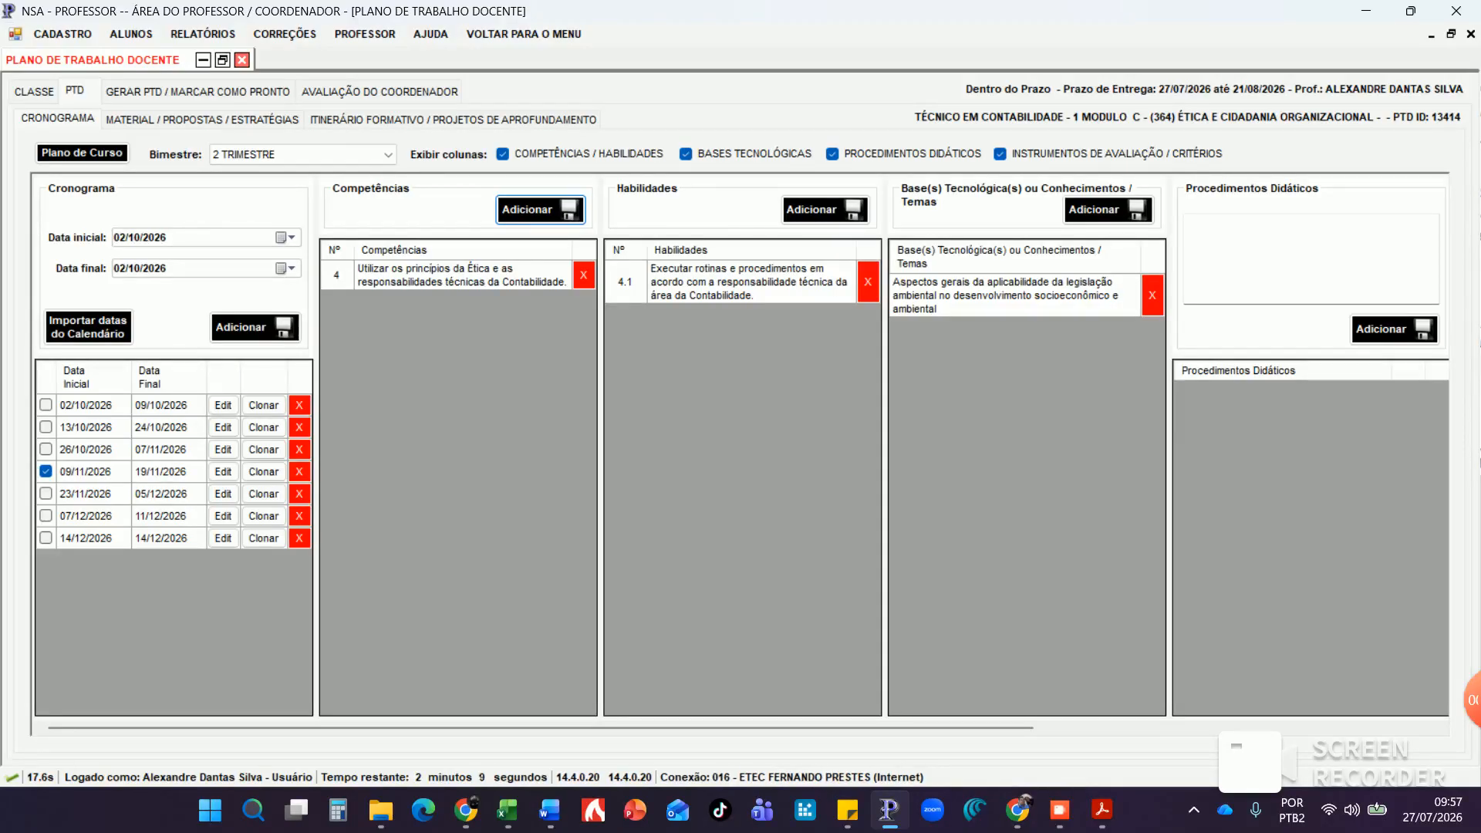
left_click(540, 210)
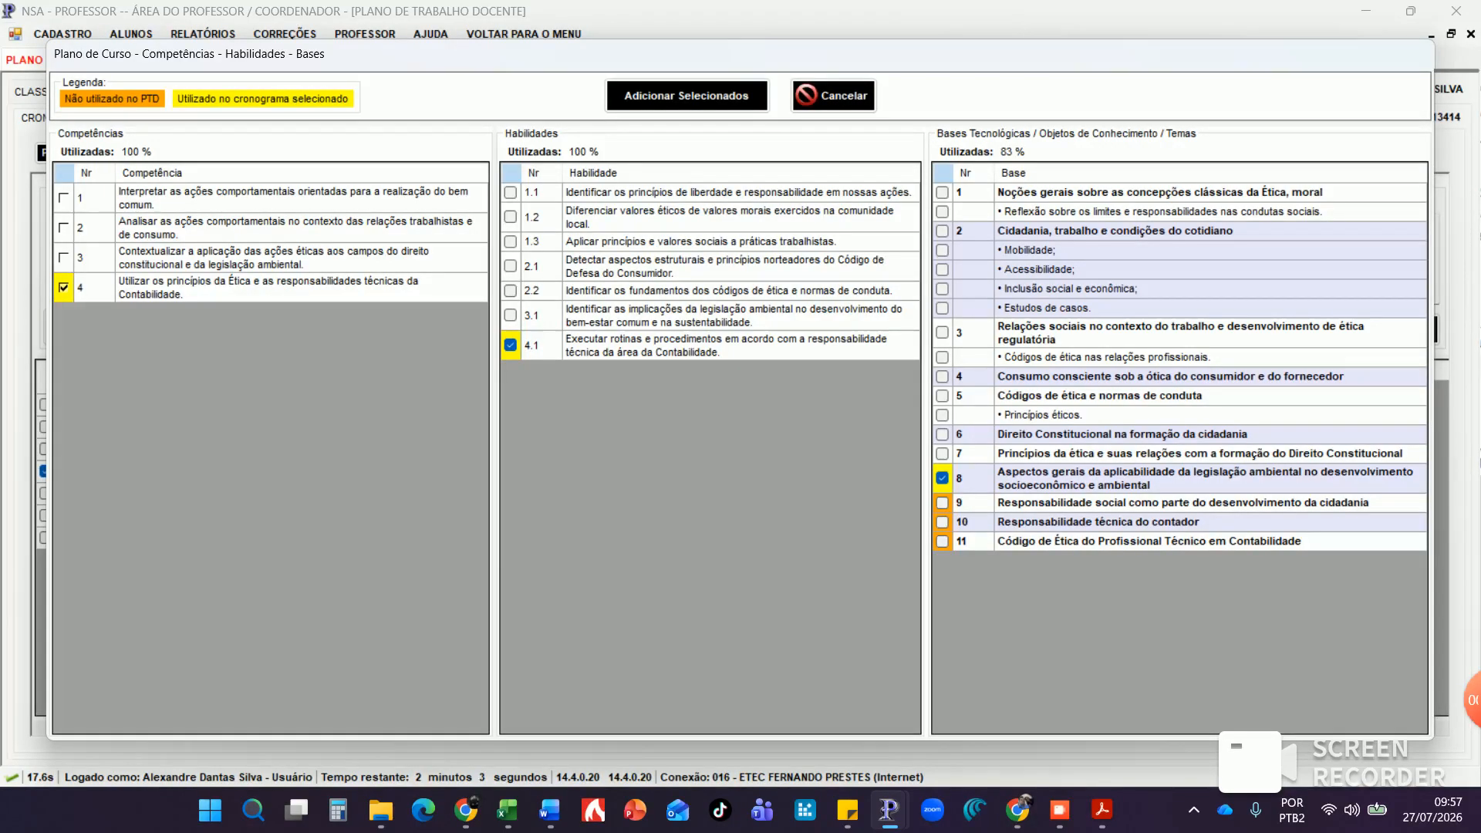
left_click(834, 96)
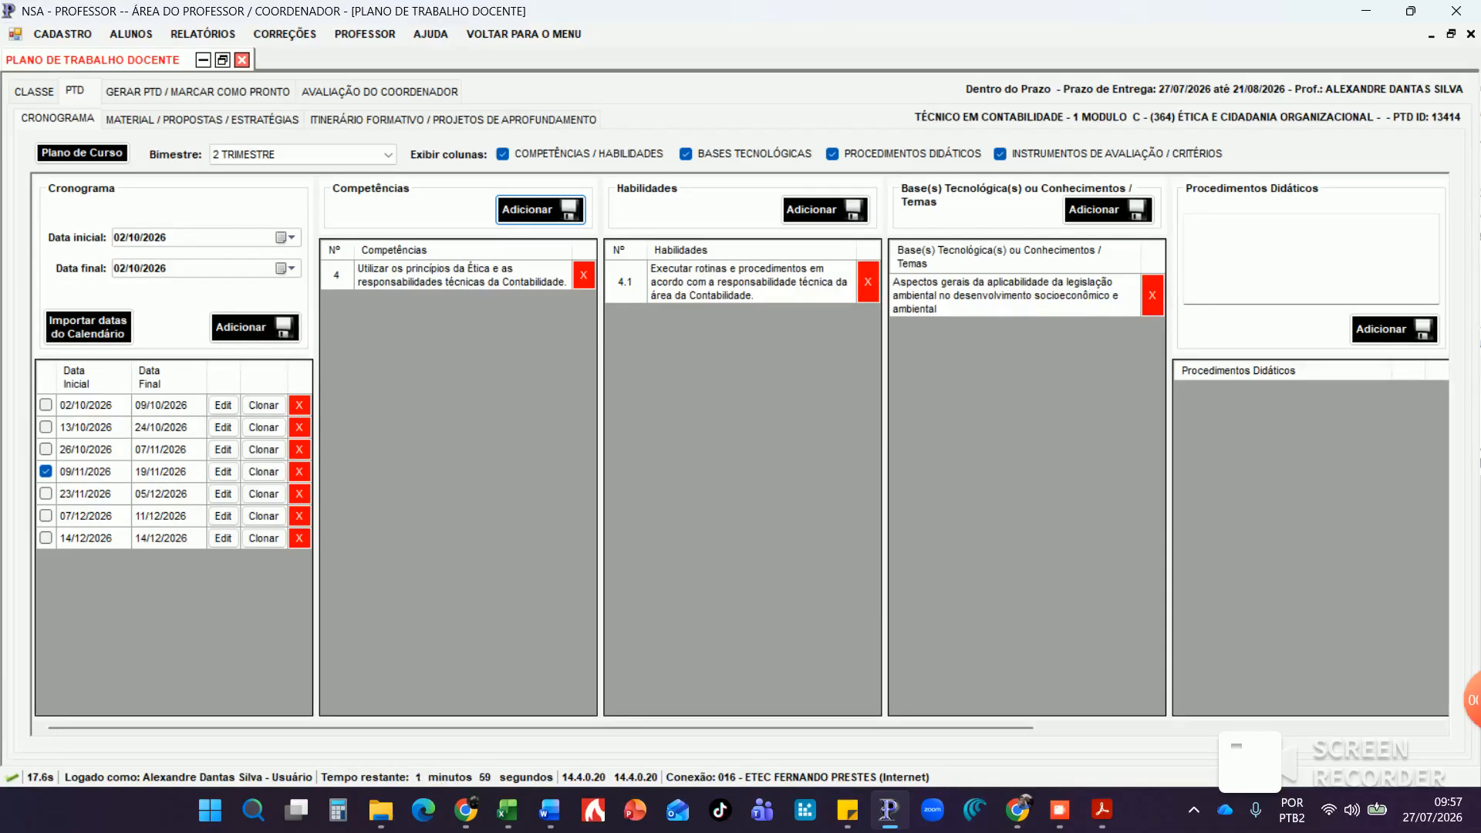
Add the copied procedimento "Aula expositiva e conceitual. Elaboração de exercícios de assimilação de conceitos." to the 09/11/2026 to 19/11/2026 period
left_click_drag(540, 728, 712, 727)
left_click(1034, 256)
key("ctrl+v")
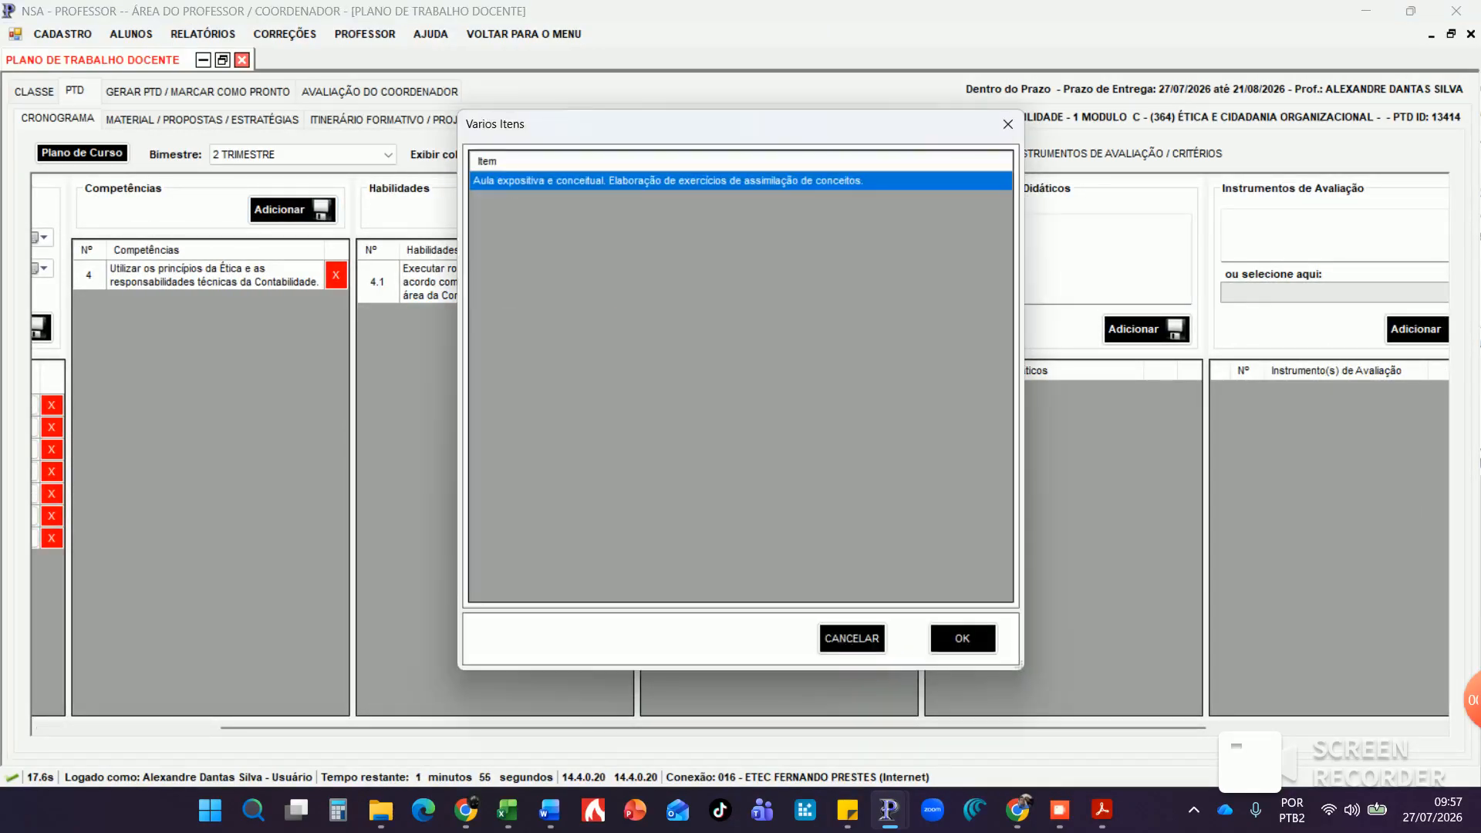
left_click(962, 638)
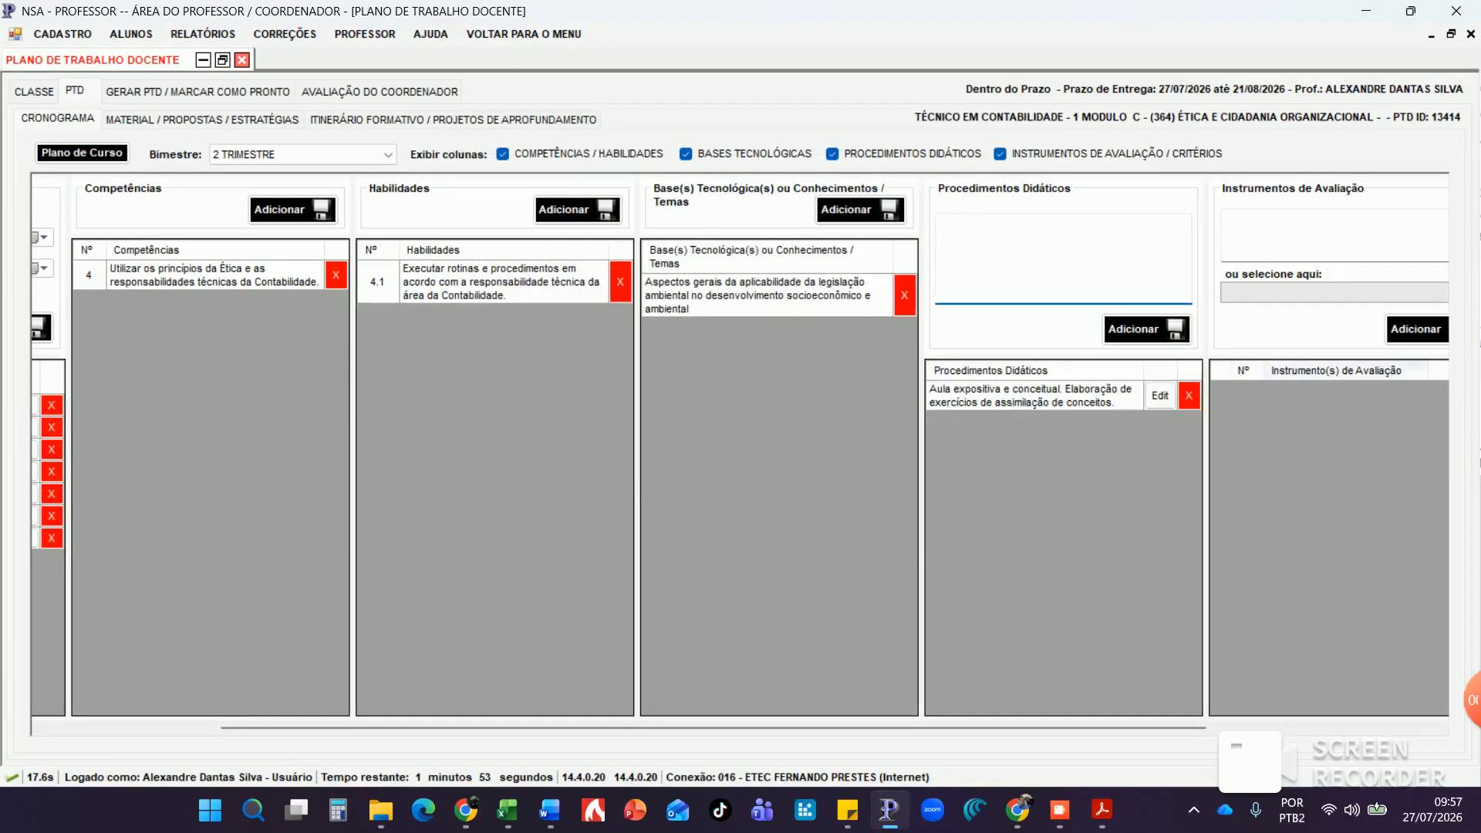
Add the predefined instrumento de avaliação "Participação em Aula" to the 09/11/2026 to 19/11/2026 period
left_click_drag(964, 727, 1142, 727)
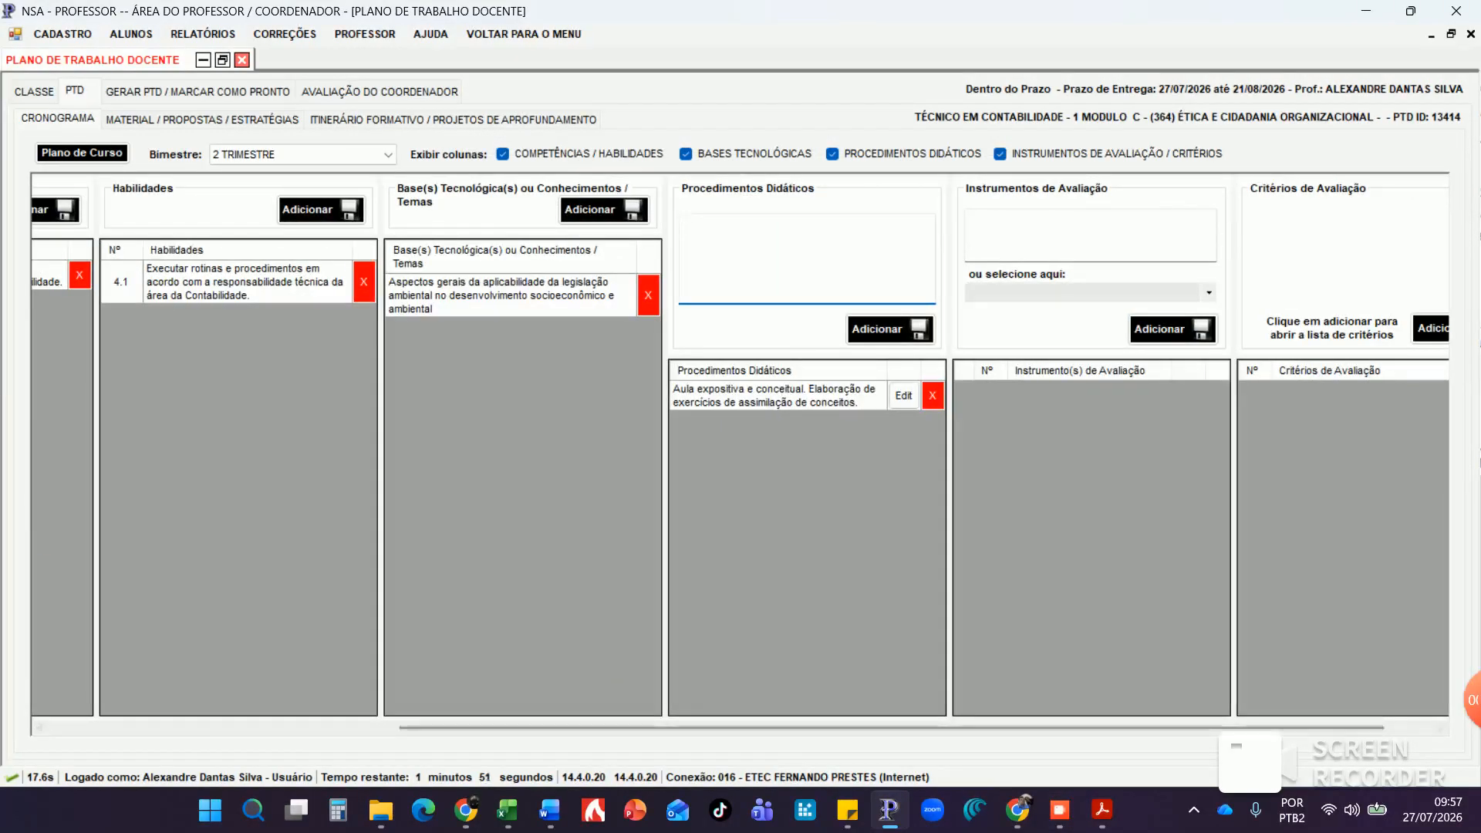
left_click(1208, 292)
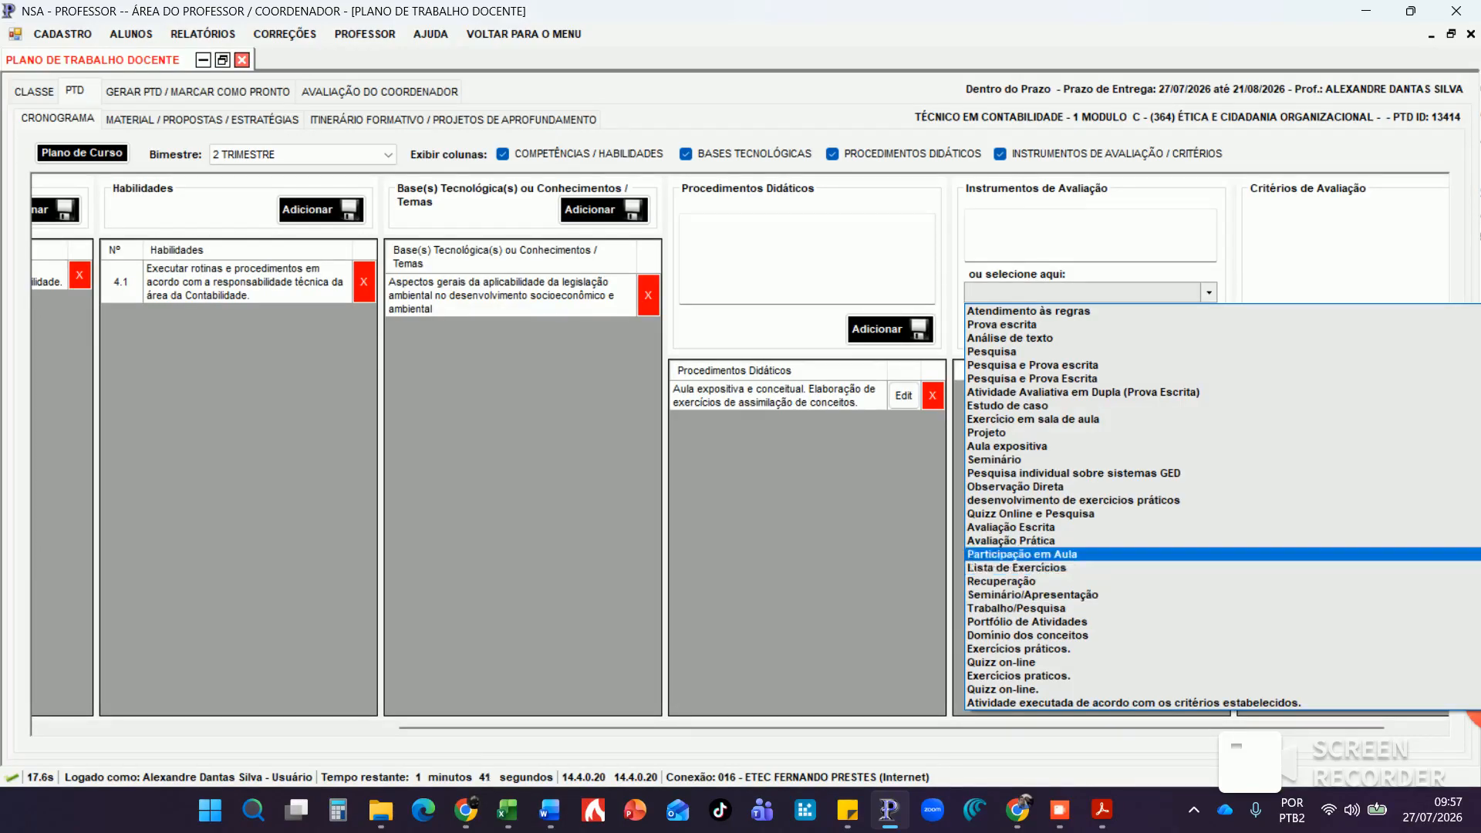
left_click(1022, 555)
left_click(1174, 330)
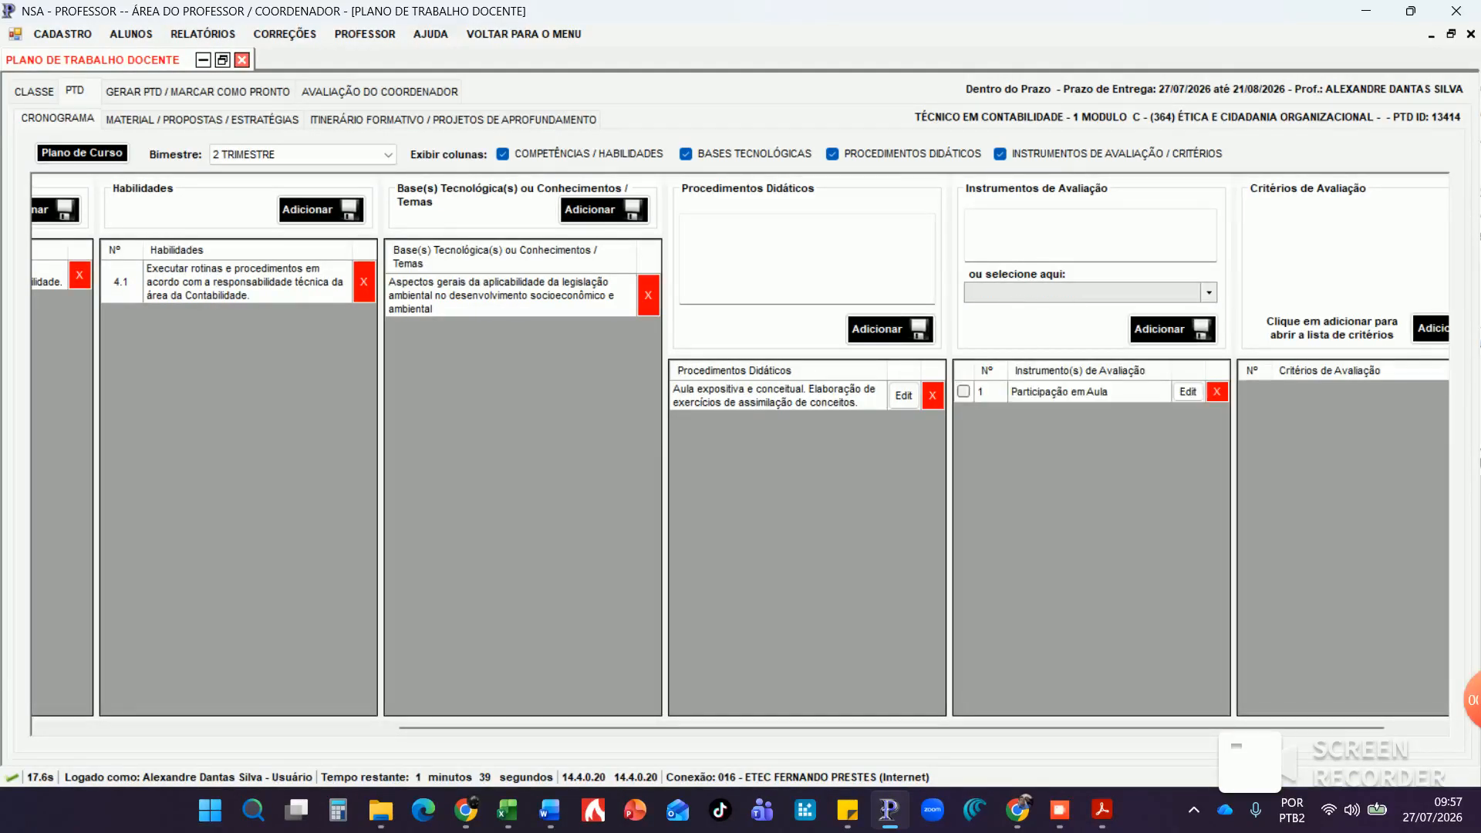
Add to Participação em Aula the critérios Coerência e coesão, Construir argumentos, Interatividade, cooperação/colaboração, Interlocução: ouvir e ser ouvido, Postura adequada, ética e cidadã, and Relacionamento de conceitos
left_click(964, 392)
left_click_drag(972, 728, 1026, 728)
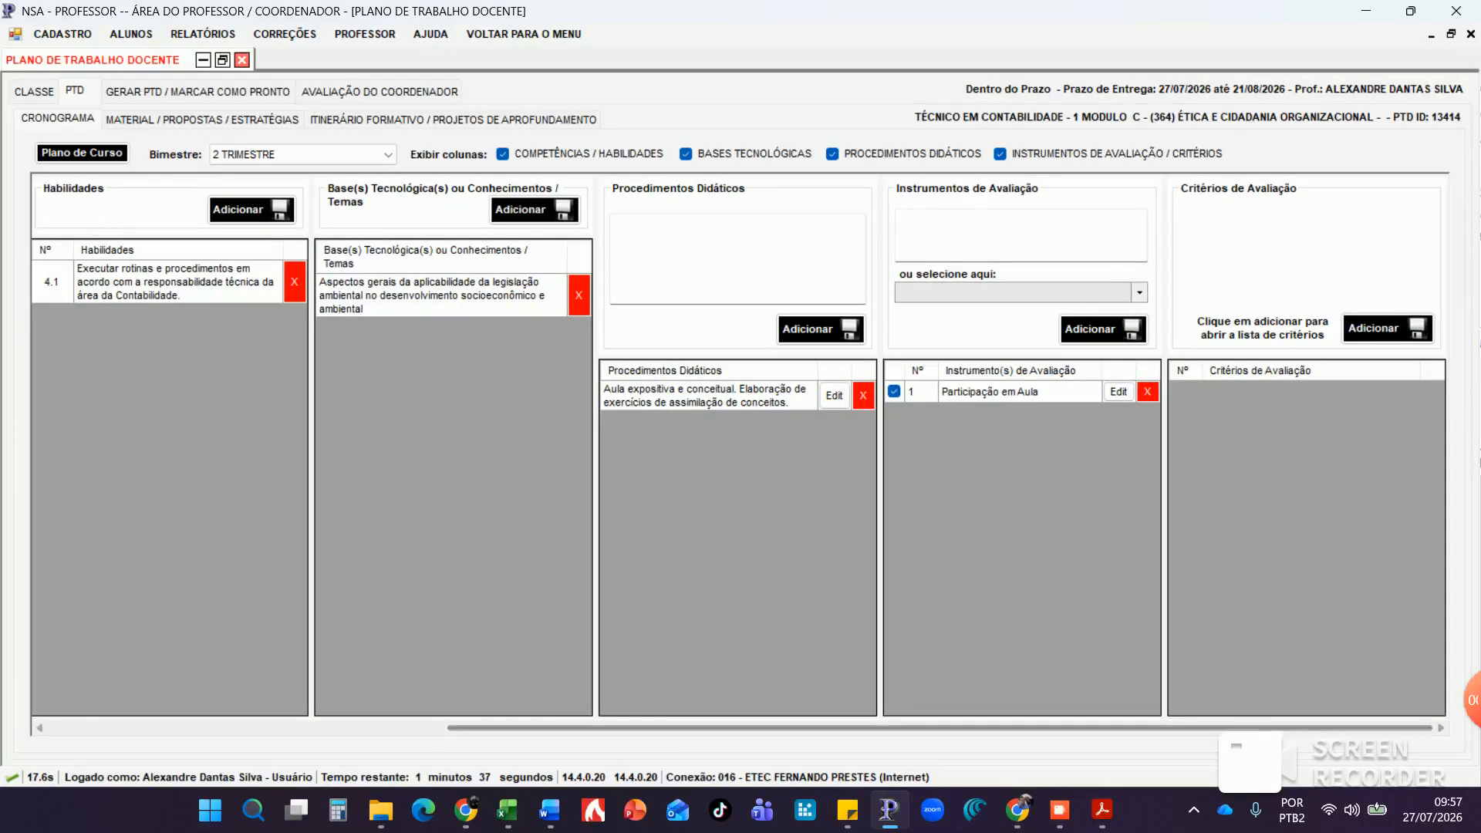
left_click(1387, 328)
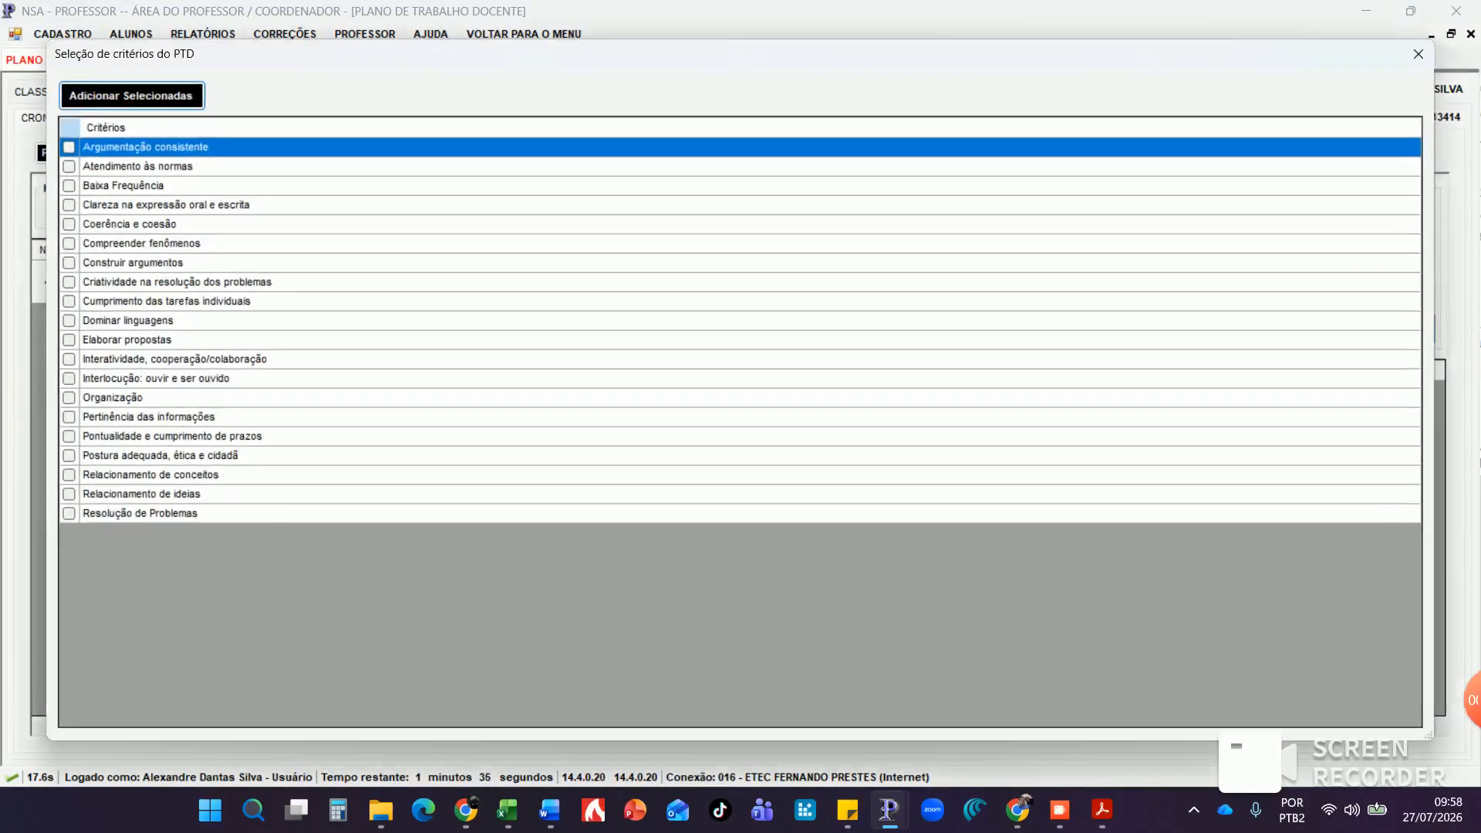
left_click(68, 360)
left_click(68, 379)
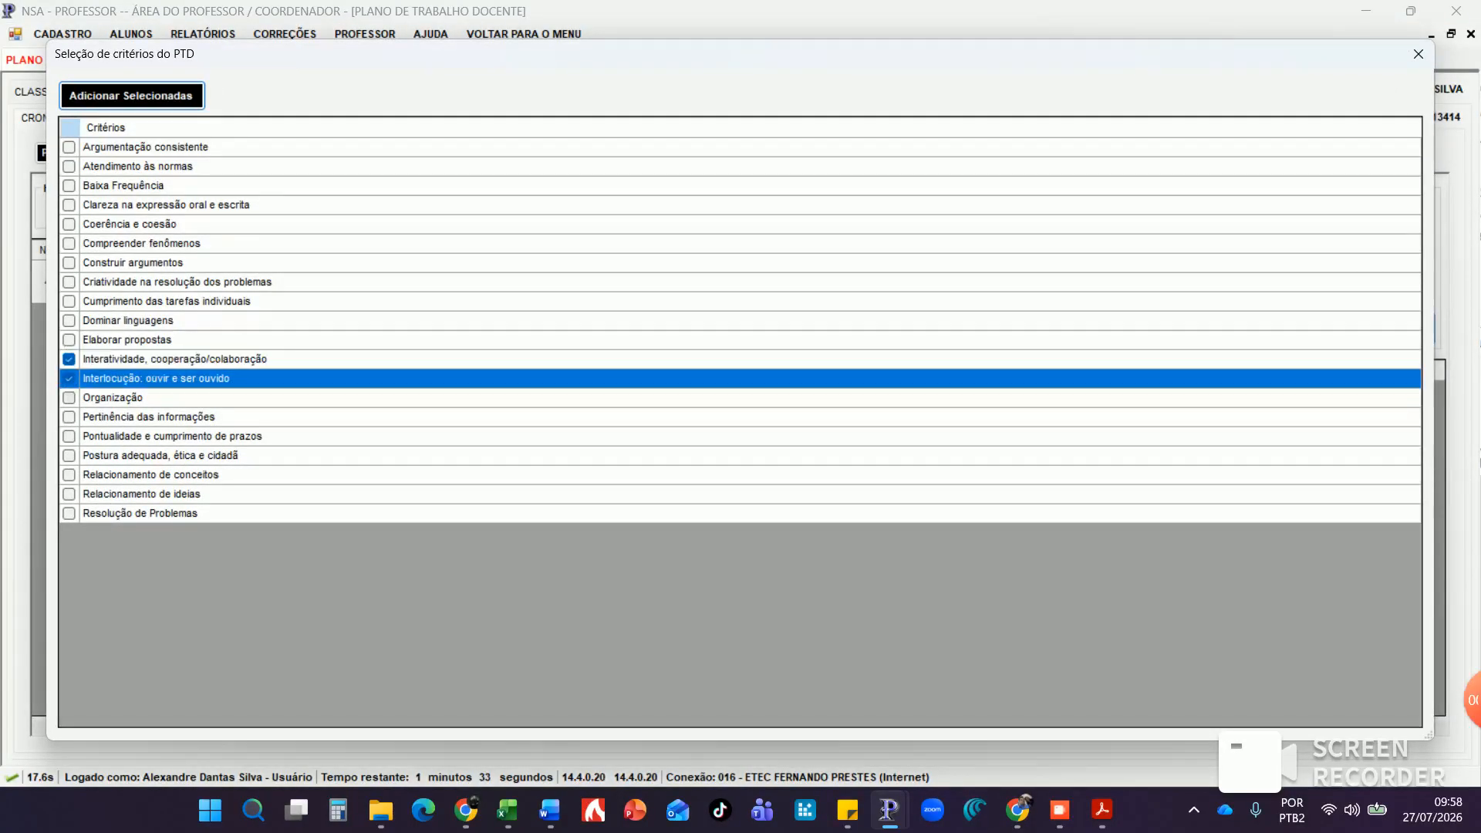
left_click(69, 263)
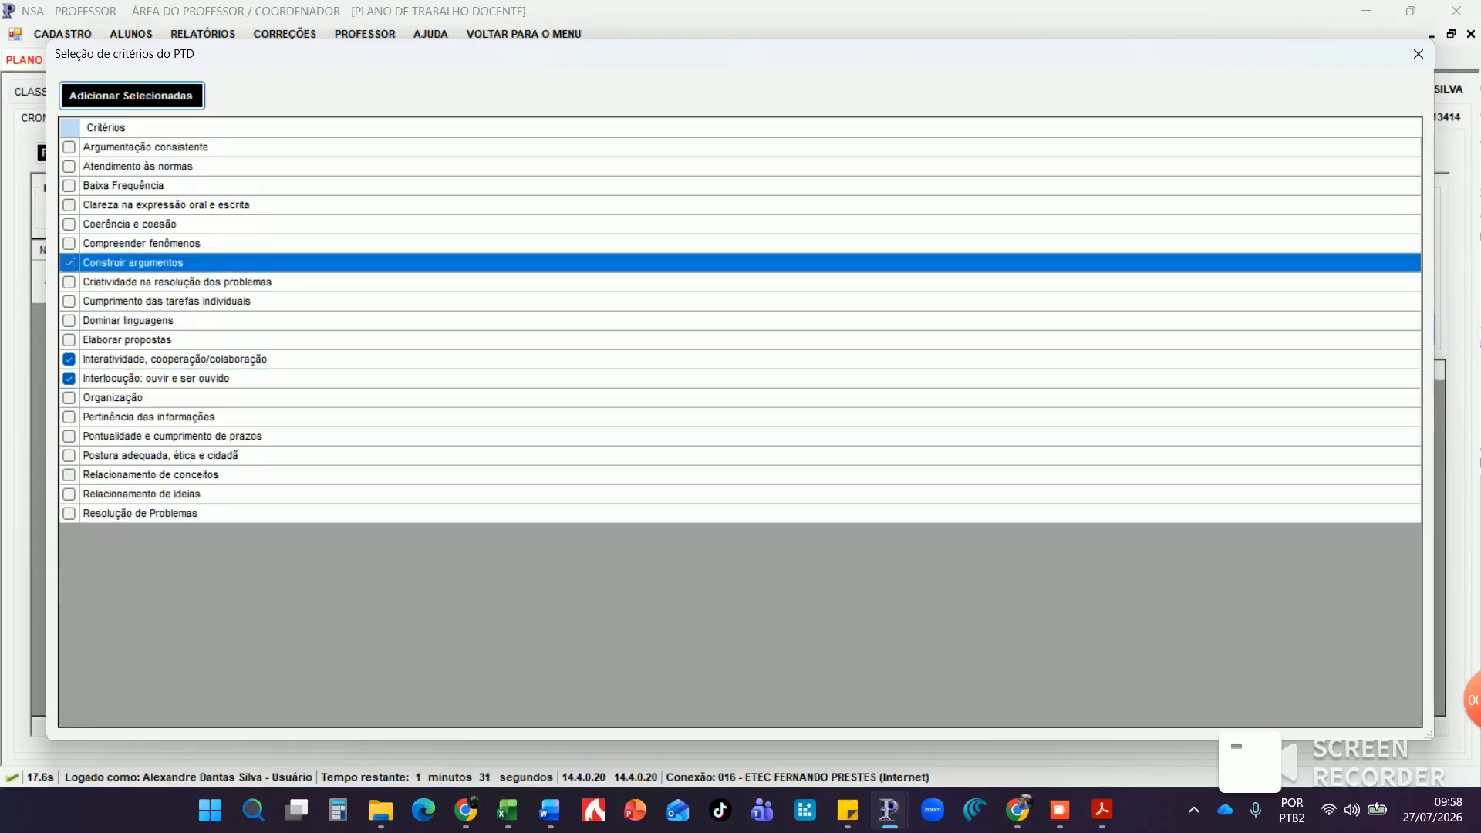
left_click(69, 225)
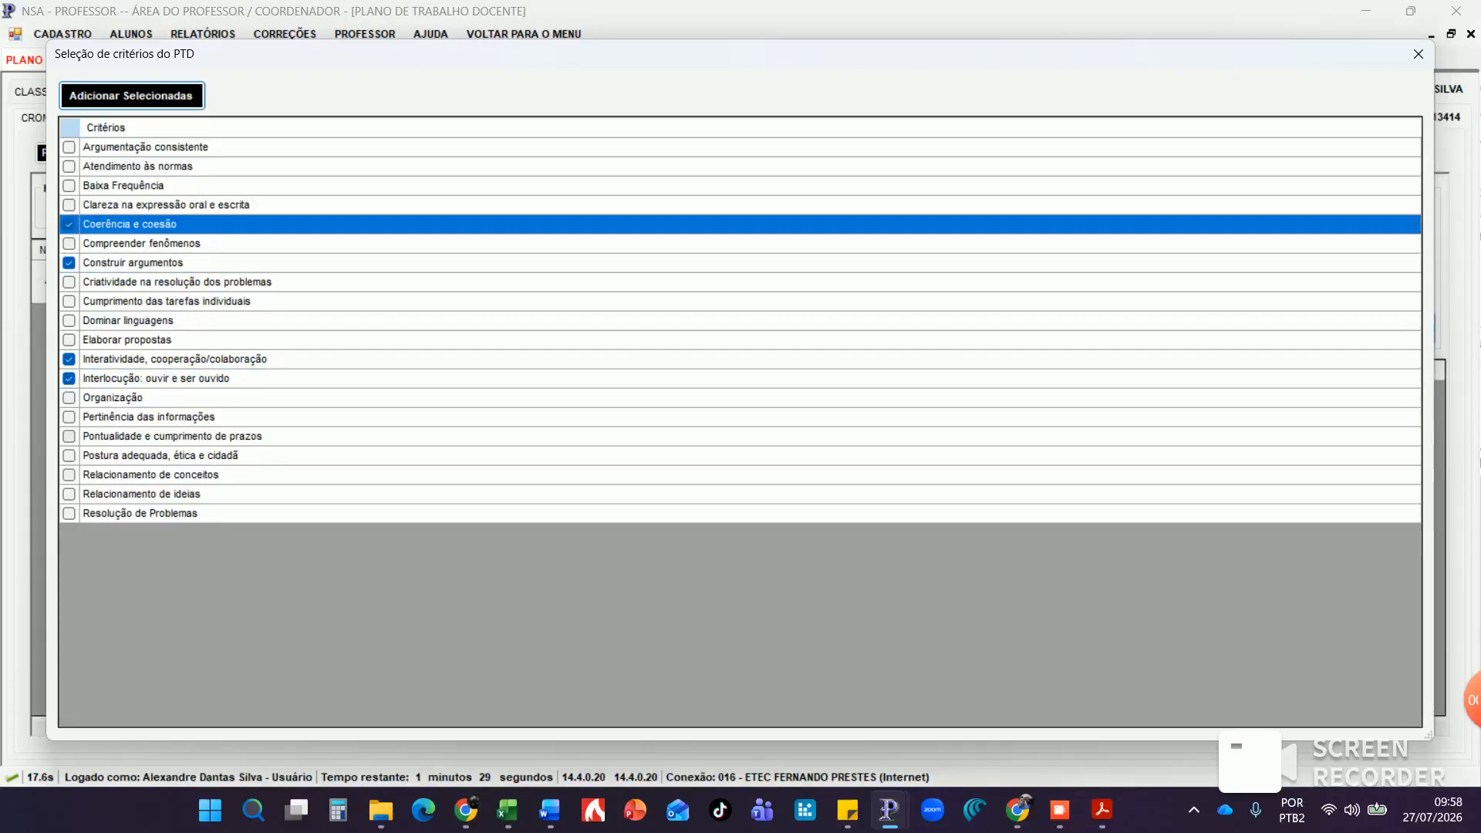
left_click(69, 456)
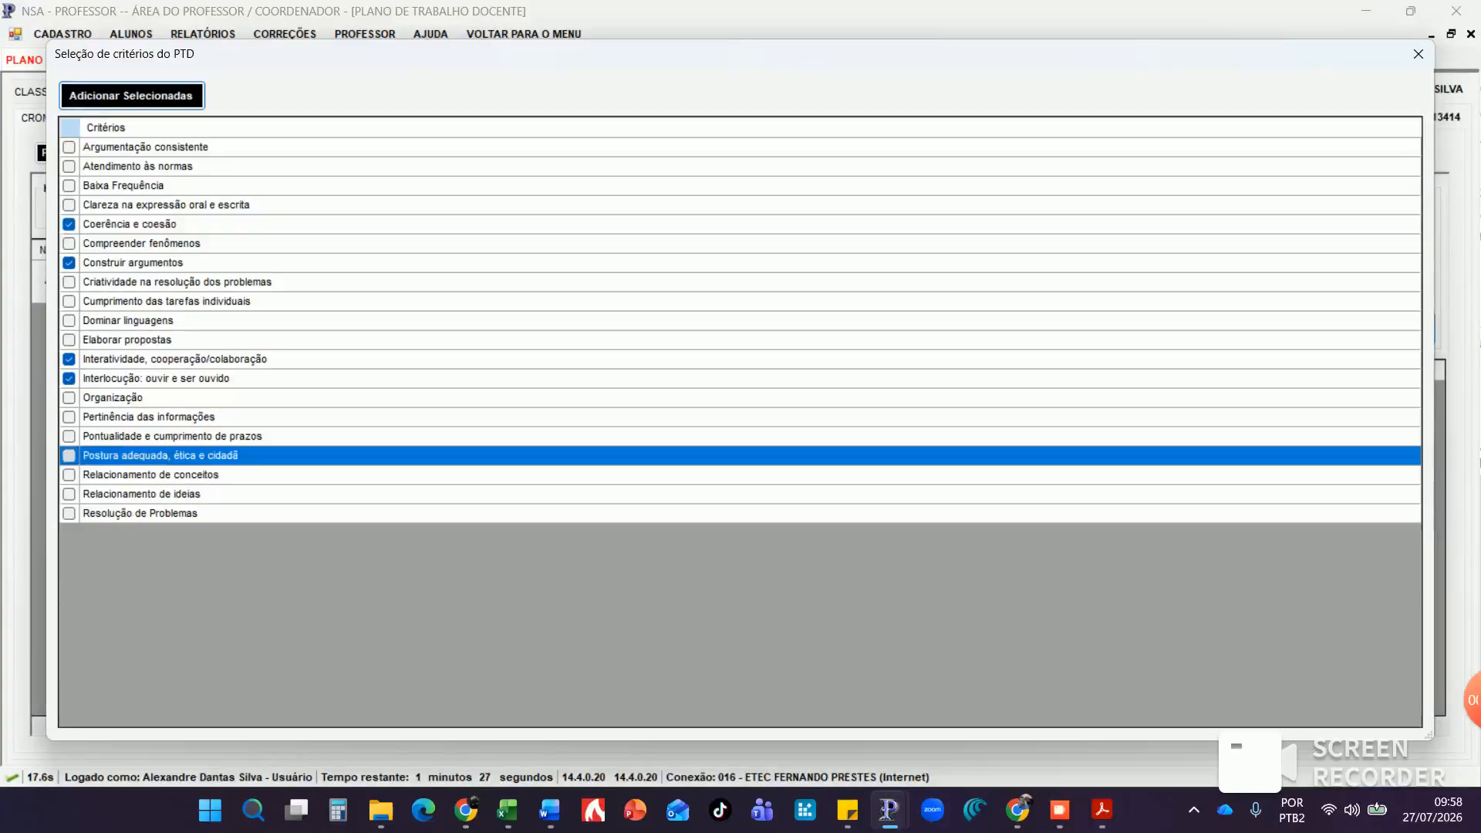
left_click(69, 475)
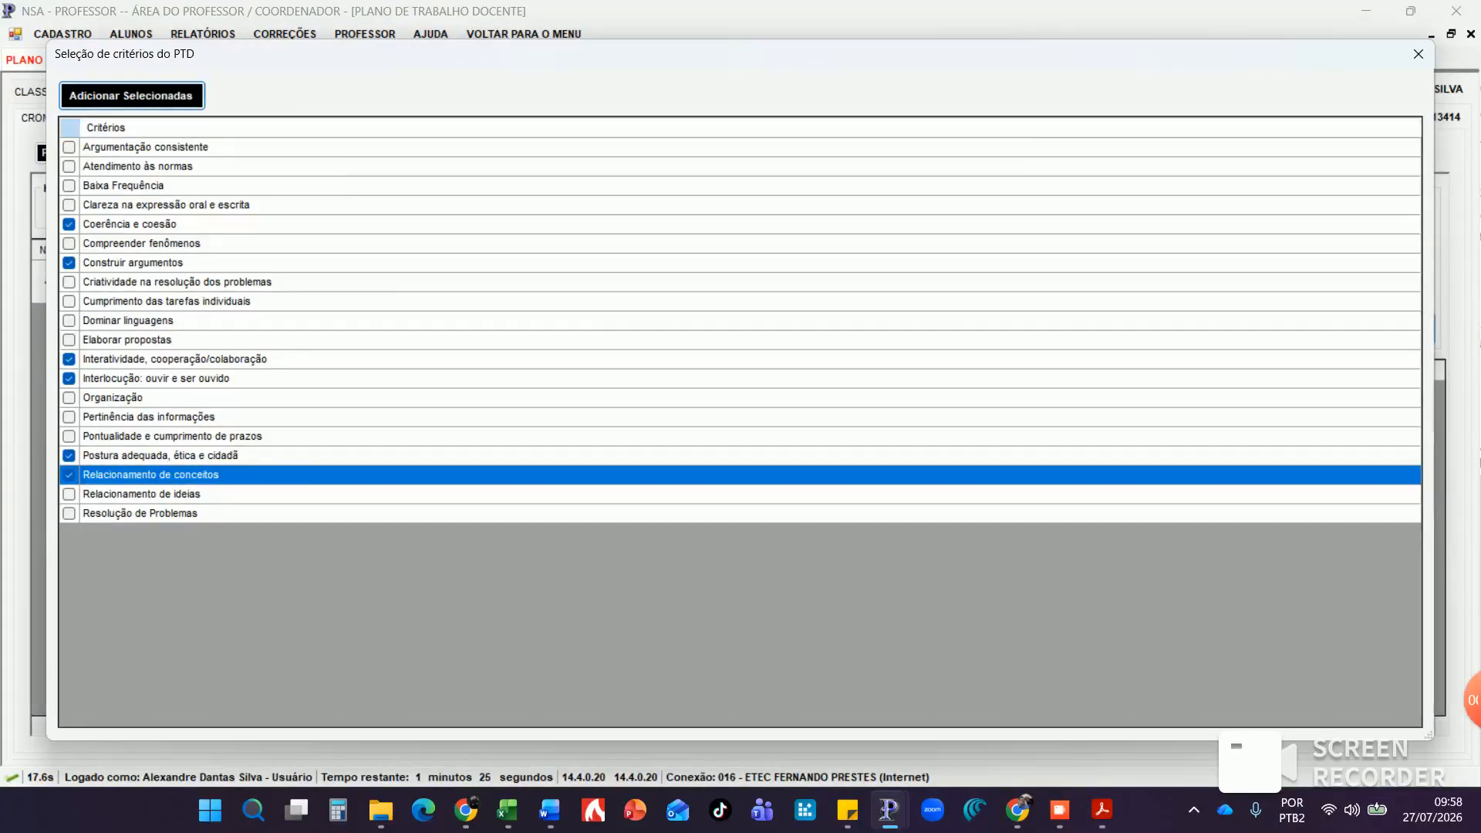
left_click(131, 95)
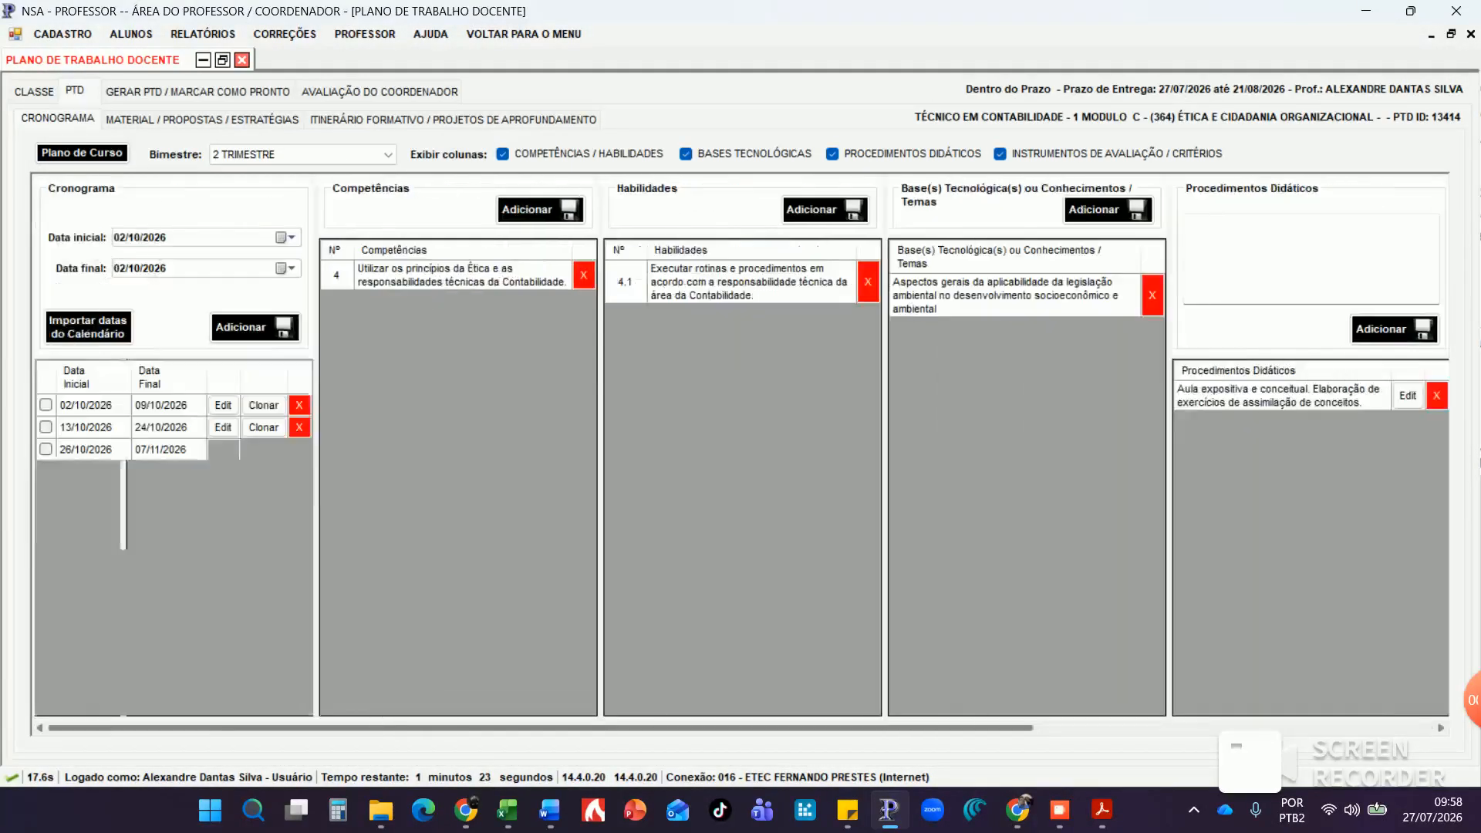
For the 23/11/2026 to 05/12/2026 period, add competência 4 with habilidade 4.1 and bases tecnológicas 9 and 10
left_click(46, 494)
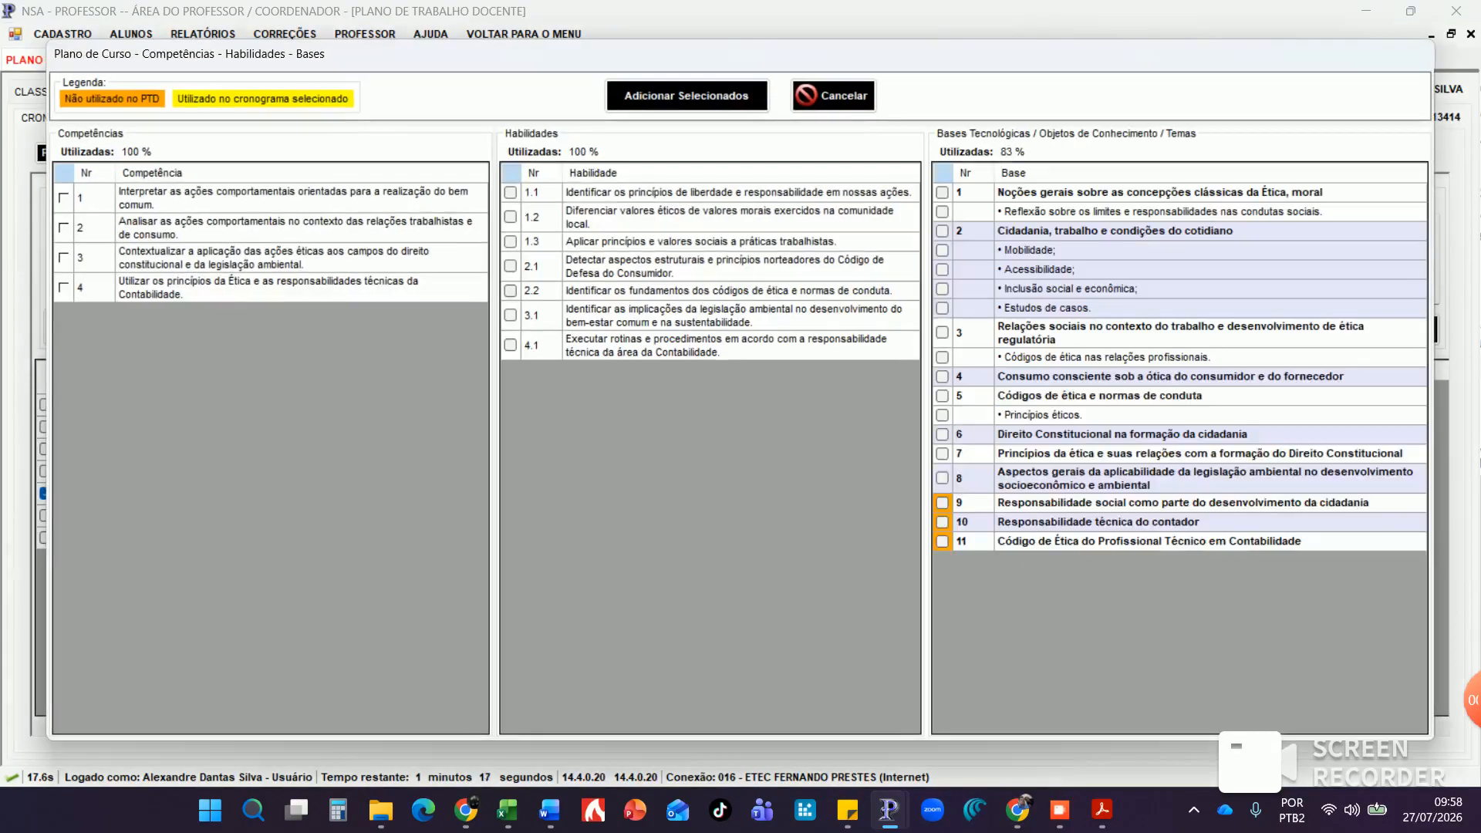
left_click(509, 345)
left_click(942, 503)
left_click(942, 522)
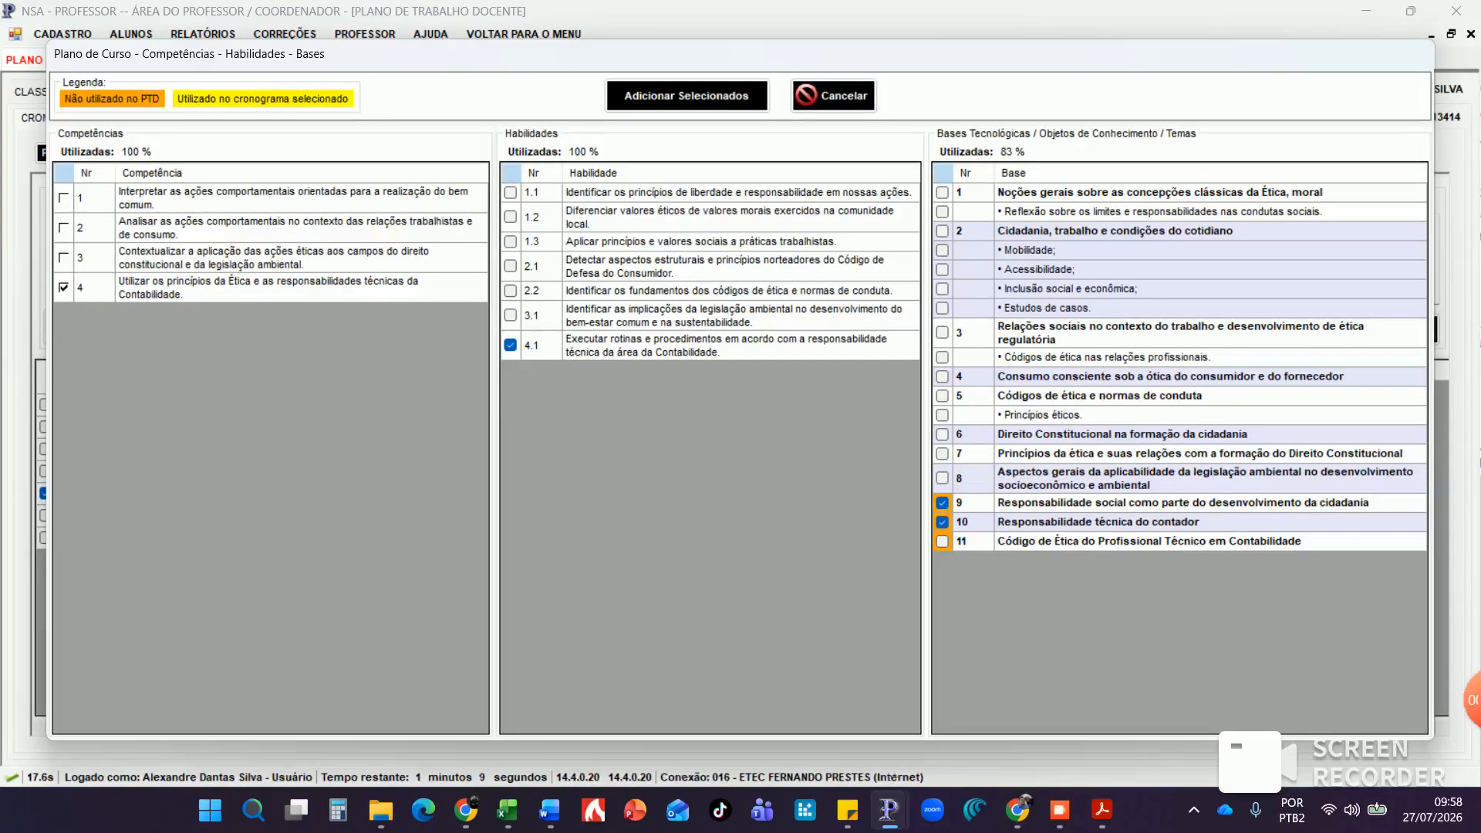
left_click(687, 96)
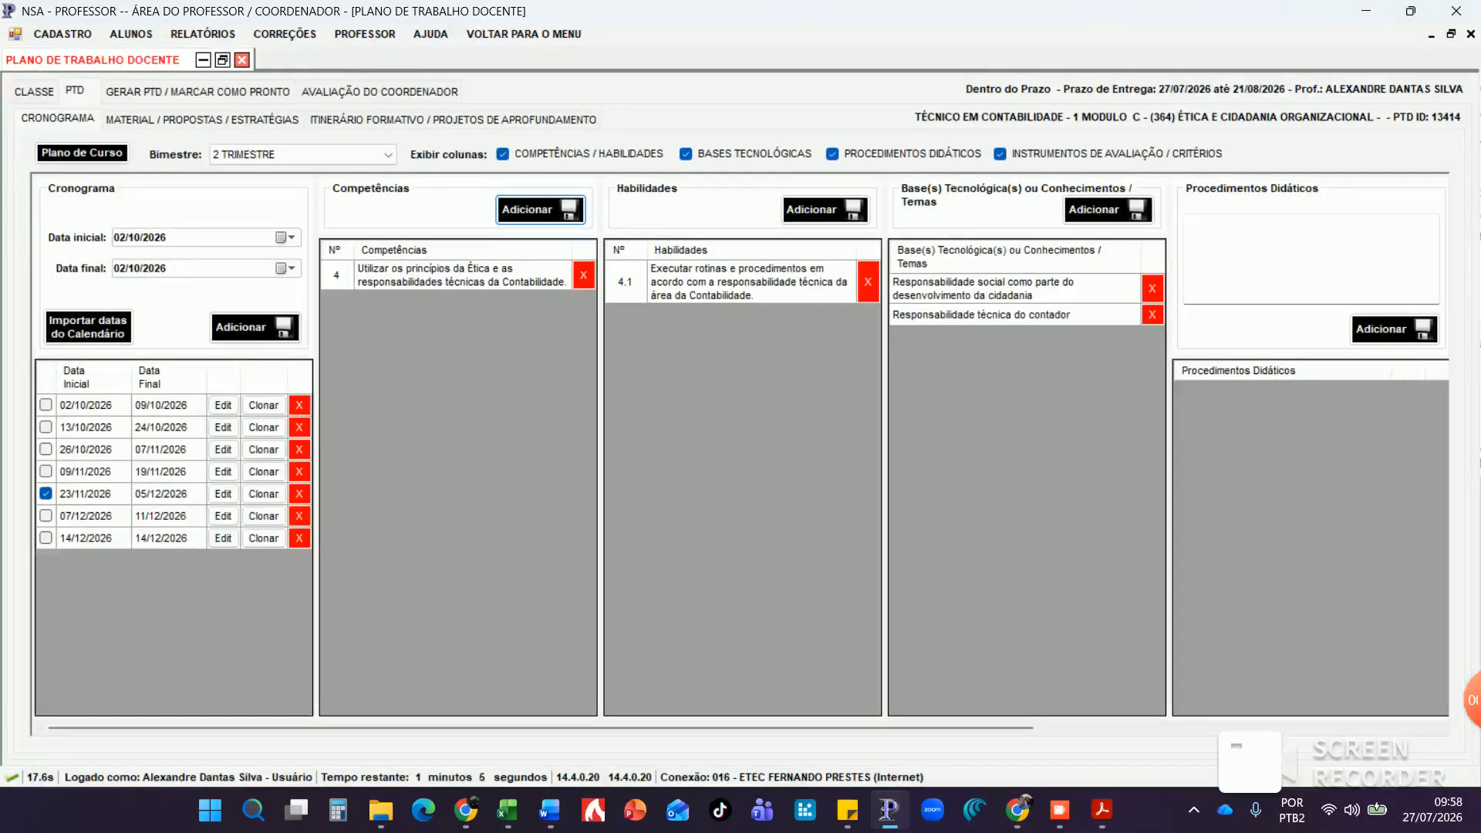
left_click(1310, 258)
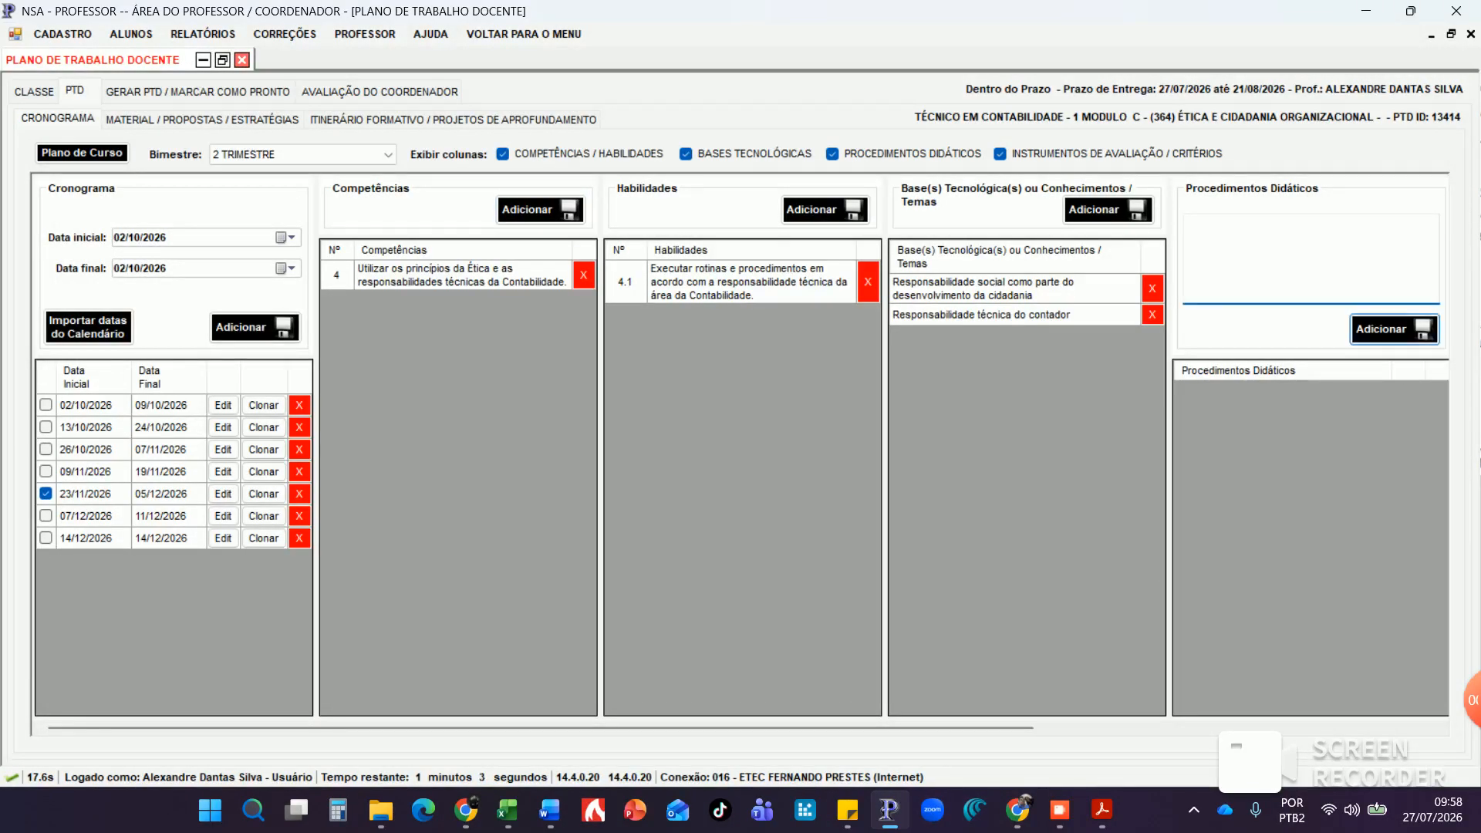
key("Return")
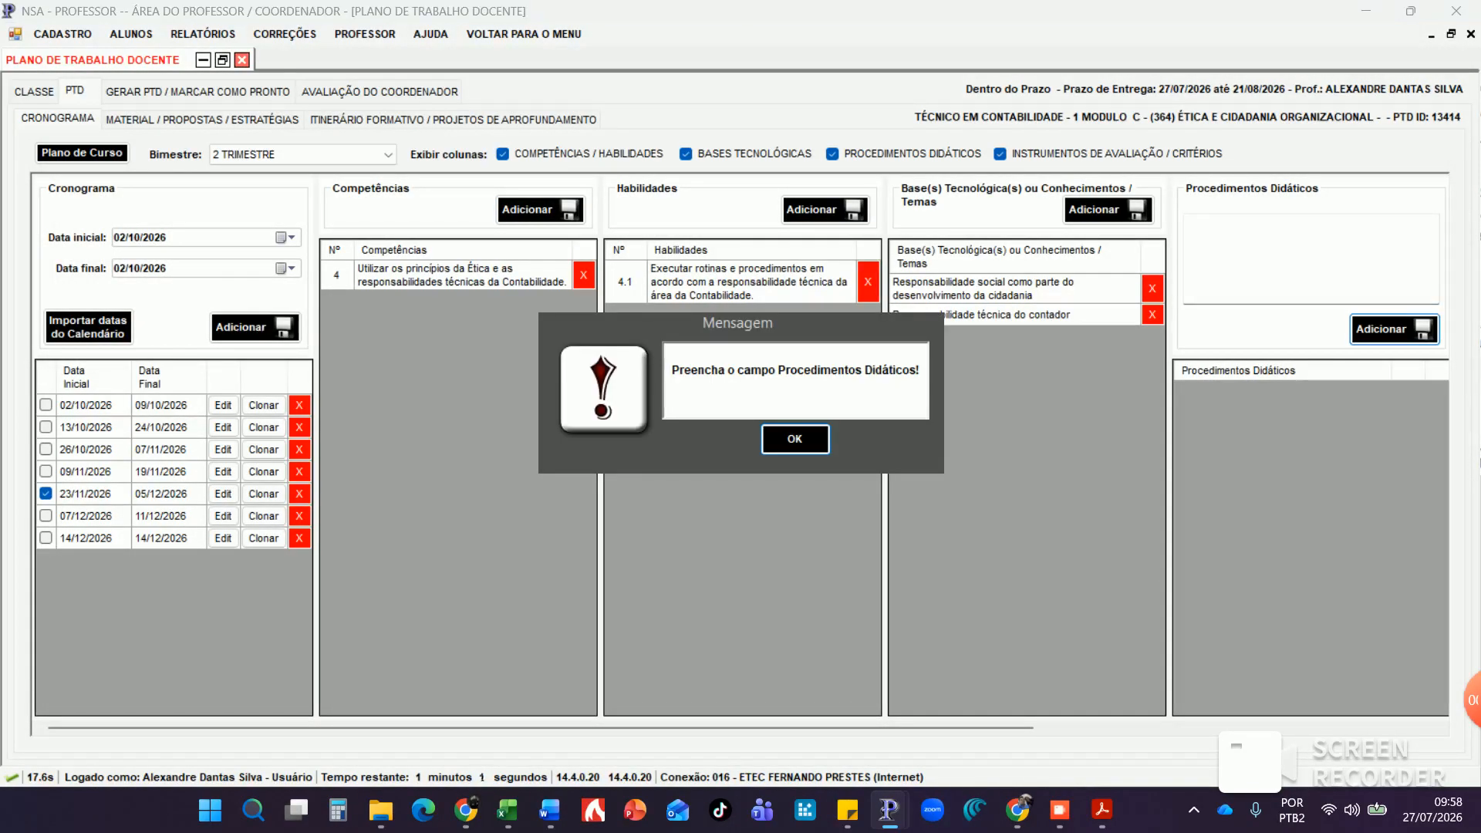
key("Return")
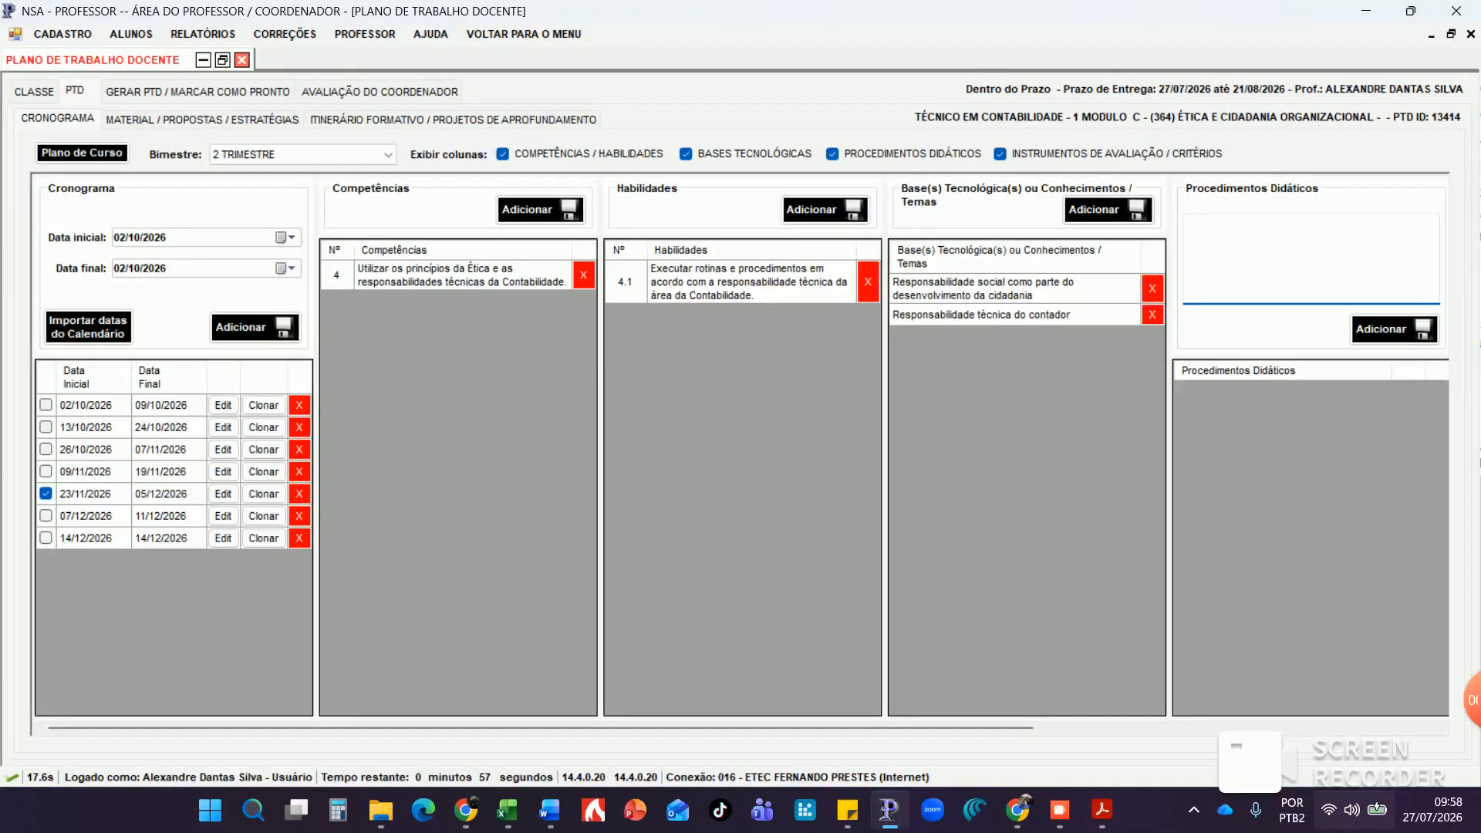
left_click(1350, 810)
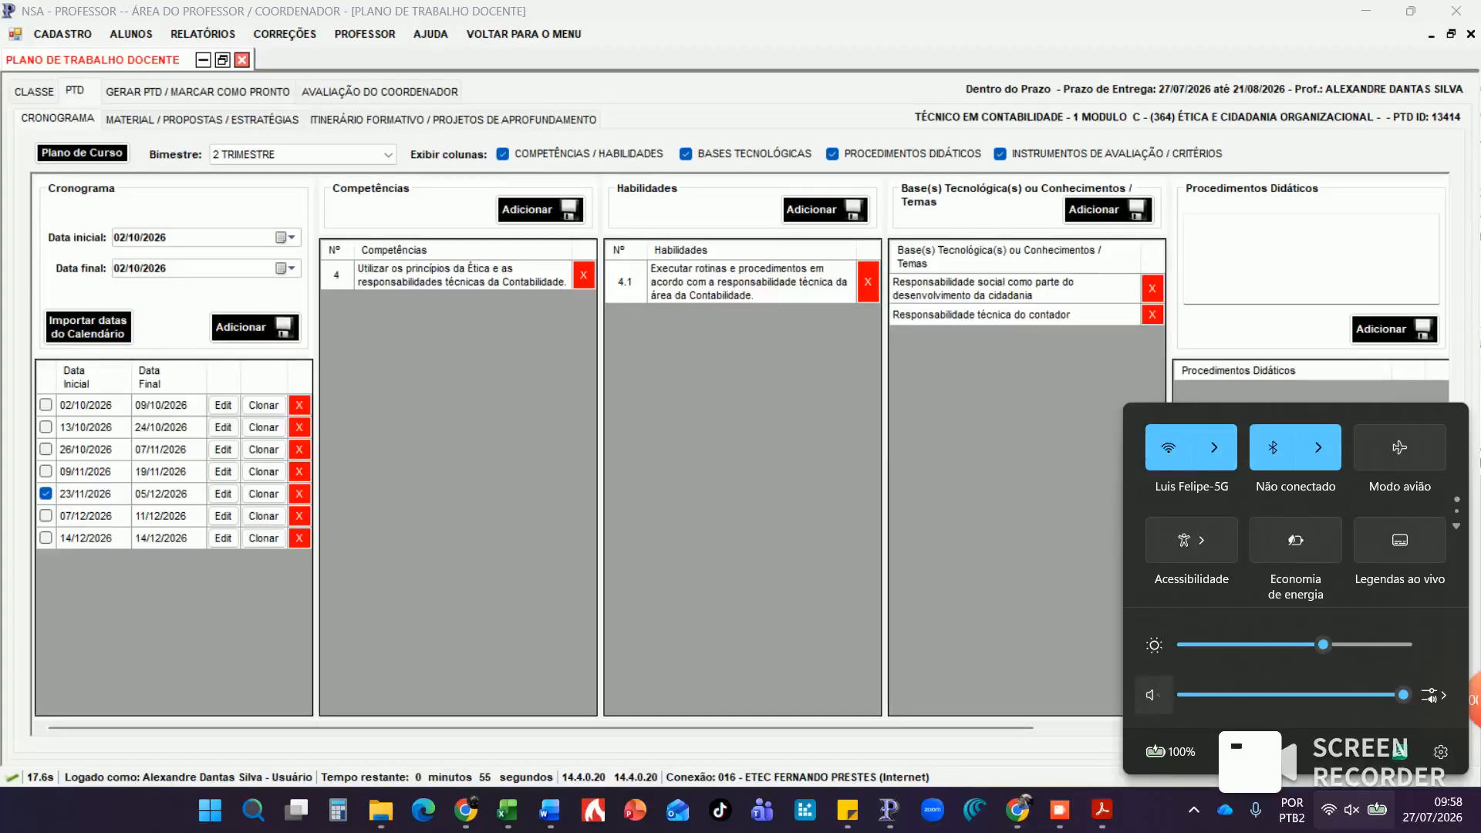
key("Escape")
key("Return")
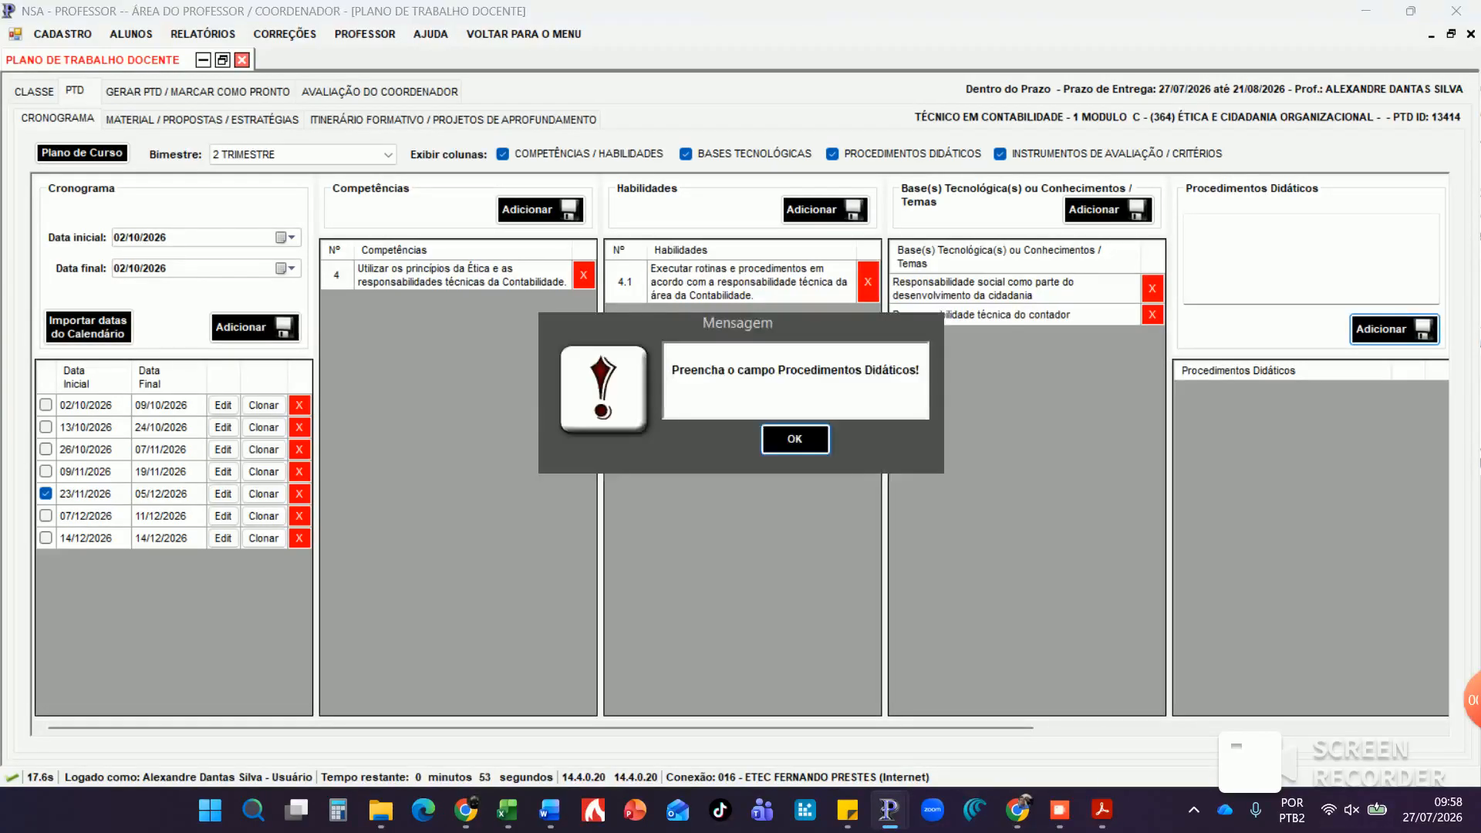
key("Return")
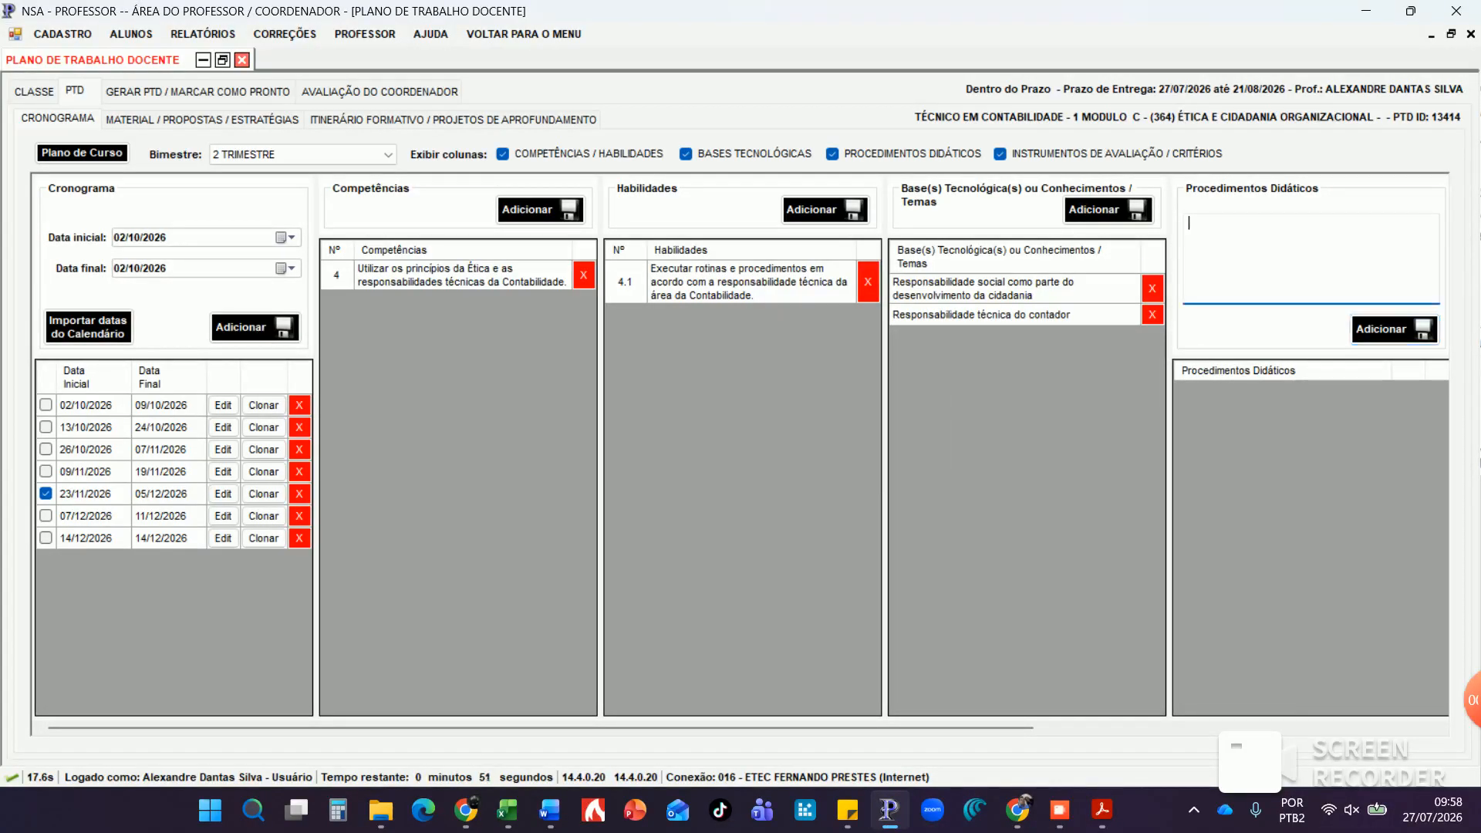
Add the copied procedimento "Aula expositiva e conceitual. Elaboração de exercícios de assimilação de conceitos." to the 23/11/2026 to 05/12/2026 period
key("ctrl+v")
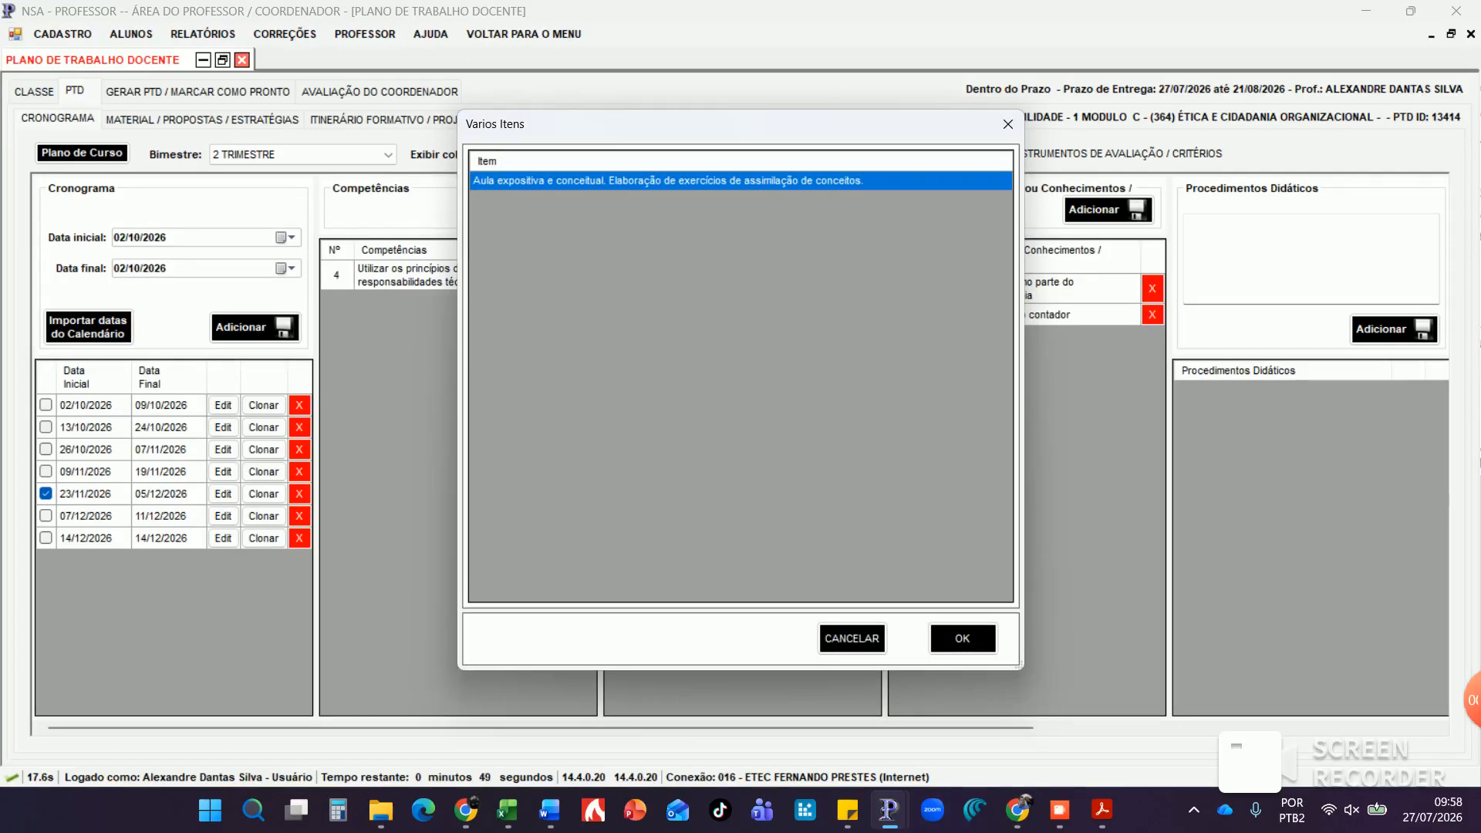
left_click(963, 639)
left_click(963, 638)
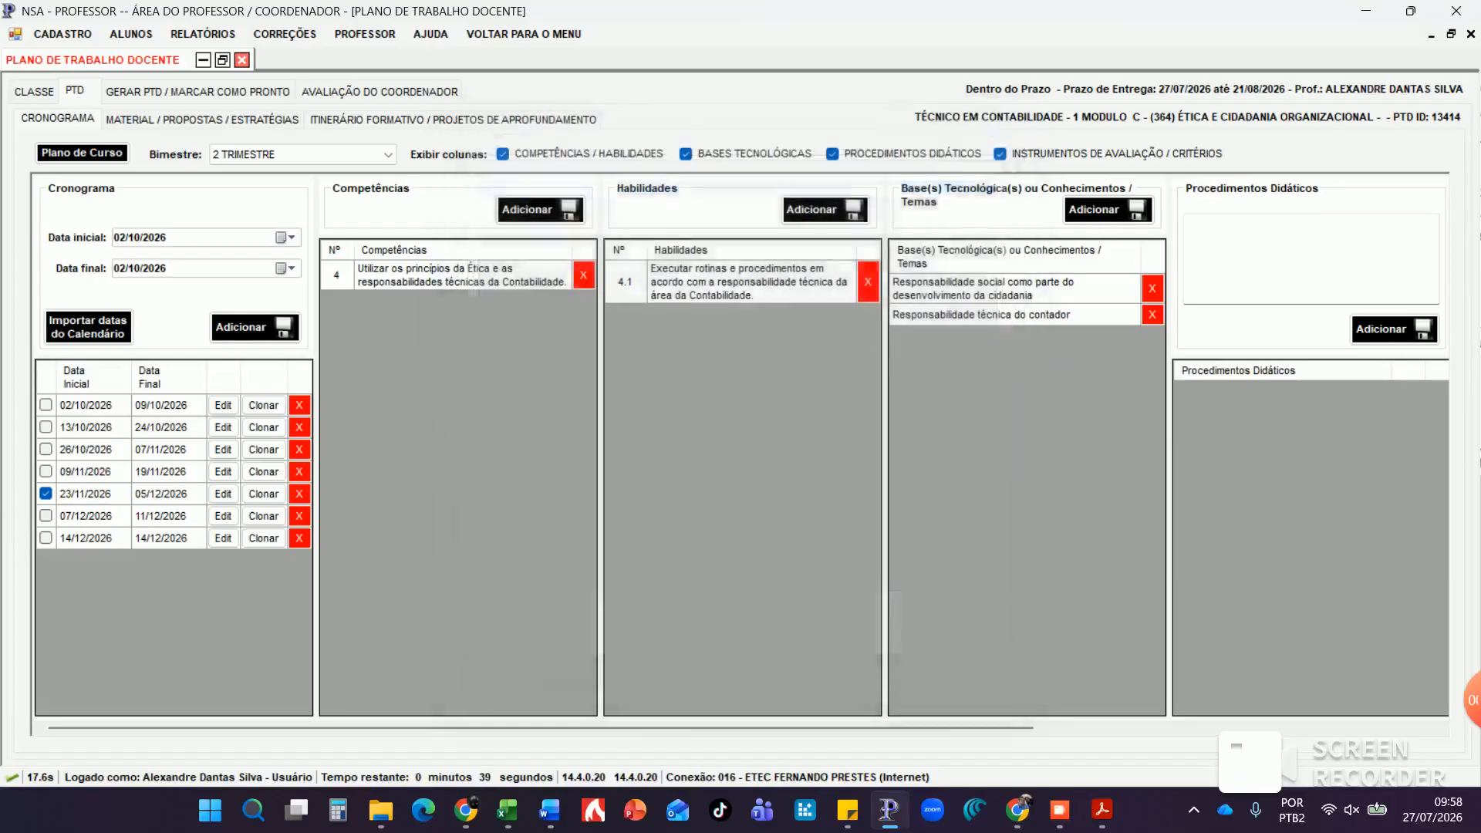
Add the predefined instrumento de avaliação "Projeto" to the 23/11/2026 to 05/12/2026 period
left_click_drag(926, 727, 1246, 727)
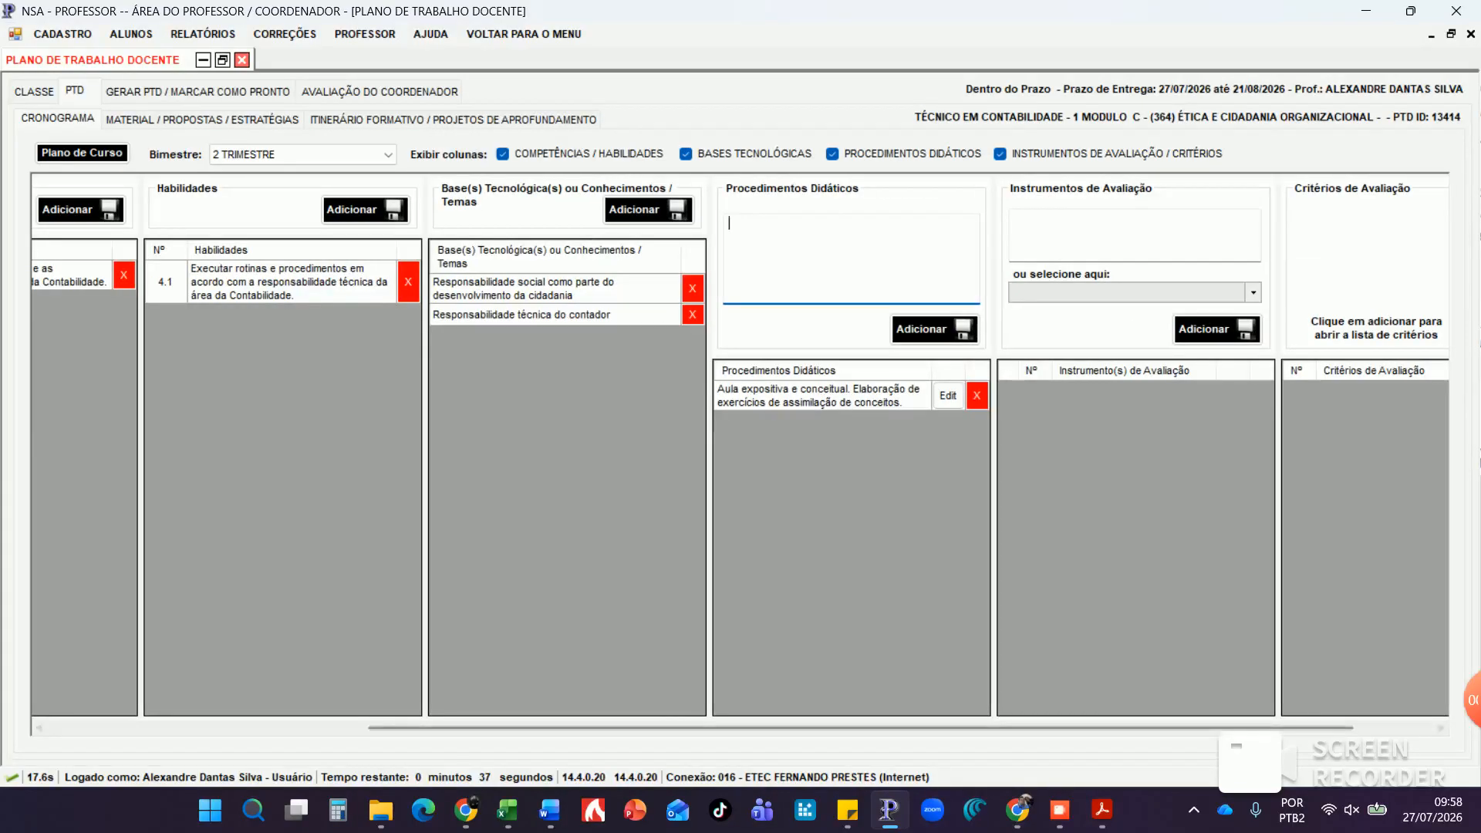
left_click(1119, 234)
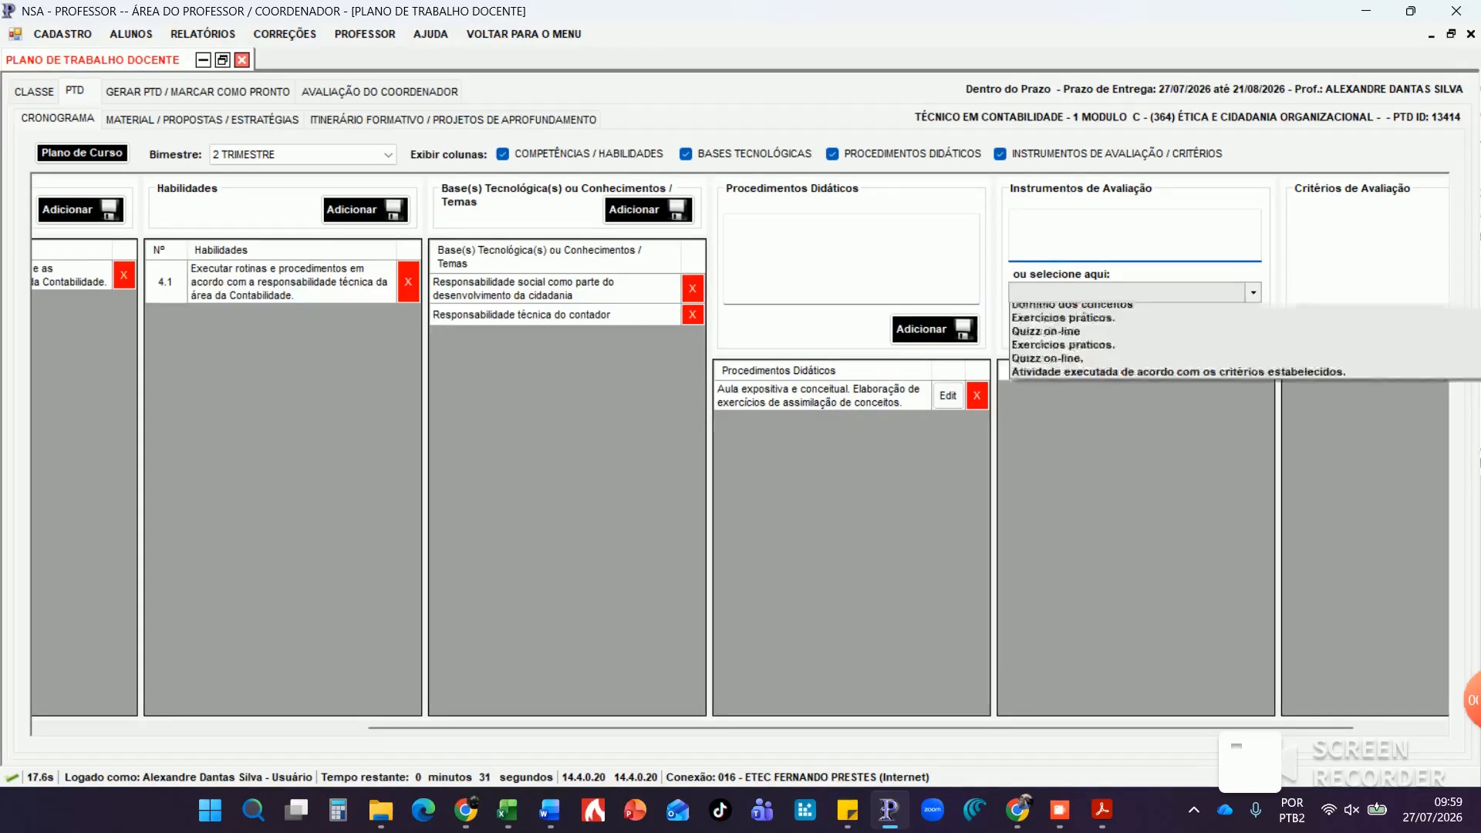
left_click(1253, 293)
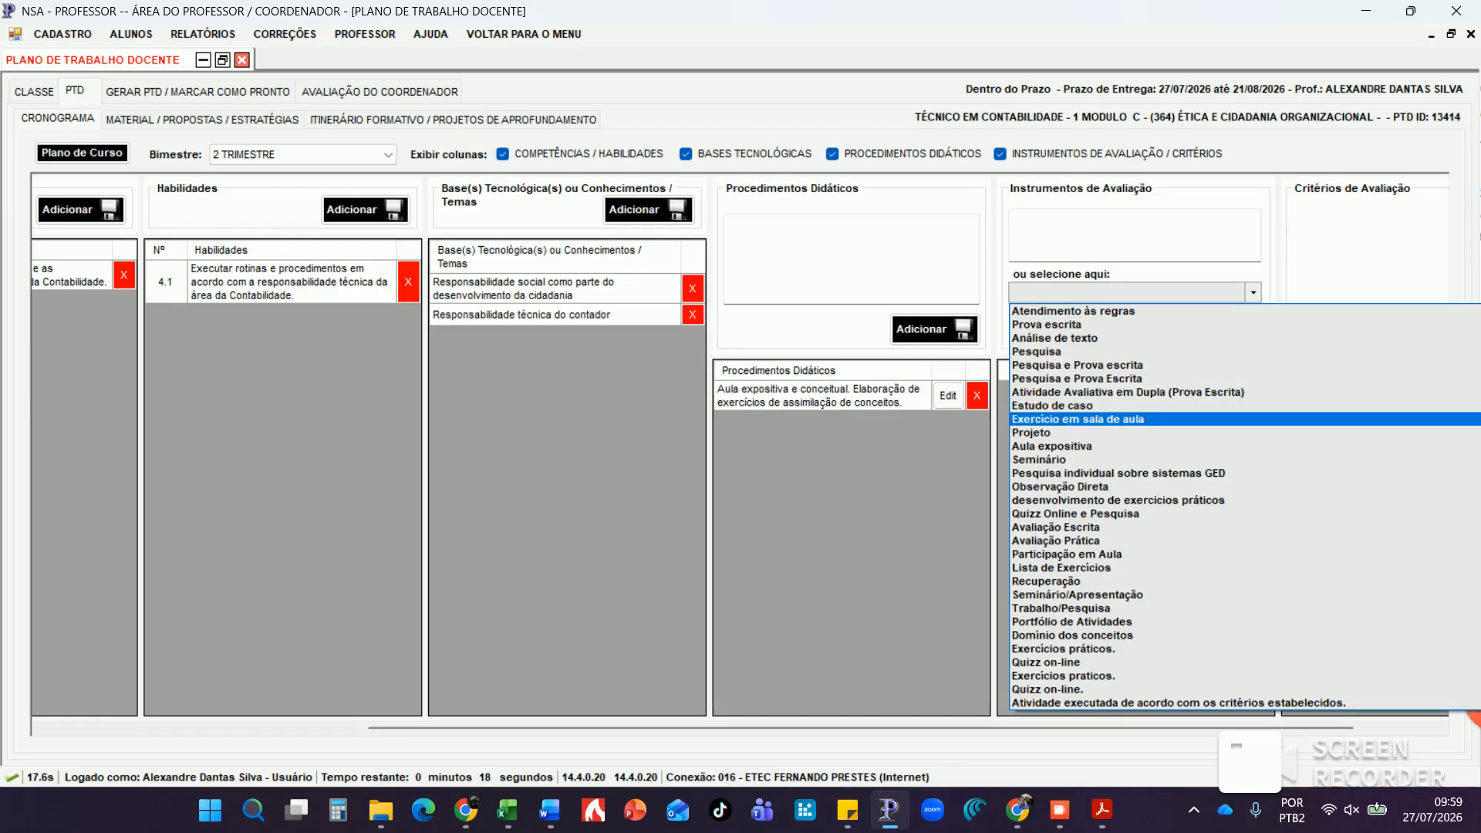
left_click(1032, 433)
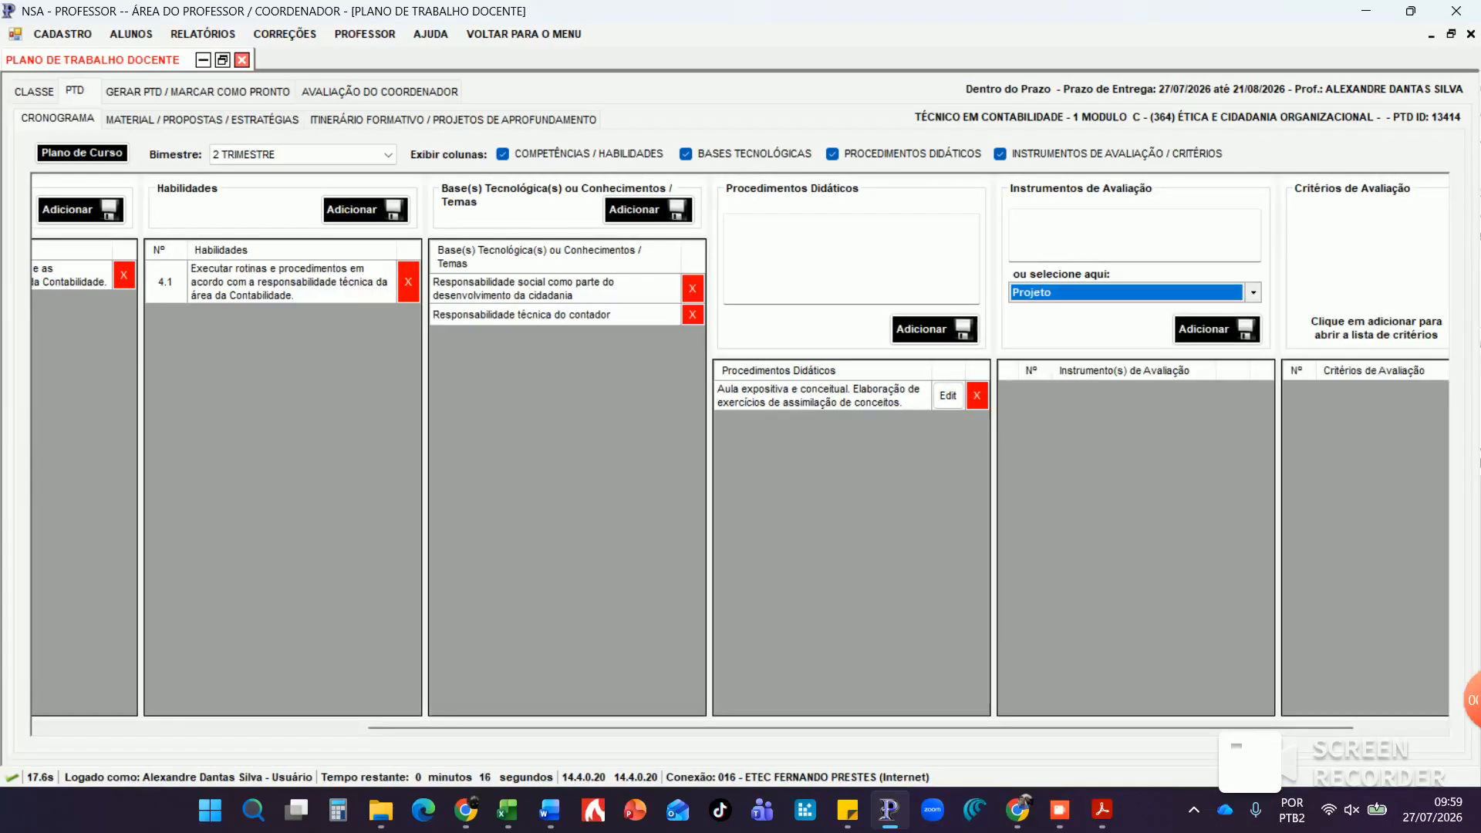
left_click(1217, 330)
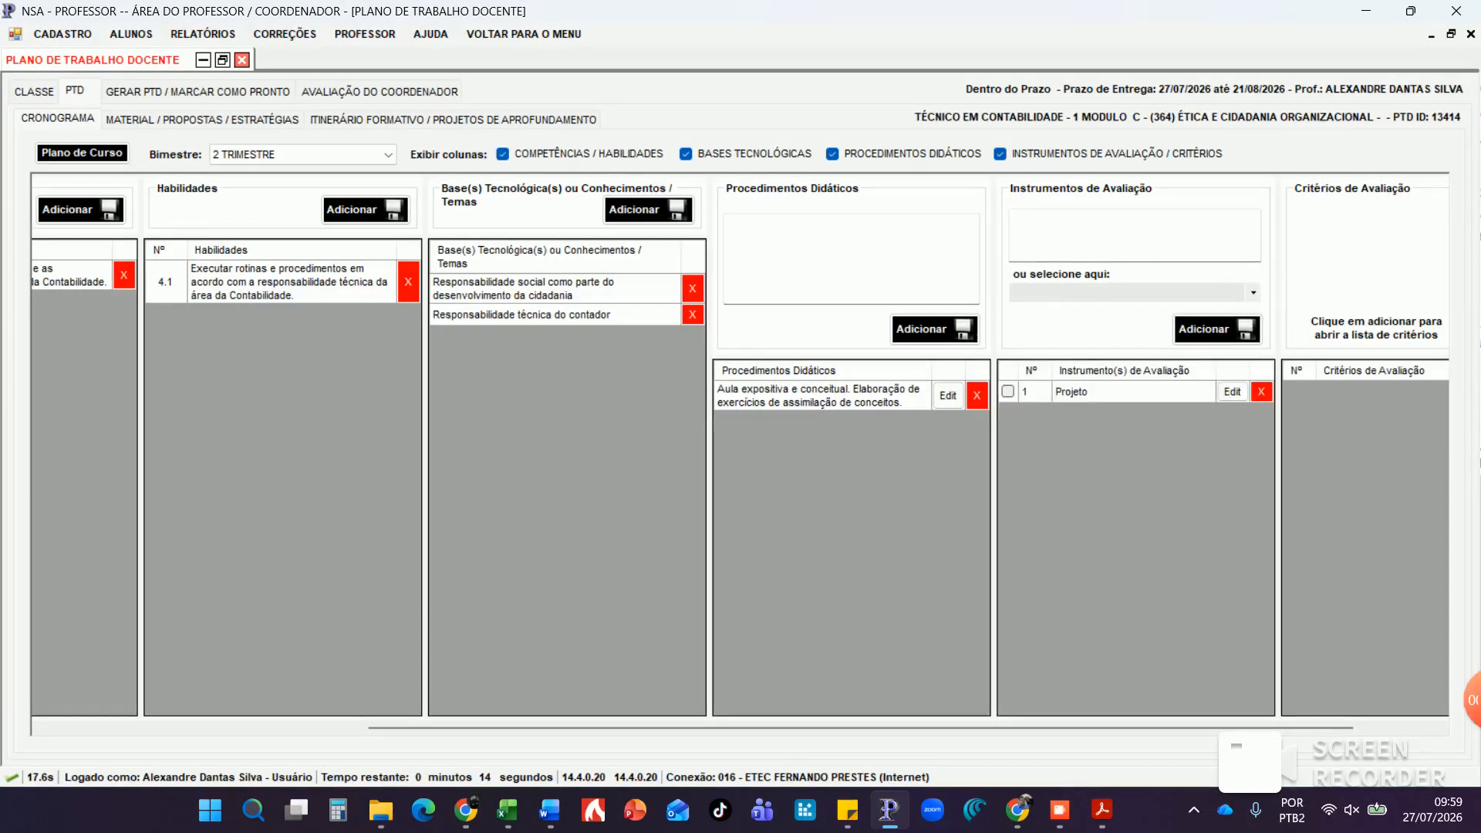
Add to Projeto the critérios Construir argumentos, Criatividade na resolução dos problemas, Postura adequada, ética e cidadã, Relacionamento de conceitos and Relacionamento de ideias
left_click_drag(1211, 727, 1290, 727)
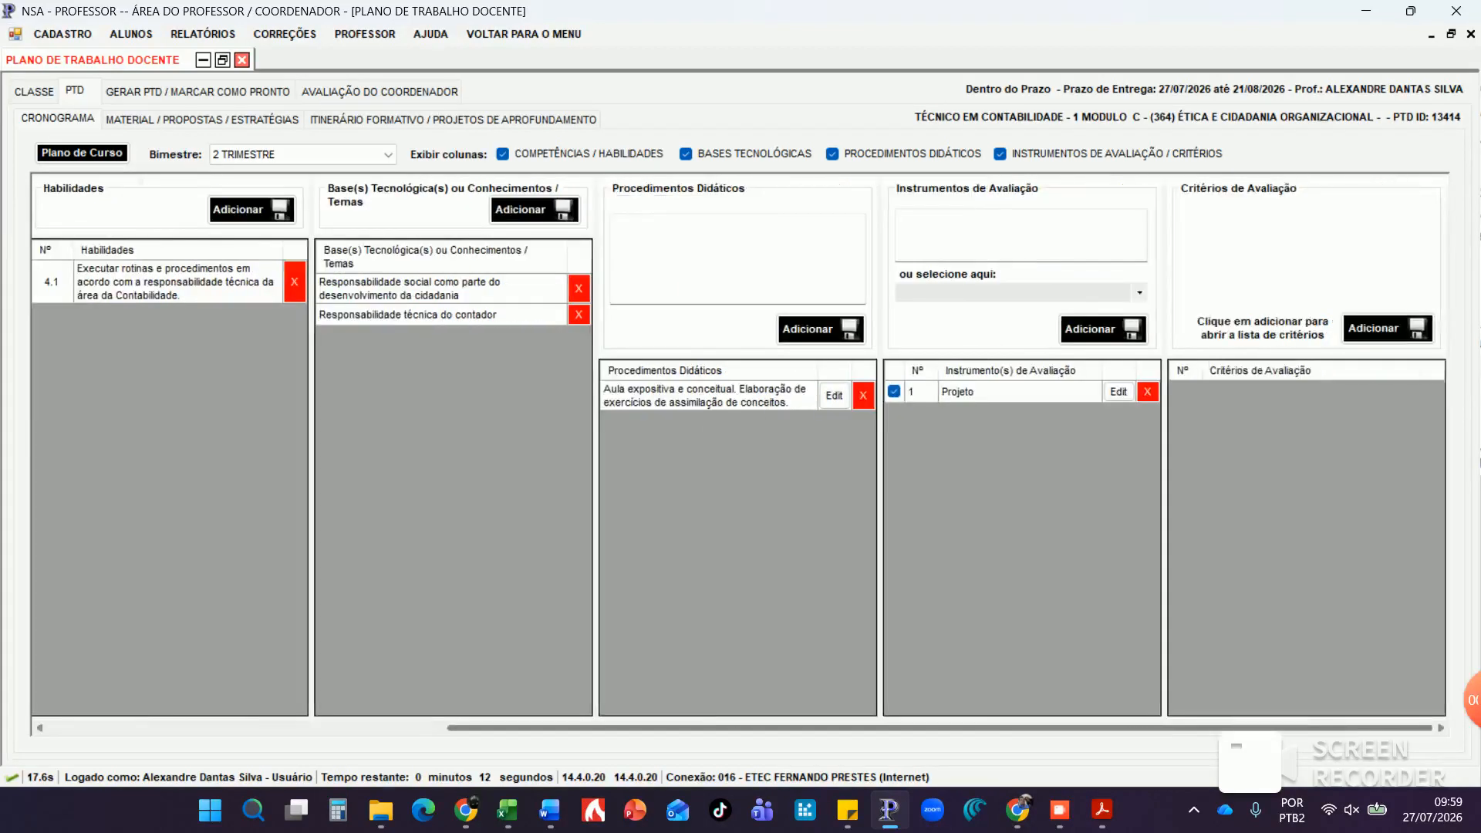
left_click(1387, 329)
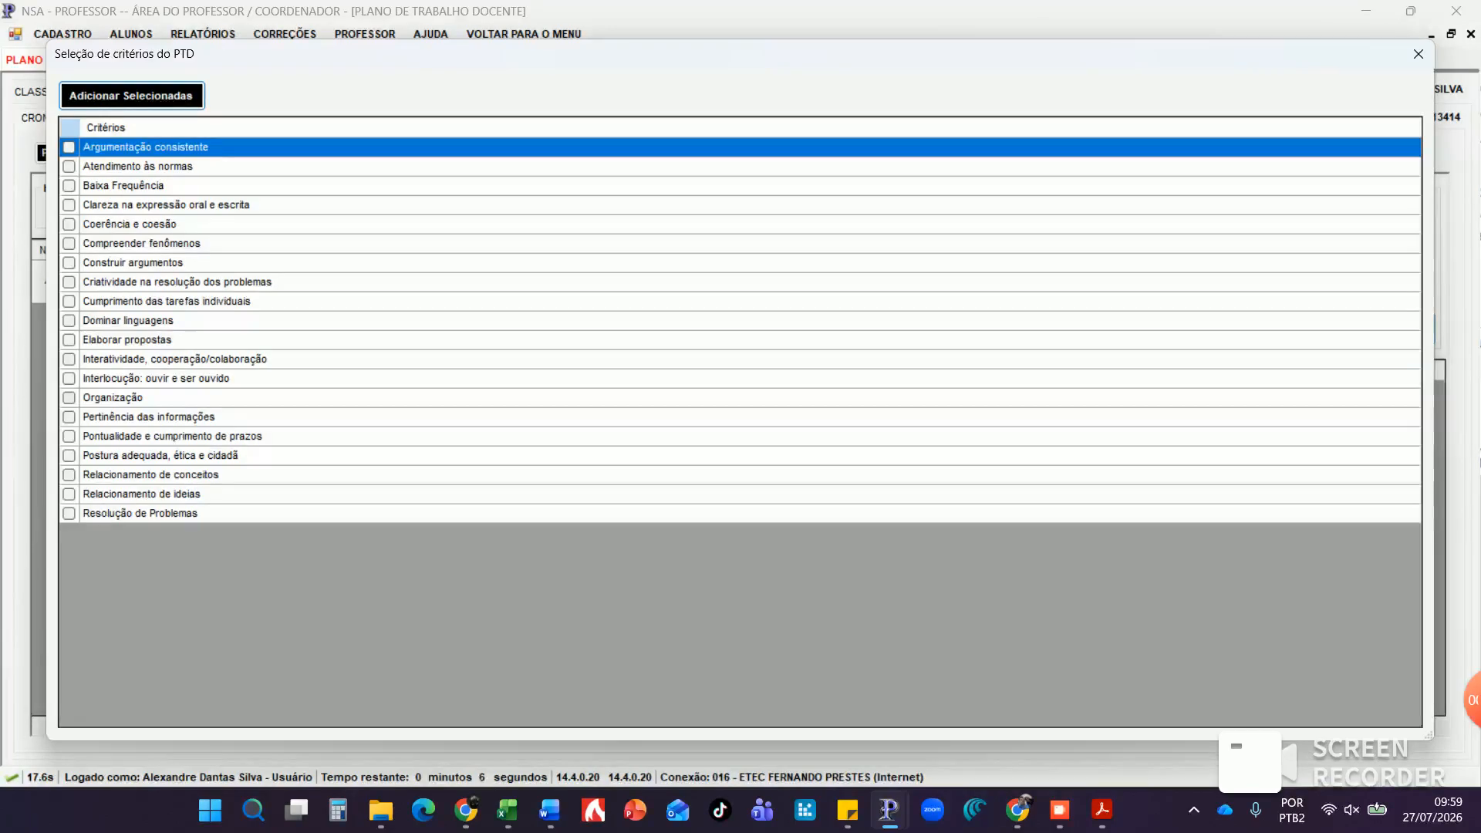
left_click(69, 475)
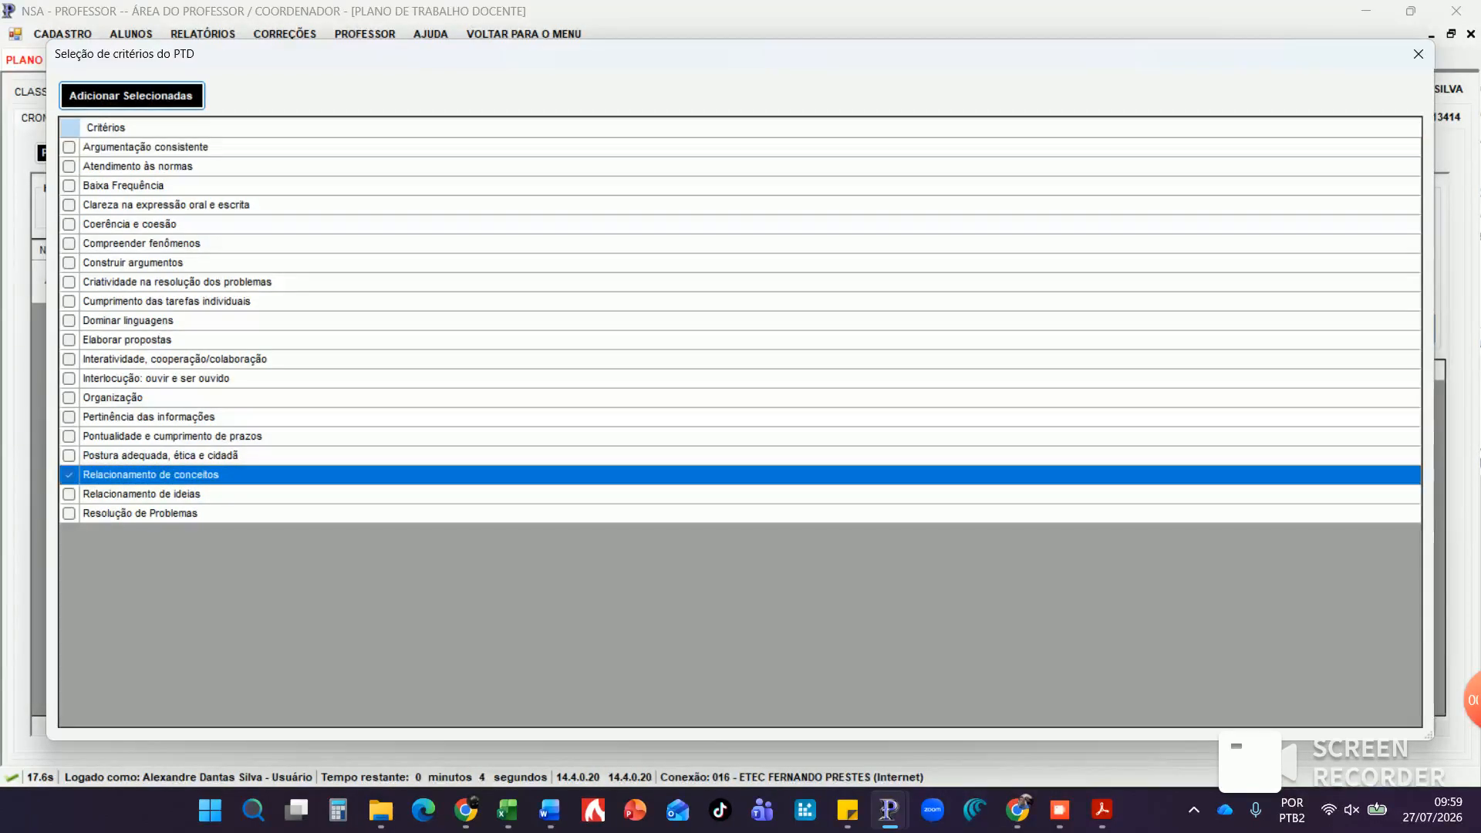
left_click(69, 456)
left_click(70, 495)
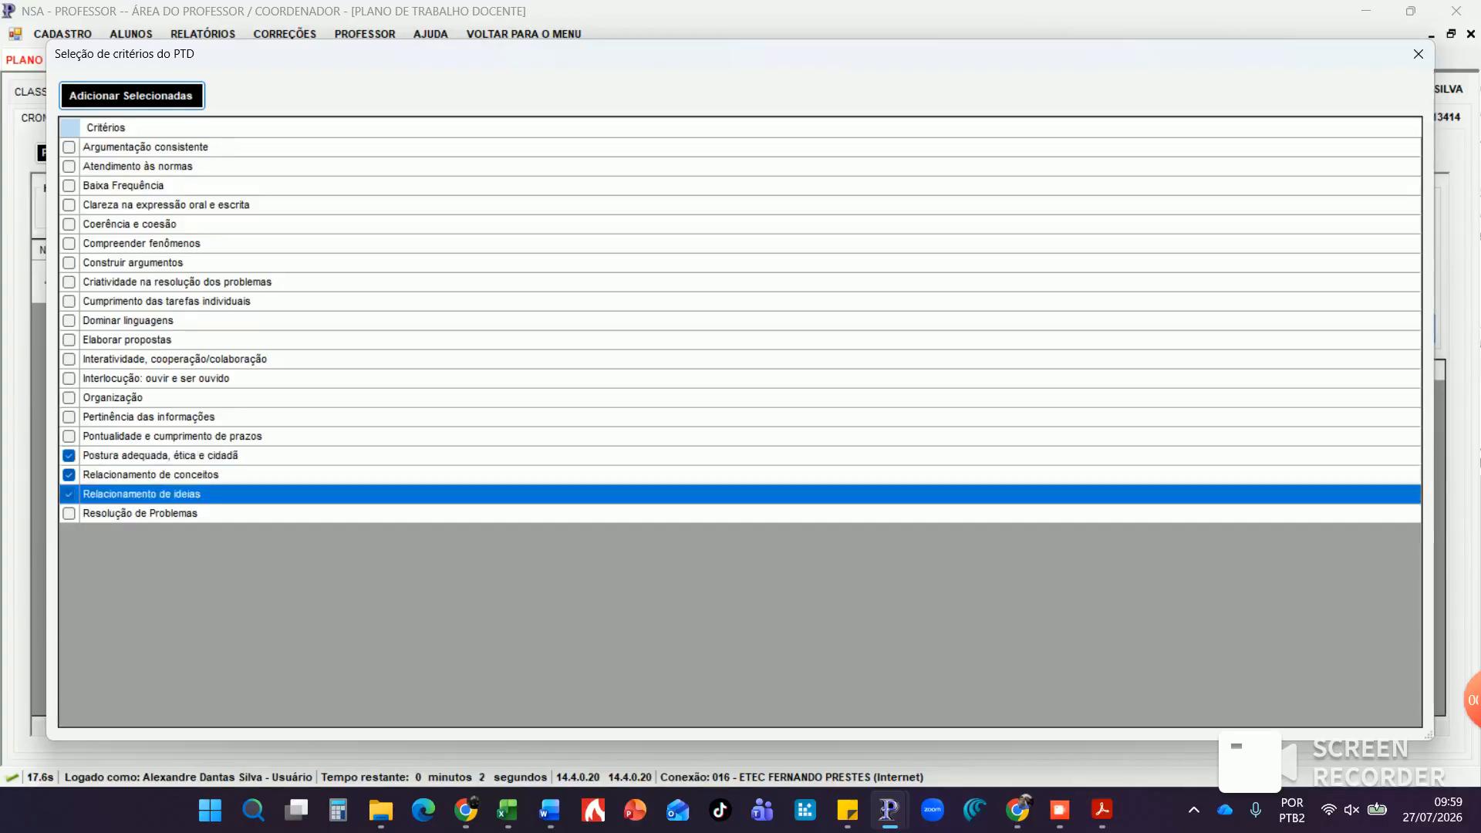
left_click(69, 263)
left_click(69, 282)
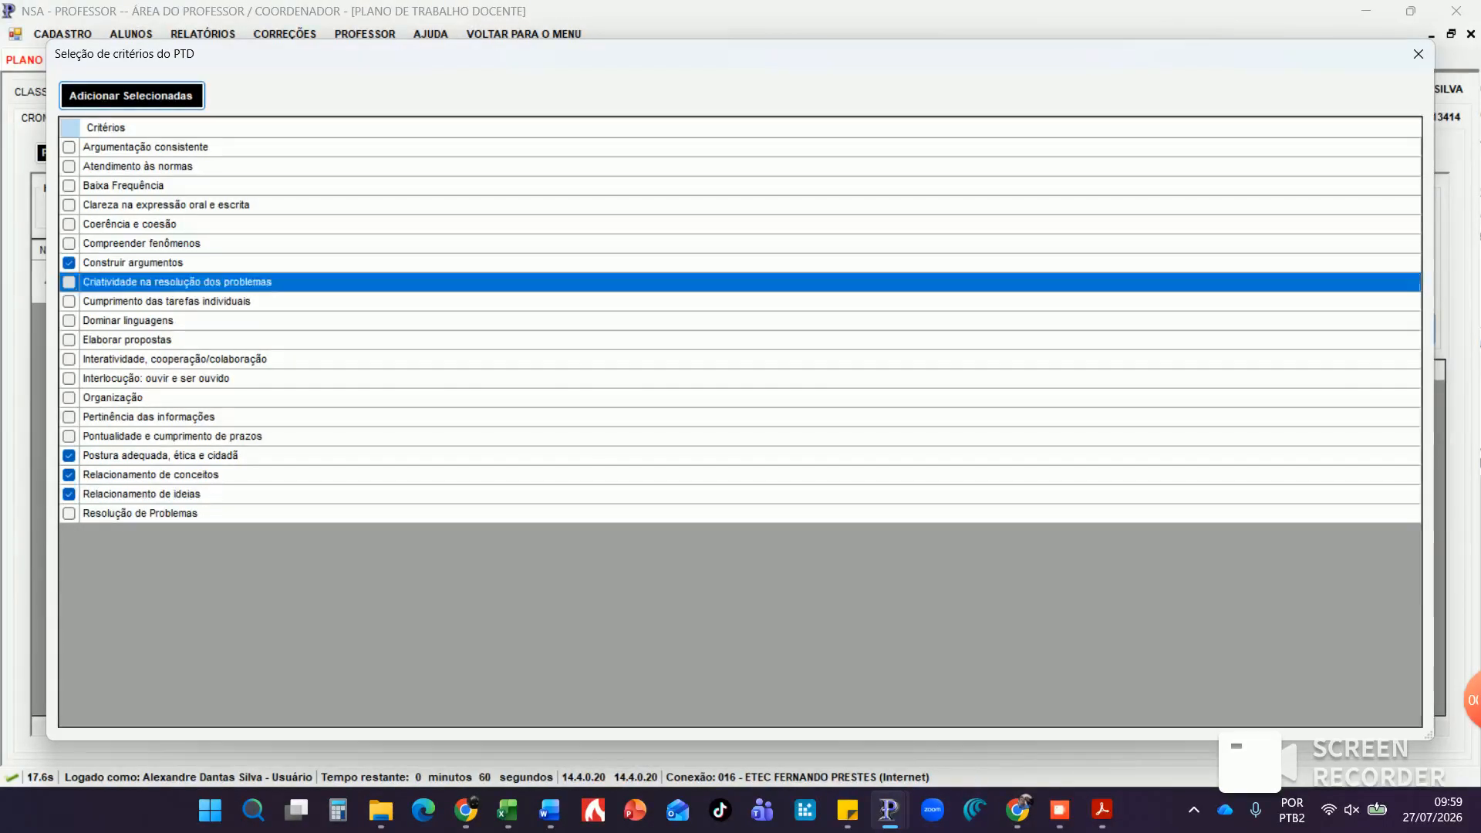
left_click(132, 96)
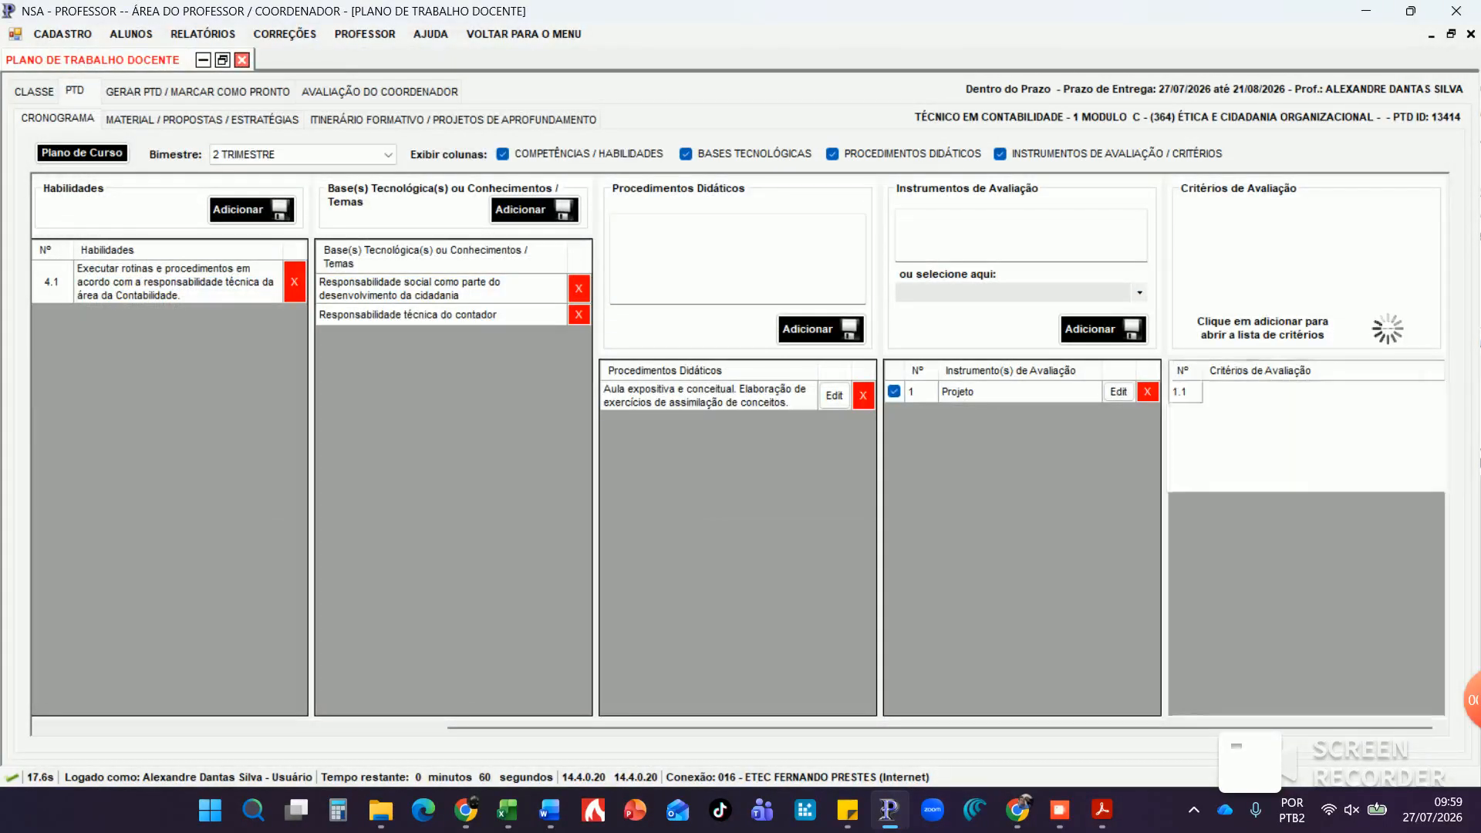
For the 07/12/2026 to 11/12/2026 period, add competência 4 with habilidade 4.1 and base tecnológica 11
left_click_drag(940, 727, 540, 727)
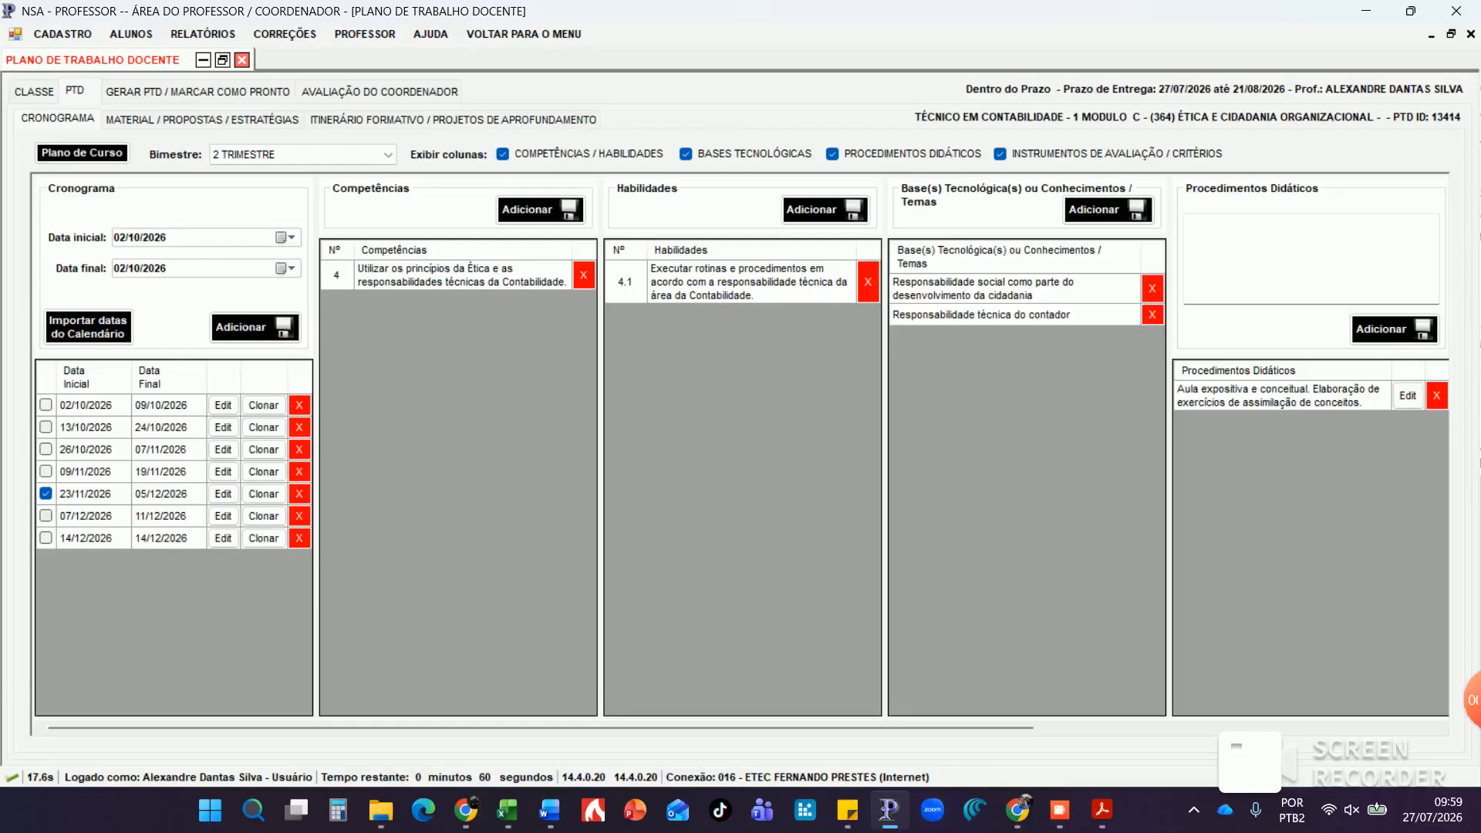
left_click(46, 516)
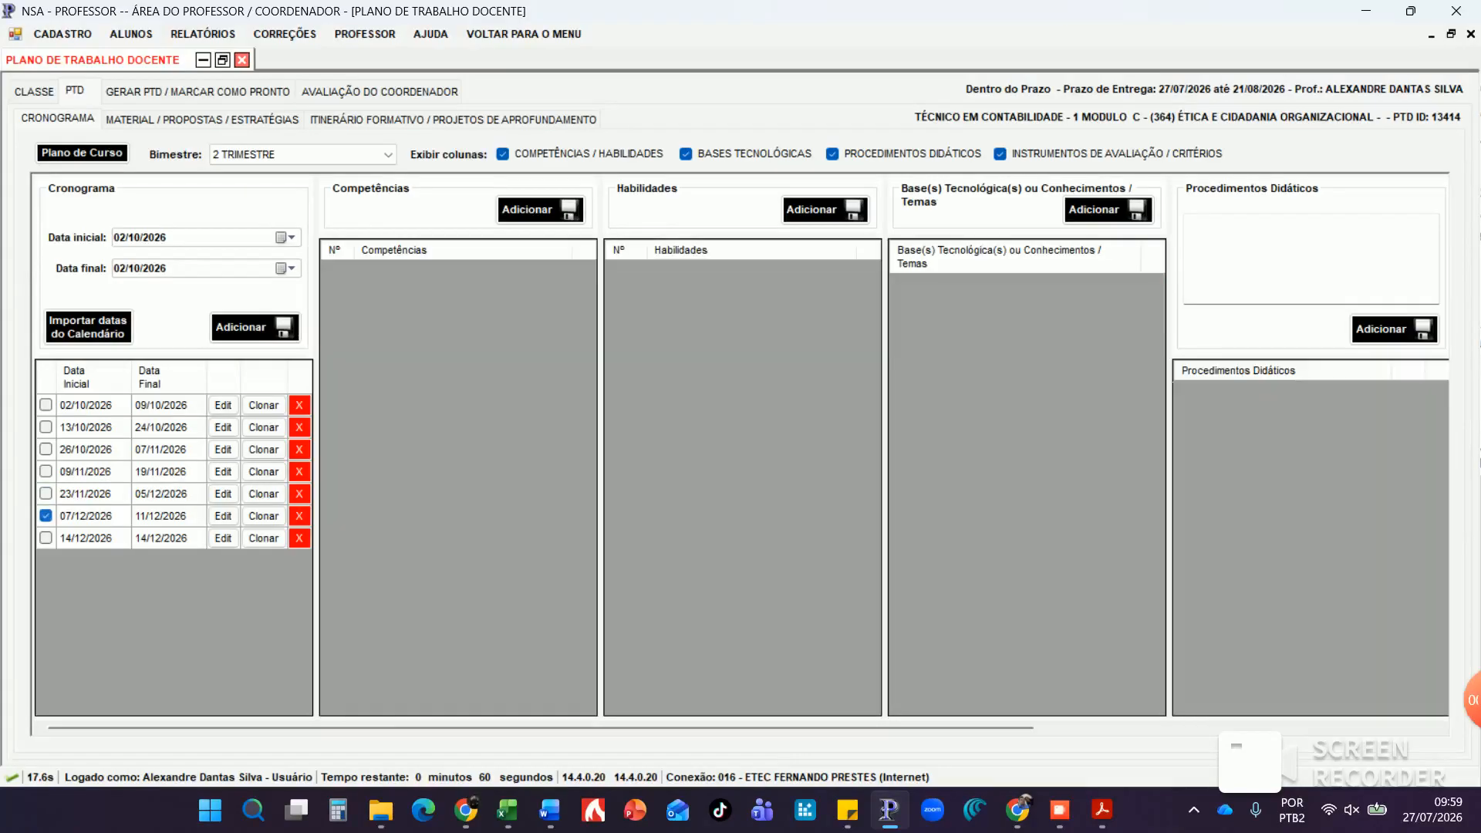
left_click(540, 210)
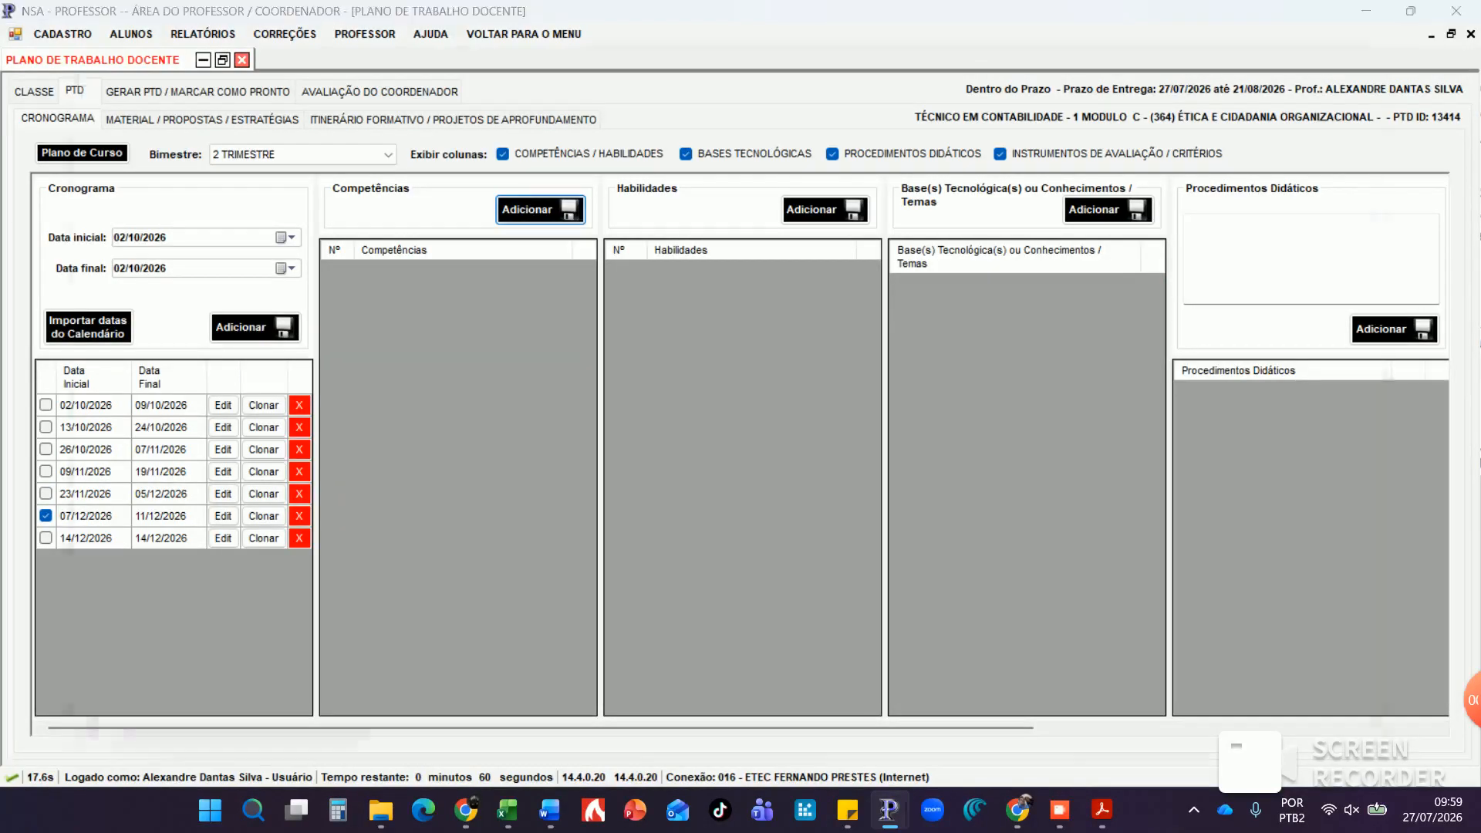
left_click(510, 346)
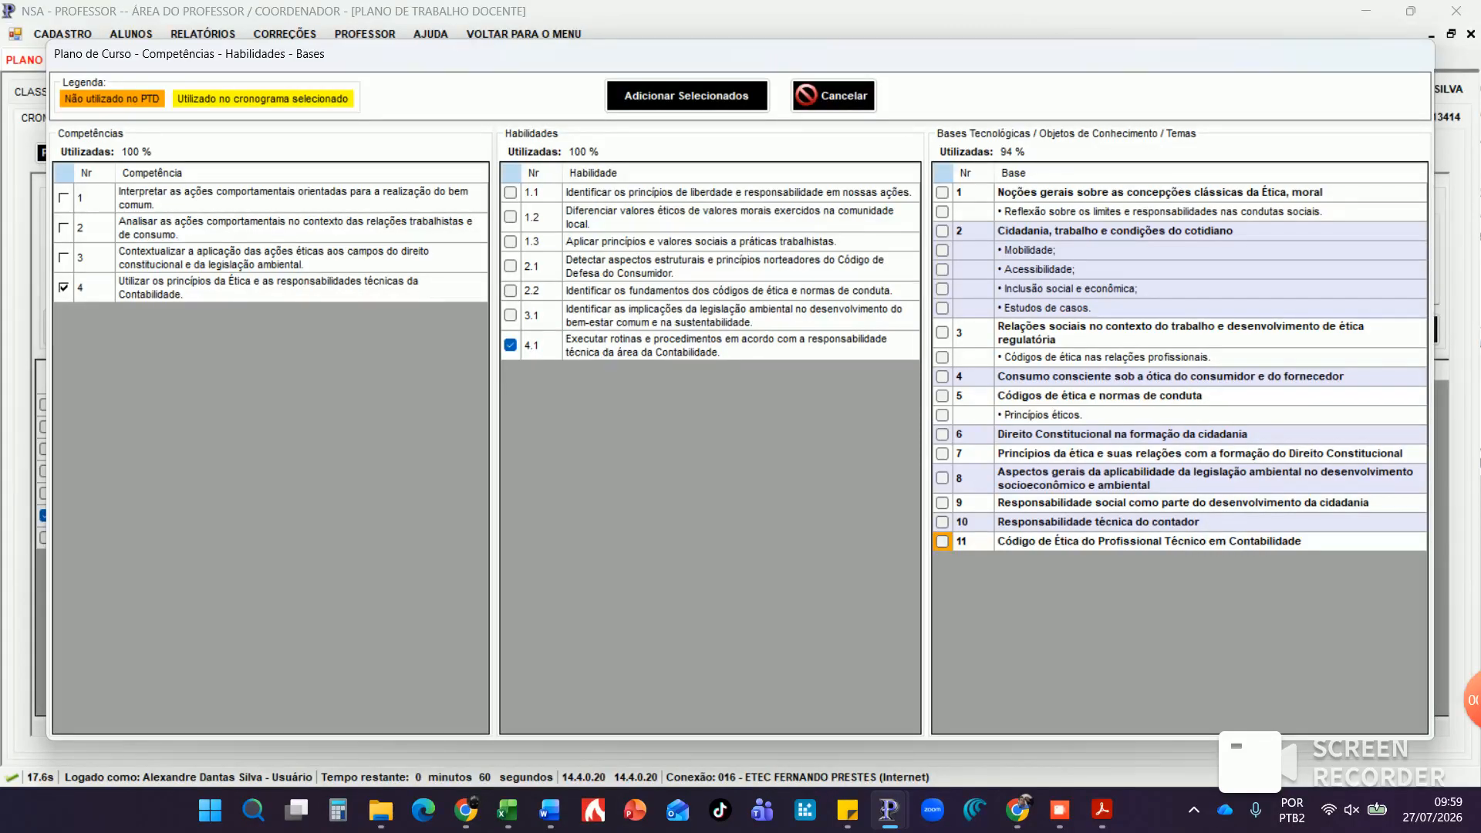
left_click(941, 542)
left_click(686, 96)
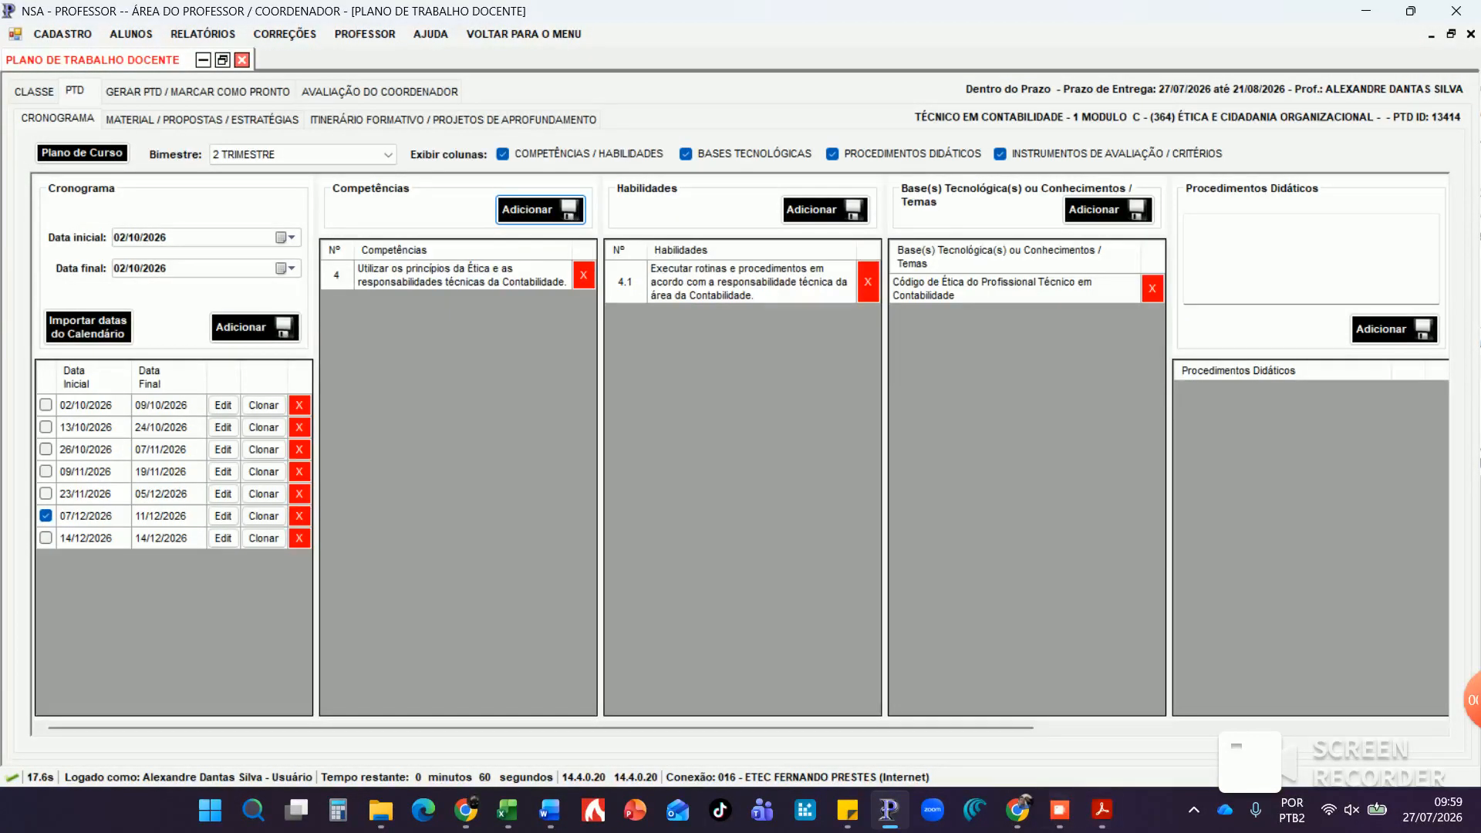
Add the procedimento didático "Apresentação do Projeto" to the 07/12/2026 to 11/12/2026 period
left_click_drag(933, 728, 1218, 727)
left_click(879, 253)
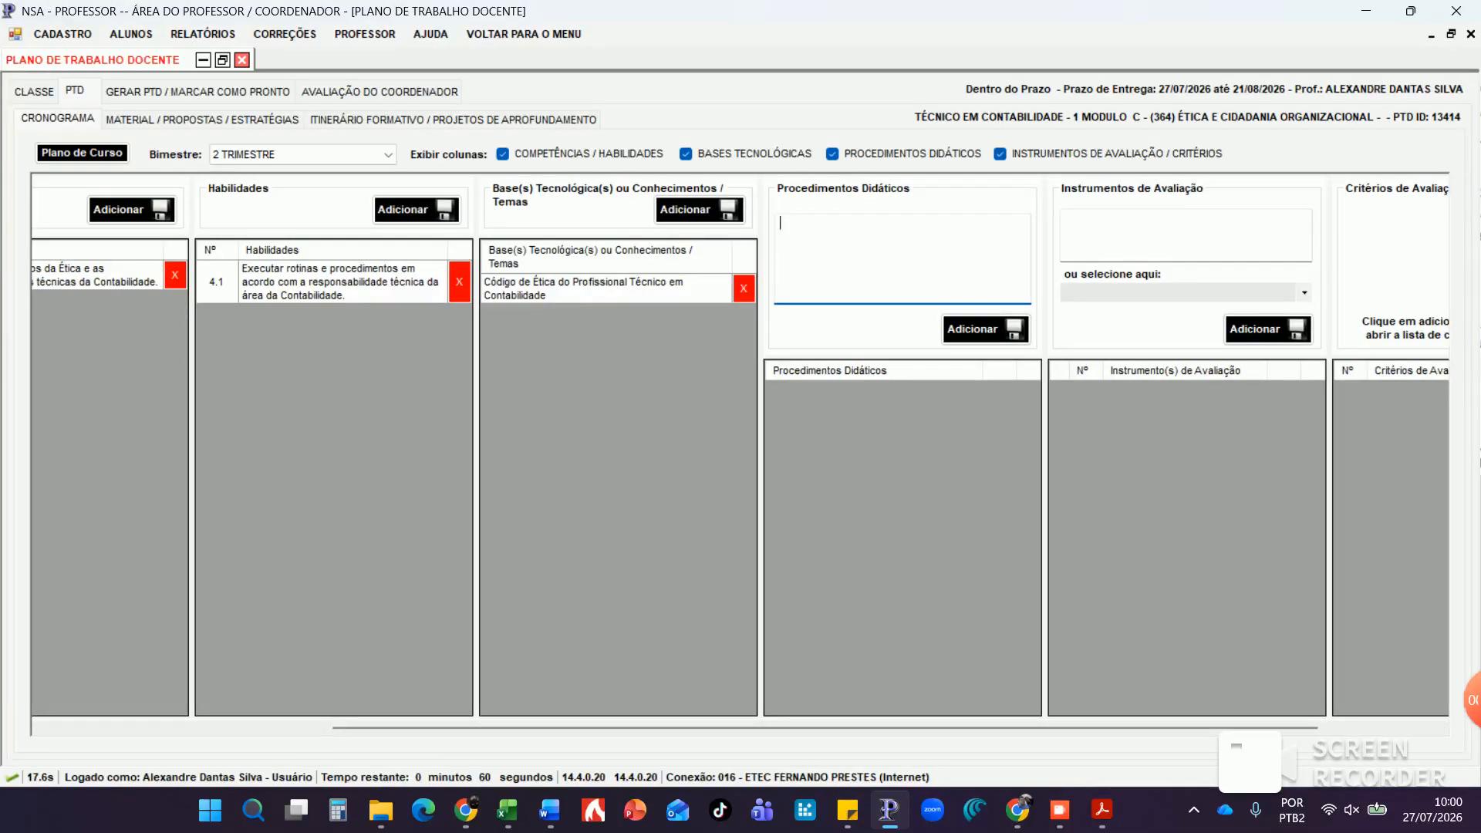
type("Apresnentação do Projeto")
left_click(986, 330)
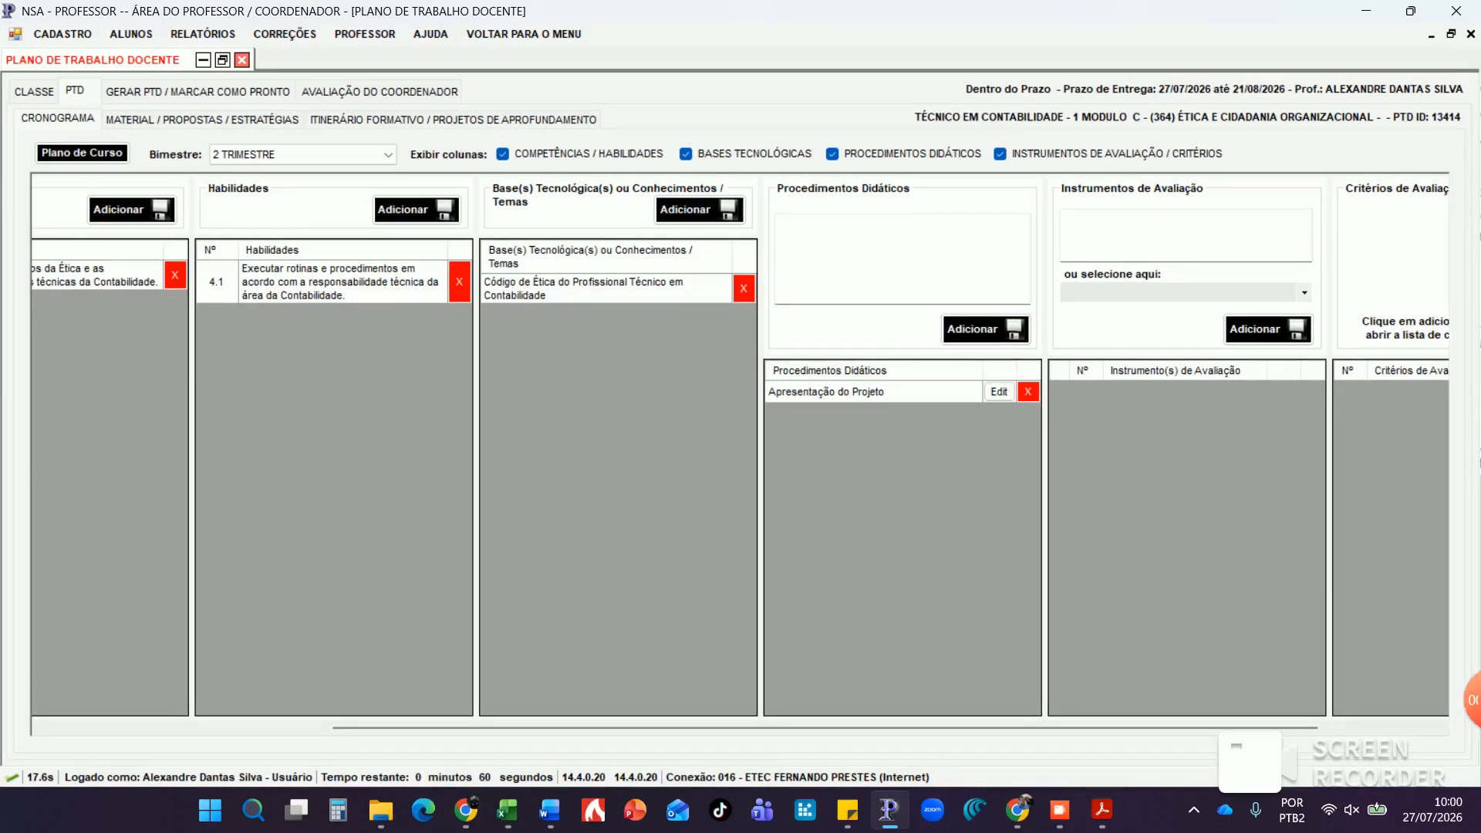
Add the predefined instrumento de avaliação "Seminário" to the 07/12/2026 to 11/12/2026 period
left_click(1303, 292)
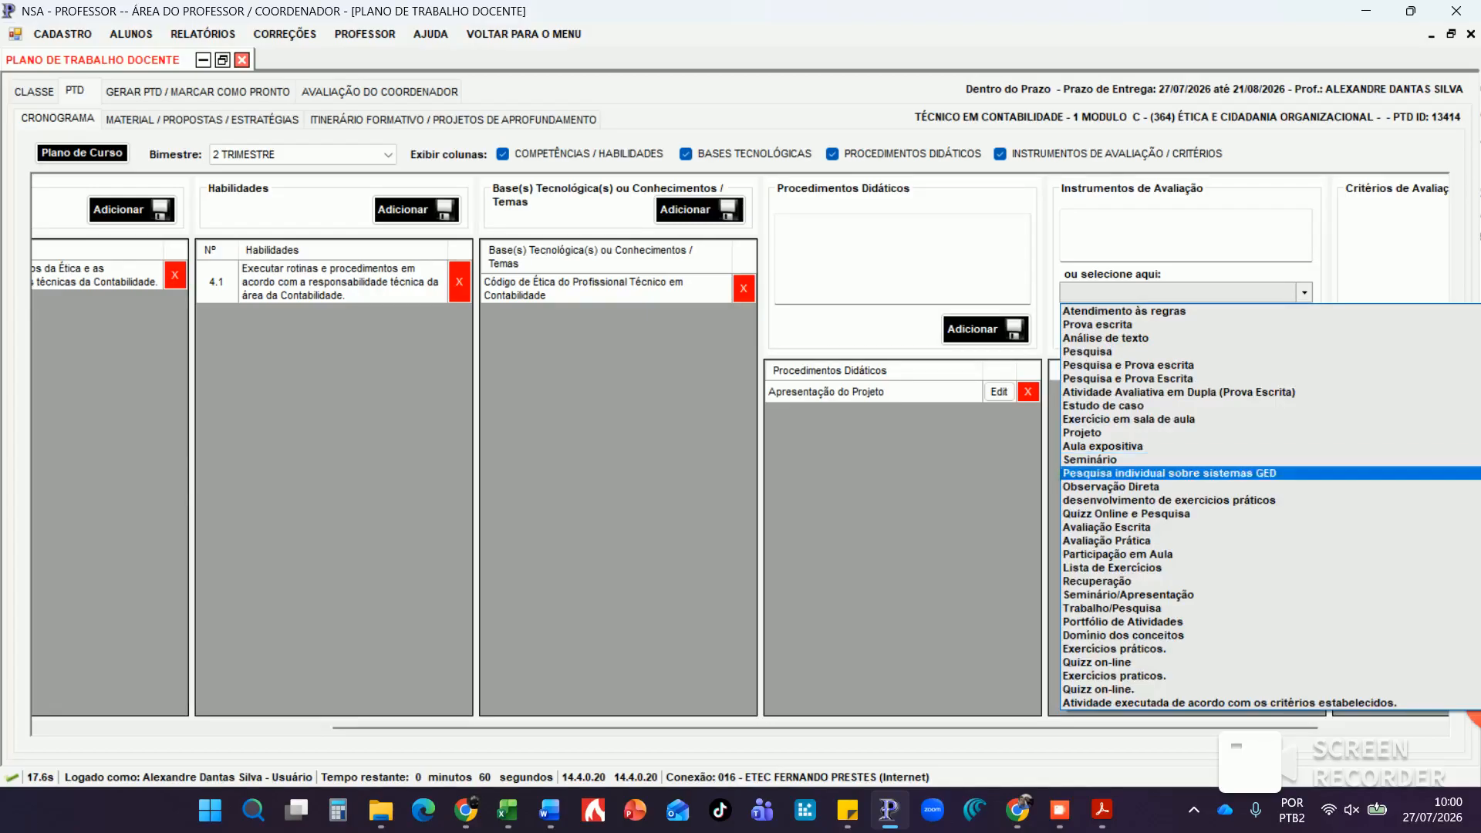
left_click(1090, 459)
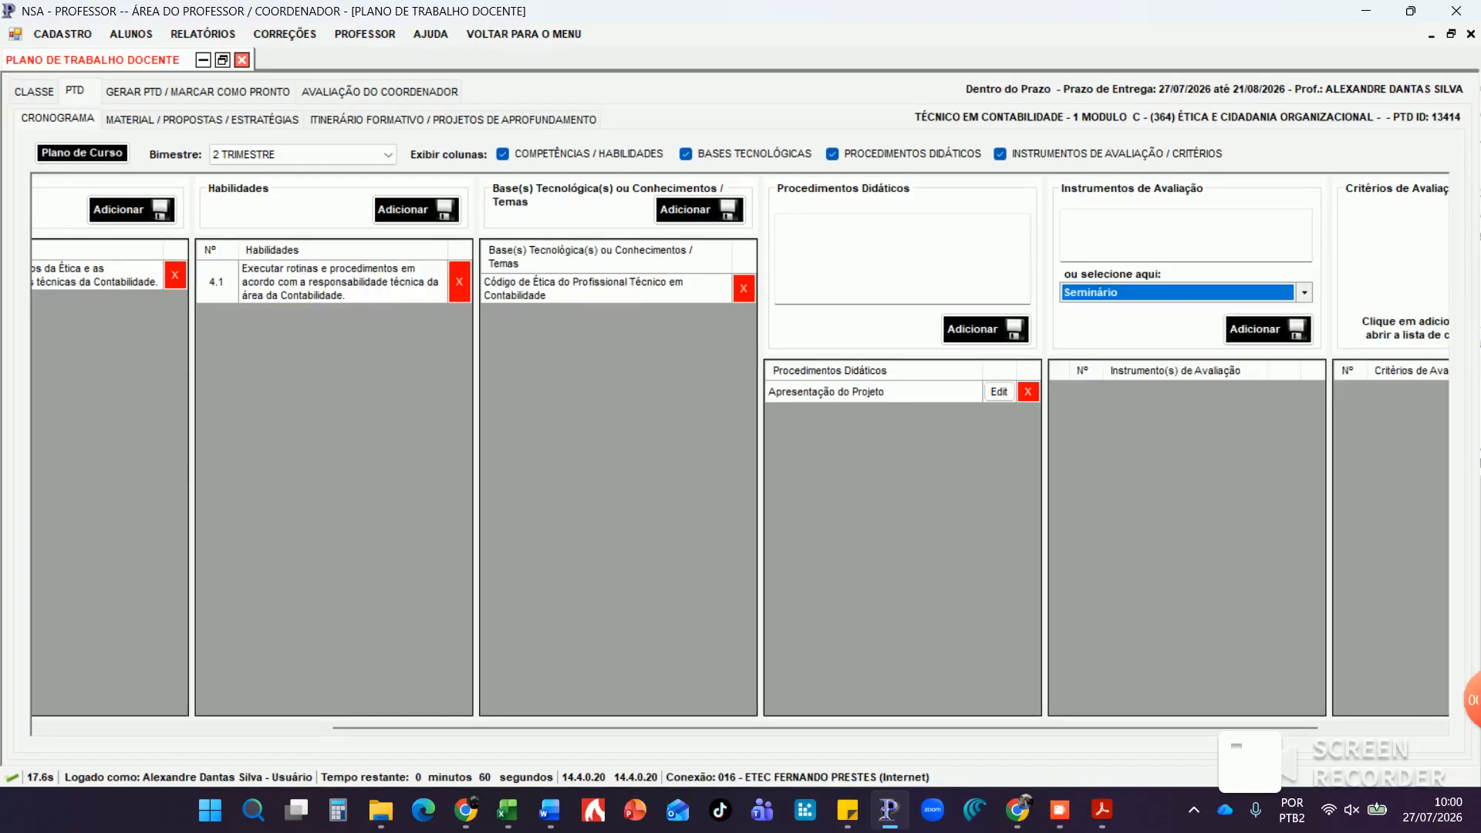
left_click(1256, 329)
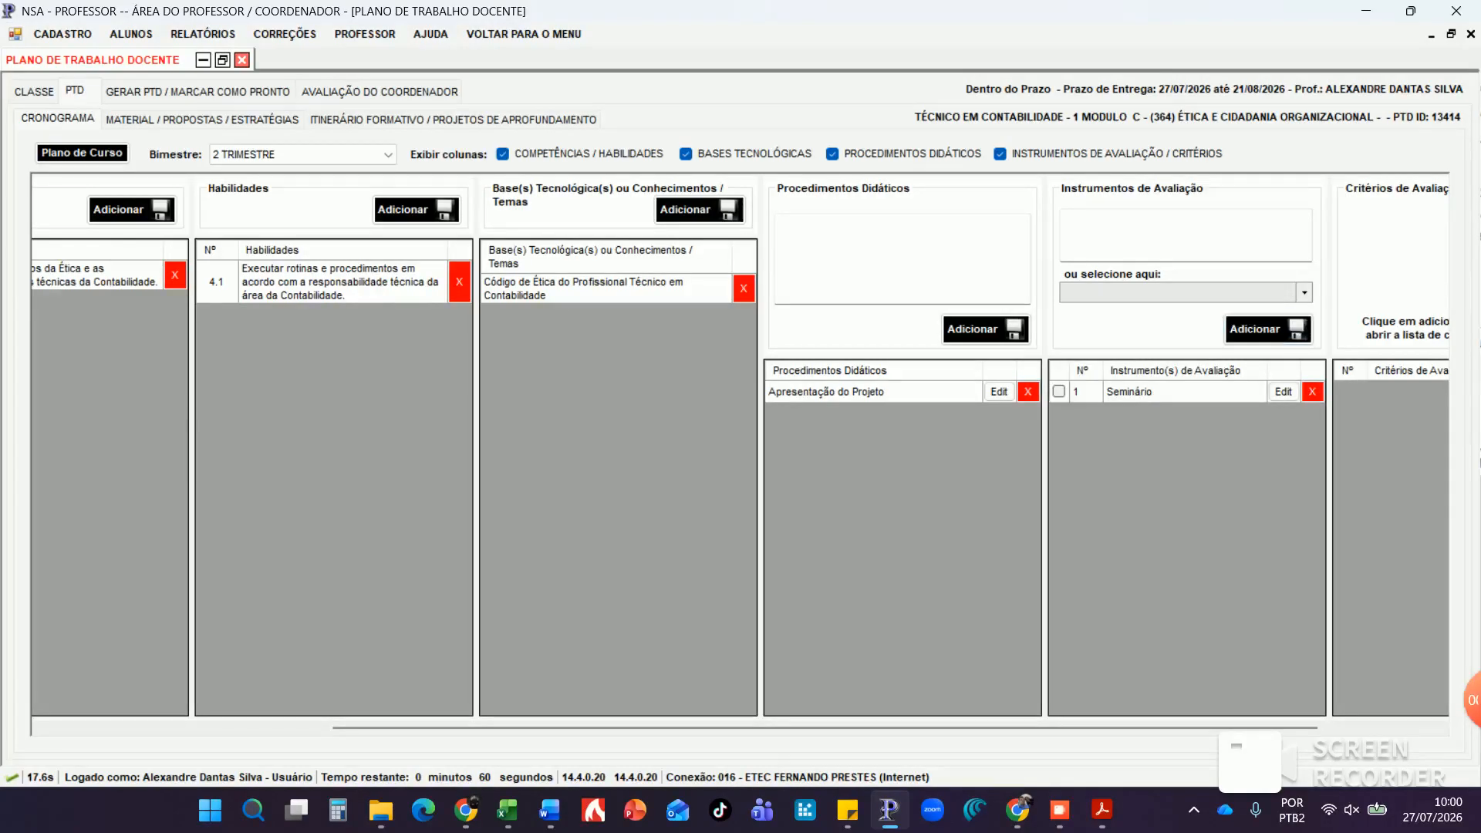
Add to Seminário the critérios Coerência e coesão, Interatividade, cooperação/colaboração, Relacionamento de conceitos and Resolução de Problemas
left_click(1059, 391)
left_click_drag(1180, 728, 1304, 728)
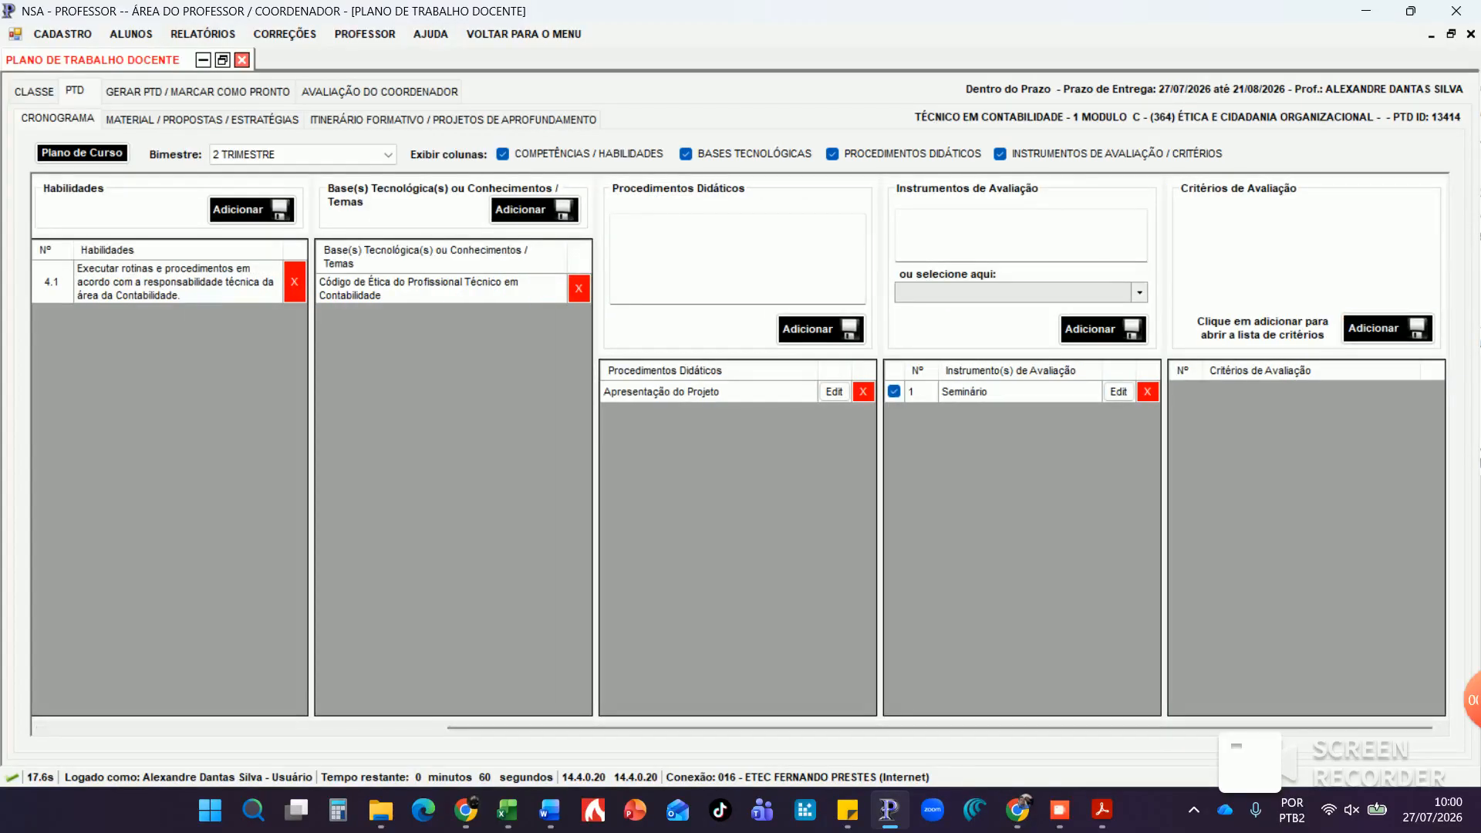
left_click(1388, 330)
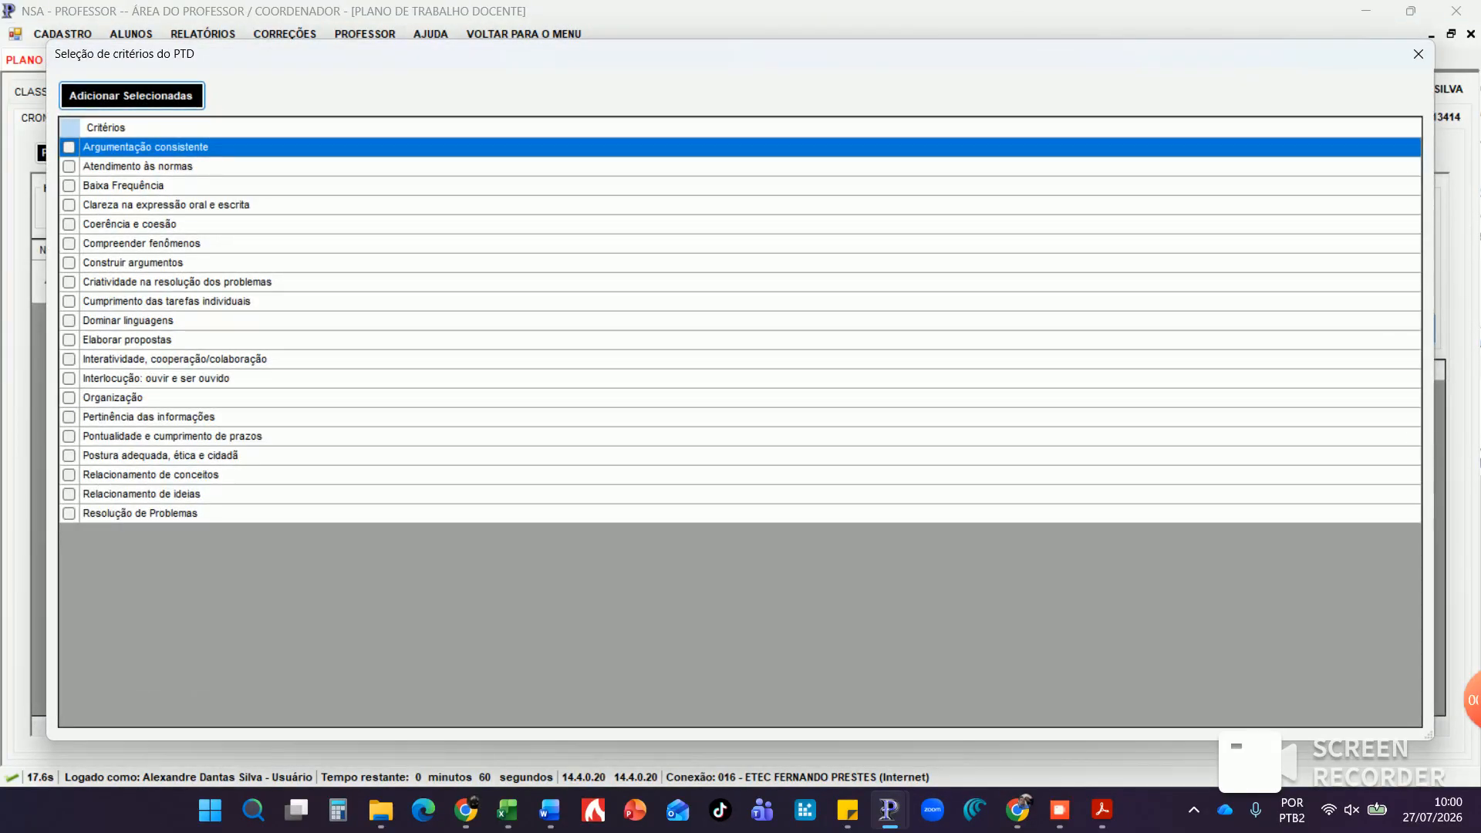
left_click(68, 475)
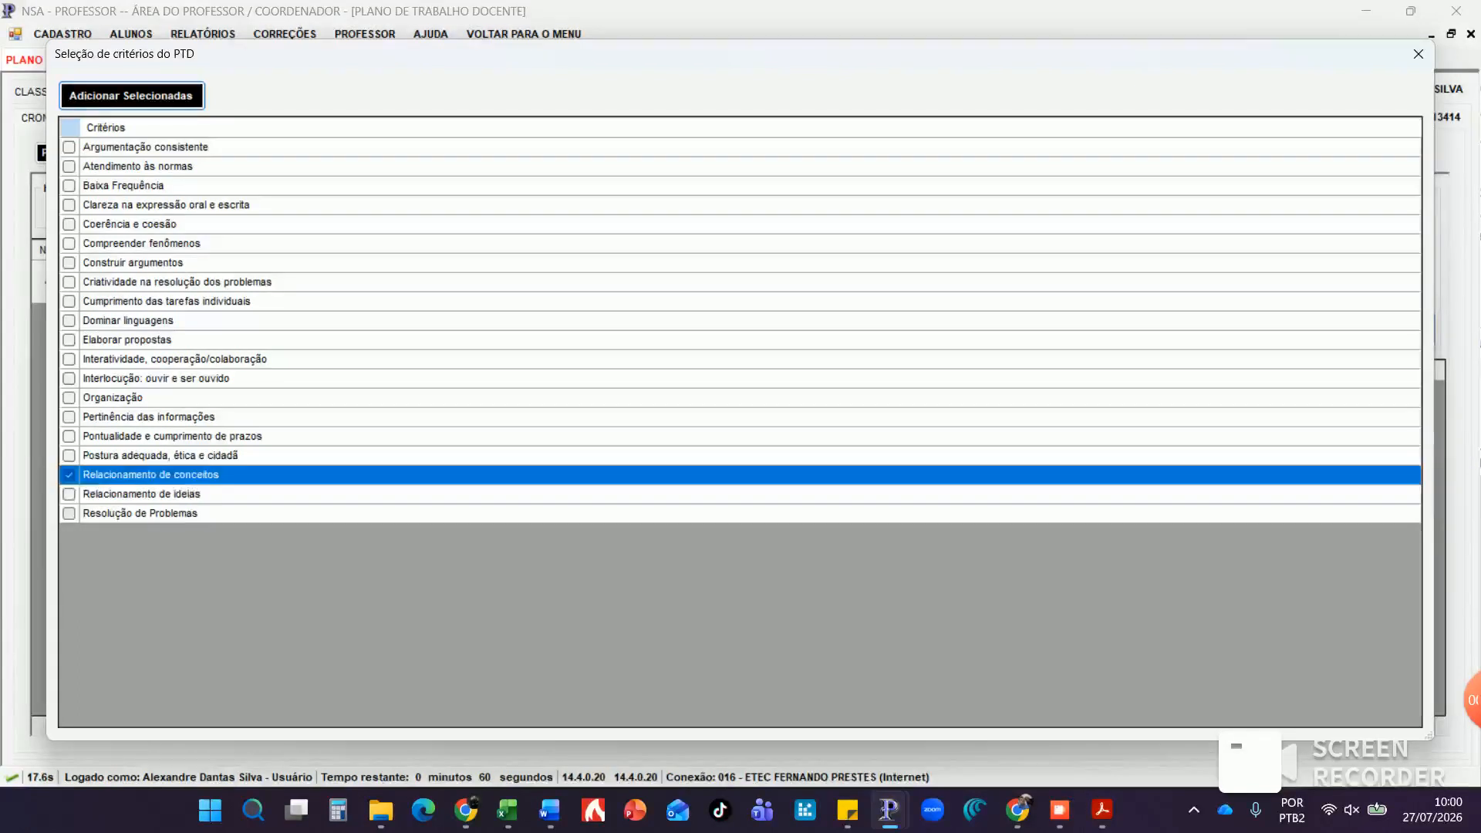
left_click(69, 514)
left_click(68, 360)
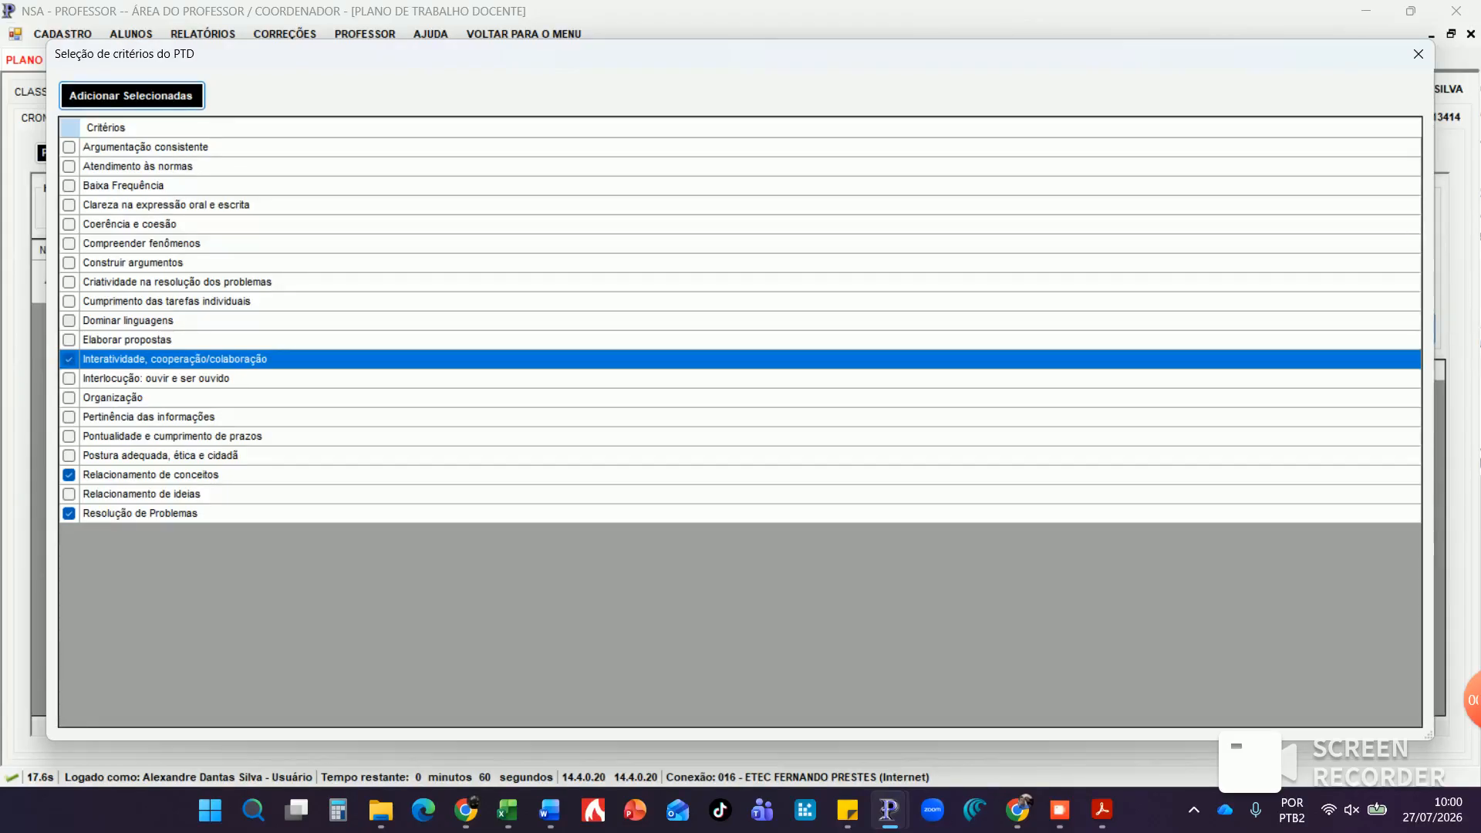
left_click(69, 224)
left_click(131, 95)
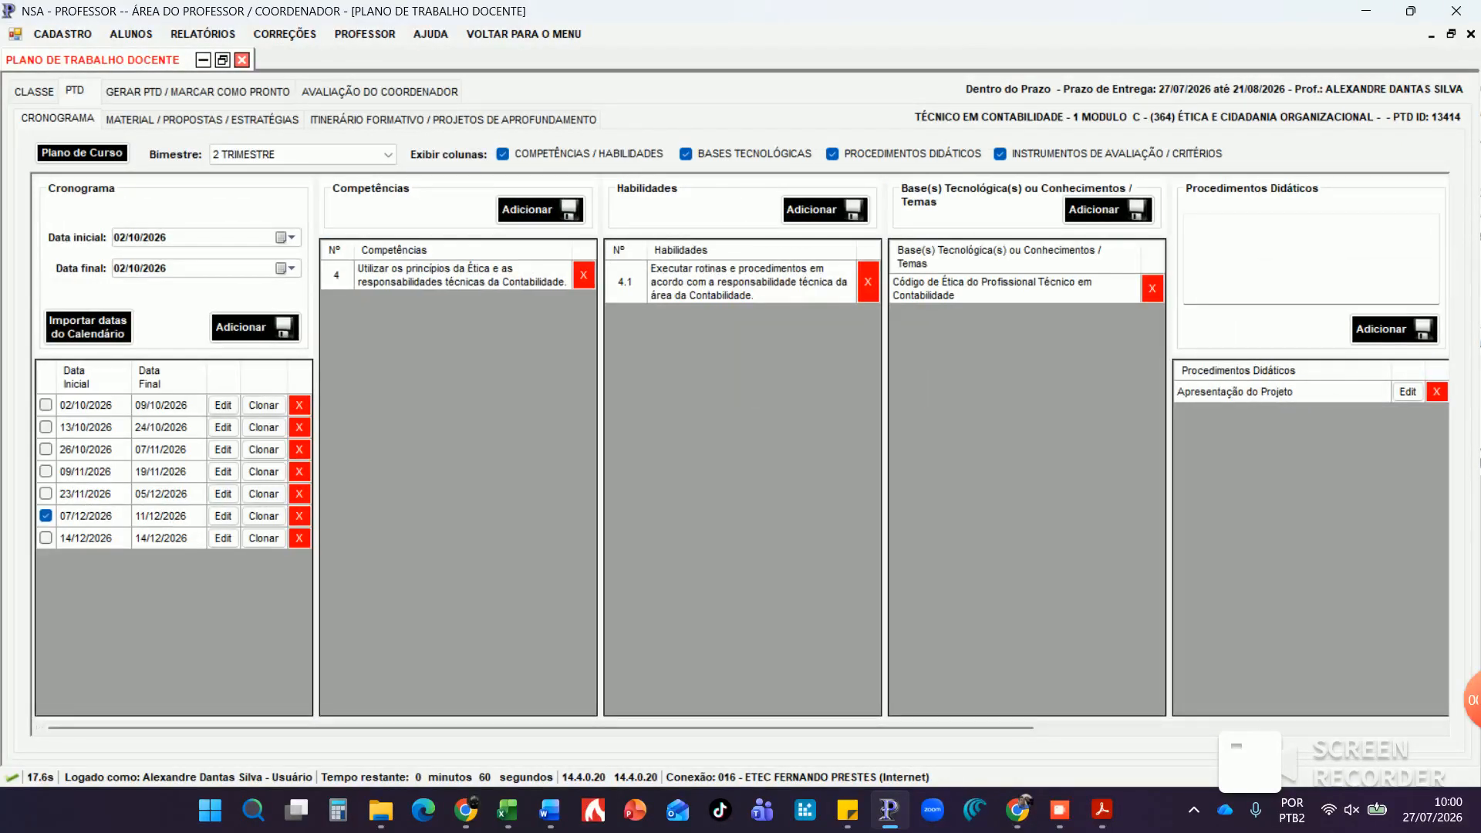
For the 14/12/2026 period, select all habilidades from 1.1 to 4.1 along with their competências 1 to 4
left_click(47, 538)
left_click(540, 210)
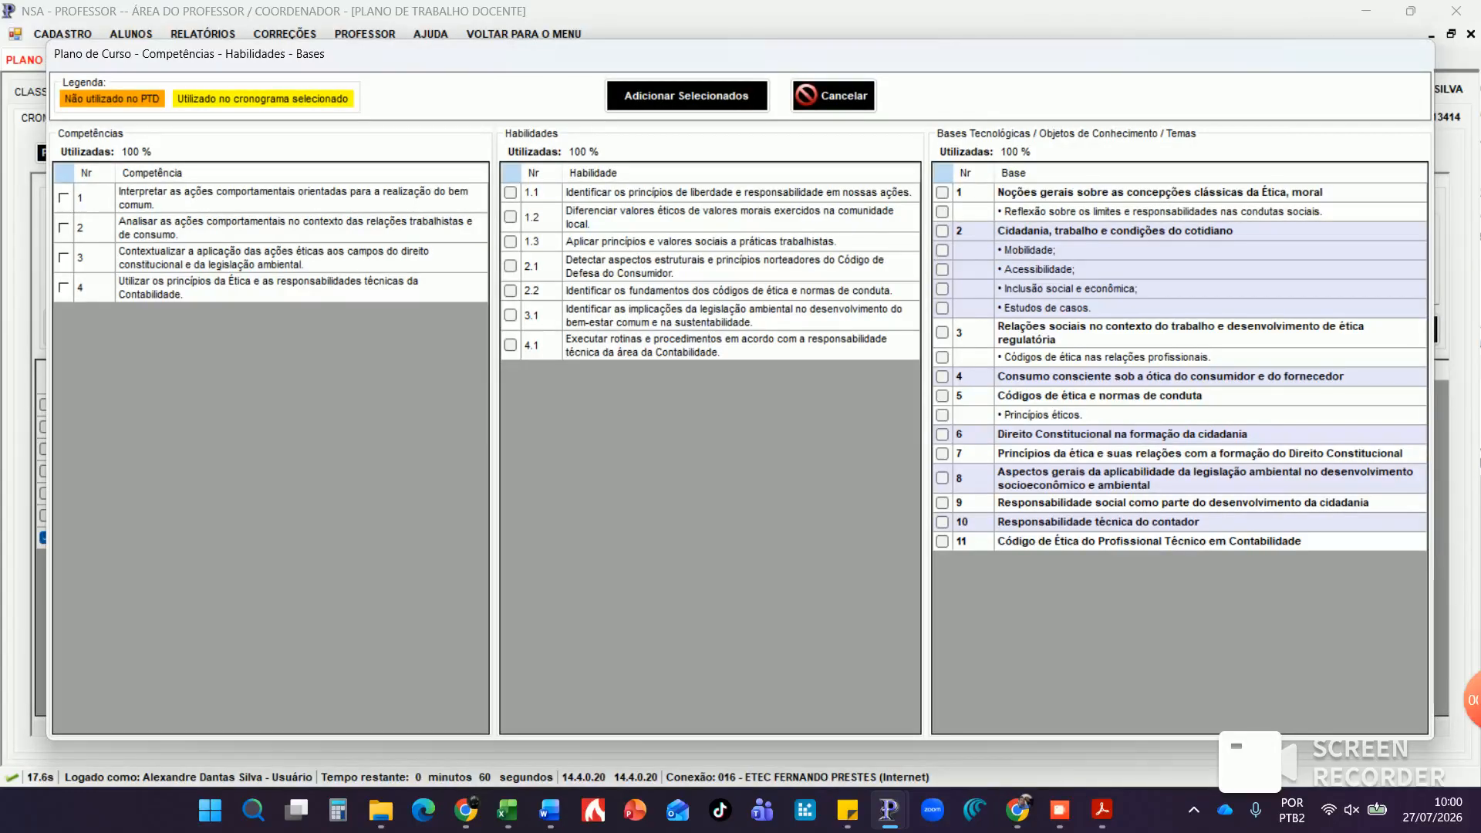
left_click(511, 345)
left_click(510, 315)
left_click(511, 290)
left_click(511, 266)
left_click(510, 242)
left_click(510, 217)
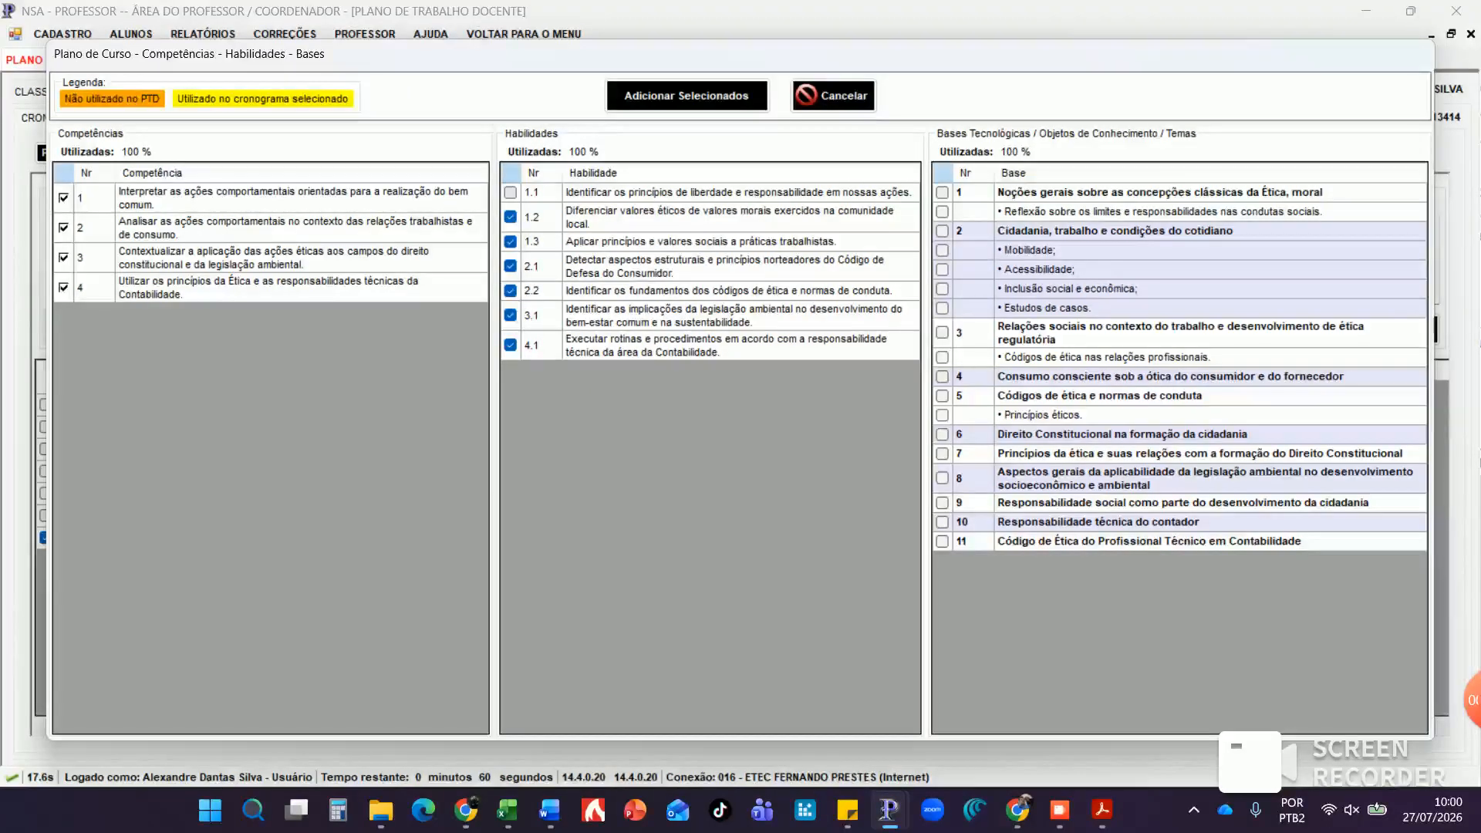
left_click(511, 193)
Select bases tecnológicas 1 to 11 with all their subitems and add the whole selection to the 14/12/2026 period
left_click(942, 542)
left_click(942, 522)
left_click(942, 502)
left_click(942, 477)
left_click(942, 453)
left_click(942, 434)
left_click(942, 415)
left_click(942, 377)
left_click(942, 357)
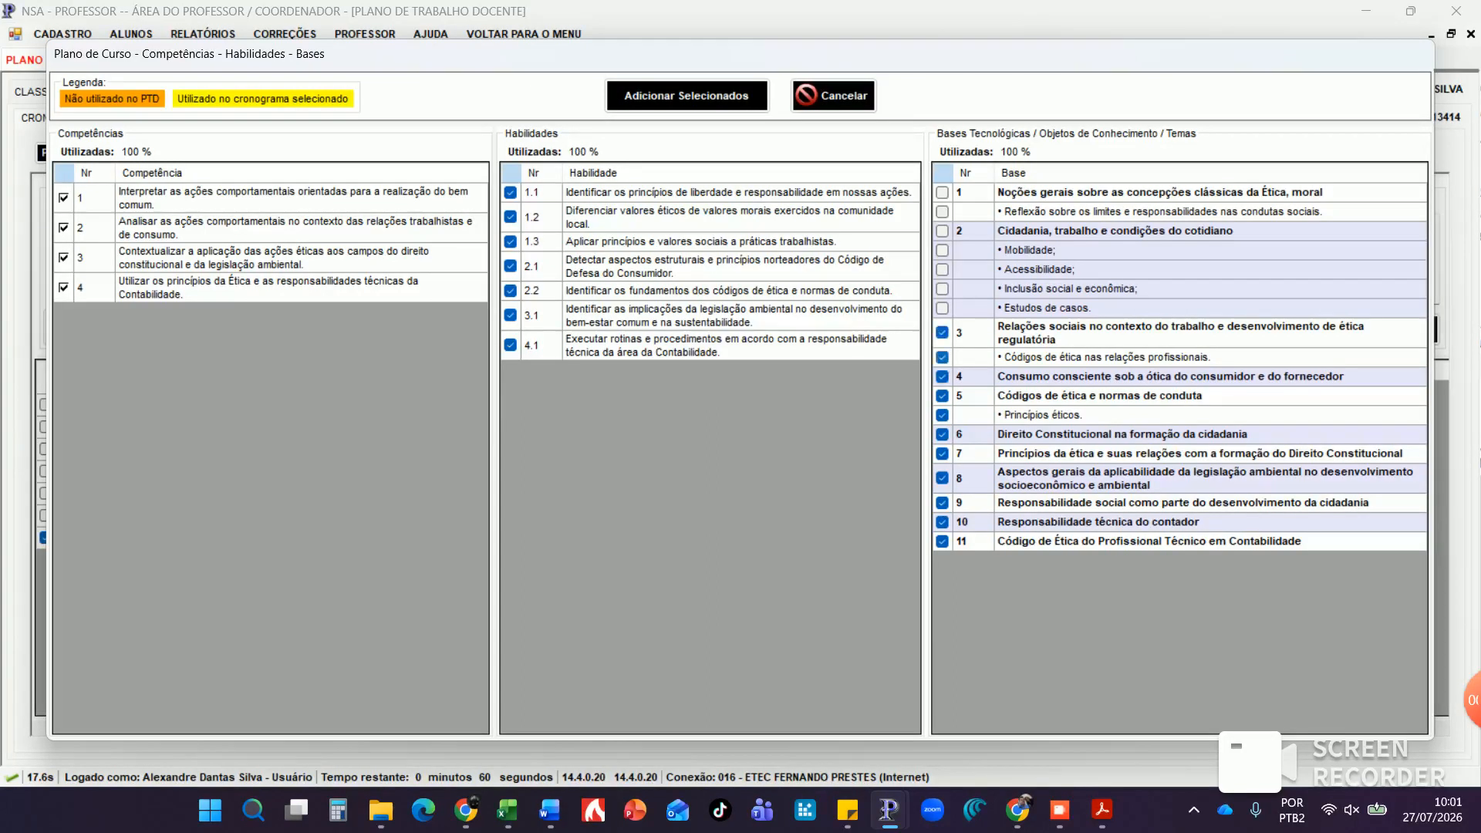
left_click(942, 308)
left_click(942, 288)
left_click(942, 269)
left_click(942, 250)
left_click(942, 211)
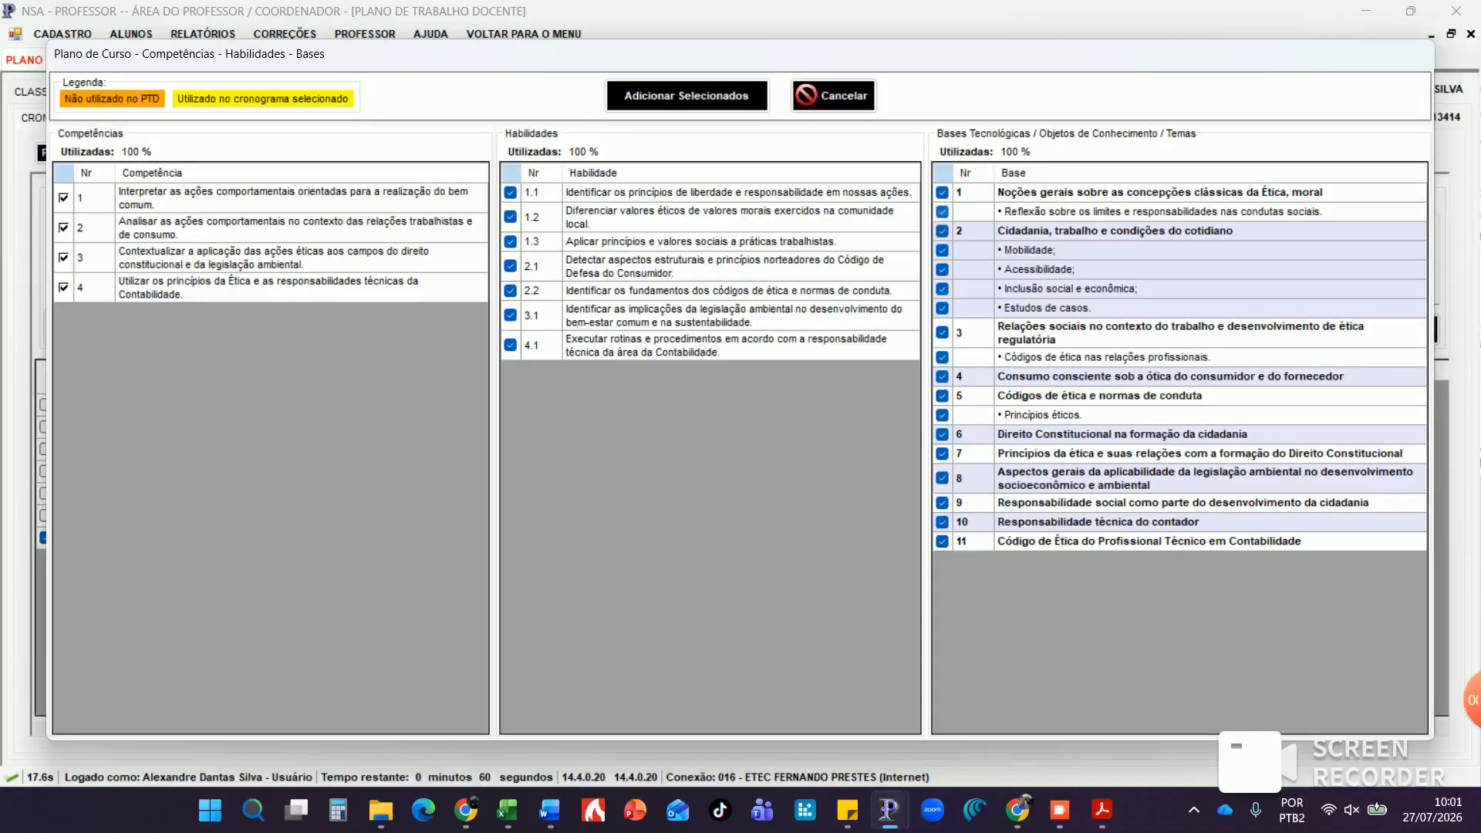
left_click(688, 95)
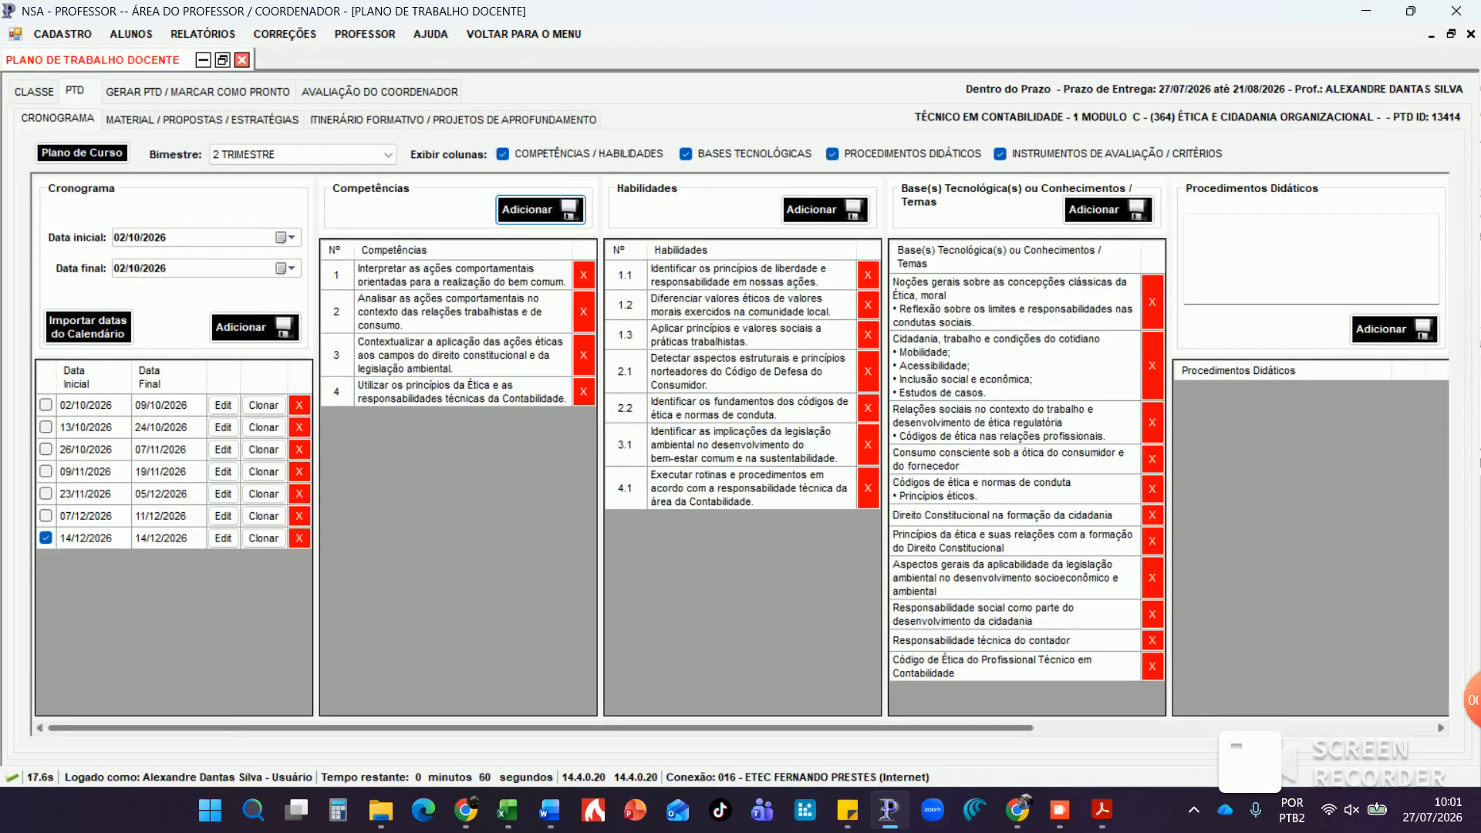
Add the copied procedimento "Aula expositiva e conceitual. Elaboração de exercícios de assimilação de conceitos." to the 14/12/2026 period
left_click_drag(694, 727, 1095, 727)
left_click(737, 259)
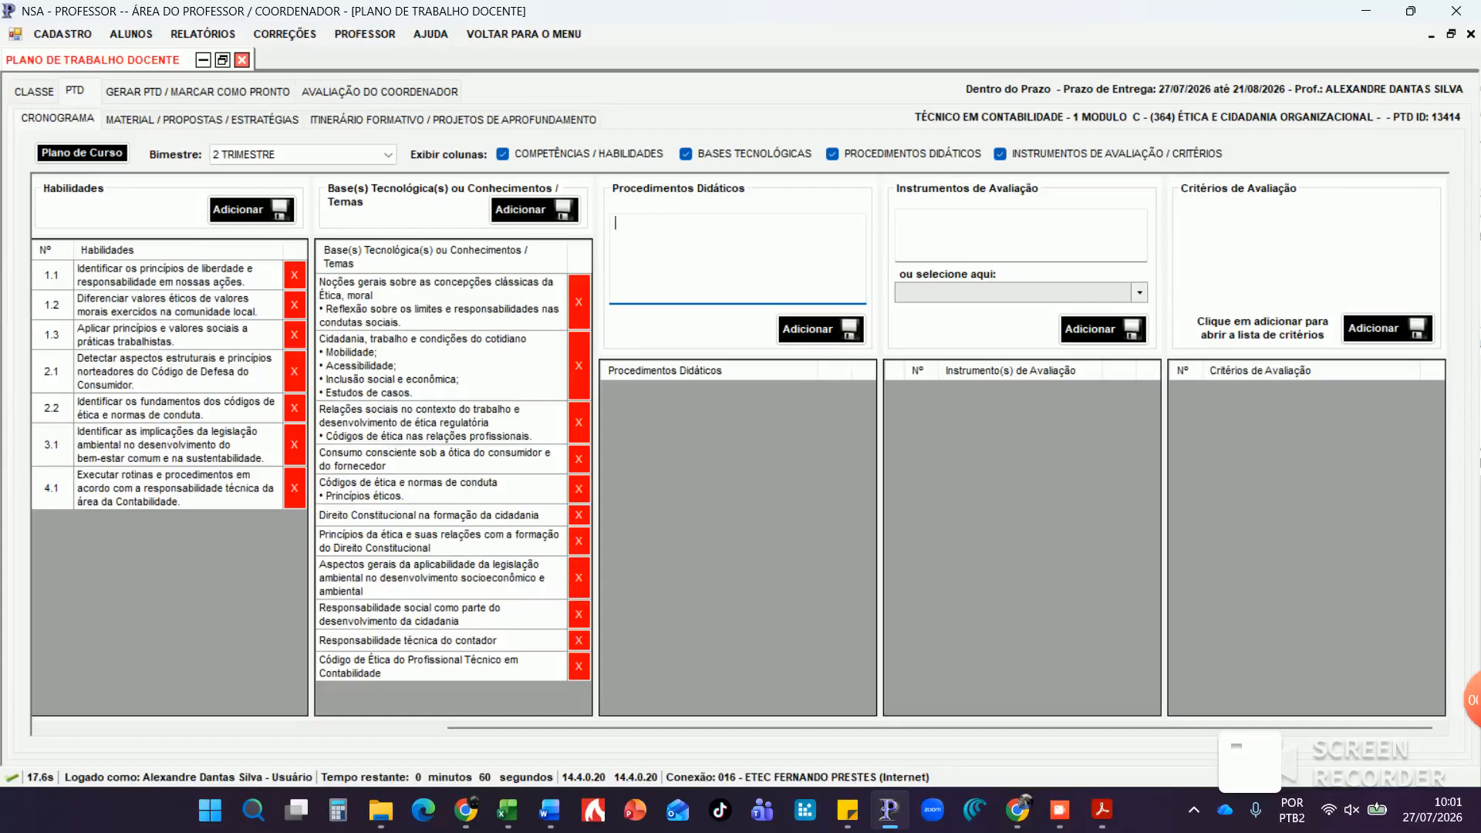
type("Aula expositiva e conceitual. Elaboração de exercícios de assimilação de conceitos.")
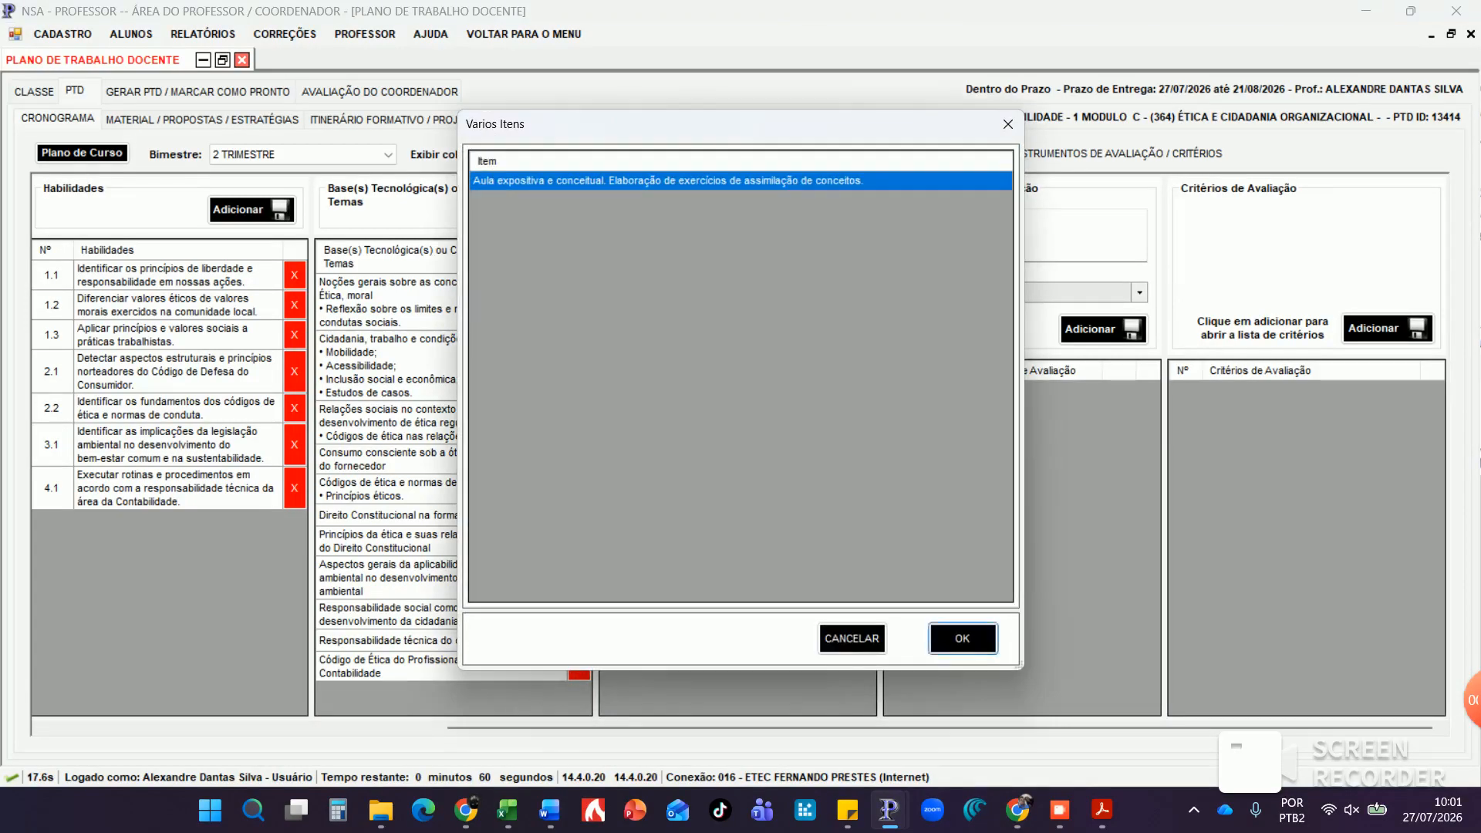
key("Return")
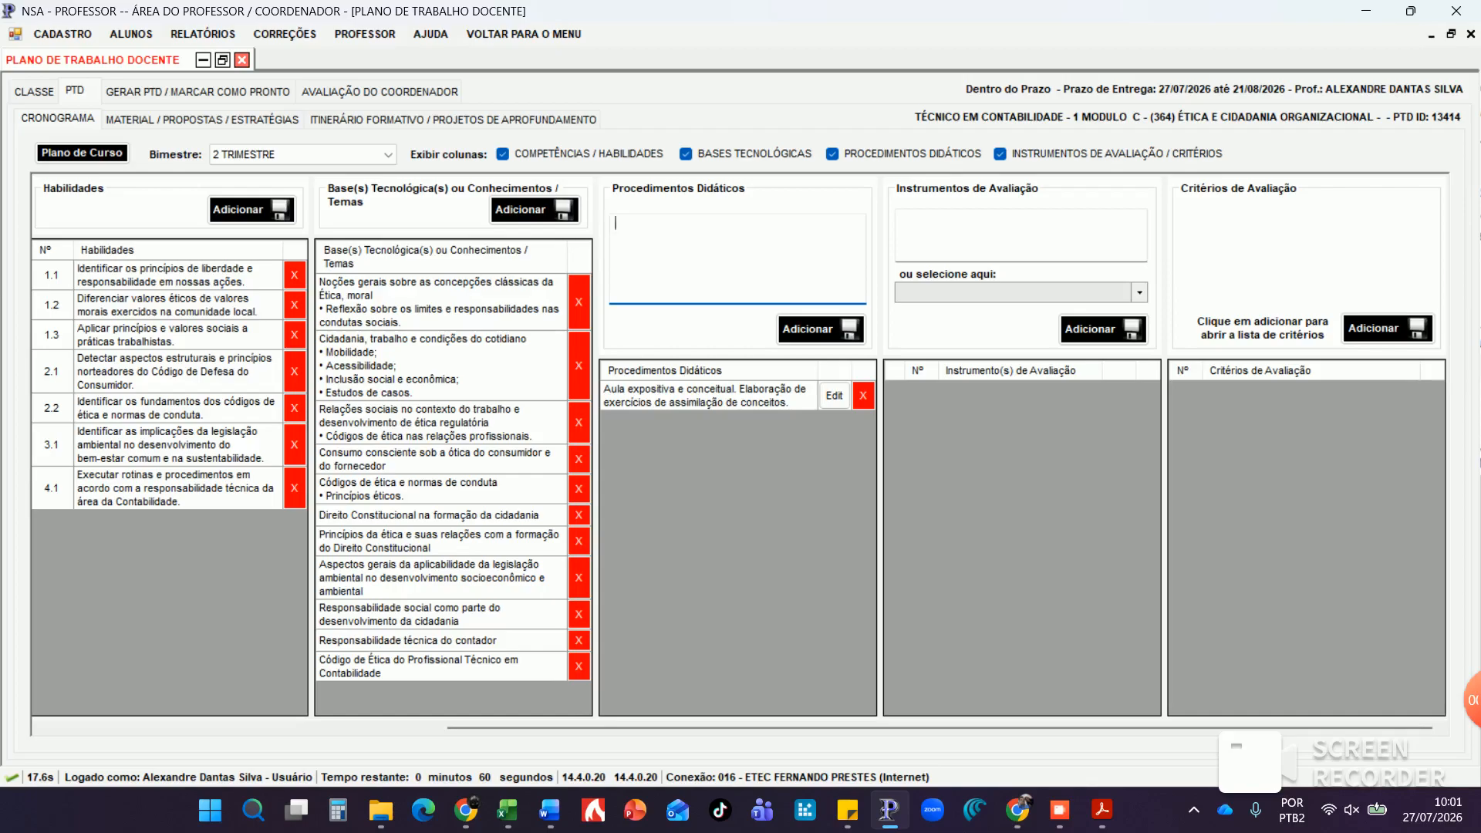
Add the predefined instrumento de avaliação "Recuperação" to the 14/12/2026 period
left_click(1020, 234)
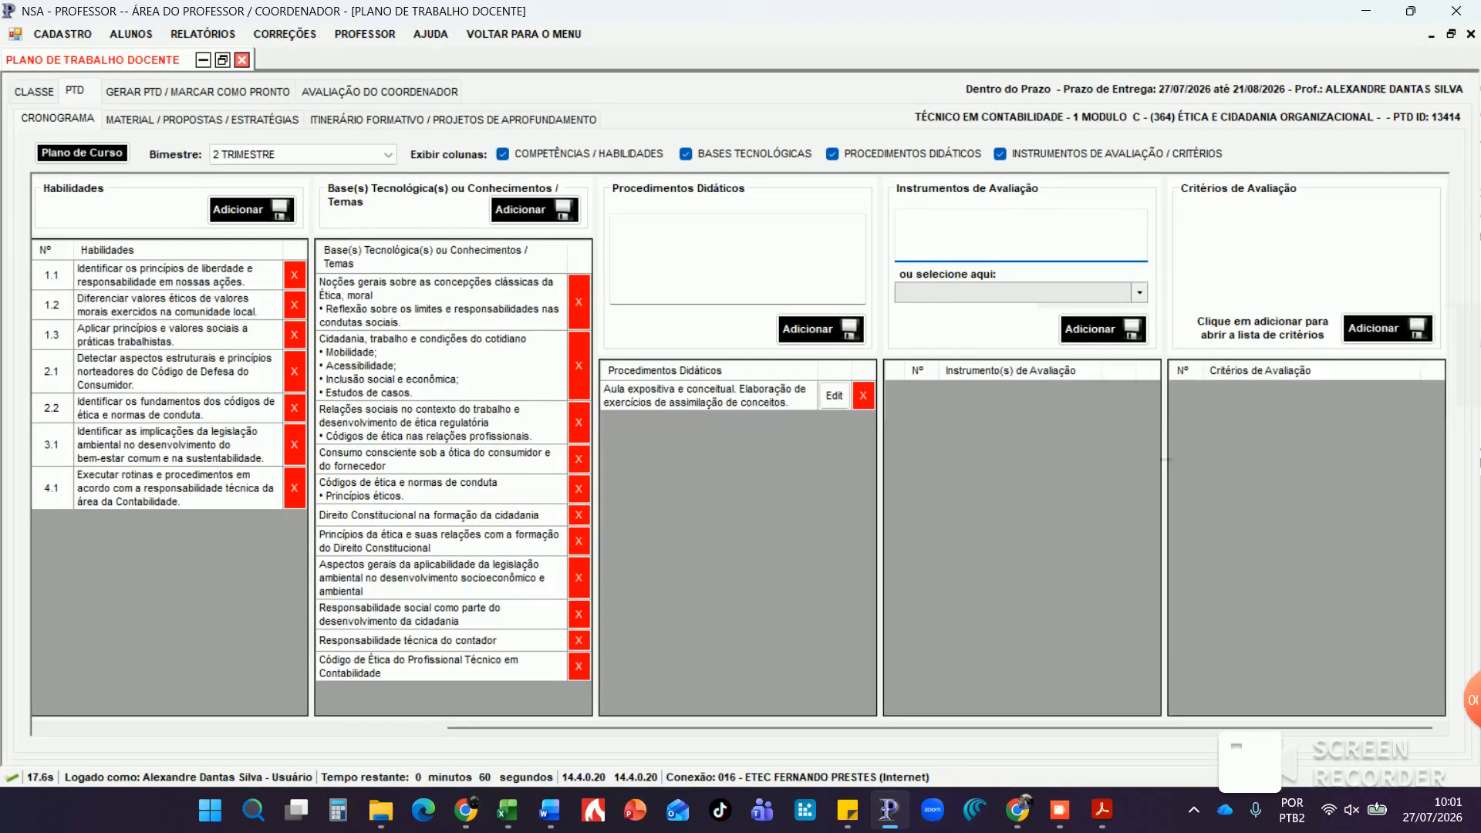
left_click(1139, 293)
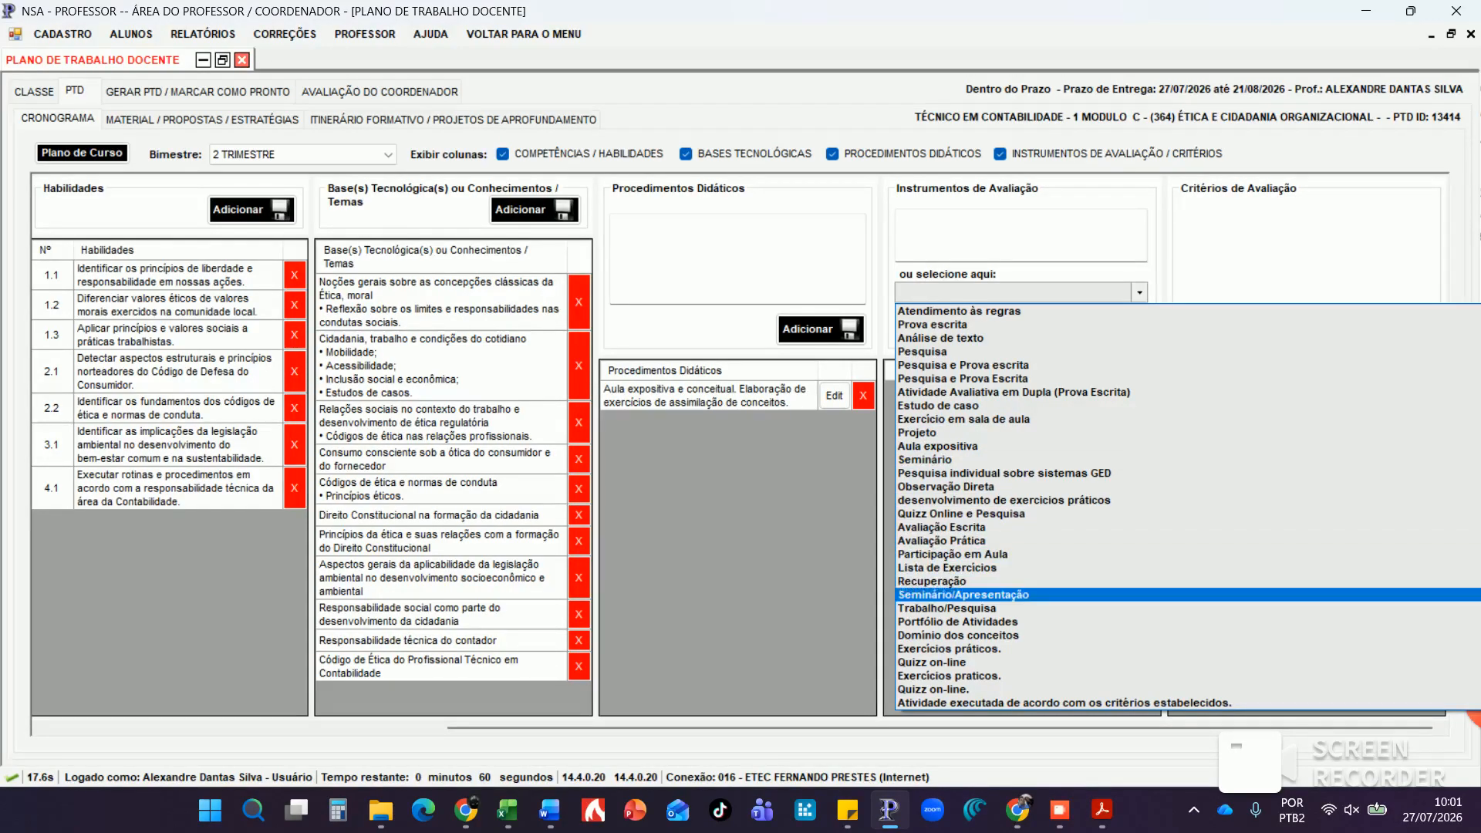
left_click(933, 581)
left_click(1103, 329)
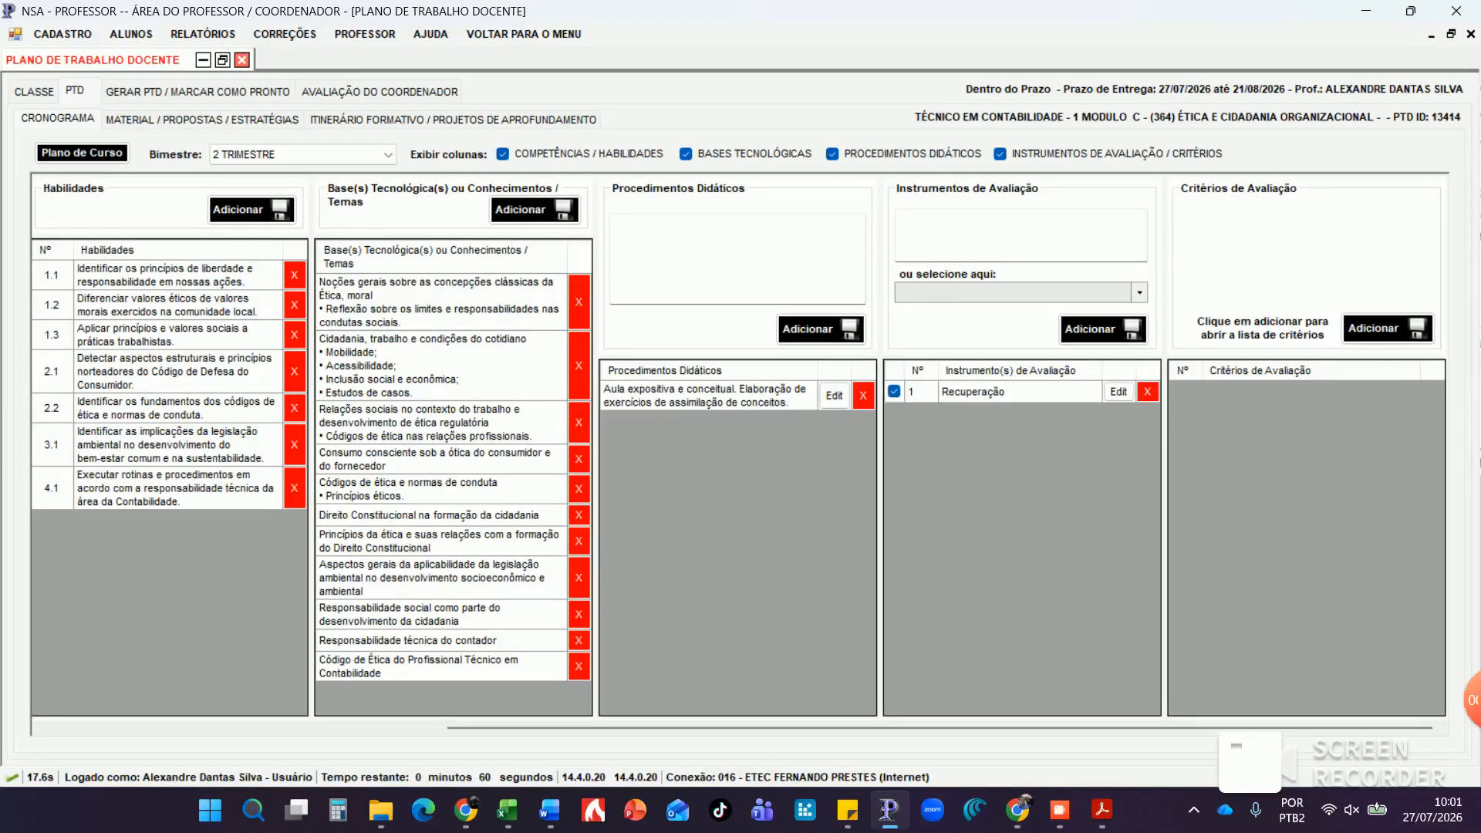
Add to Recuperação the critérios Coerência e coesão, Dominar linguagens, Elaborar propostas and Pertinência das informações
left_click(1387, 328)
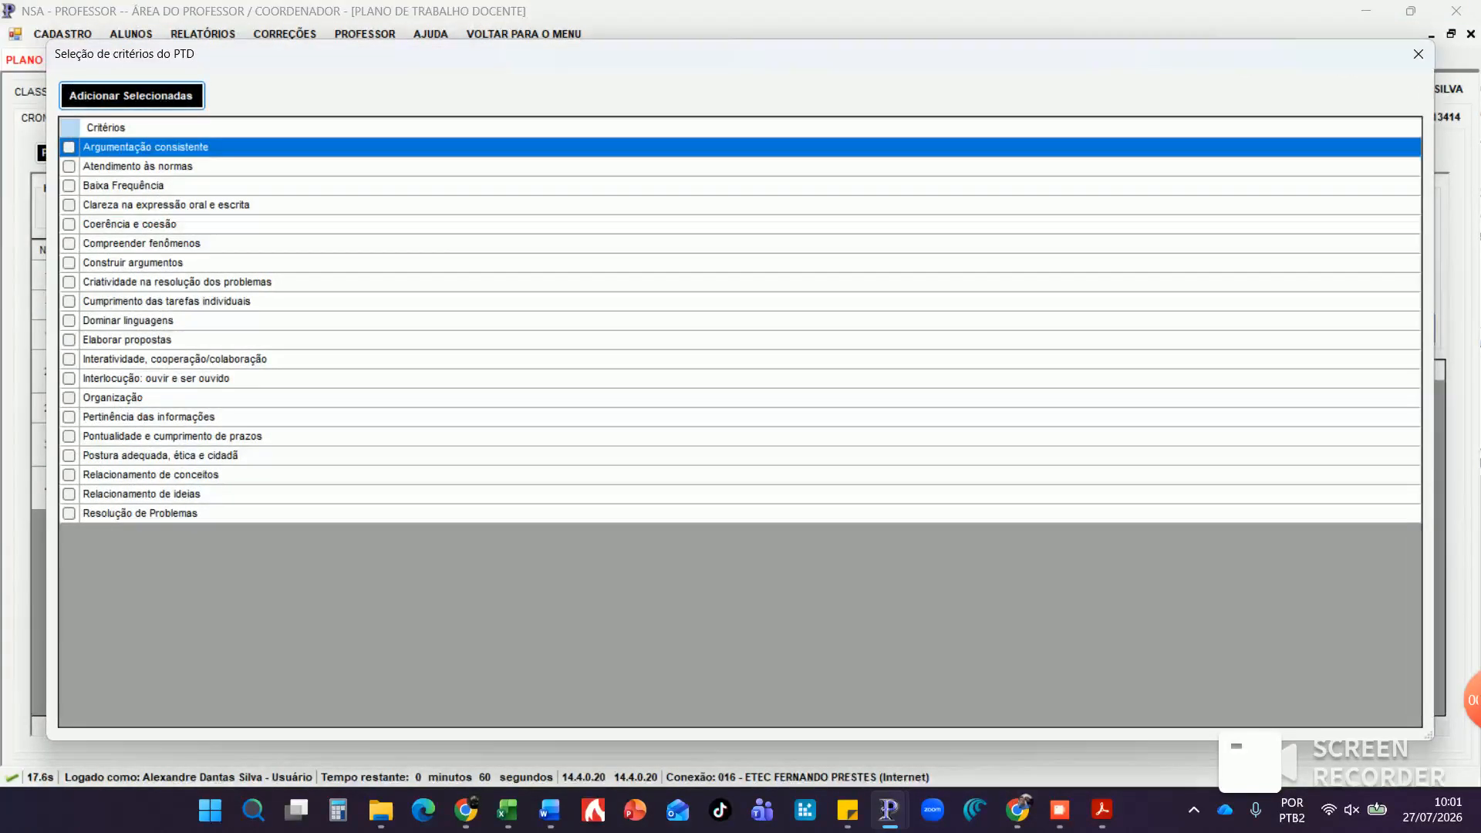
left_click(69, 225)
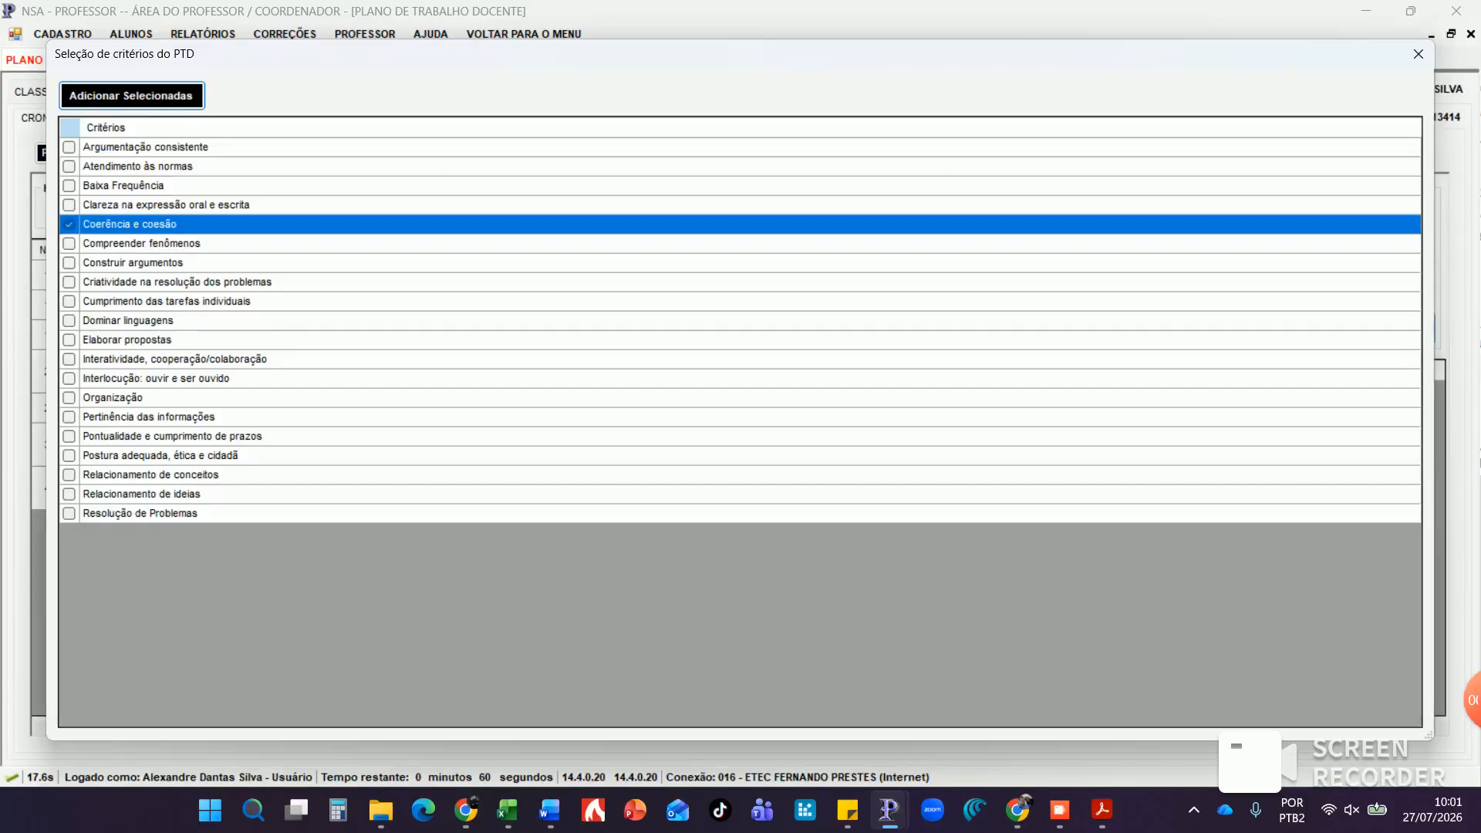
left_click(69, 321)
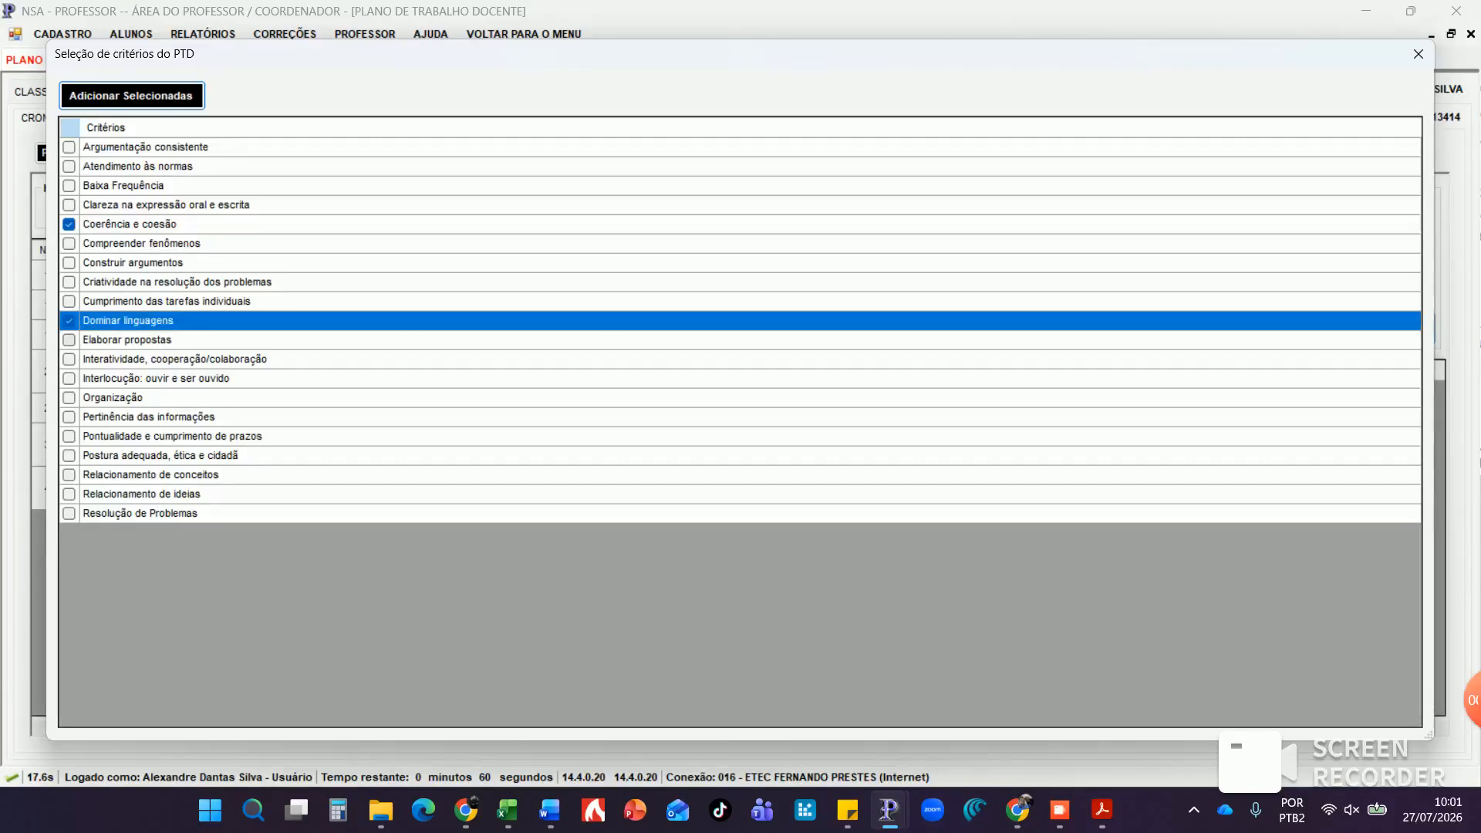
left_click(70, 340)
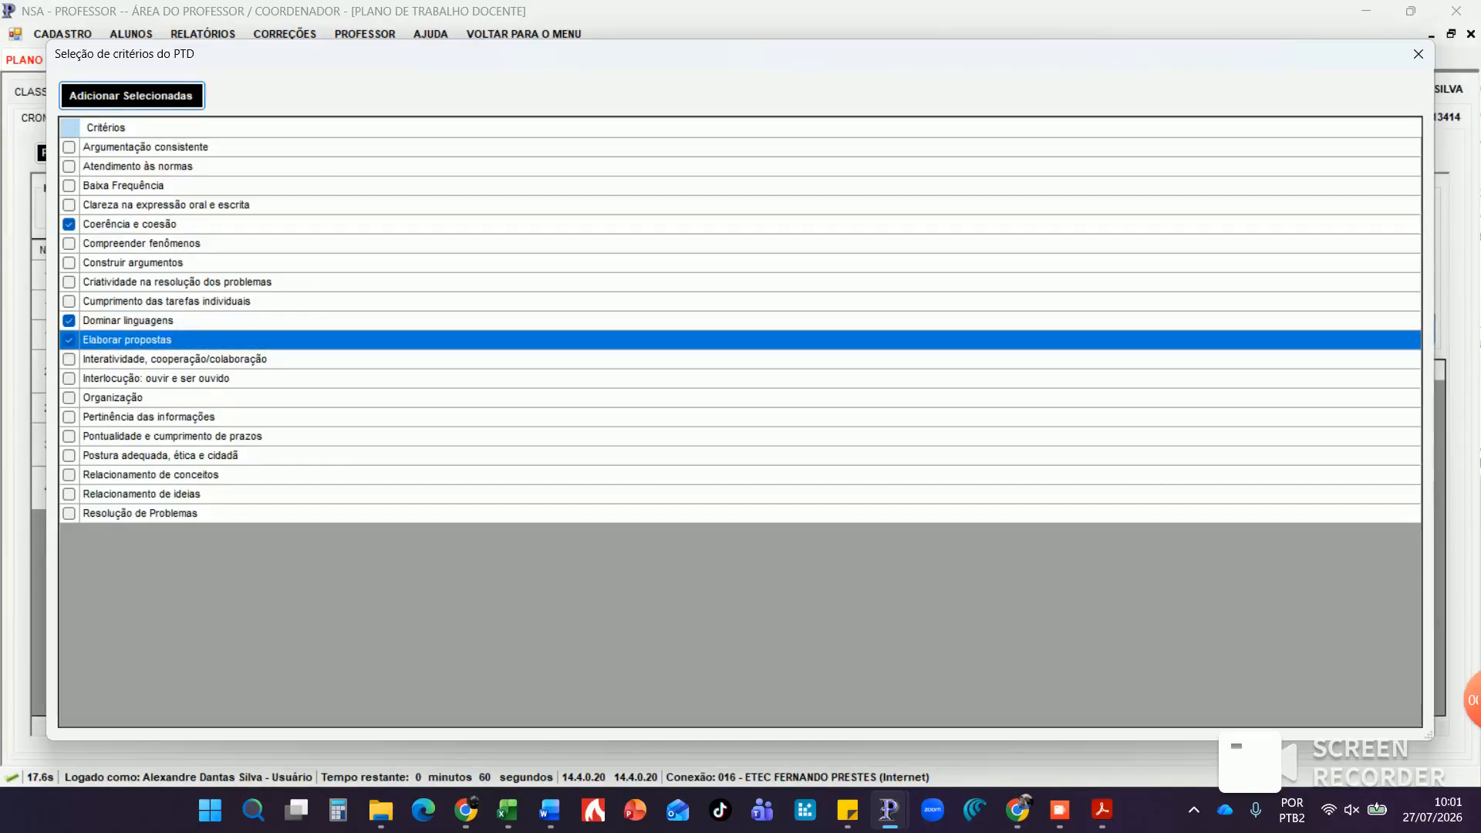
left_click(69, 417)
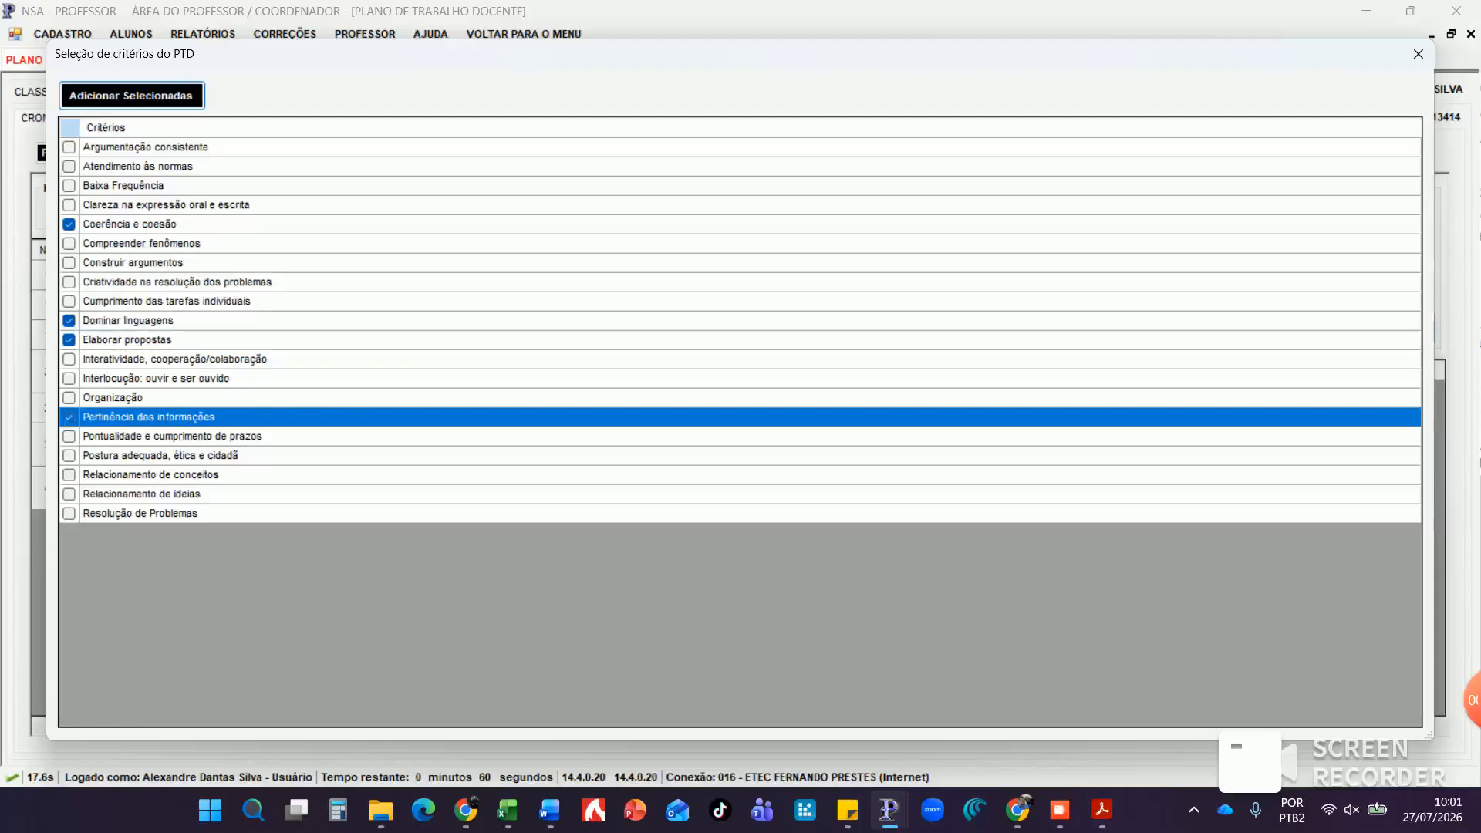
left_click(131, 97)
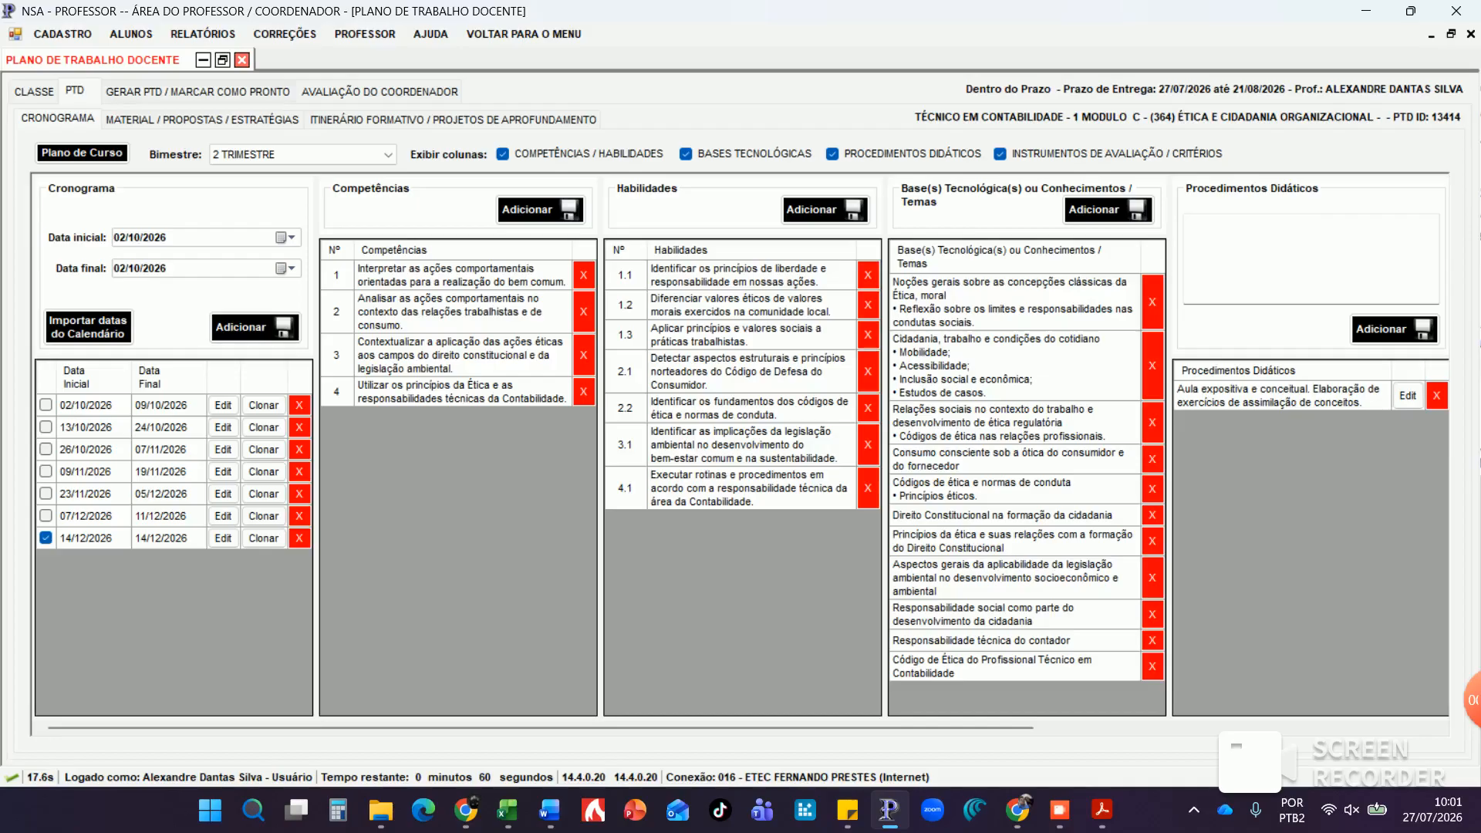
Fill Estratégias de Recuperação Contínua in the PTD with the matching paragraphs copied from Documento1 in Word
left_click(202, 118)
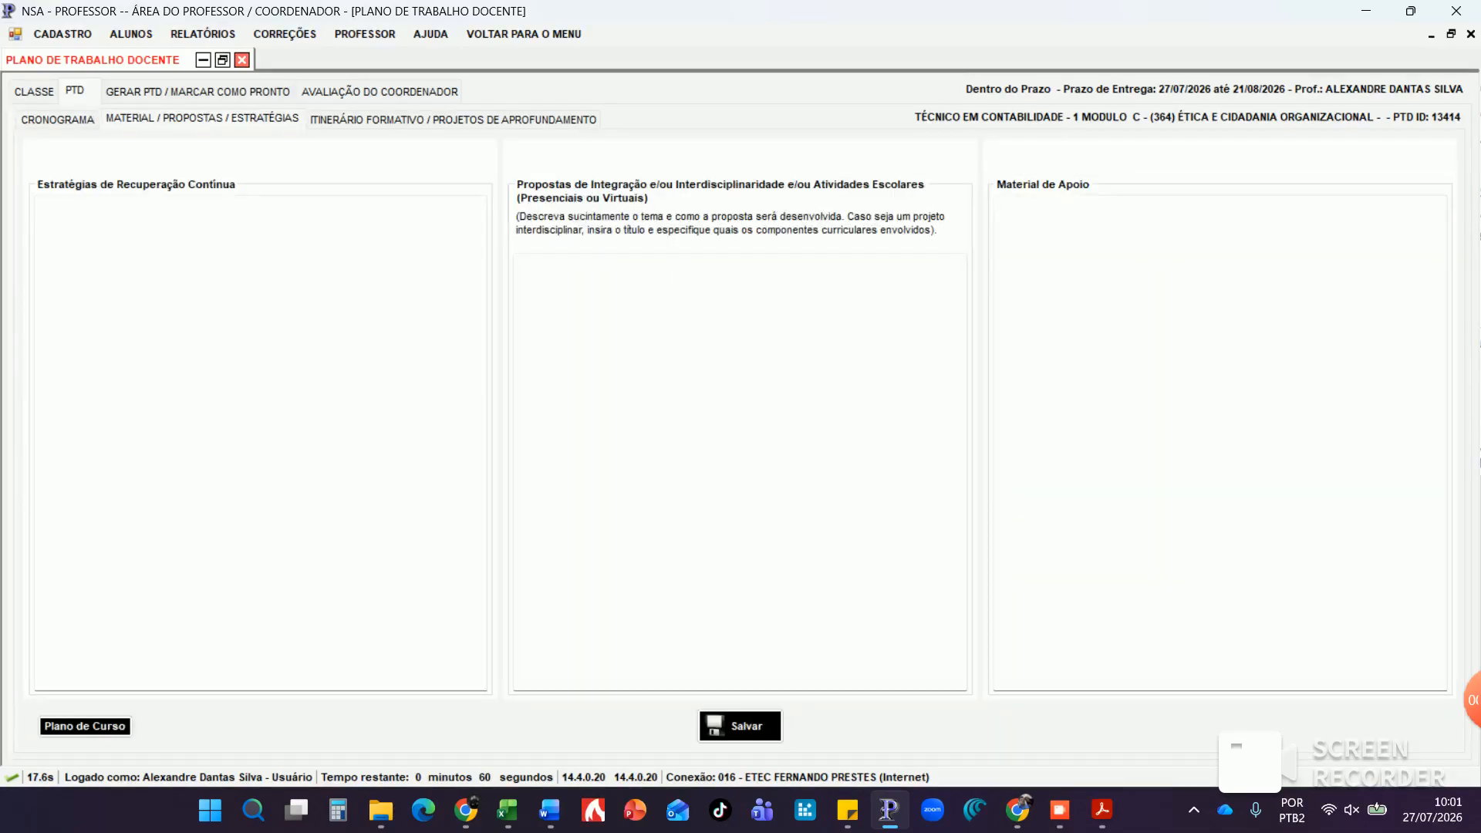
left_click(40, 205)
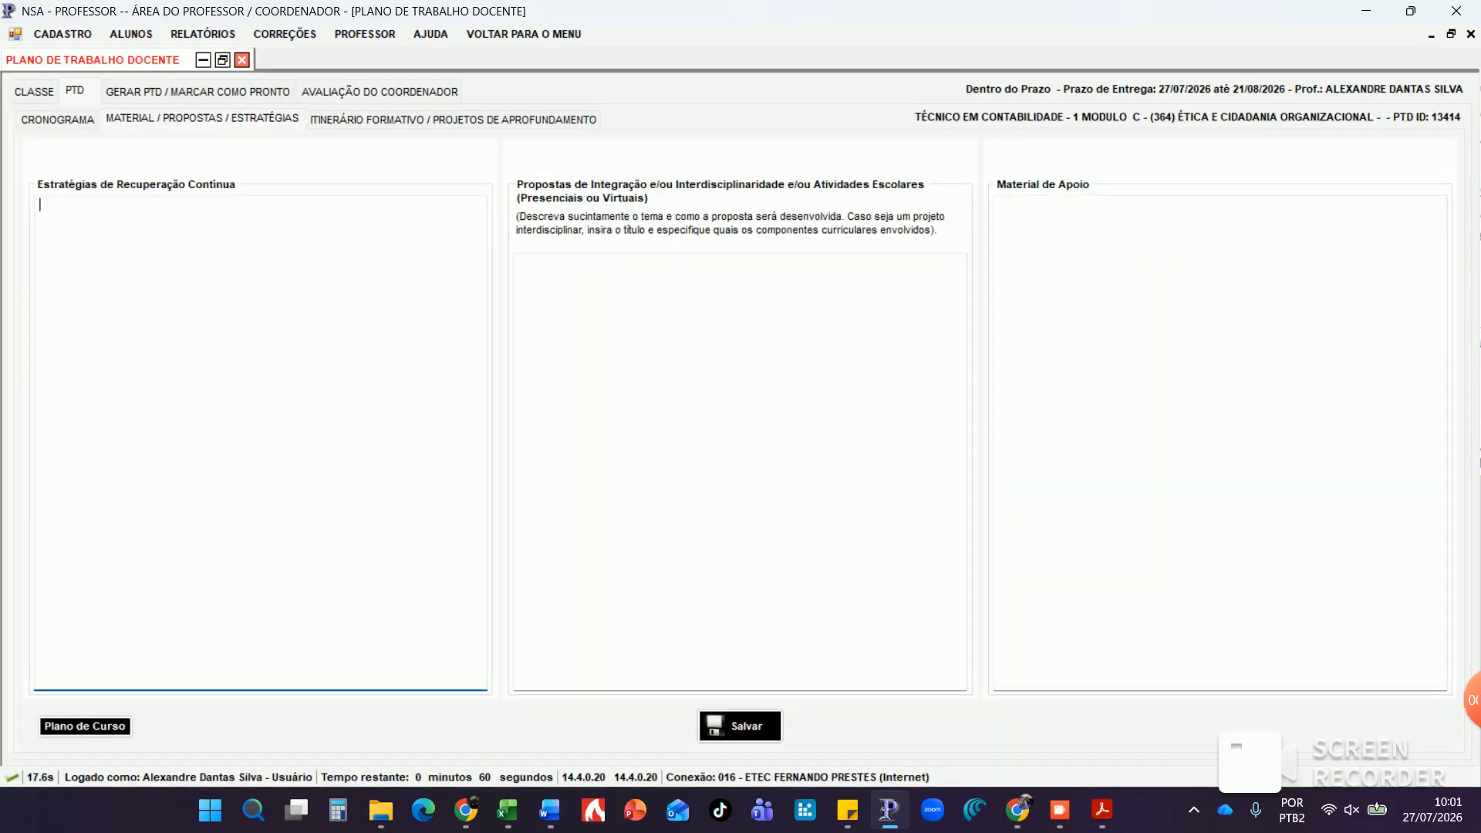
left_click(549, 809)
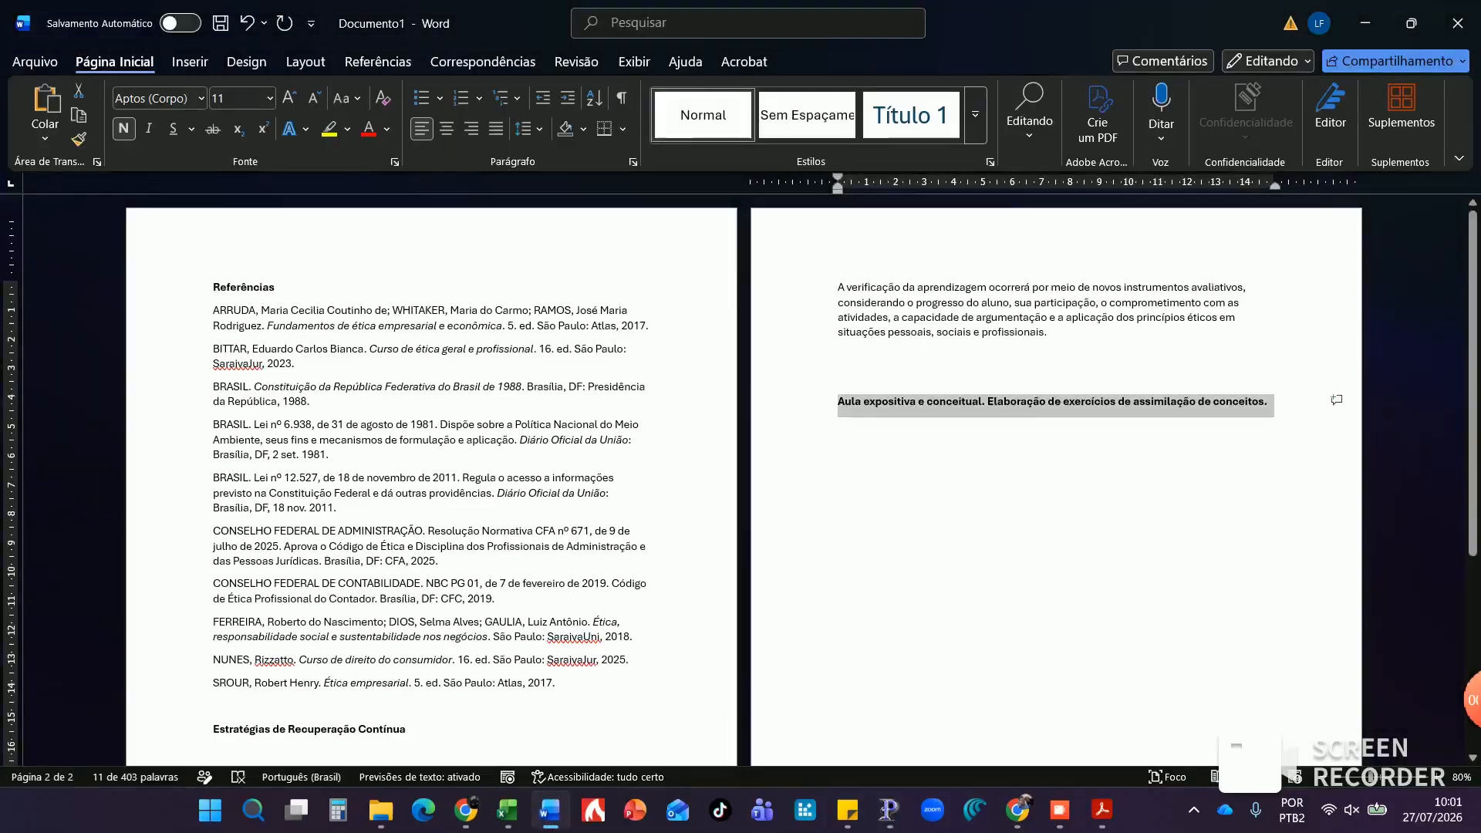
left_click(1080, 402)
left_click_drag(1058, 333, 711, 666)
key("ctrl+c")
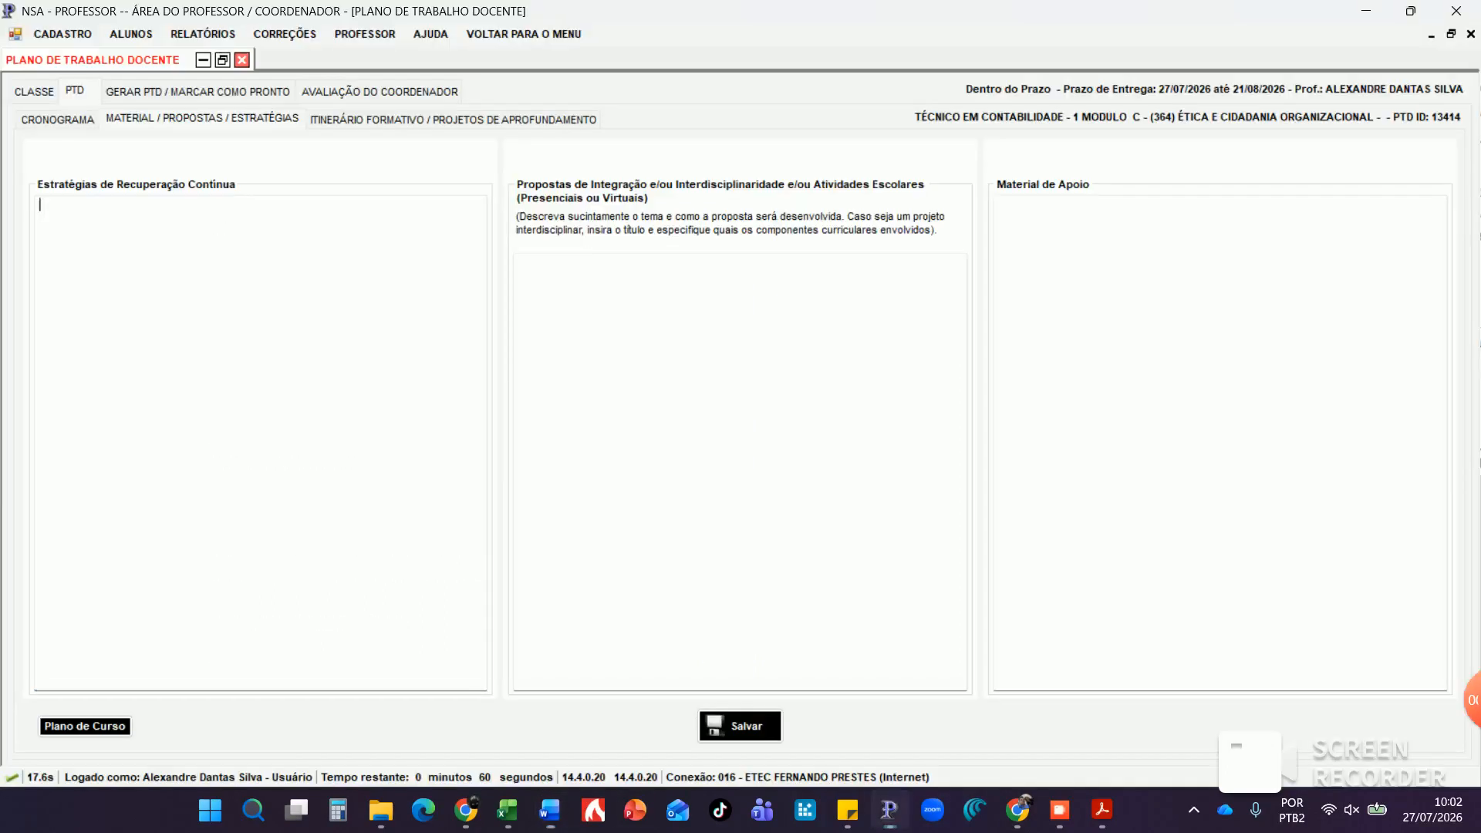
left_click(889, 810)
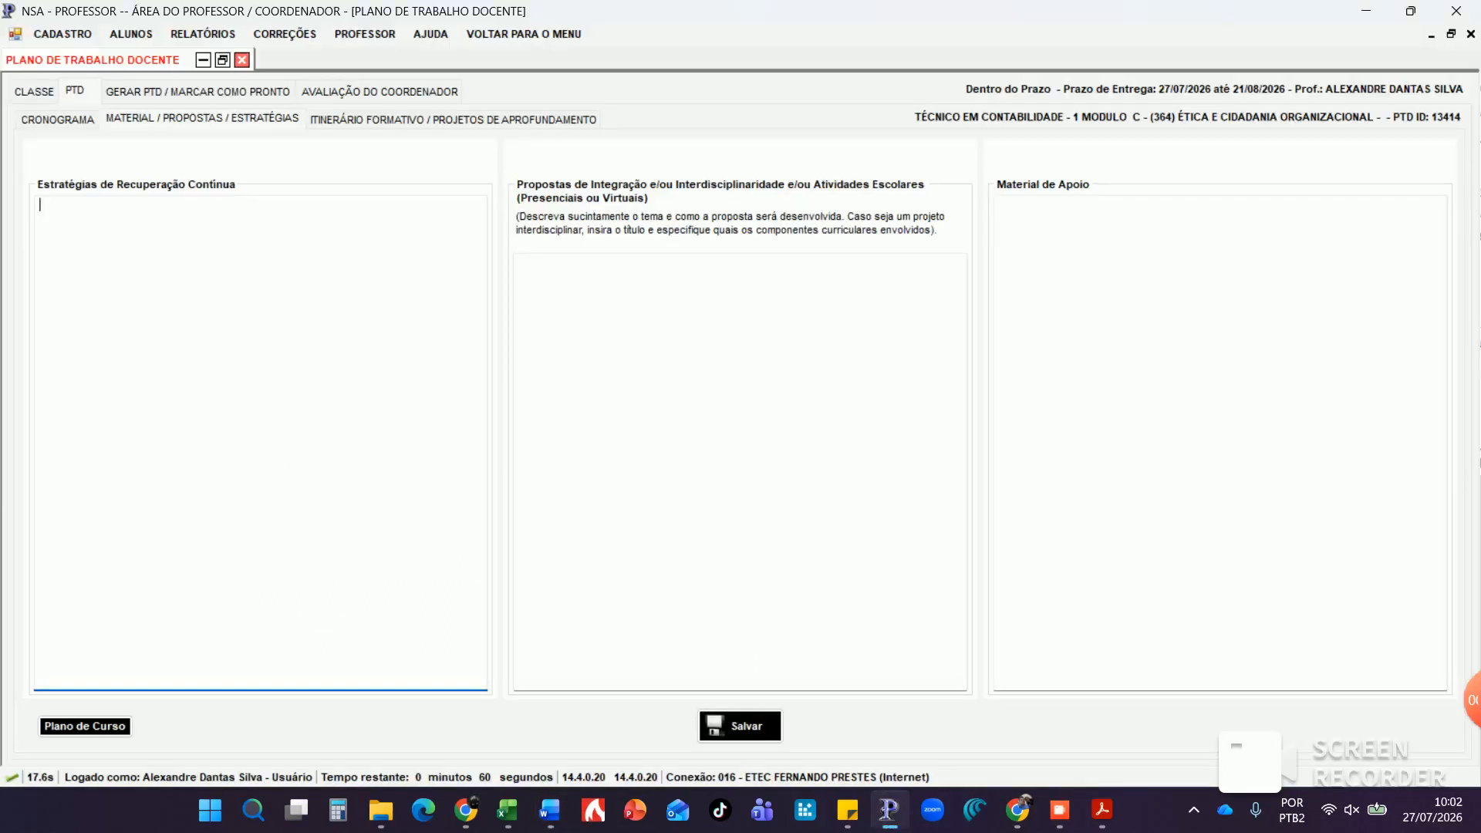
key("ctrl+v")
Fill Material de Apoio with the full list of Referências copied from Documento1 in Word and save the PTD
left_click(520, 263)
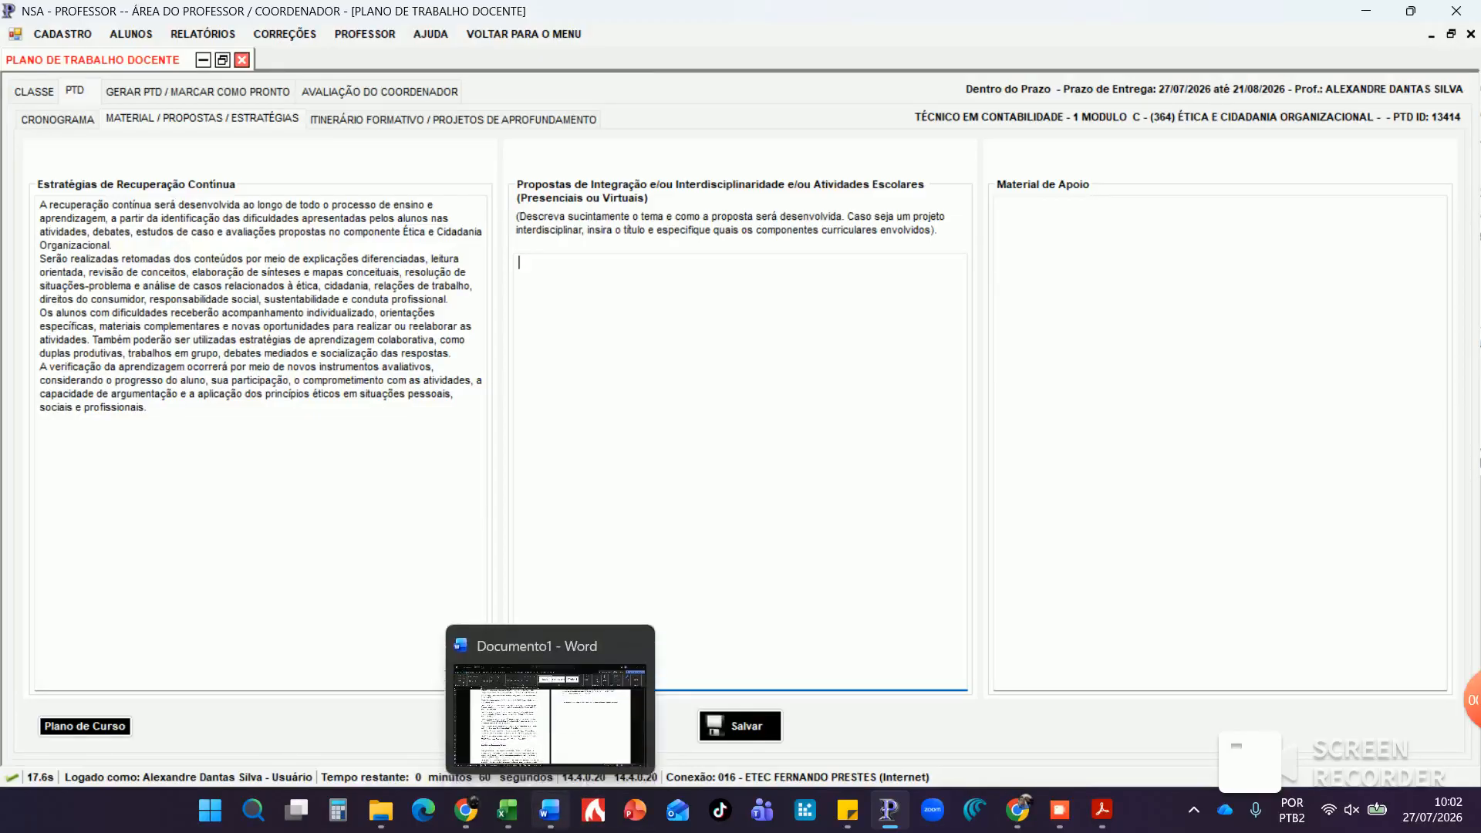
left_click(550, 810)
mouse_move(559, 575)
left_mouse_down()
mouse_move(214, 203)
mouse_move(214, 348)
mouse_move(214, 309)
left_mouse_up()
key("ctrl+c")
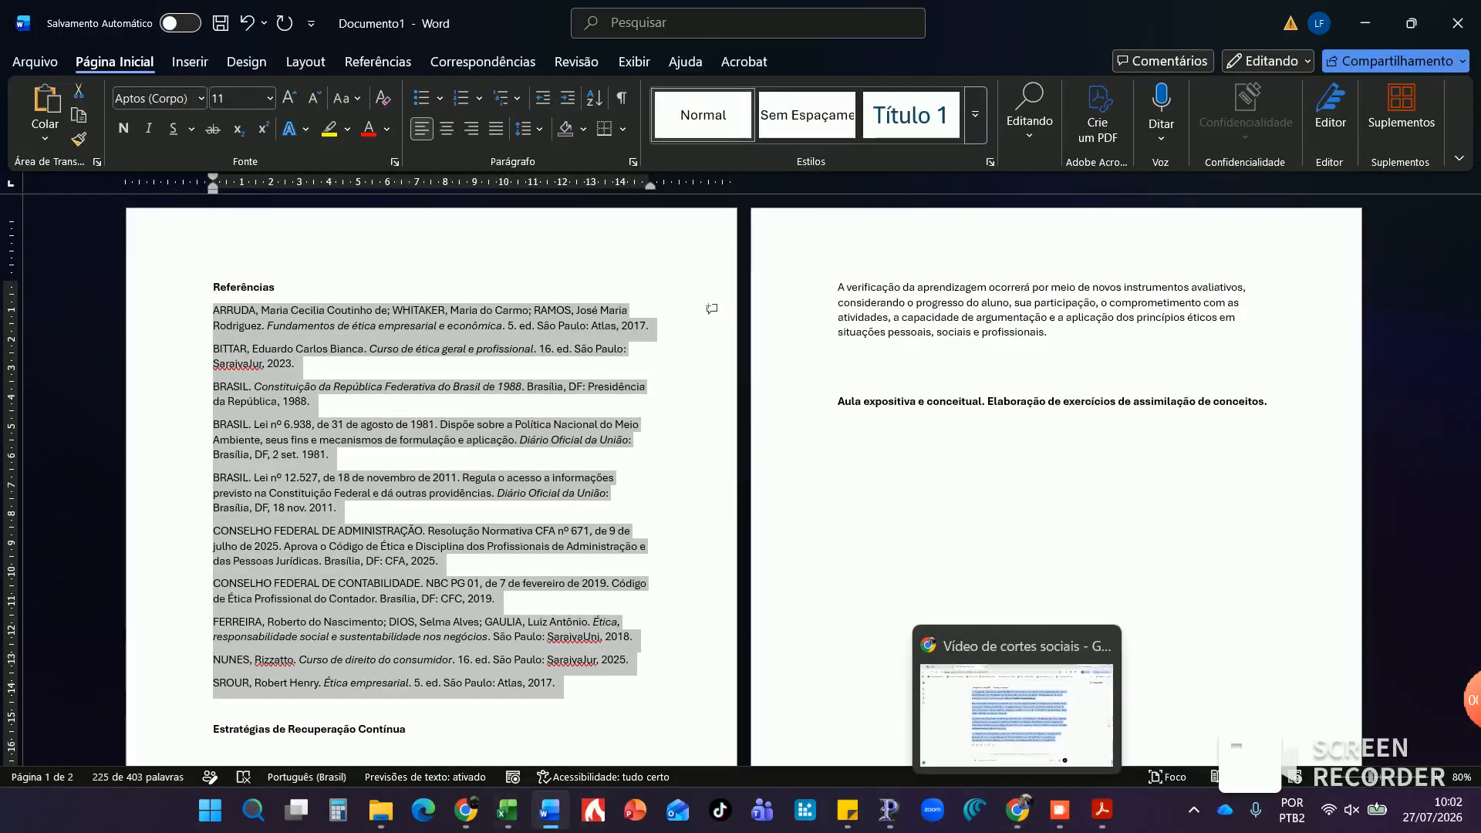
left_click(889, 810)
left_click(999, 204)
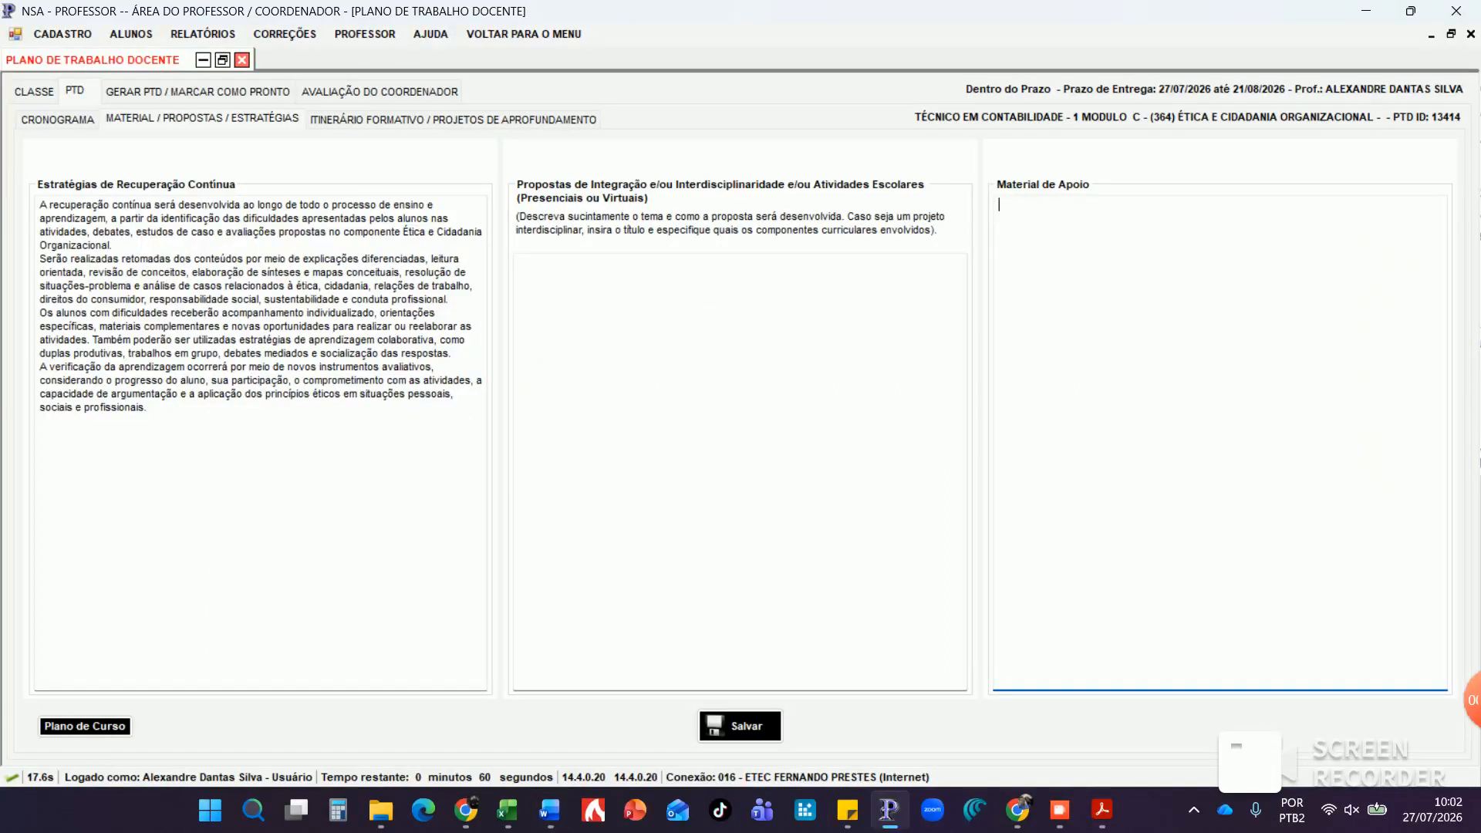
key("ctrl+v")
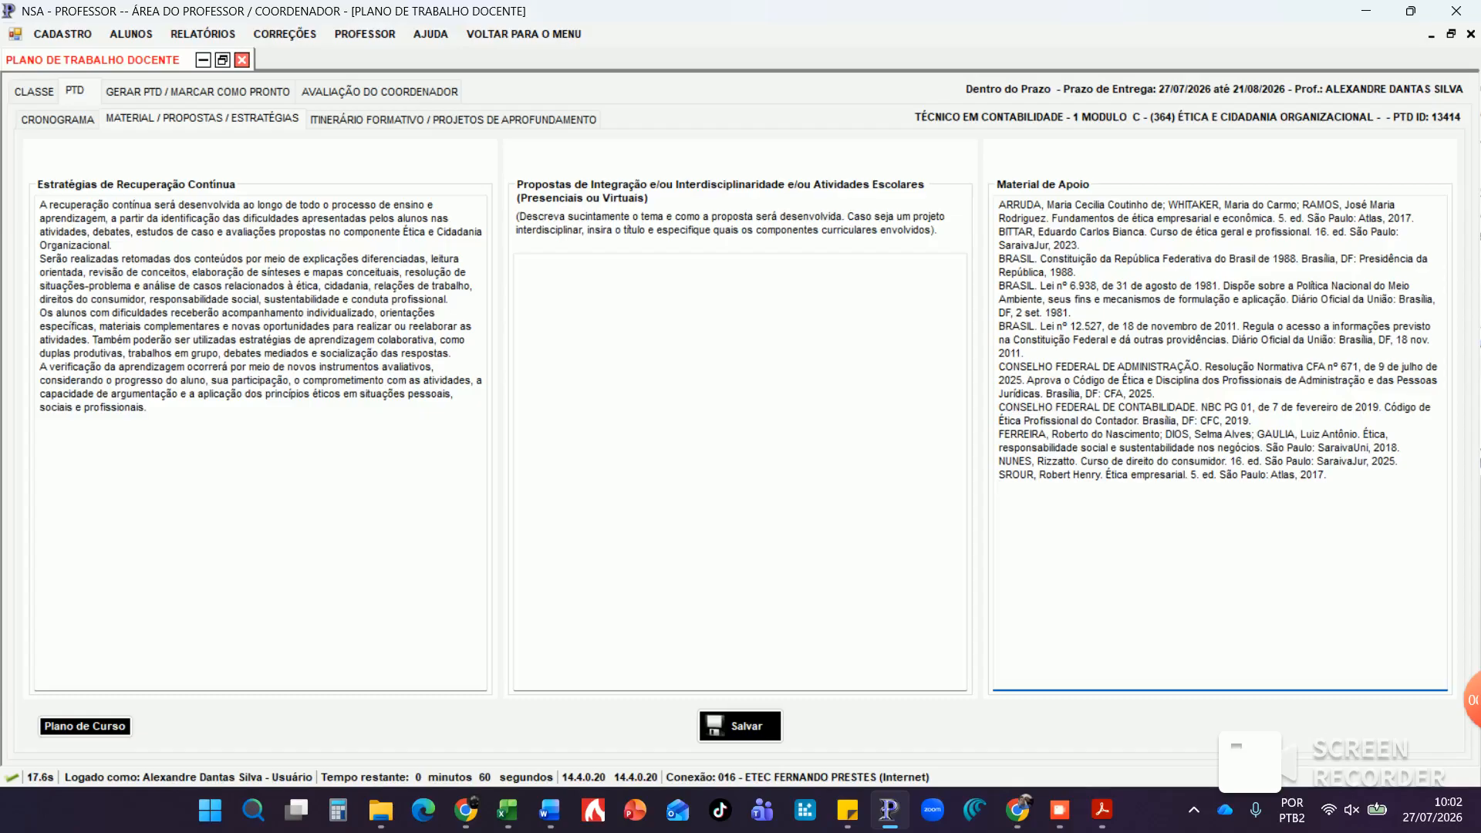
left_click(739, 726)
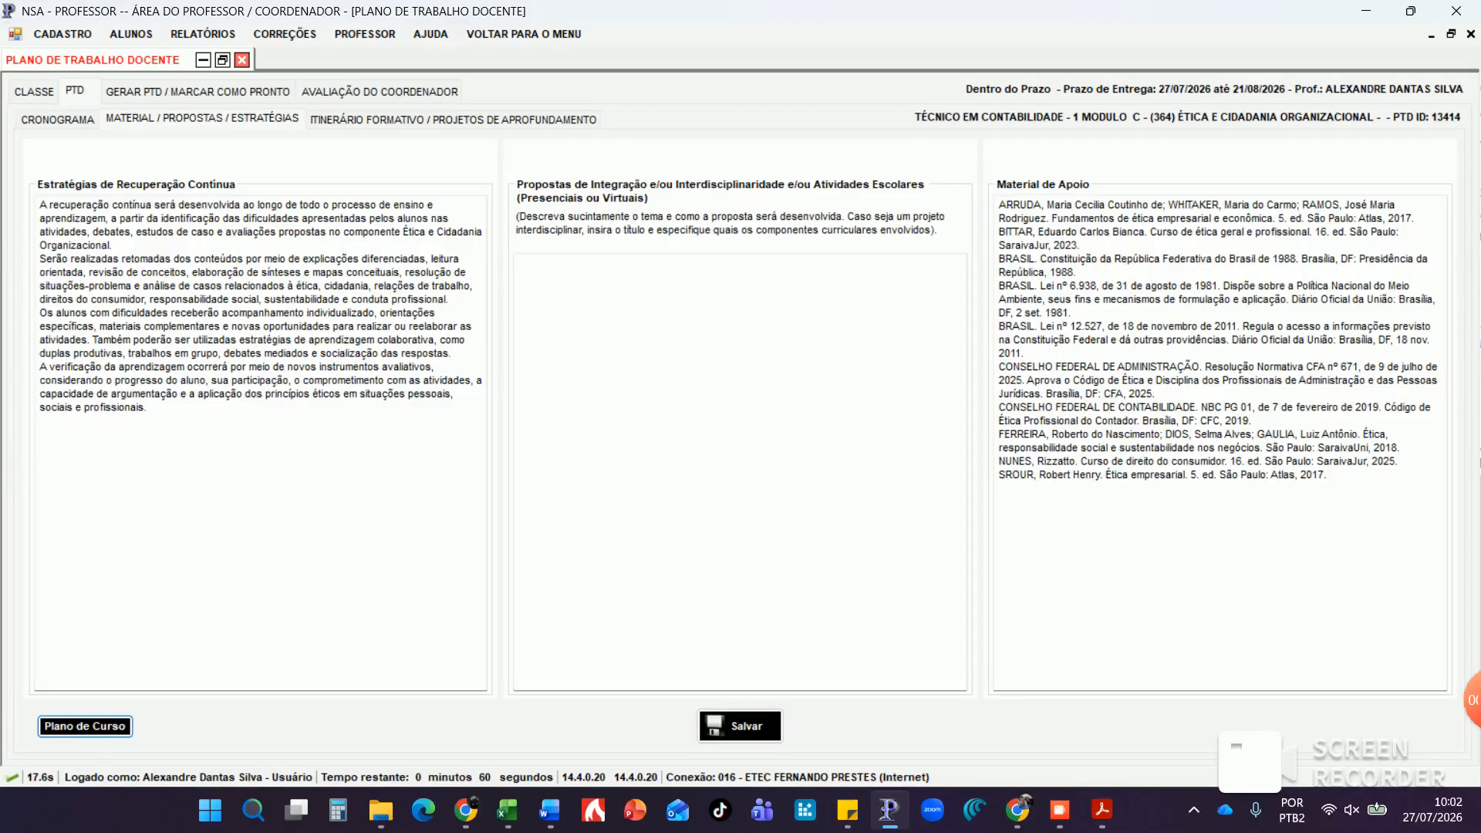
Try to mark the PTD as PRONTO PARA AVALIAÇÃO
left_click(197, 91)
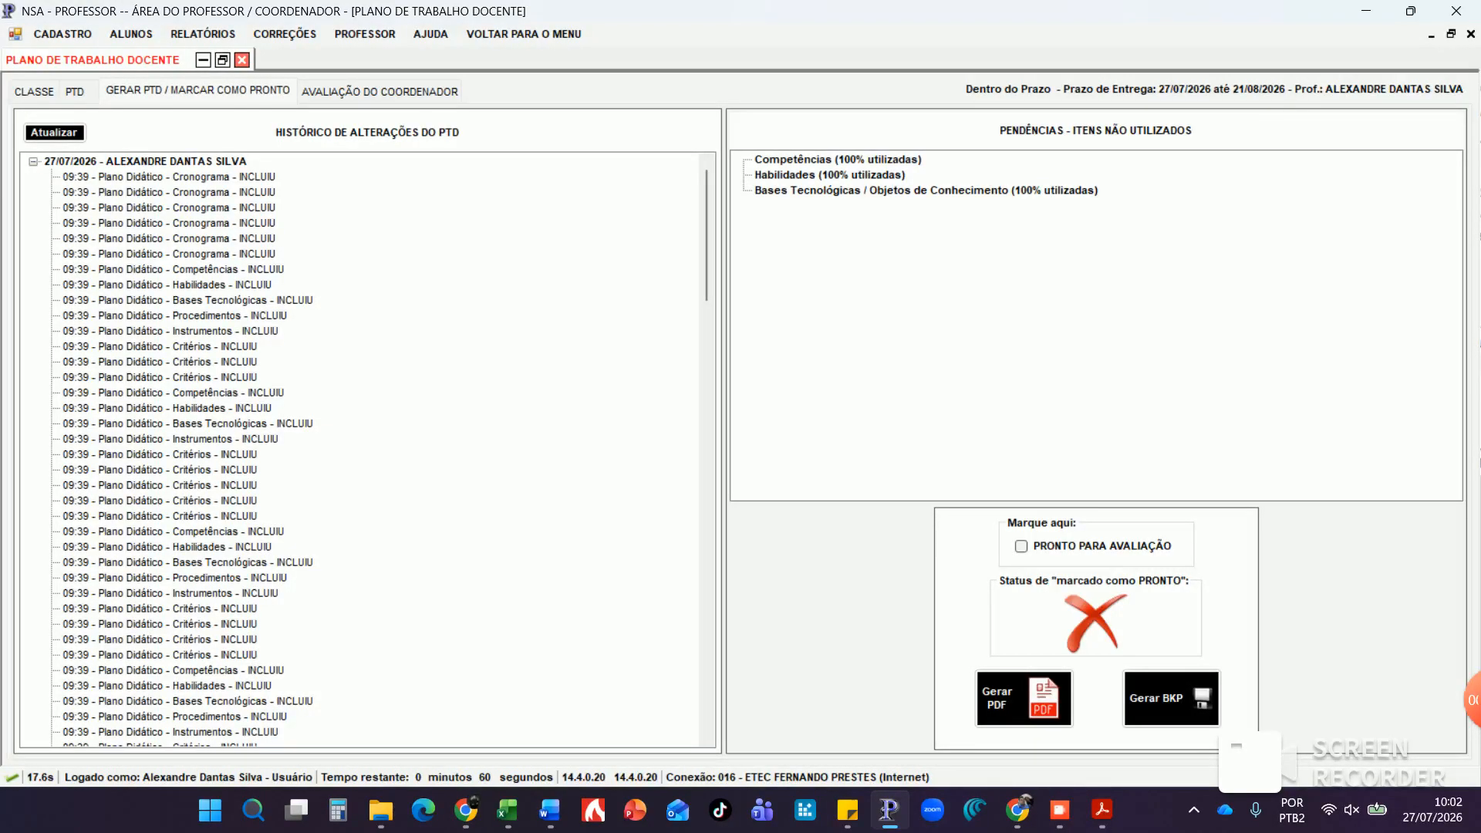
left_click(1021, 547)
left_click(713, 438)
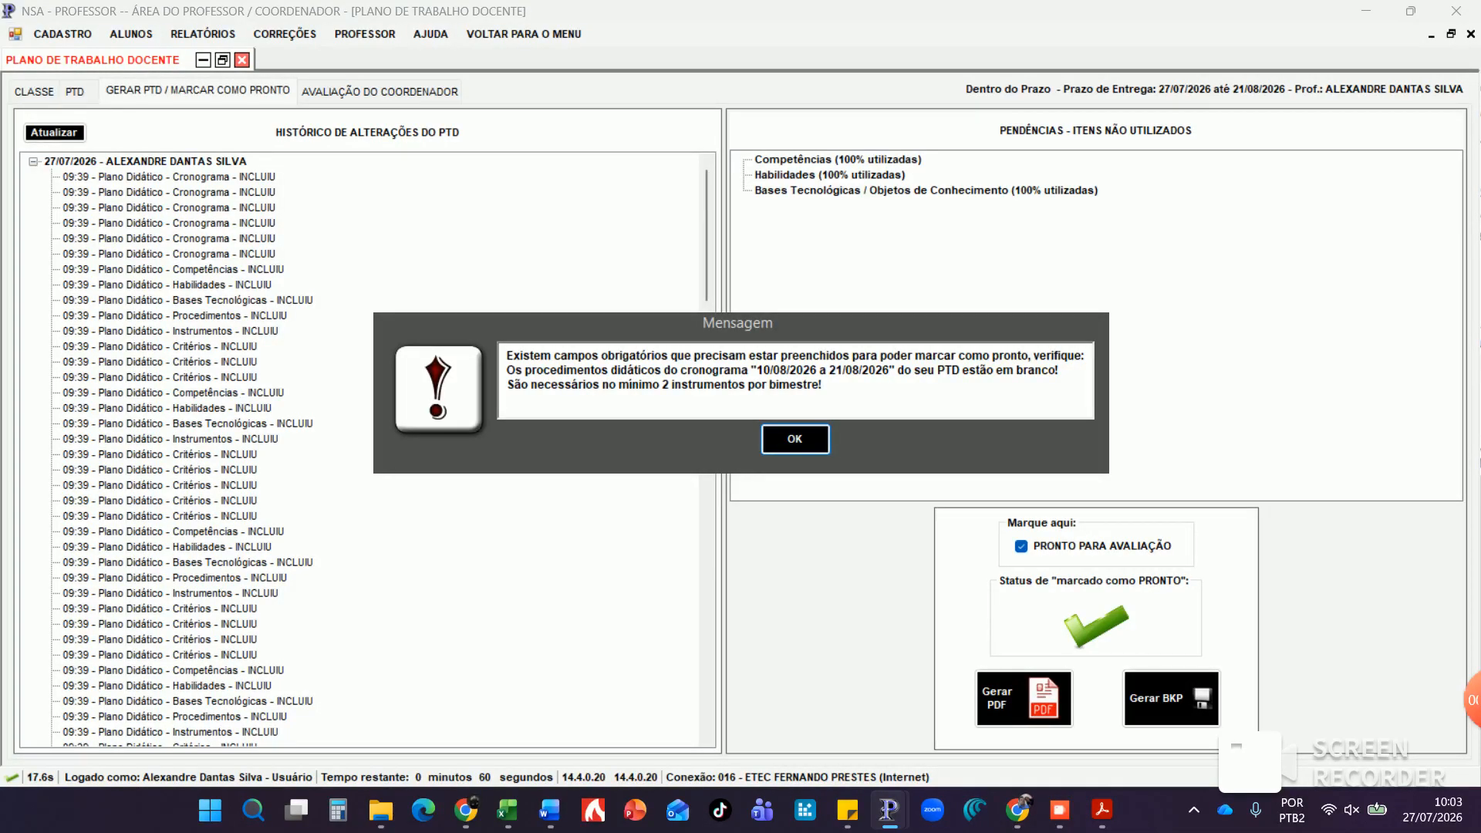
key("Return")
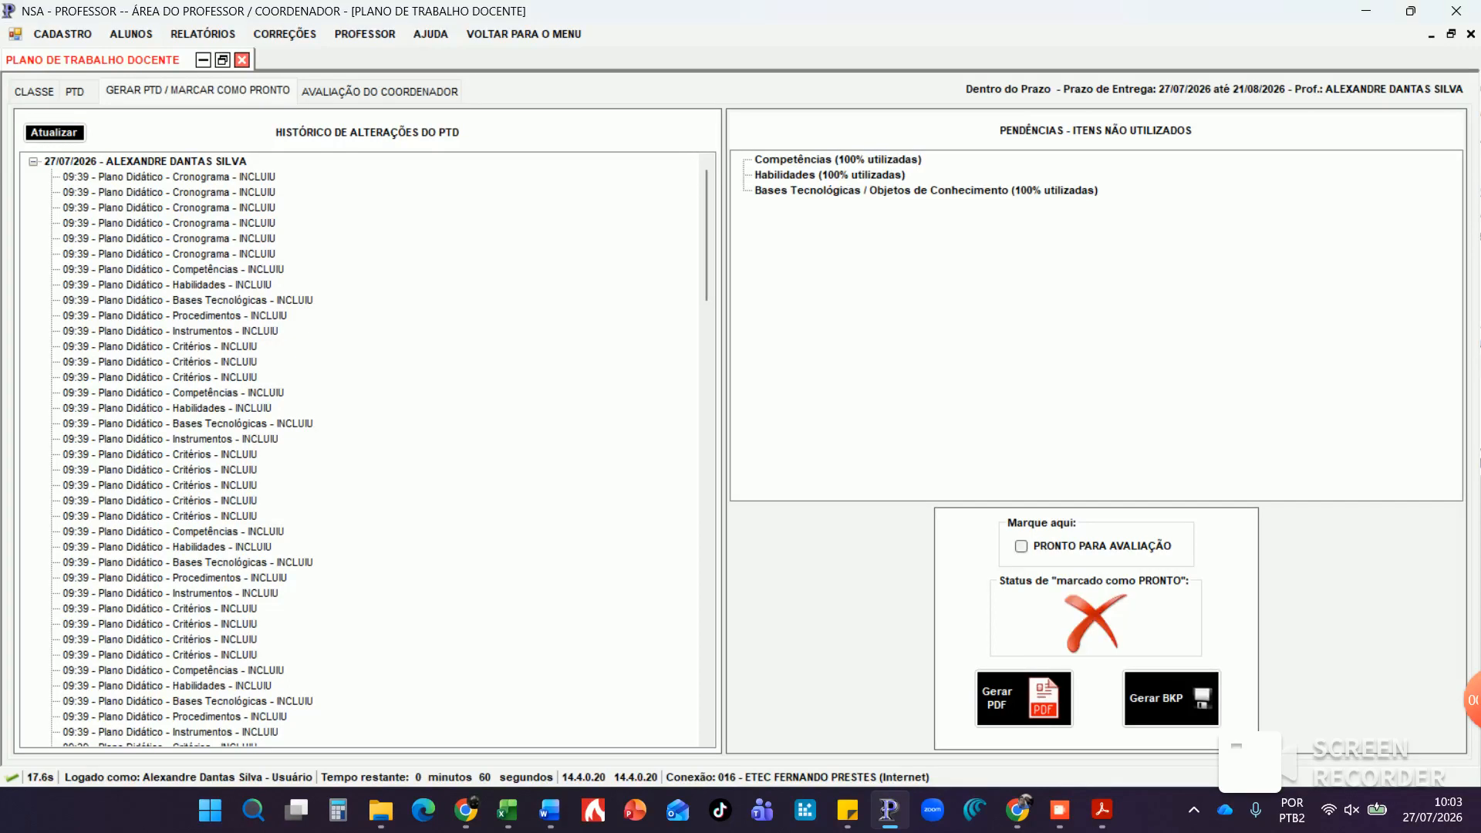
Add the procedimento "Aula expositiva e conceitual. Elaboração de exercícios de assimilação de conceitos." from Word to the 10/08/2026 to 21/08/2026 period of 1 TRIMESTRE
left_click(75, 91)
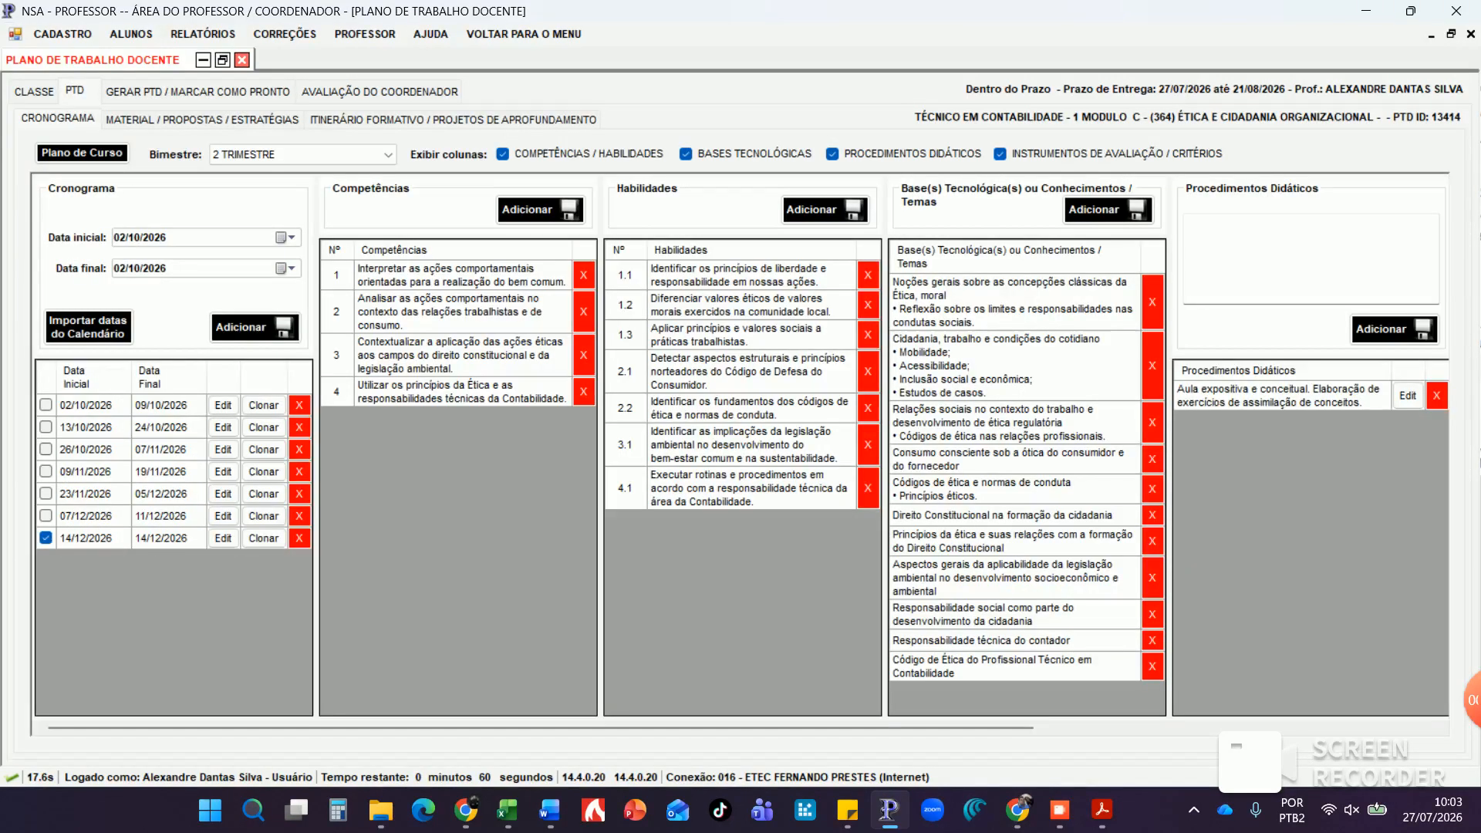
left_click(324, 155)
left_click(293, 172)
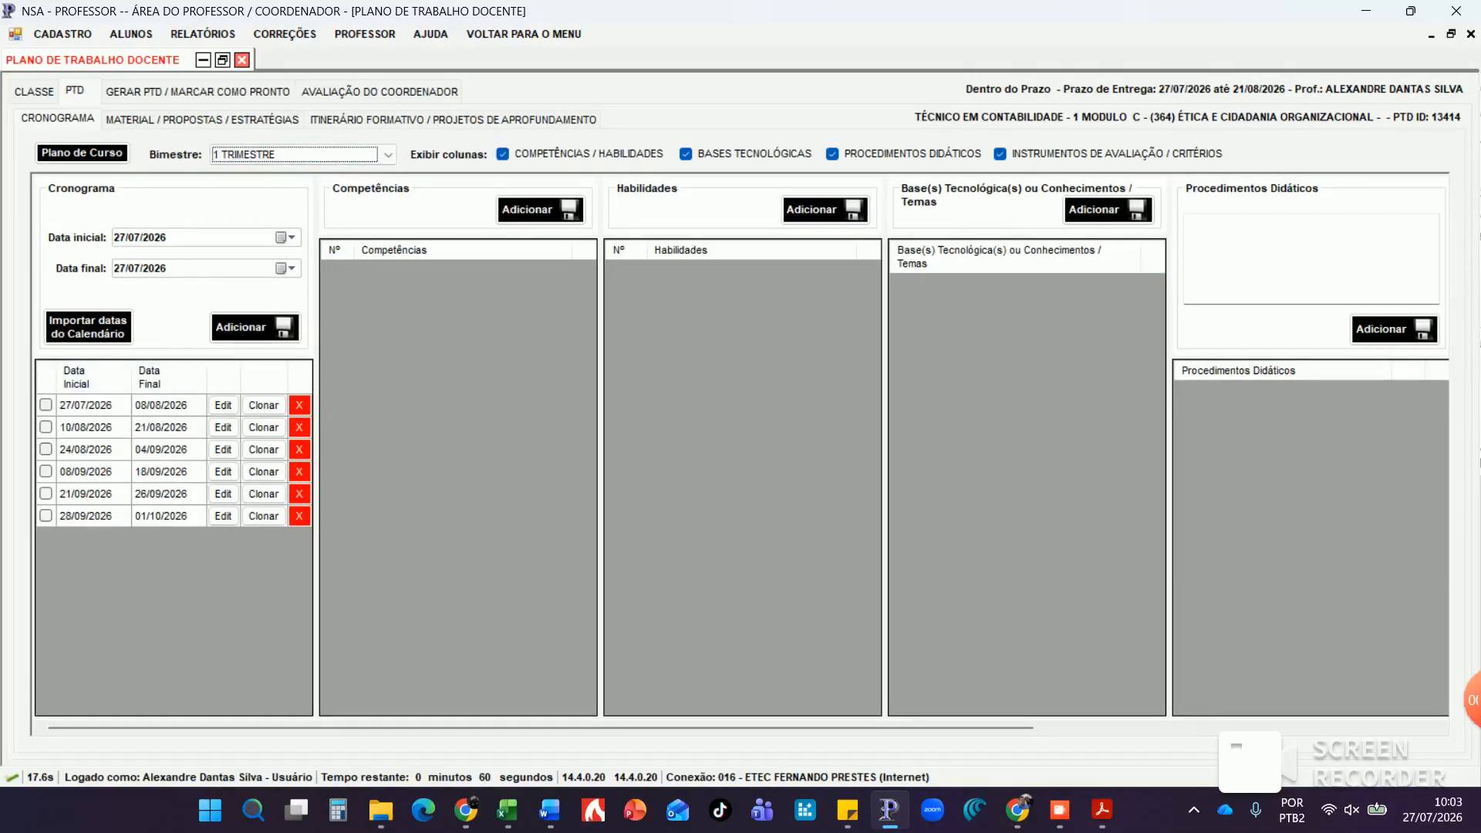
left_click(47, 427)
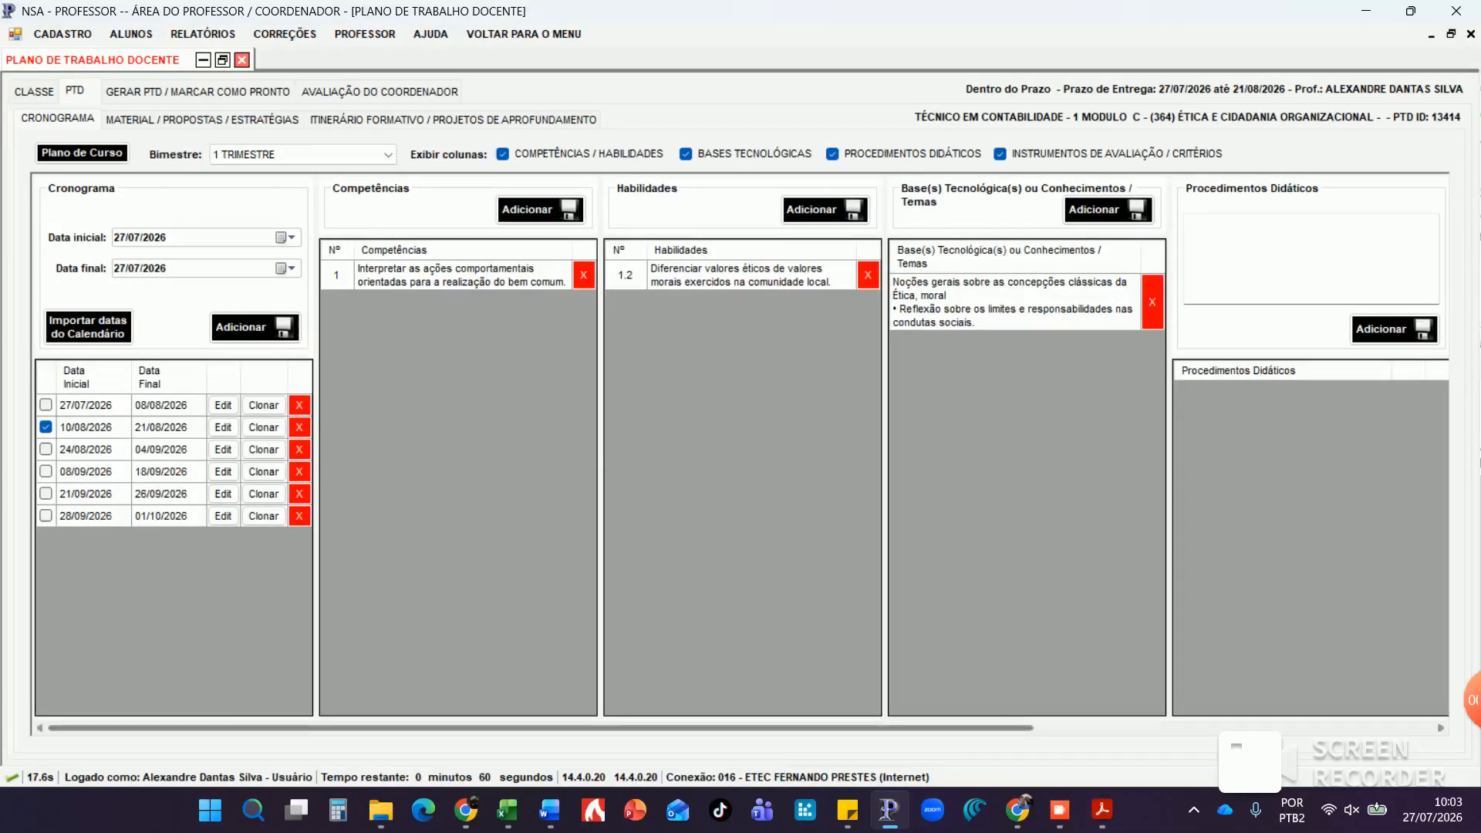
left_click_drag(540, 728, 862, 727)
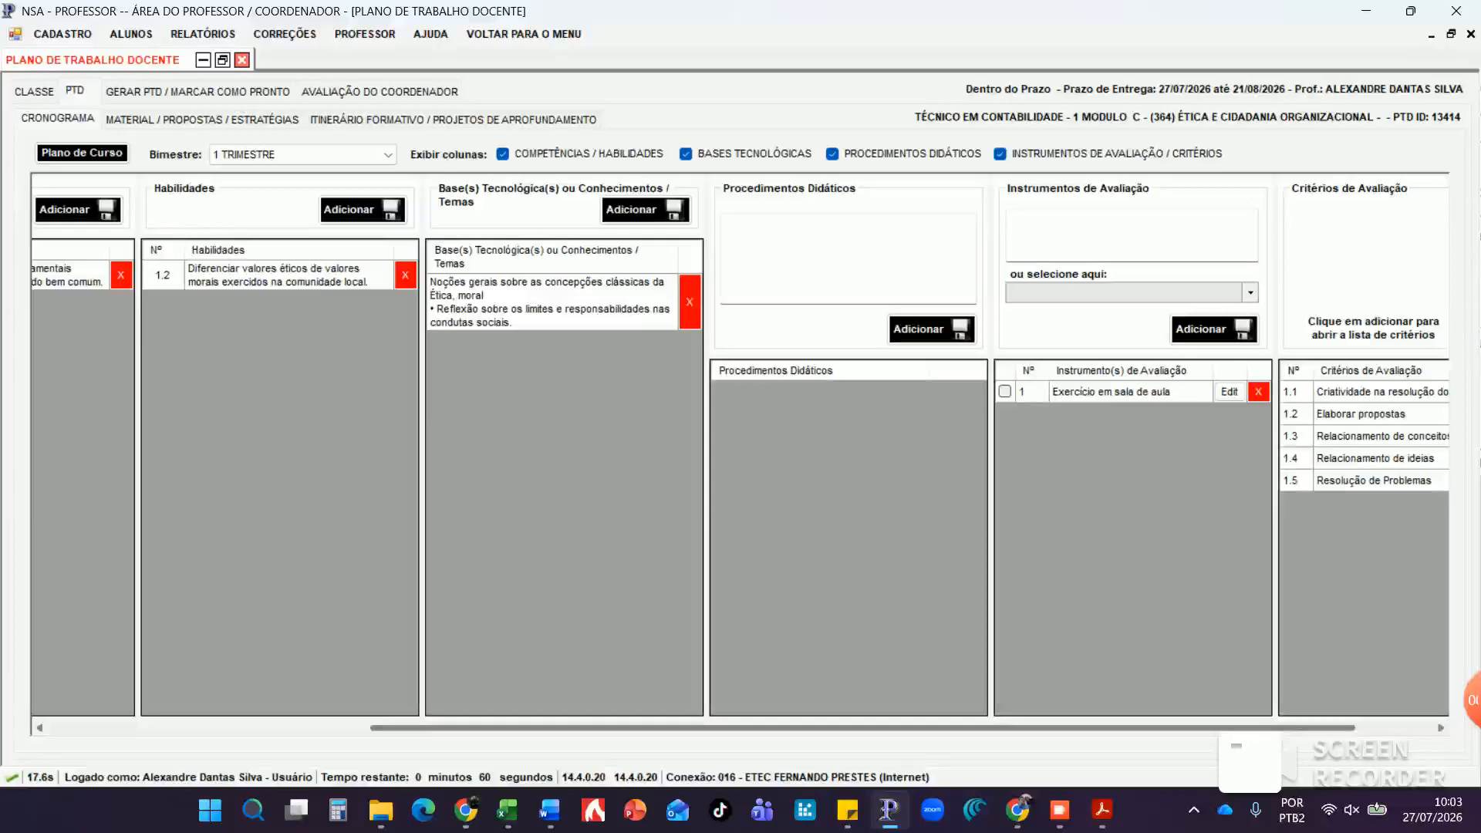
left_click(848, 258)
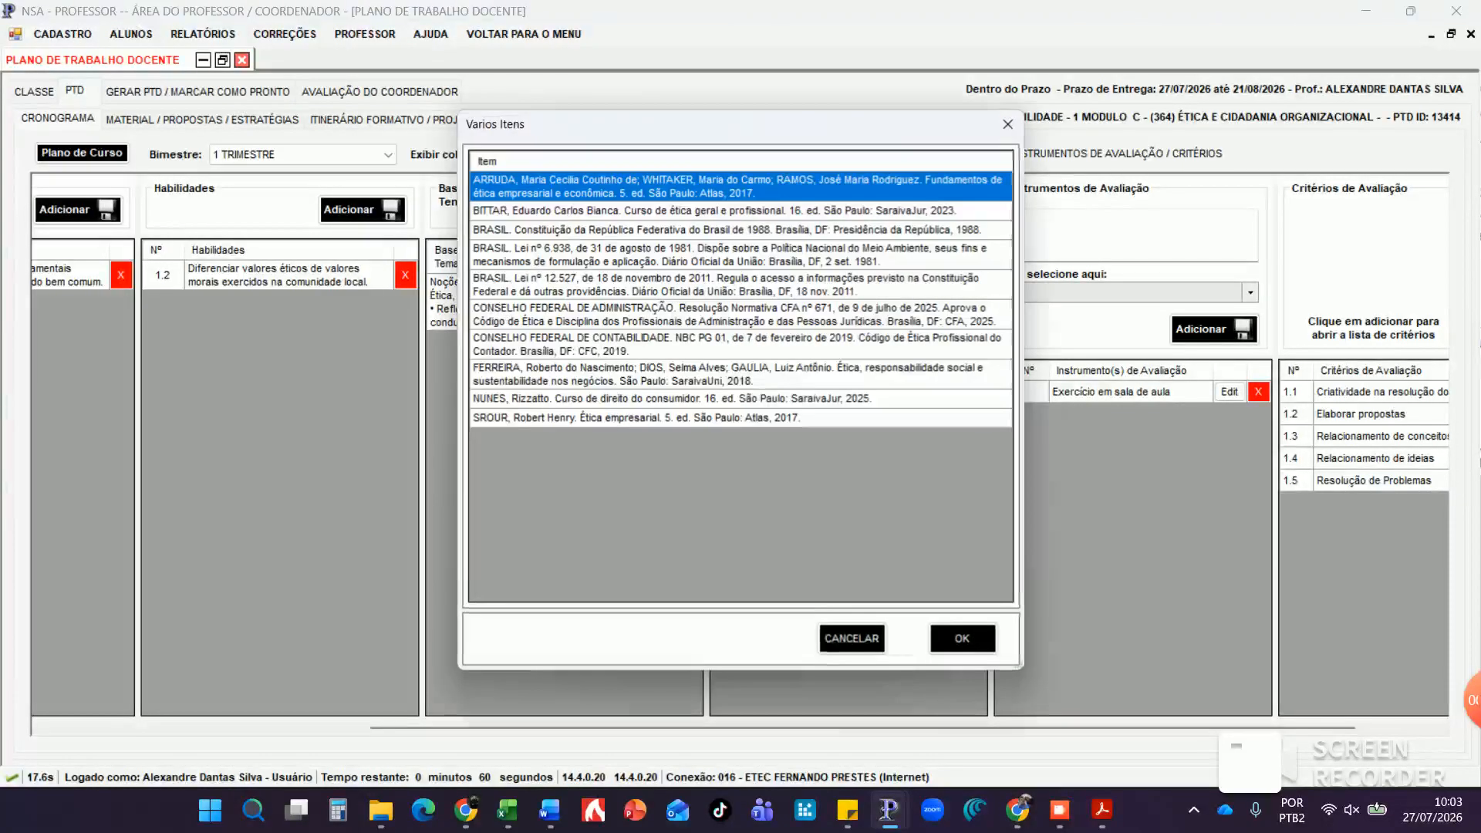
left_click(1007, 124)
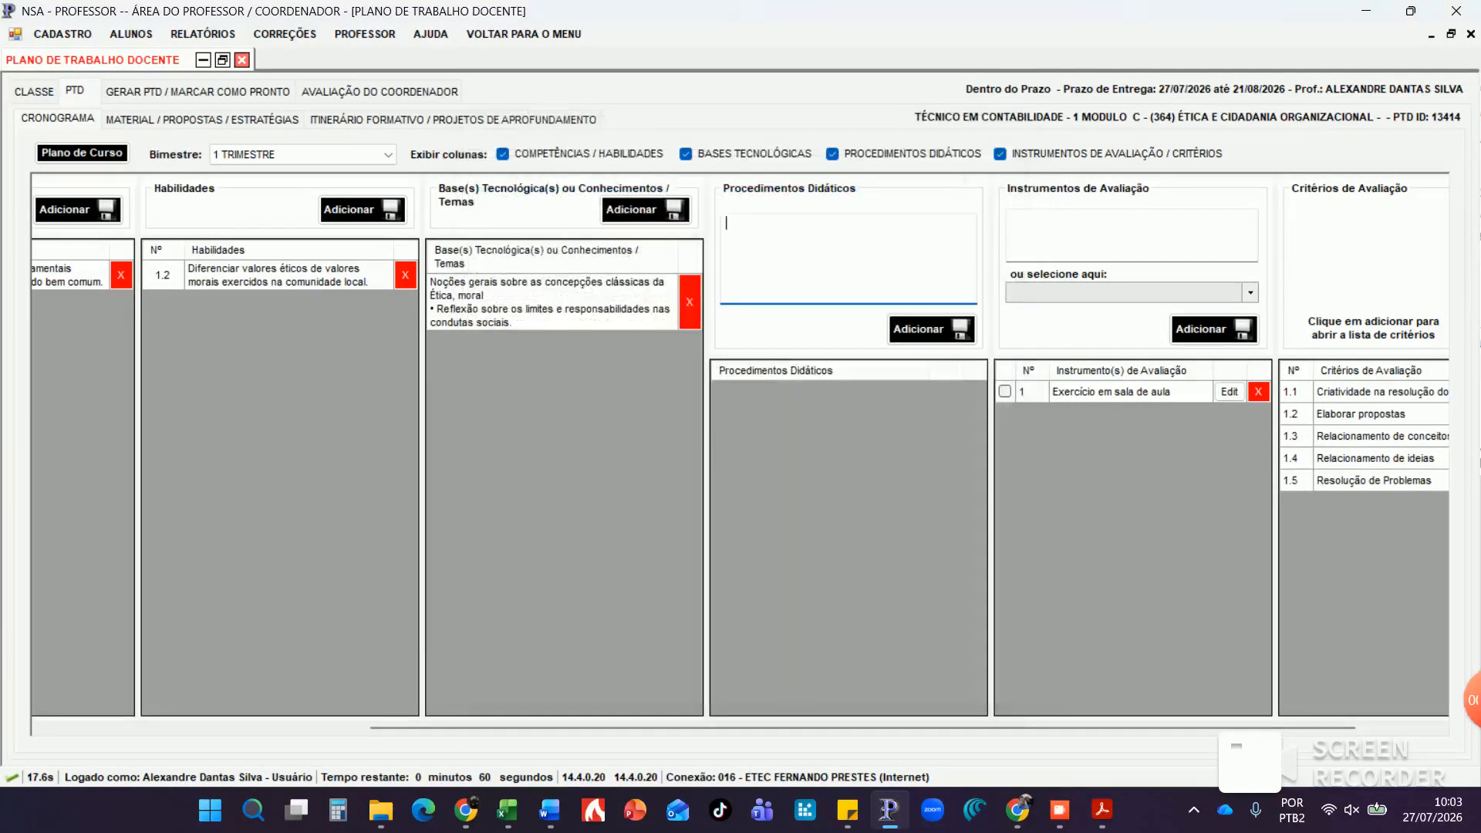
key("alt+Tab")
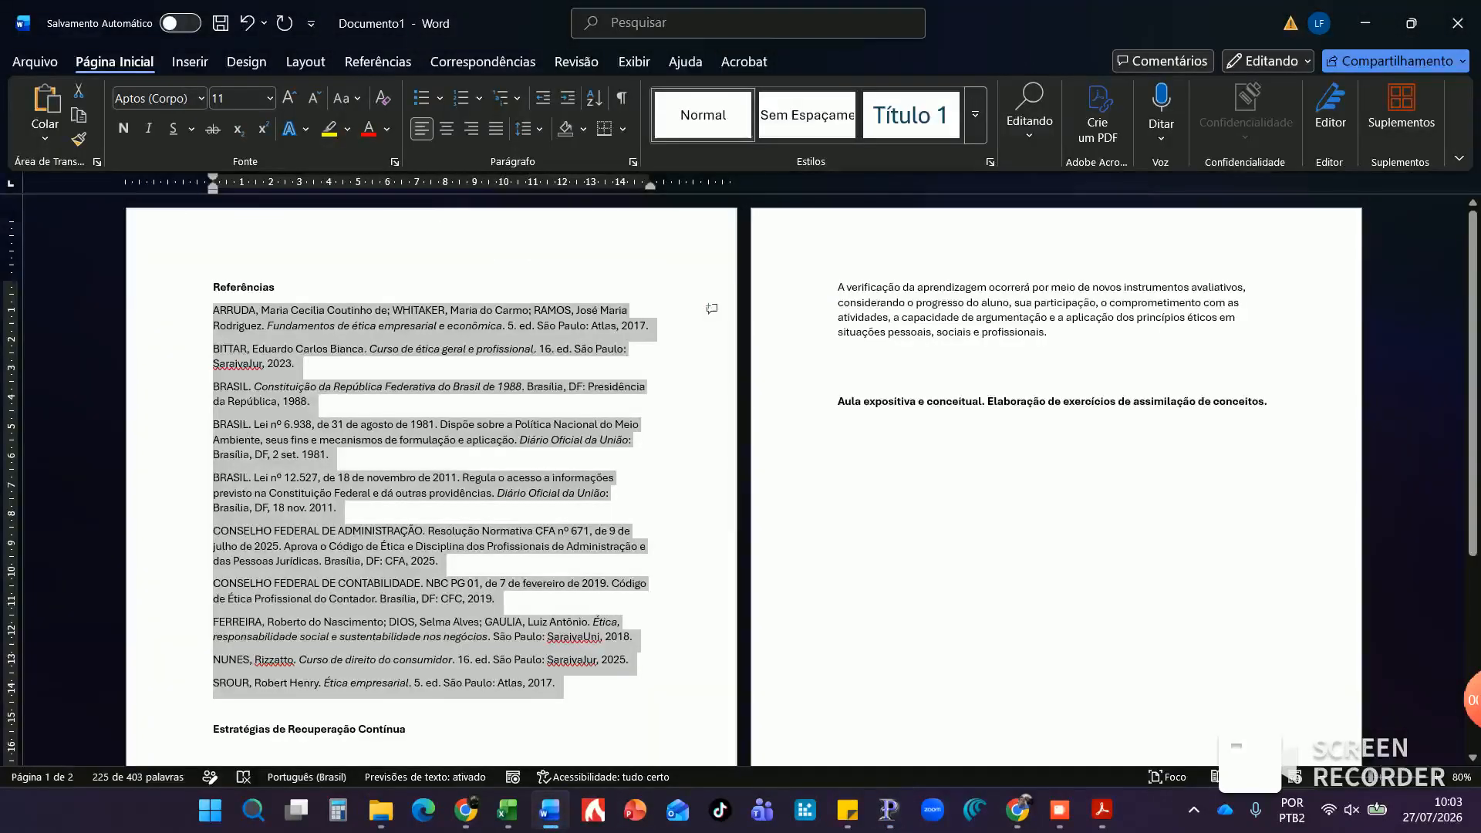
left_click_drag(839, 402, 1273, 402)
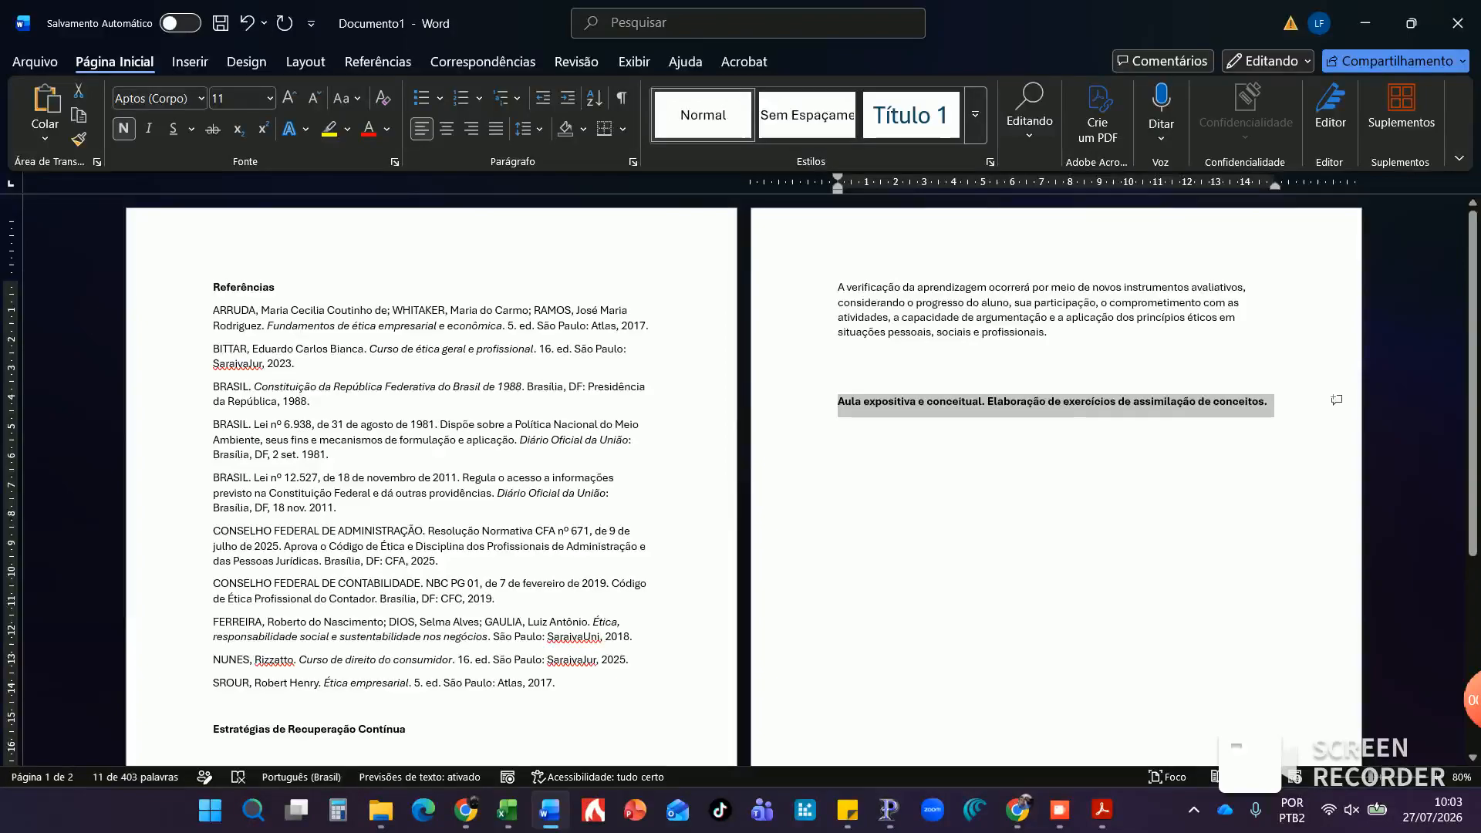
left_click(889, 810)
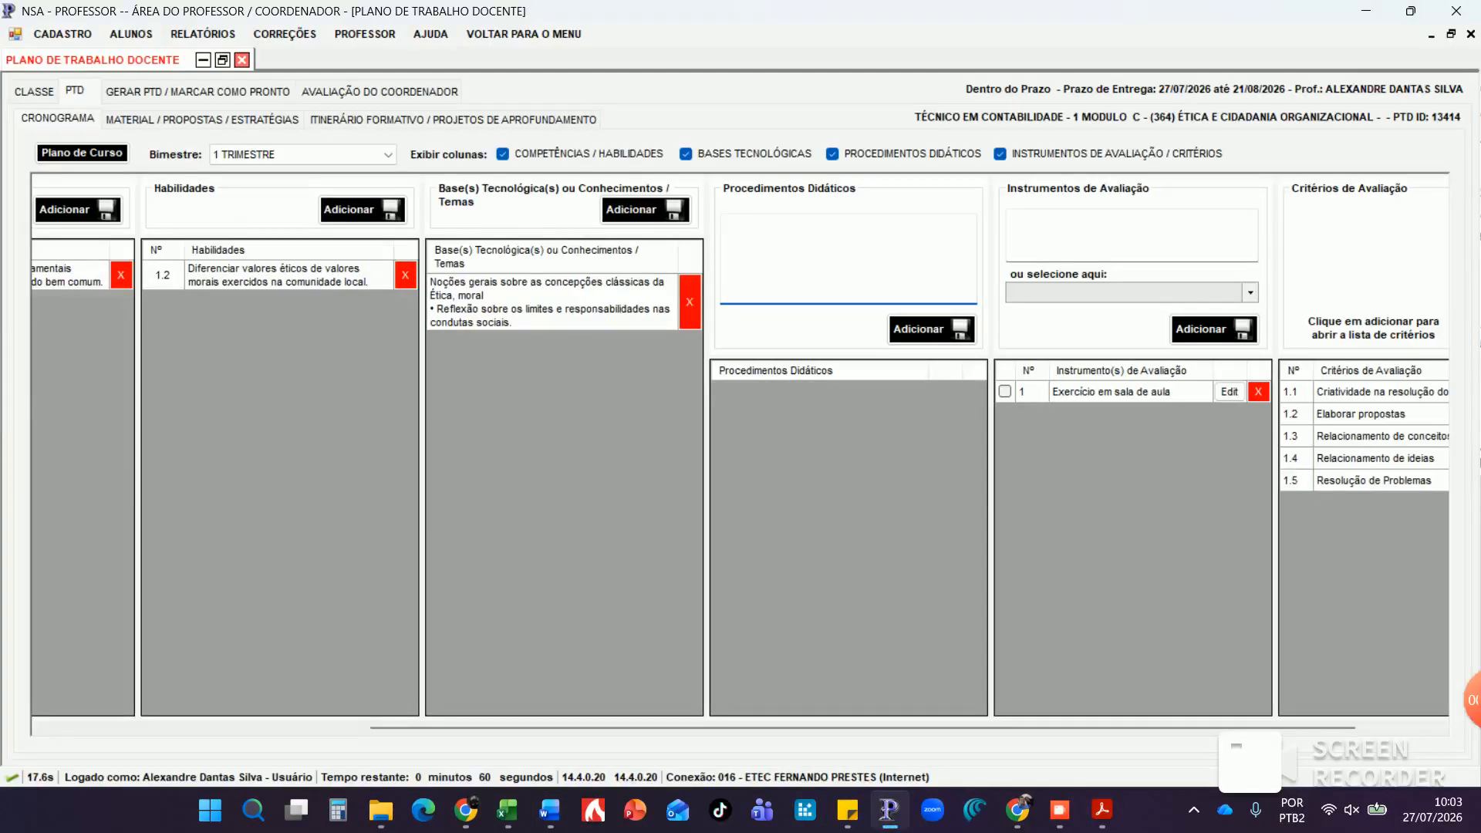
key("ctrl+v")
key("Return")
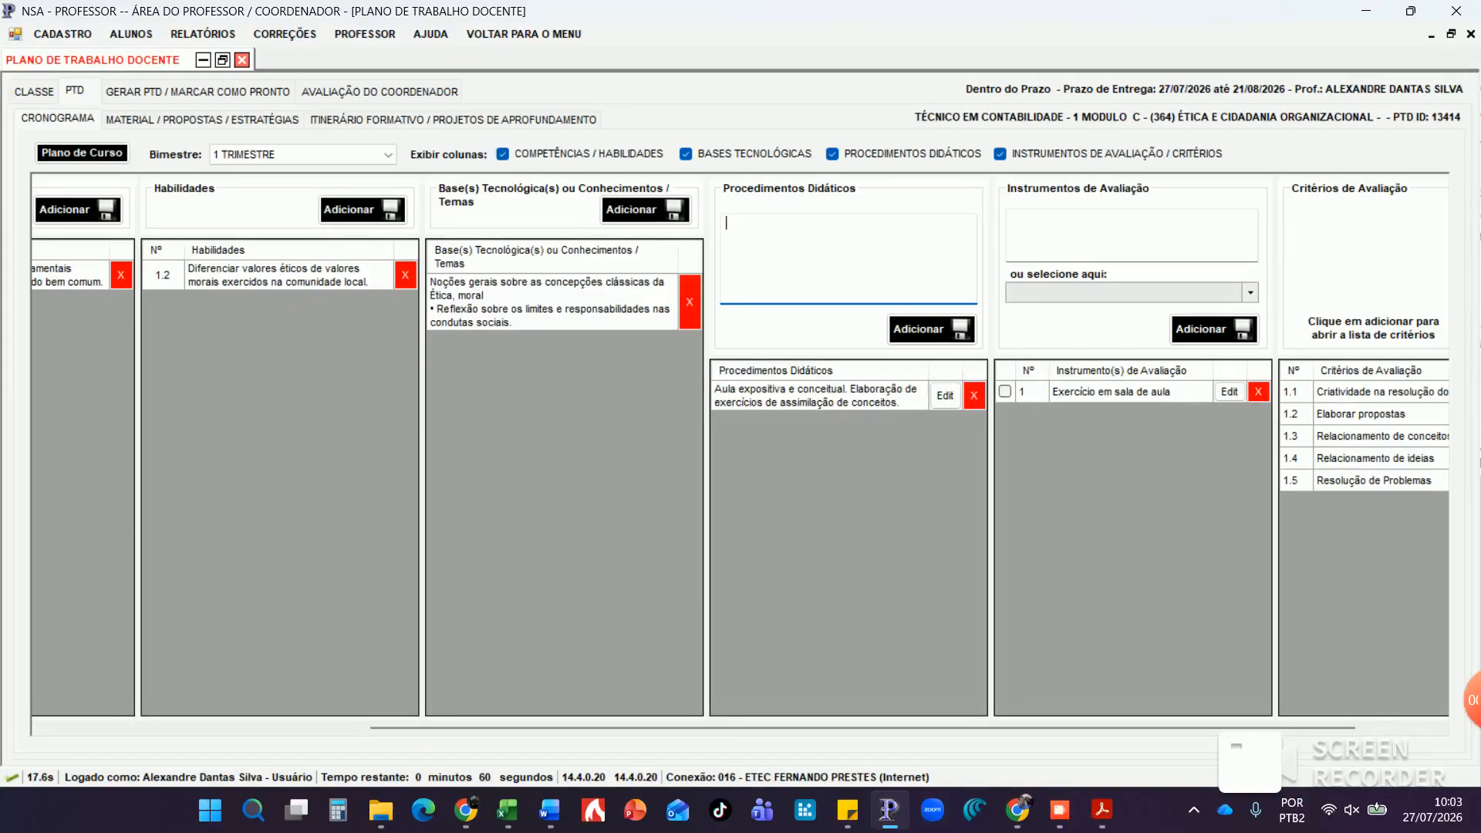
left_click(1004, 391)
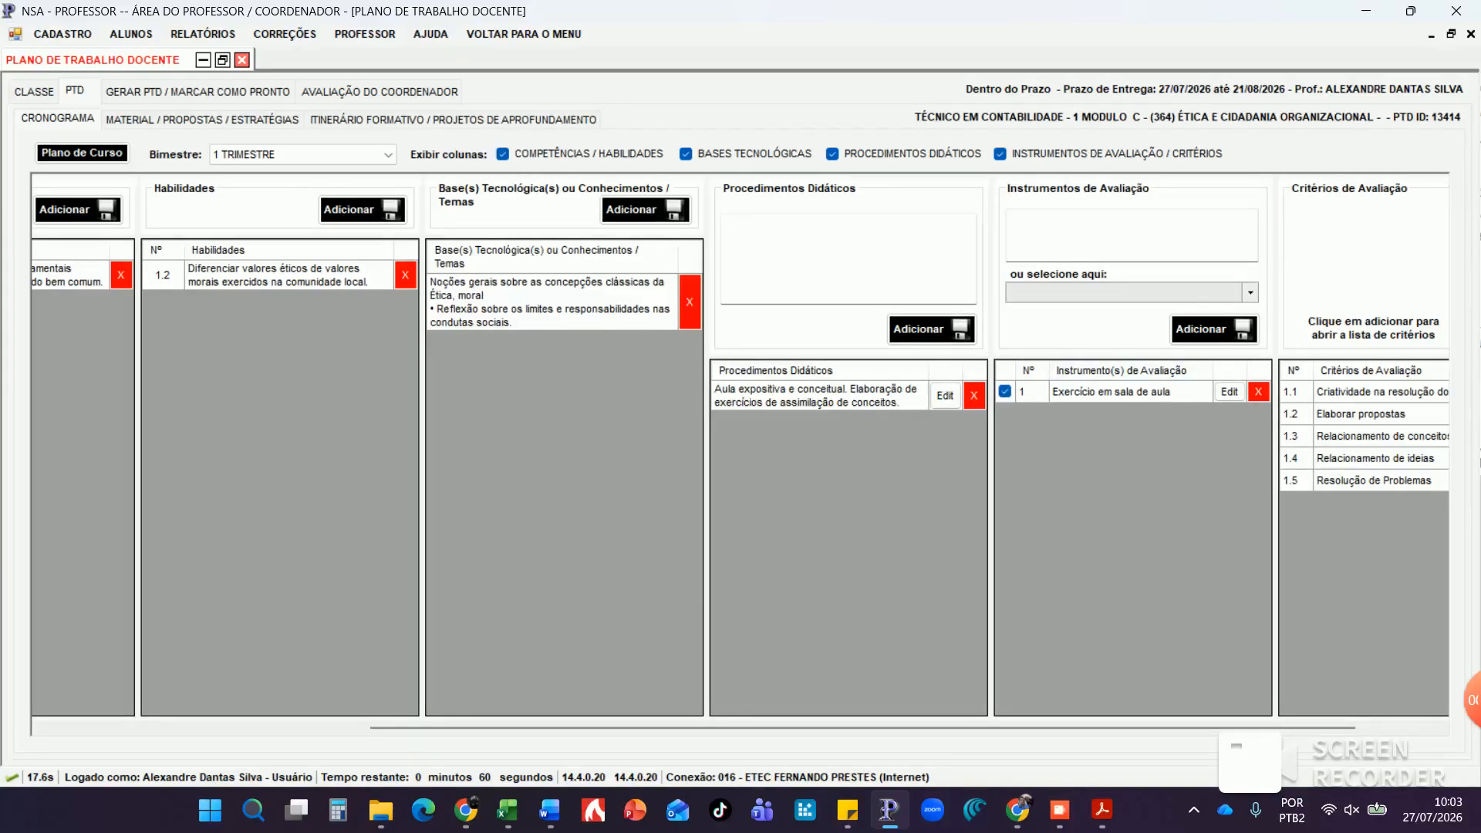
Mark the completed PTD as PRONTO PARA AVALIAÇÃO and confirm the choice
left_click(199, 91)
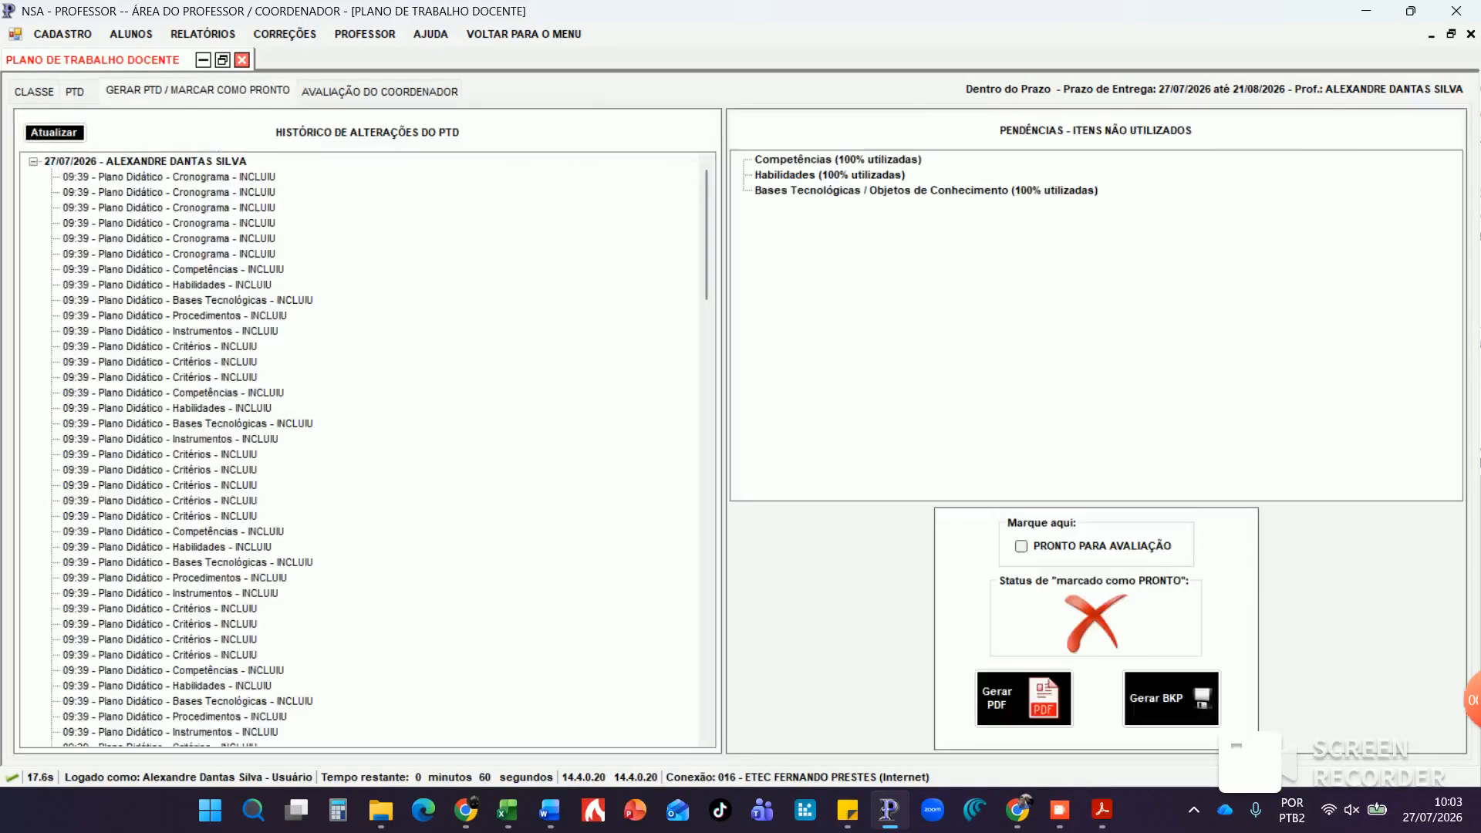
left_click(1020, 546)
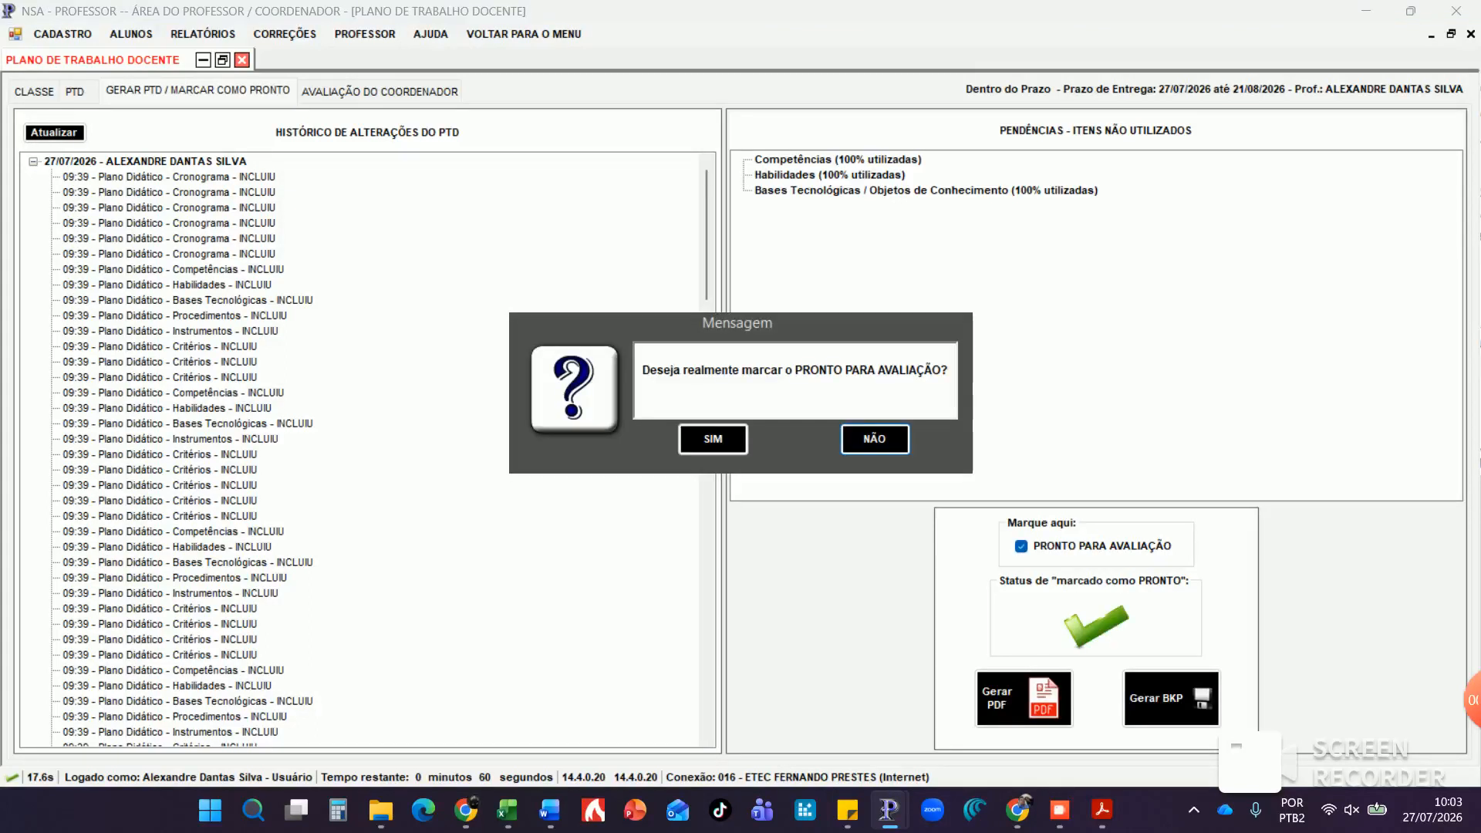
left_click(704, 439)
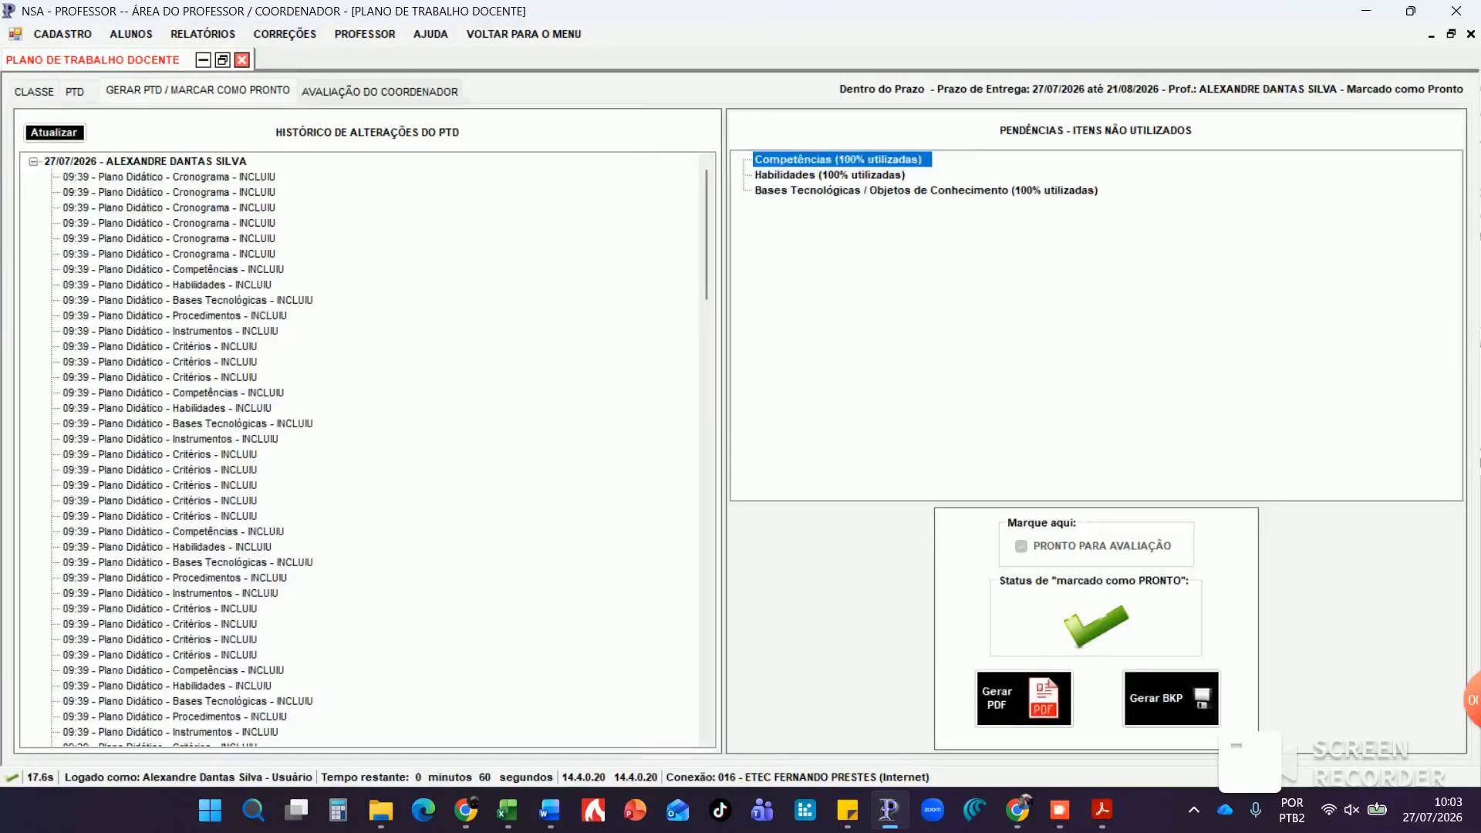
Review the coordinator's evaluation of the PTD and its cronograma, itinerário formativo and material, propostas and estratégias sections
left_click(379, 91)
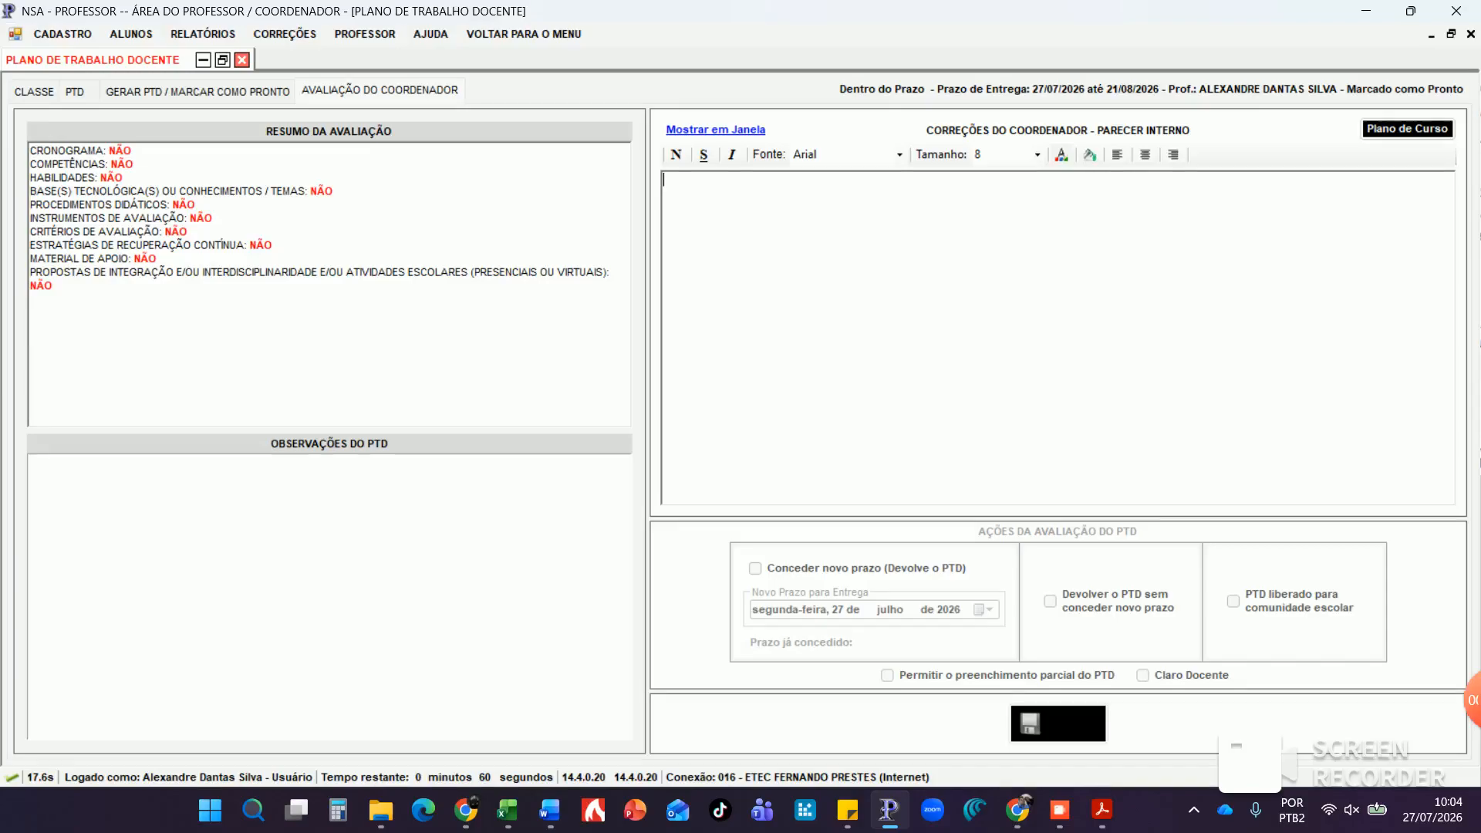
left_click(197, 92)
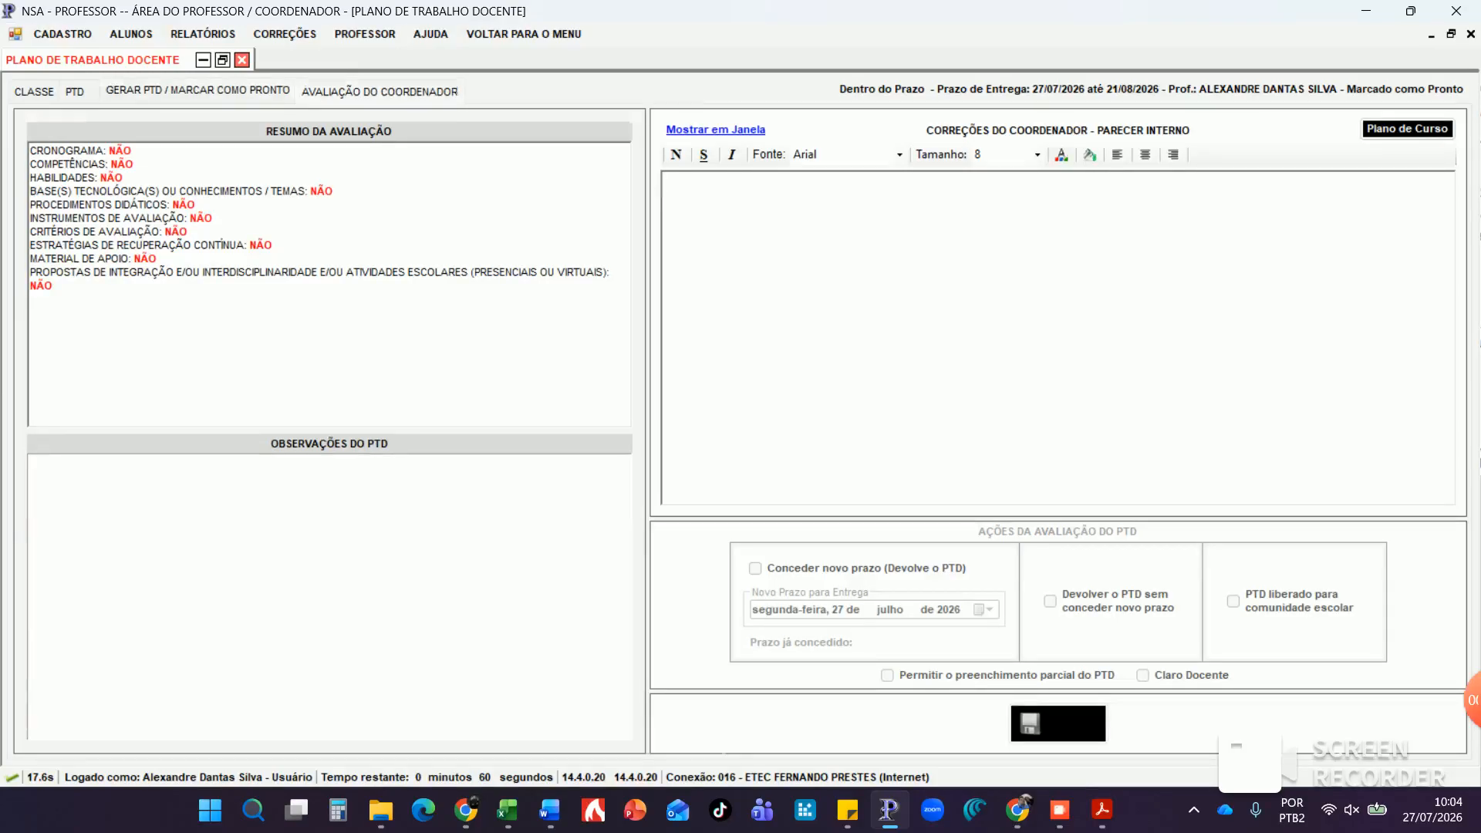
left_click(74, 91)
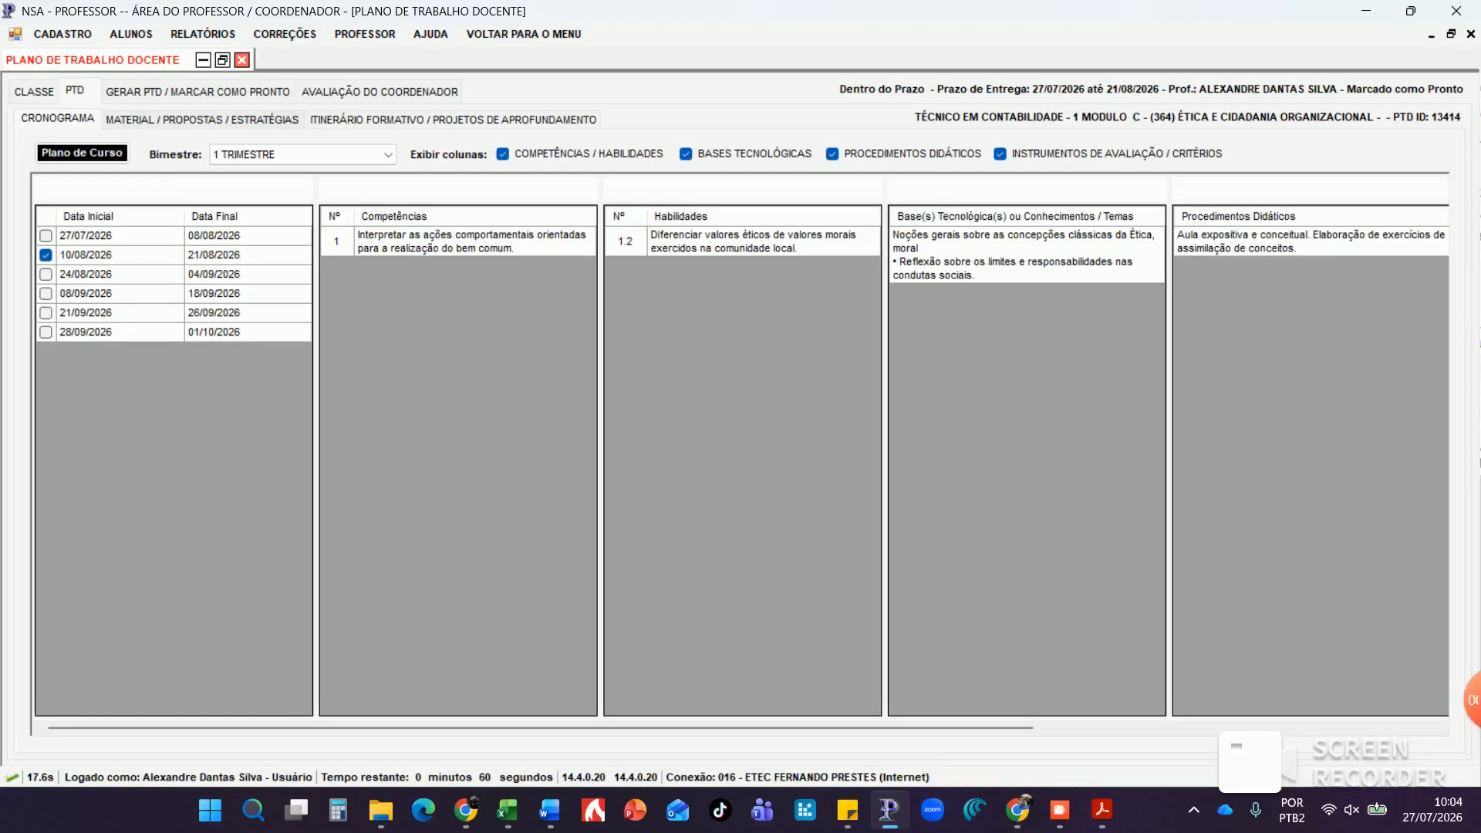
left_click(453, 119)
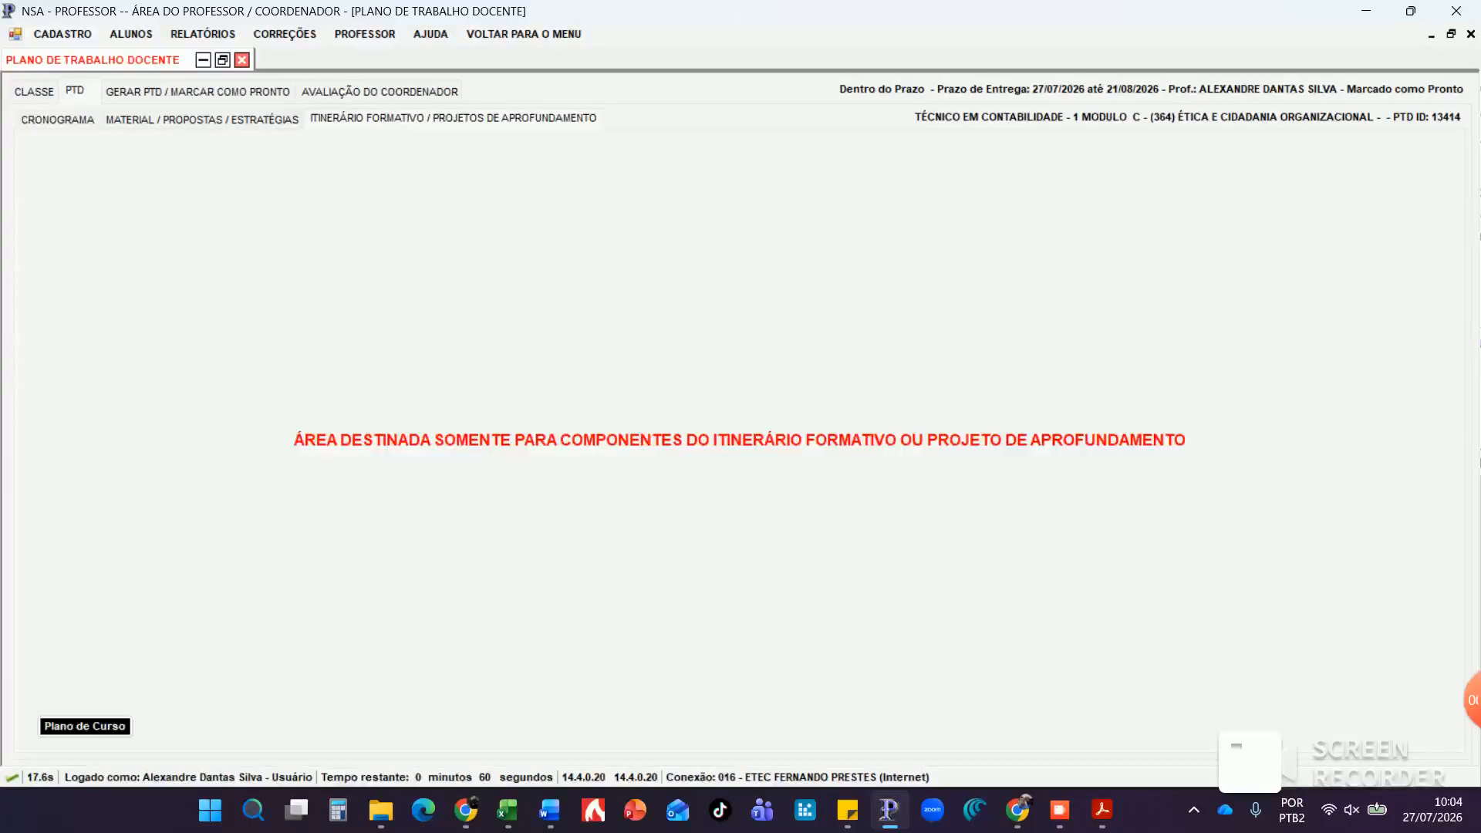
left_click(202, 120)
left_click(519, 262)
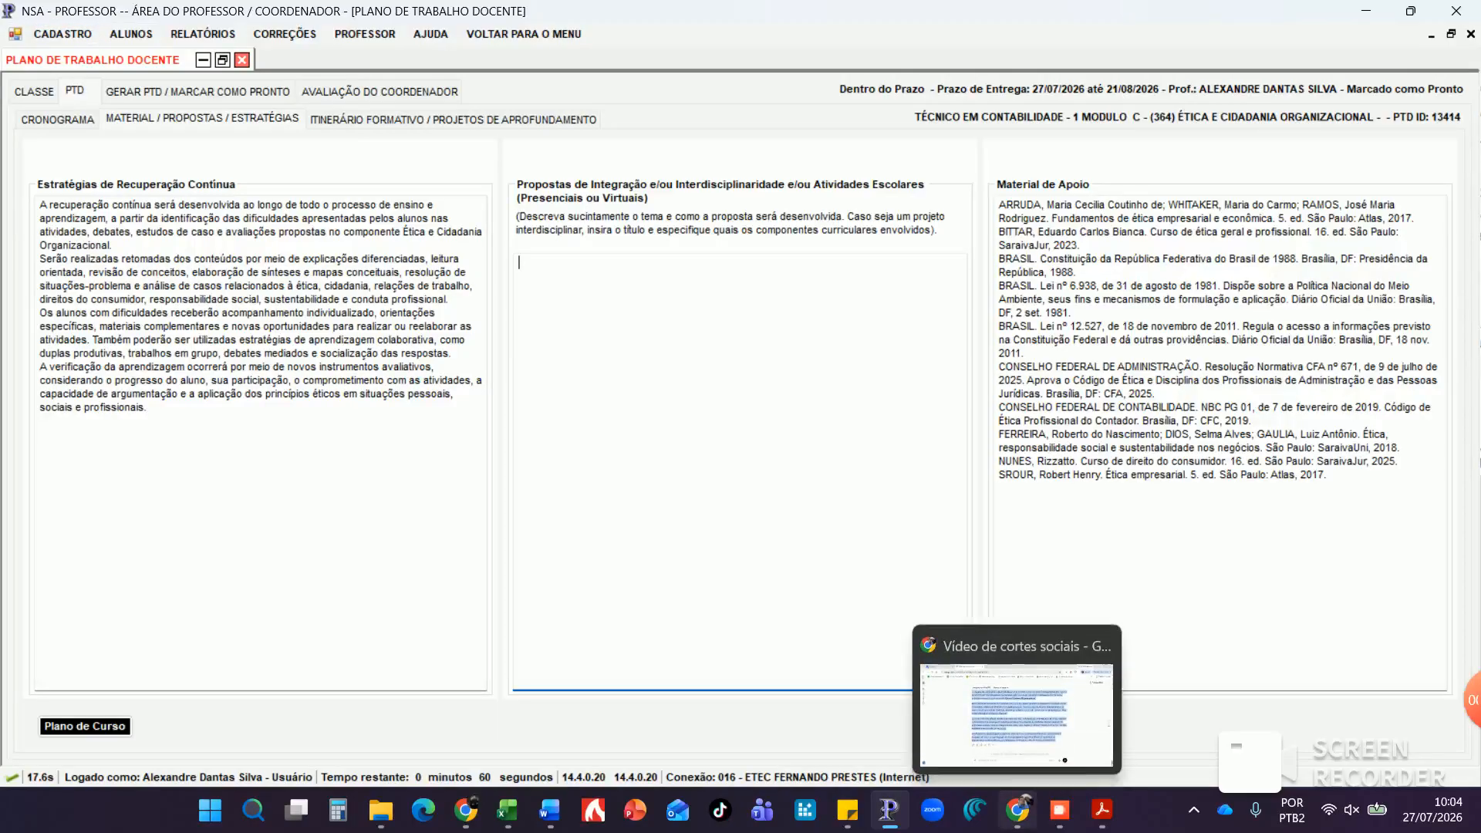
left_click(1060, 810)
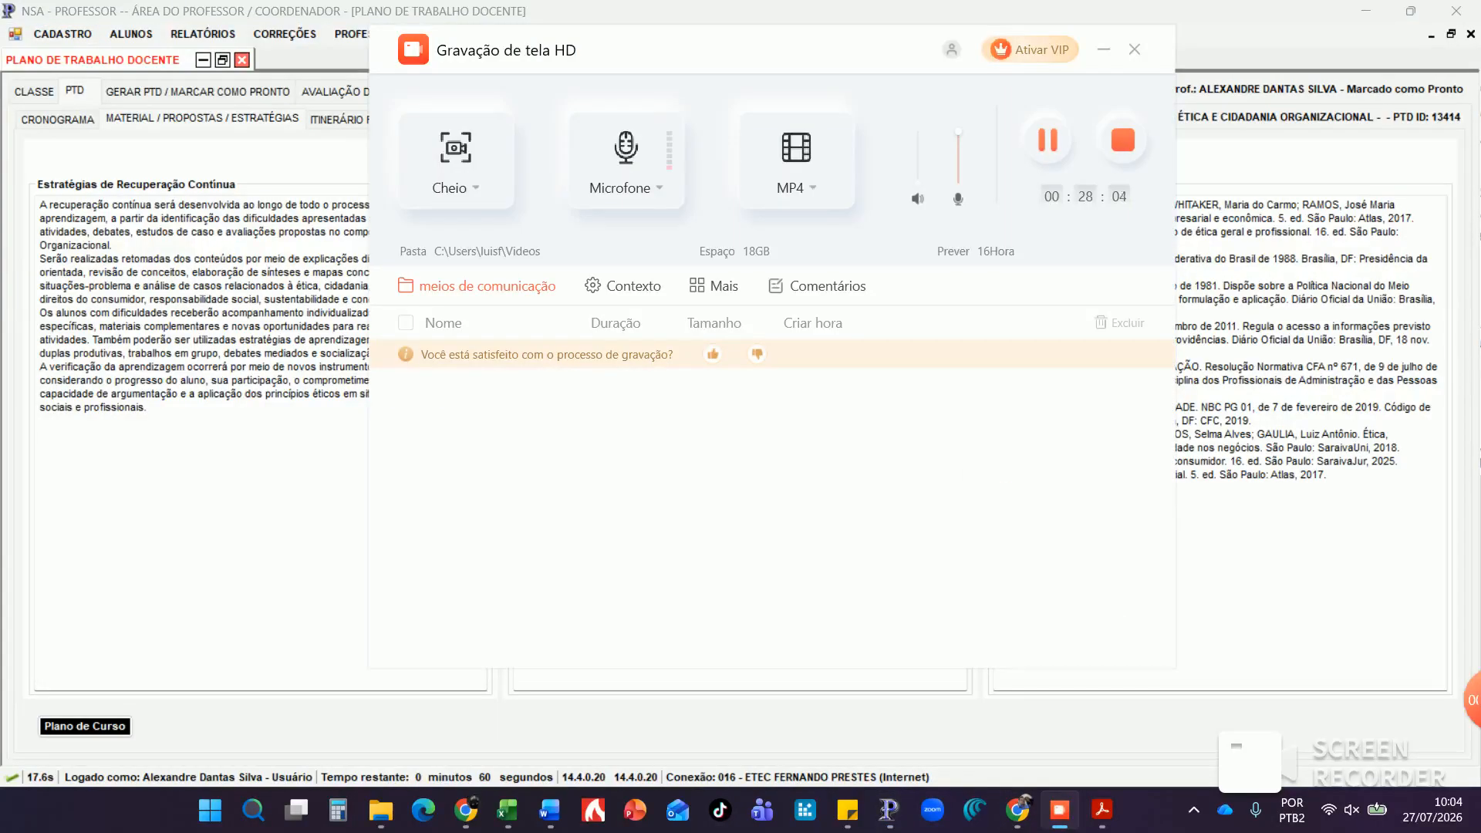